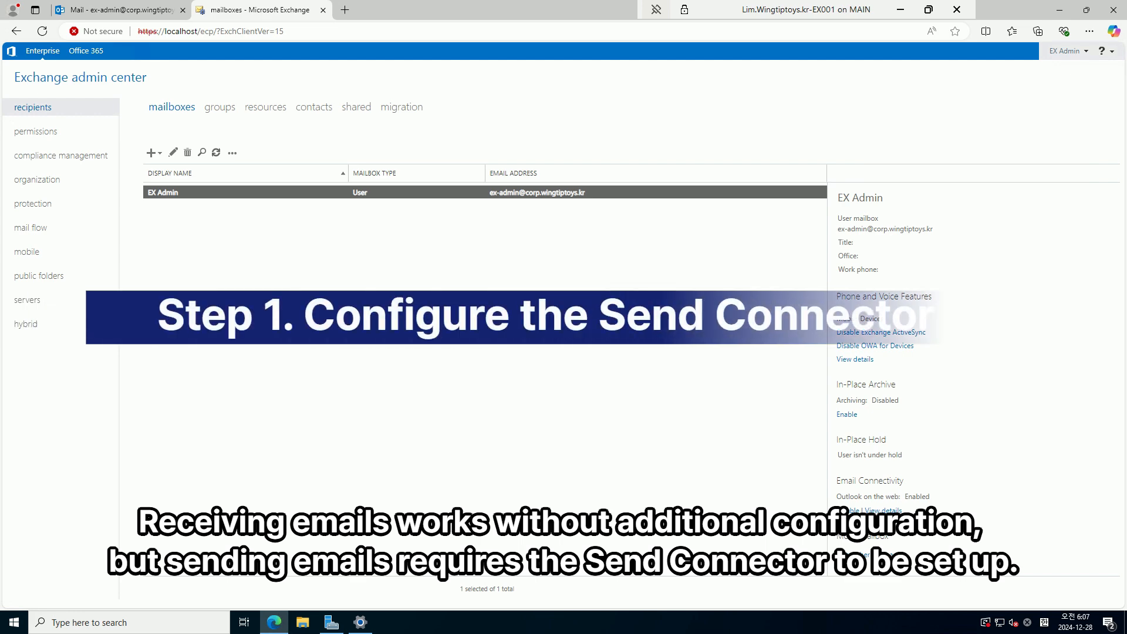
Under mail flow > send connectors, create a connector named 'Internet' with the Internet type
click(29, 232)
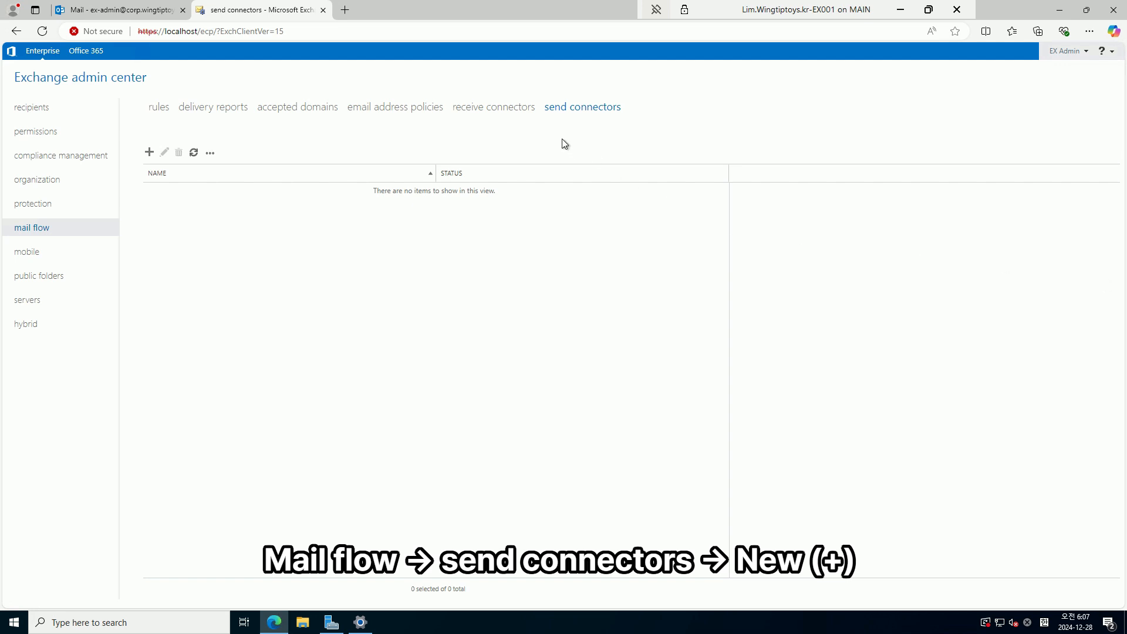
click(578, 111)
click(150, 153)
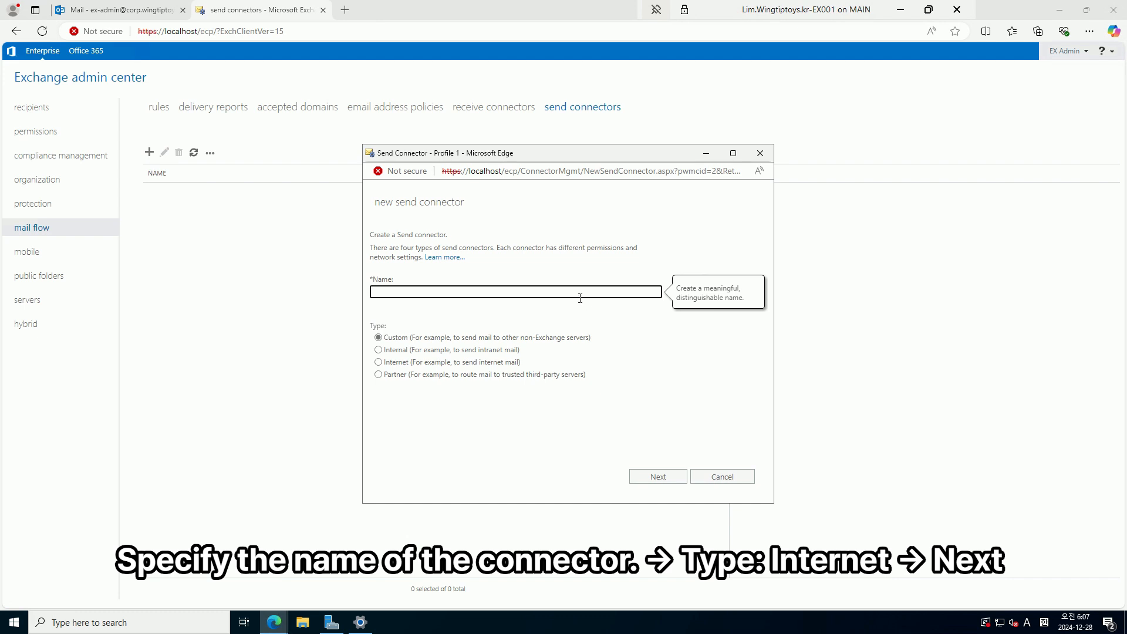
click(448, 365)
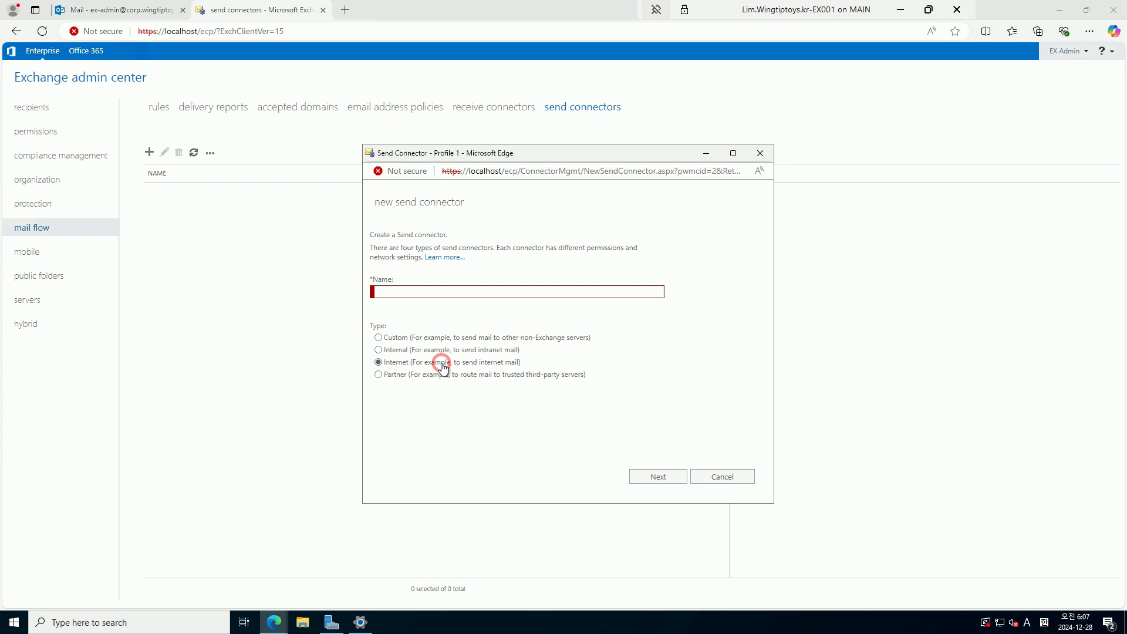
click(438, 293)
text(Internet)
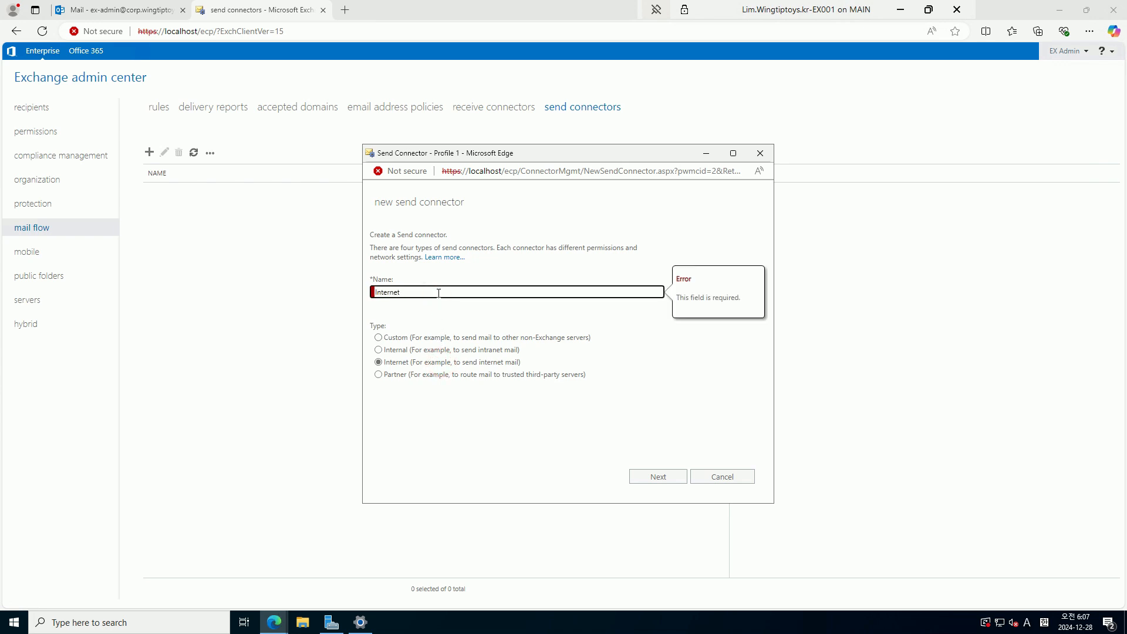
click(450, 399)
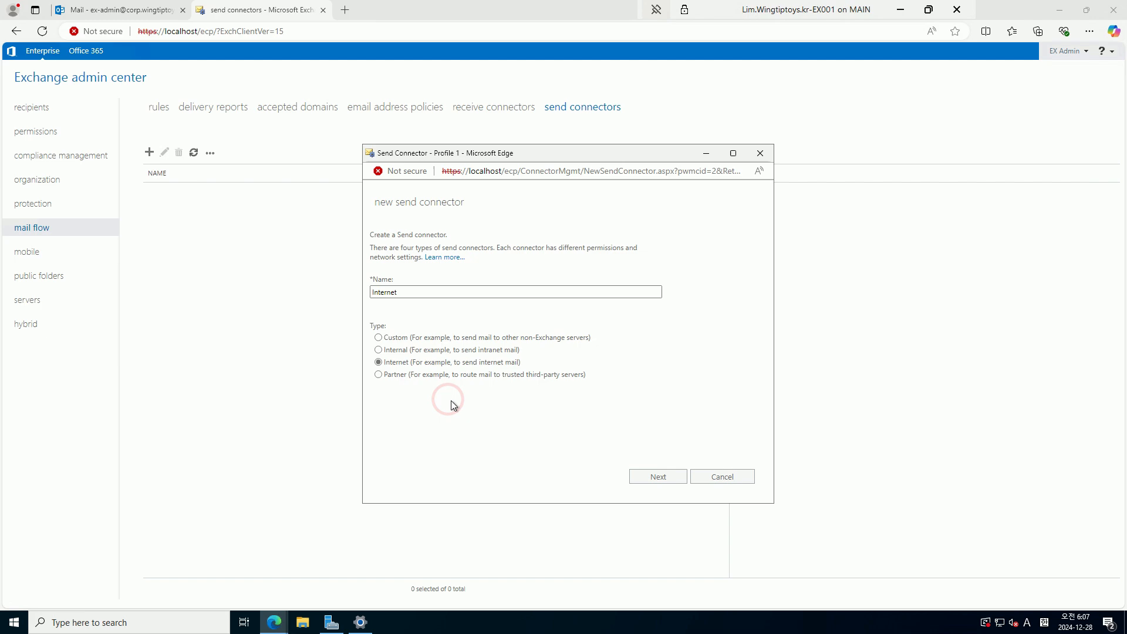
Keep MX record routing and add an SMTP address space of * with cost 1
click(658, 476)
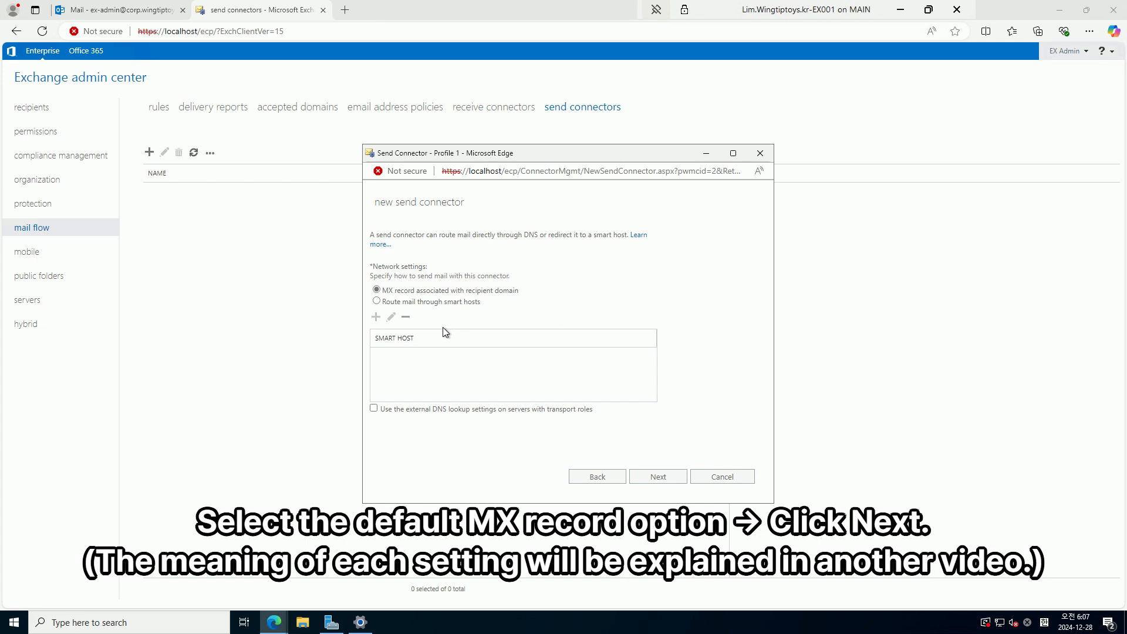
click(651, 478)
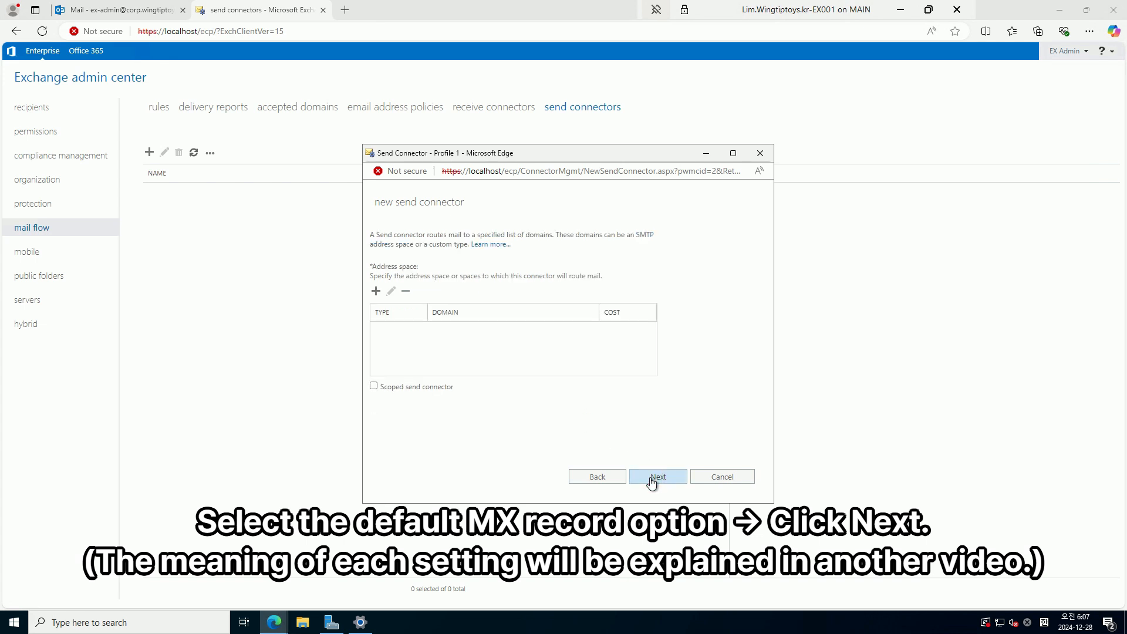
click(376, 291)
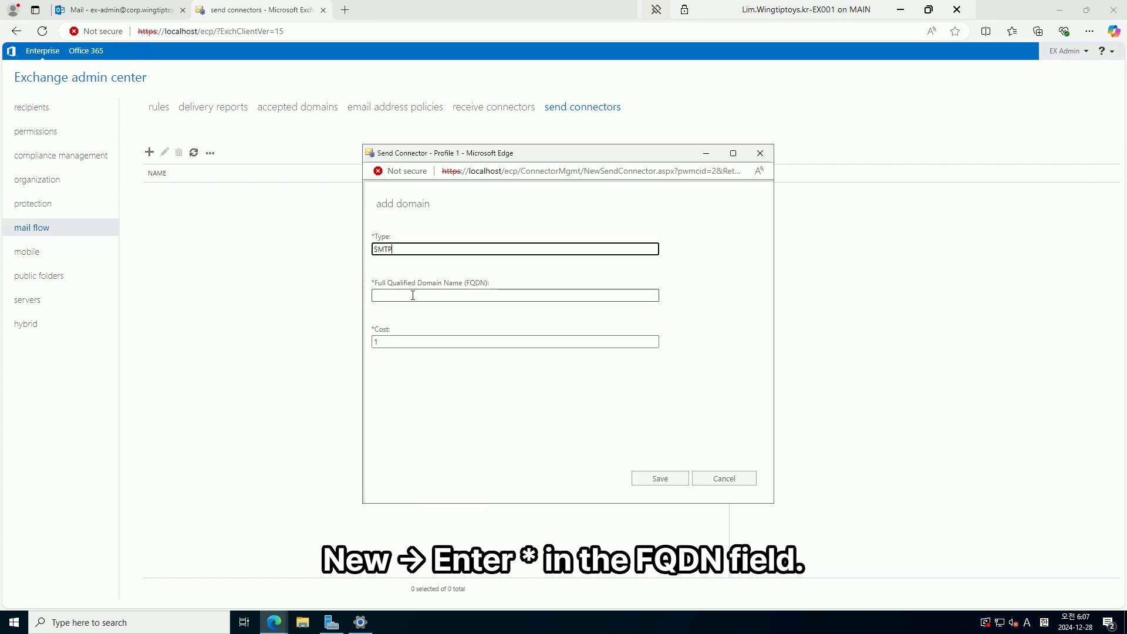
click(412, 296)
text(*)
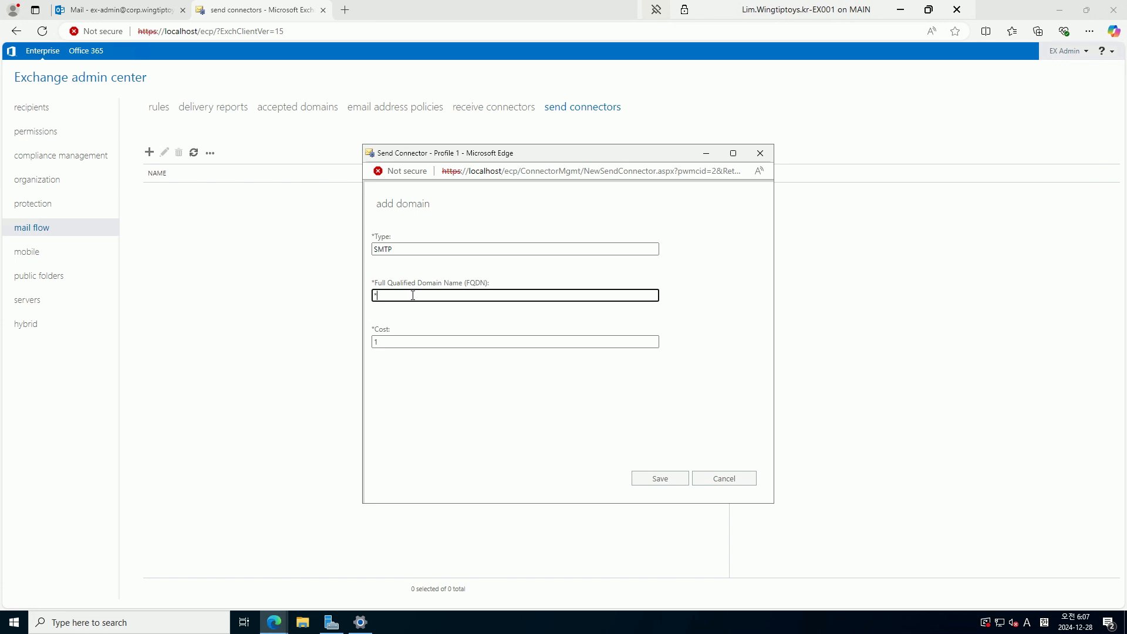
click(669, 478)
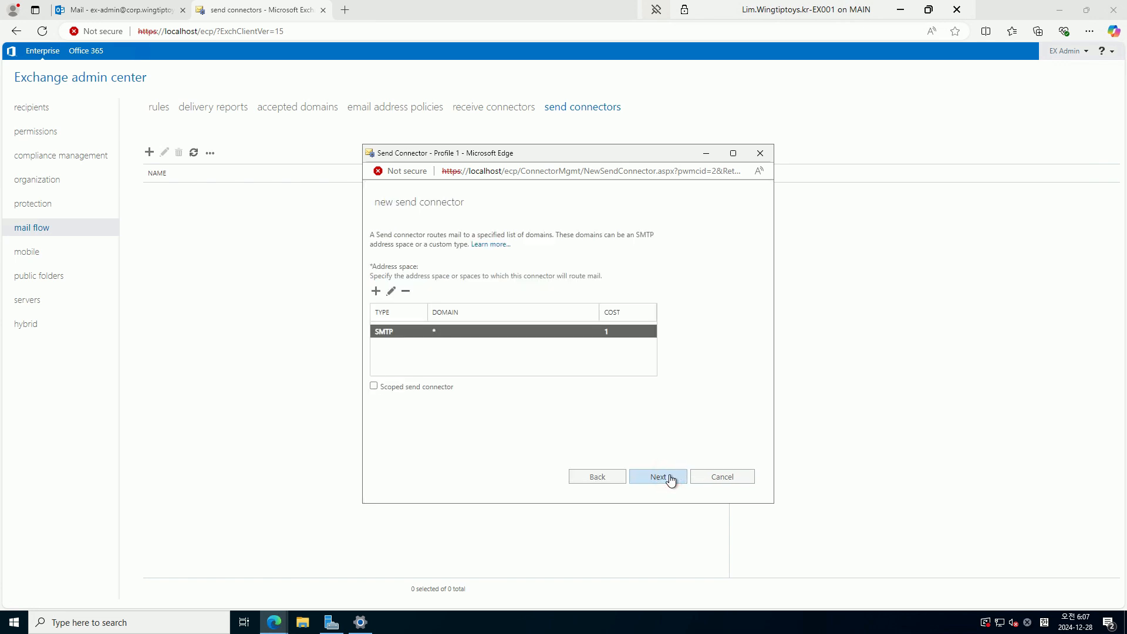
Add EX001 as the source server and finish creating the Internet connector
click(658, 477)
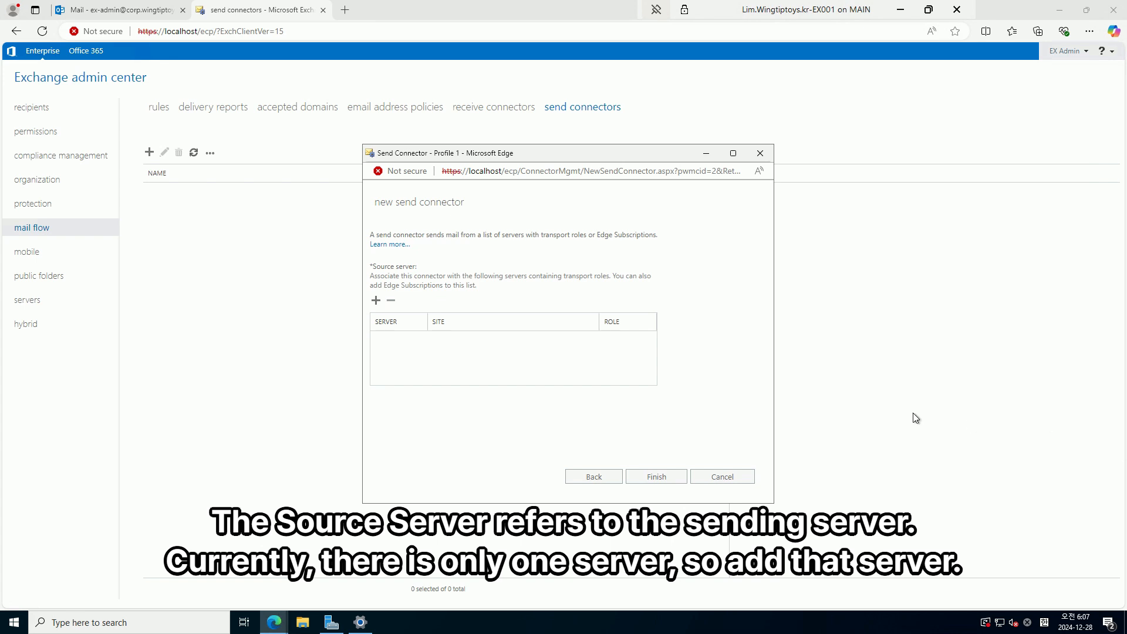
click(376, 301)
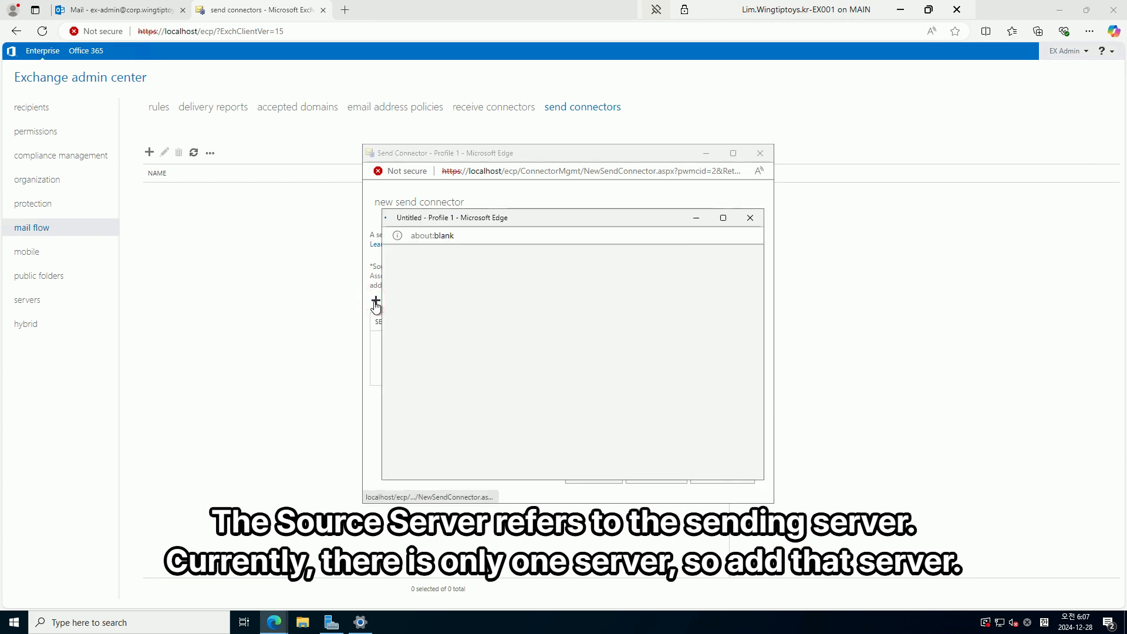
double_click(484, 286)
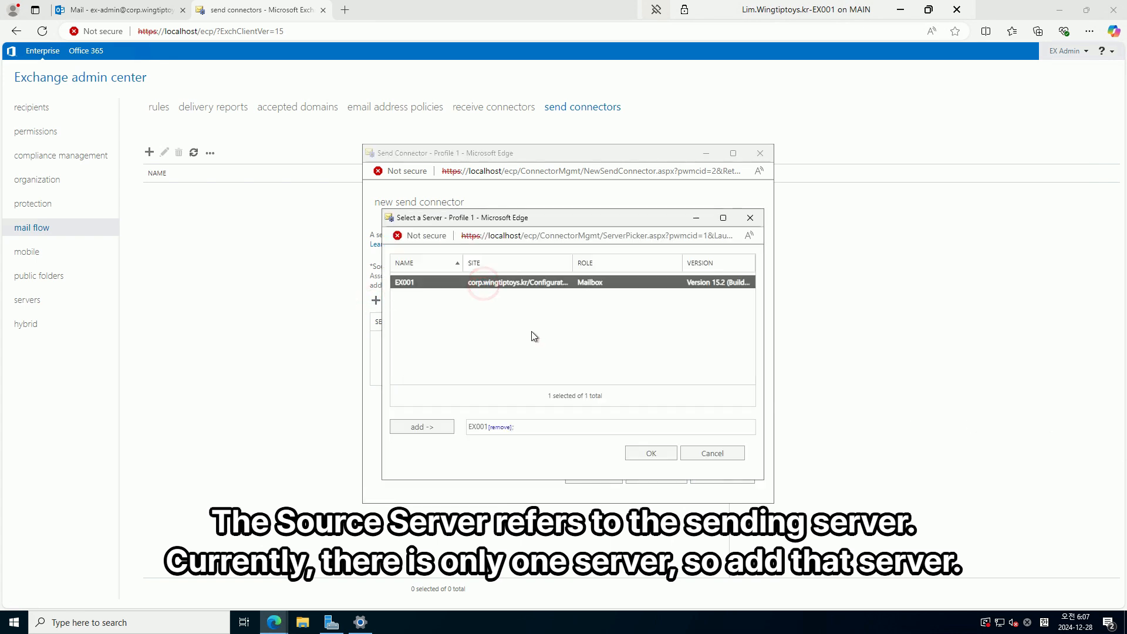
click(649, 456)
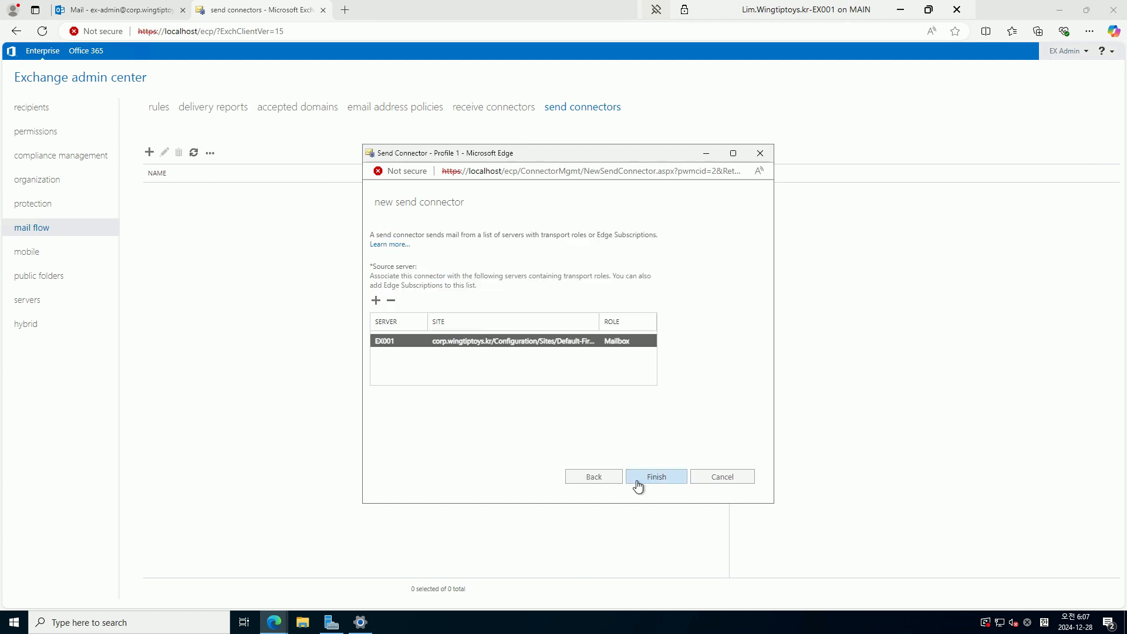
click(655, 478)
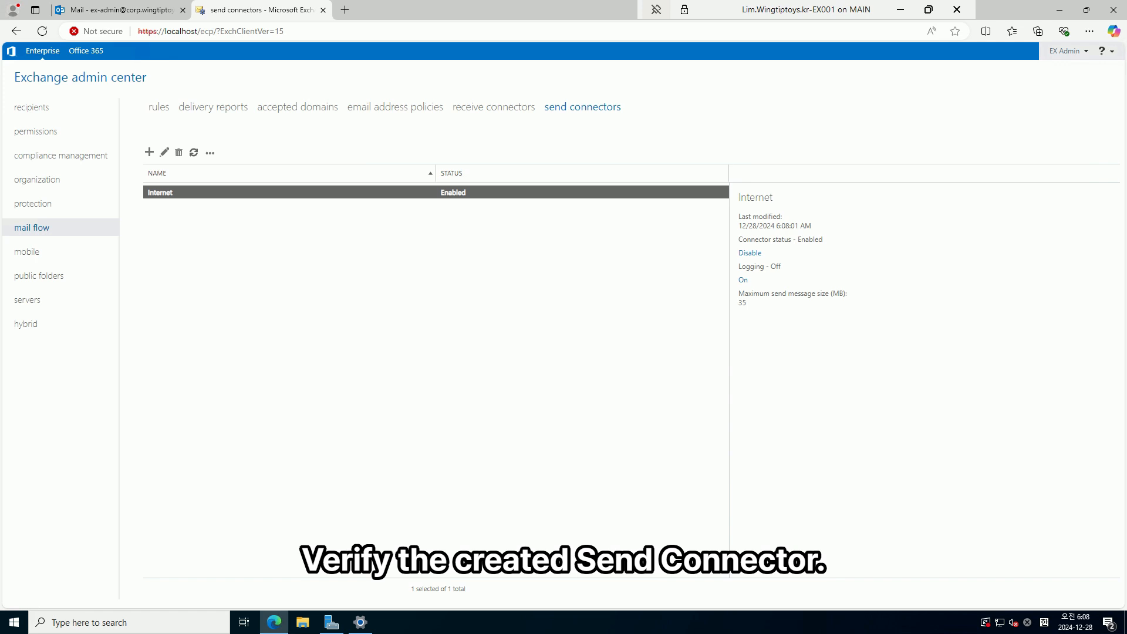
In the Outlook web inbox, start a new message addressed to the external Hotmail recipient
click(115, 14)
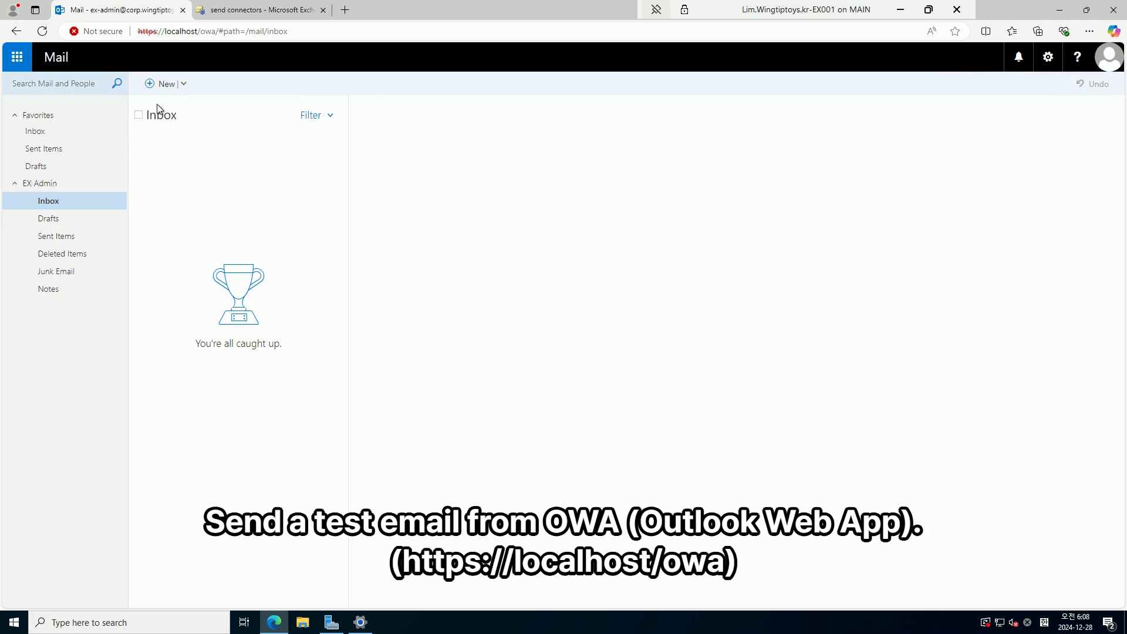
click(165, 85)
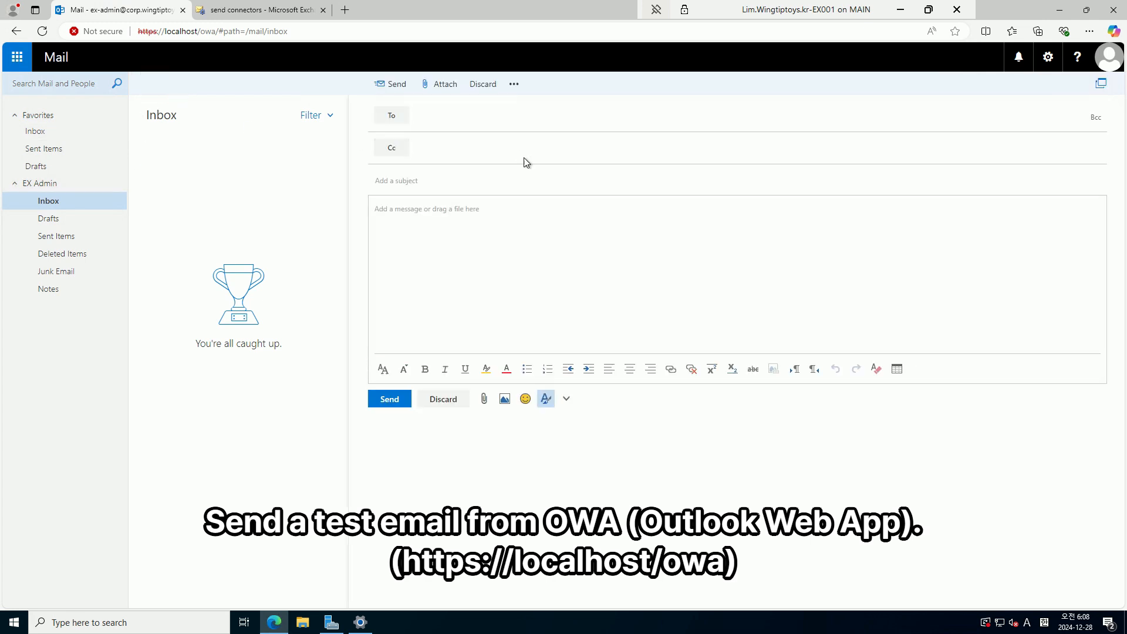
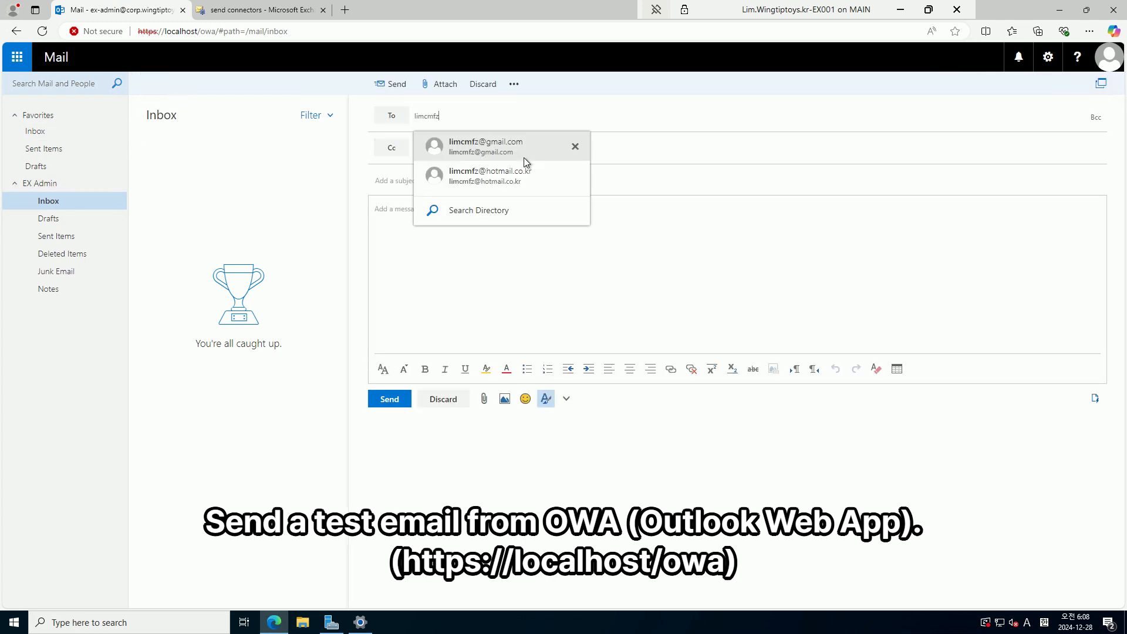
key(Caps_Lock)
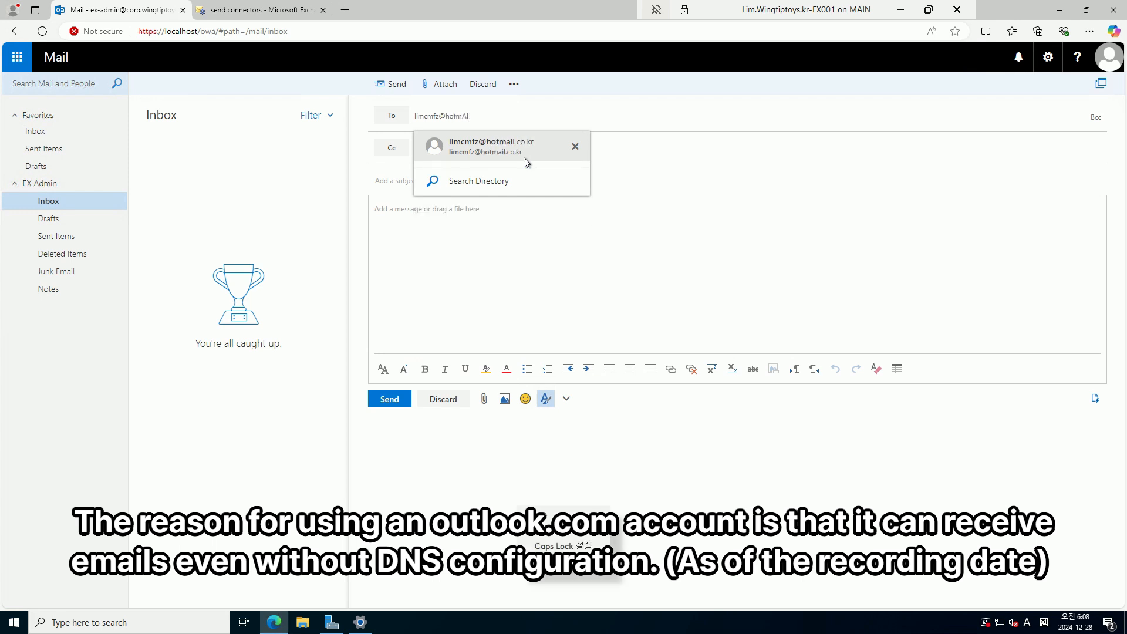
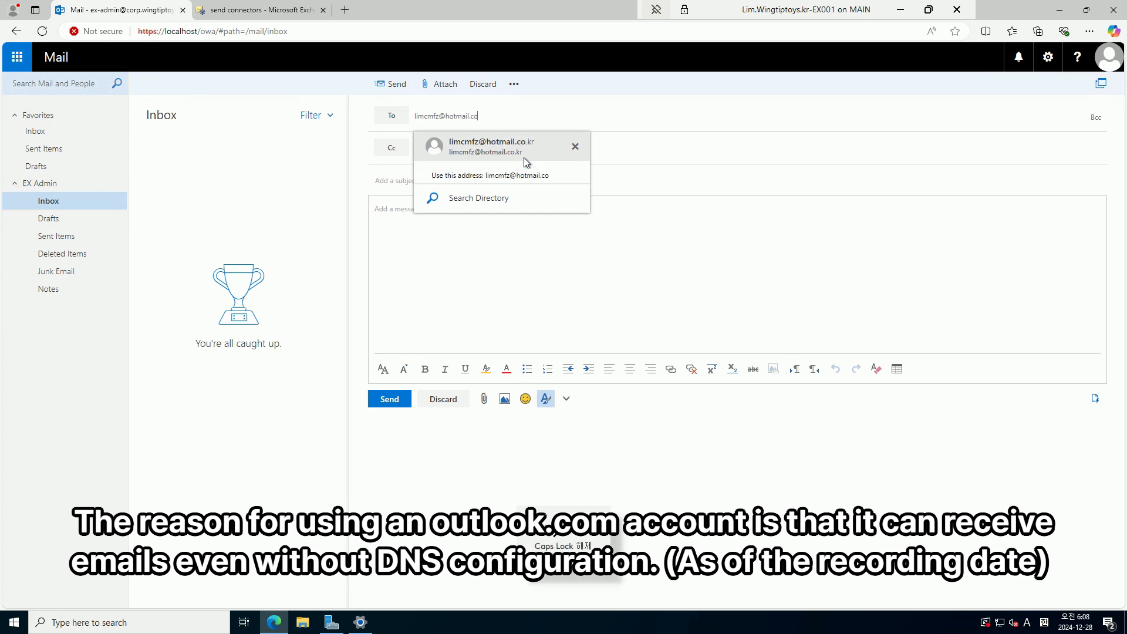
key(Return)
key(Tab)
key(Tab)
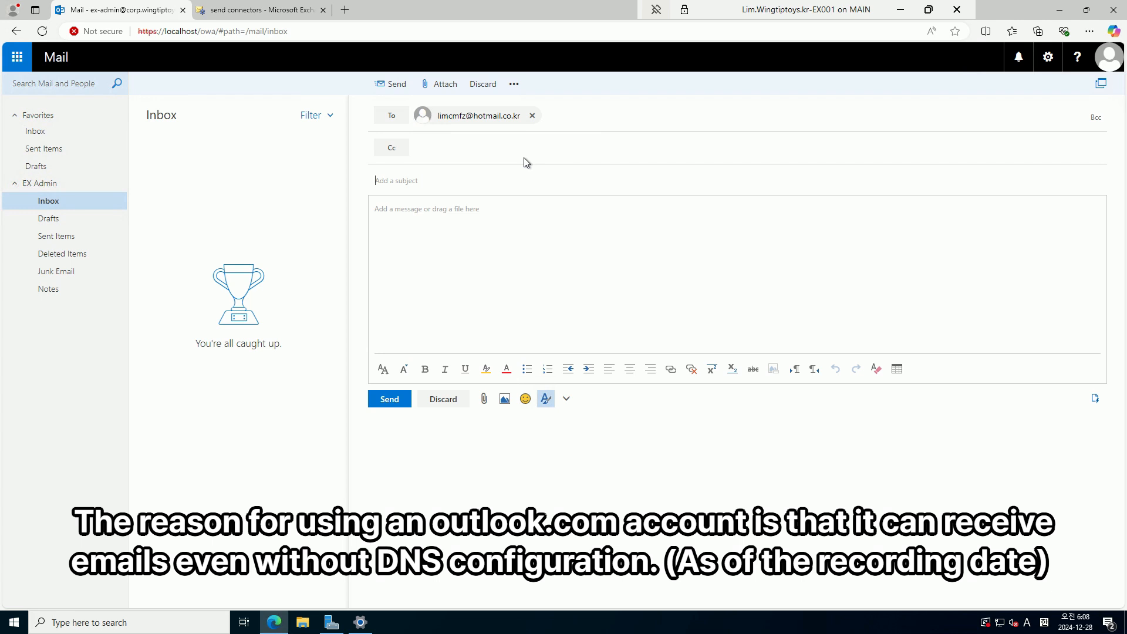
Give the message subject 'Test Mail' and body 'Test', then send it
text(Test Mail)
key(Caps_Lock)
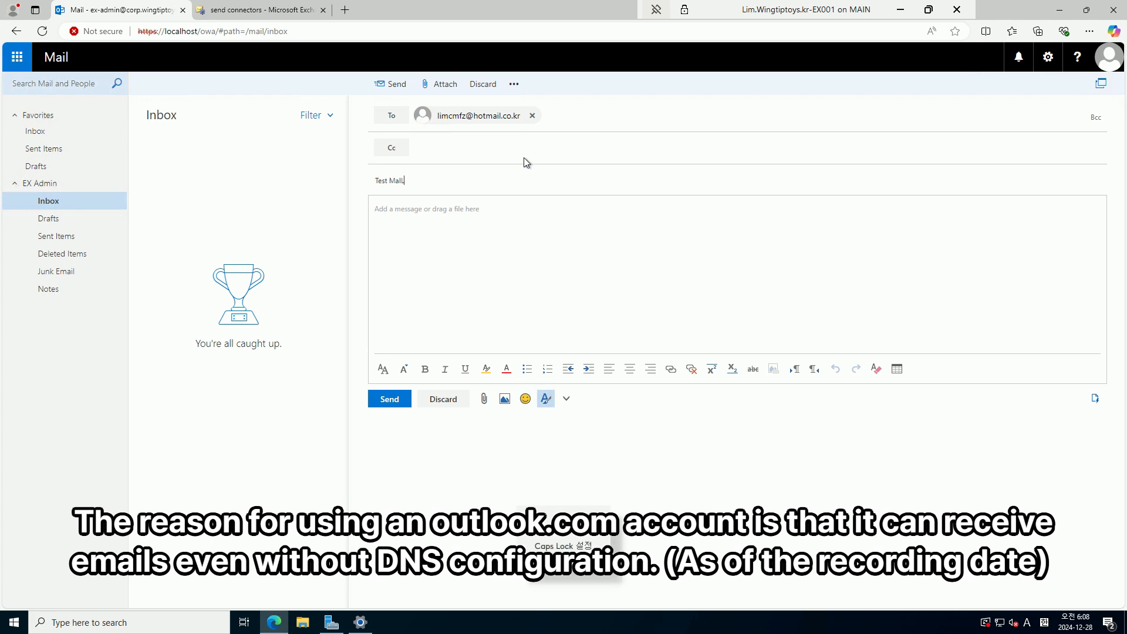
key(Caps_Lock)
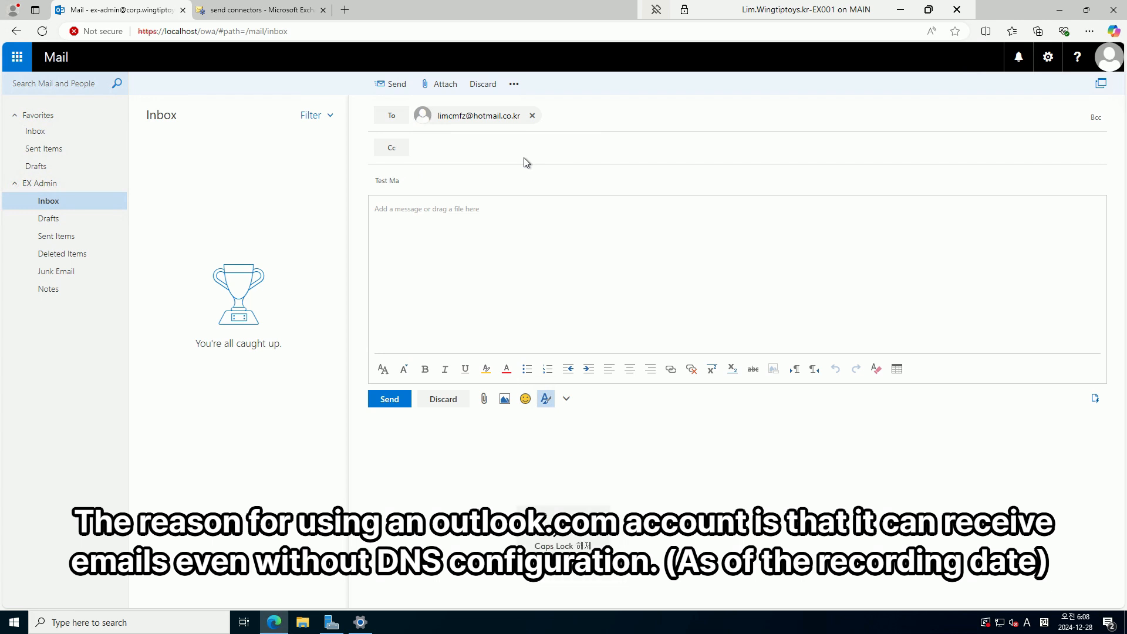
key(Tab)
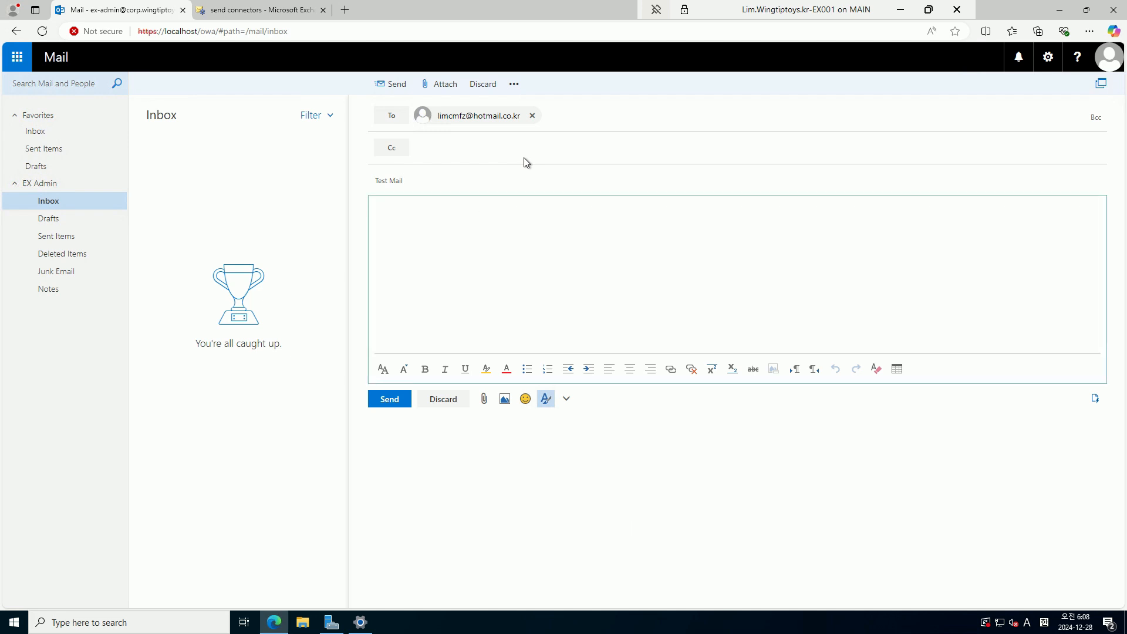
text(Test)
click(390, 84)
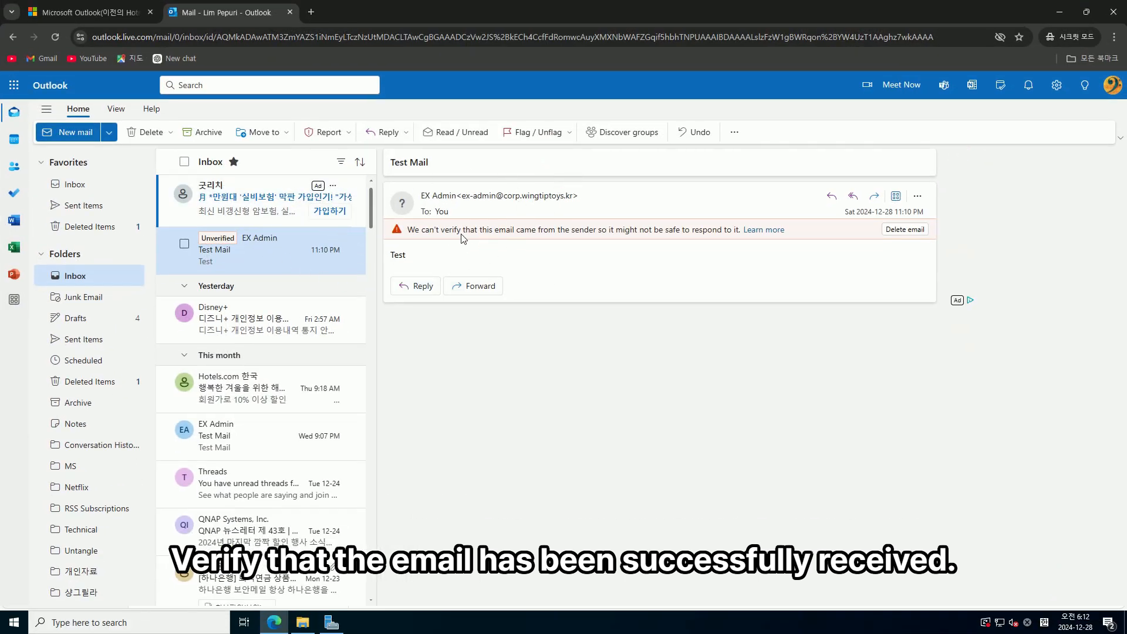
ctrl+click(262, 256)
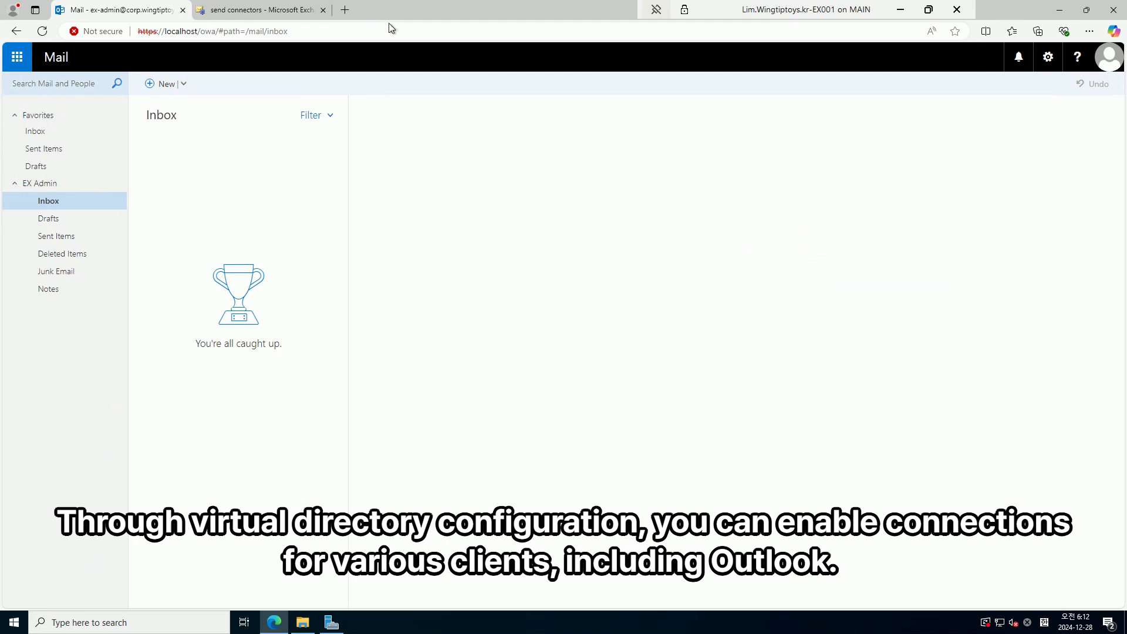
Run Exchange Management Shell as administrator from Start, approve UAC, and centre its window
click(230, 12)
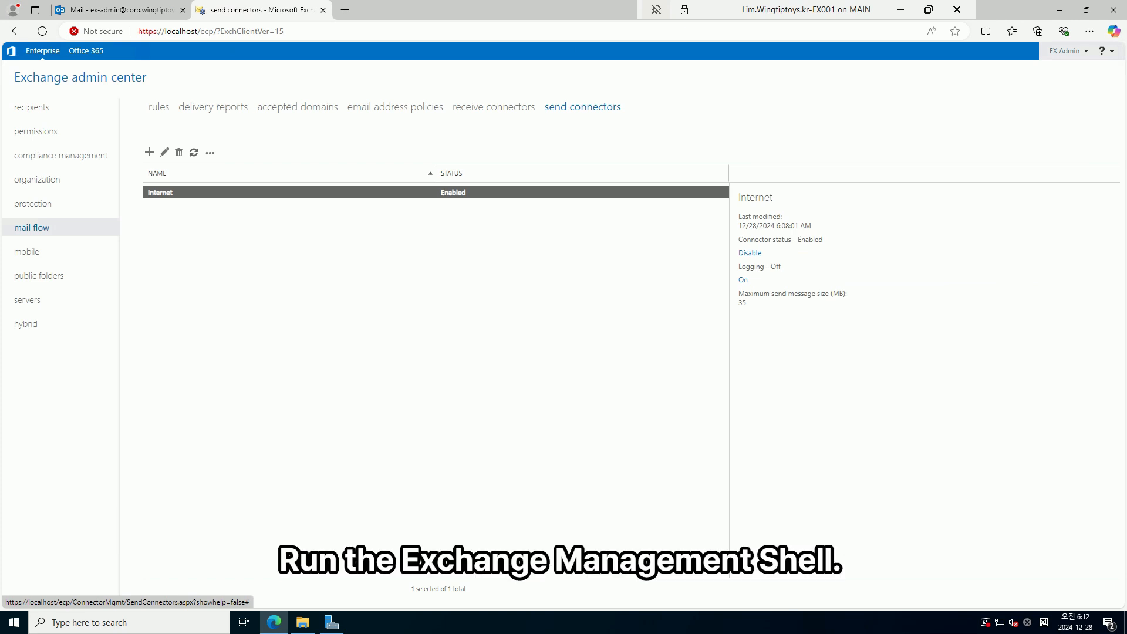
click(20, 624)
right_click(21, 623)
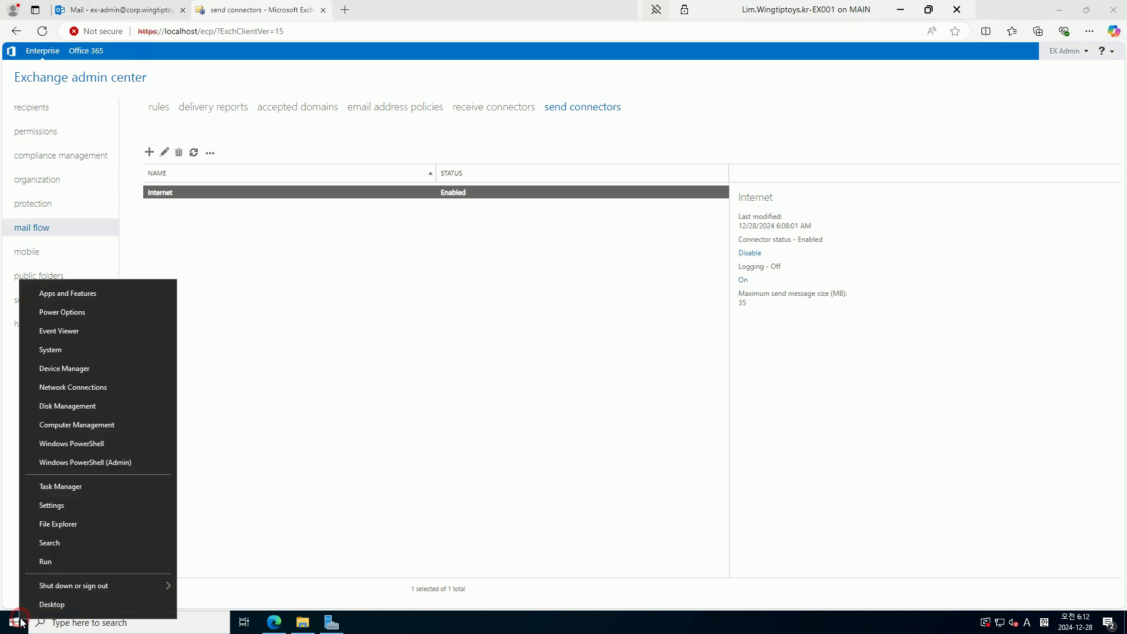
click(22, 625)
click(21, 623)
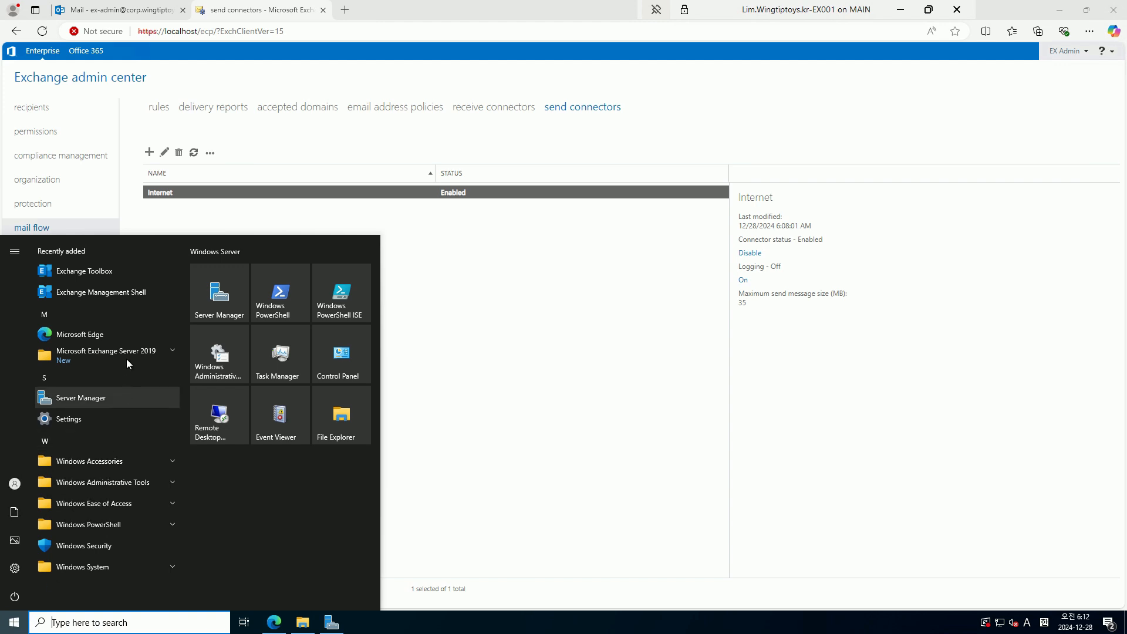
right_click(128, 292)
mouse_move(227, 320)
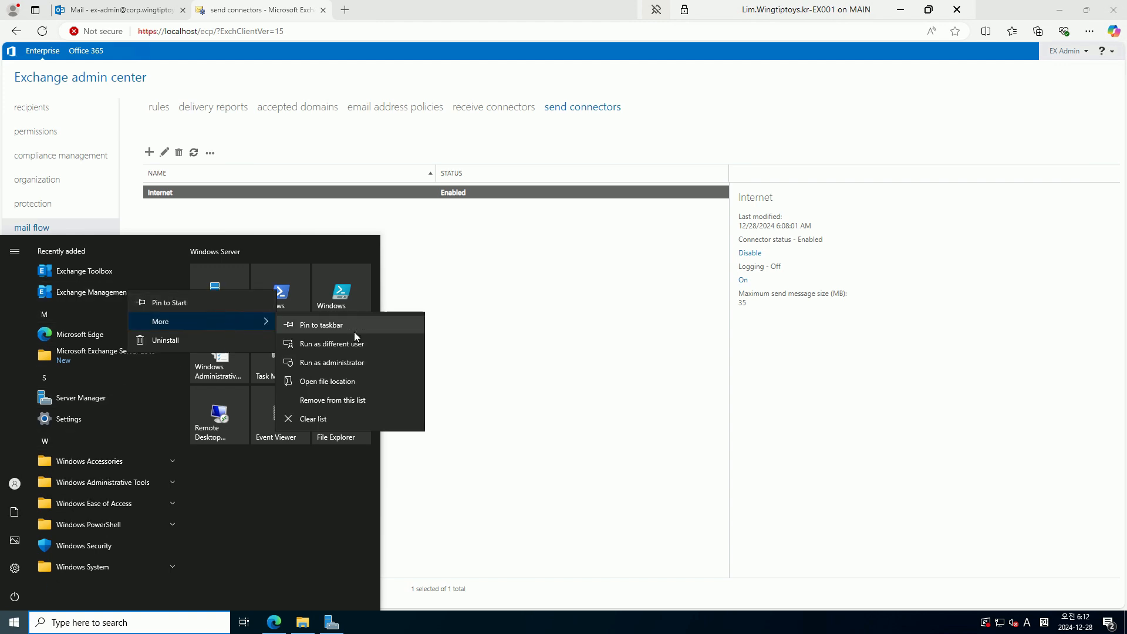
click(363, 363)
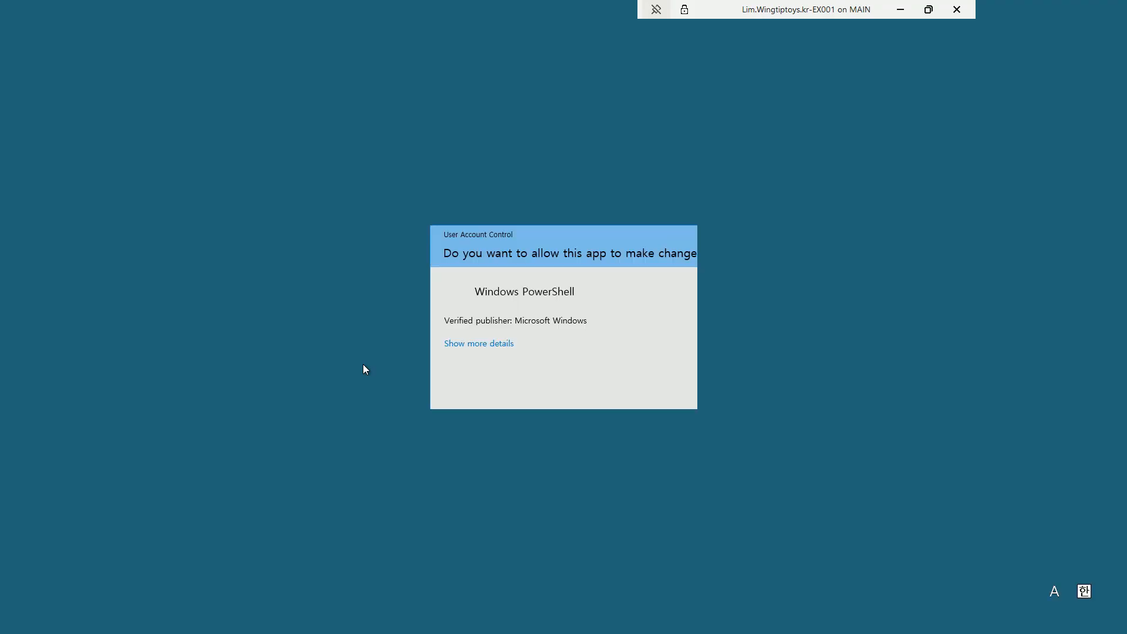
click(497, 387)
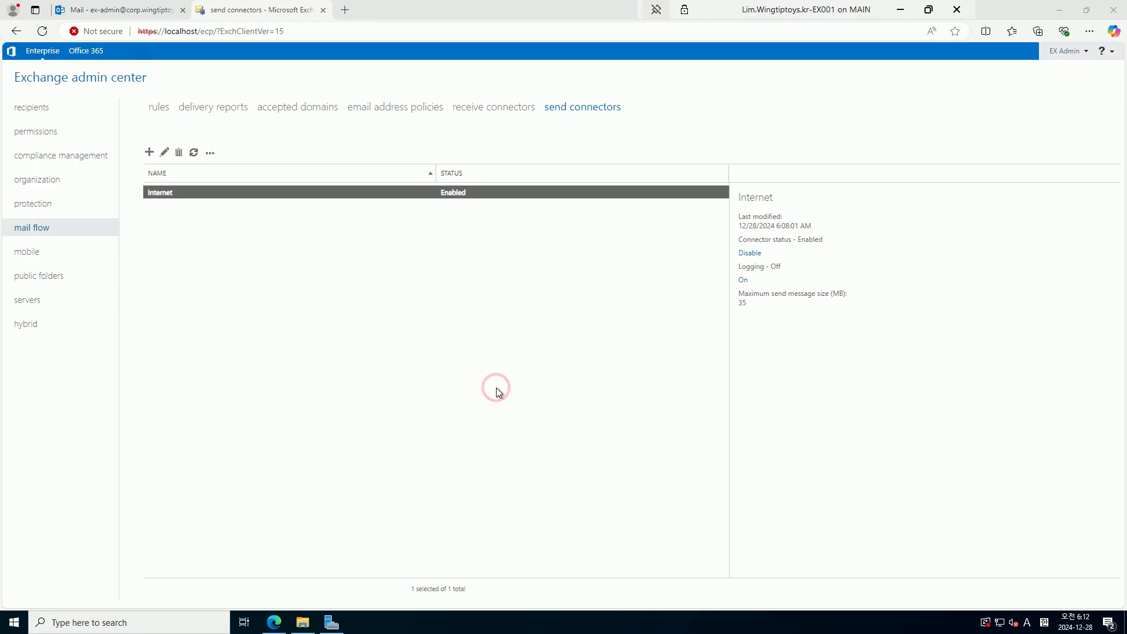
drag(319, 59, 463, 197)
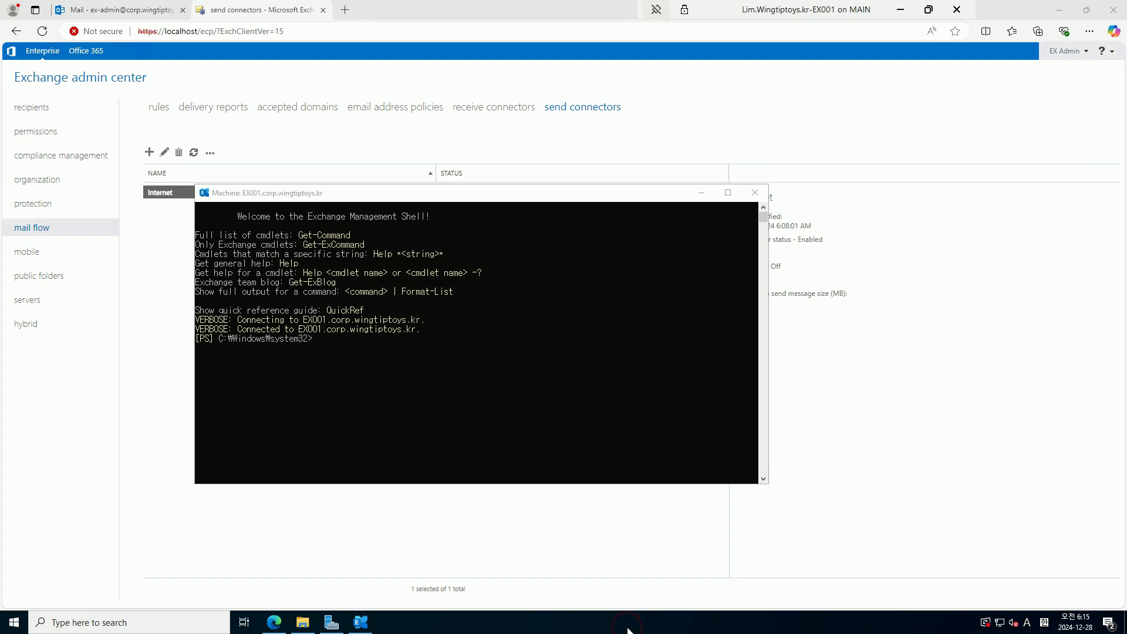
Open Notepad and paste in the virtual-directory script for mail.wingtiptoys.kr
key(super+r)
text(notepad)
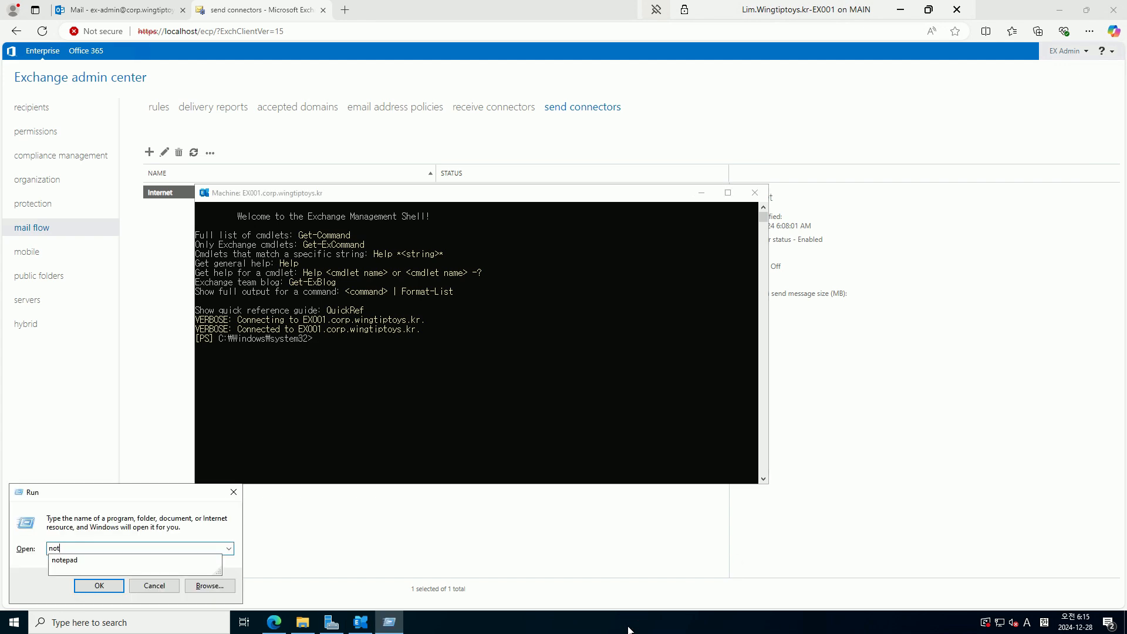
key(Return)
click(445, 247)
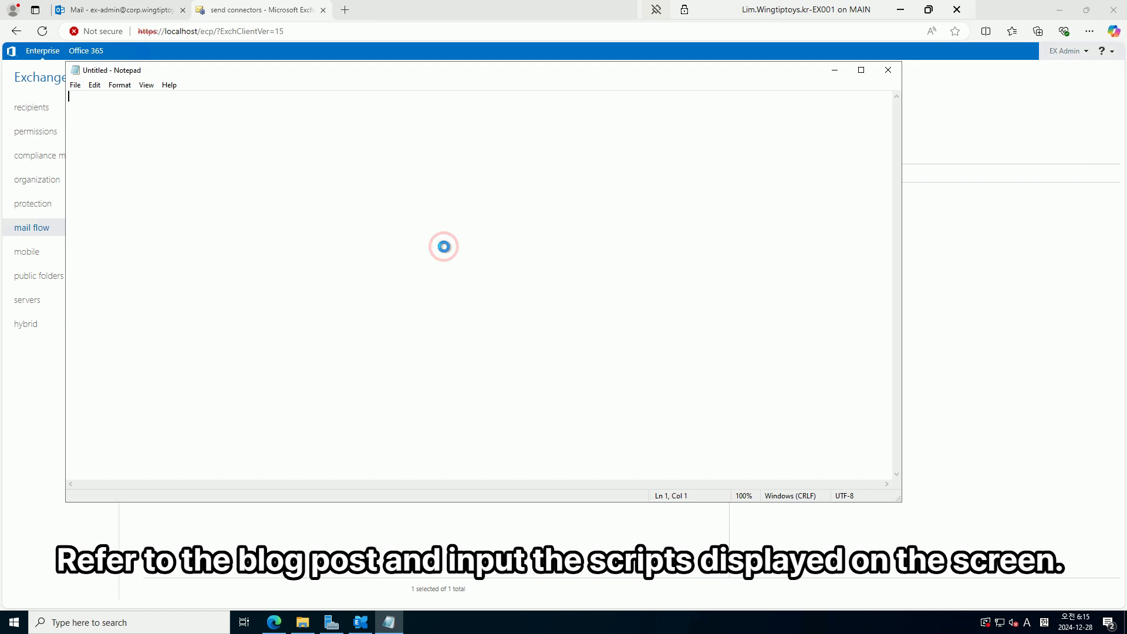
text(#URL $url = "https://mail.wingtiptoys.kr" $autodiscover = "https://autodiscover.wingtiptoys.kr"  #Configure Virtual Directory #ECP Get-EcpVirtualDirectory | Set-EcpVirtualDirectory -InternalUrl "$url/ecp"  -ExternalUrl "$url/ecp" #EWS Get-WebservicesVirtualDirectory | Set-WebservicesVirtualDirectory -InternalUrl "$url/ews/Exchange.asmx"  -ExternalUrl "$url/ews/Exchange.asmx" #MAPI Get-MapiVirtualDirectory | Set-MapiVirtualDirectory -InternalUrl "$url/mapi"  -ExternalUrl "$url/mapi" #EAS Get-ActiveSyncVirtualDirectory | Set-ActiveSyncVirtualDirectory -InternalUrl "$url/Microsoft-Server-ActiveSync"  -ExternalUrl "$url/Microsoft-Server-ActiveSync" #OAB Get-OabVirtualDirectory | Set-OabVirtualDirectory -InternalUrl "$url/oab"  -ExternalUrl "$url/oab" #OWA Get-OwaVirtualDirectory | Set-OwaVirtualDirectory -InternalUrl "$url/owa"  -ExternalUrl "$url/owa"  #Autodiscover Get-ClientAccessService | Set-ClientAccessService -AutodiscoverServiceInternalUri "$autodiscover/autodiscover/autodiscover.xml")
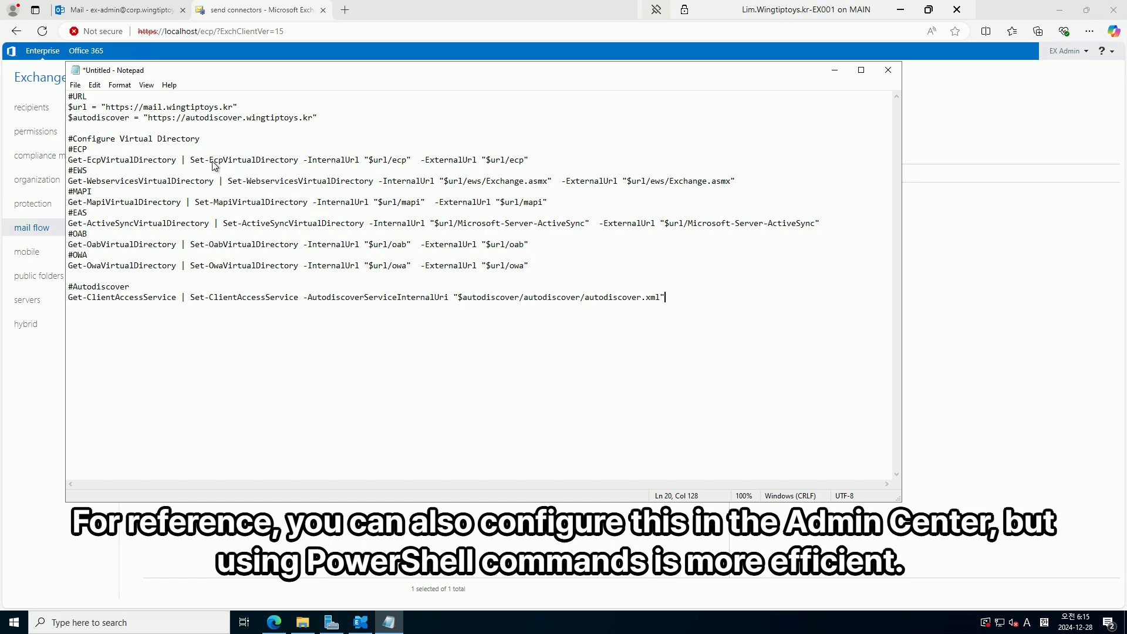
Run the $url and $autodiscover variable lines from the script in the Exchange shell
click(182, 139)
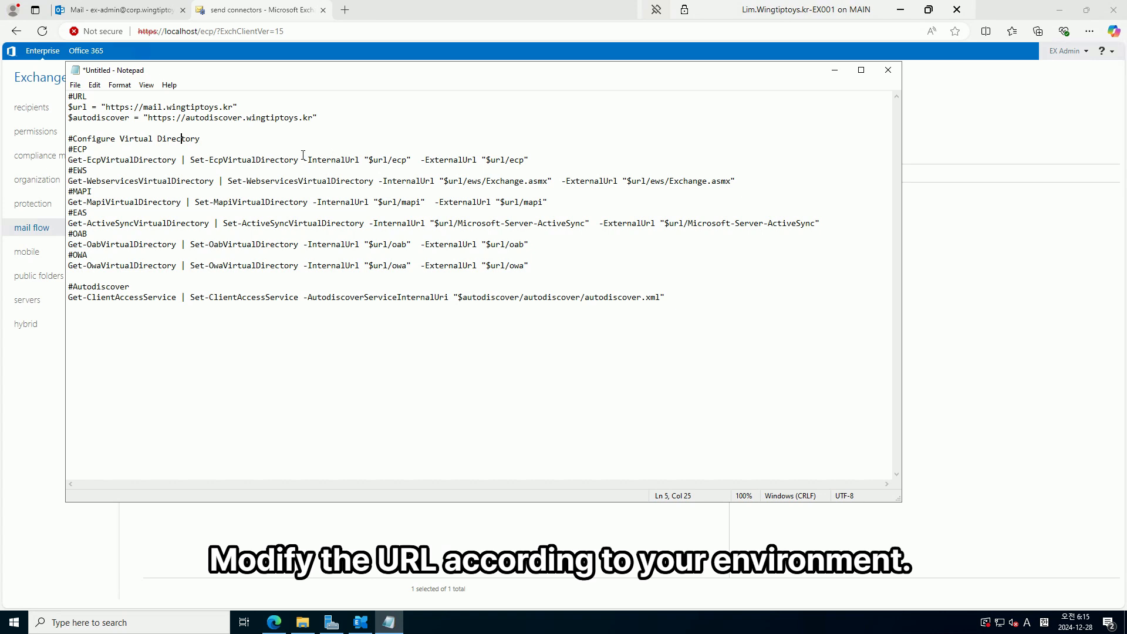
drag(324, 121, 68, 107)
key(super+c)
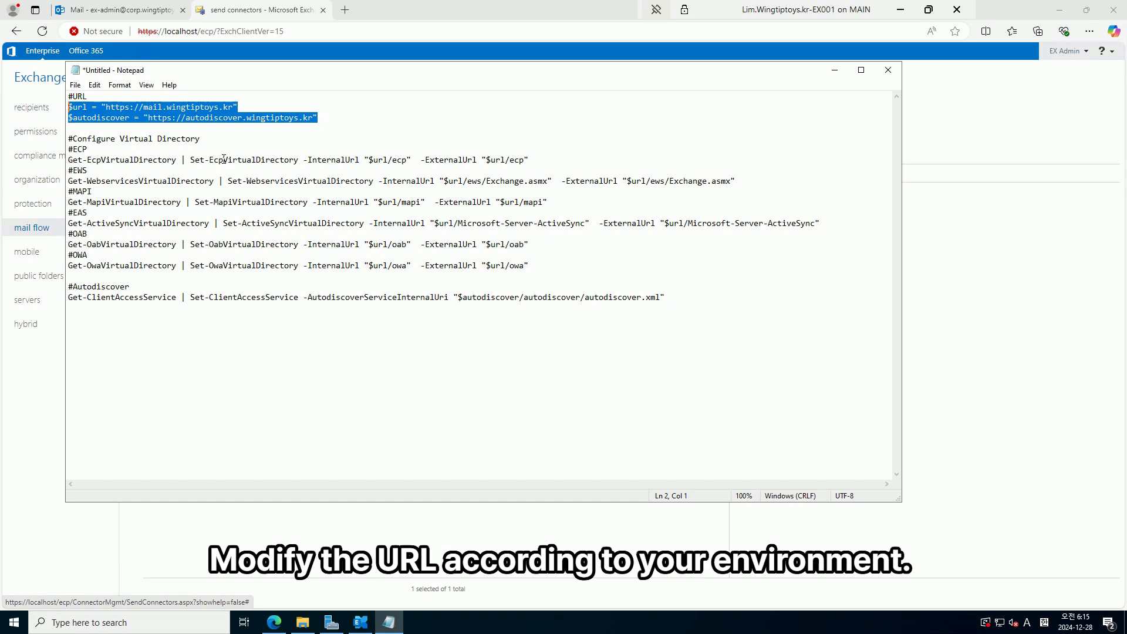
click(360, 622)
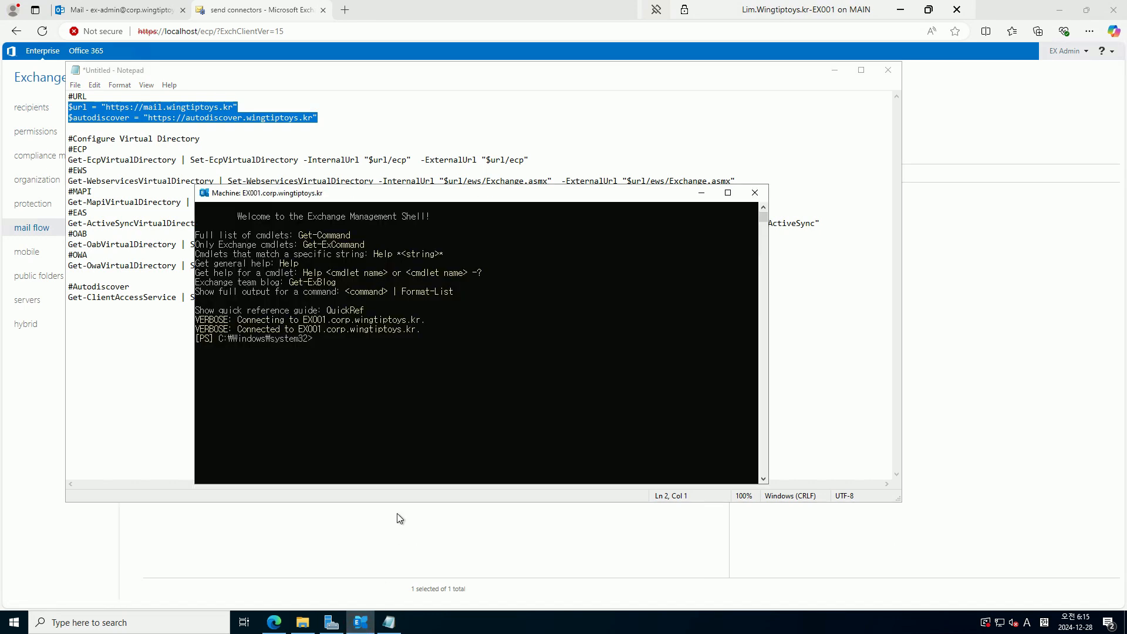
right_click(386, 391)
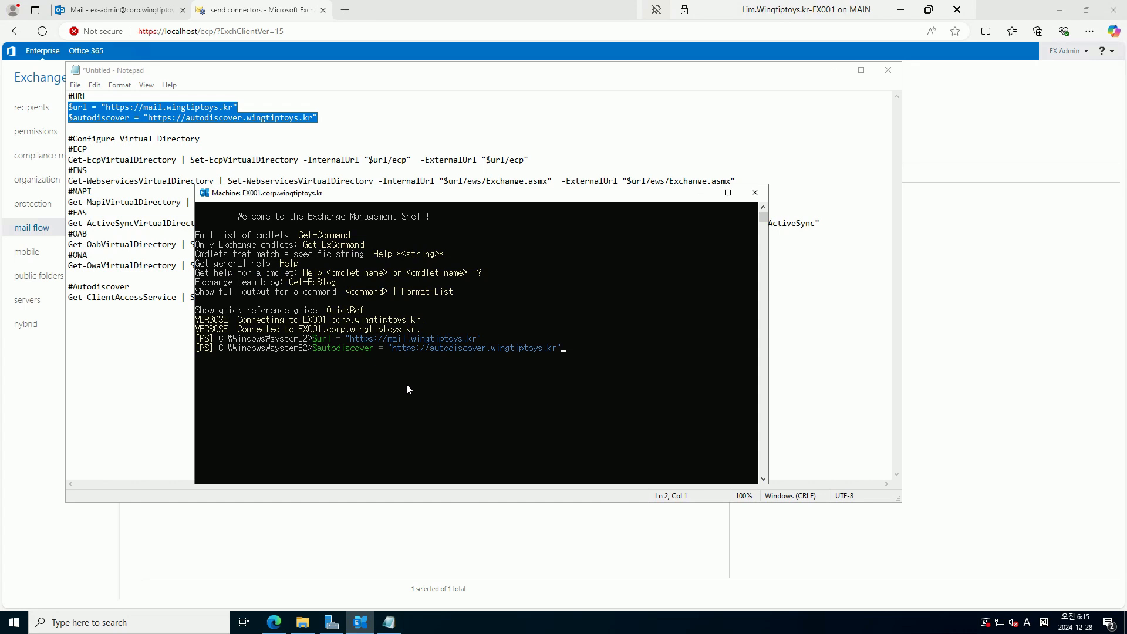
key(Return)
Run the virtual-directory commands in the shell, answering A (Yes to All) at the confirmation
click(317, 160)
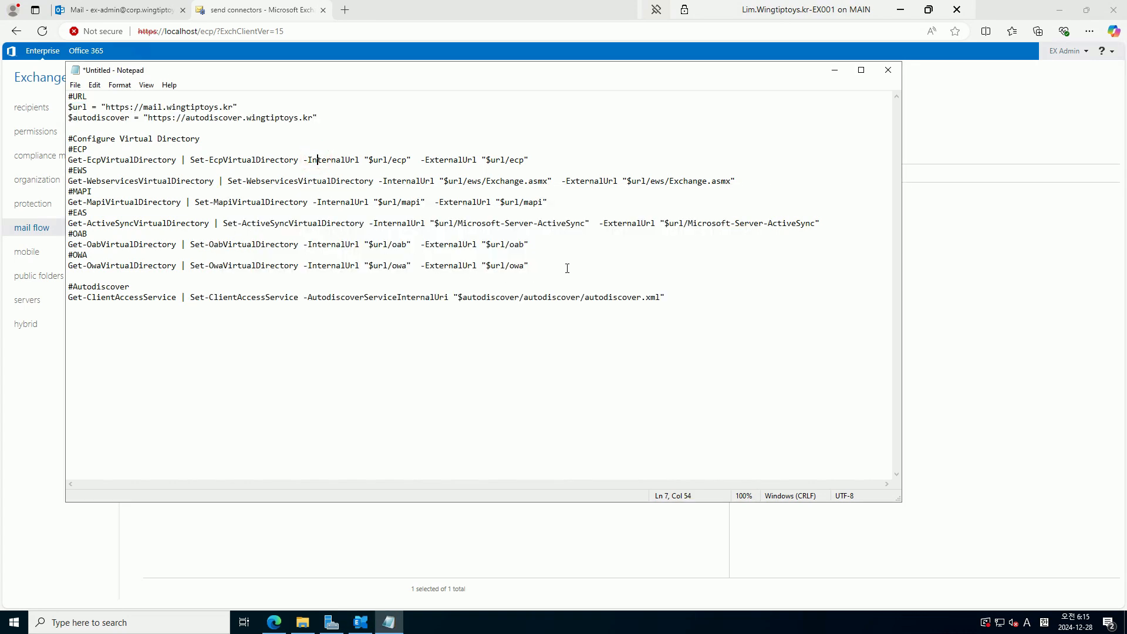
drag(567, 269, 161, 198)
drag(105, 178, 63, 155)
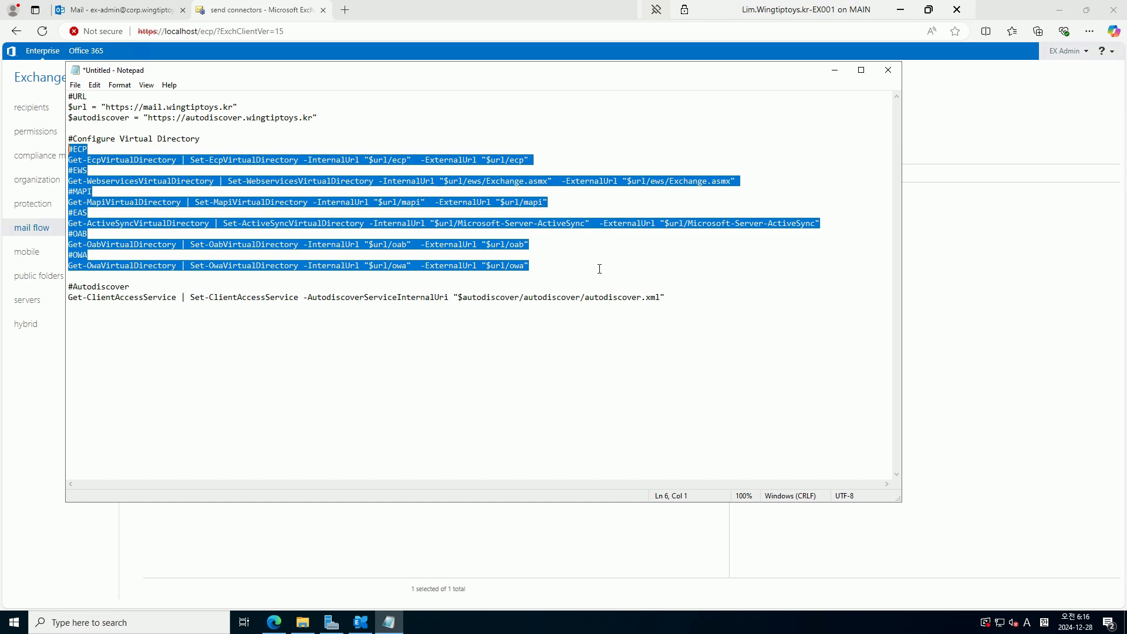
click(600, 268)
click(364, 623)
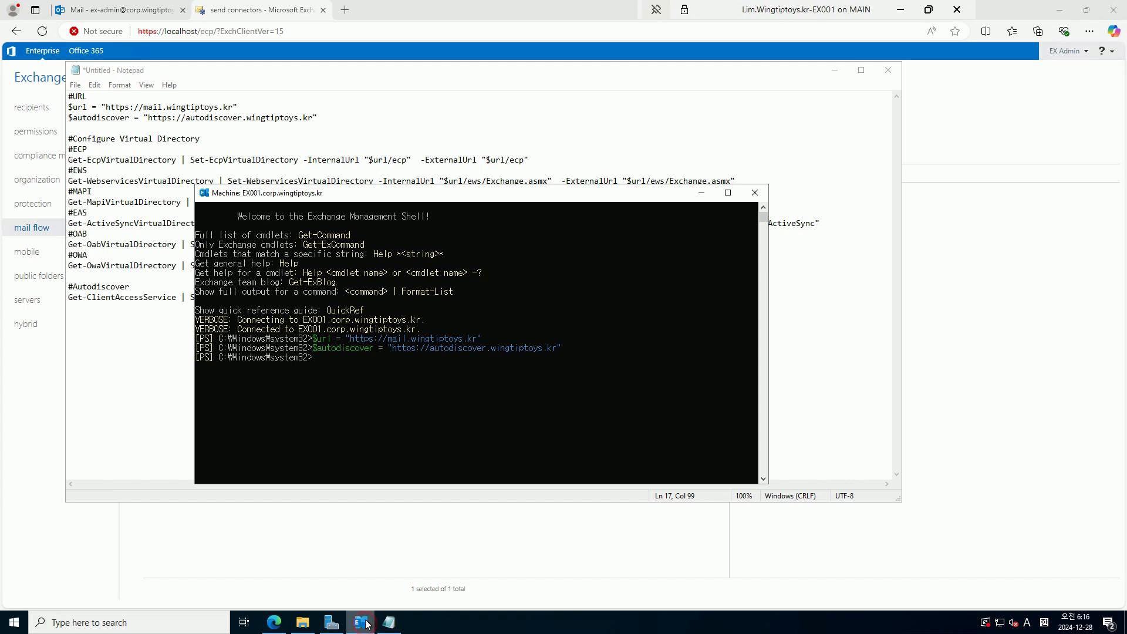
right_click(413, 395)
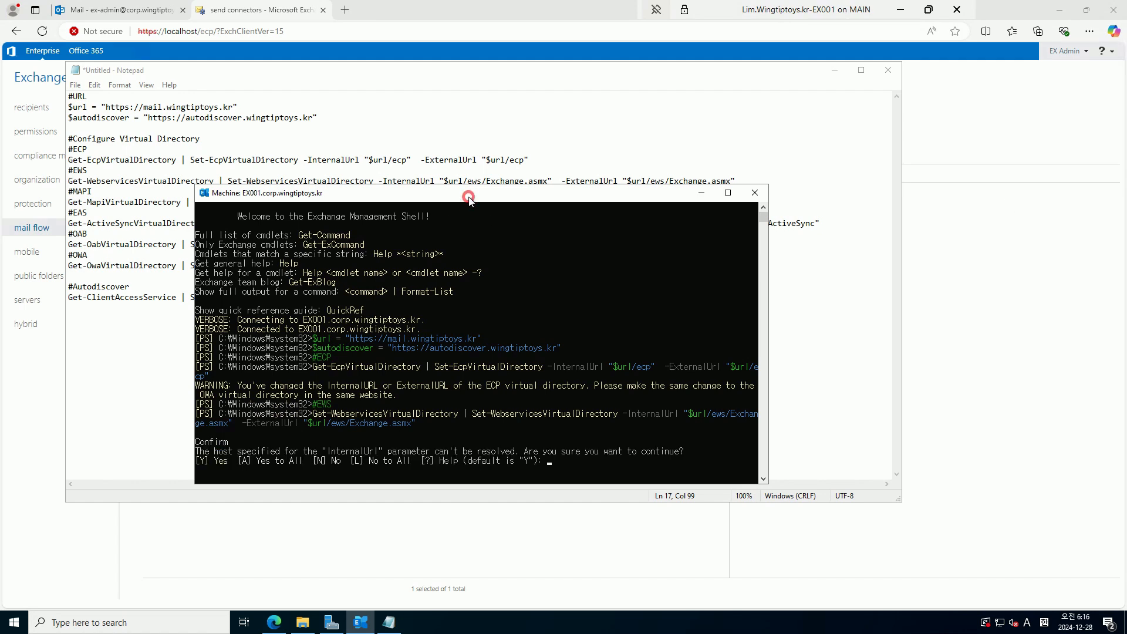
text(a)
key(Return)
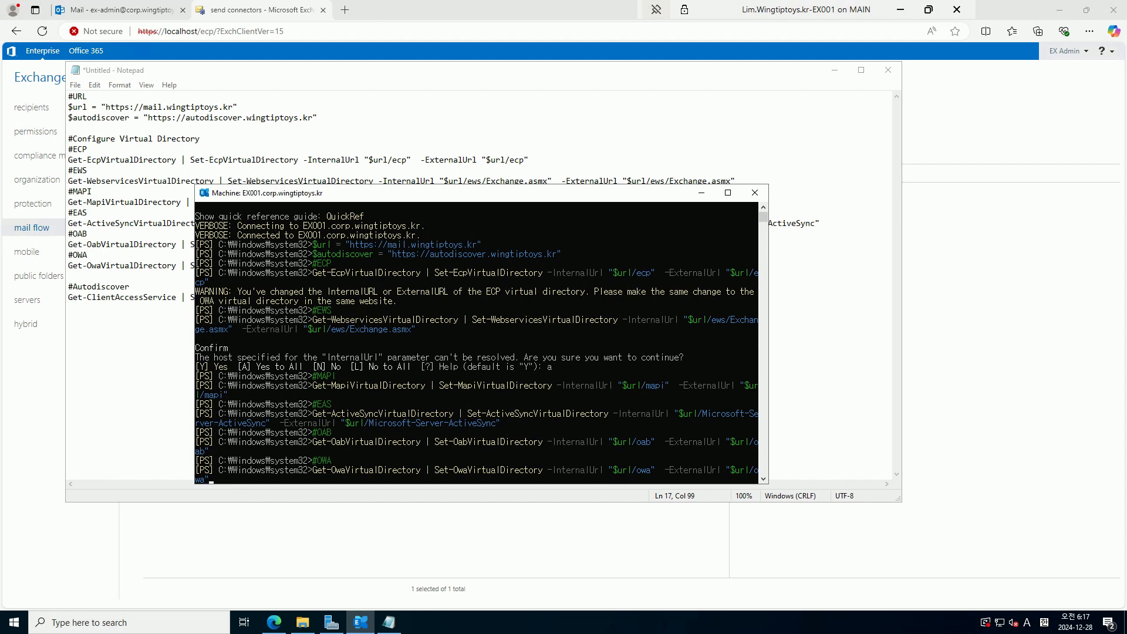
key(Return)
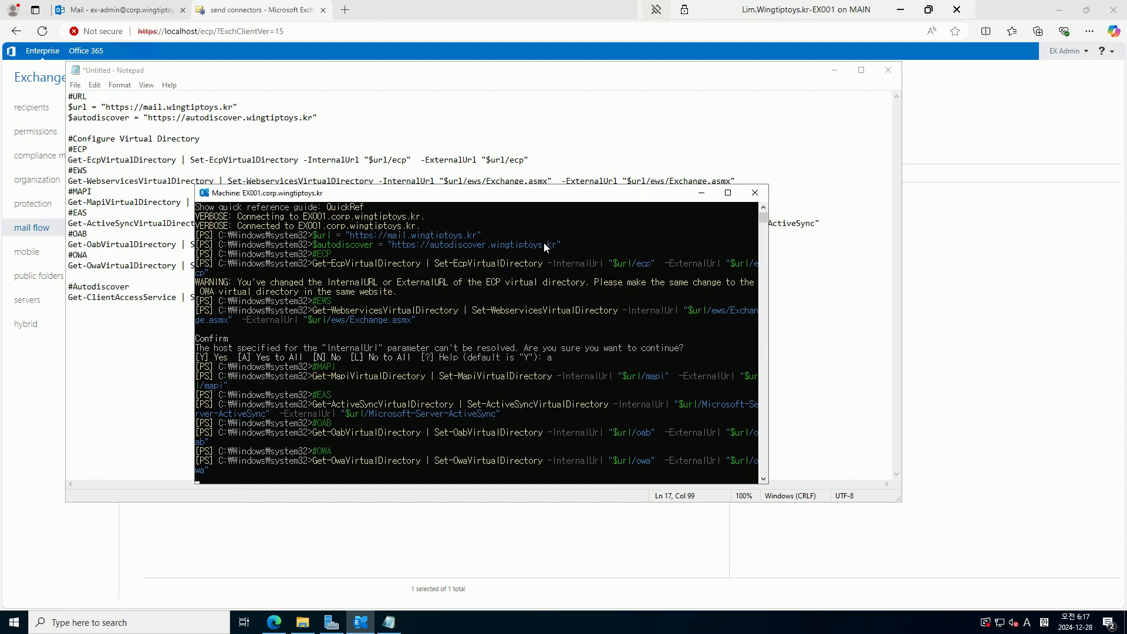
Run the Autodiscover command in the shell, then restart IIS with IISReset
click(141, 295)
drag(681, 298, 2, 312)
key(ctrl+c)
click(389, 621)
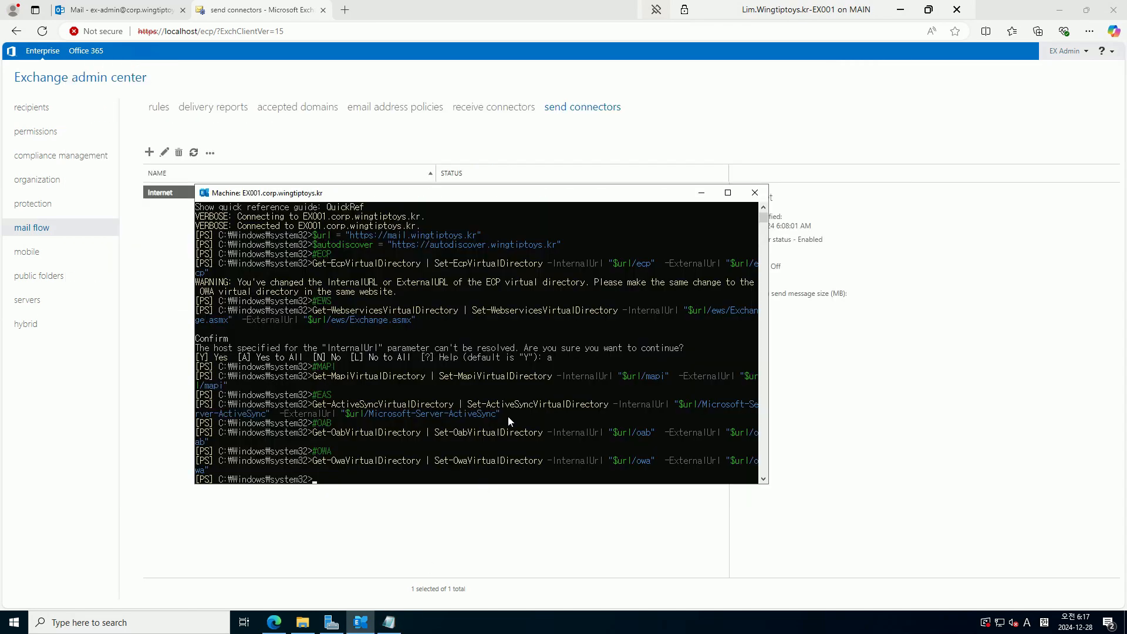
right_click(509, 417)
key(Return)
text(IISReset)
key(Return)
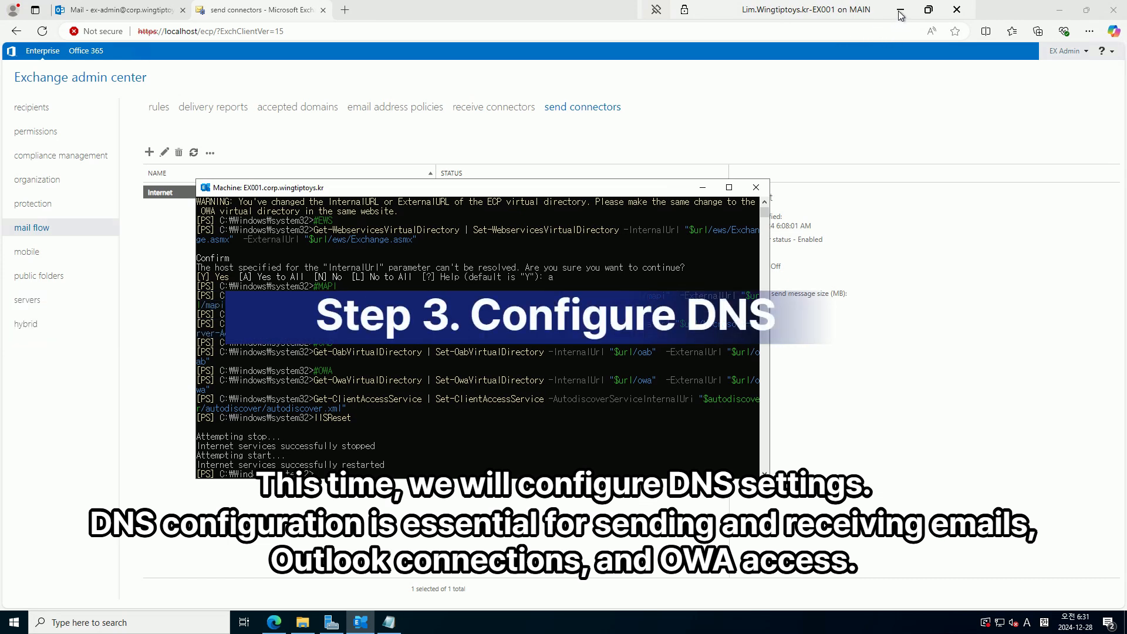
Switch to the DC001 session and launch DNS Manager via a 'dns' search
click(900, 12)
click(894, 10)
mouse_move(741, 628)
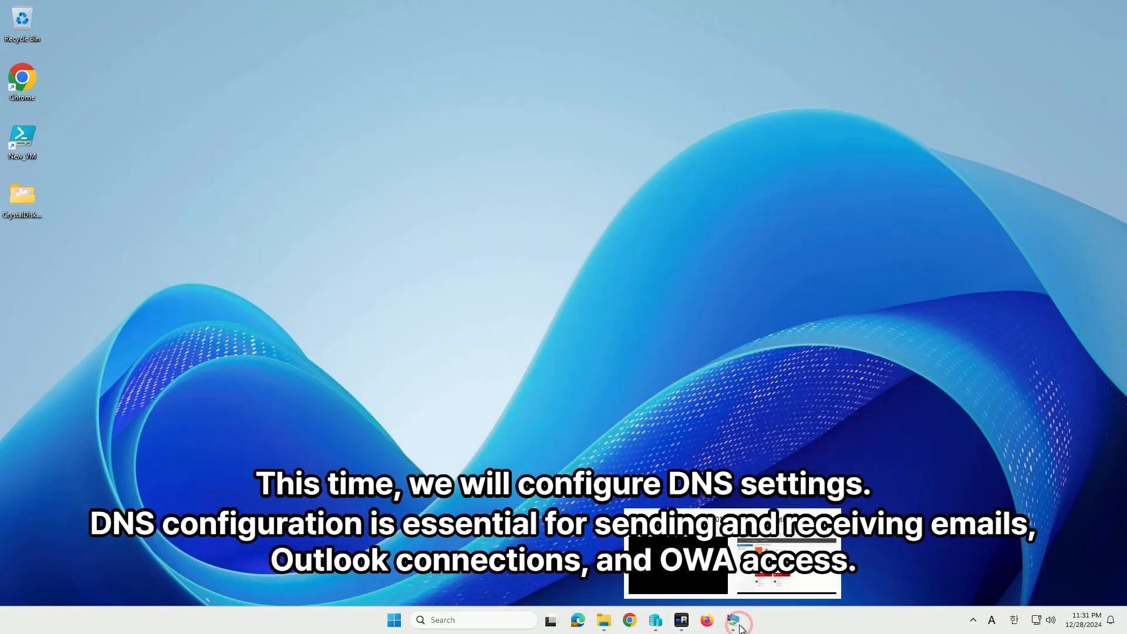
click(780, 556)
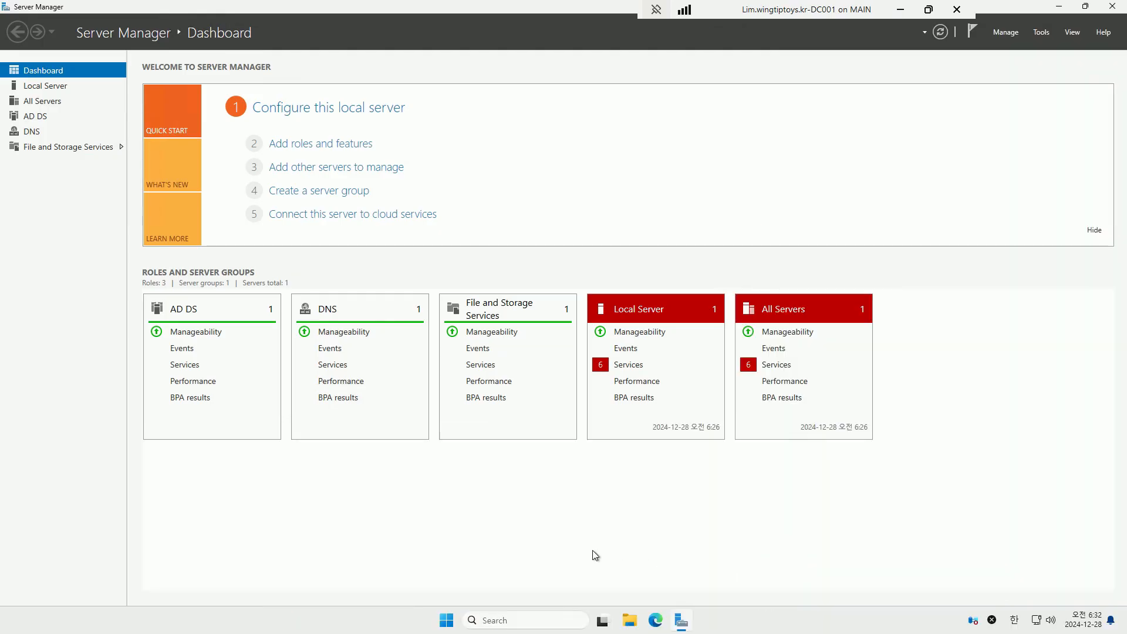
click(519, 623)
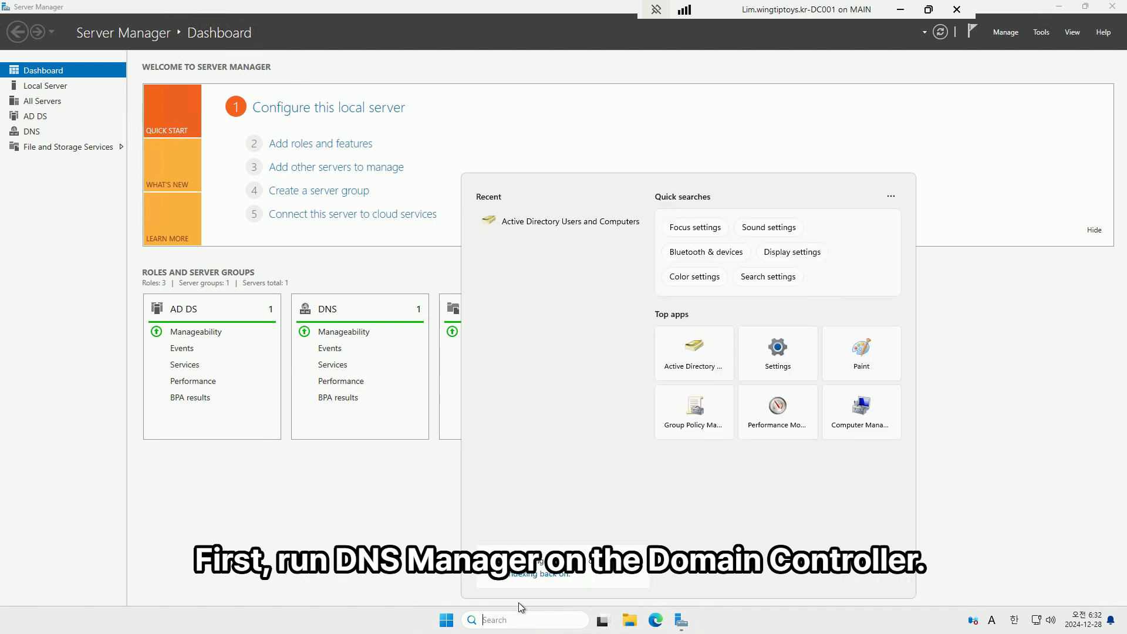
text(dns)
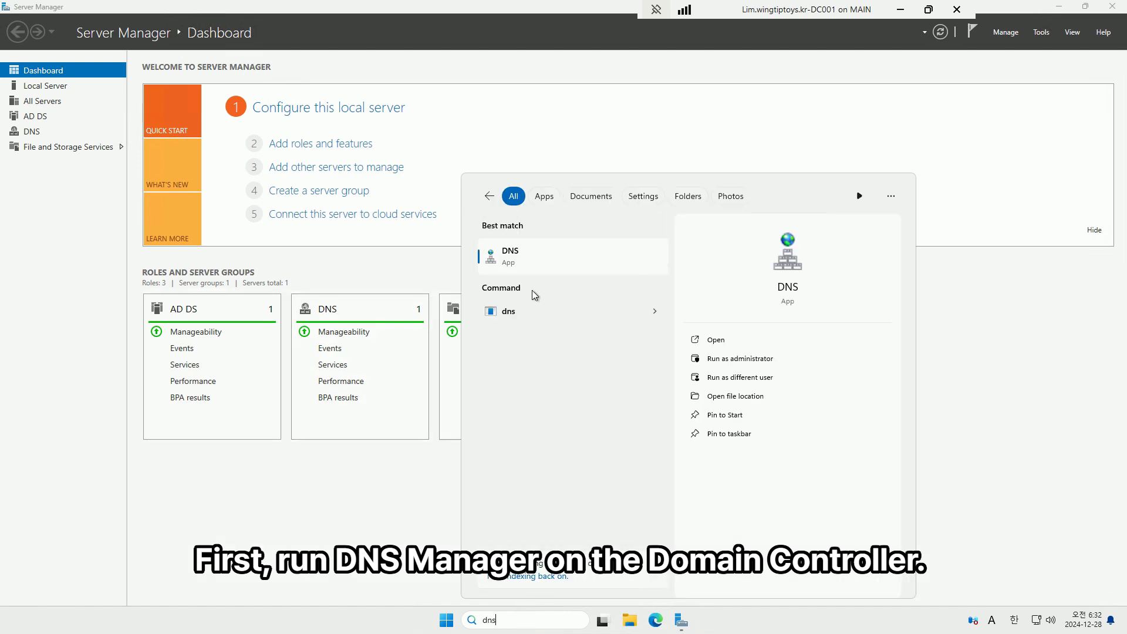
click(544, 264)
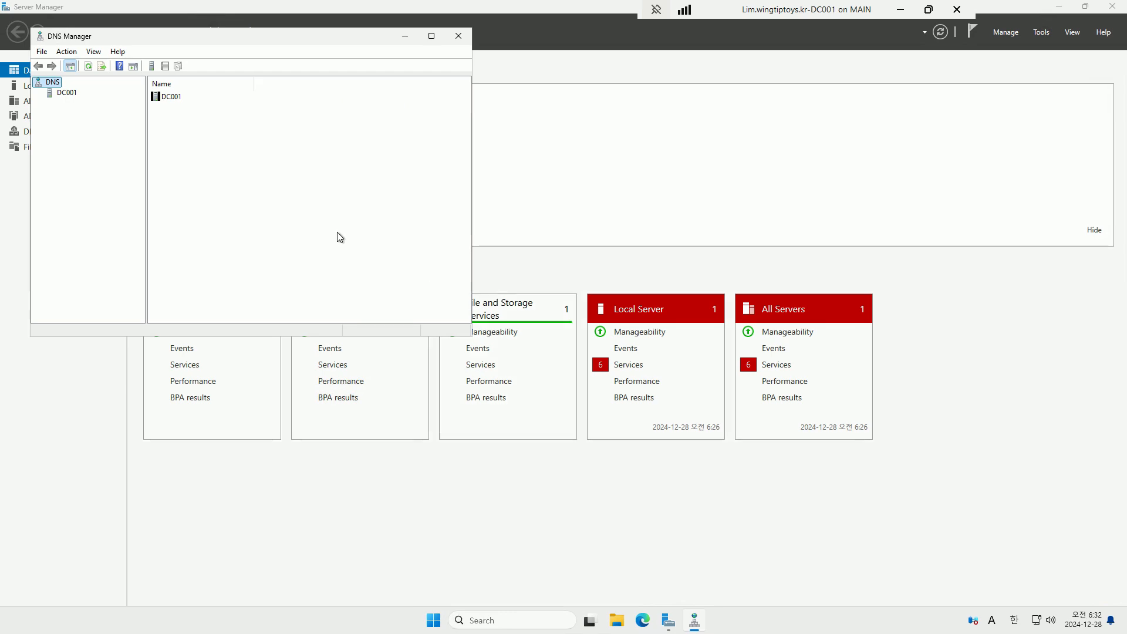
Expand DC001 > Forward Lookup Zones > corp.wingtiptoys.kr and enlarge the window and tree pane
double_click(64, 92)
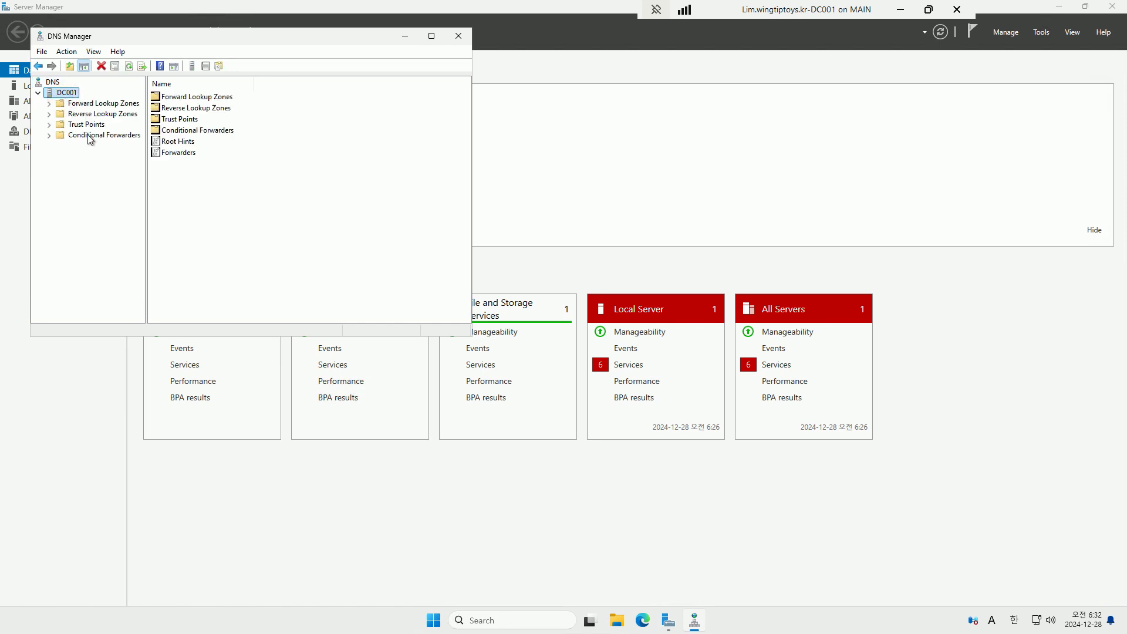
double_click(100, 103)
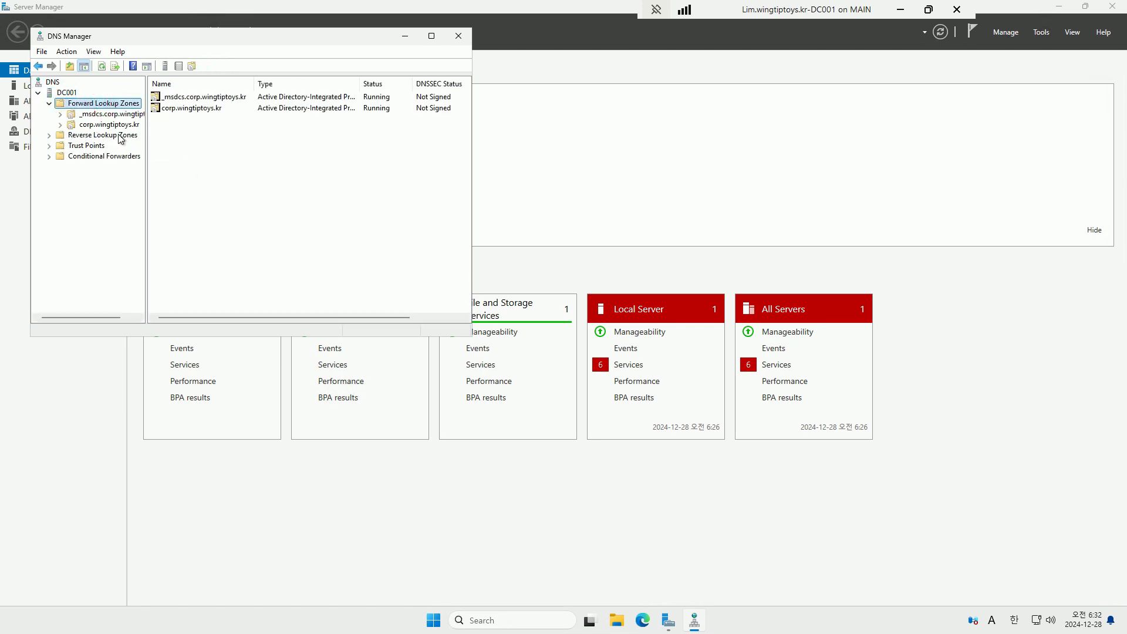
double_click(109, 124)
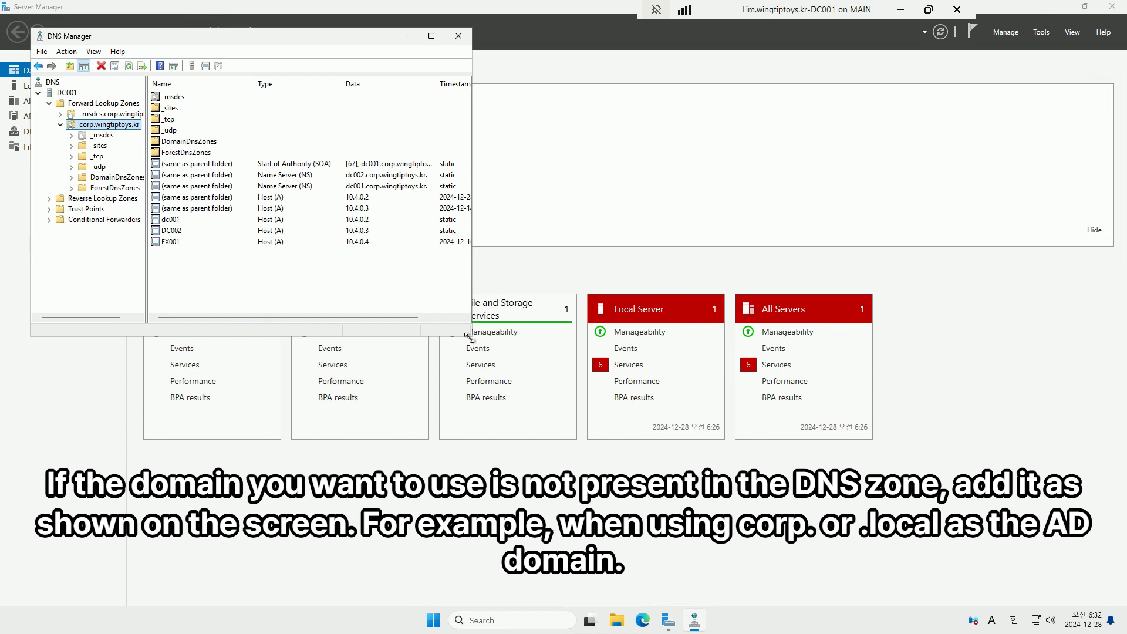
drag(470, 336, 623, 423)
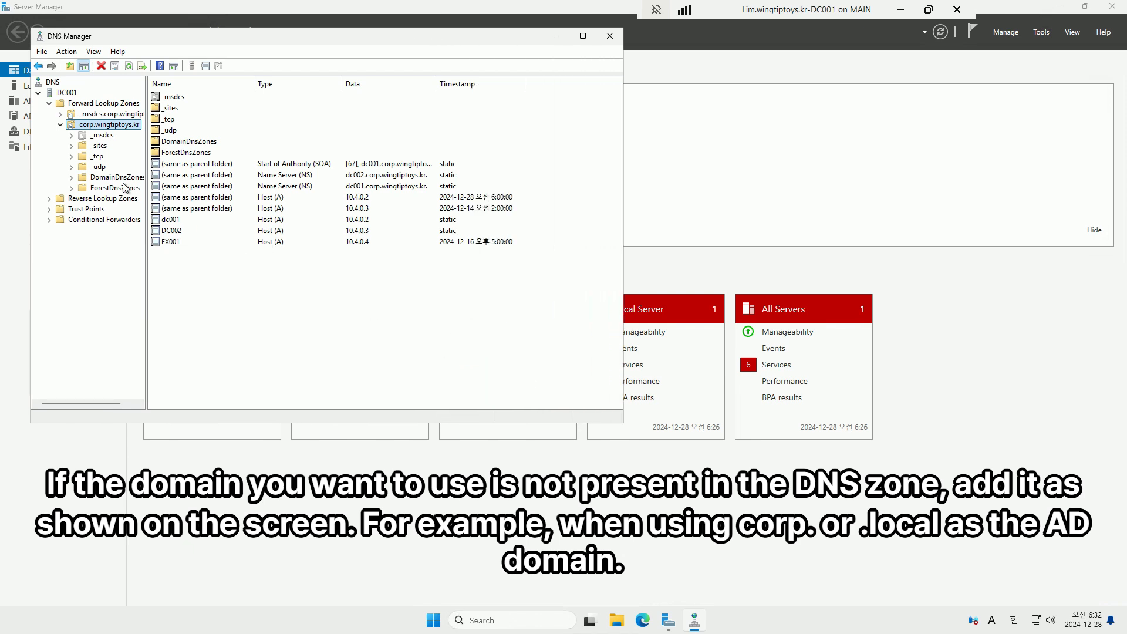
drag(146, 194, 247, 193)
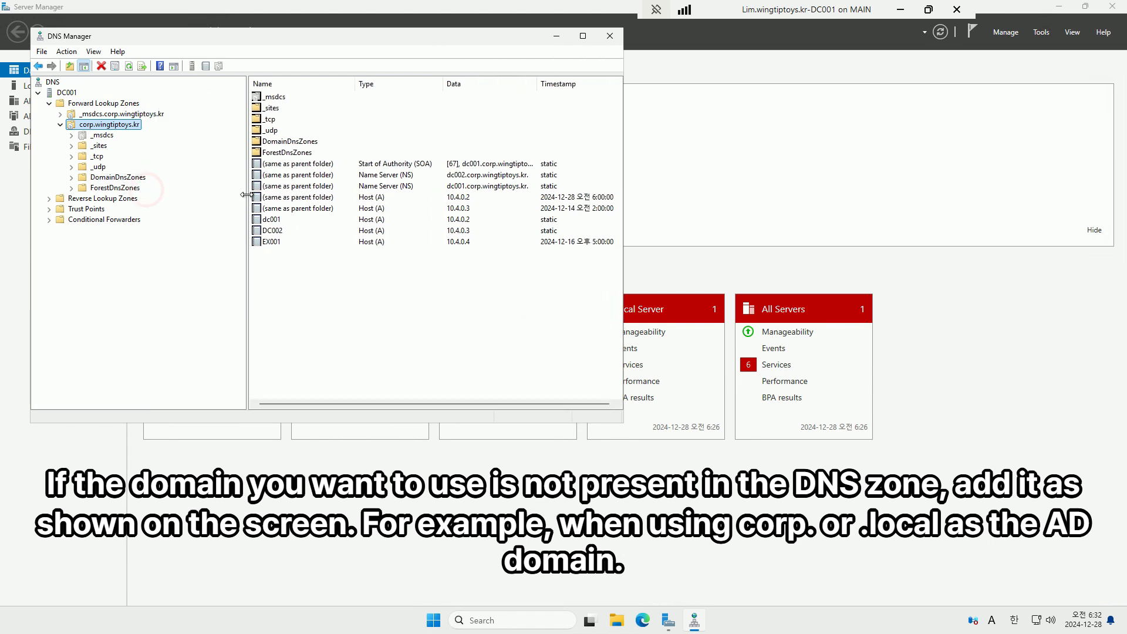
Create AD-integrated primary zone wingtiptoys.kr with domain-wide replication and secure-only dynamic updates
right_click(98, 105)
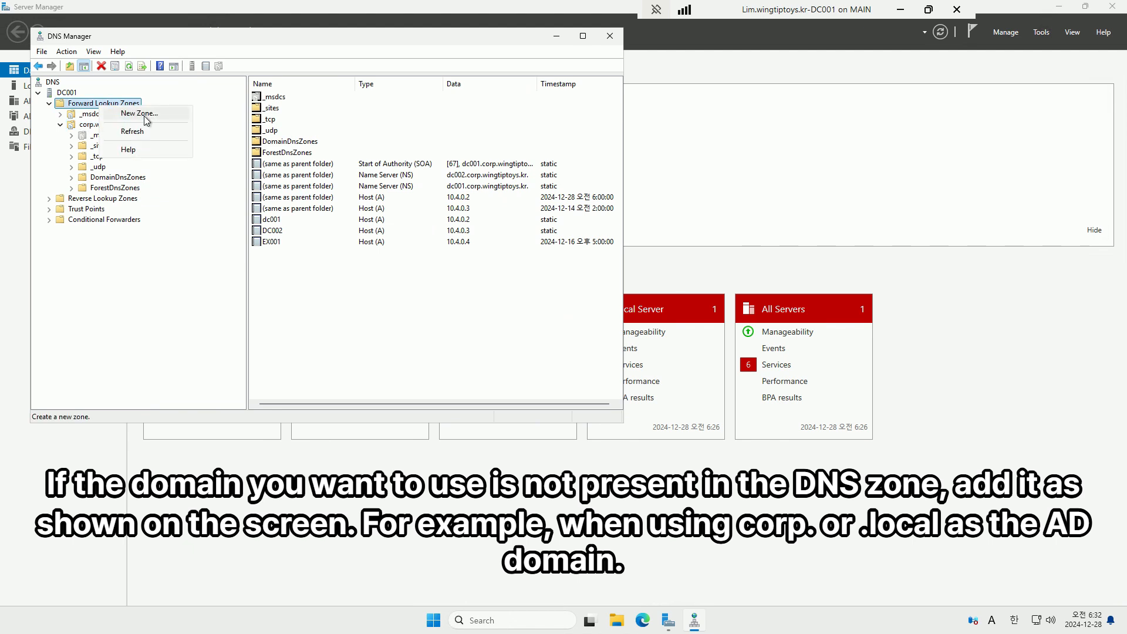
click(144, 116)
click(255, 255)
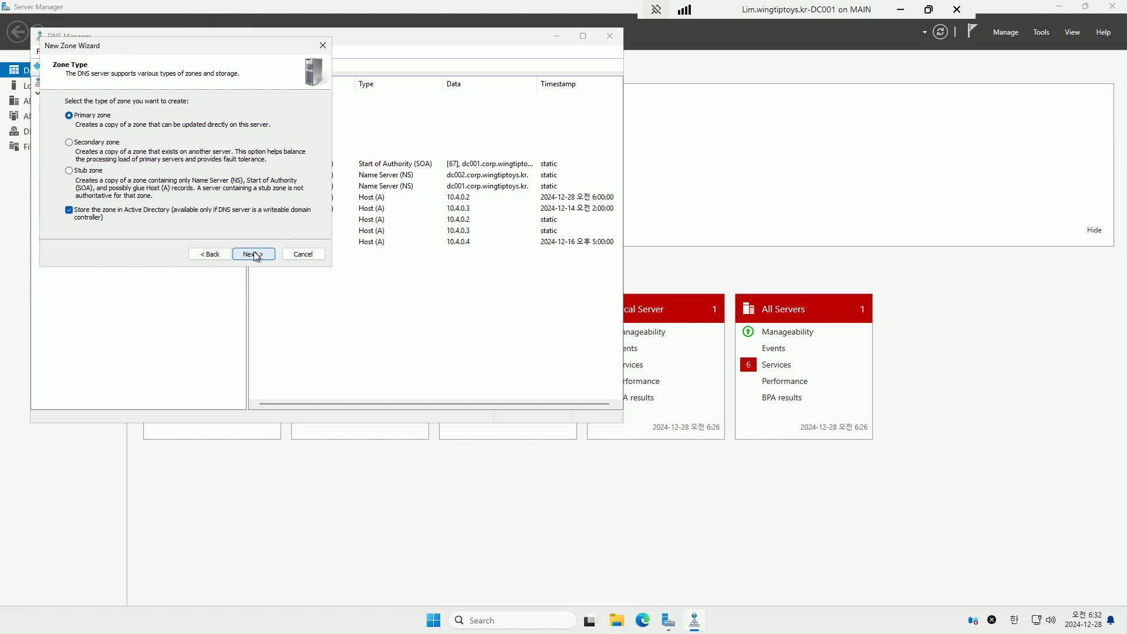
click(254, 254)
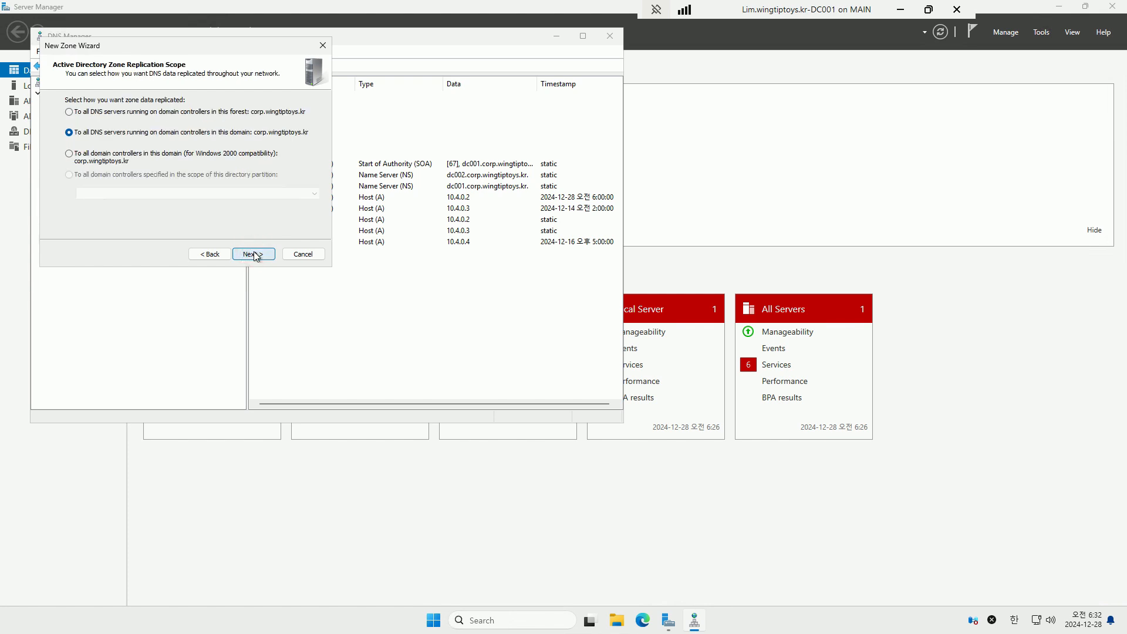
click(210, 253)
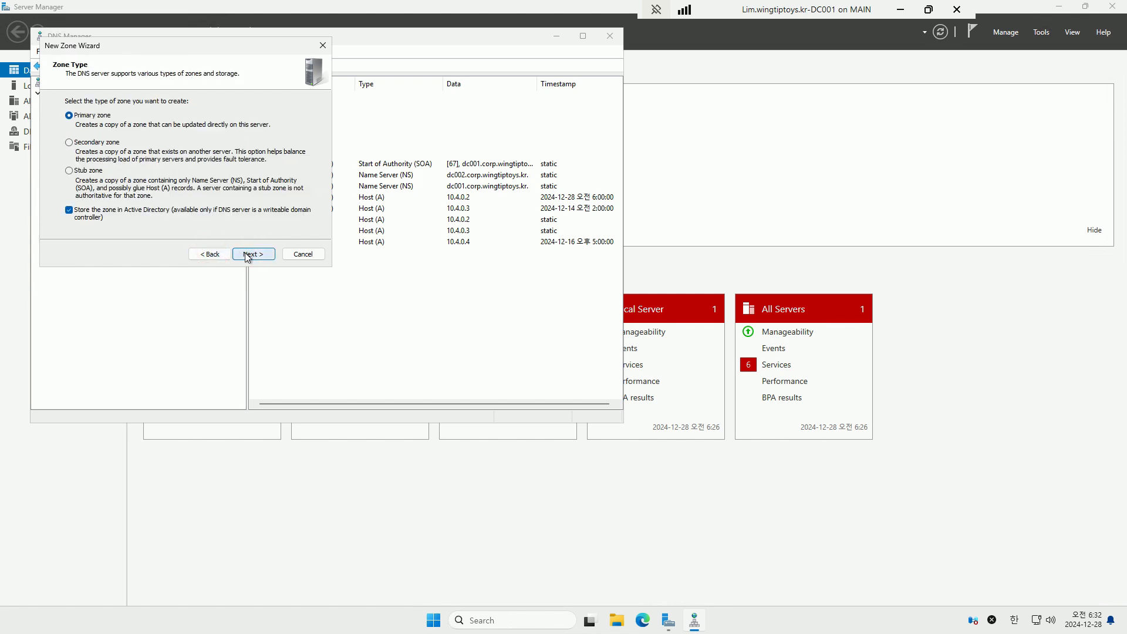
click(246, 256)
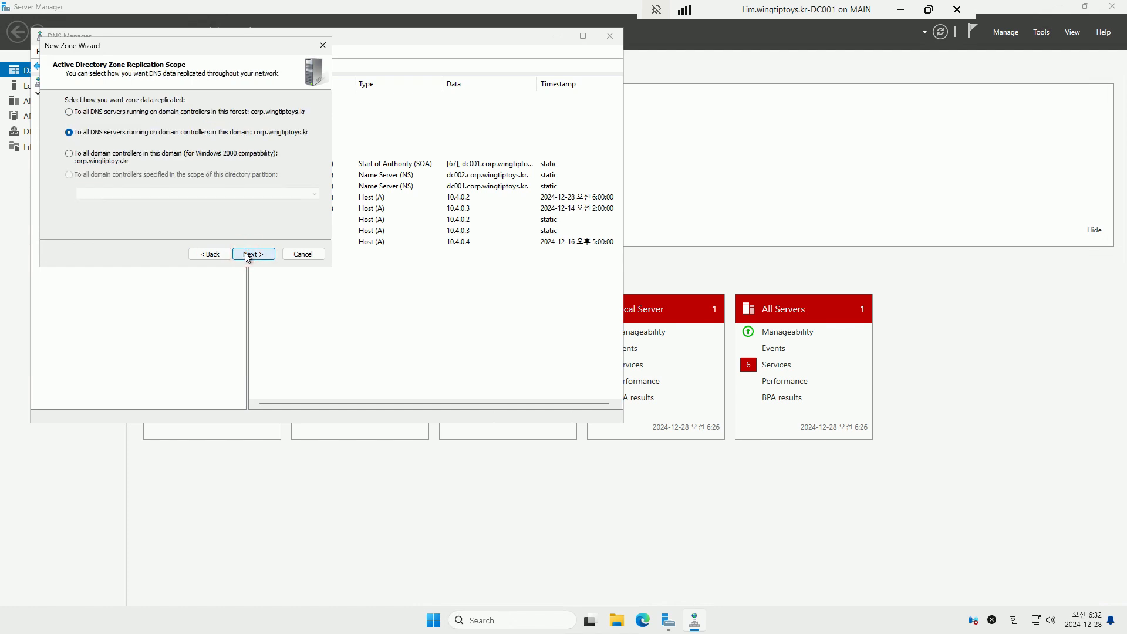
click(247, 255)
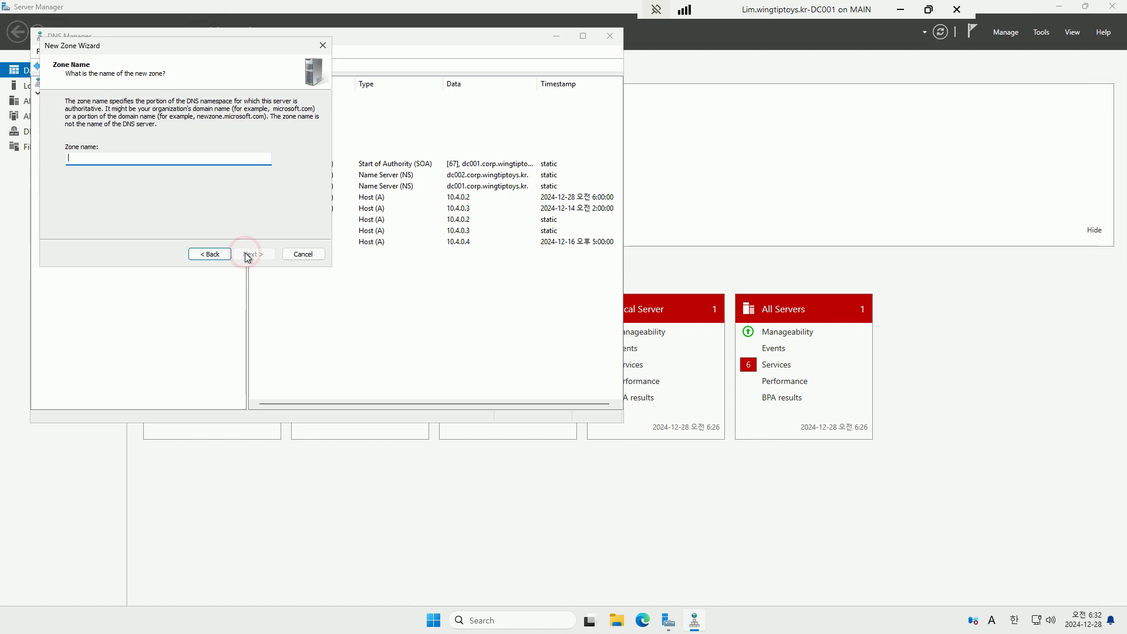
text(w)
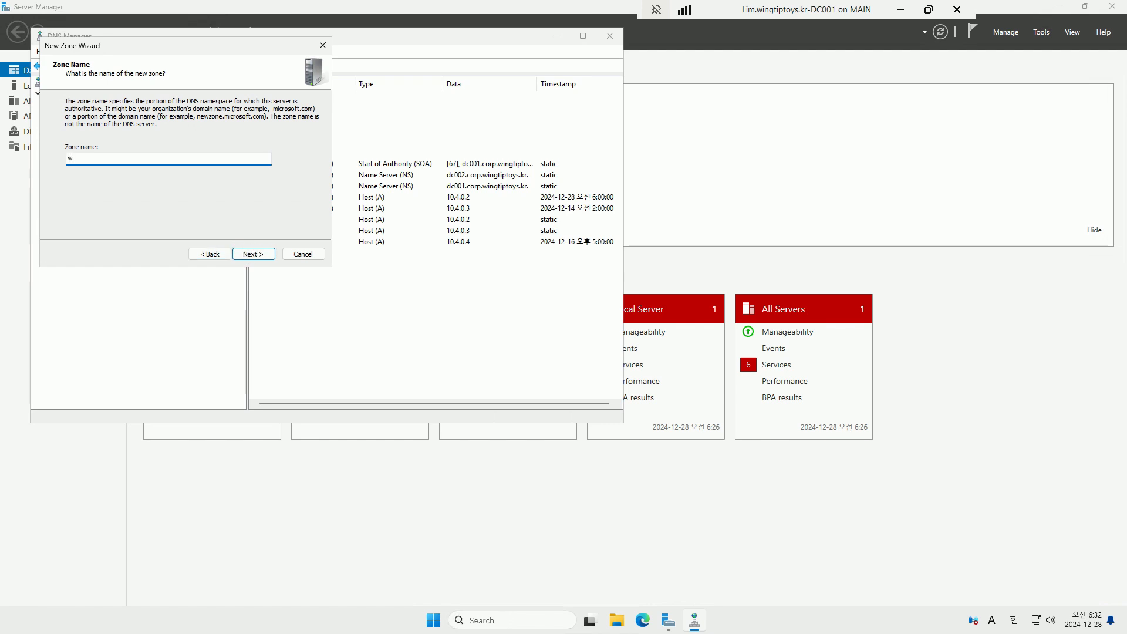
text(ingtiptoys.kr)
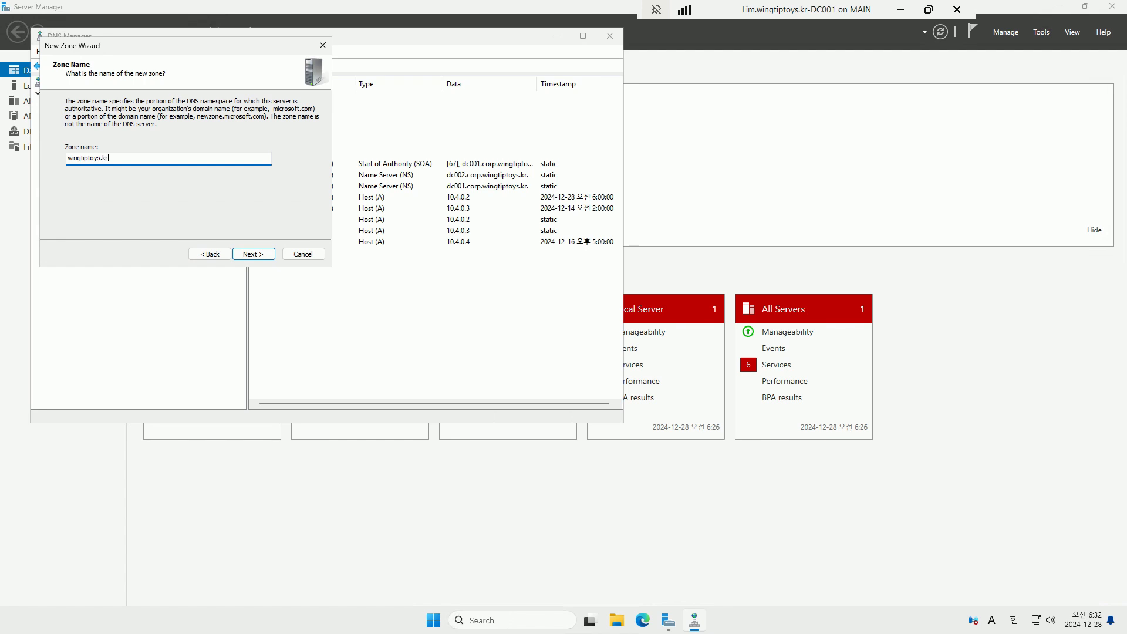
click(247, 256)
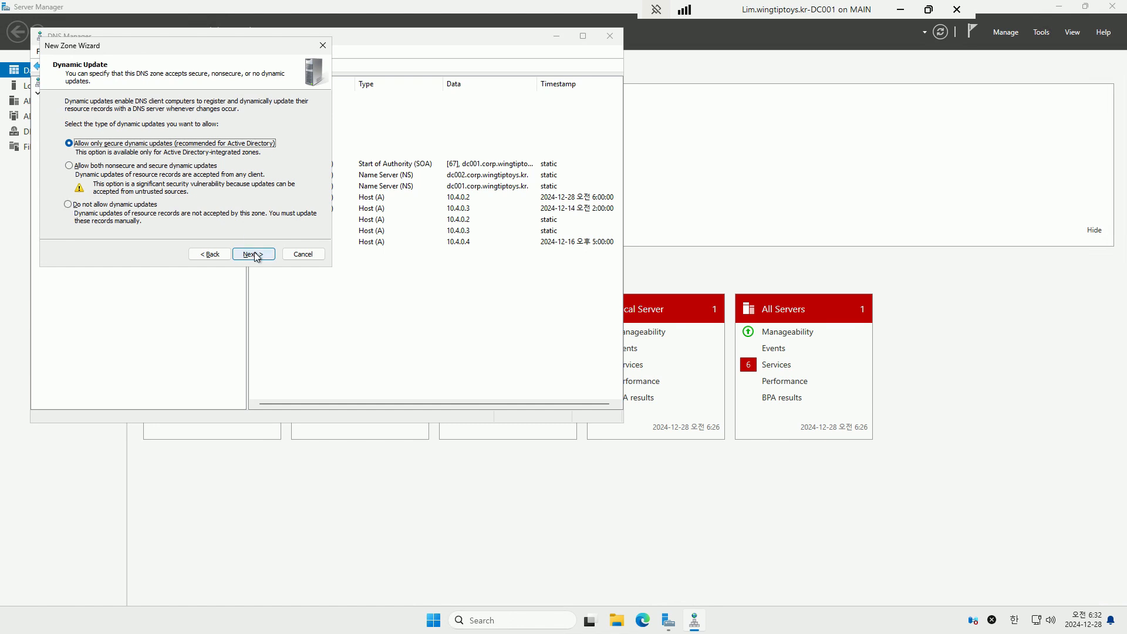
click(254, 254)
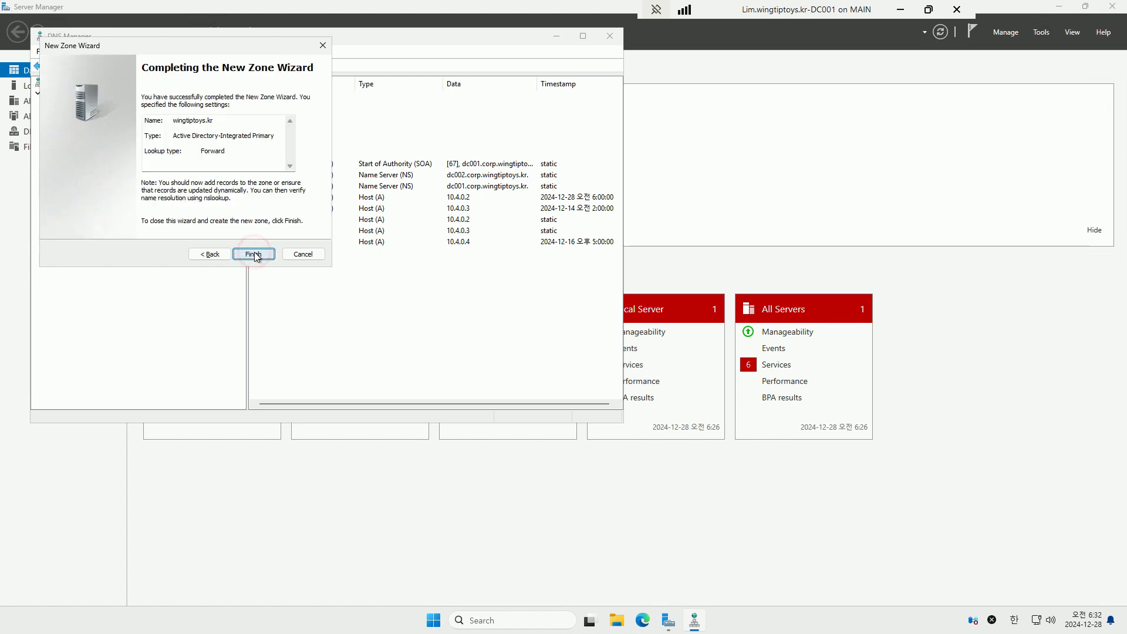
click(256, 256)
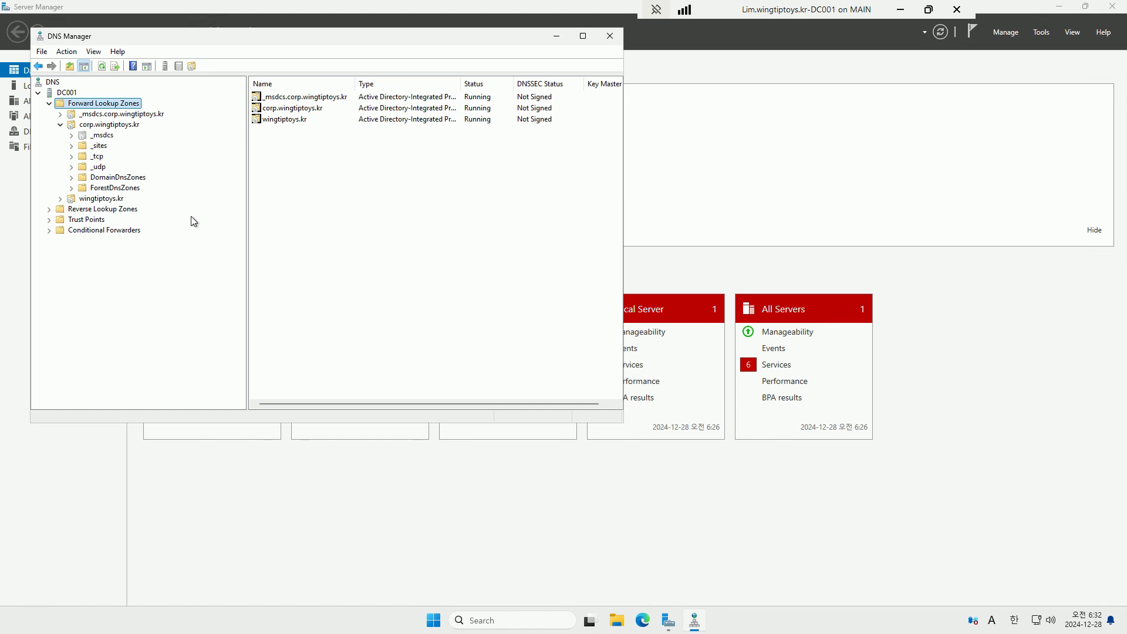
Open wingtiptoys.kr, abandon a first host record, and check EX001's address in corp.wingtiptoys.kr
click(114, 202)
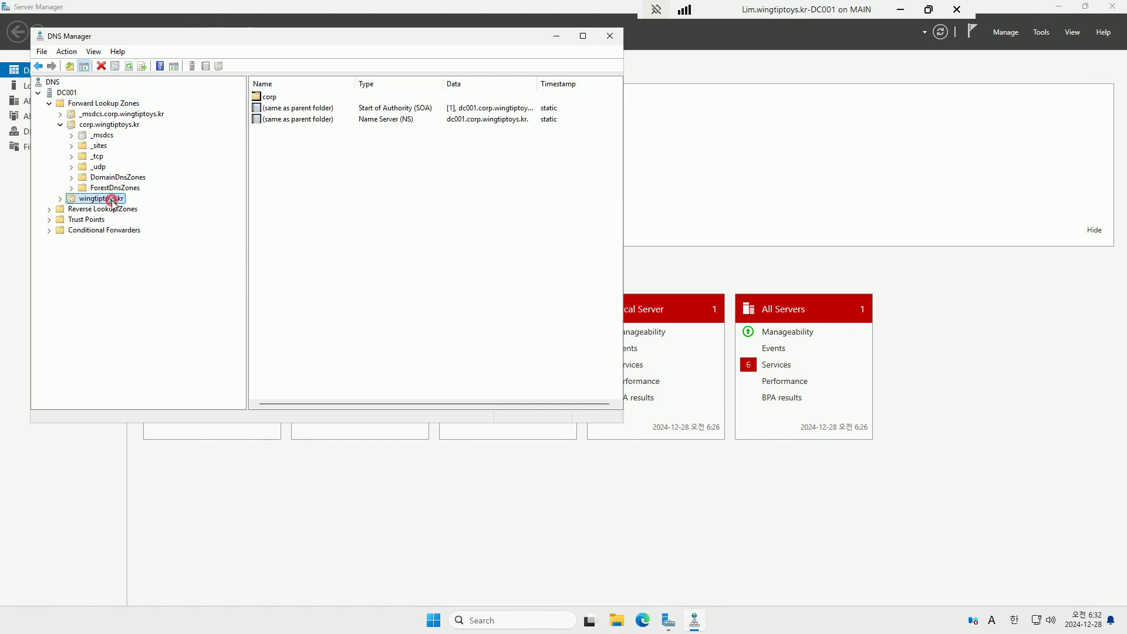
double_click(112, 201)
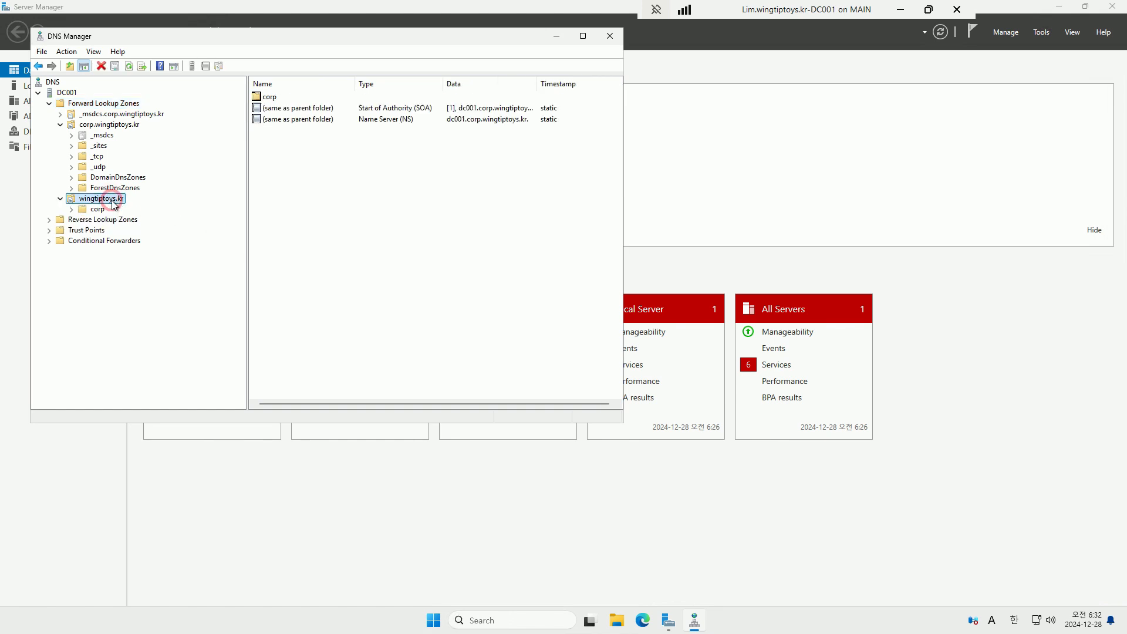
right_click(304, 182)
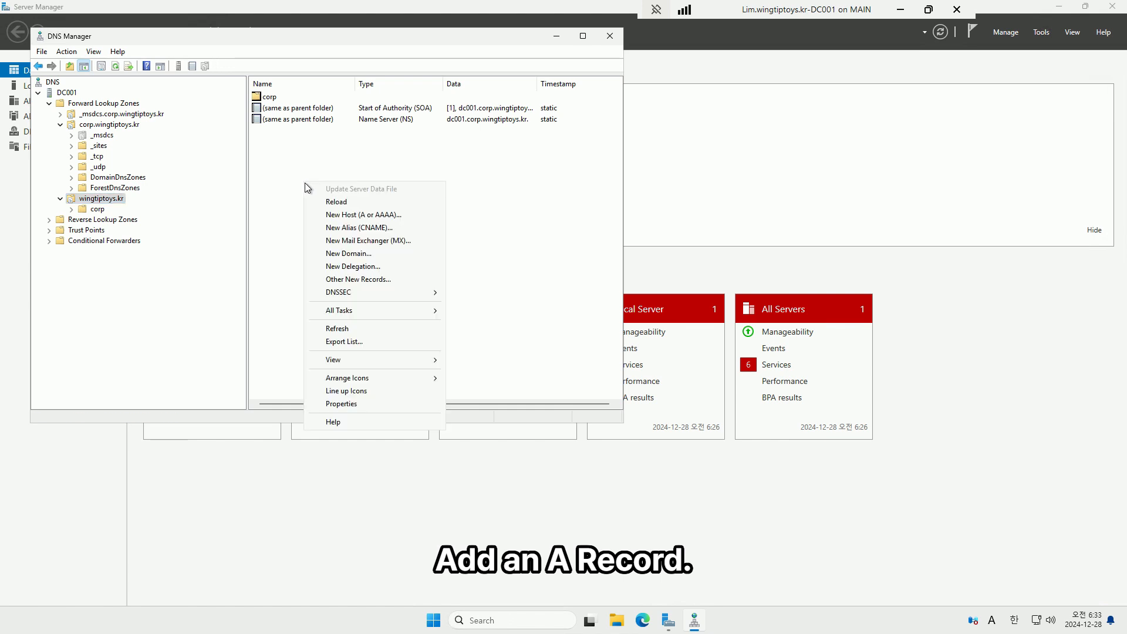
click(344, 215)
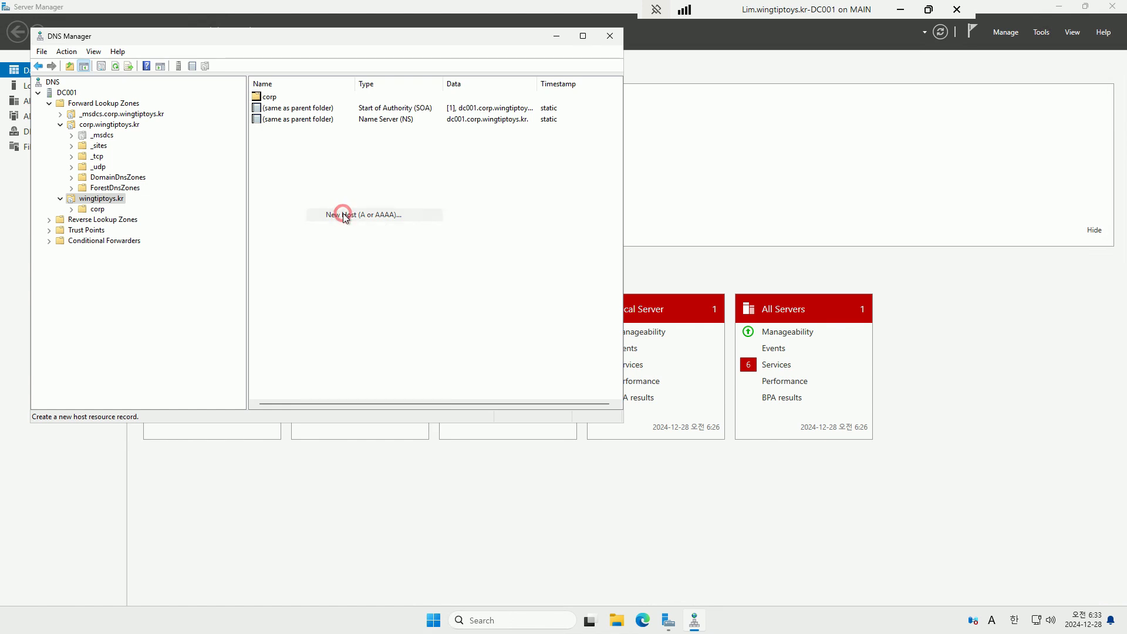
text(m)
key(BackSpace)
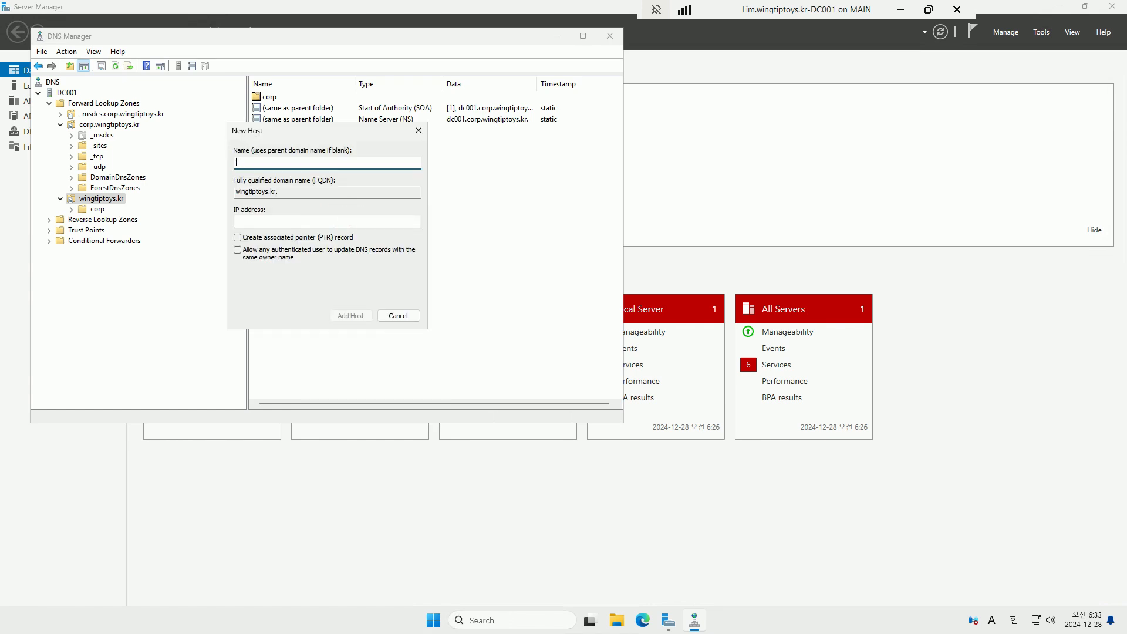
key(Escape)
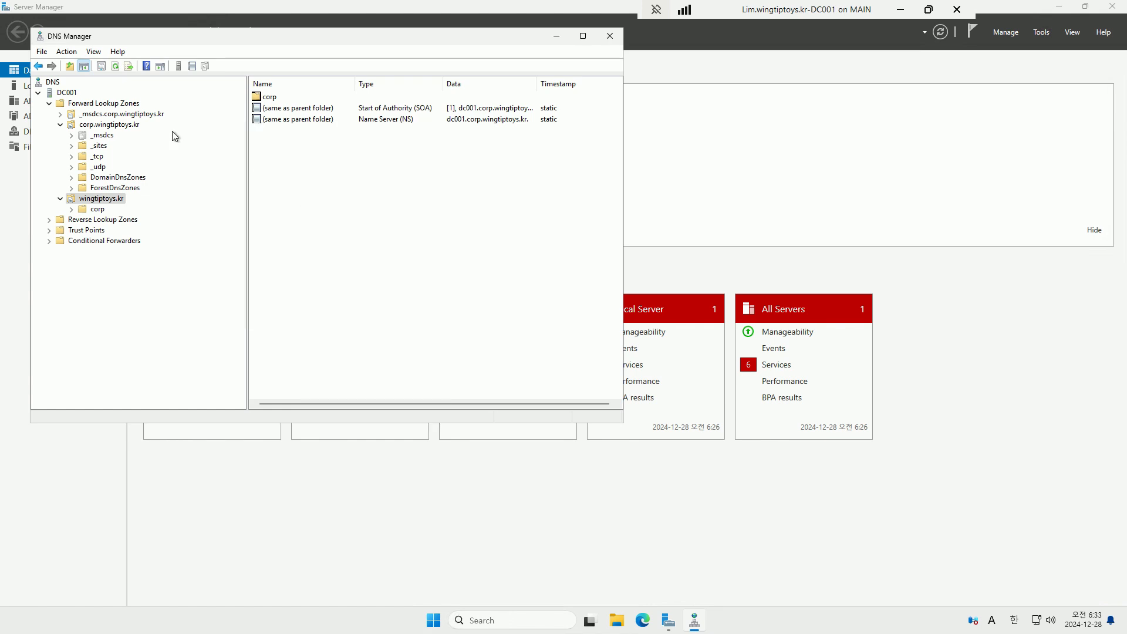
click(134, 128)
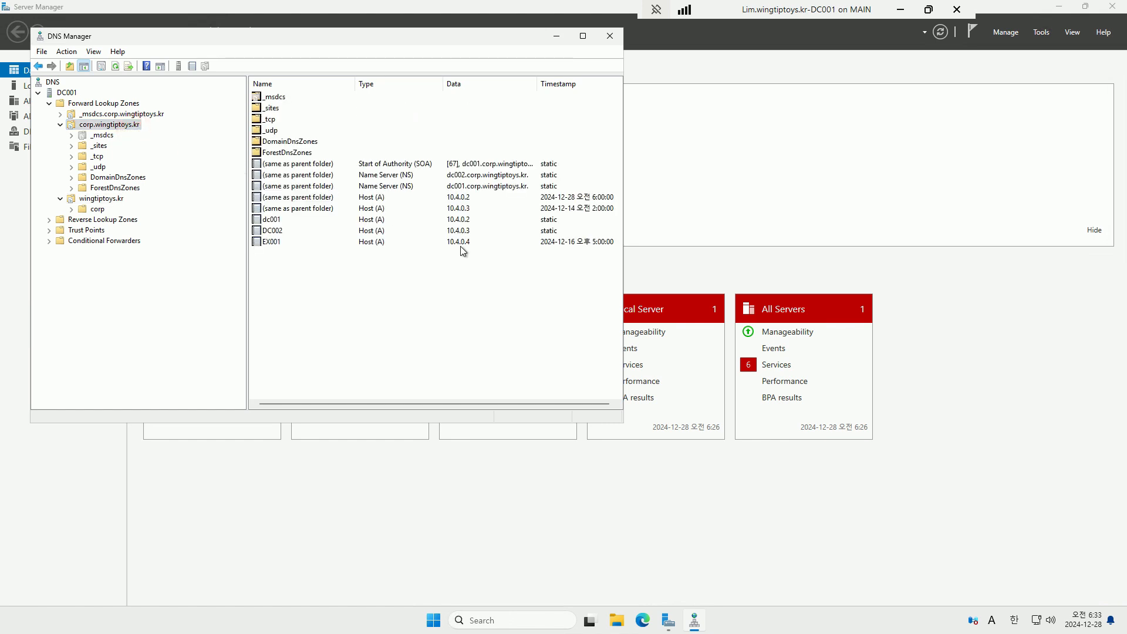
click(460, 242)
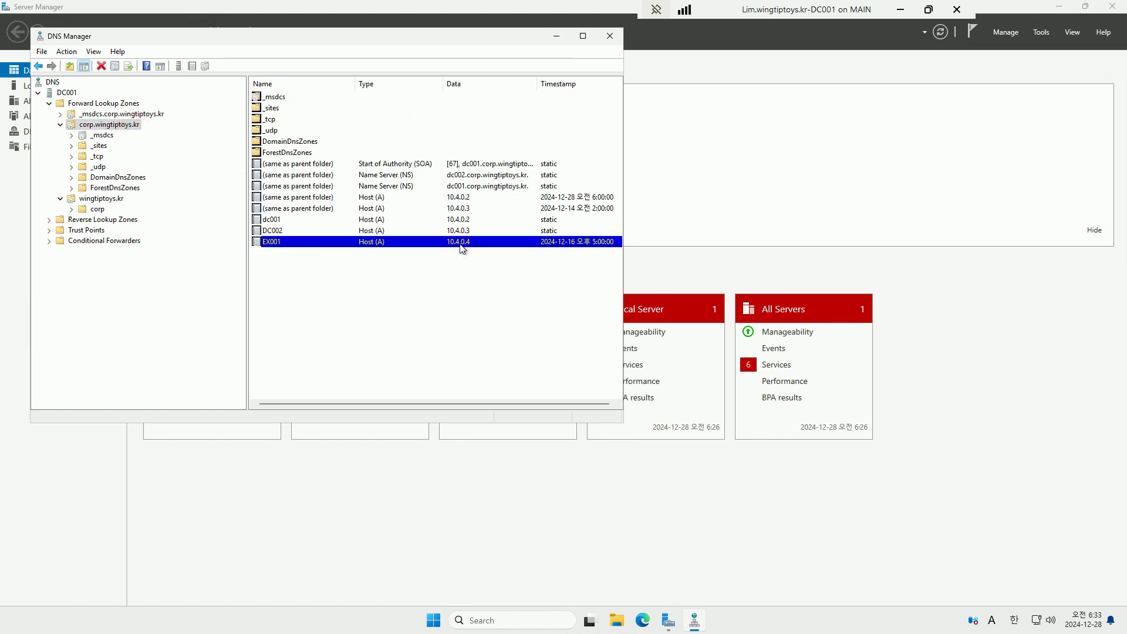
Add a 'mail' host (A) record at 10.4.0.4 in the wingtiptoys.kr zone
click(95, 200)
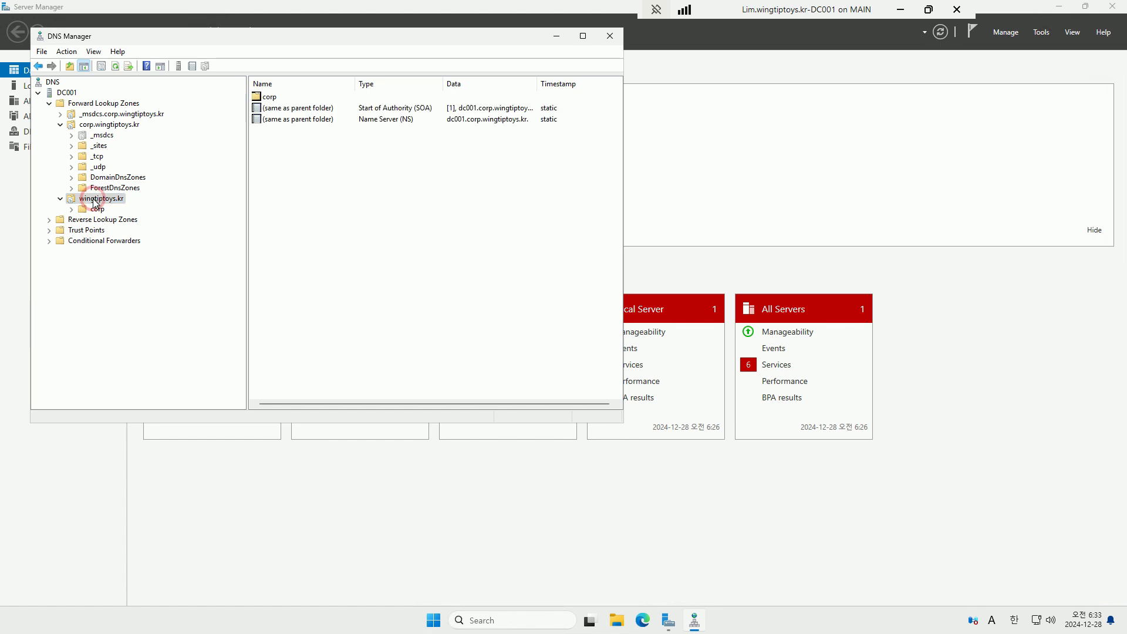
right_click(95, 201)
click(153, 232)
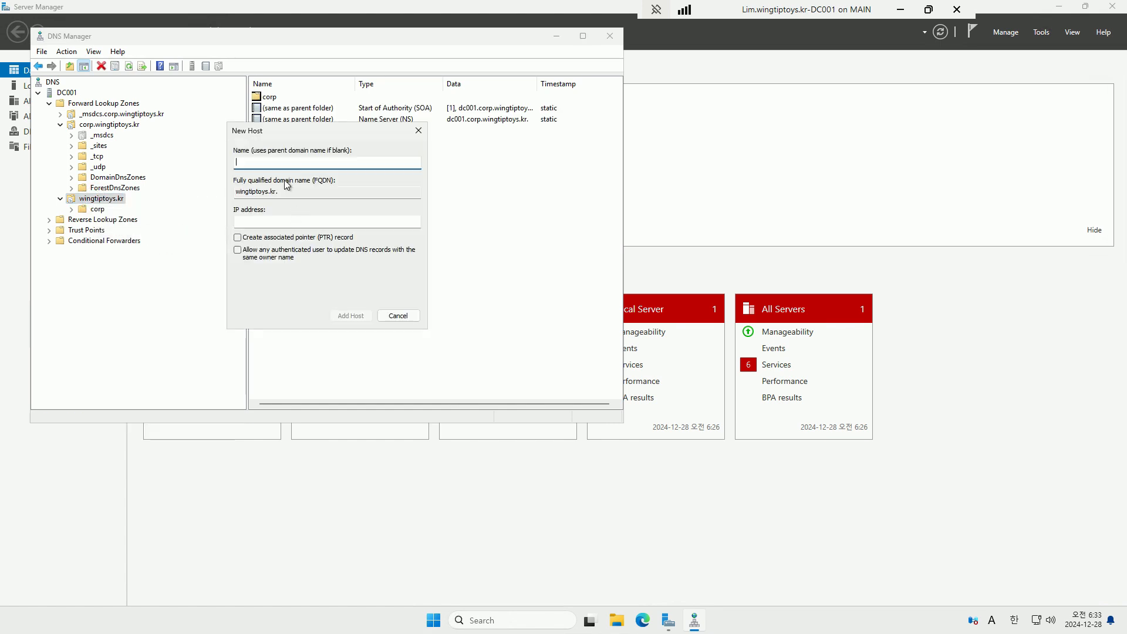
text(mail)
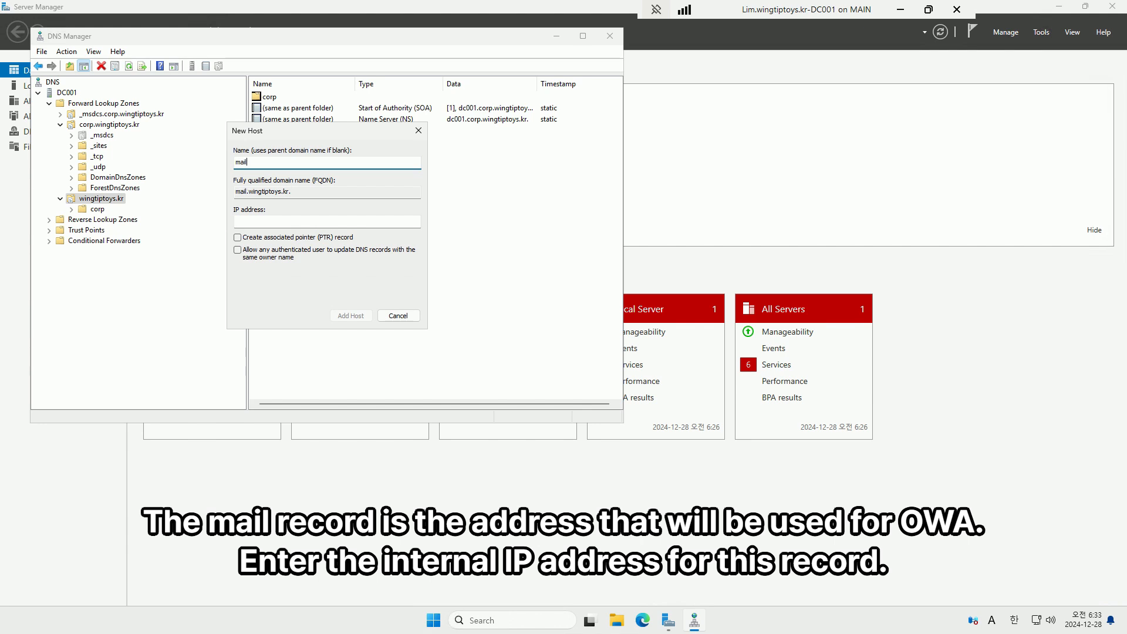
key(Tab)
key(Tab)
text(10)
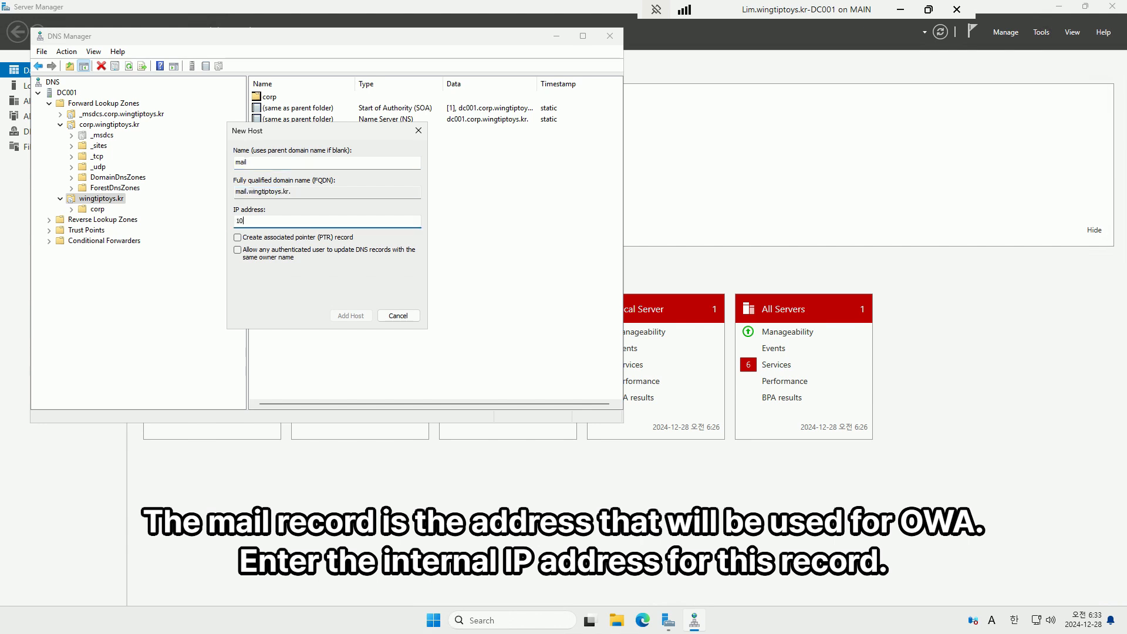
text(.4.0.4)
key(Tab)
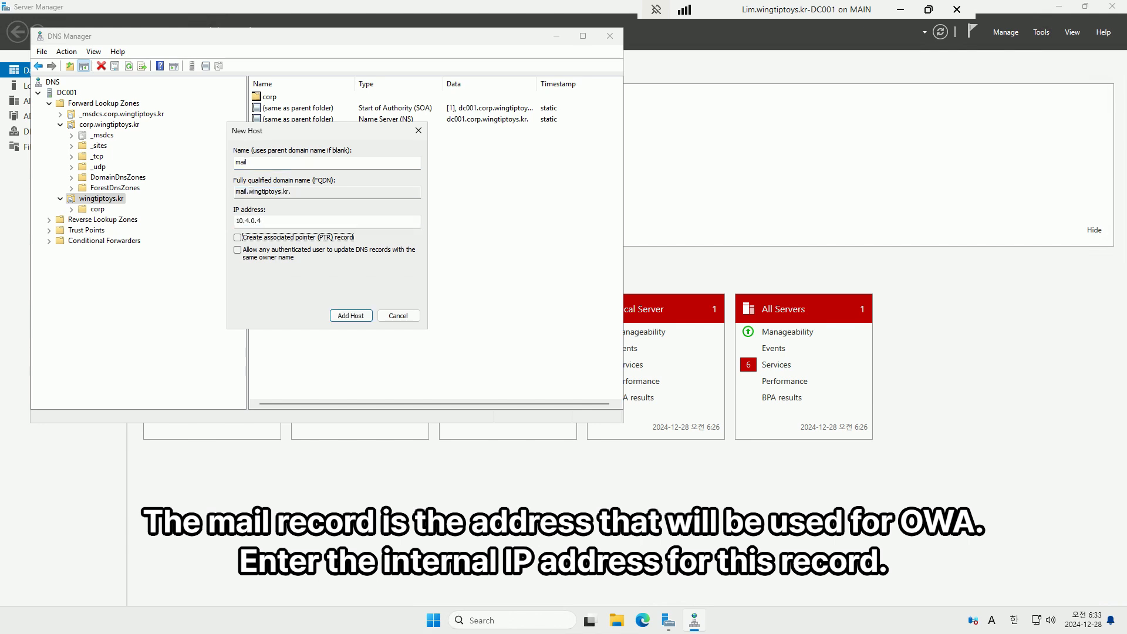
click(345, 311)
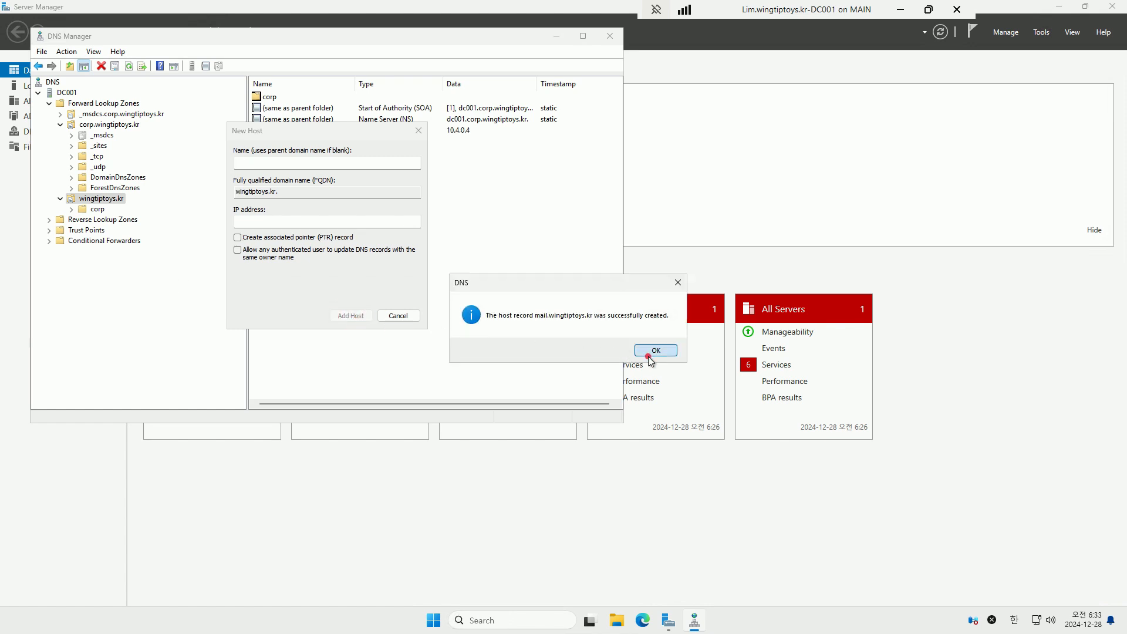
click(650, 351)
Add an 'autodiscover' host record at 10.4.0.4, close the dialog, and refresh the zone
text(auto)
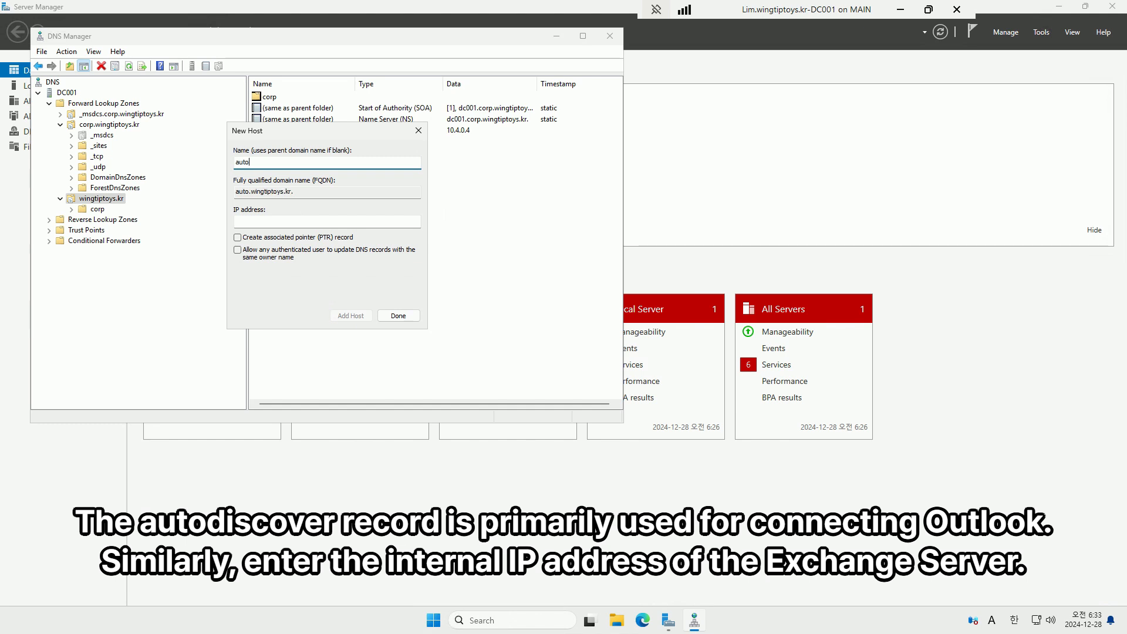
text(discover)
key(Tab)
key(Tab)
text(1)
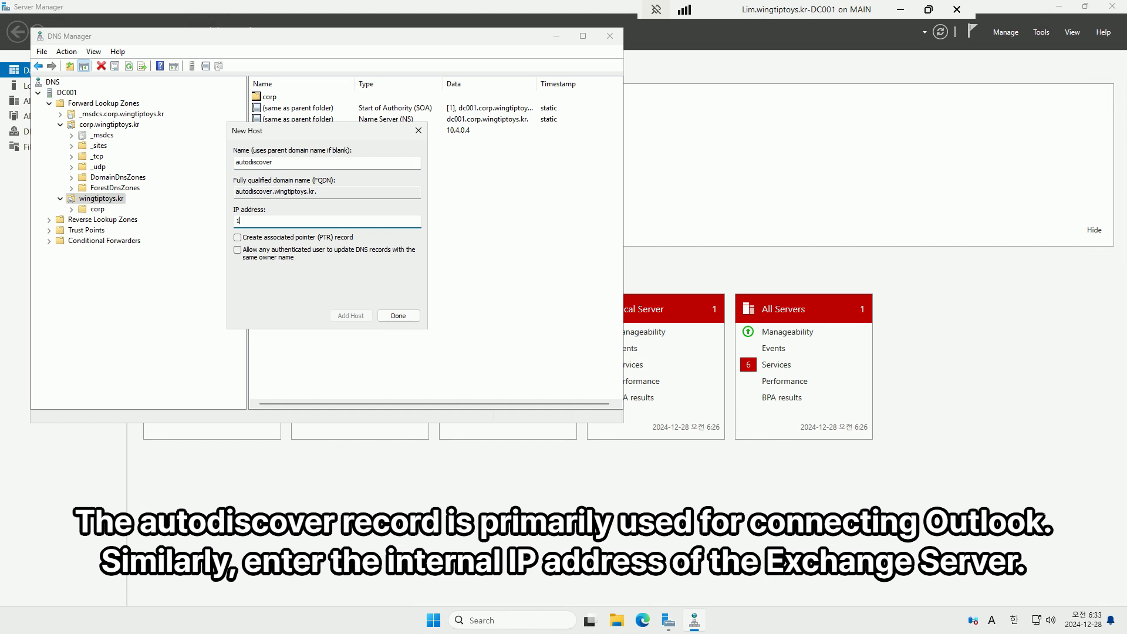
text(0.4.0.4)
click(351, 315)
click(643, 349)
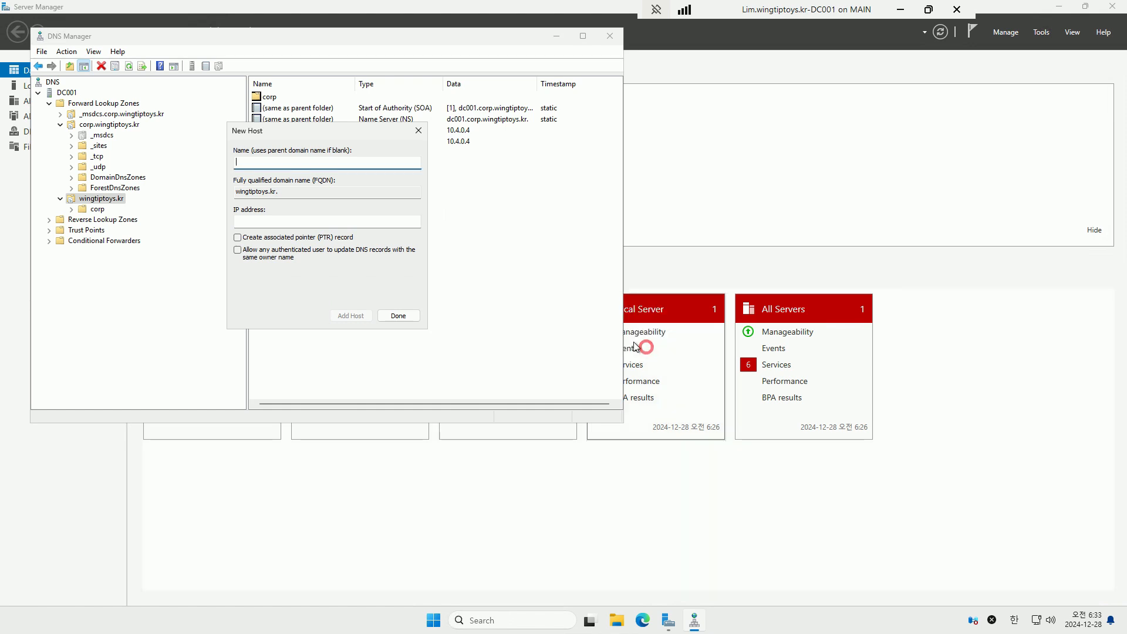
click(391, 317)
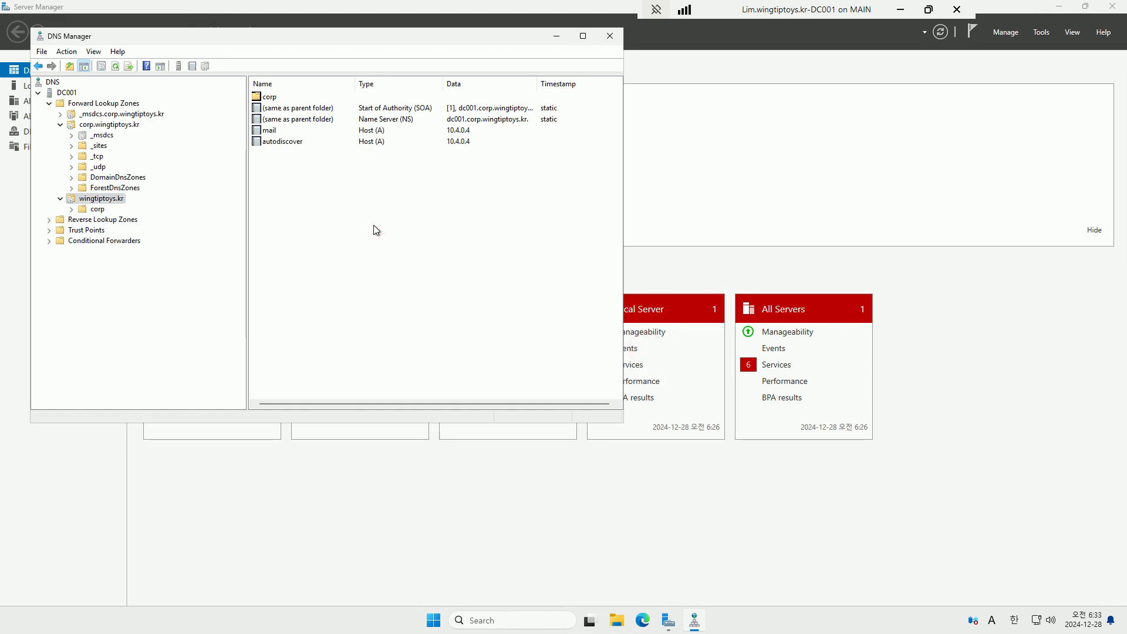
key(F5)
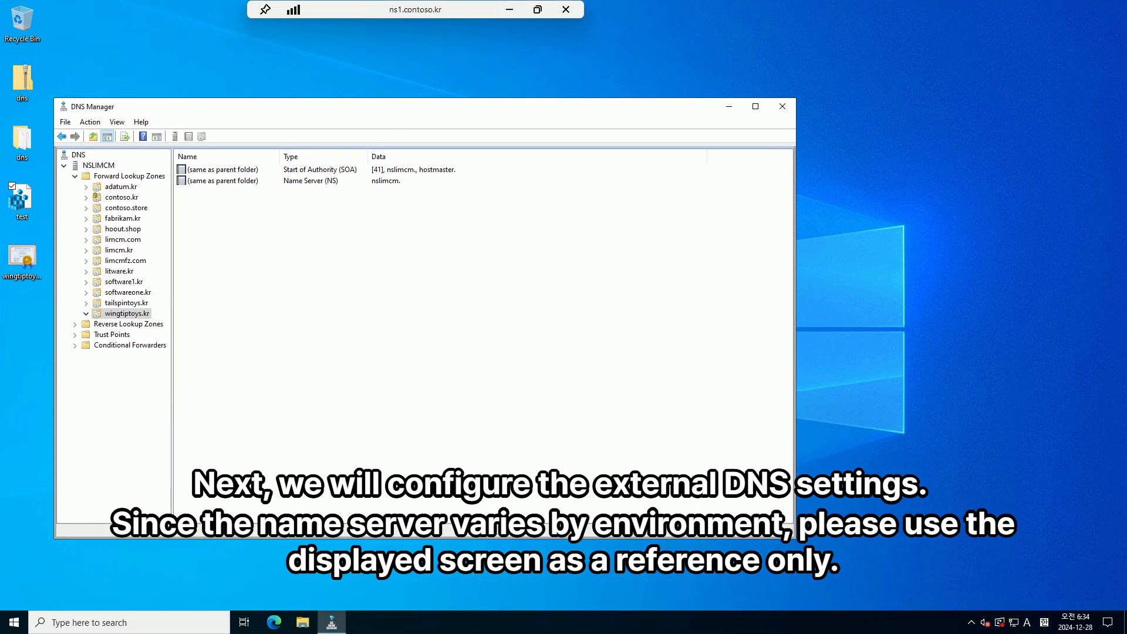
In the external wingtiptoys.kr zone, add a 'mail' host record pointing to the server's public IP
click(145, 313)
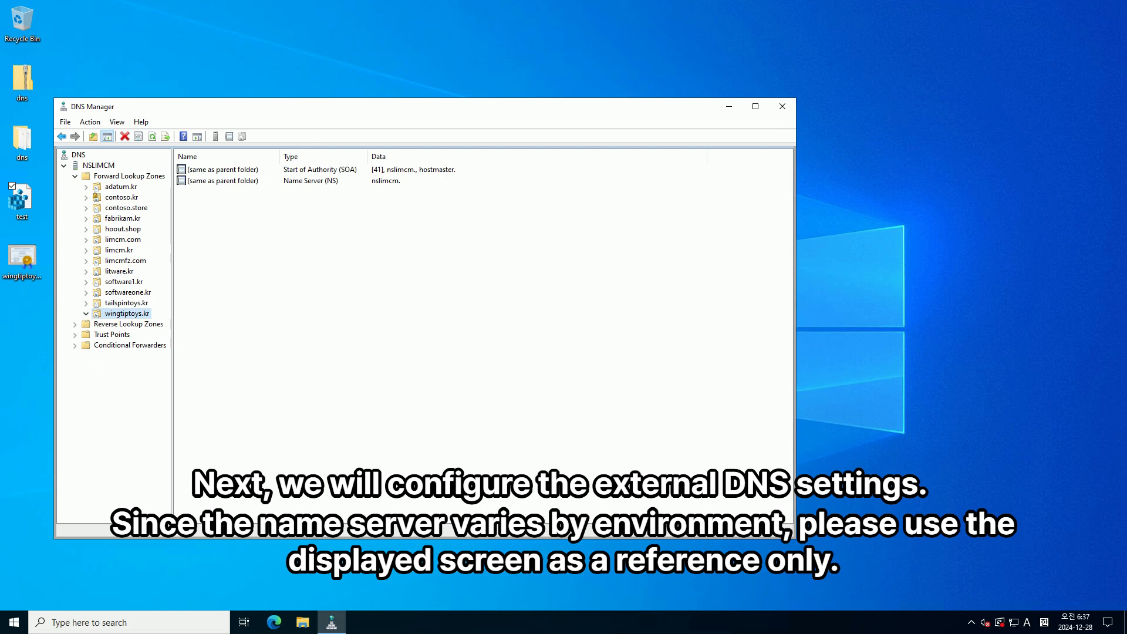
click(292, 314)
right_click(270, 245)
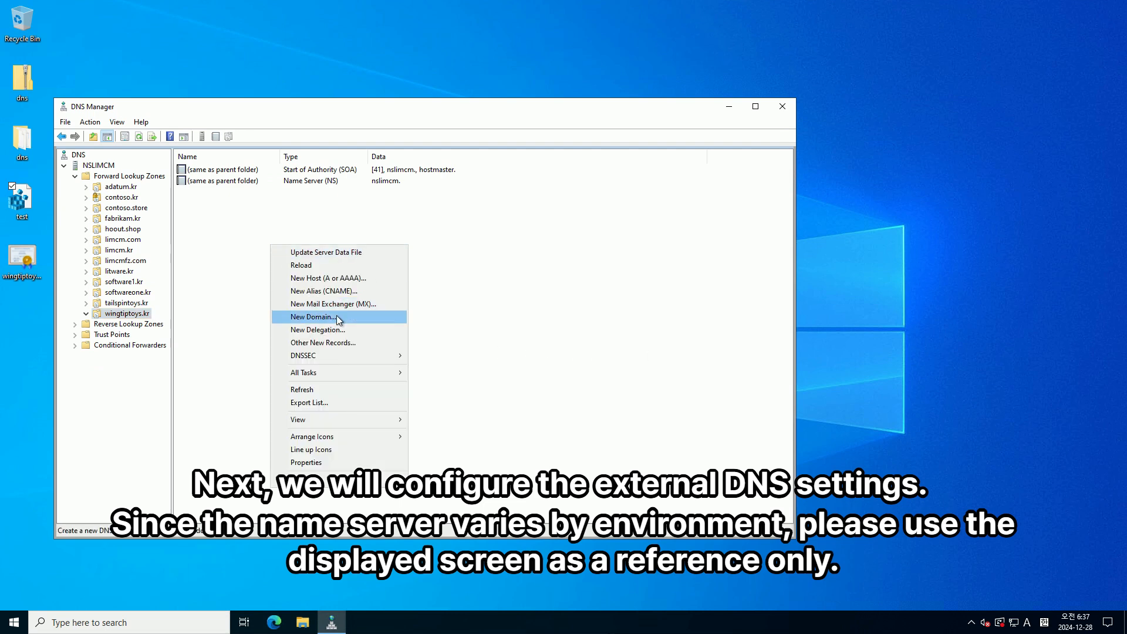
click(343, 279)
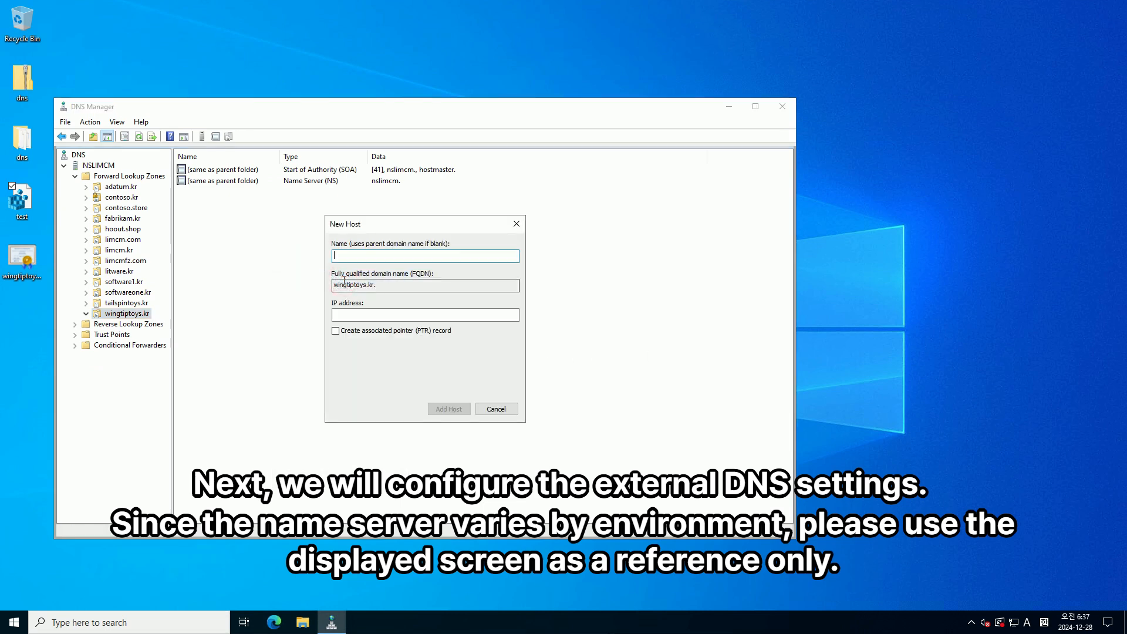
text(mail)
key(Tab)
key(Tab)
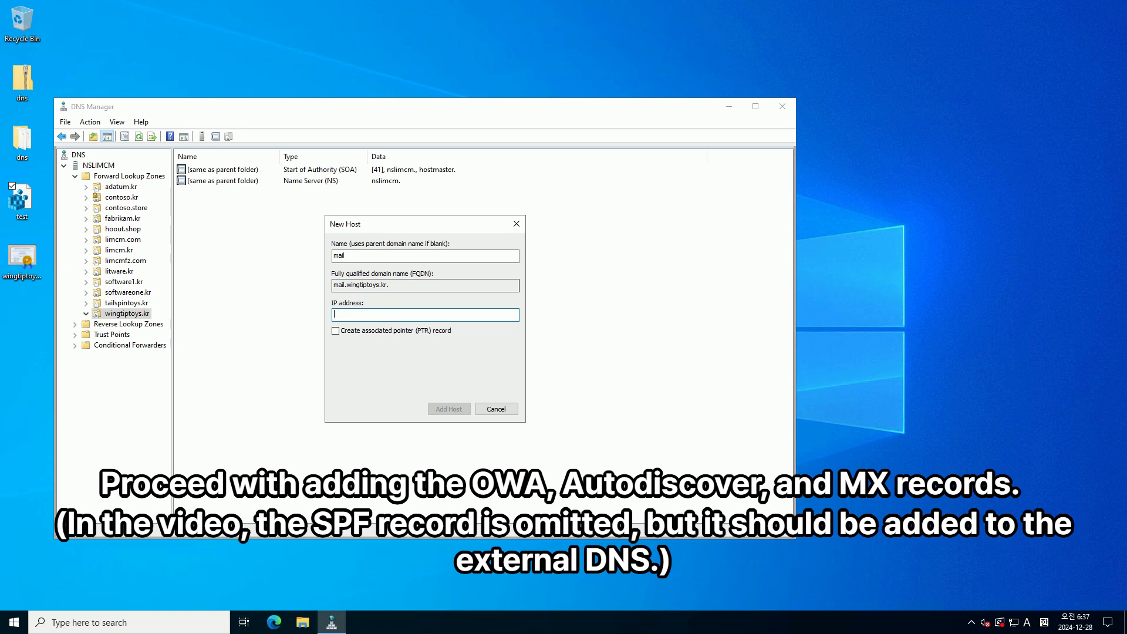
text(218.50.*.*)
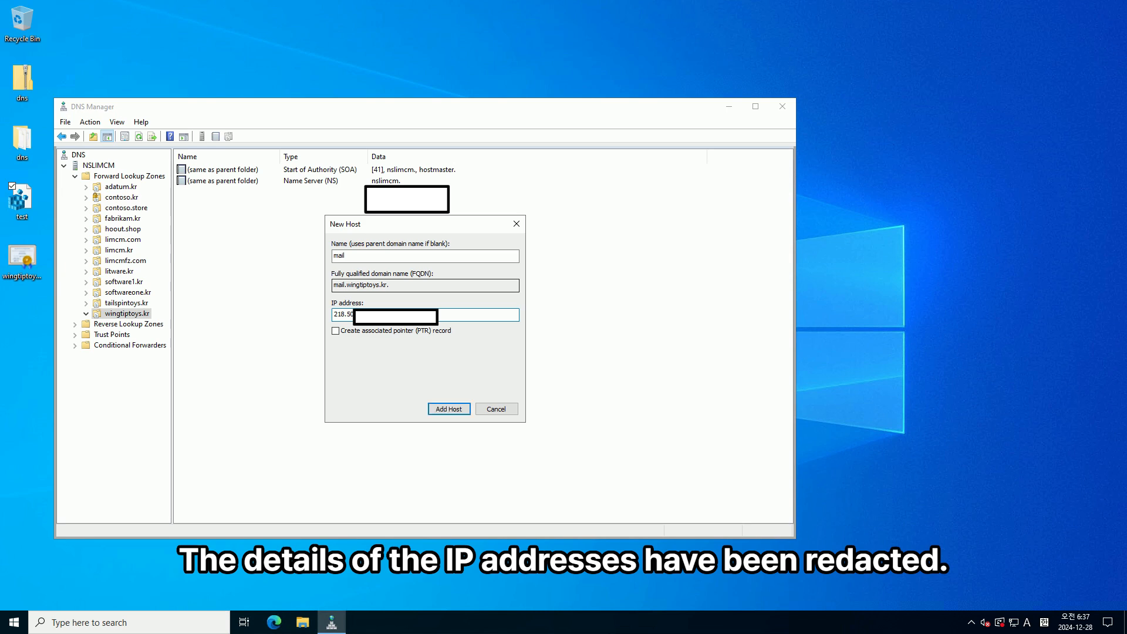
key(Return)
key(Return)
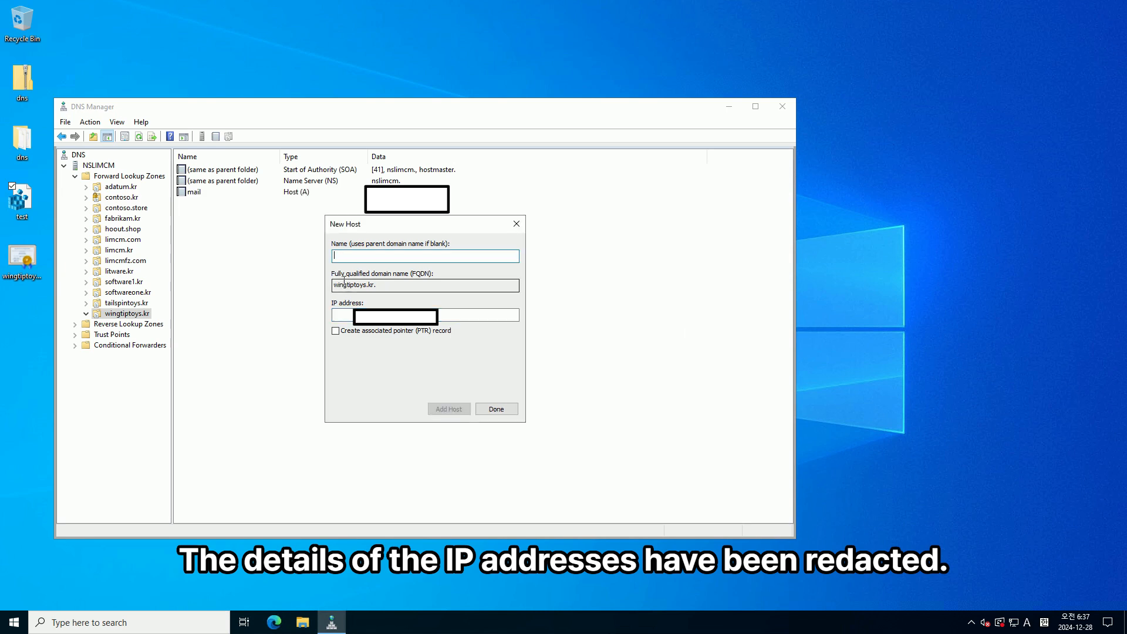
key(Escape)
Add an 'autodiscover' host record pointing to the same public IP
right_click(251, 234)
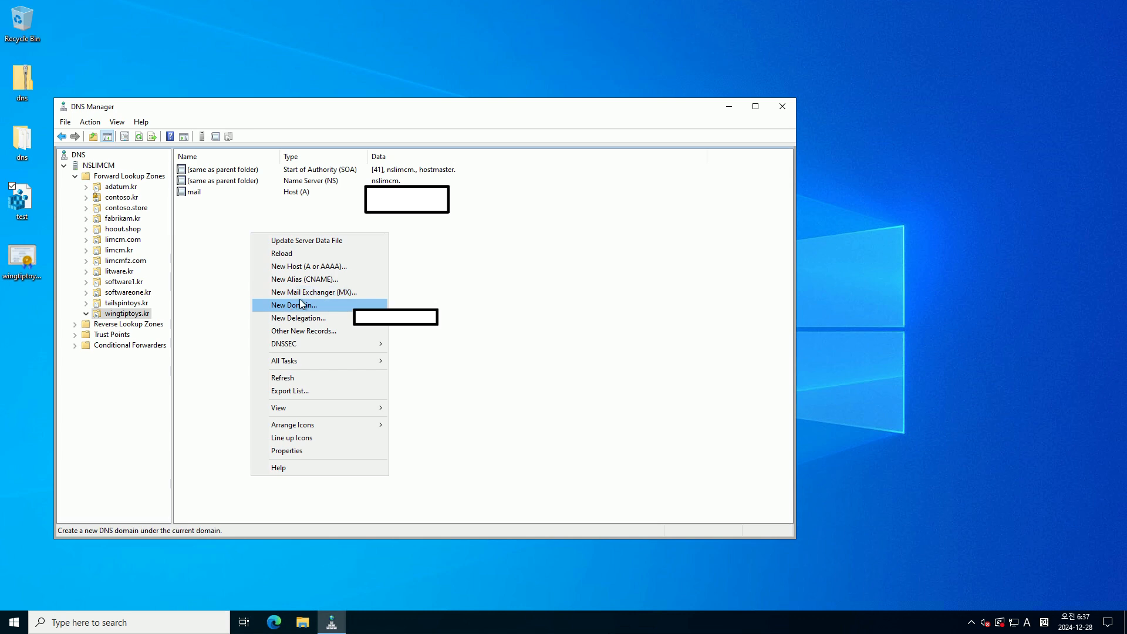
click(321, 266)
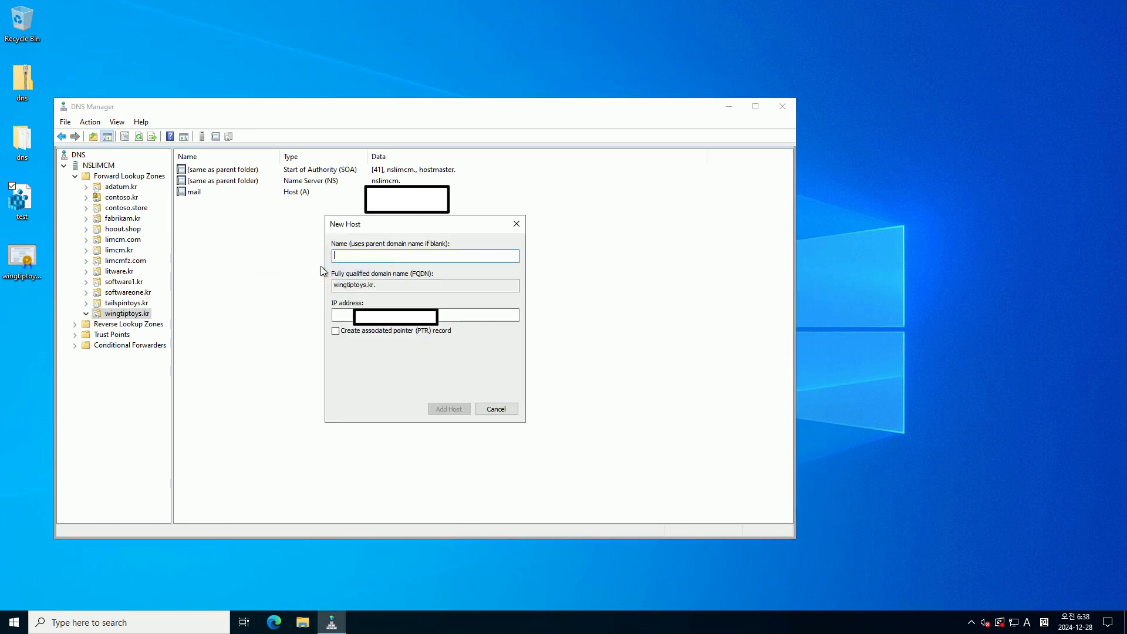
text(autodiscover)
key(Tab)
key(Tab)
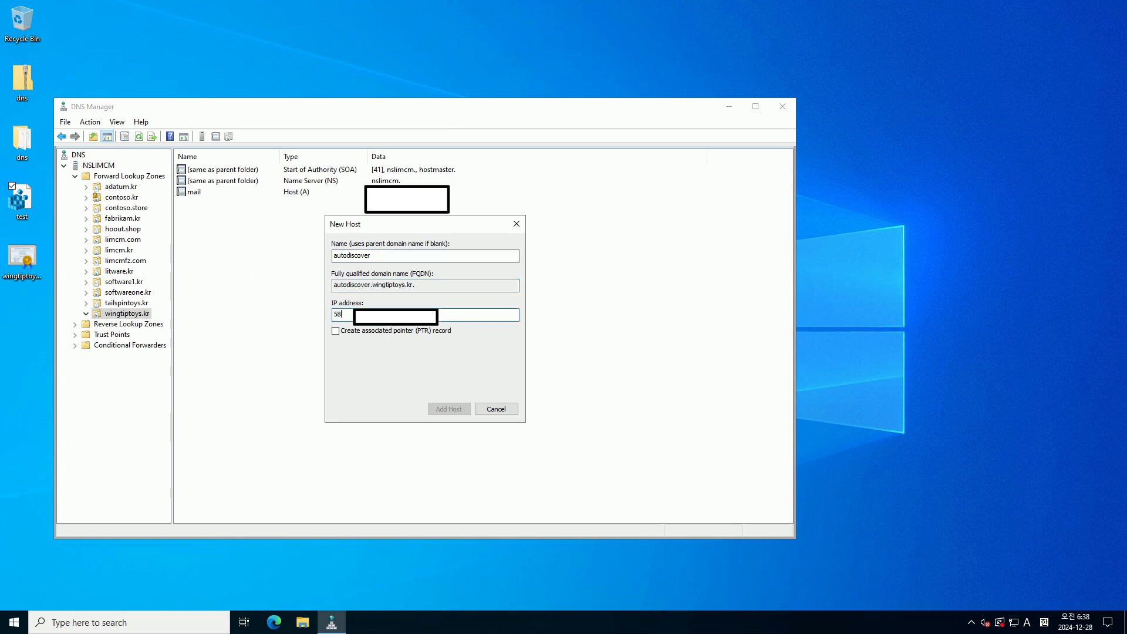
text(218.50)
key(Return)
key(Return)
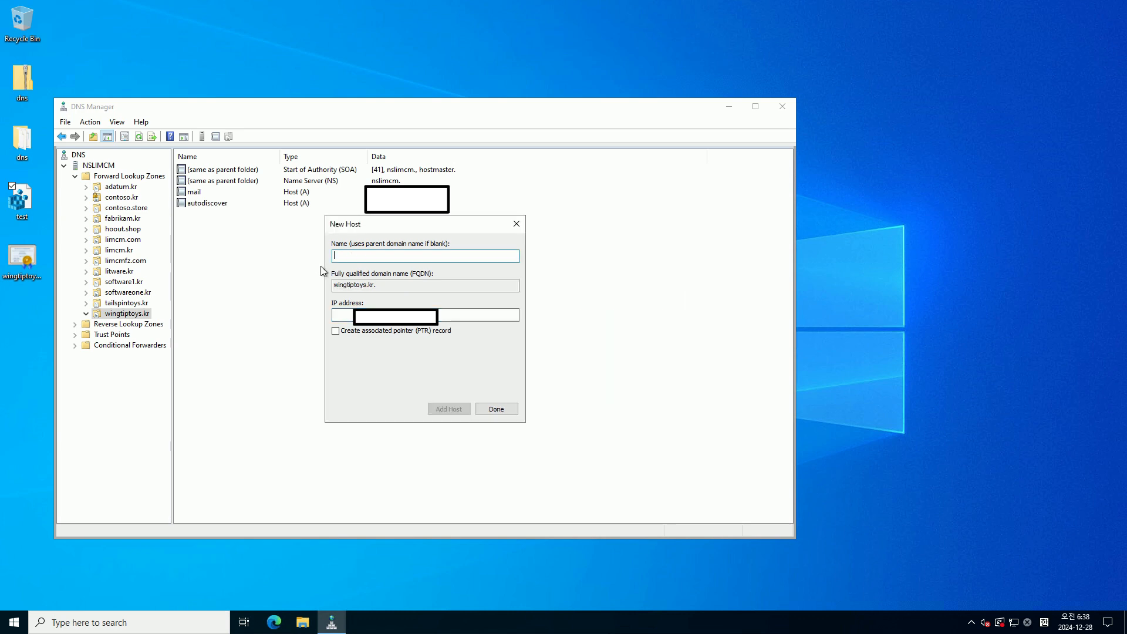
key(Escape)
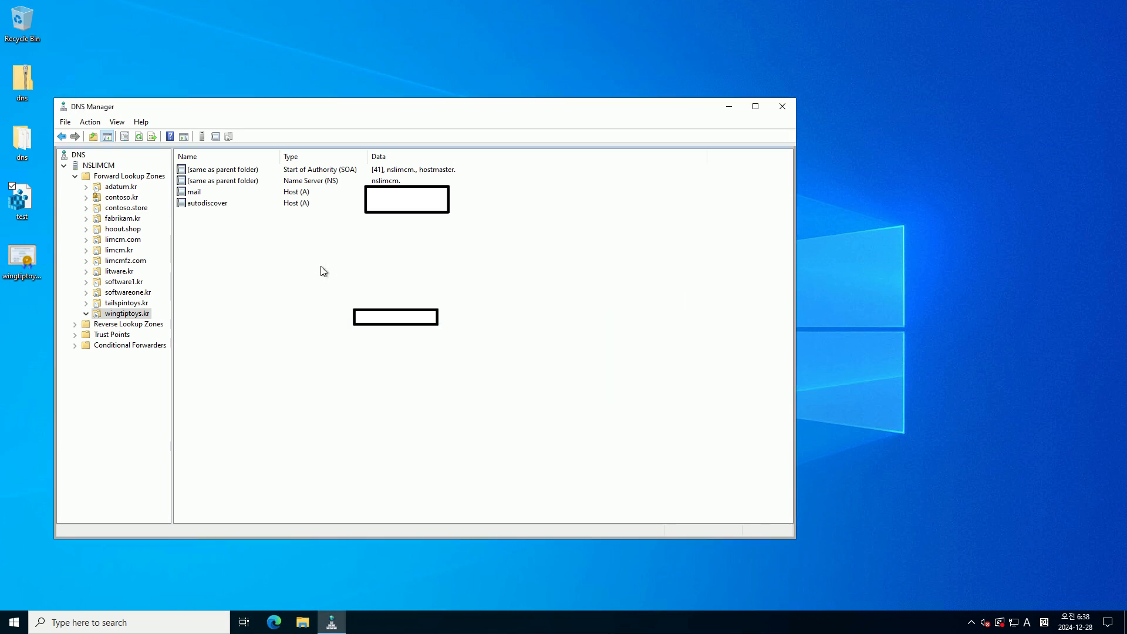
Add an MX record for wingtiptoys.kr pointing to mail.wingtiptoys.kr with priority 10
right_click(324, 272)
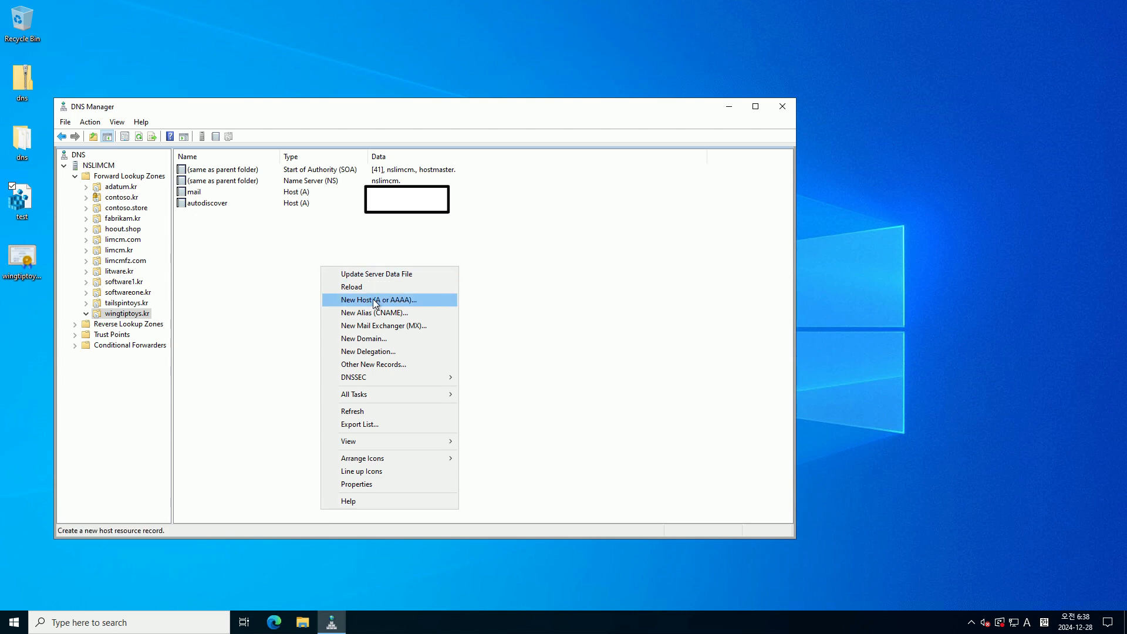
click(392, 329)
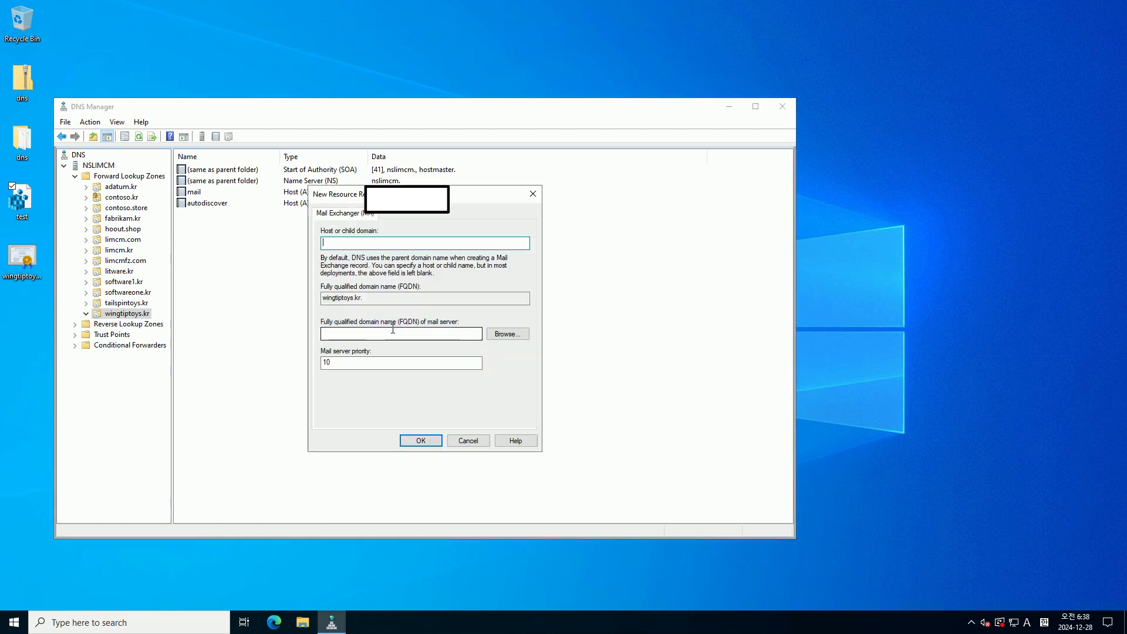
click(392, 328)
text(mail)
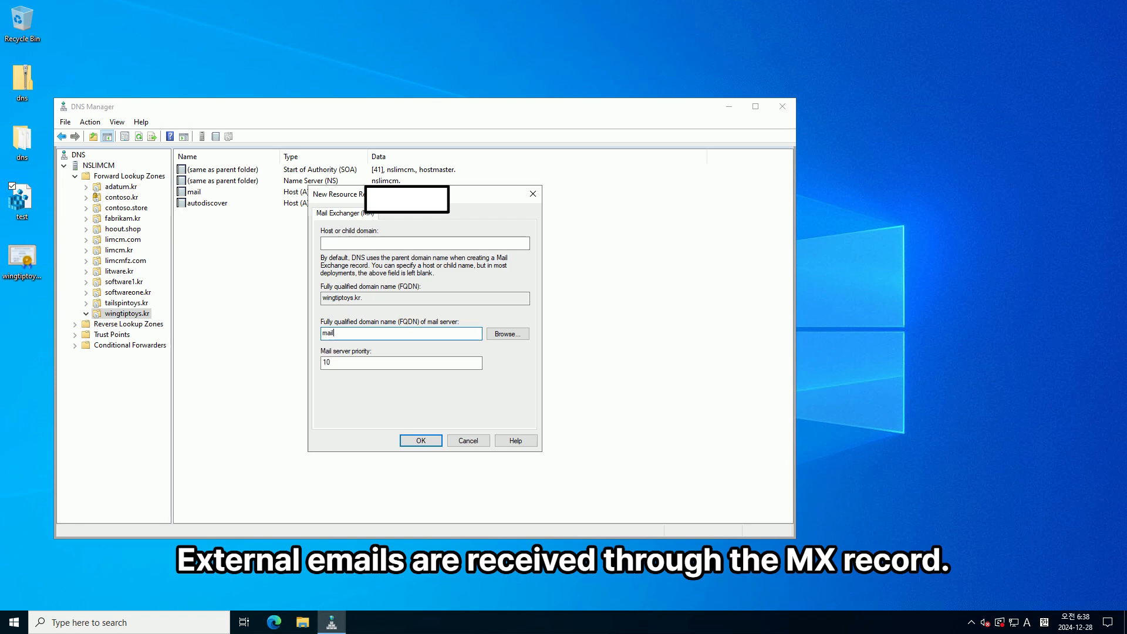
text(.wingtiptoys.kr)
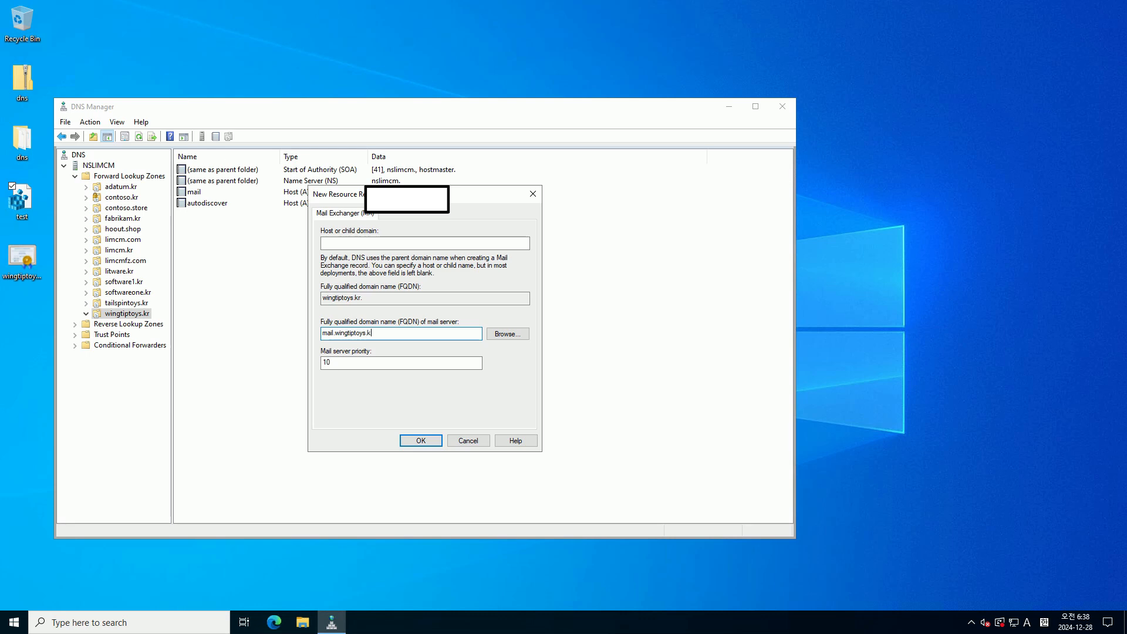
key(Return)
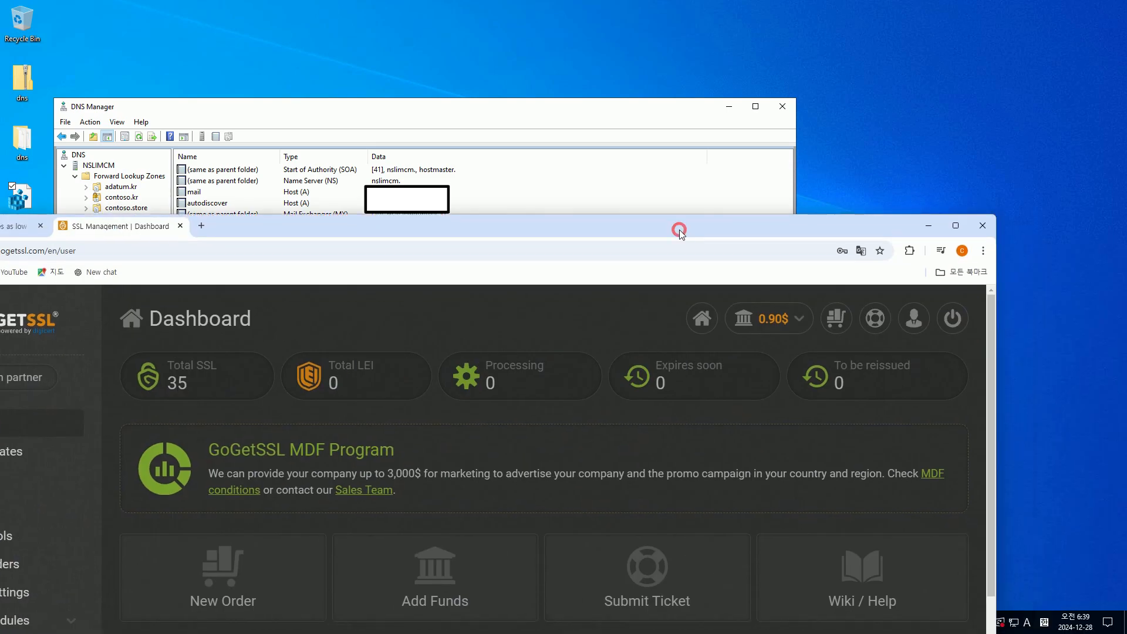
Open the active contoso.kr certificate in GoGetSSL and start a reissue
double_click(679, 230)
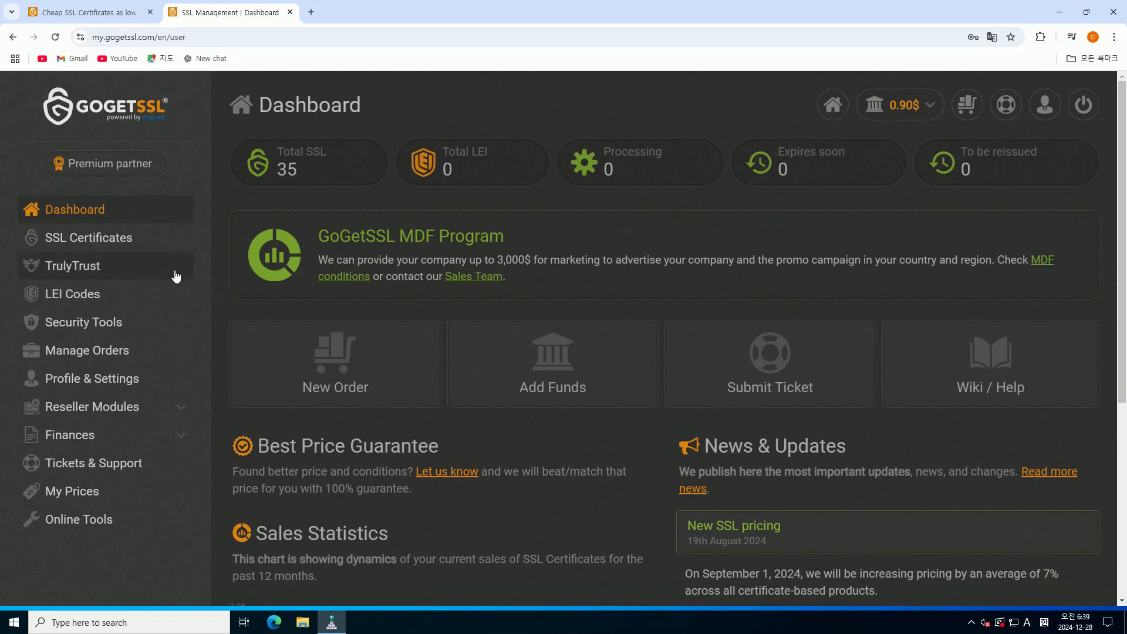
click(125, 237)
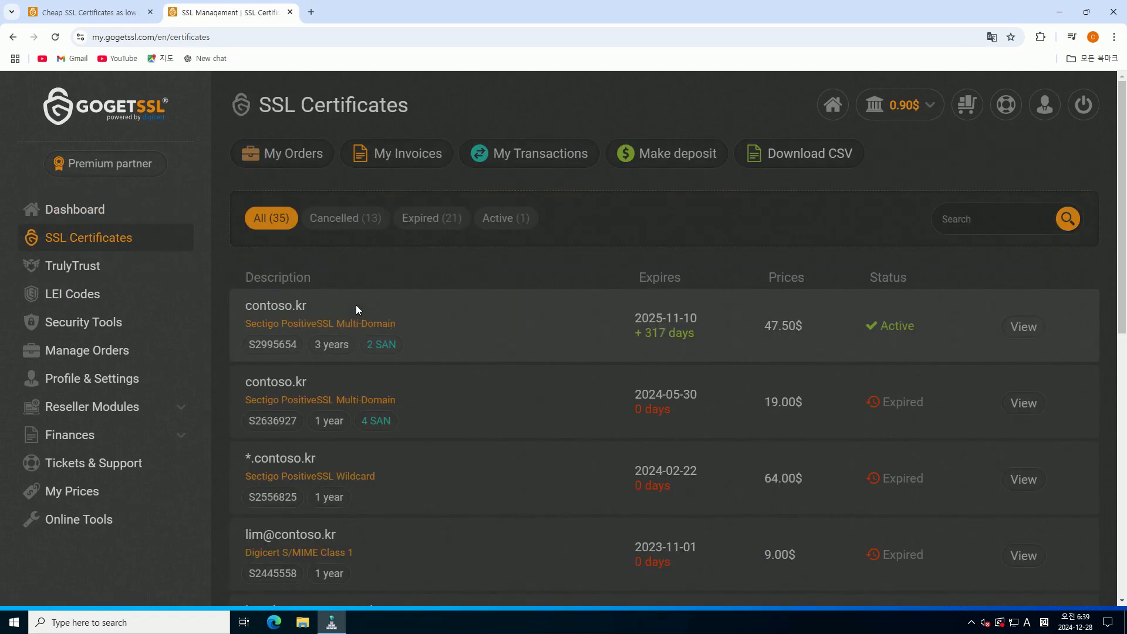
click(1028, 328)
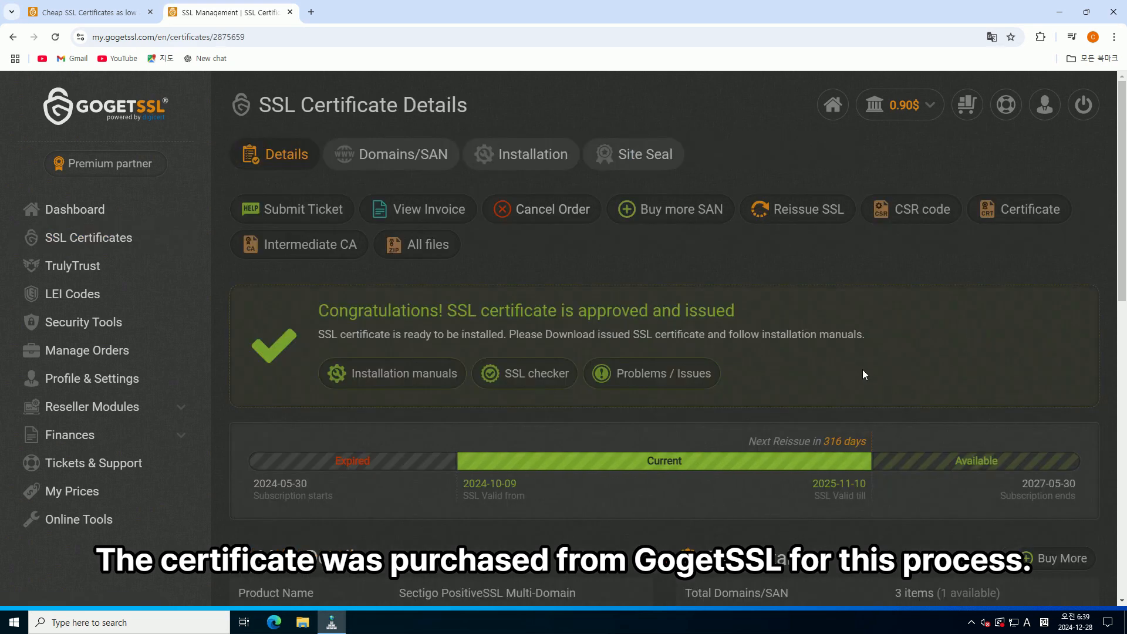
click(797, 211)
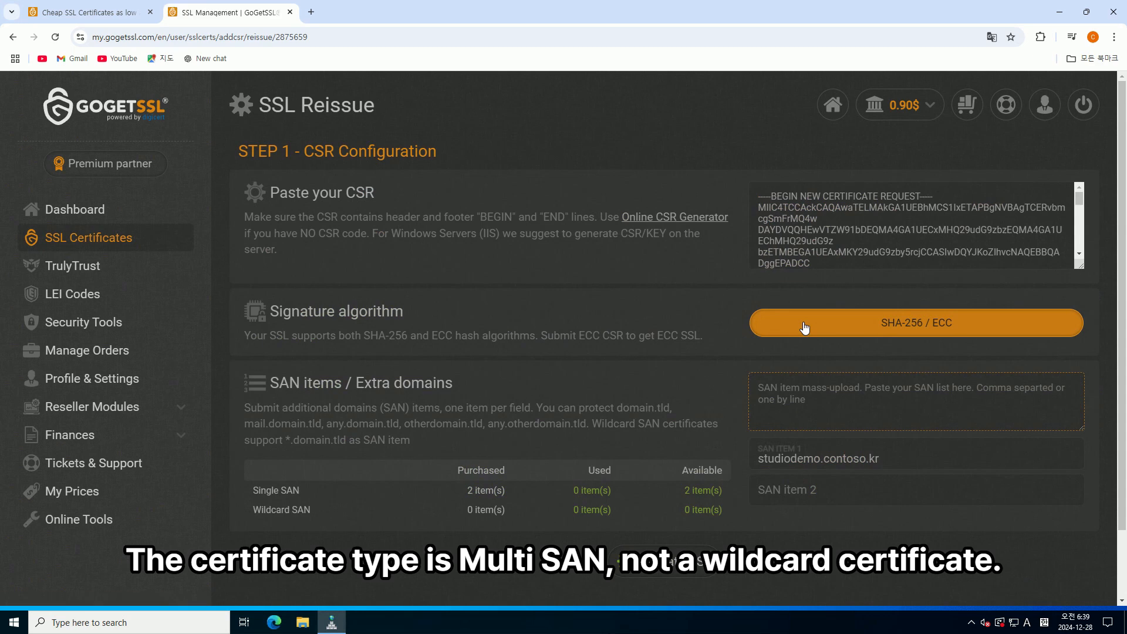
Clear the old CSR and the studiodemo.contoso.kr SAN entry from the reissue form
triple_click(841, 247)
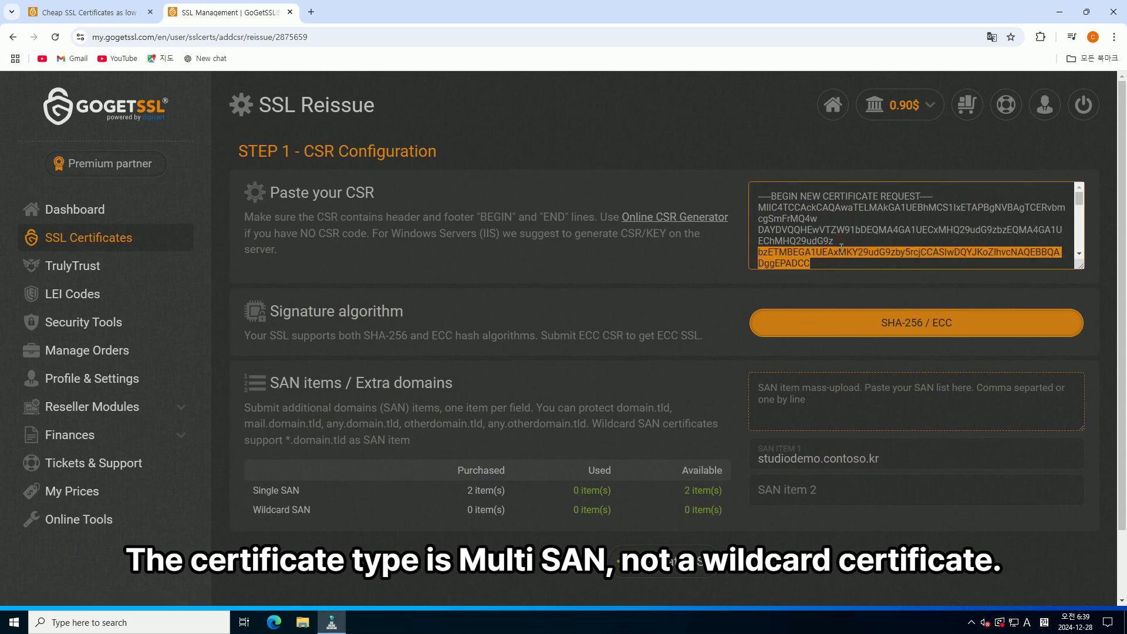
key(ctrl+a)
key(BackSpace)
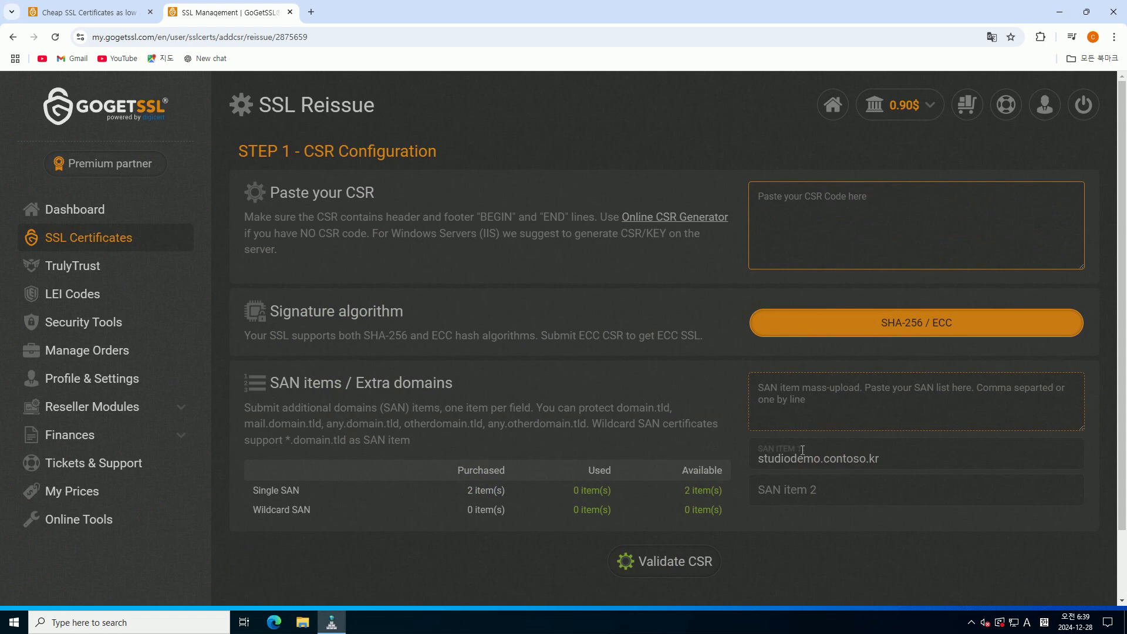
triple_click(865, 458)
key(BackSpace)
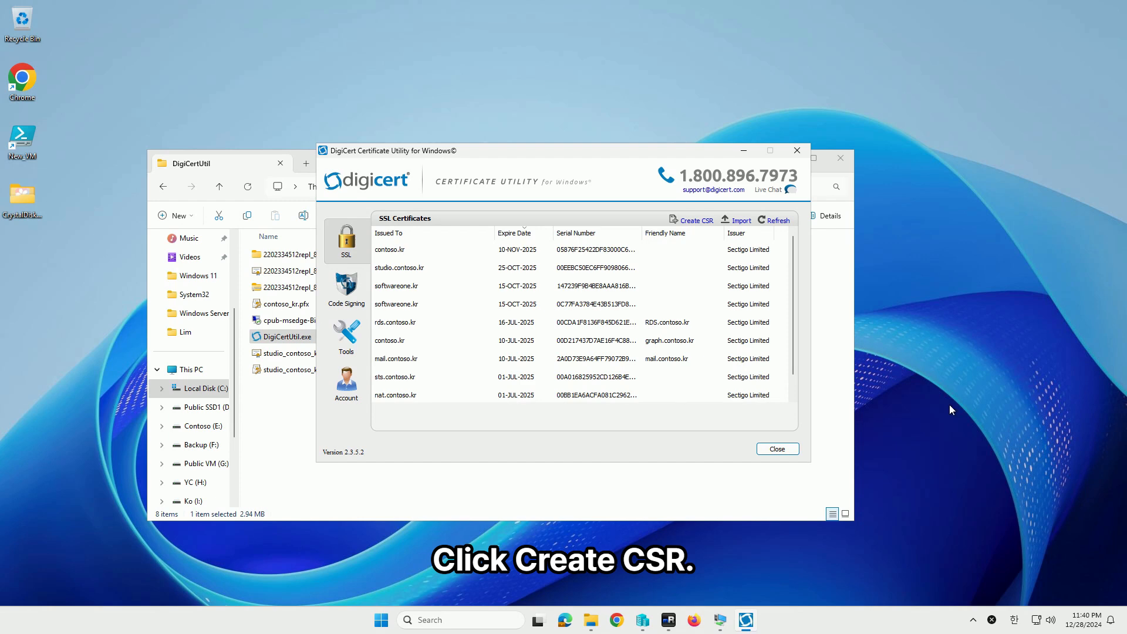
Start a new CSR for wingtiptoys.kr with SANs mail.wingtiptoys.kr and autodiscover.wingtiptoys.kr
click(682, 221)
click(479, 247)
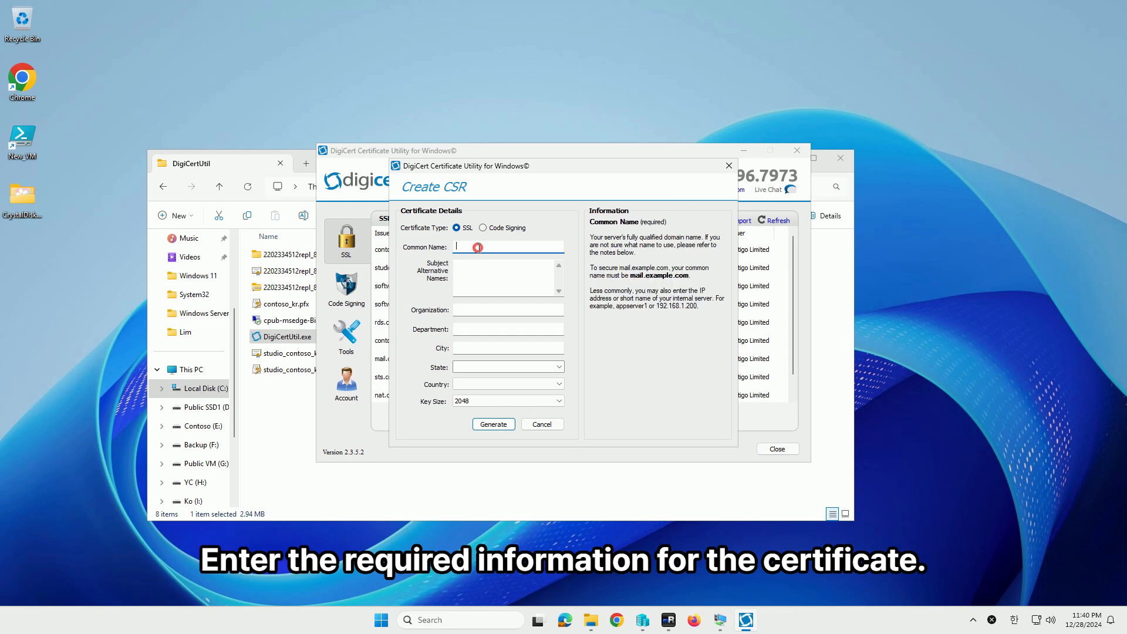
text(wingtiptoys.kr)
key(Tab)
text(mail.wi)
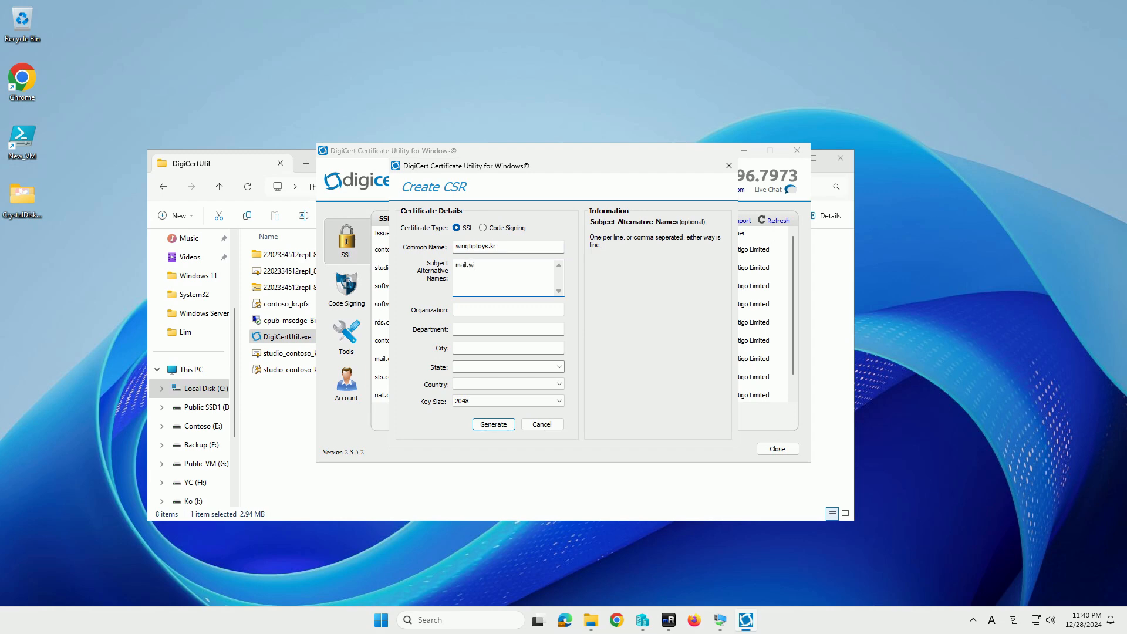
text(ngtiptoys.kr )
text(autodiscover)
text(.win)
text(gtiptoys.kr)
Enter organization Contoso, department Contoso, city Seoul and state Dong Jak
key(Tab)
key(Tab)
key(shift+Tab)
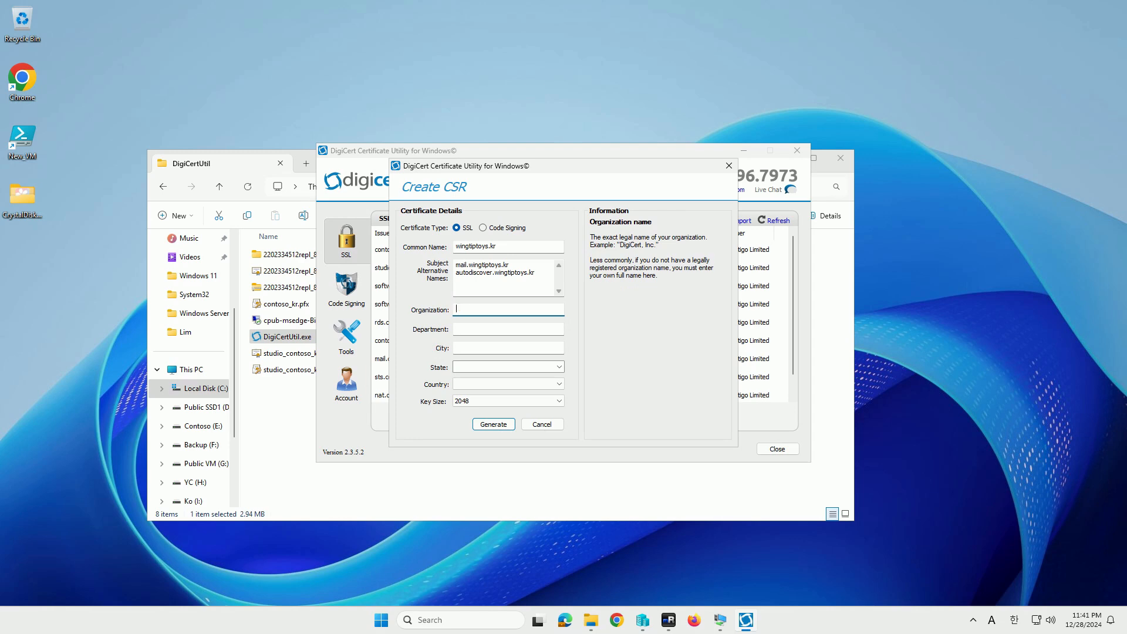
text(Contoso)
key(Tab)
text(Contos)
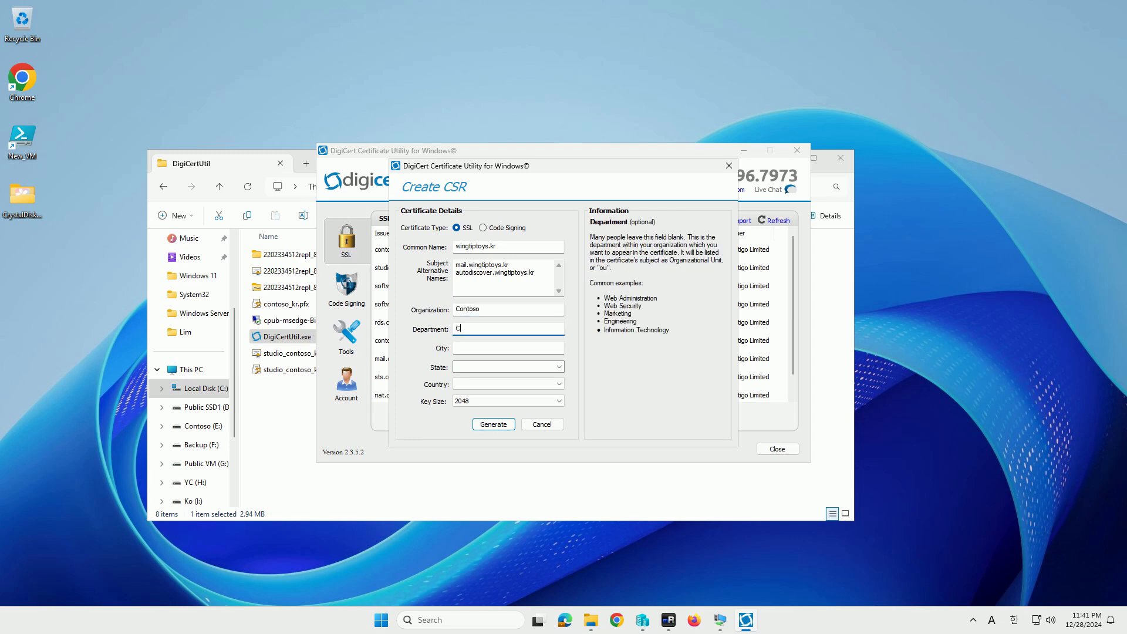
text(o)
key(Tab)
text(Seoul)
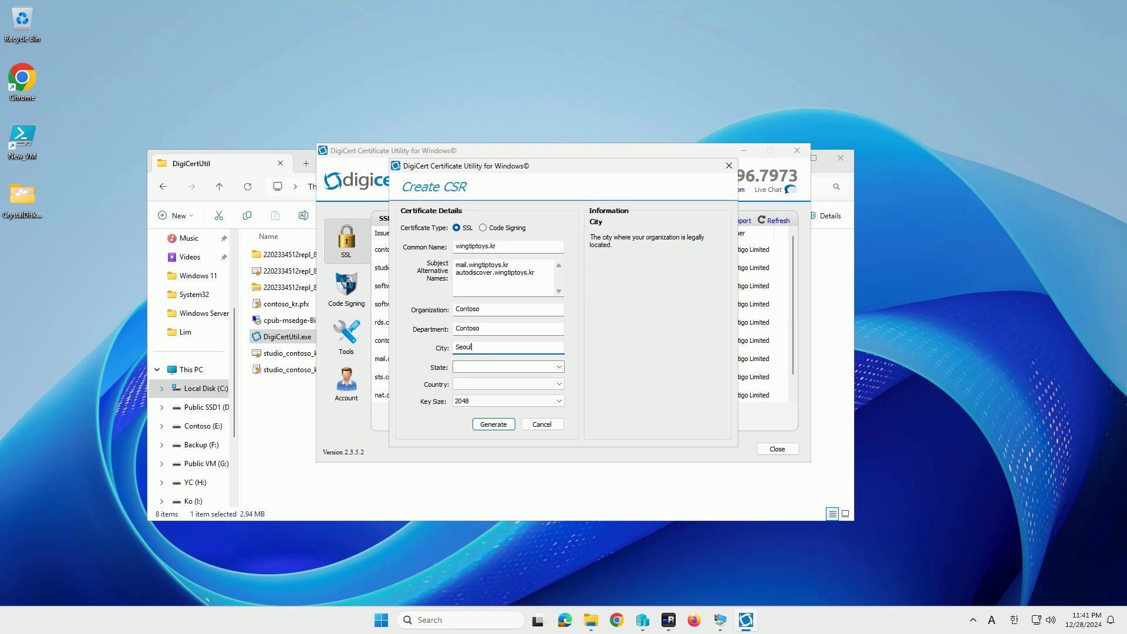
key(Tab)
text(Dong Jak)
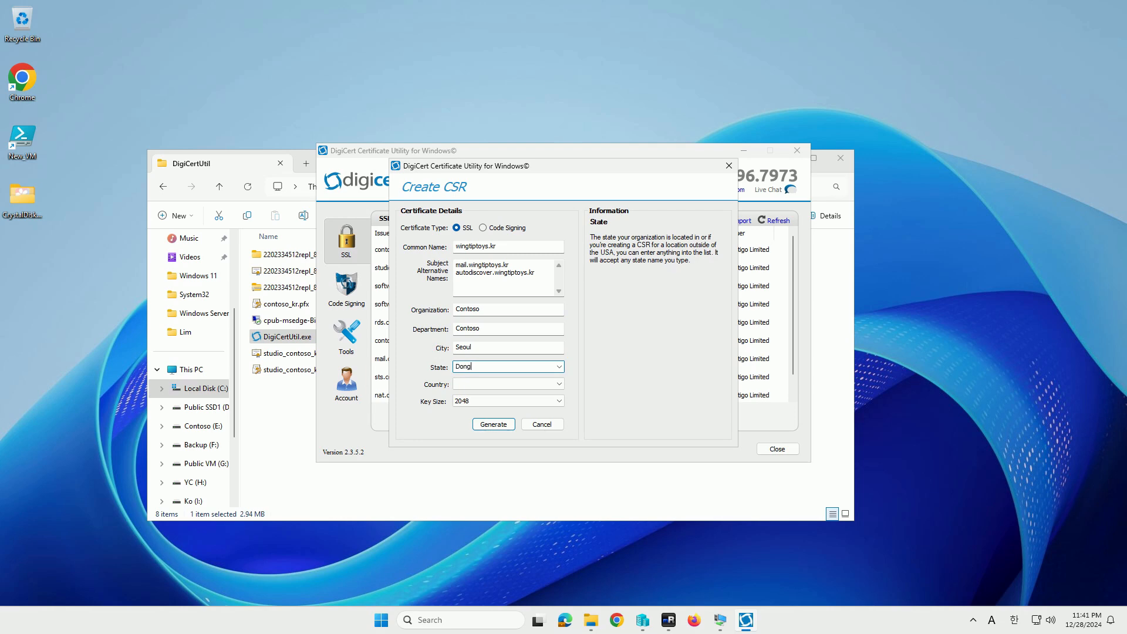
Set the request's country to Korea, South
key(Tab)
key(k)
key(r)
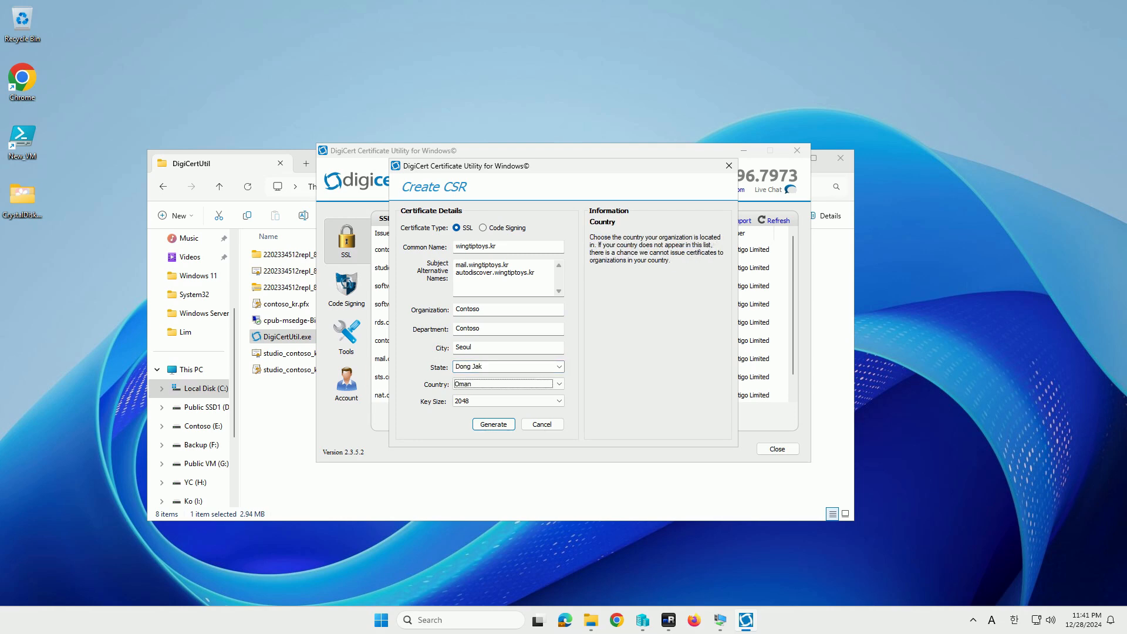
key(alt+Down)
key(Down)
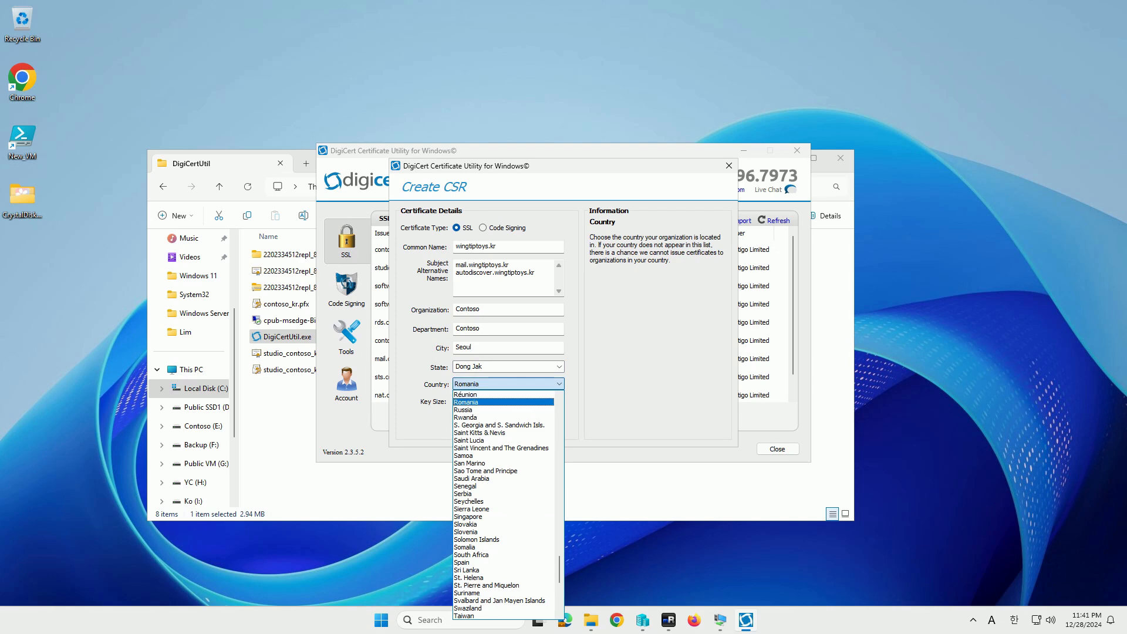
scroll(503, 531, down, 5)
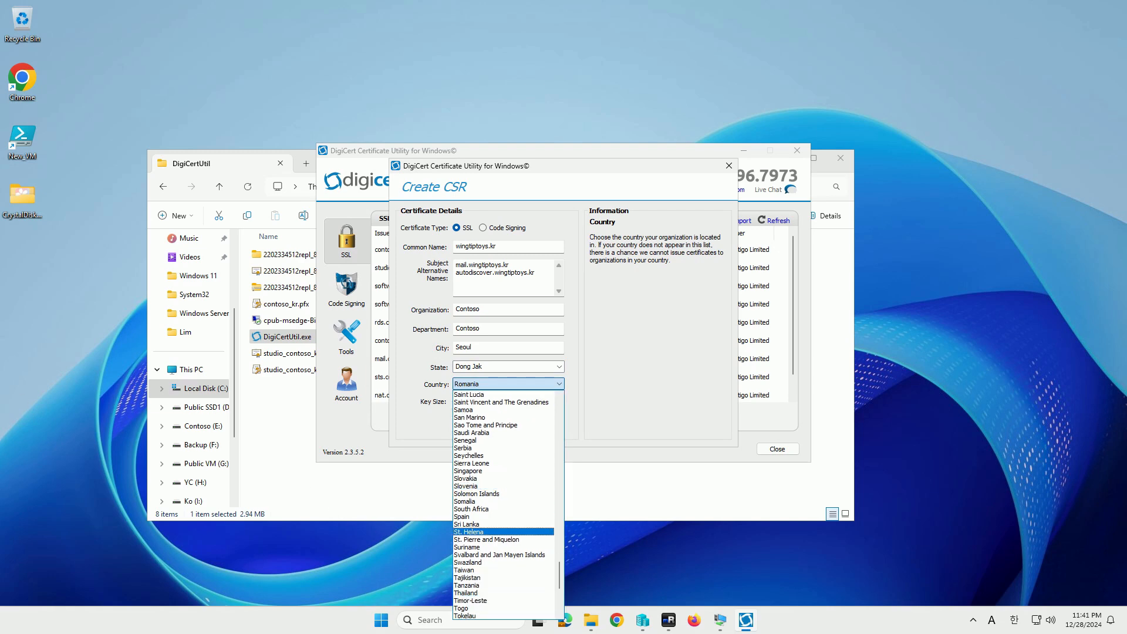
scroll(503, 524, up, 6)
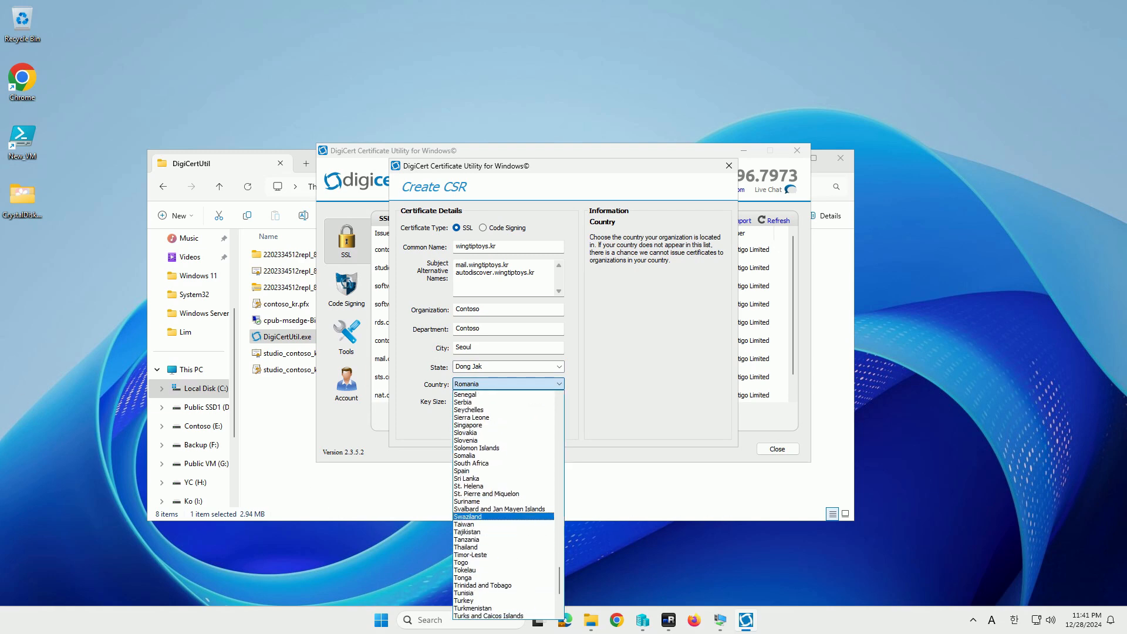
scroll(503, 507, up, 7)
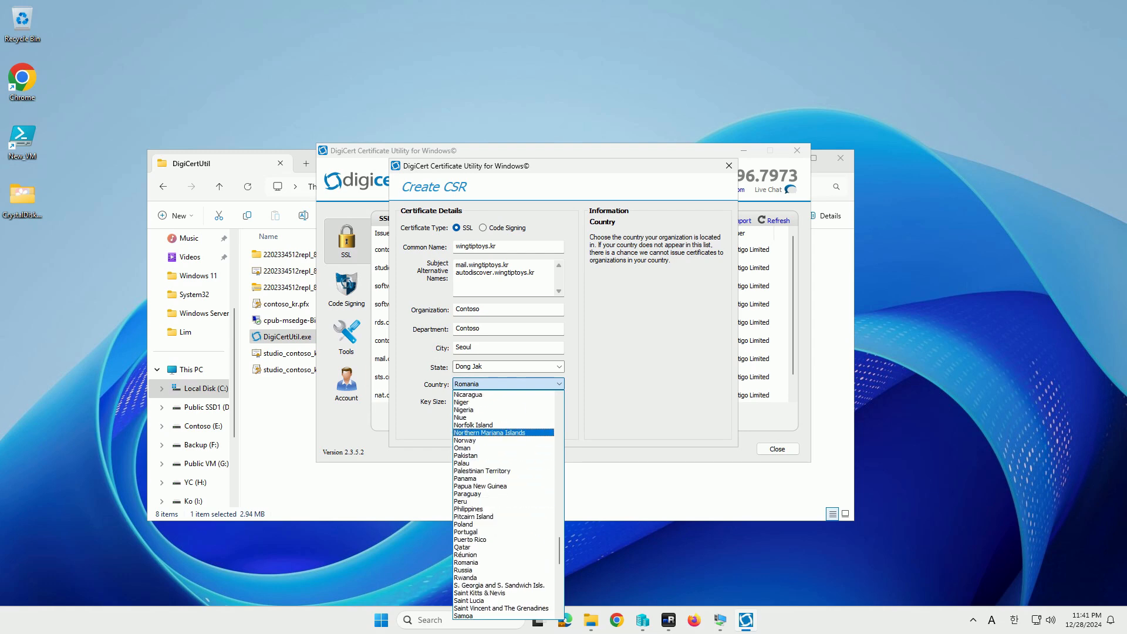
scroll(503, 447, up, 13)
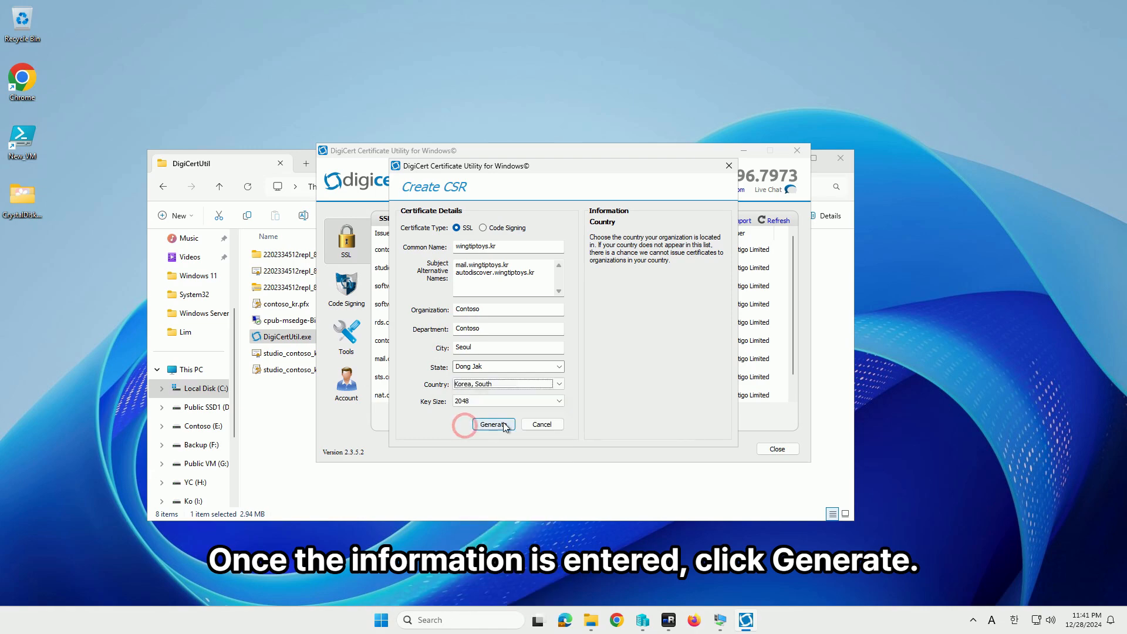
click(503, 424)
Generate the key and CSR with elevation approved, then copy the CSR to the clipboard
click(494, 424)
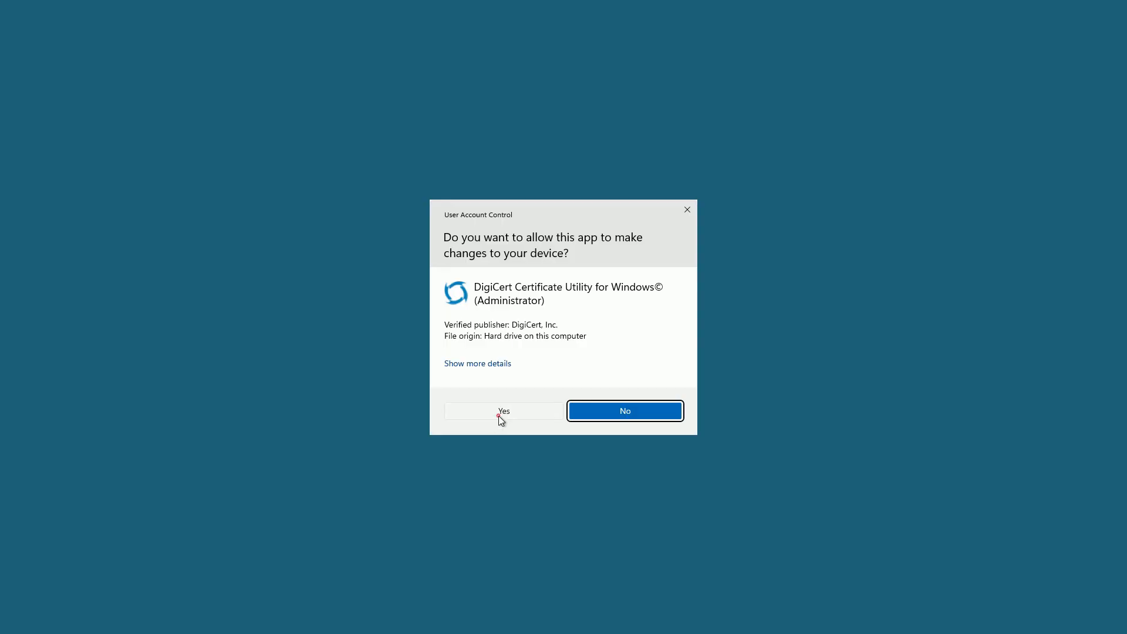
click(499, 416)
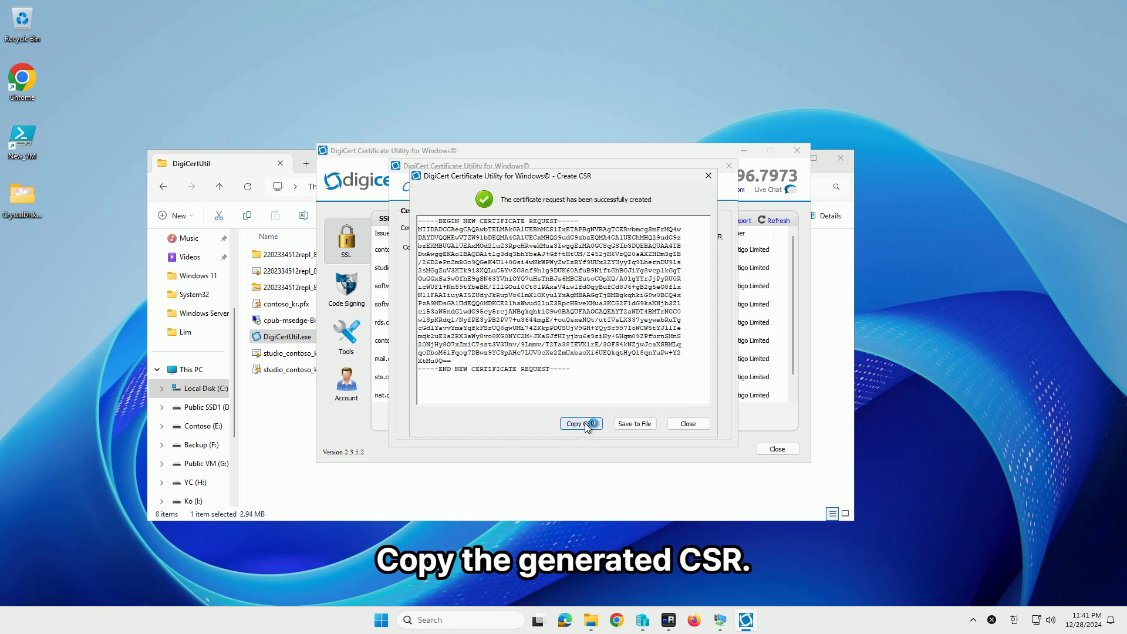
click(585, 422)
click(629, 331)
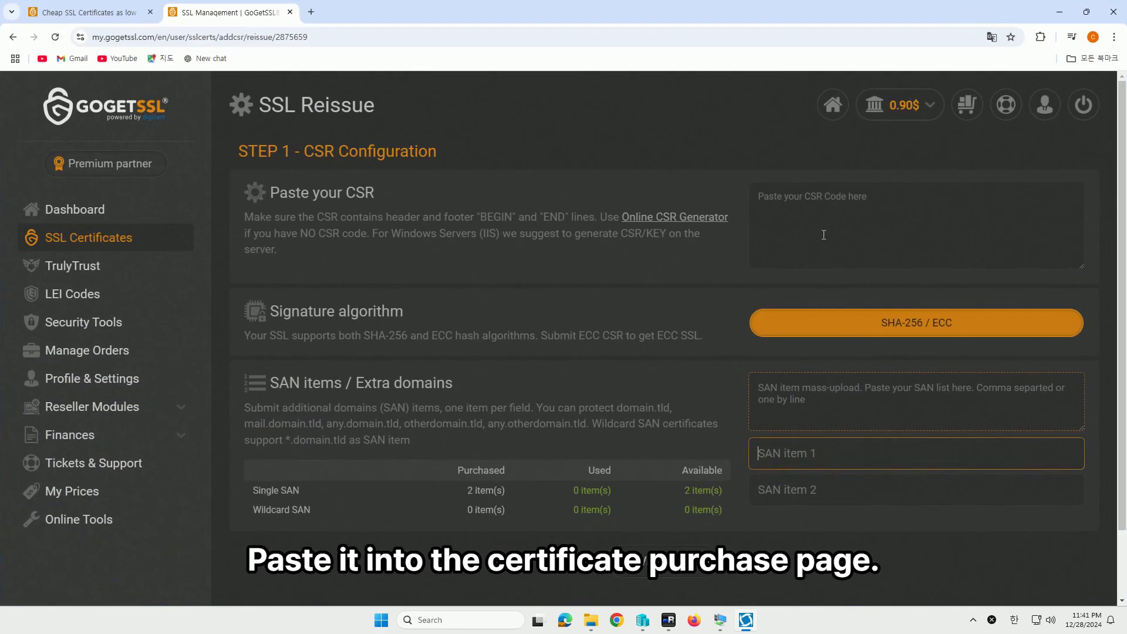
Paste the new CSR, add SANs mail.wingtiptoys.kr and autodiscover.wingtiptoys.kr, and validate
click(824, 218)
key(ctrl+v)
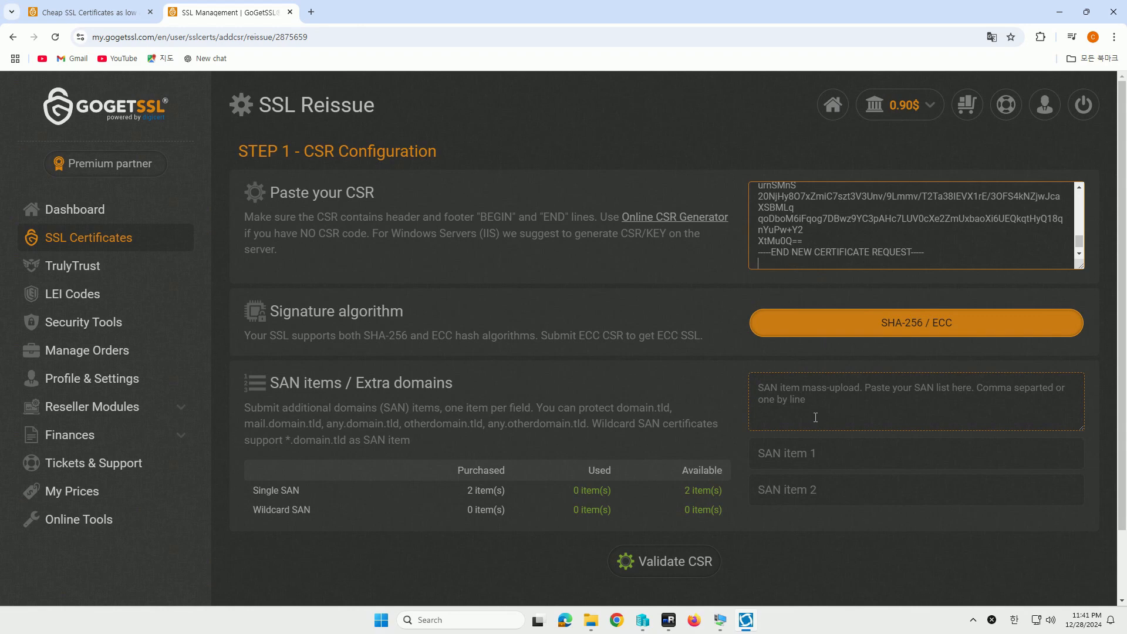
click(804, 457)
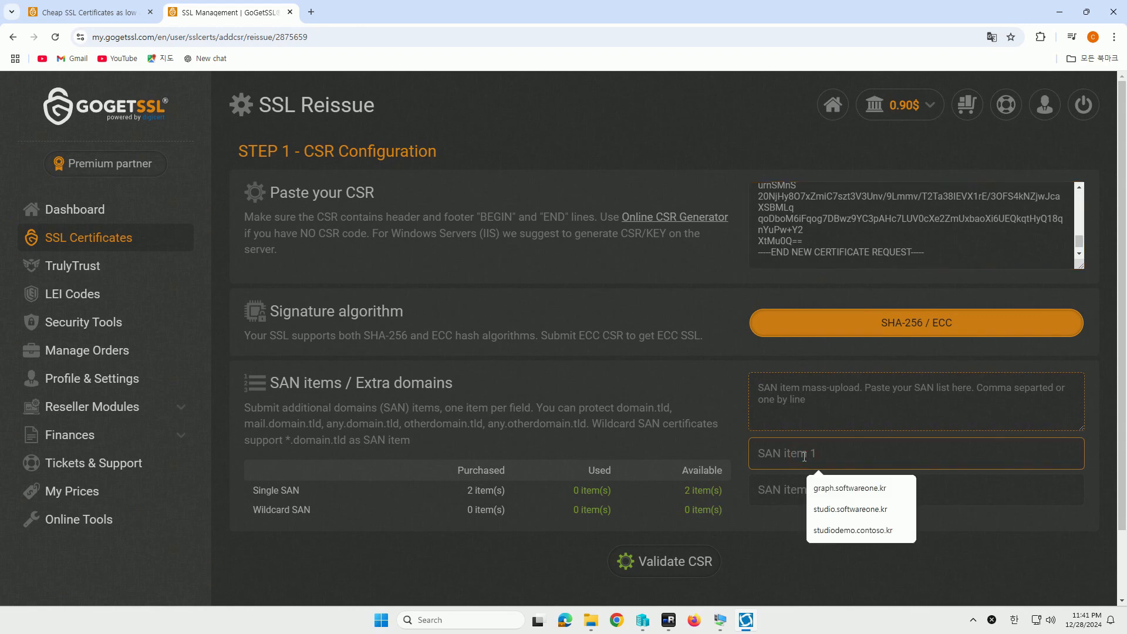
text(ma)
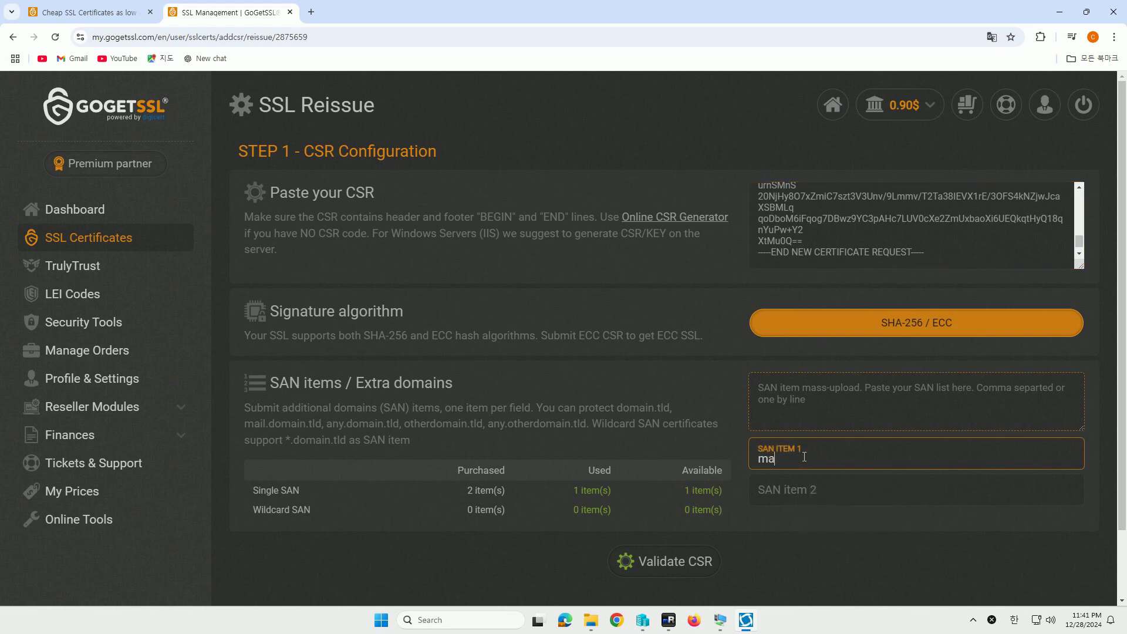
text(il.wingtiptoys.kr)
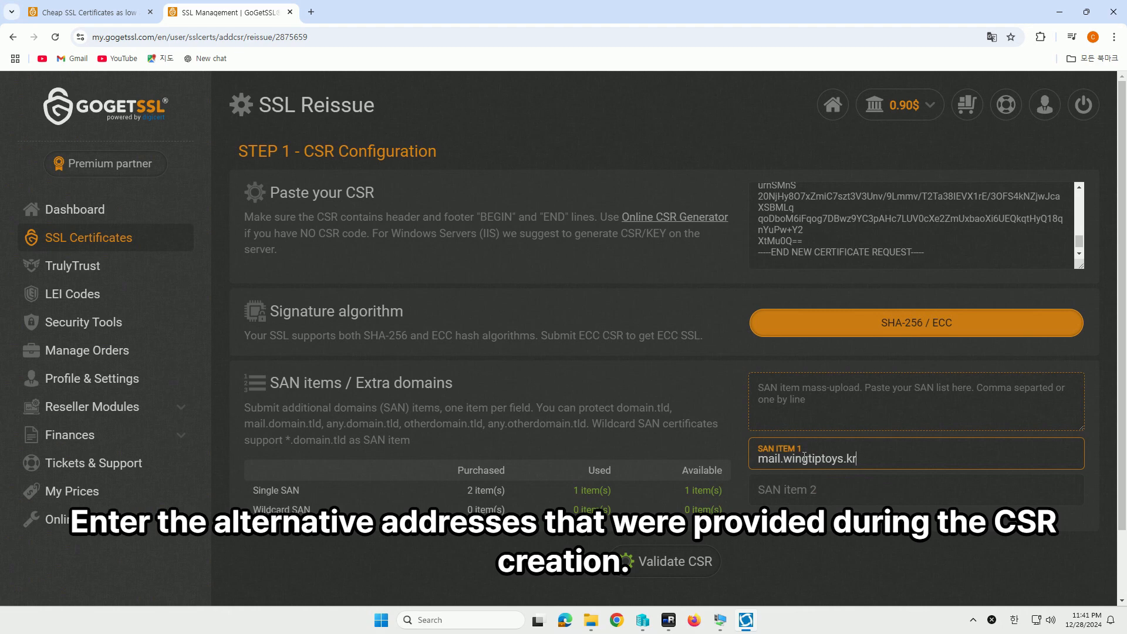
key(Tab)
text(autodis)
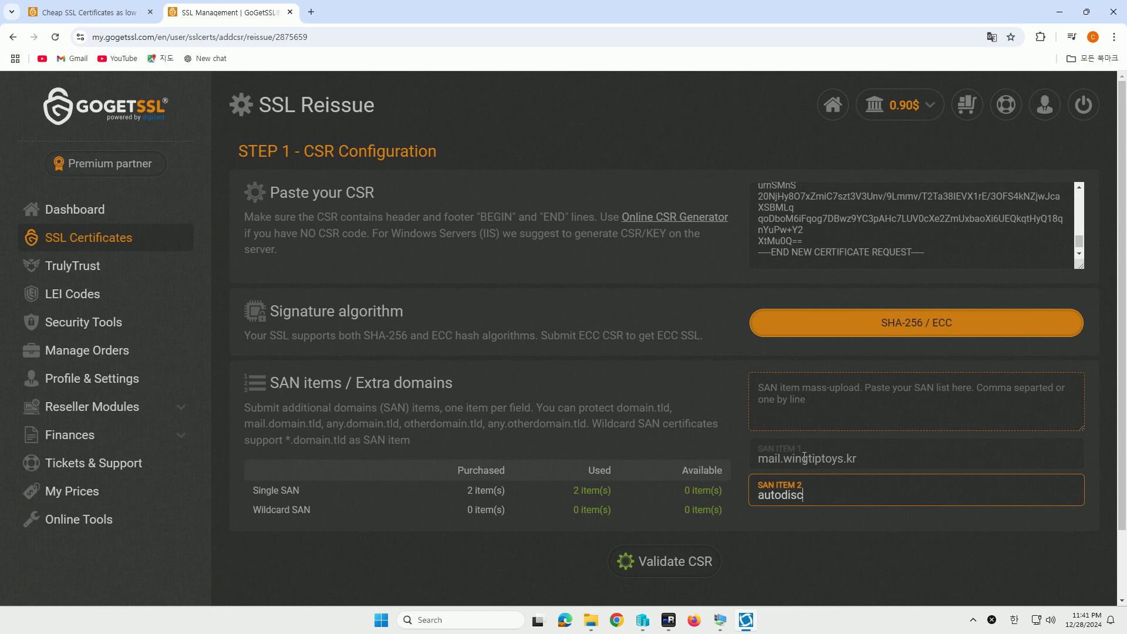
text(cover.wingtiptoys)
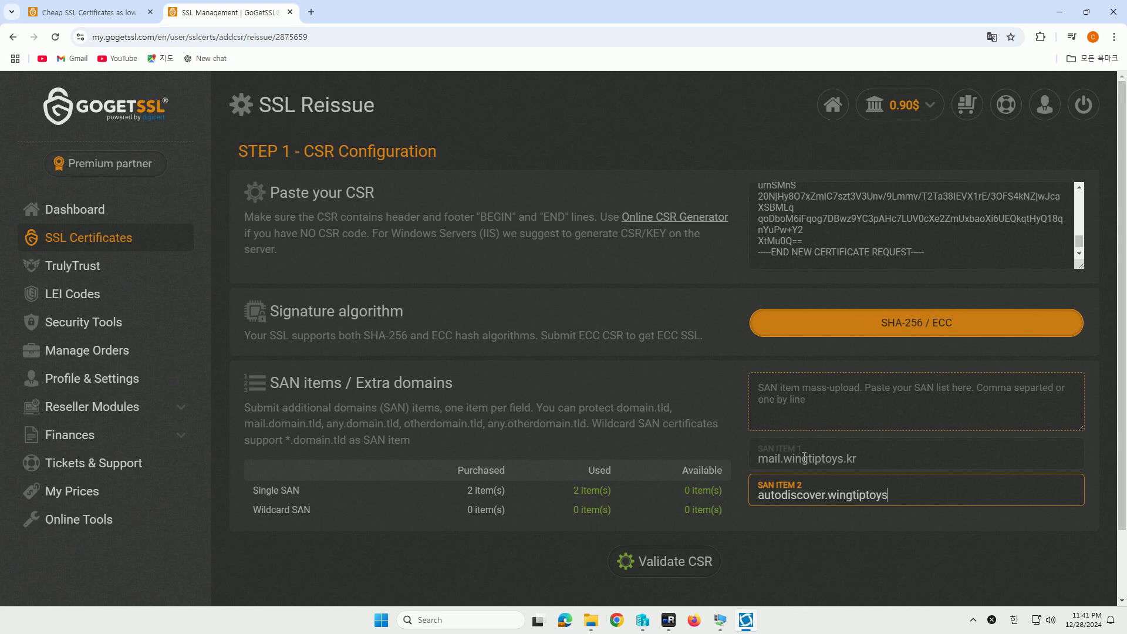
text(.kr)
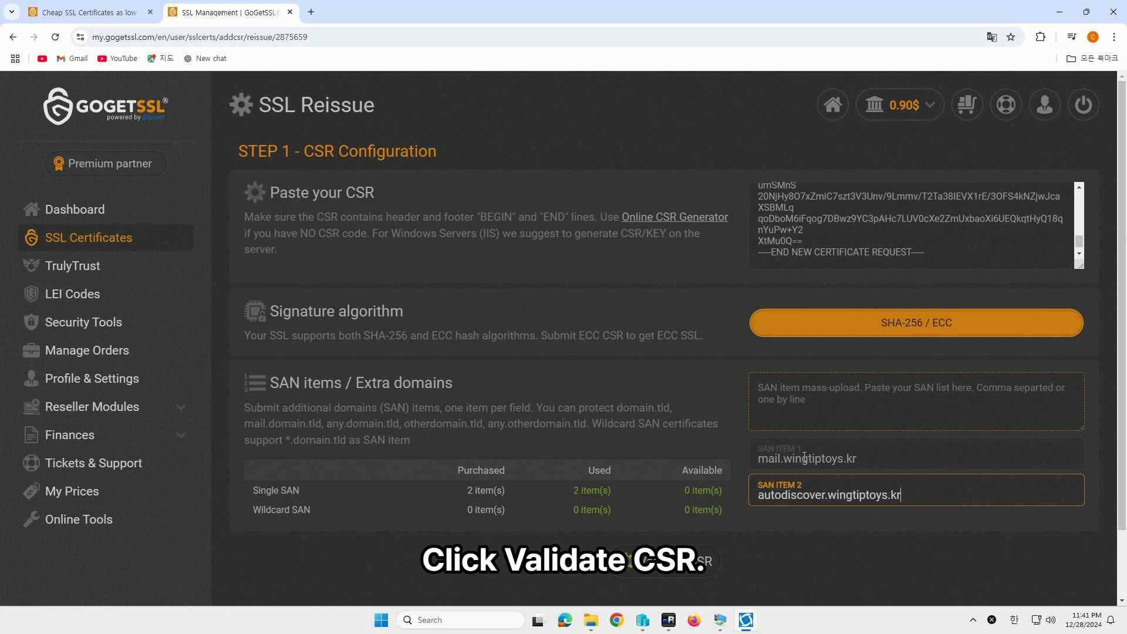
click(704, 562)
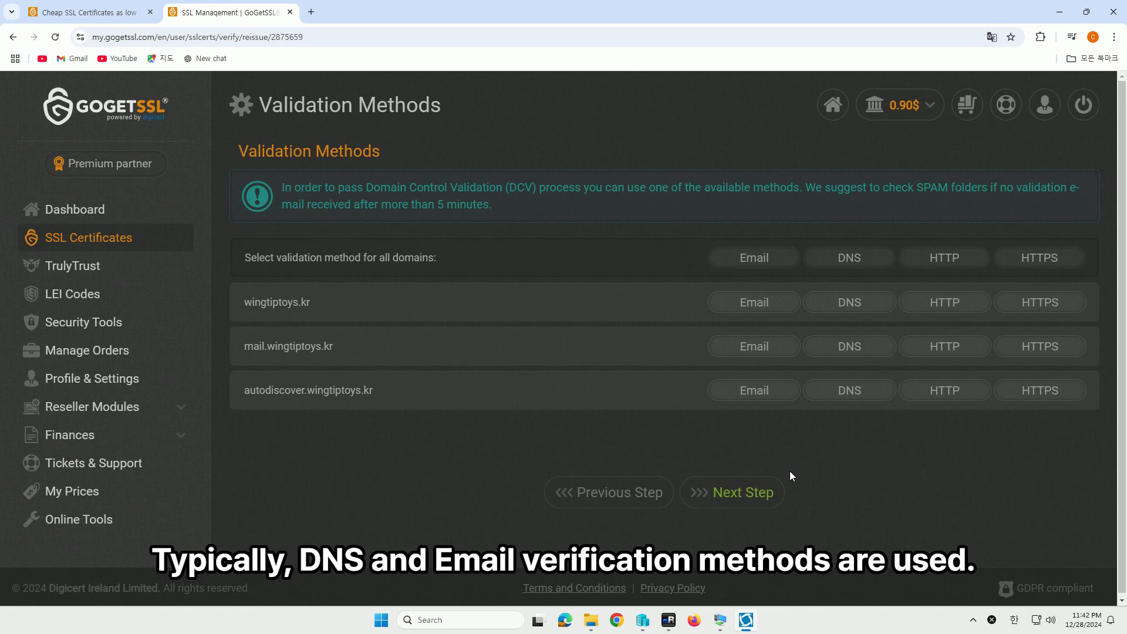
Try email validation and browse the approver address choices without picking one
click(751, 259)
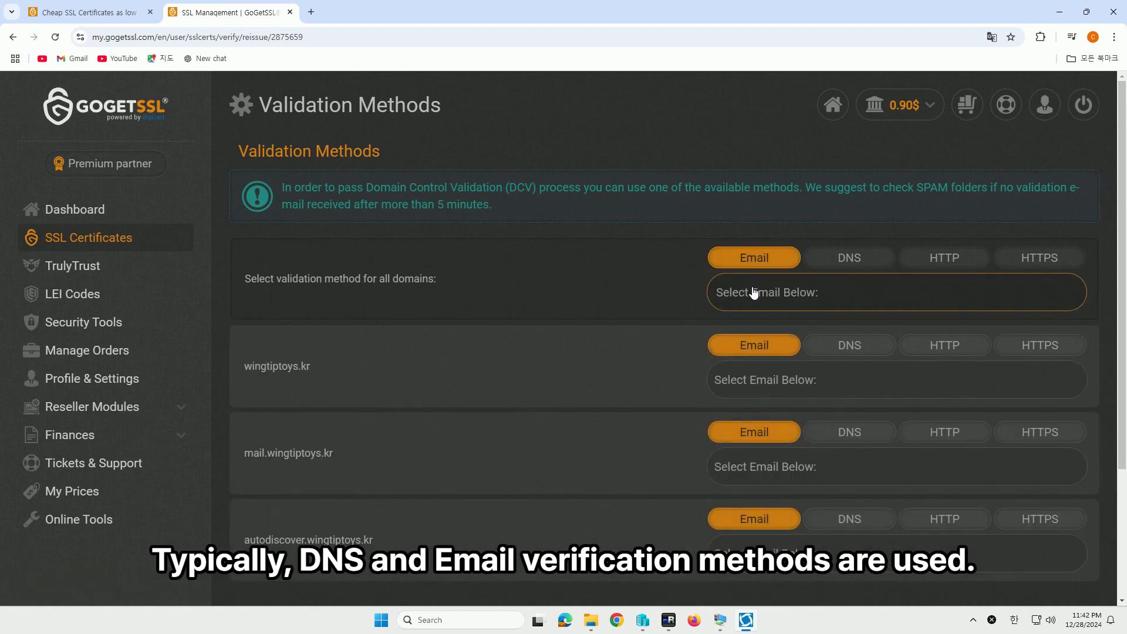
click(756, 294)
click(759, 294)
click(761, 293)
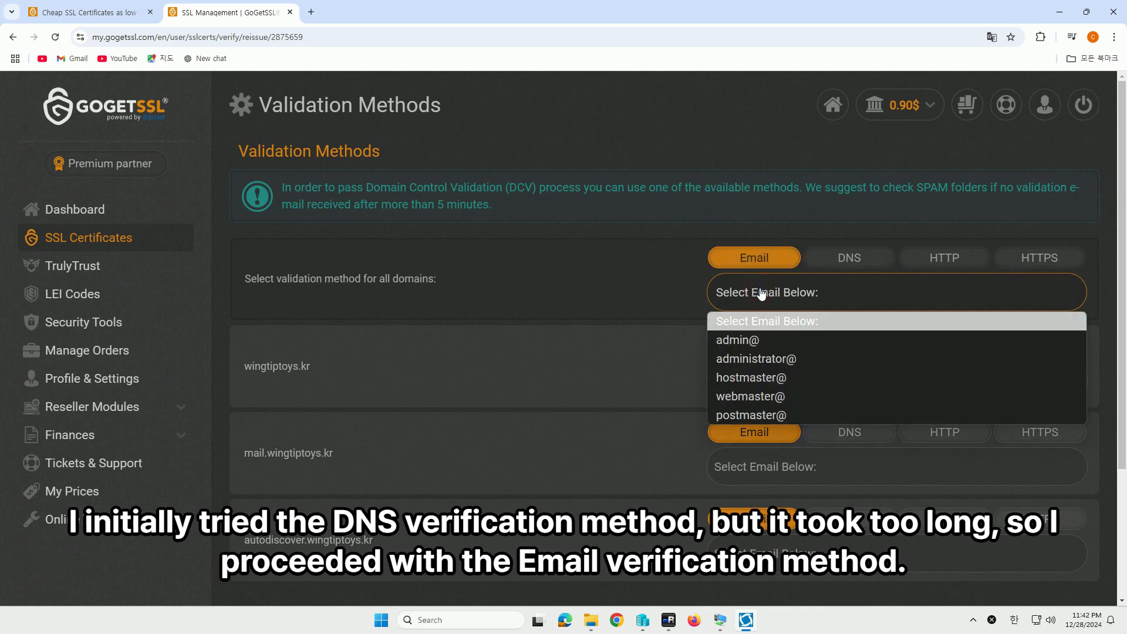
click(761, 293)
click(734, 378)
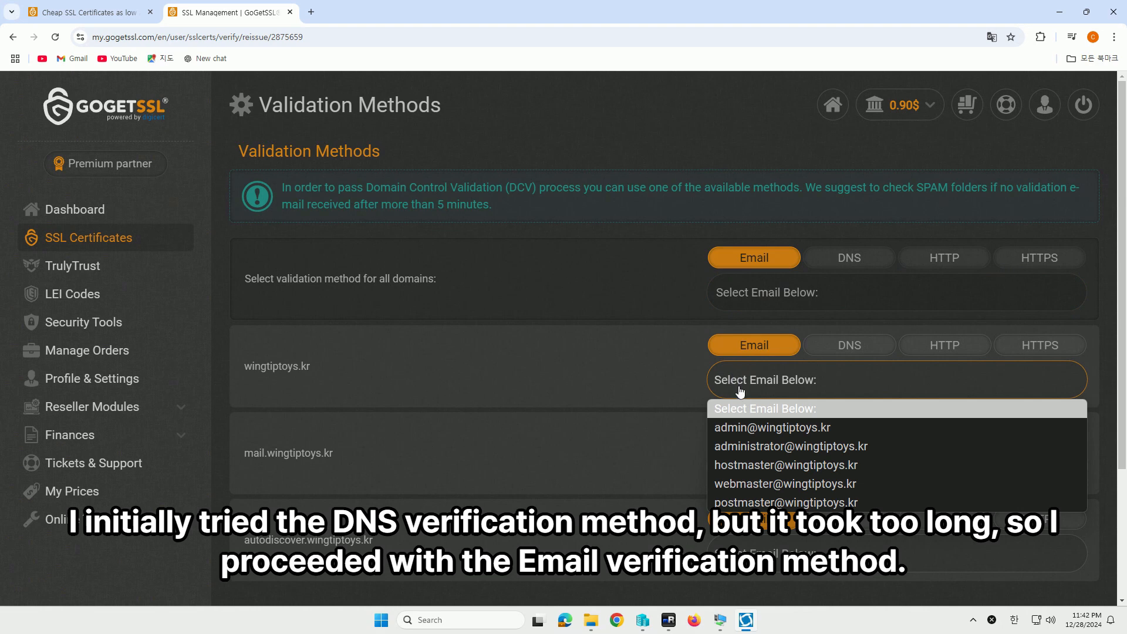
click(741, 398)
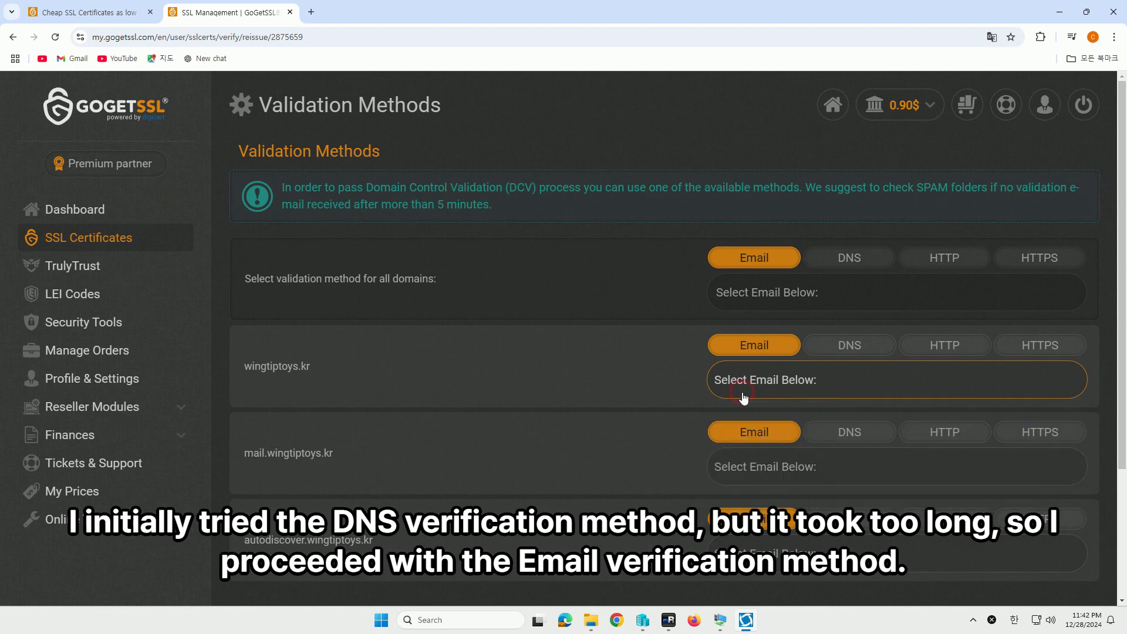
Choose DNS validation for all three domains and continue to the next step
click(835, 259)
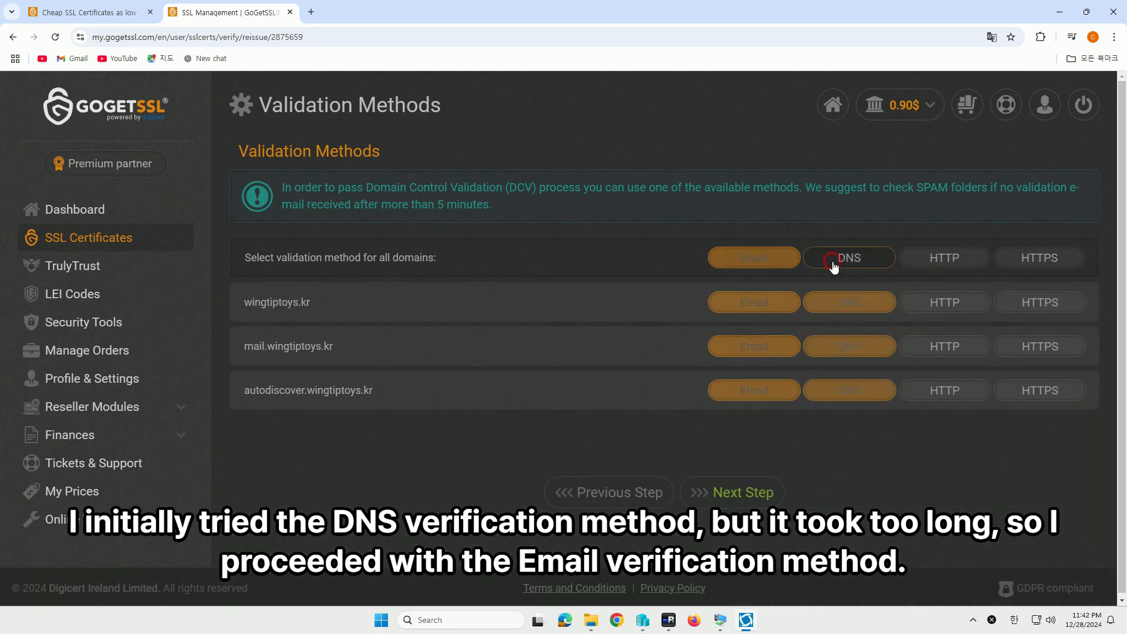
click(757, 258)
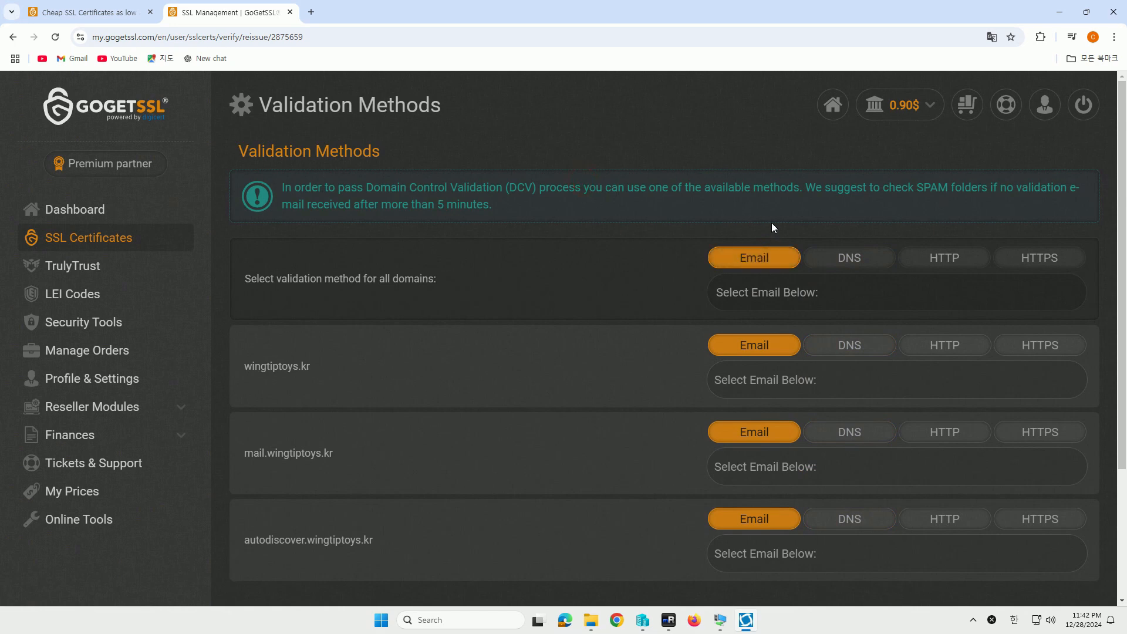
scroll(577, 259, down, 1)
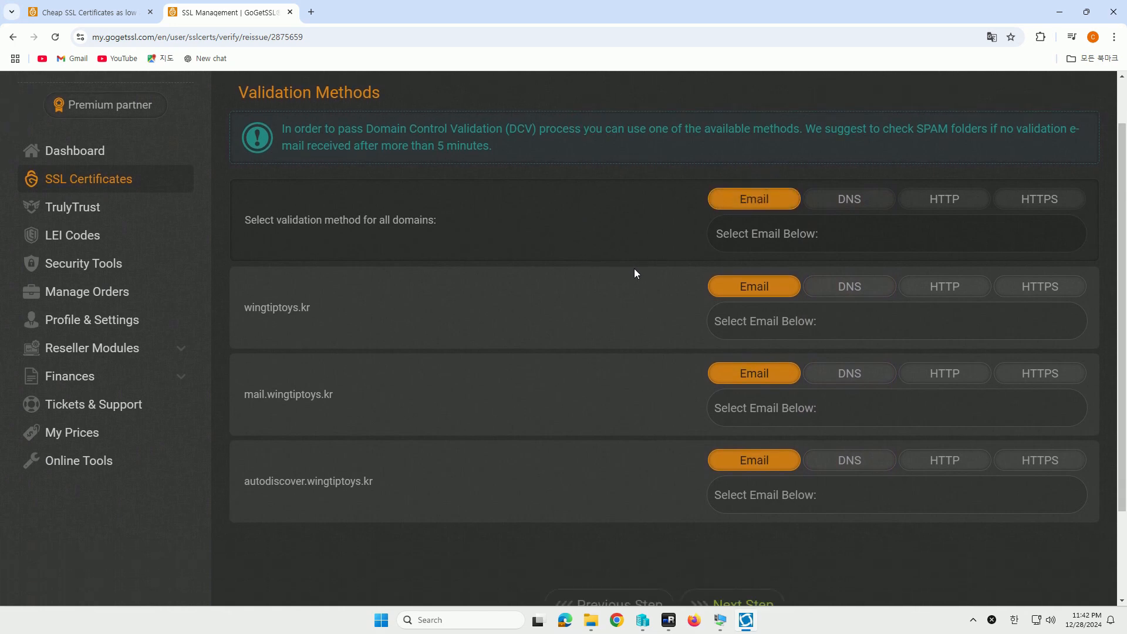
scroll(771, 467, up, 1)
click(772, 466)
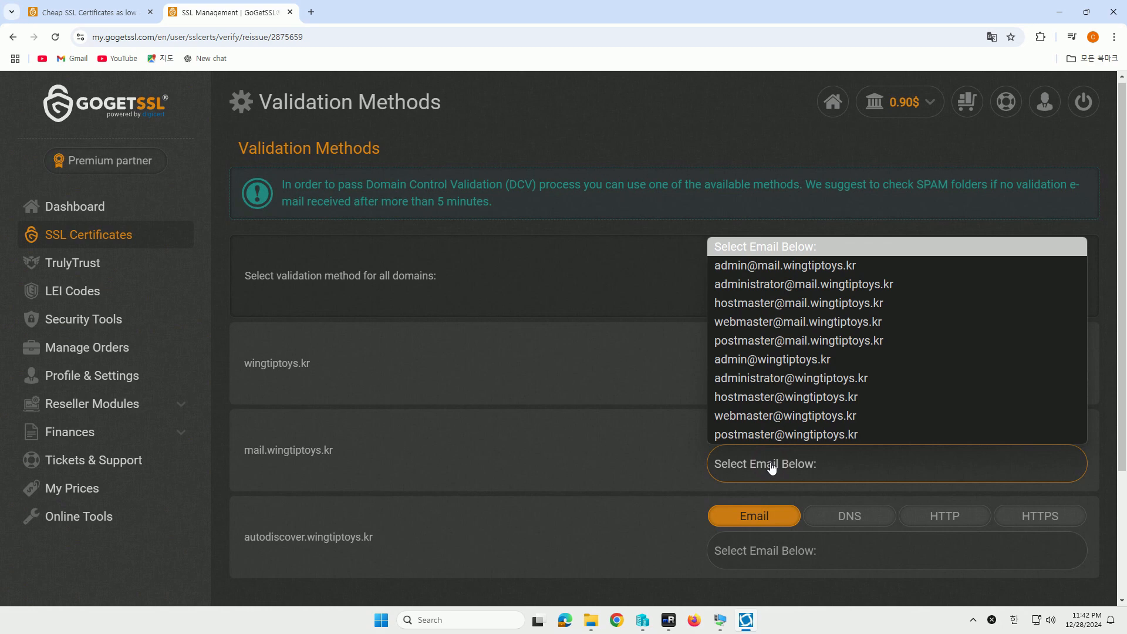
click(771, 466)
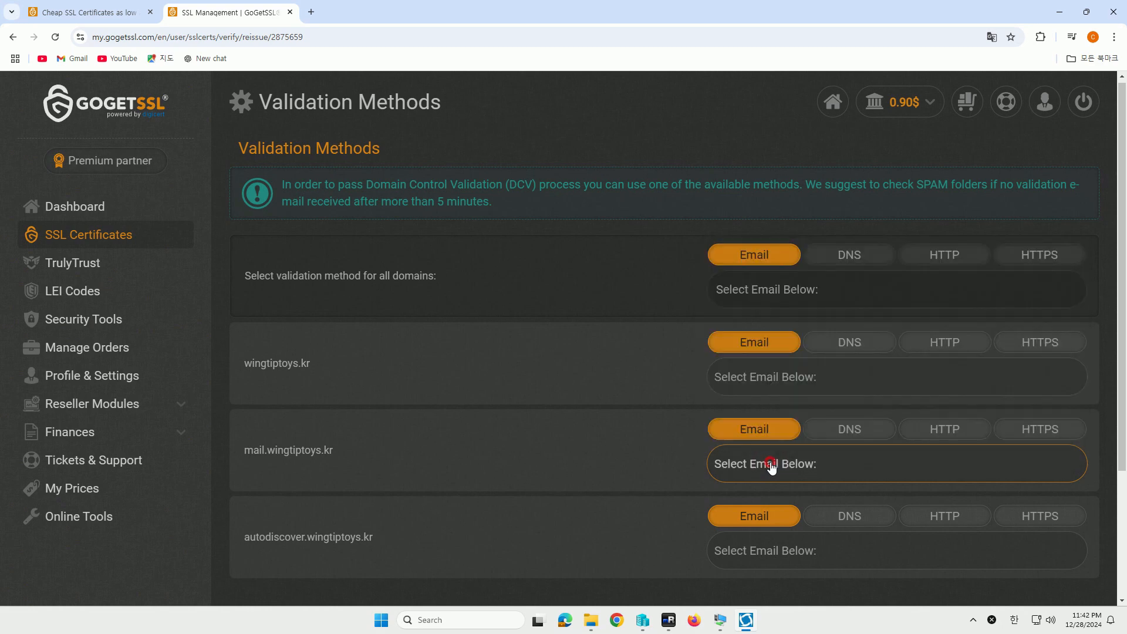
click(853, 276)
click(737, 488)
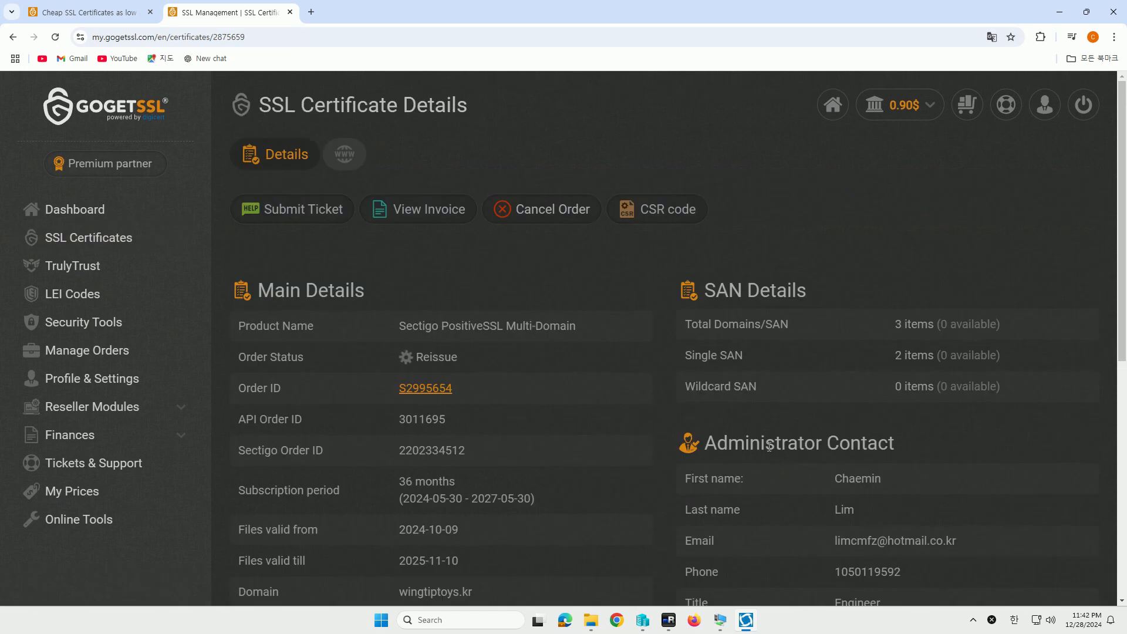
Open the wingtiptoys.kr order's Domain Validation tab and copy the first DNS record name
scroll(763, 446, down, 1)
scroll(762, 437, up, 1)
click(94, 235)
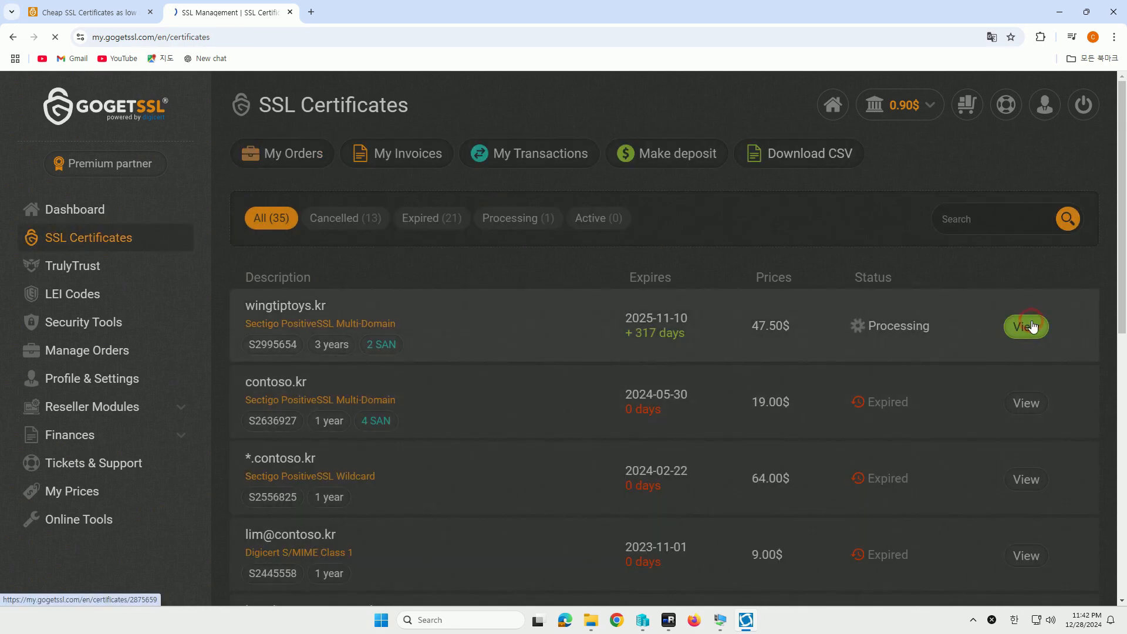
click(1026, 327)
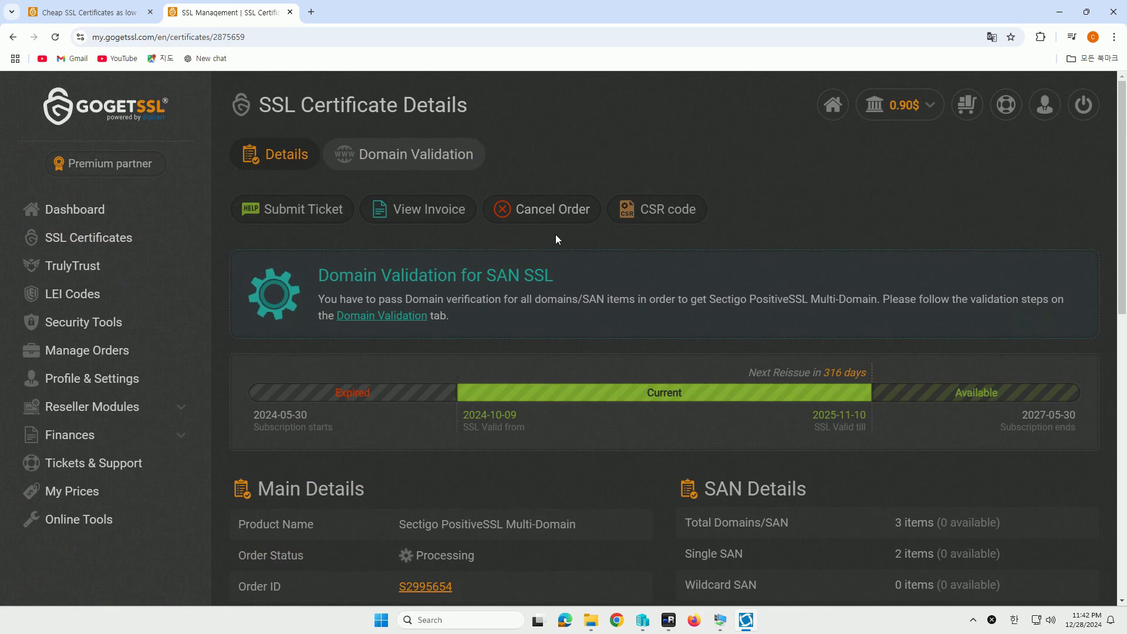
click(370, 155)
scroll(664, 357, down, 1)
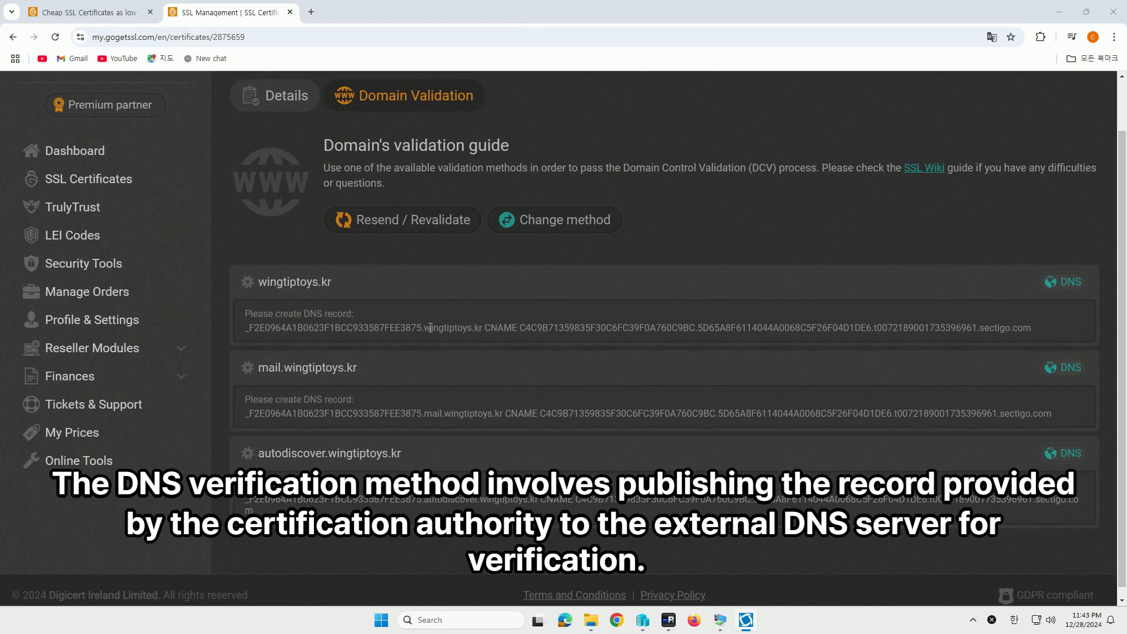
drag(422, 327, 238, 330)
key(ctrl+c)
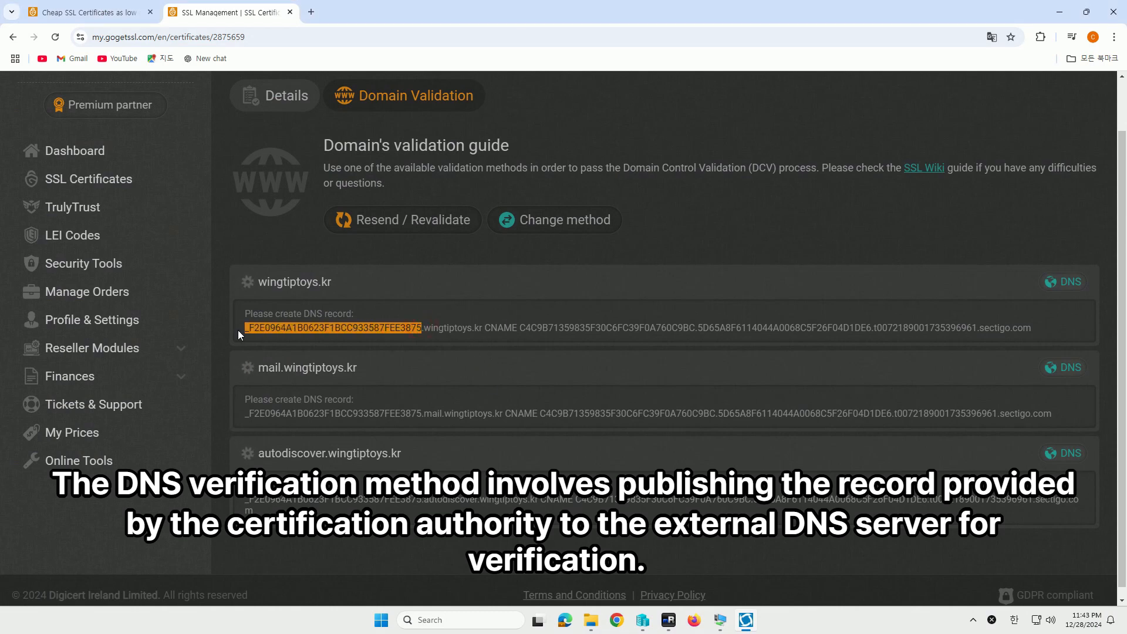
key(alt+Tab)
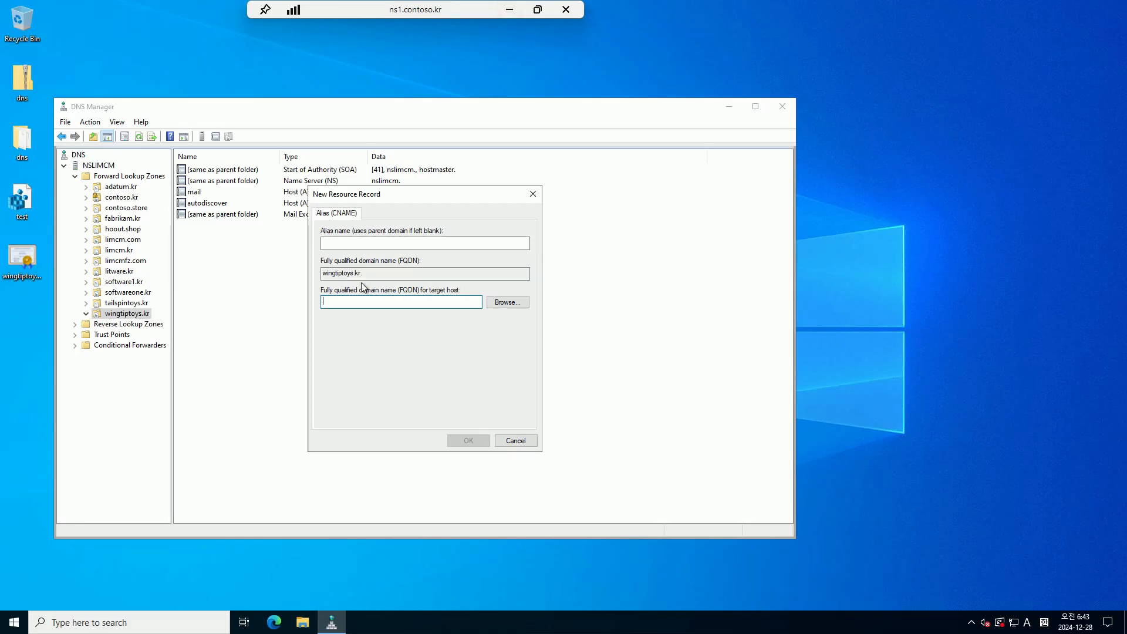
Set the copied record name as the alias of the new CNAME record
click(365, 300)
key(ctrl+v)
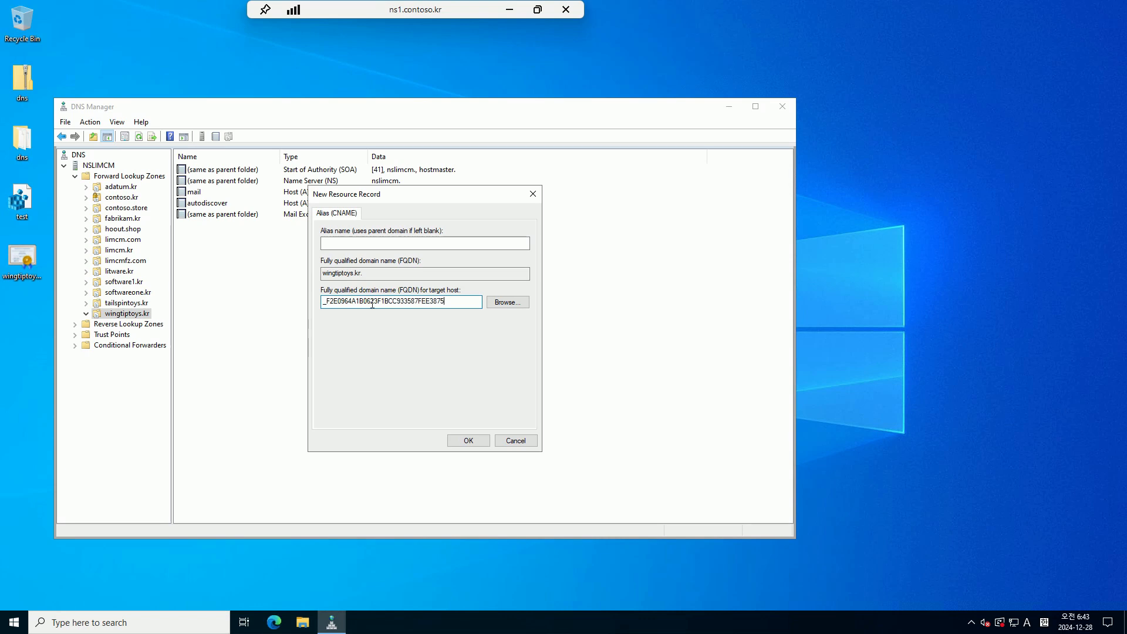
key(ctrl+a)
key(ctrl+x)
click(373, 244)
key(ctrl+v)
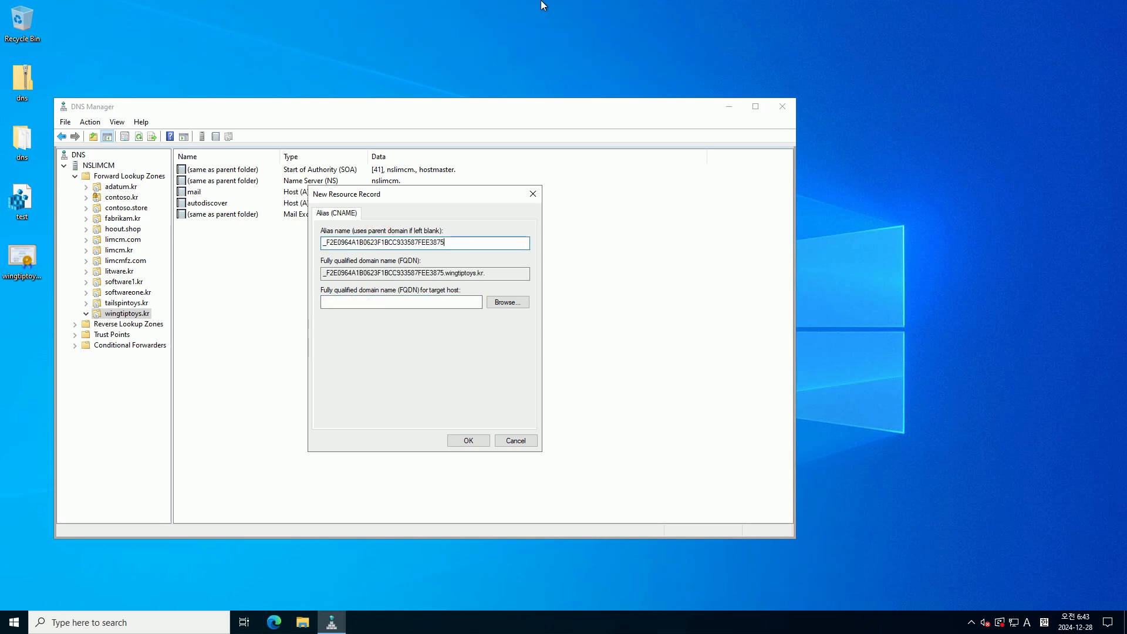
Paste the Sectigo CNAME target from GoGetSSL as target host and save the record
mouse_move(550, 10)
click(514, 10)
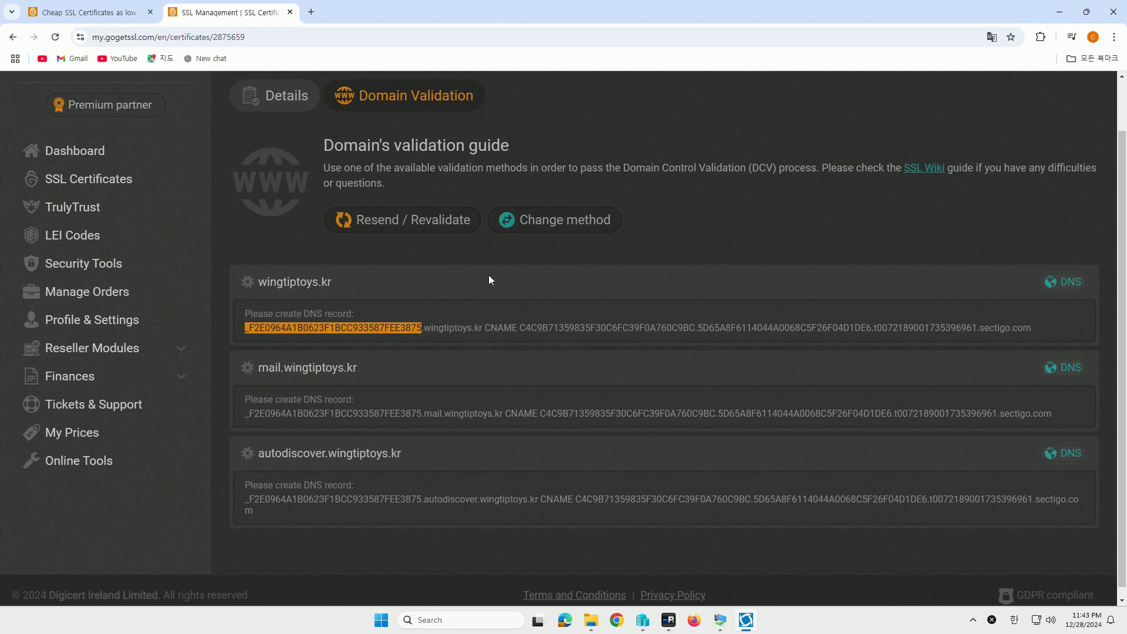
drag(519, 328, 1033, 337)
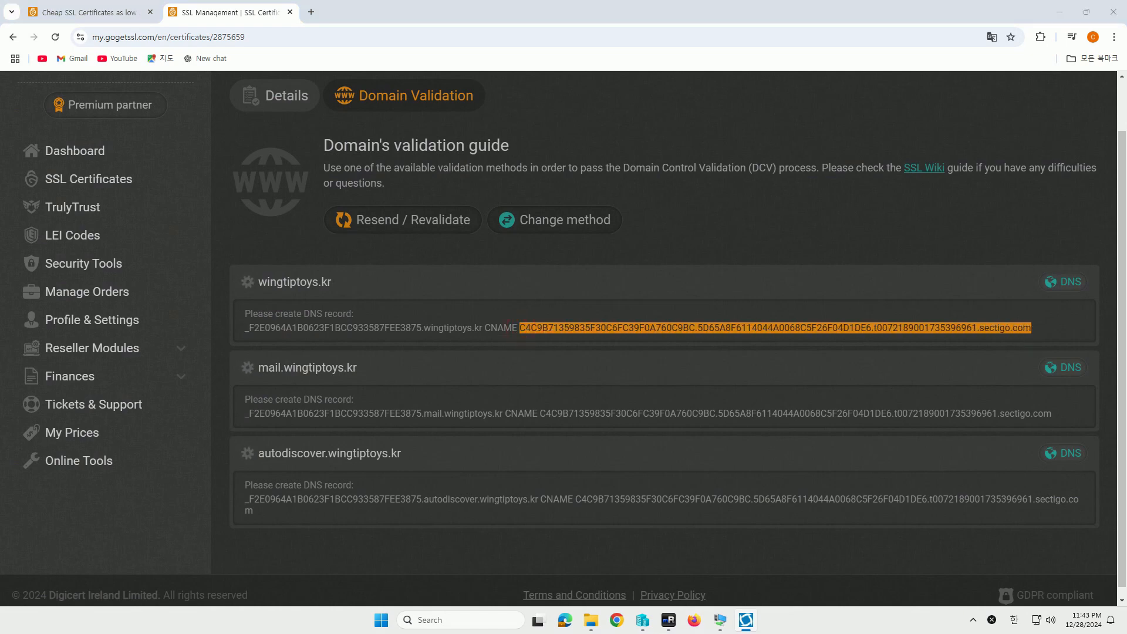
key(alt+Tab)
click(349, 301)
key(ctrl+v)
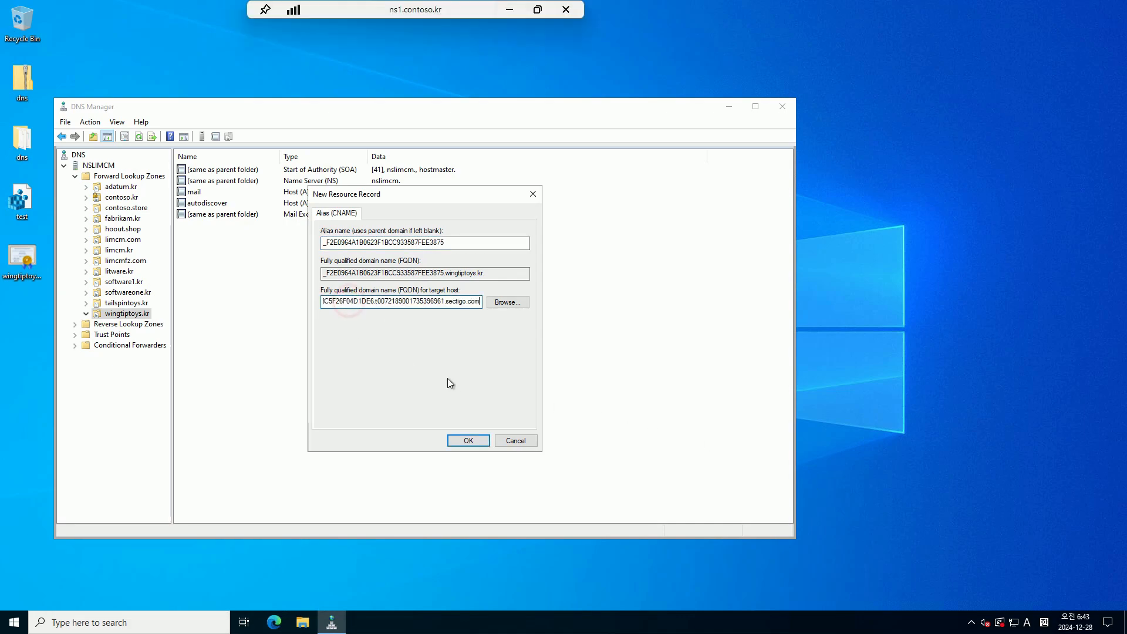
click(465, 434)
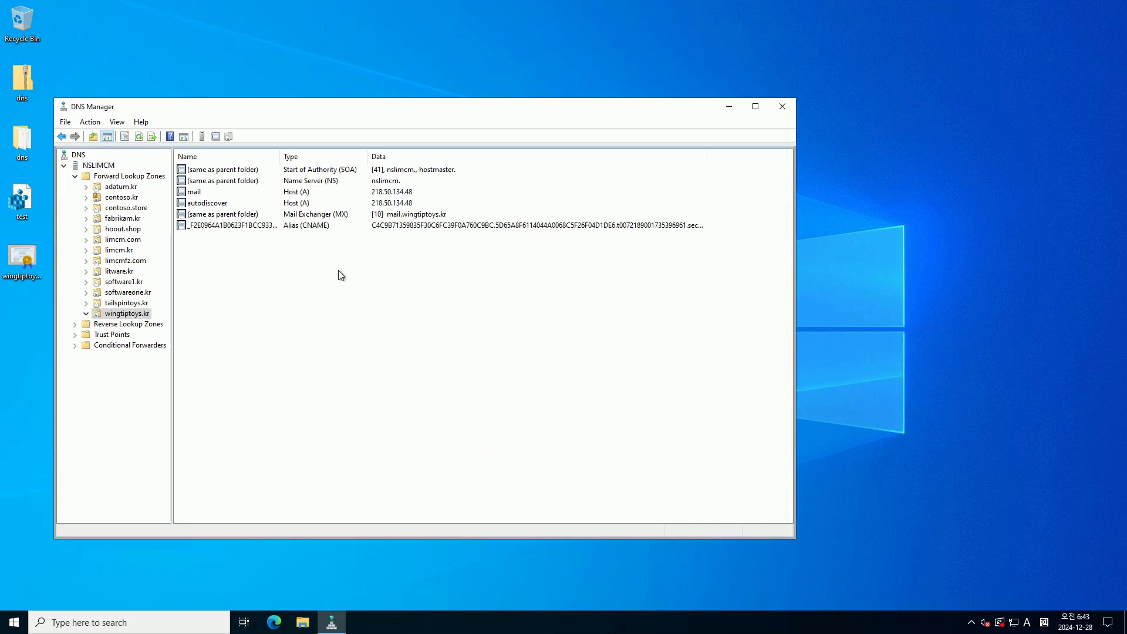
right_click(336, 268)
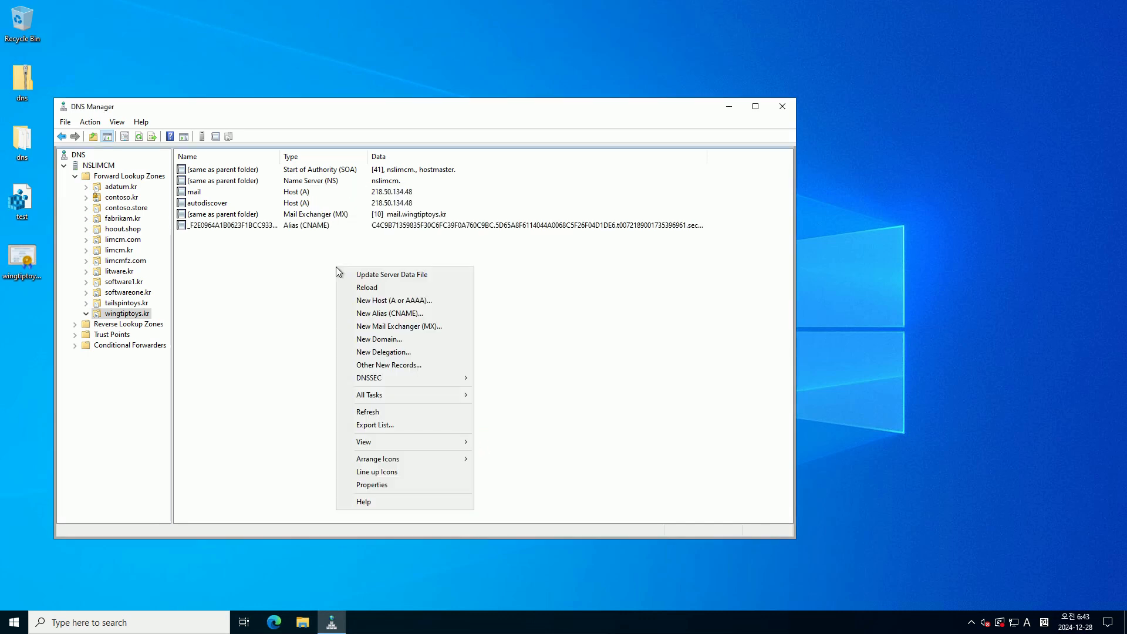
Create the mail.wingtiptoys.kr validation CNAME with its alias name and Sectigo target
click(376, 317)
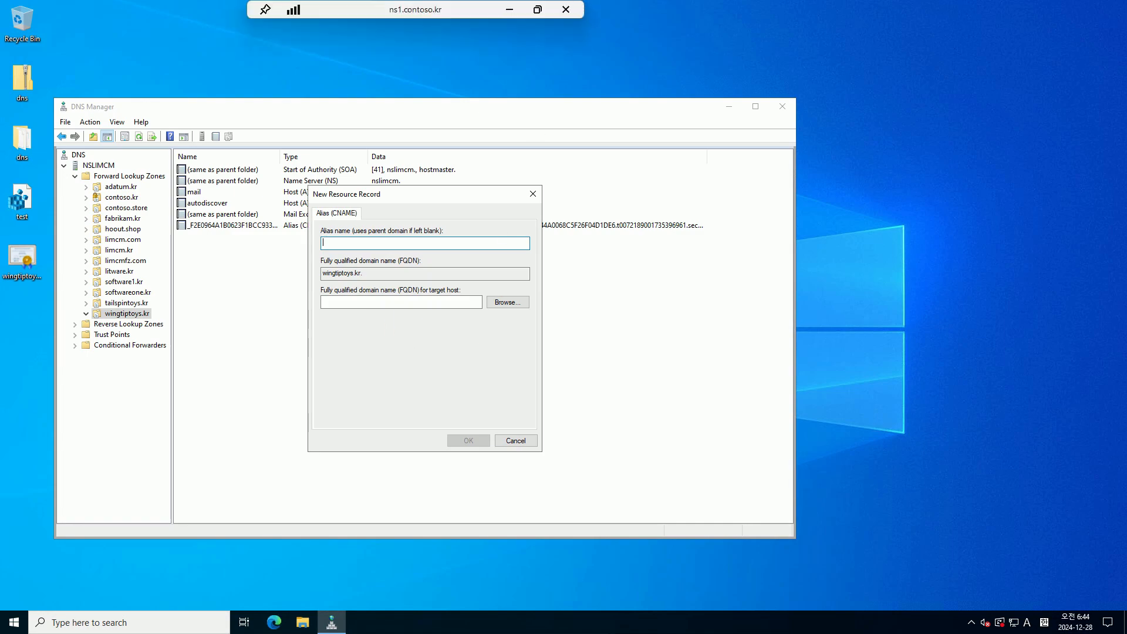
key(alt+Tab)
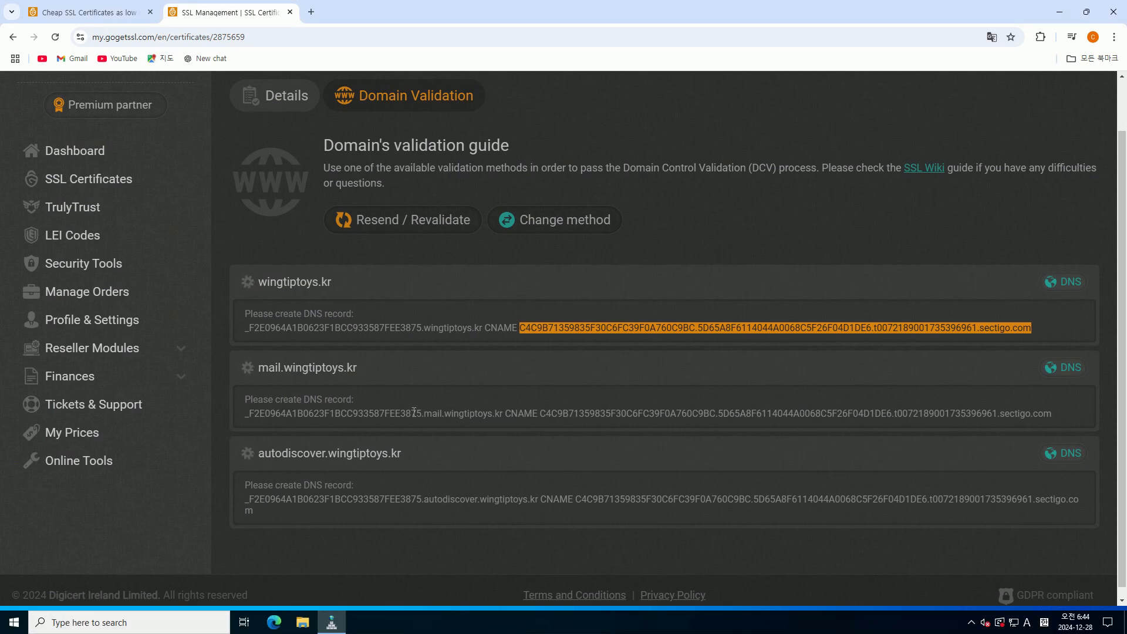
click(444, 412)
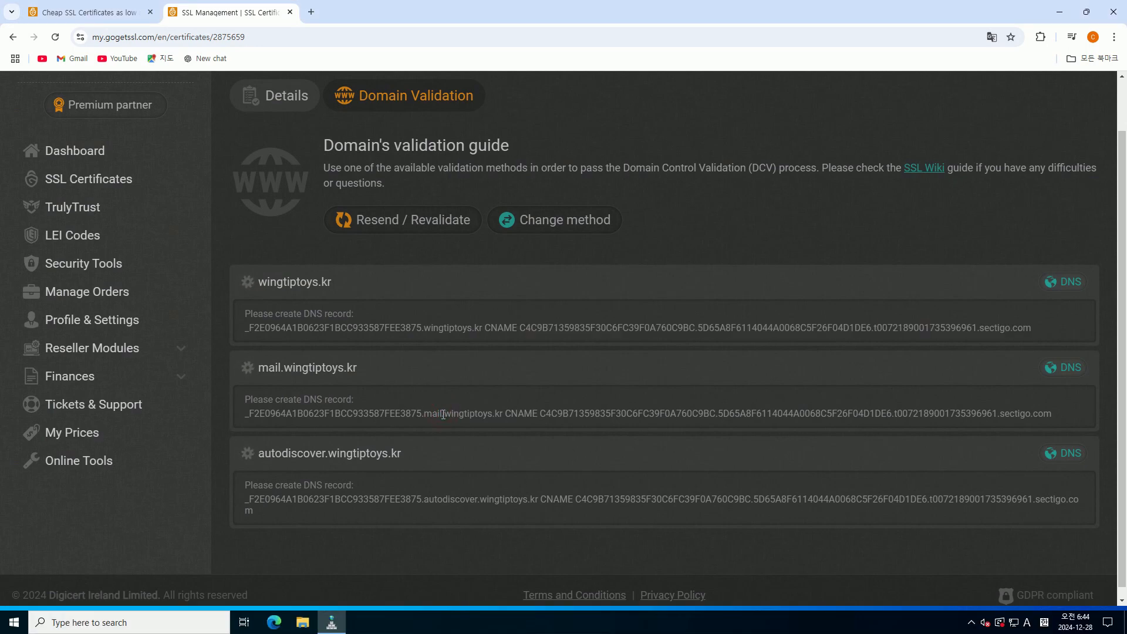
drag(442, 414, 244, 416)
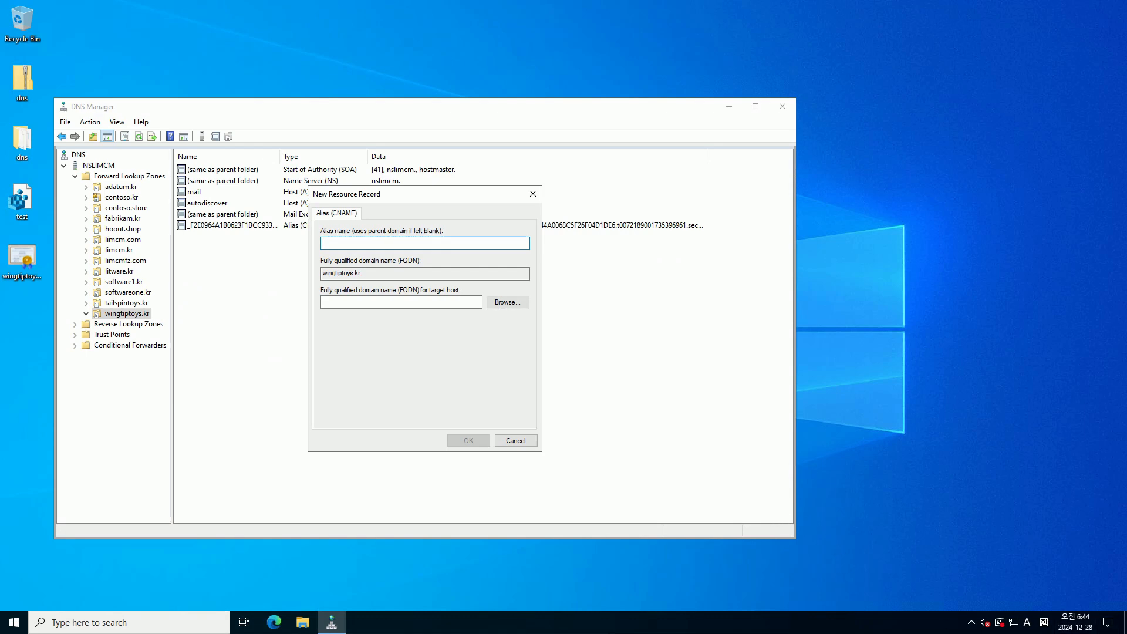
key(ctrl+v)
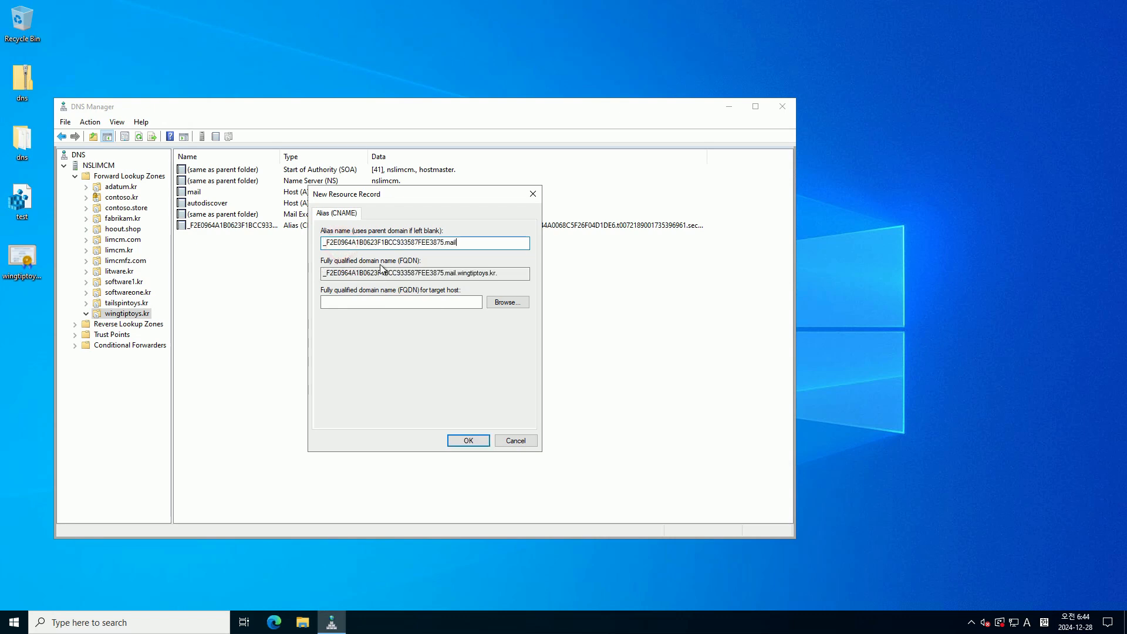
click(405, 301)
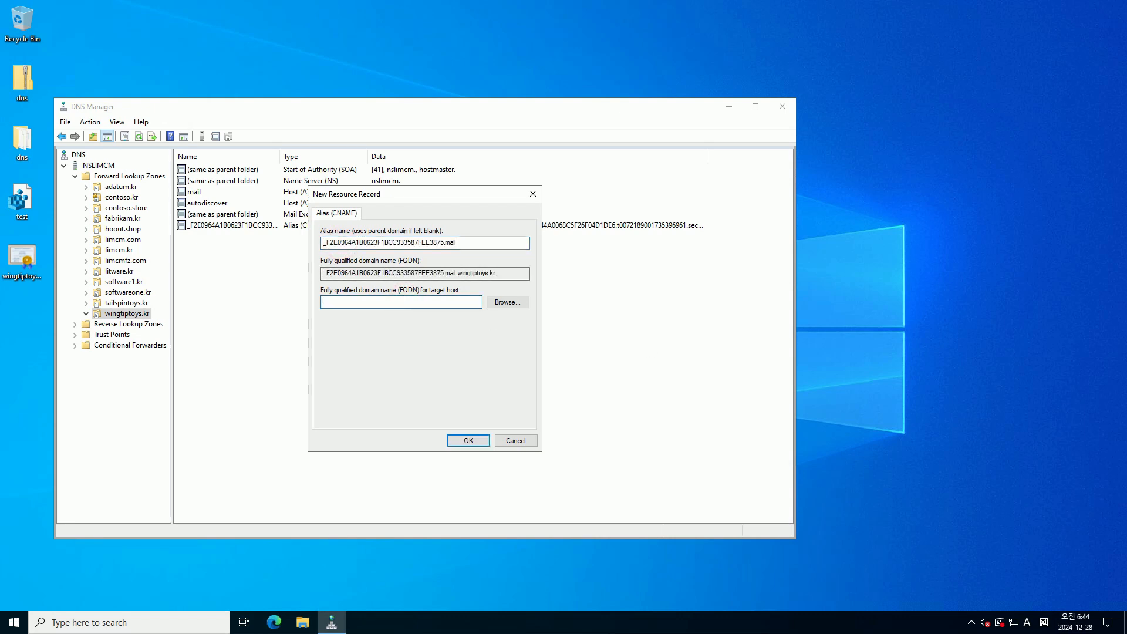
key(alt+Tab)
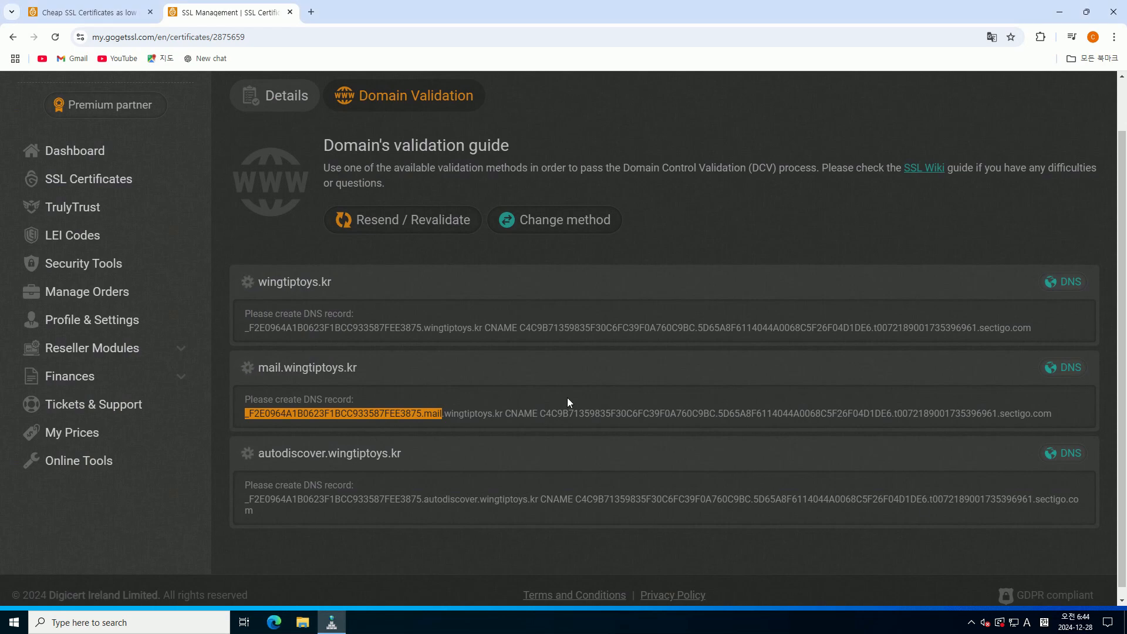
drag(539, 415, 1064, 422)
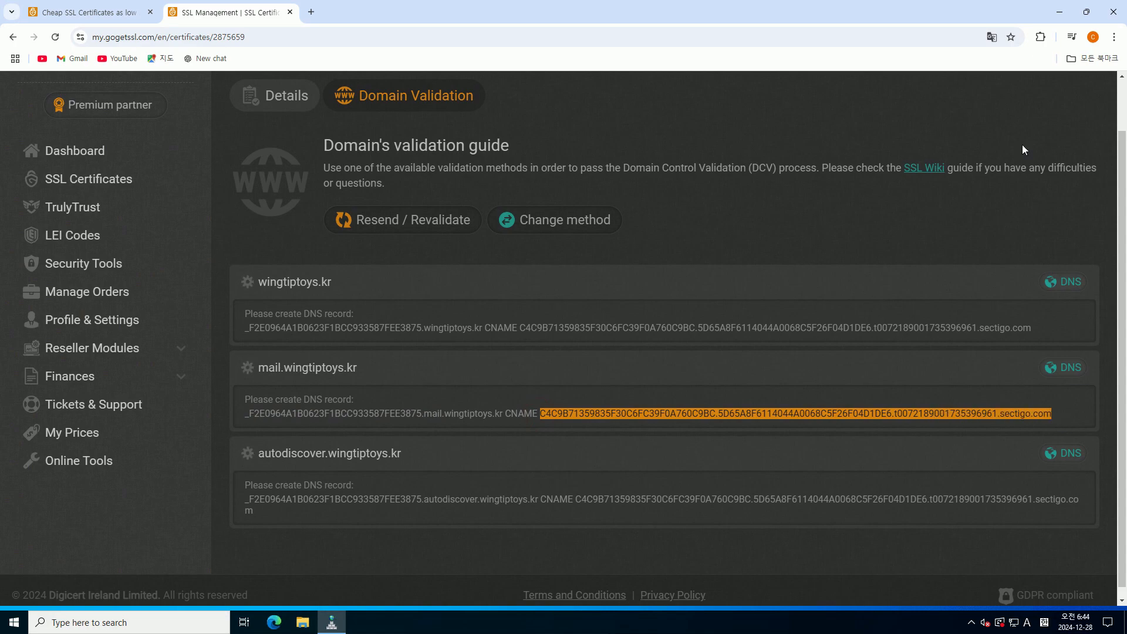
click(1059, 11)
click(418, 302)
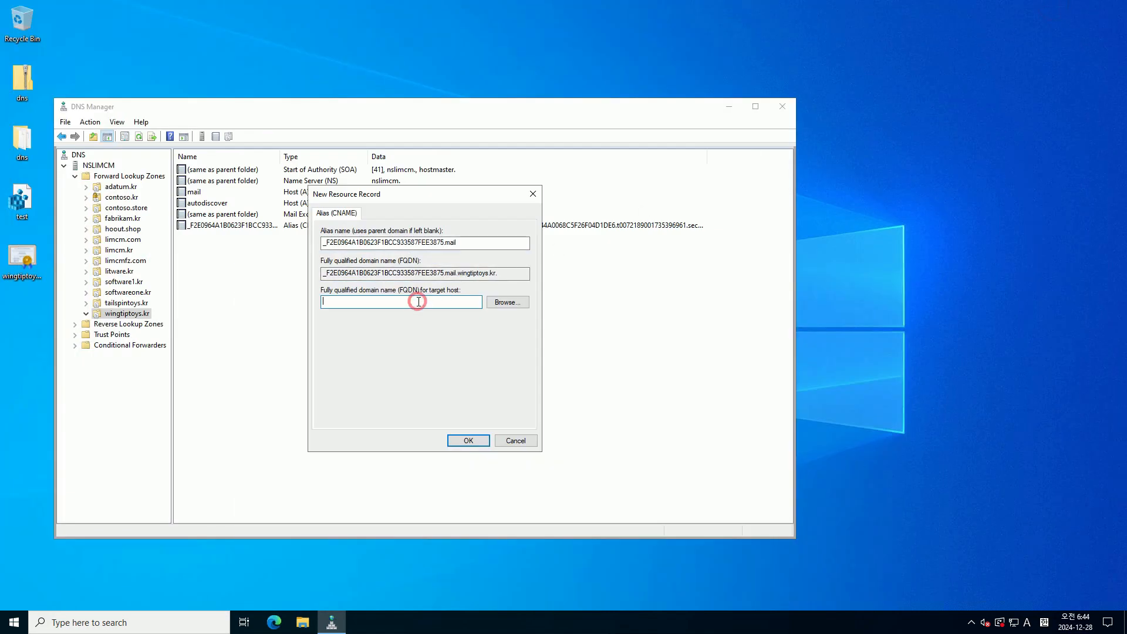
key(ctrl+v)
click(468, 441)
Start another alias record and select the autodiscover record's alias name in GoGetSSL
right_click(409, 308)
key(a)
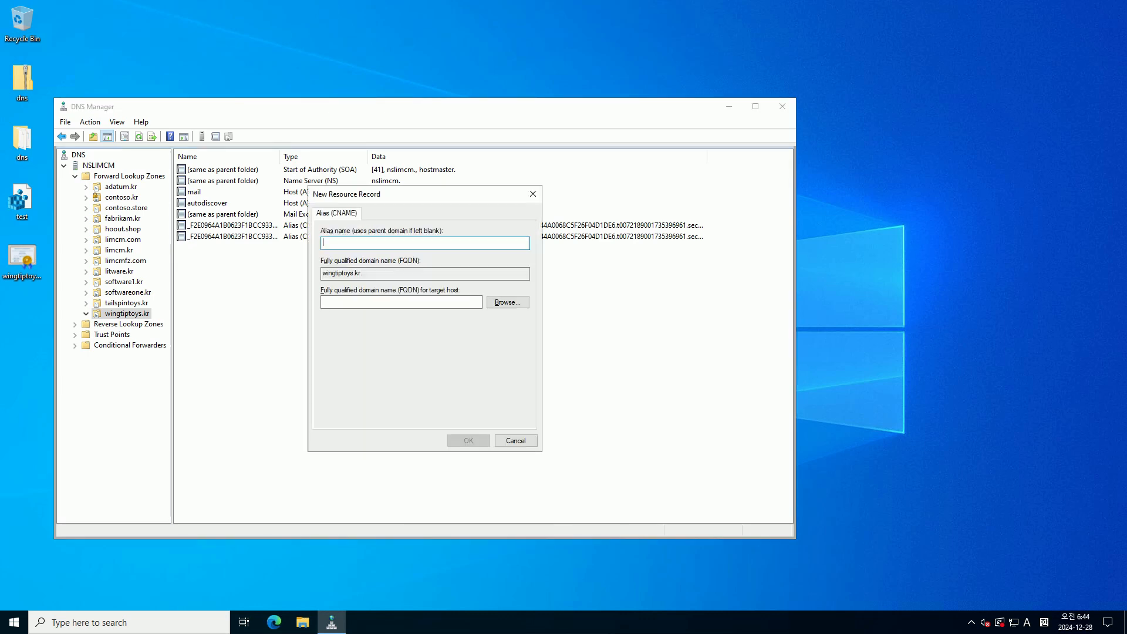
key(alt+Tab)
click(579, 472)
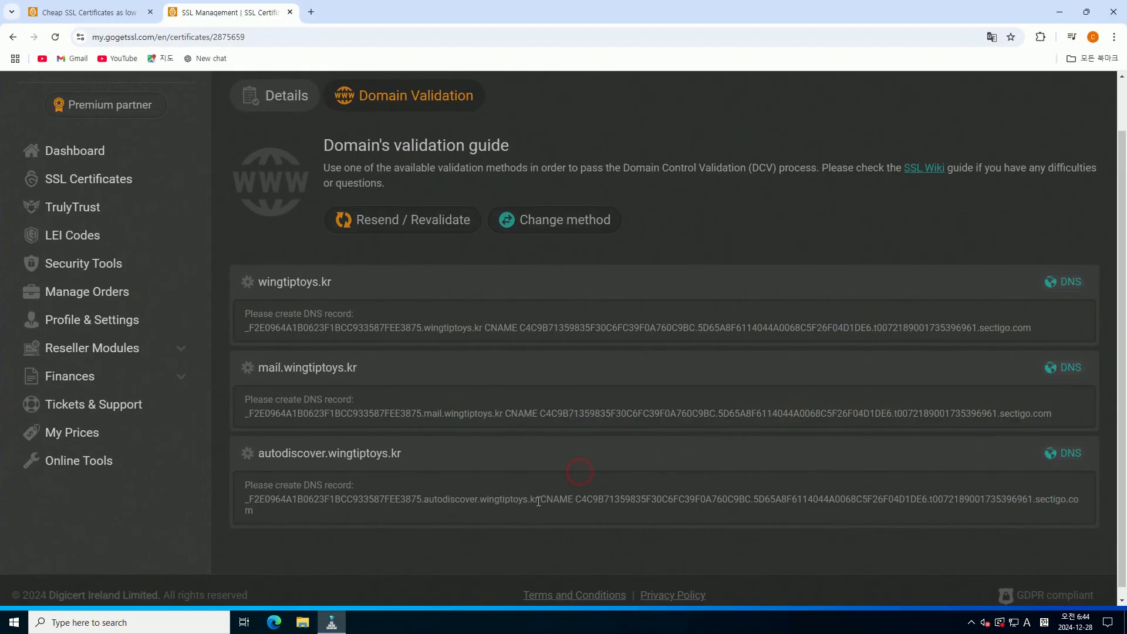
drag(478, 500, 238, 492)
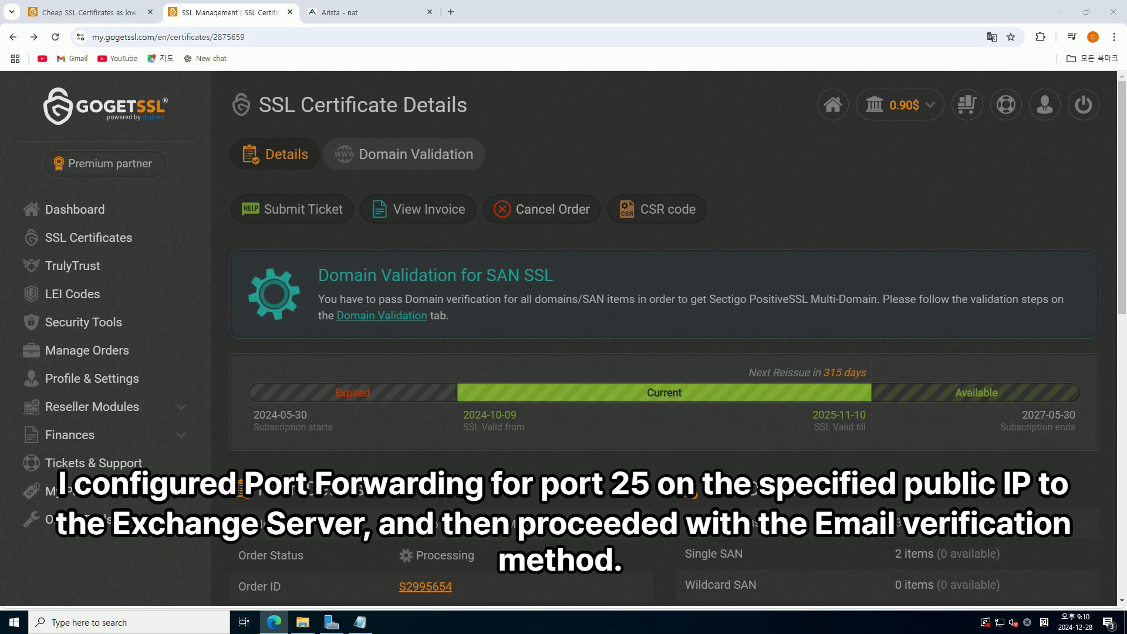
Open the Domain Validation tab and bring up the Change method options
scroll(358, 289, down, 3)
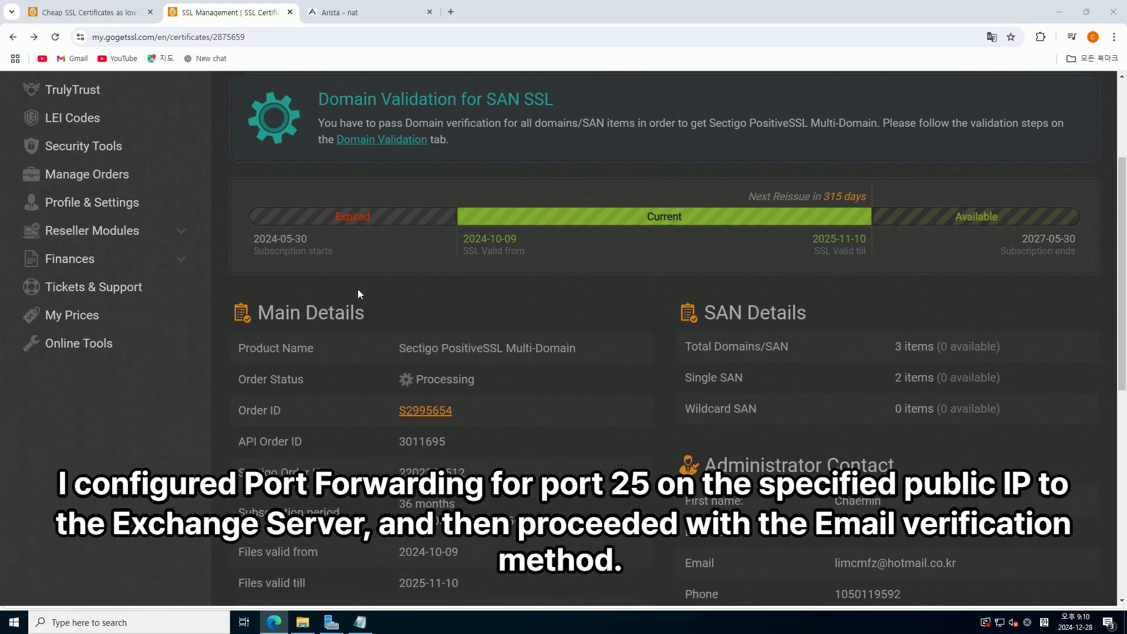
scroll(314, 273, up, 3)
click(406, 154)
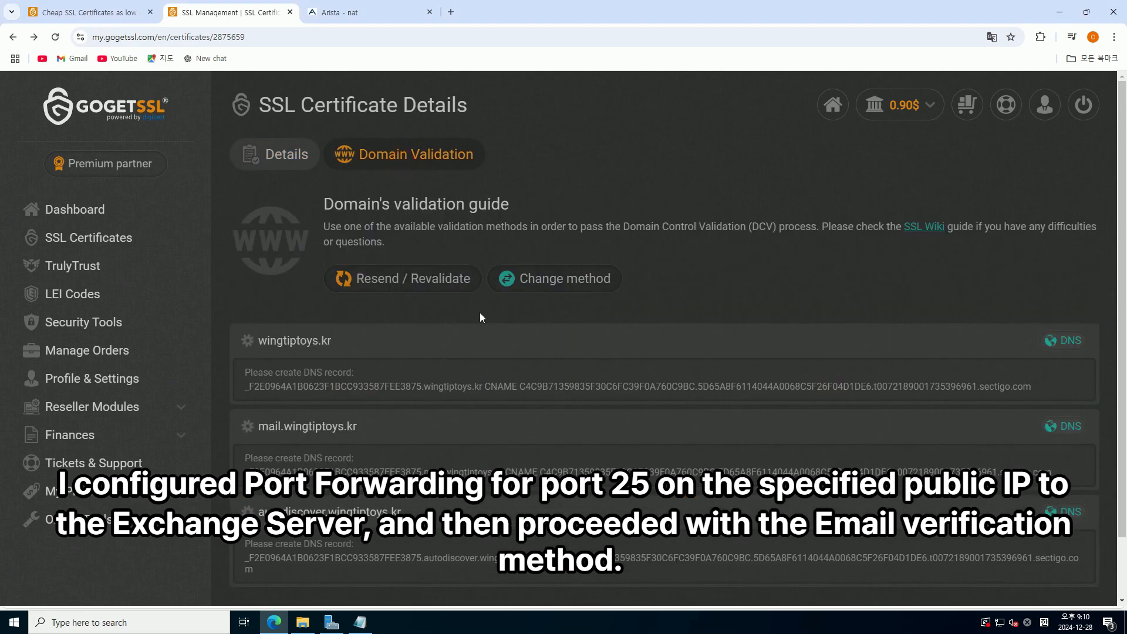
click(593, 287)
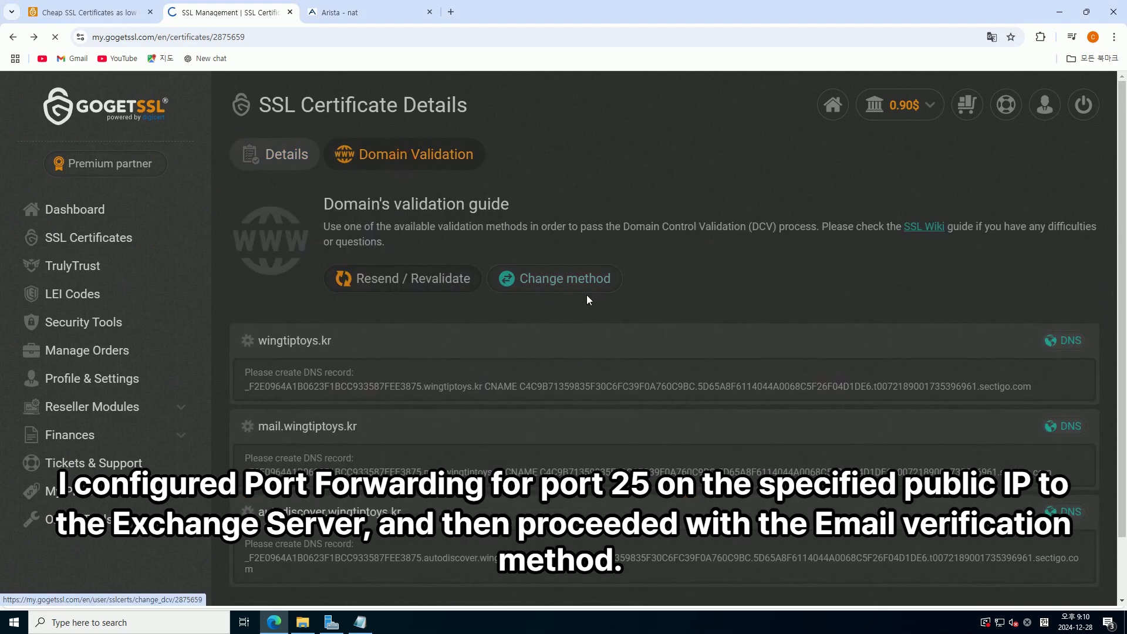
Use email validation with the wingtiptoys.kr admin approver for all, mail and autodiscover domains
click(766, 259)
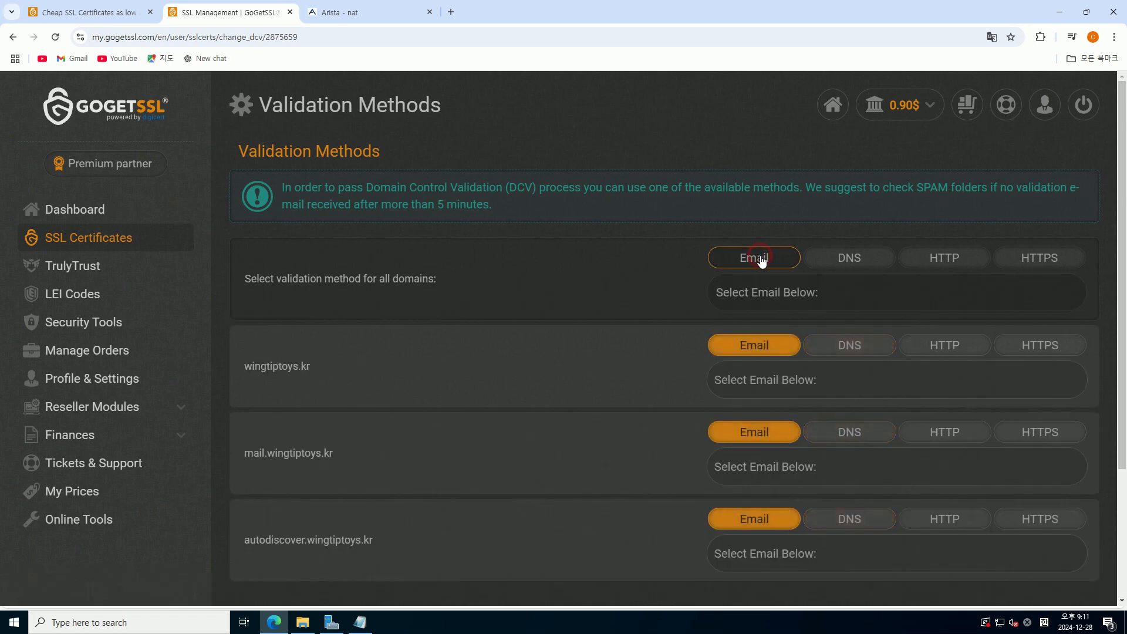
click(802, 302)
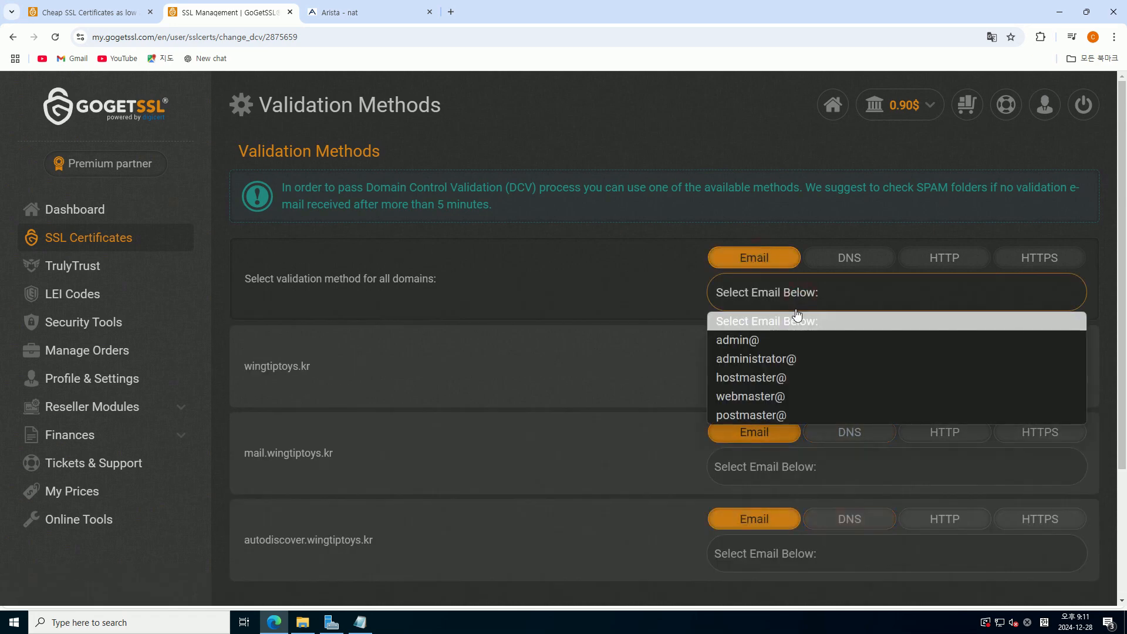
click(782, 339)
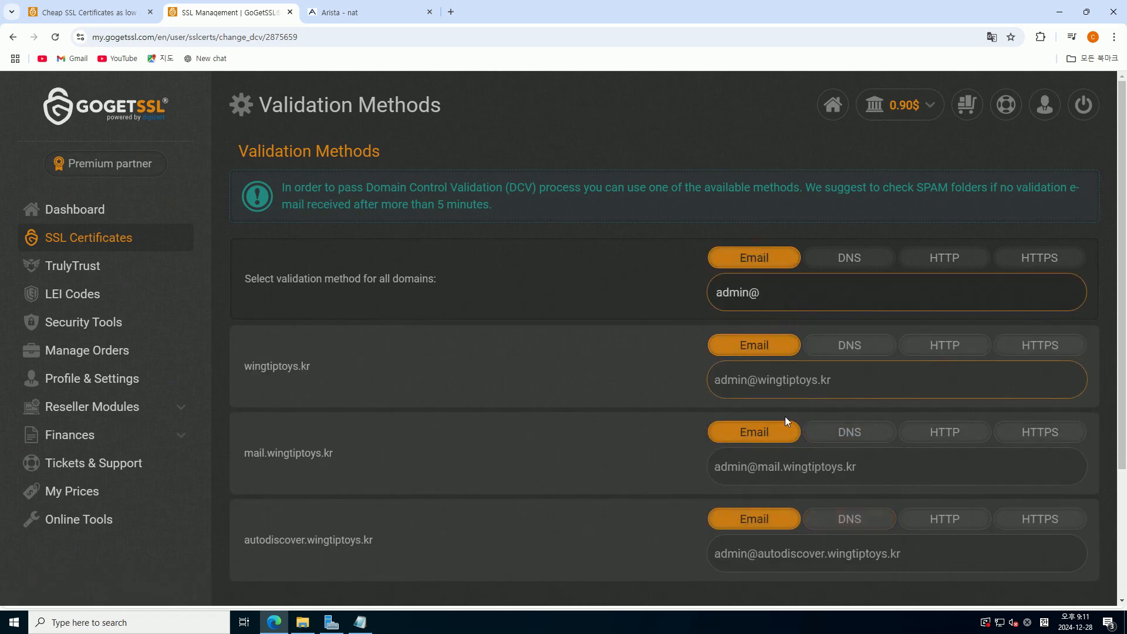
click(783, 466)
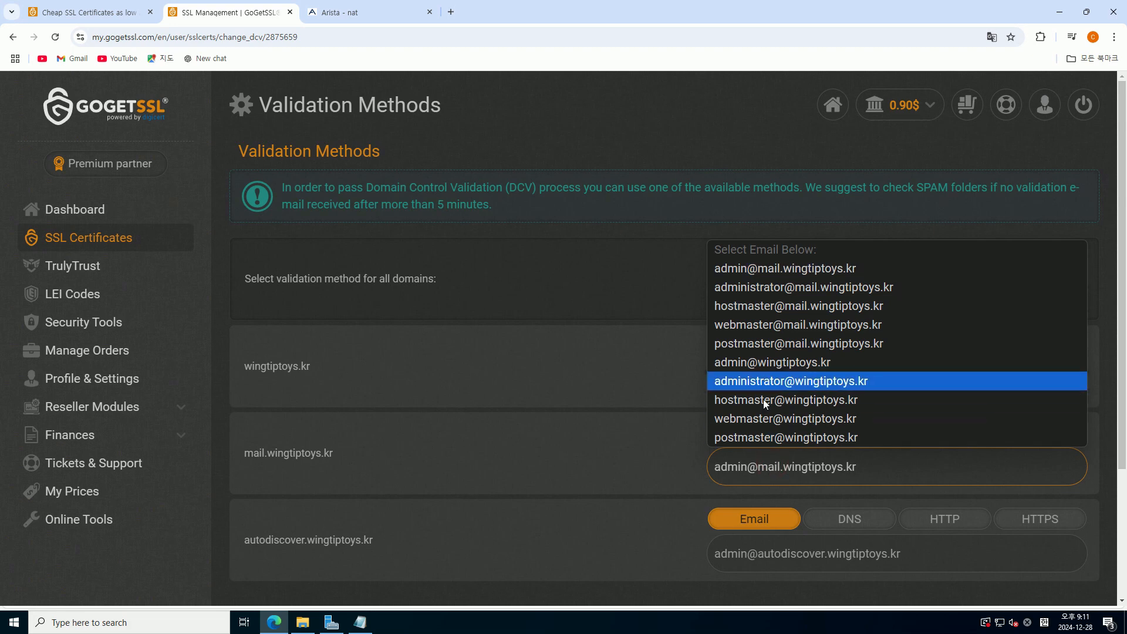
click(761, 362)
click(822, 555)
click(776, 446)
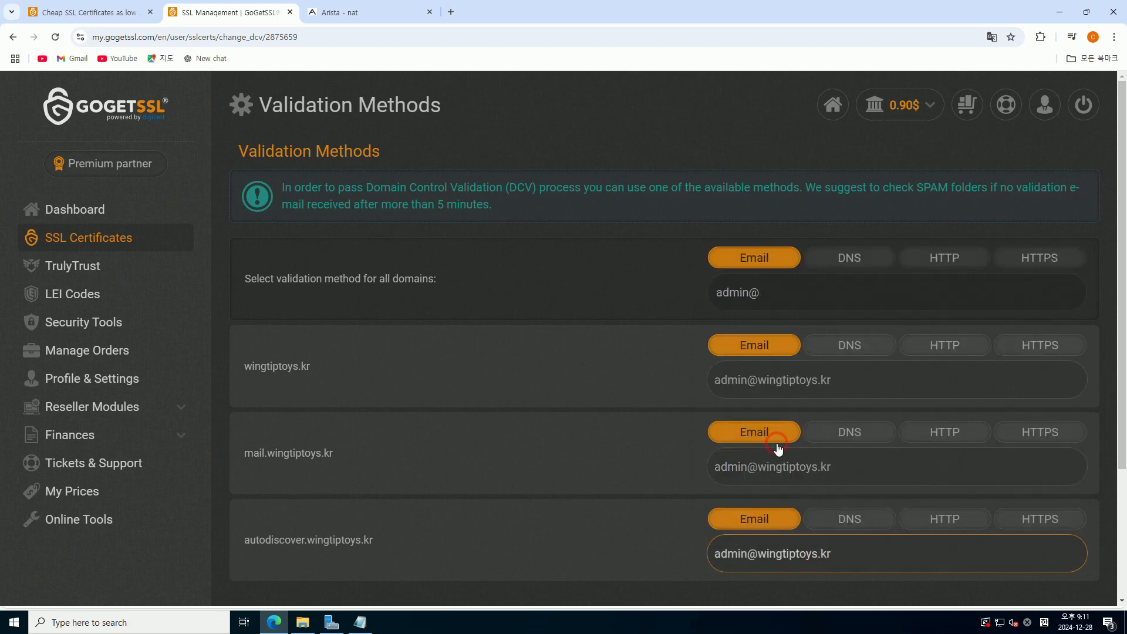
scroll(589, 431, down, 2)
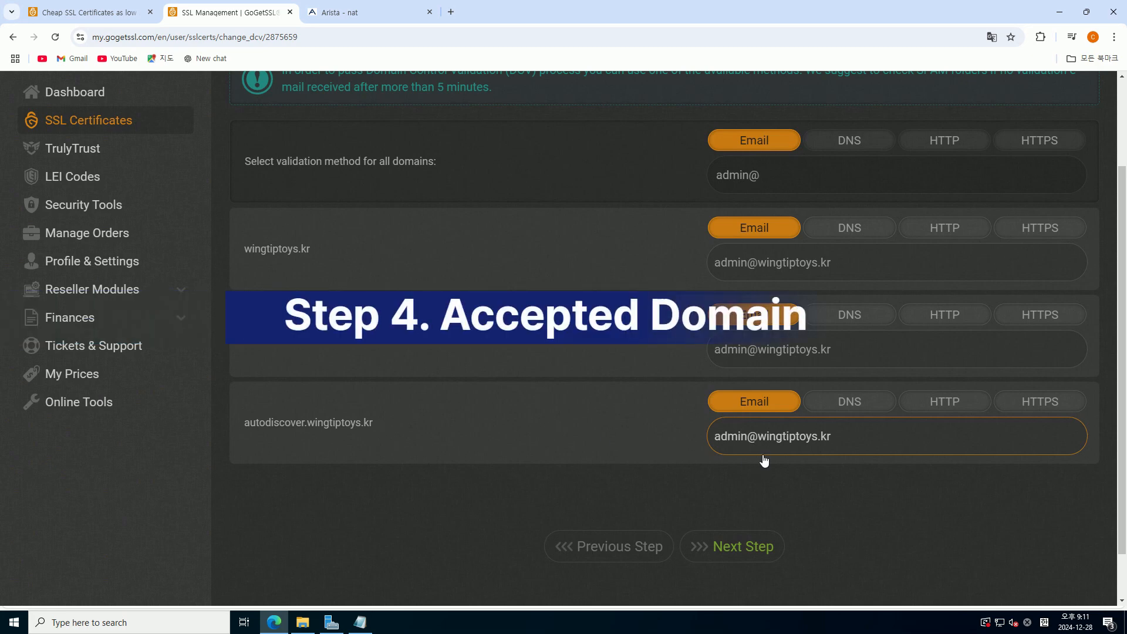
scroll(698, 516, up, 2)
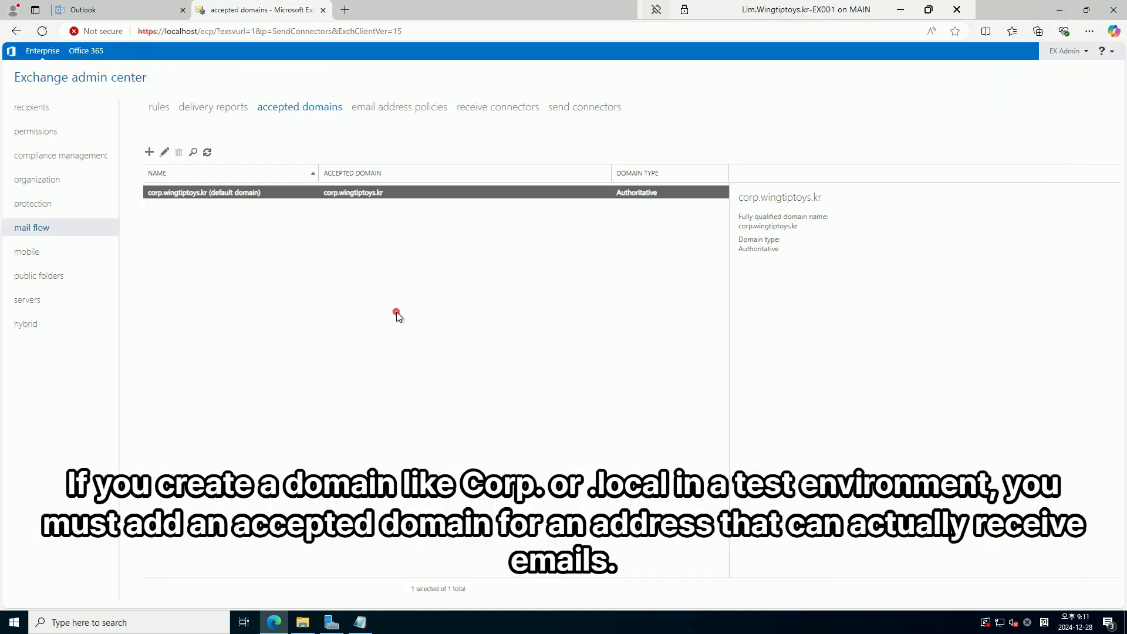
Add accepted domain wingtiptoys.kr, using it as both name and domain, kept Authoritative
click(150, 154)
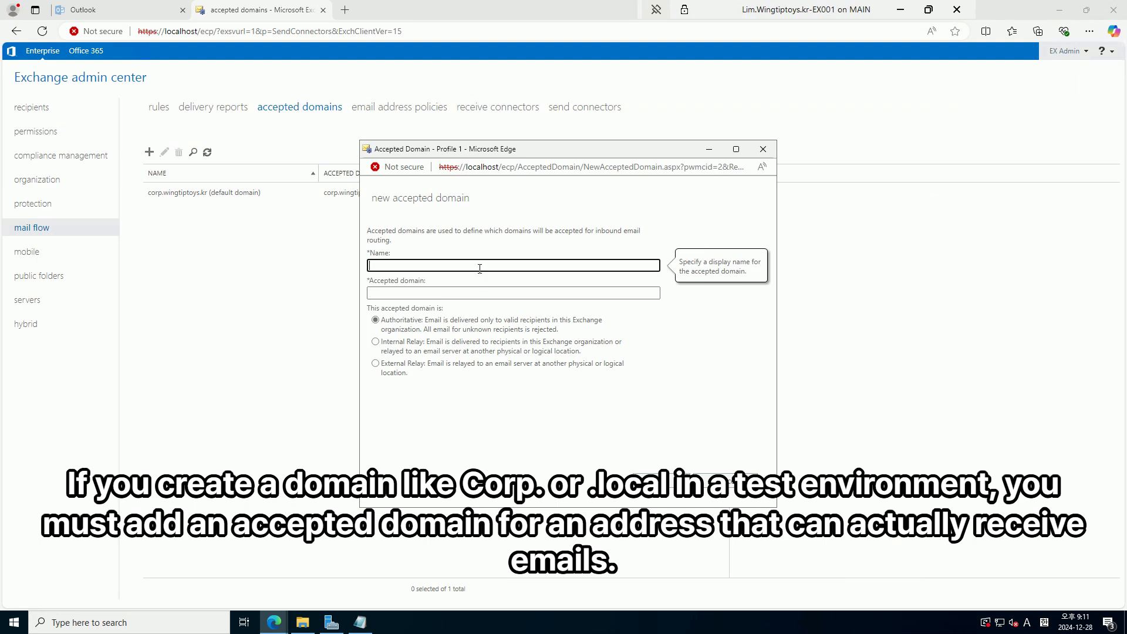
click(479, 268)
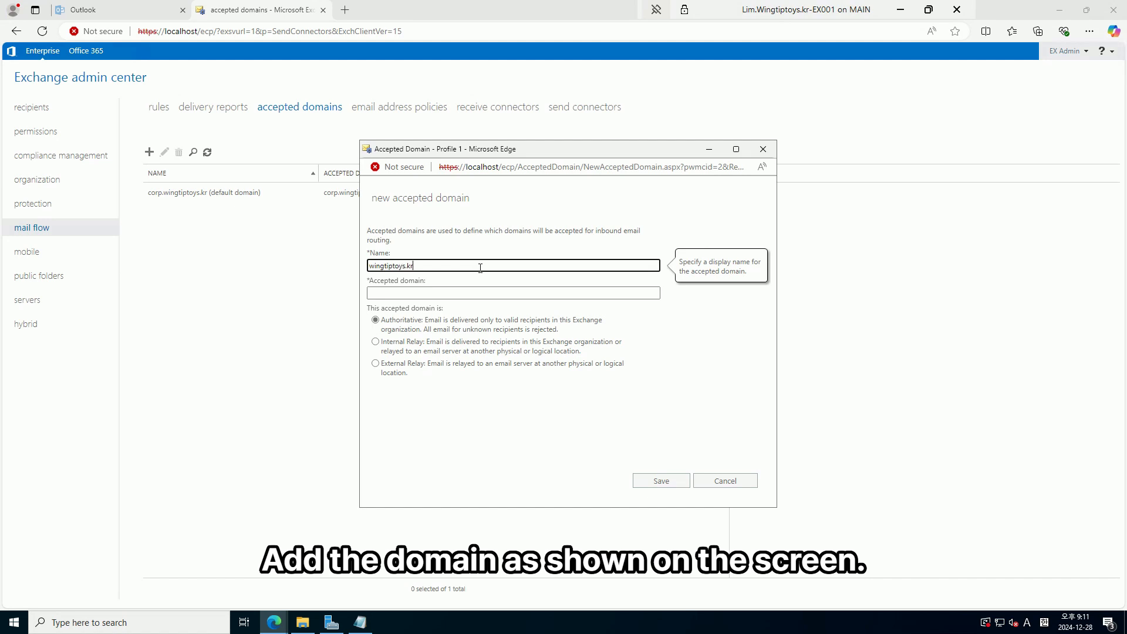
key(Tab)
click(478, 266)
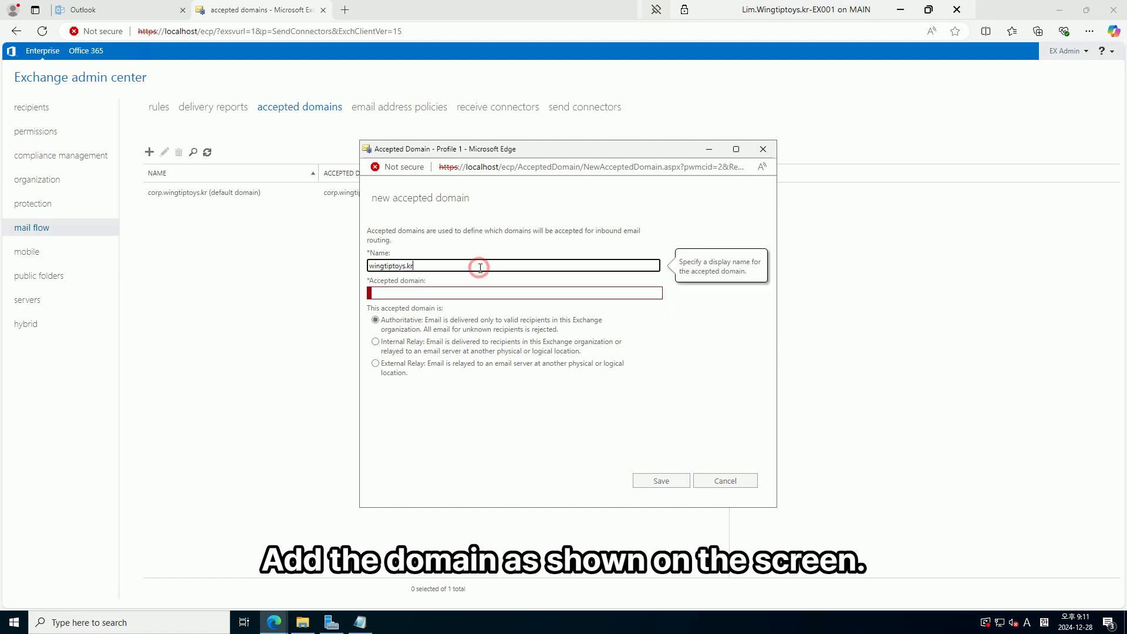
key(ctrl+a)
key(ctrl+c)
click(452, 294)
key(ctrl+v)
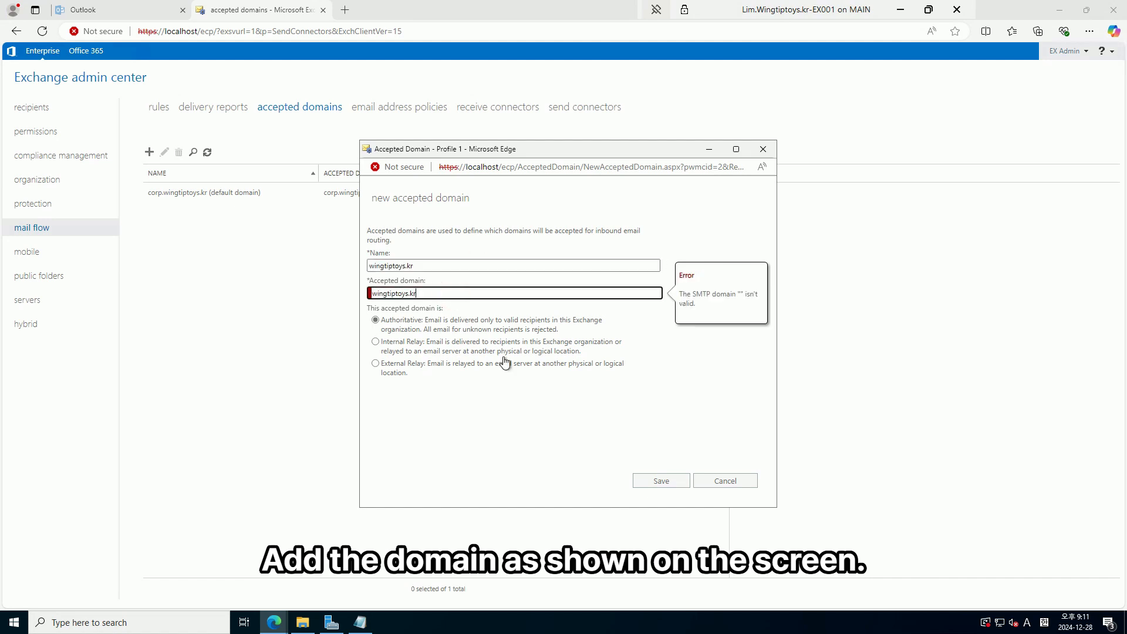
click(659, 482)
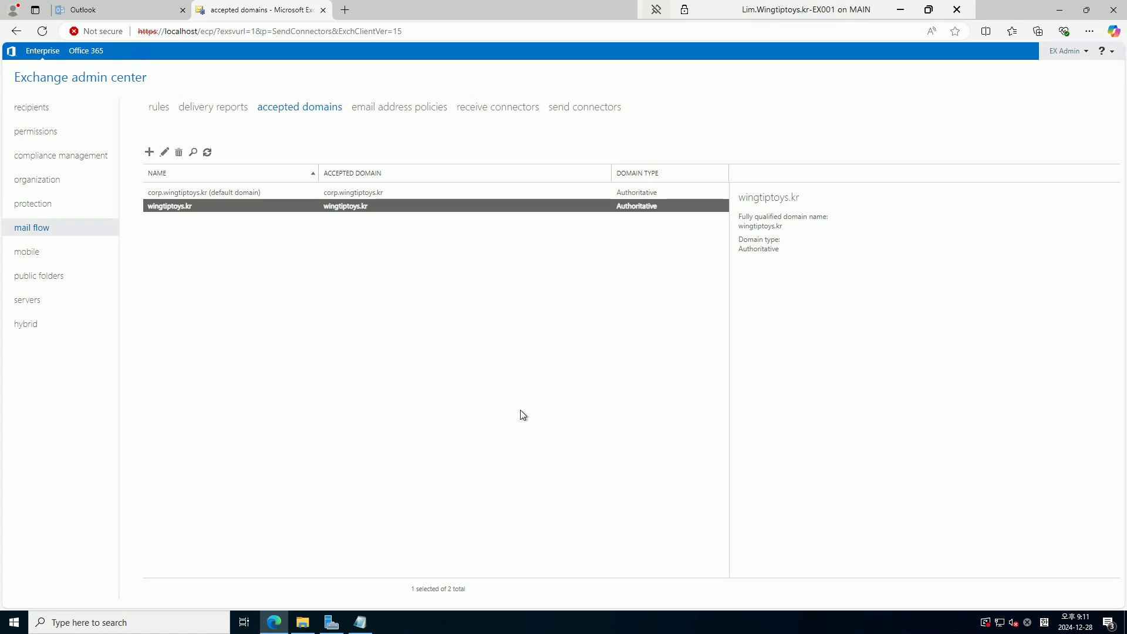
Start a new user mailbox with alias admin, created for a new user account
click(29, 110)
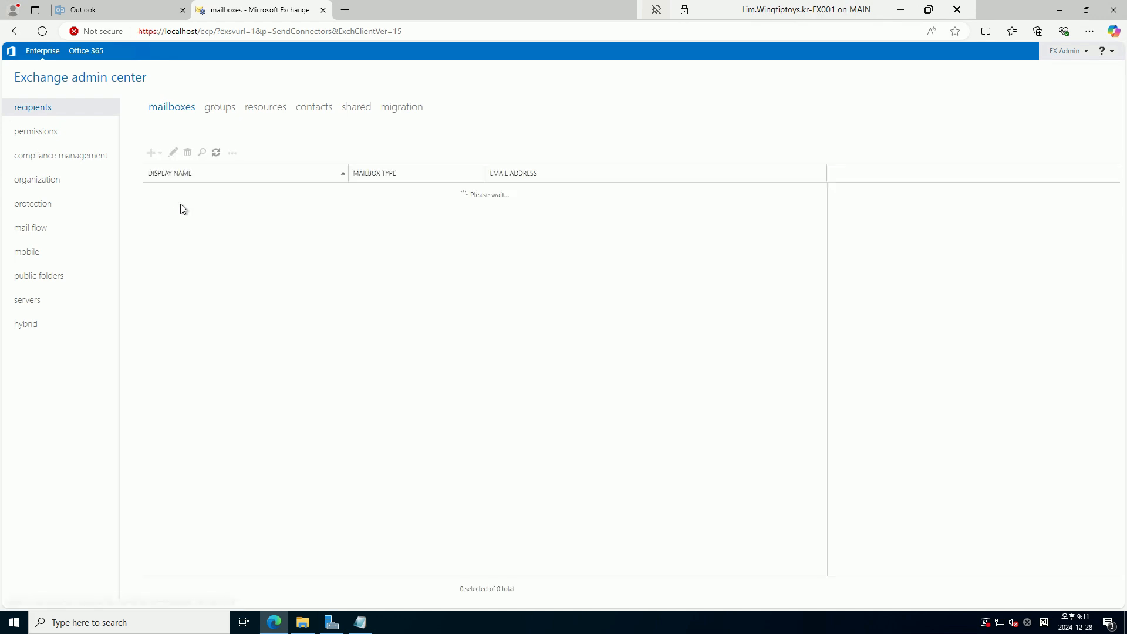
click(156, 154)
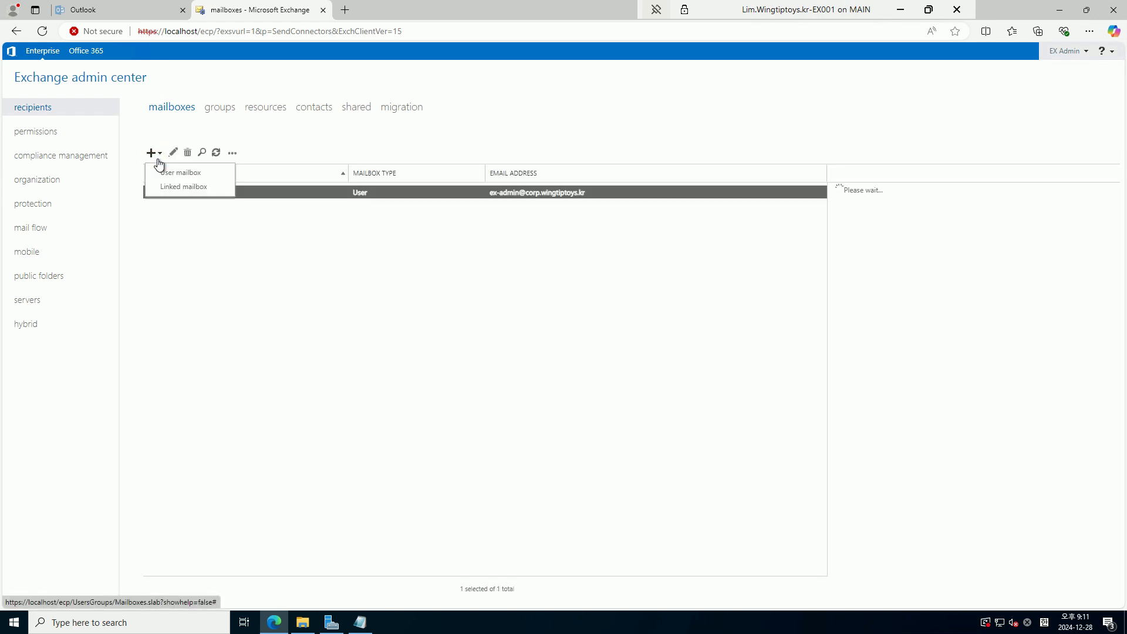
click(196, 174)
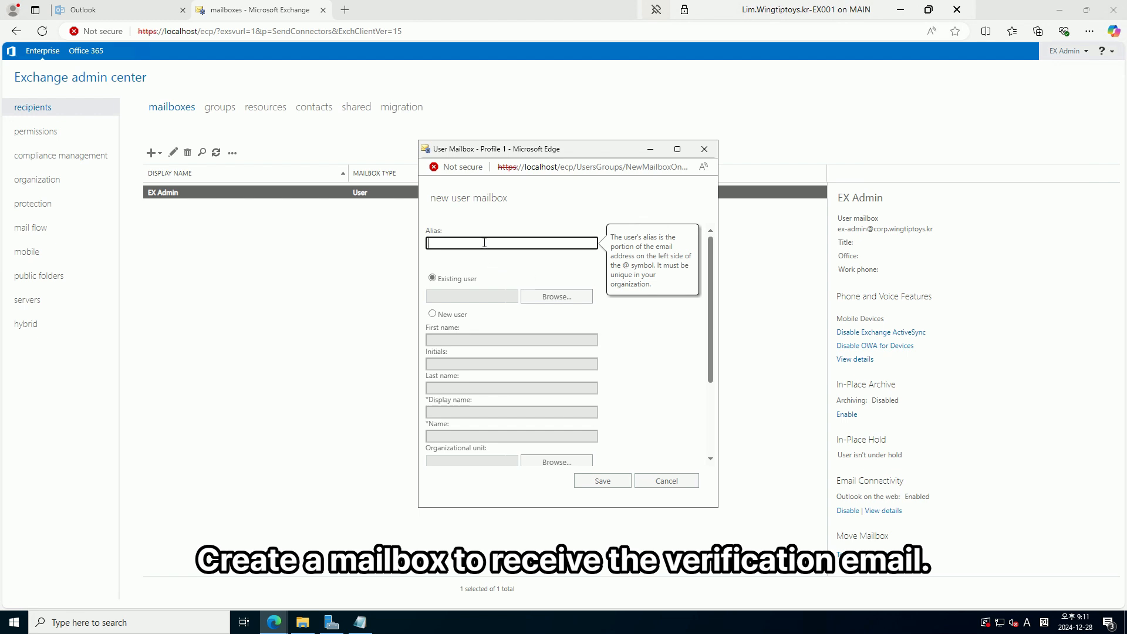
click(485, 242)
click(455, 316)
click(461, 340)
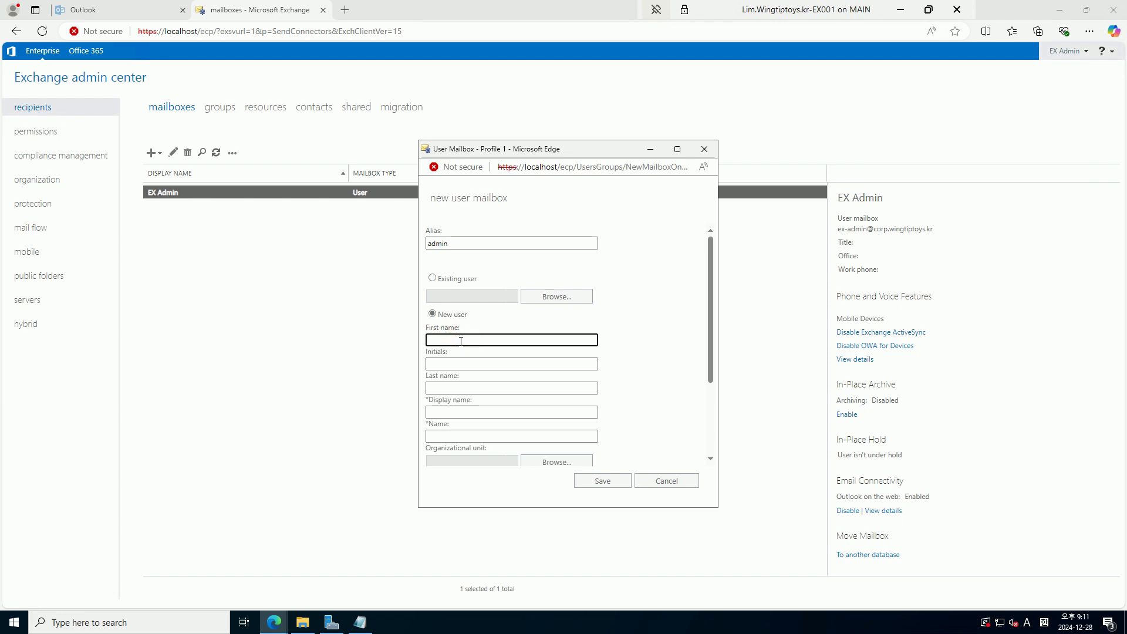
key(Tab)
key(Tab)
key(Tab)
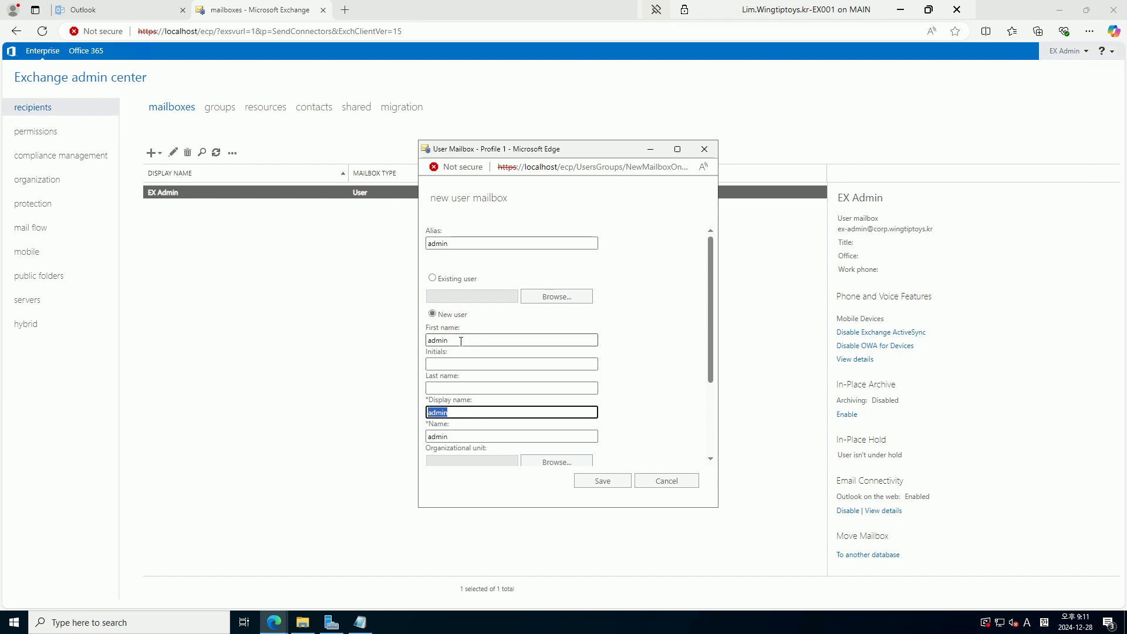
scroll(467, 359, down, 2)
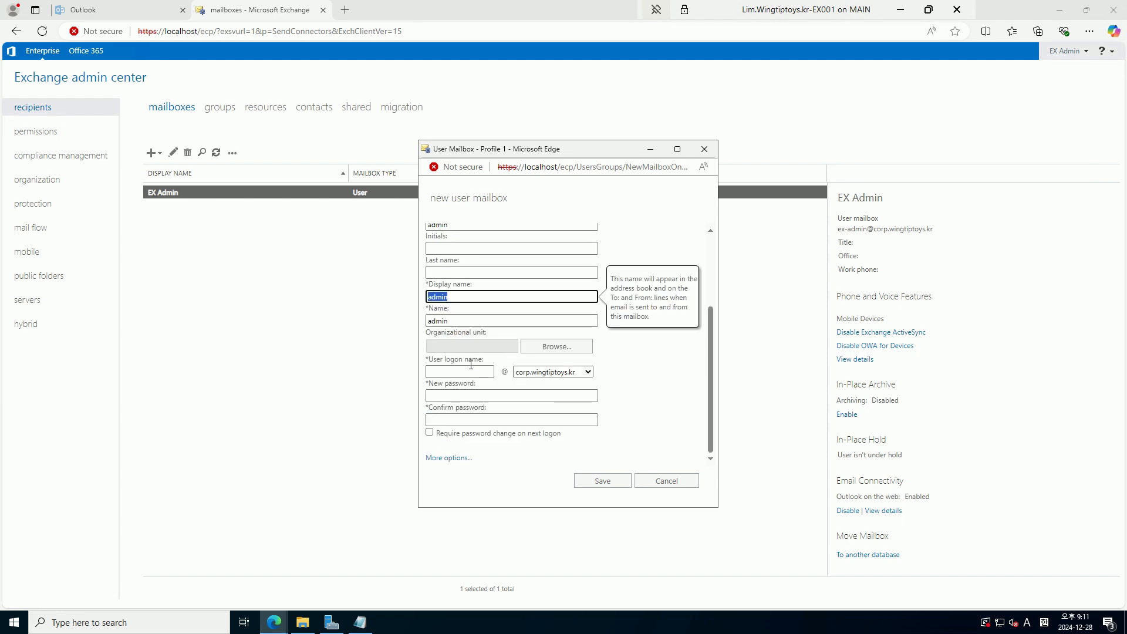
Place the account in the Admin OU with logon name admin on wingtiptoys.kr
click(558, 347)
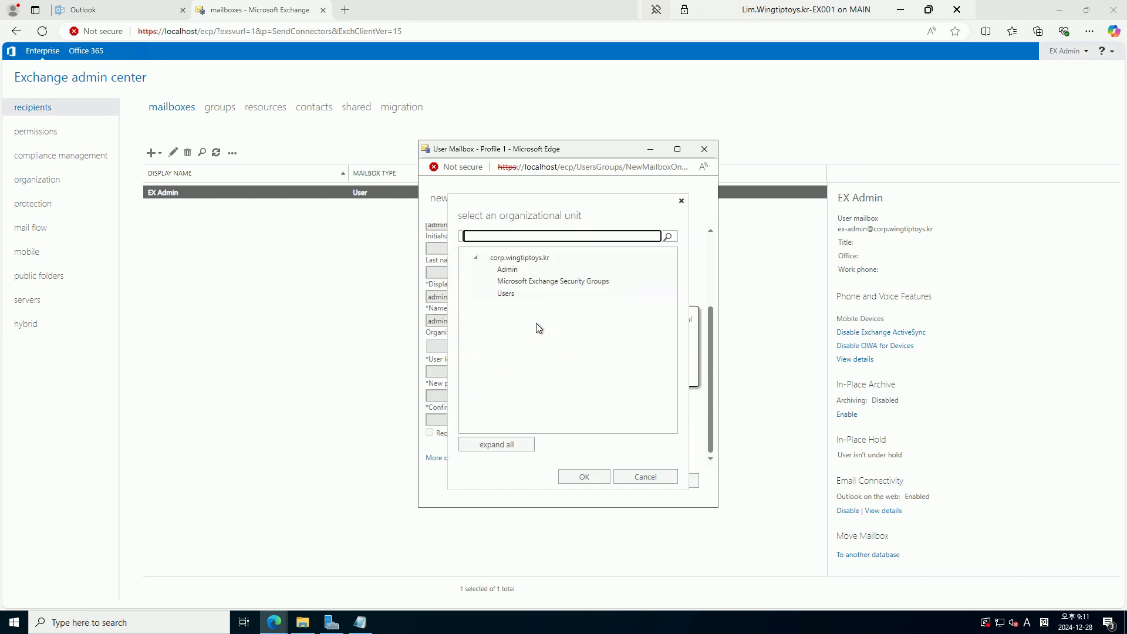
click(505, 269)
click(585, 477)
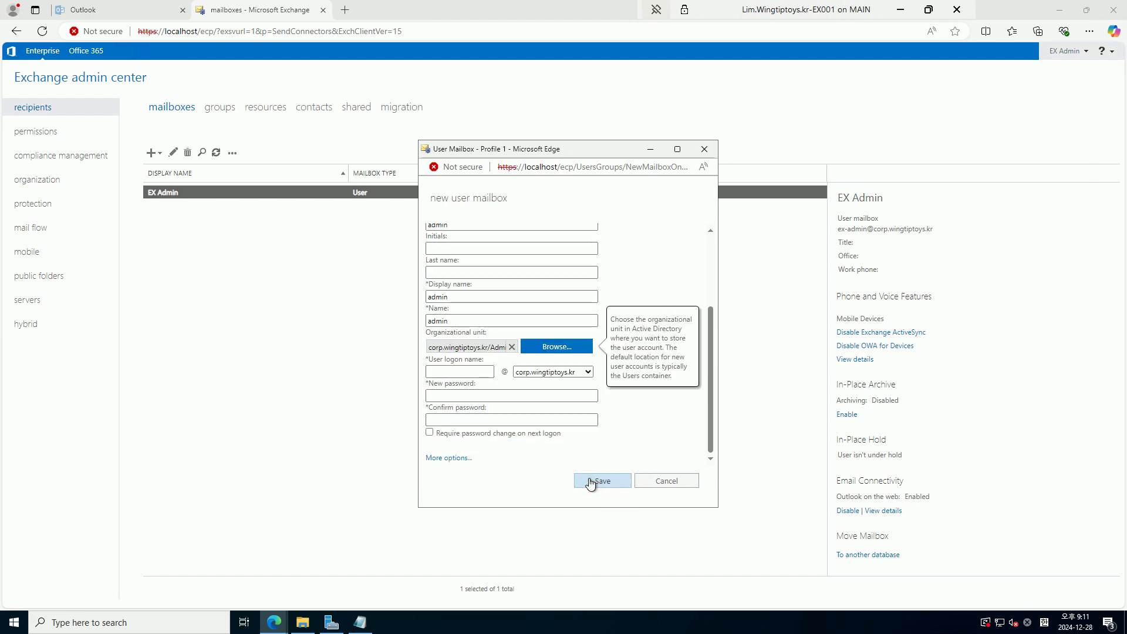
click(545, 376)
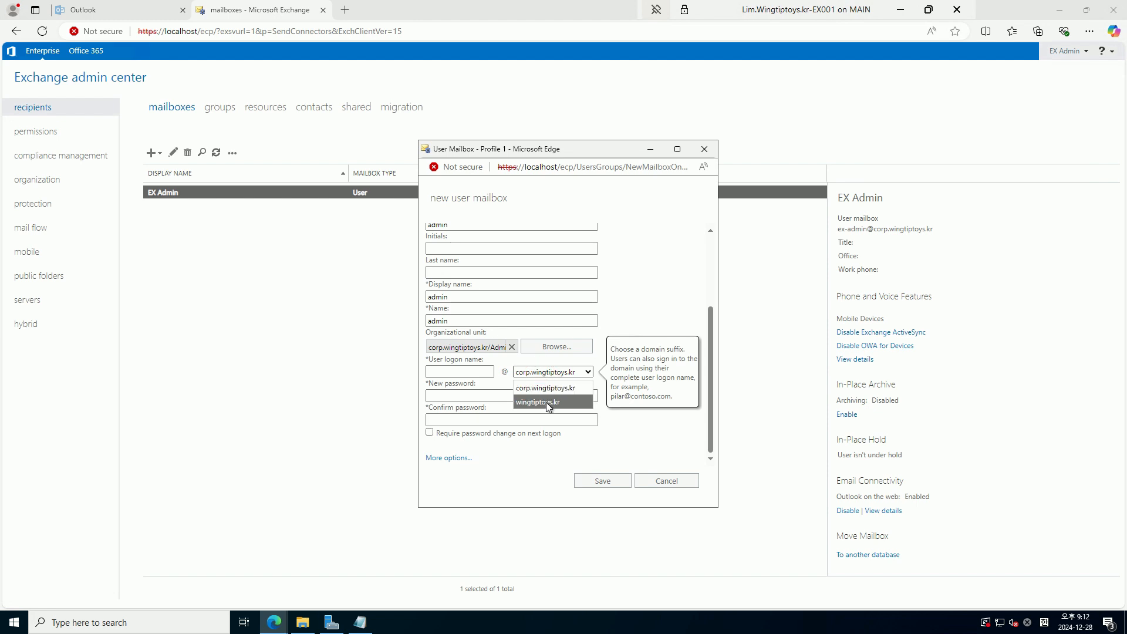
click(544, 400)
click(476, 372)
text(admin)
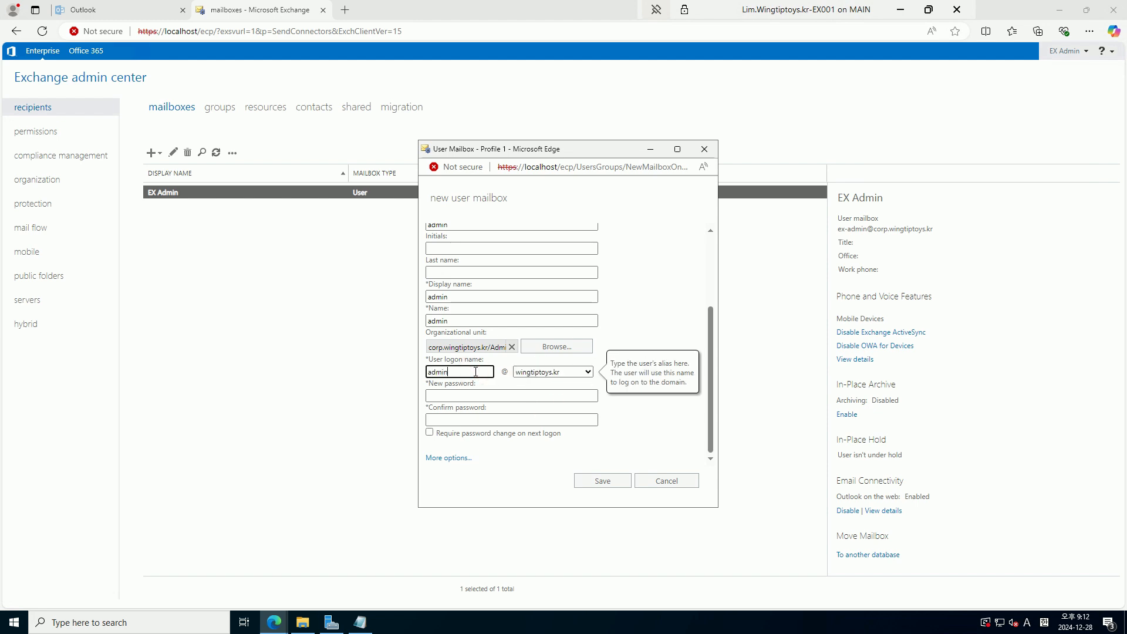
key(Tab)
Enter and confirm the account password, then save the new admin mailbox
key(Tab)
text(****)
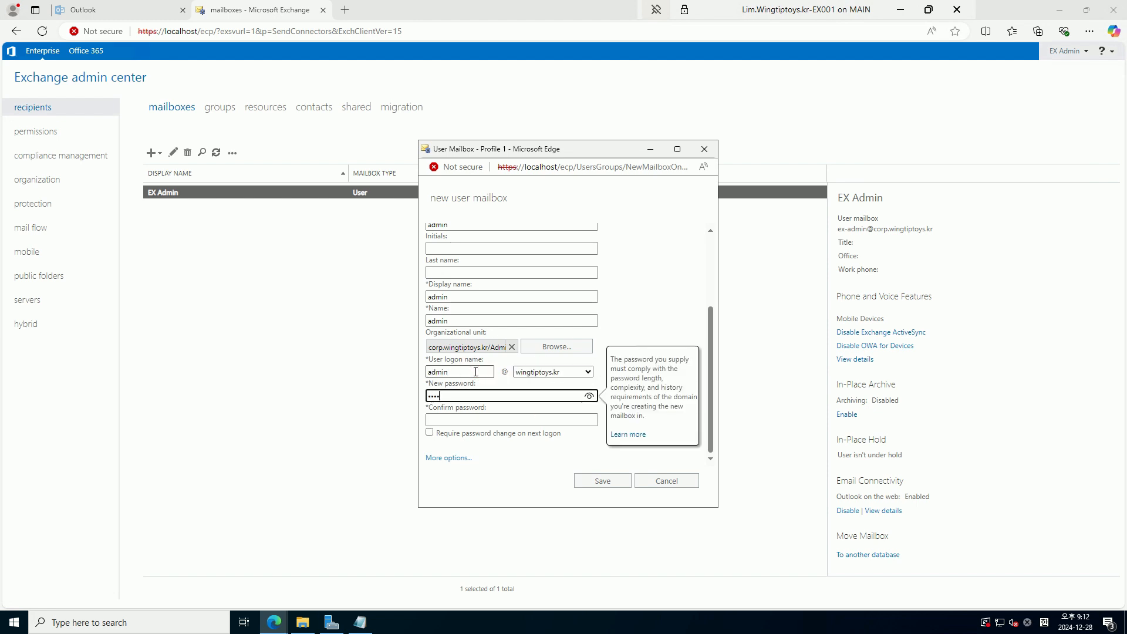
text(*)
key(Tab)
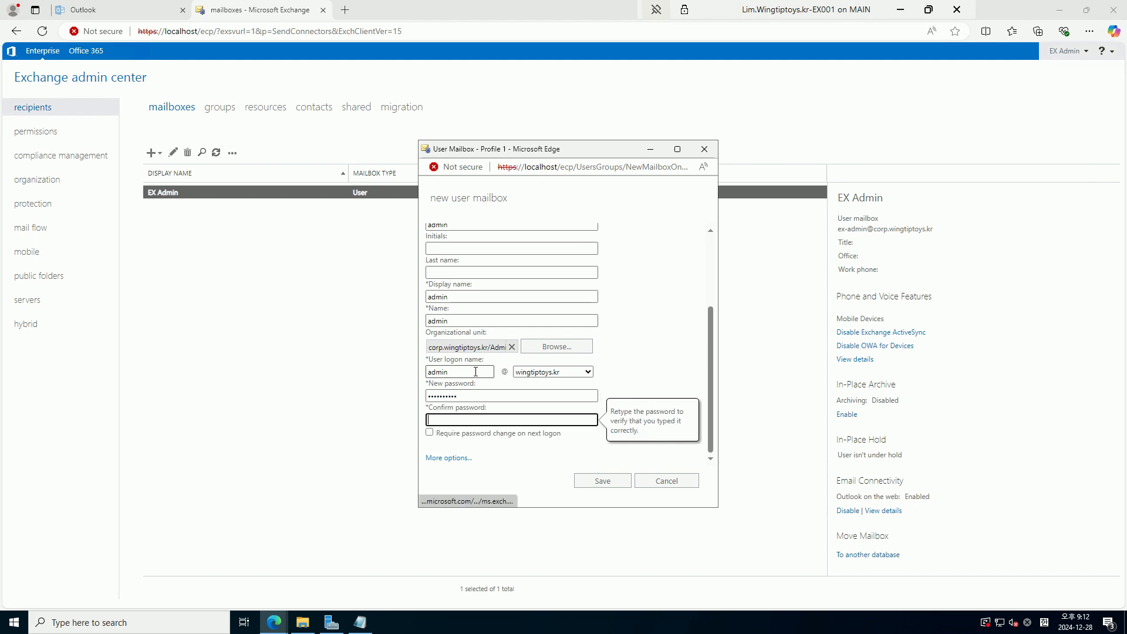
text(***)
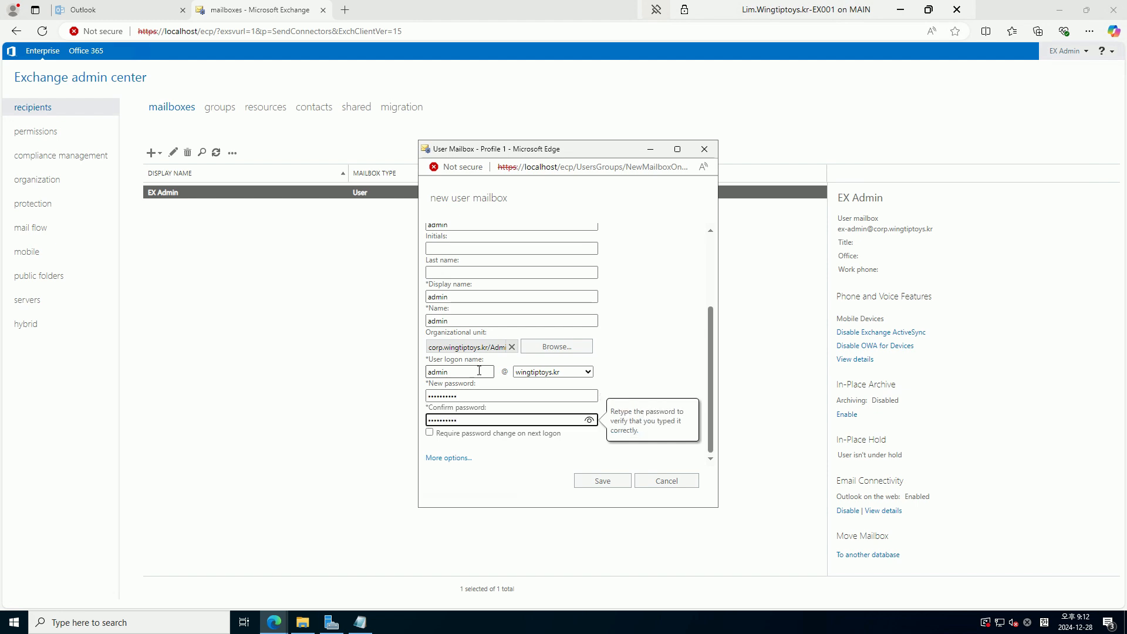
click(461, 457)
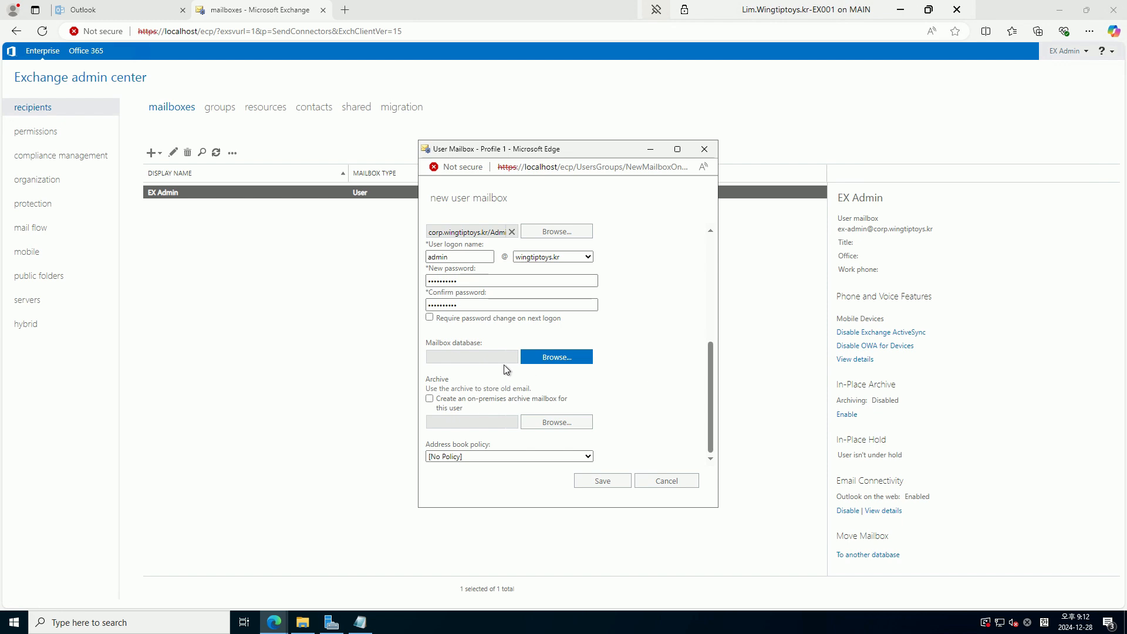
click(564, 360)
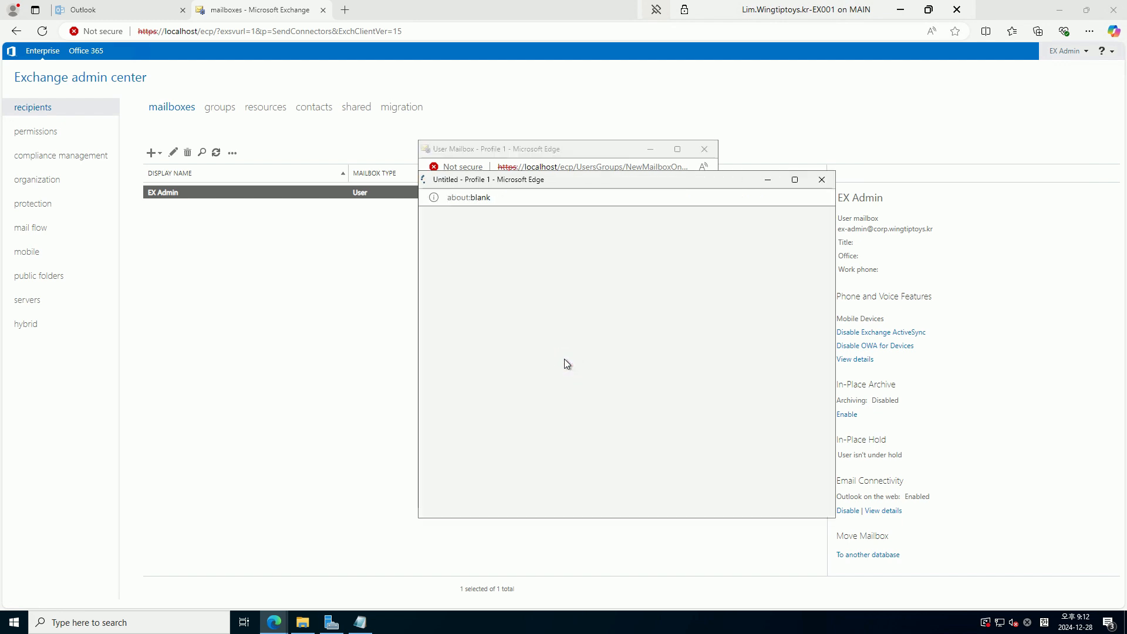
click(828, 179)
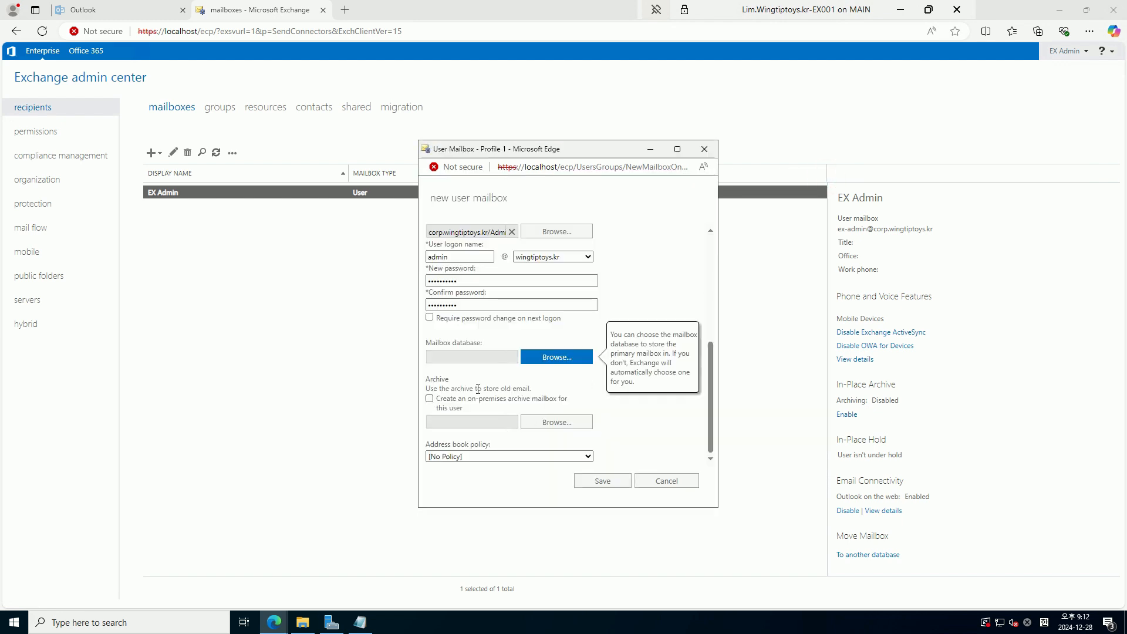
click(611, 485)
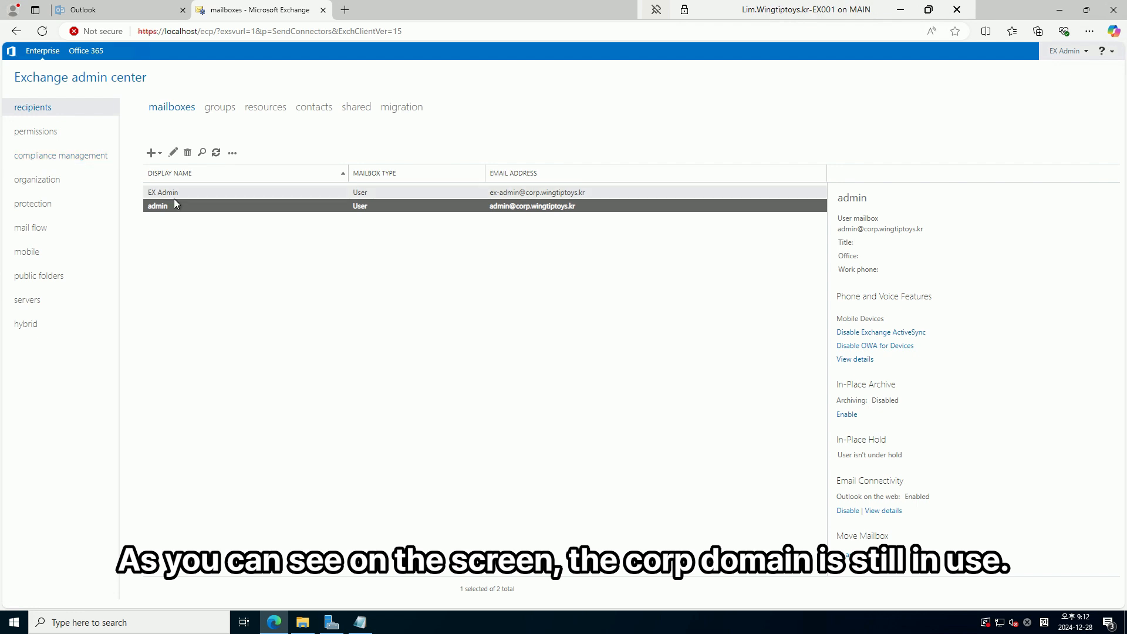
Load mail.wingtiptoys.kr in a new Edge InPrivate window
right_click(275, 623)
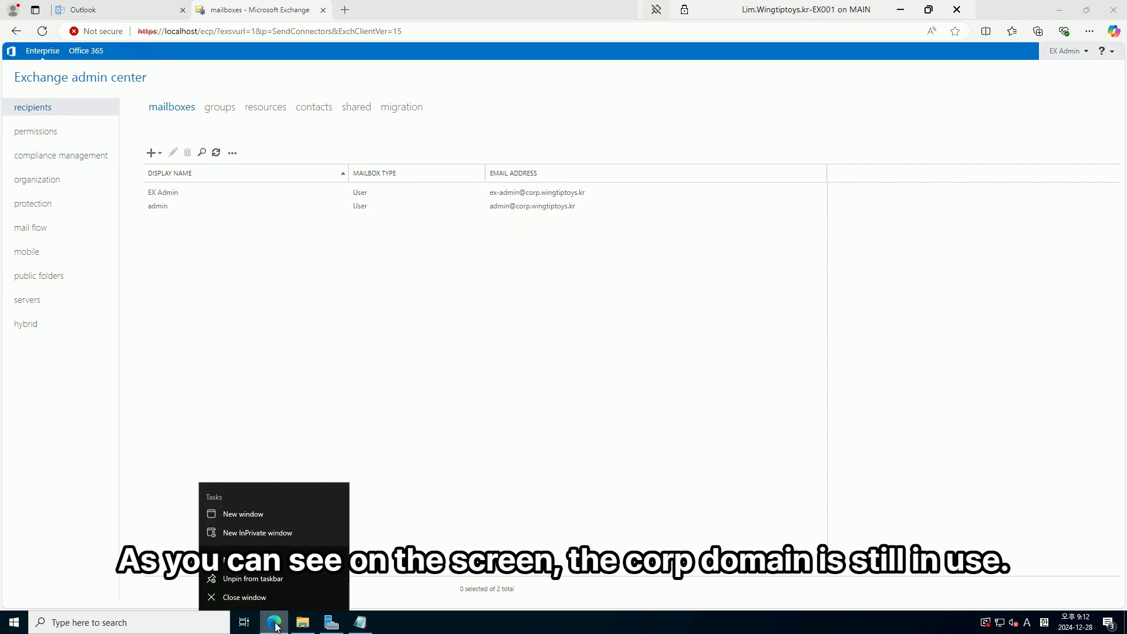
click(287, 531)
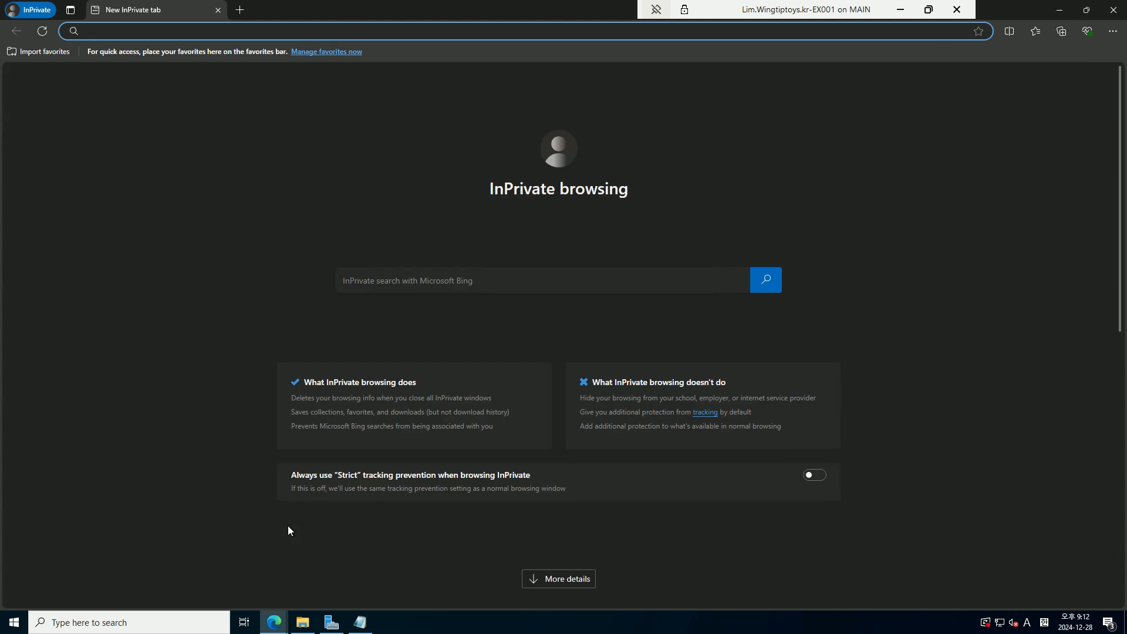
text(mail)
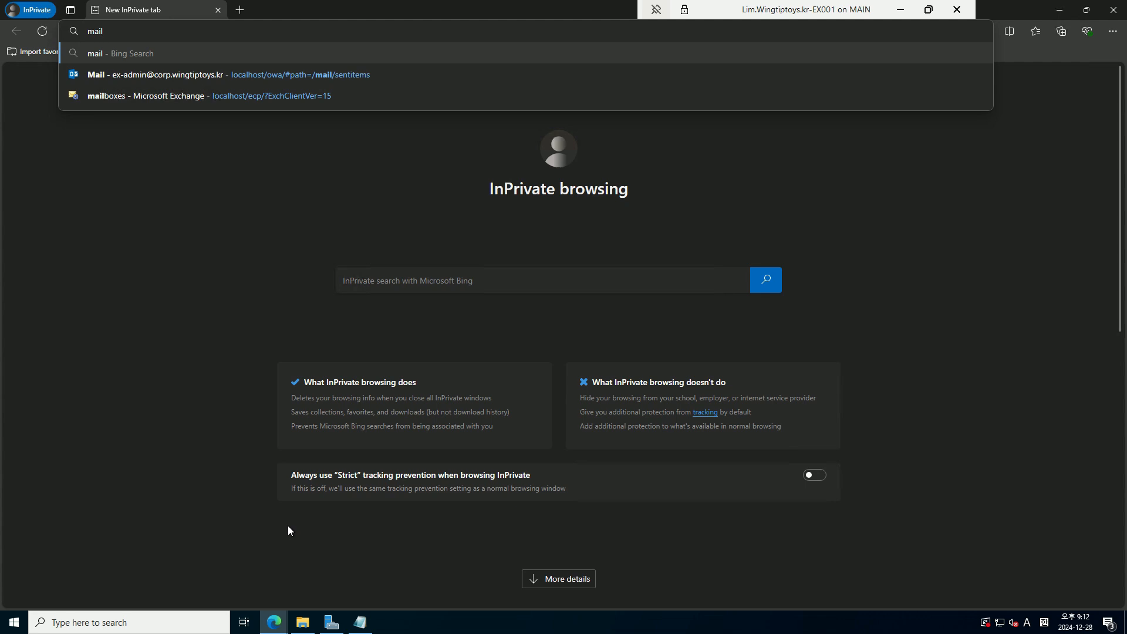
text(.wingtiptoys.kr)
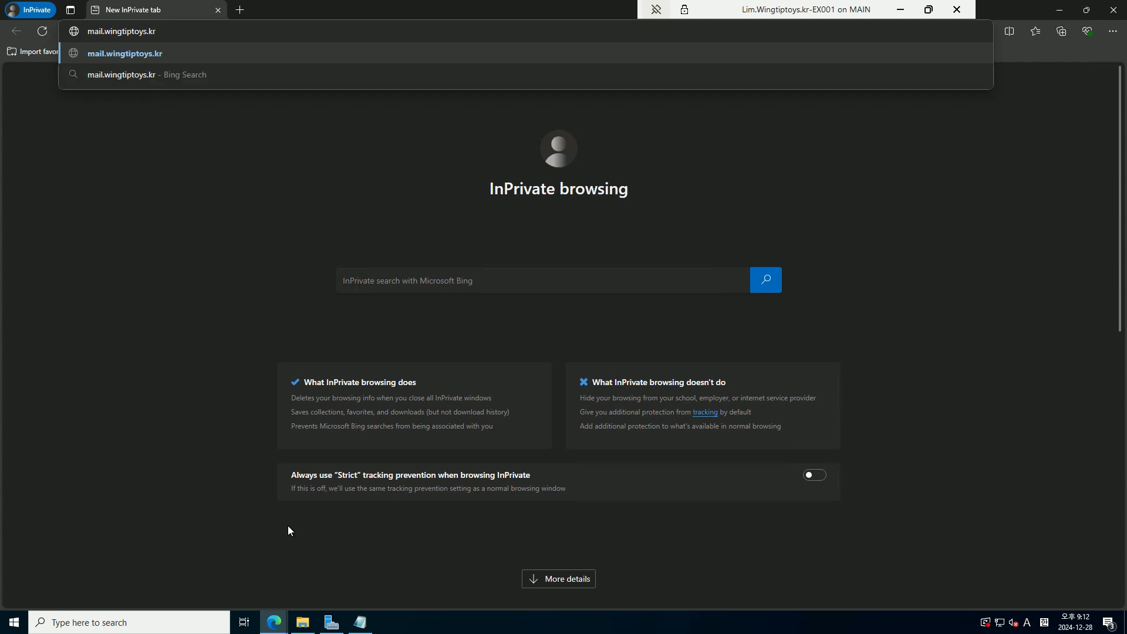
key(Return)
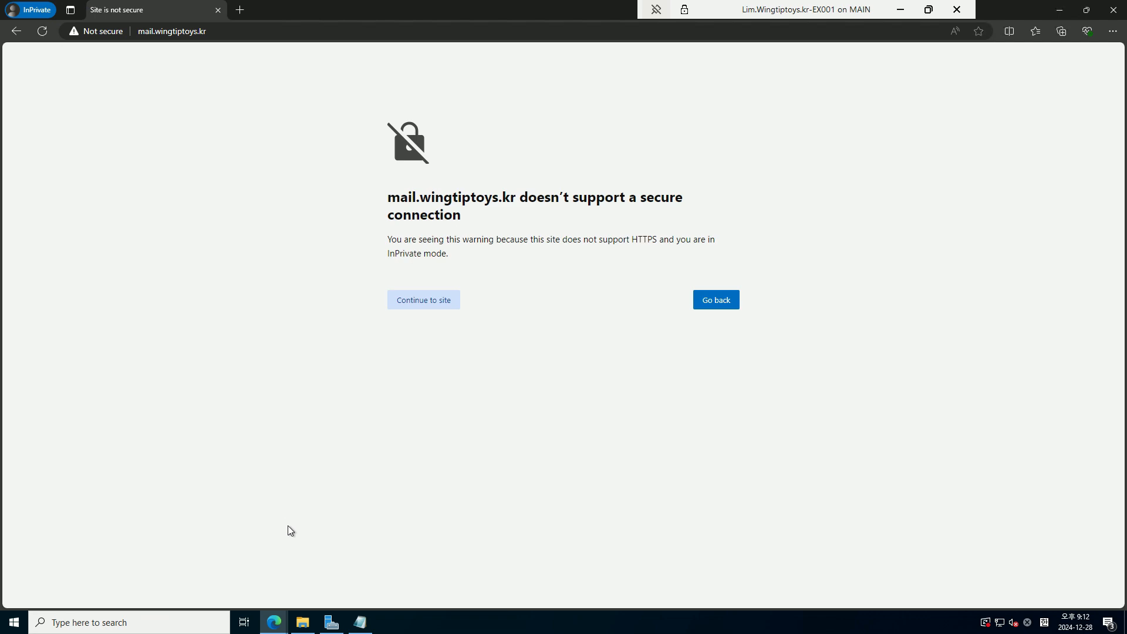
click(145, 30)
click(145, 31)
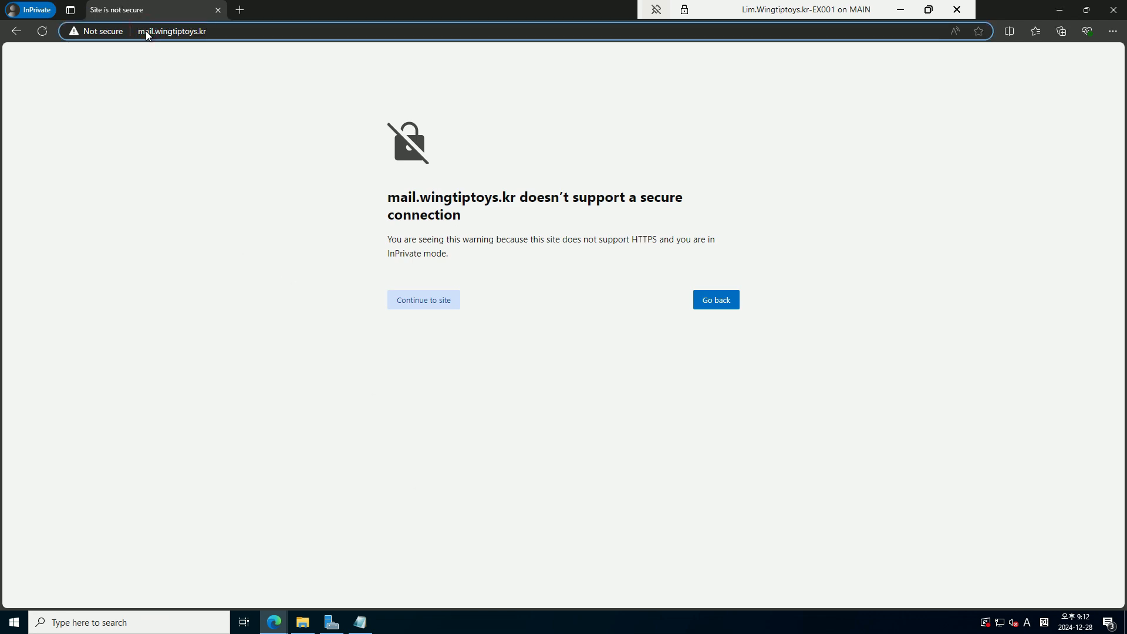
key(Home)
text(https://)
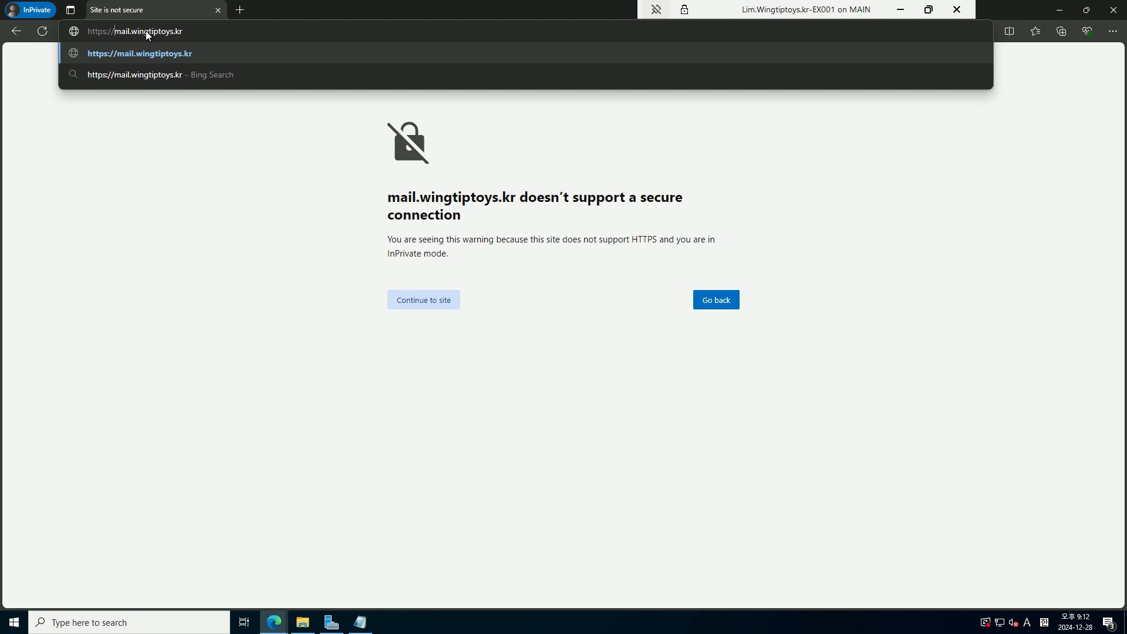
key(Return)
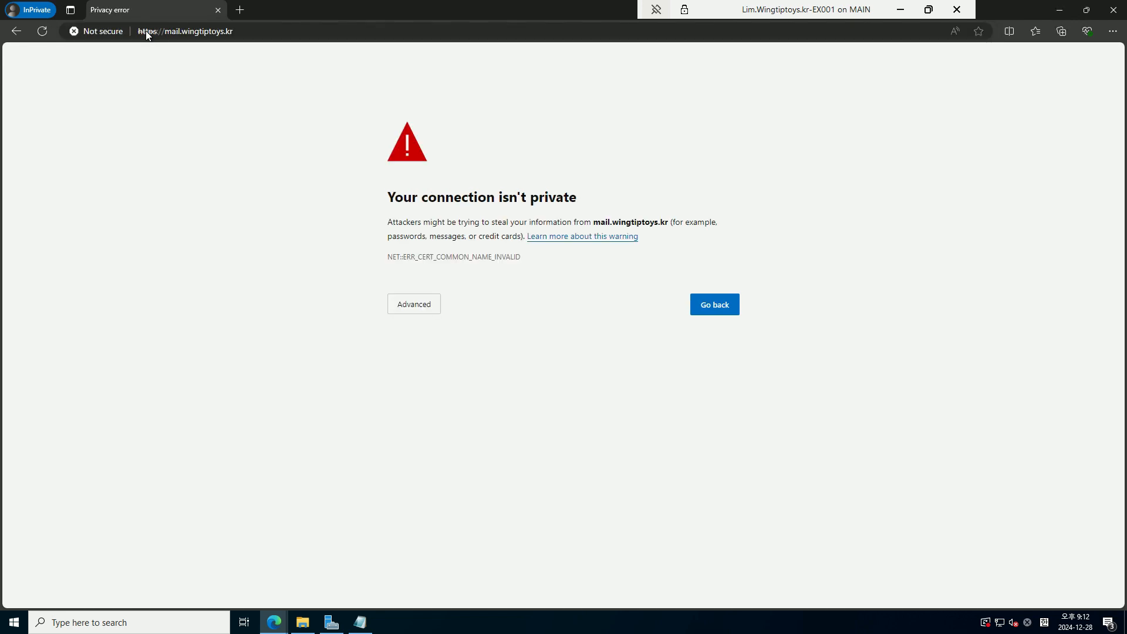
click(429, 306)
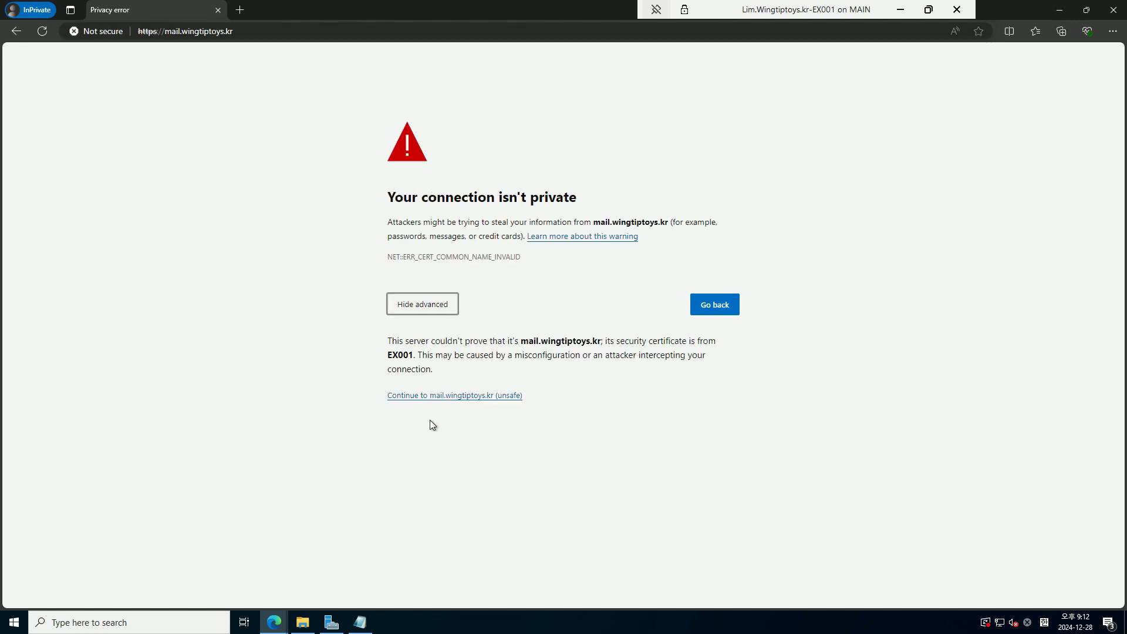
click(445, 395)
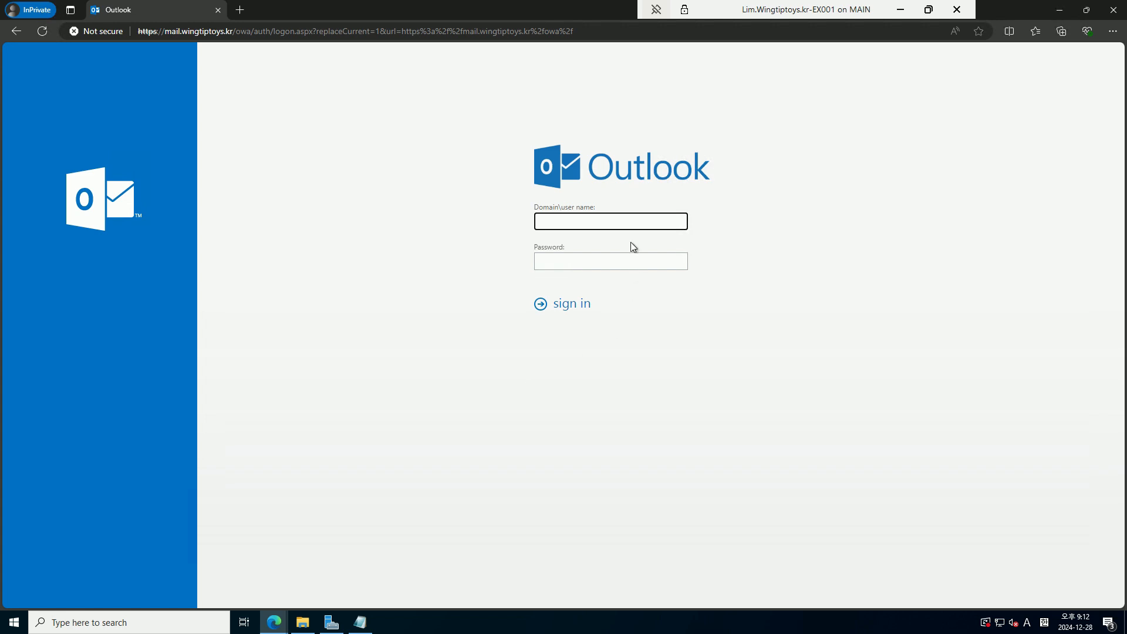
Sign in to Outlook on the web as corp\admin with the account password
click(624, 222)
text(corp\admin)
key(Tab)
text(***)
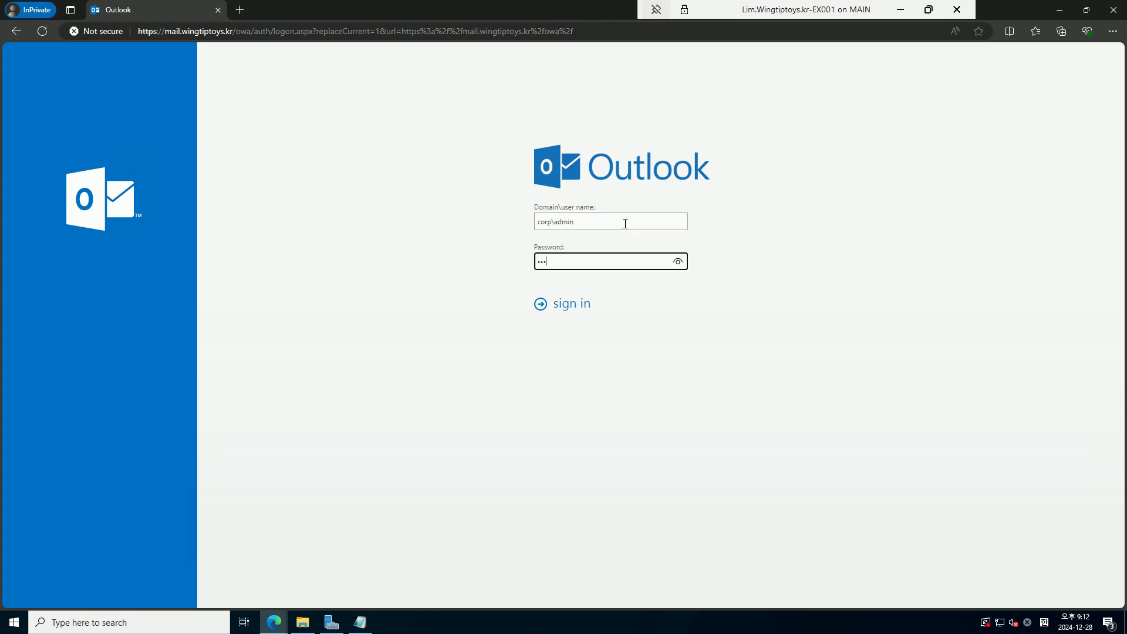
key(Return)
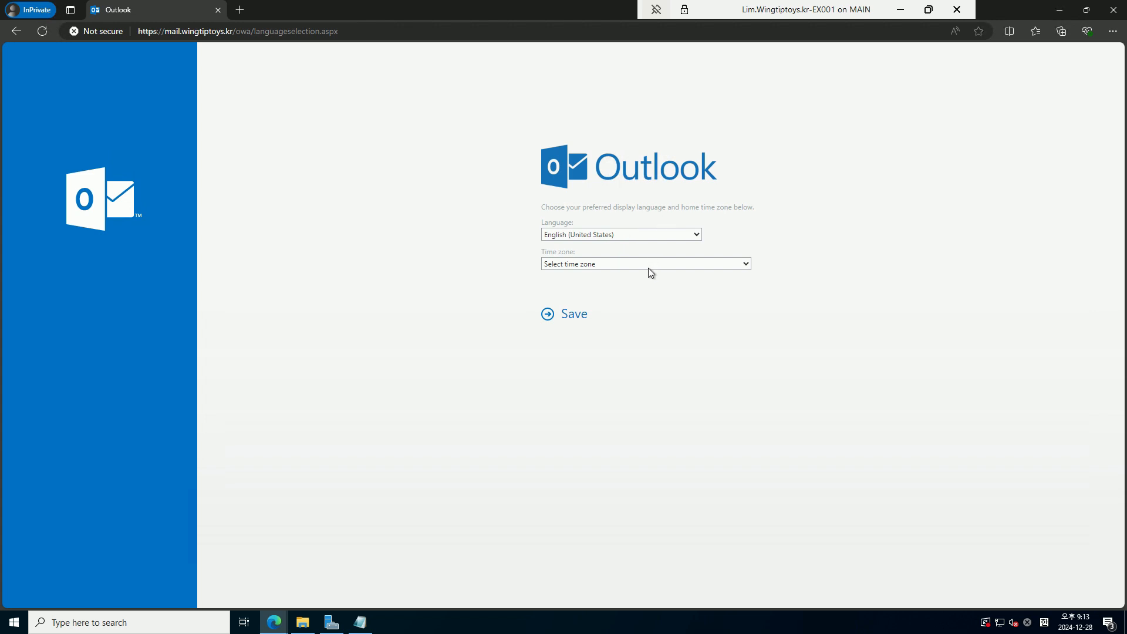
Choose (UTC+09:00) Seoul as the time zone, keep English (United States), and save
click(648, 268)
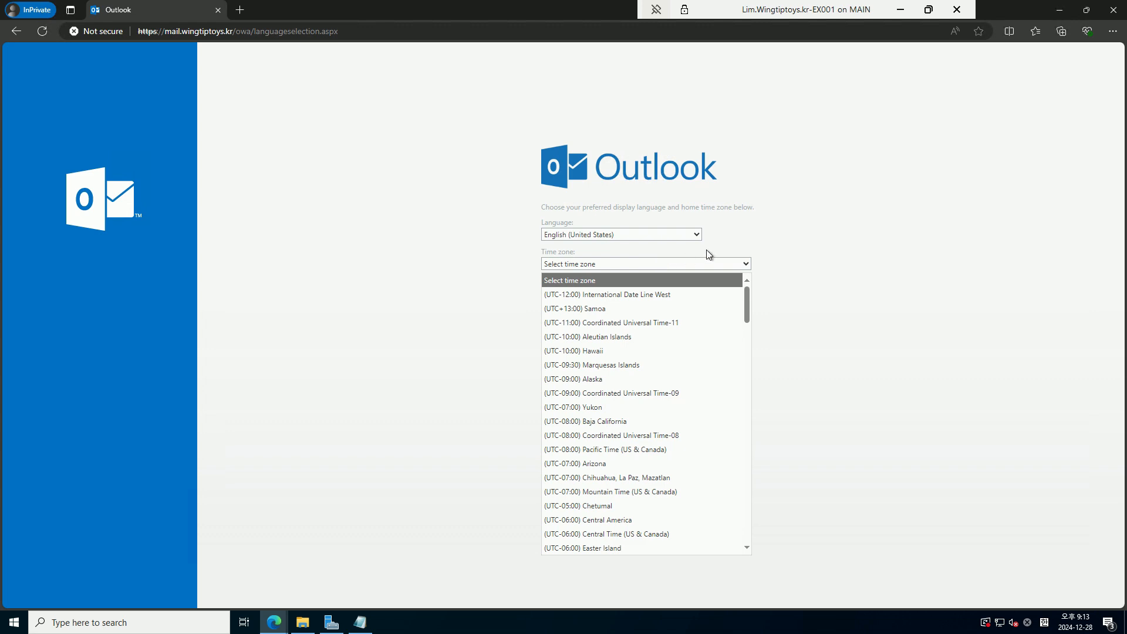
scroll(679, 313, down, 8)
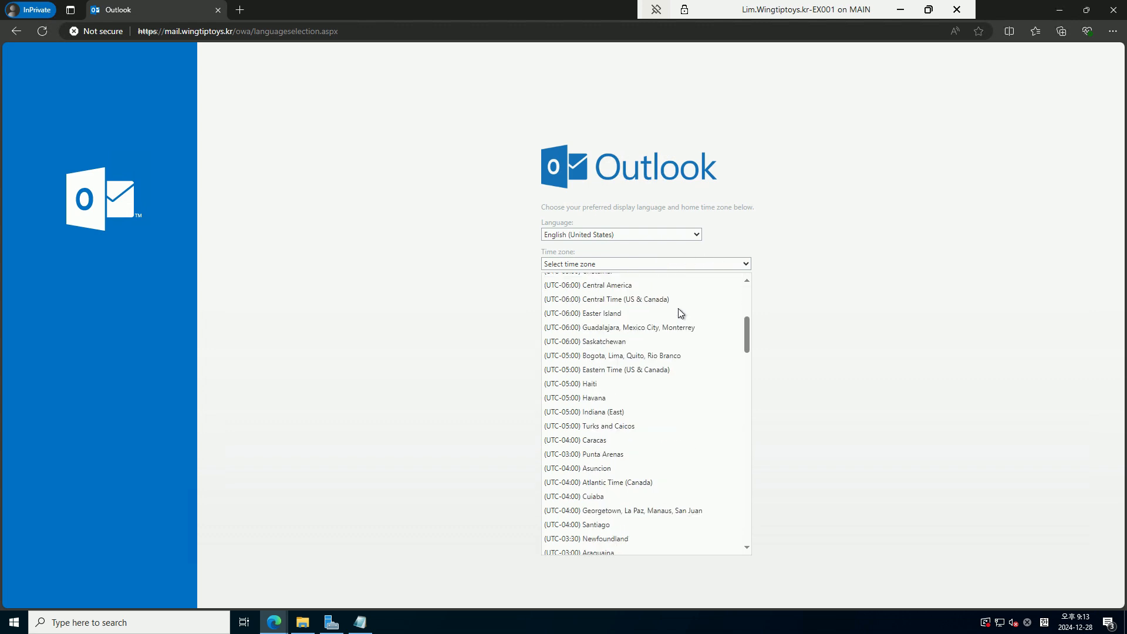
scroll(680, 313, down, 10)
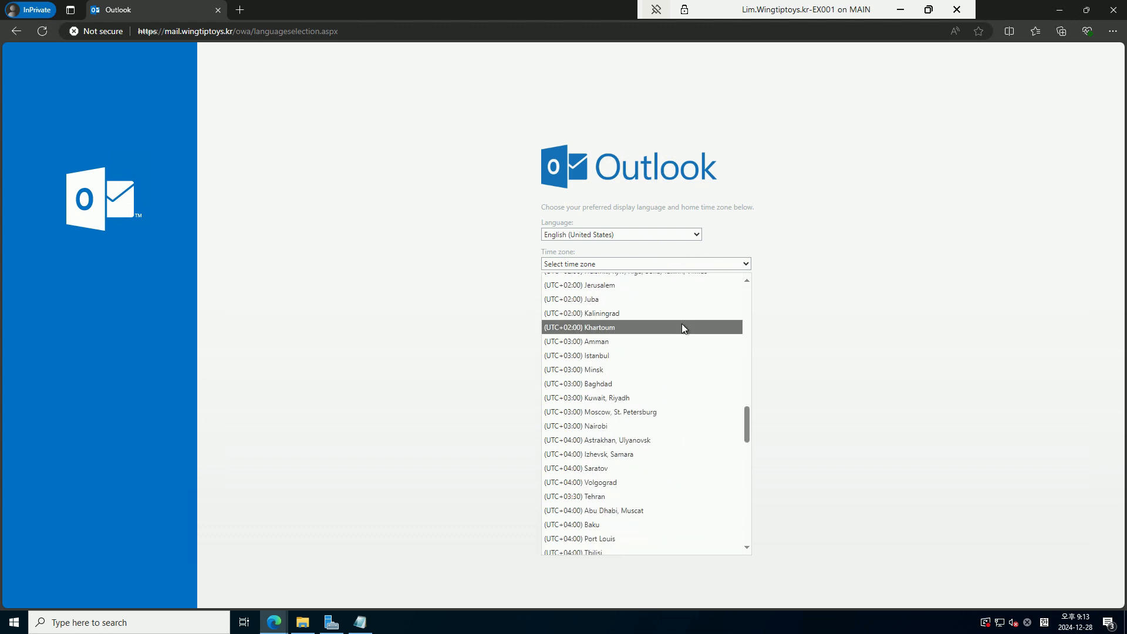
scroll(680, 334, down, 4)
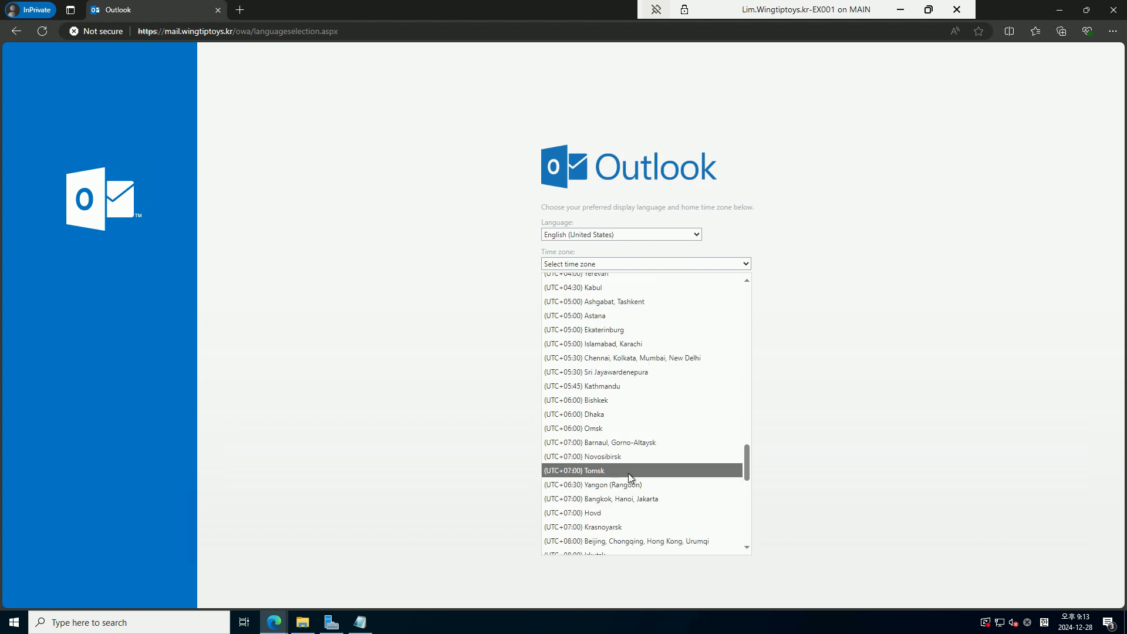
scroll(657, 403, down, 3)
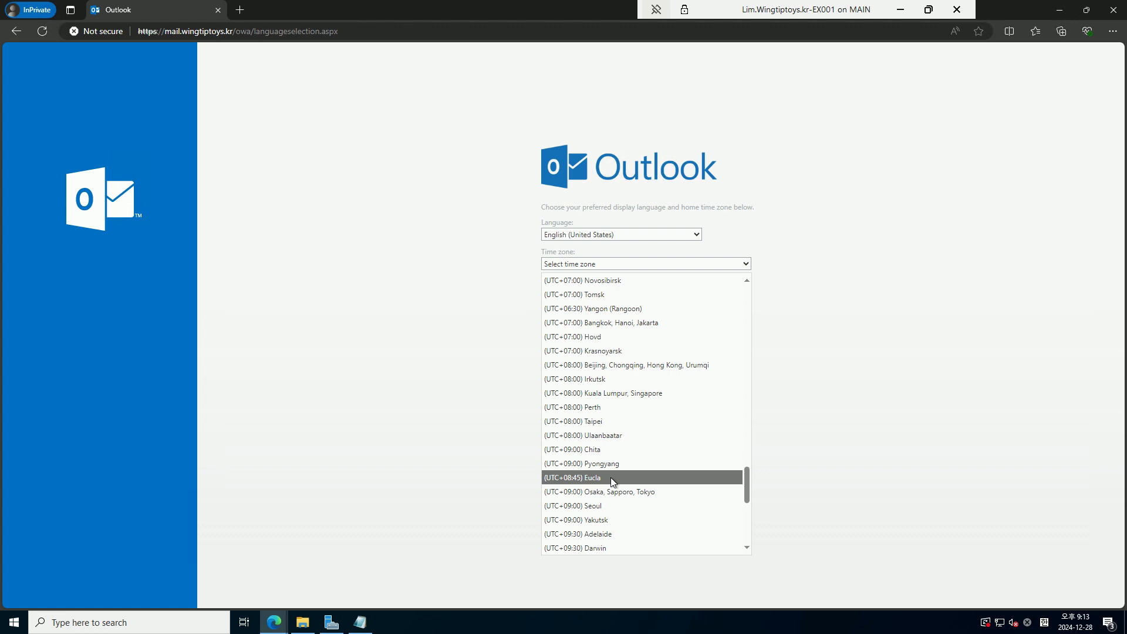
click(605, 506)
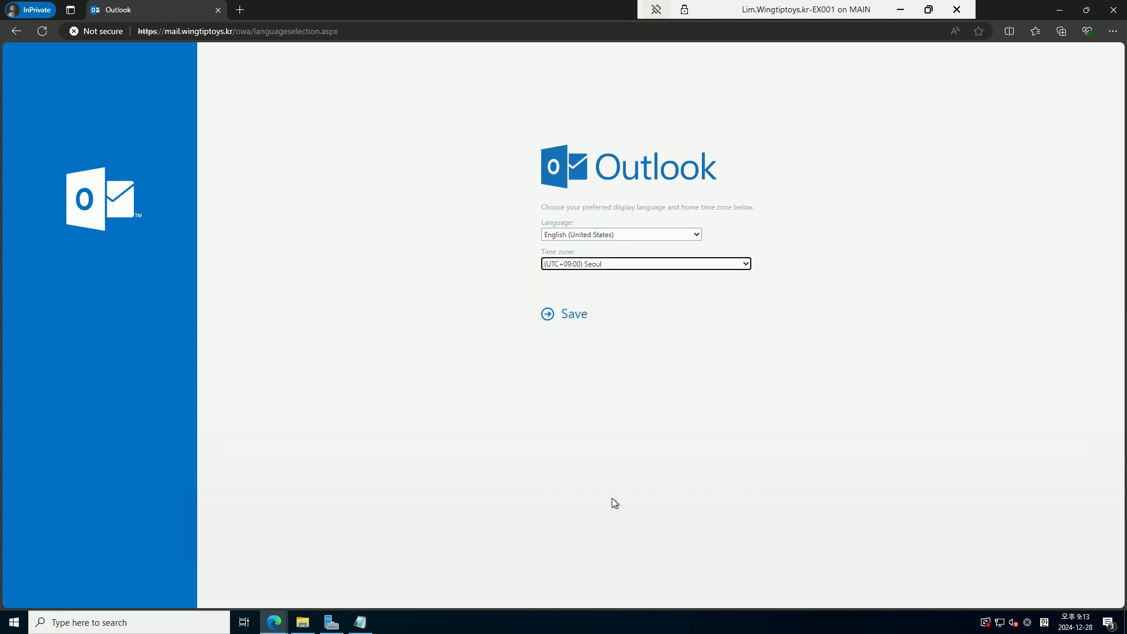
click(573, 323)
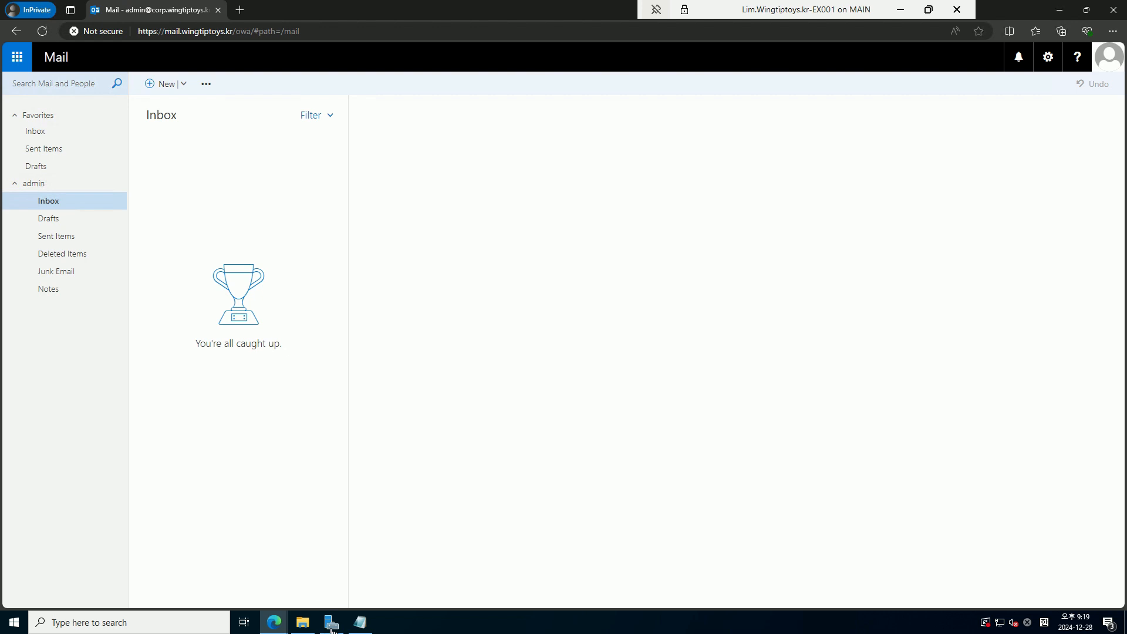
Open the admin mailbox's properties in Exchange admin center and view its email addresses
mouse_move(278, 627)
click(222, 569)
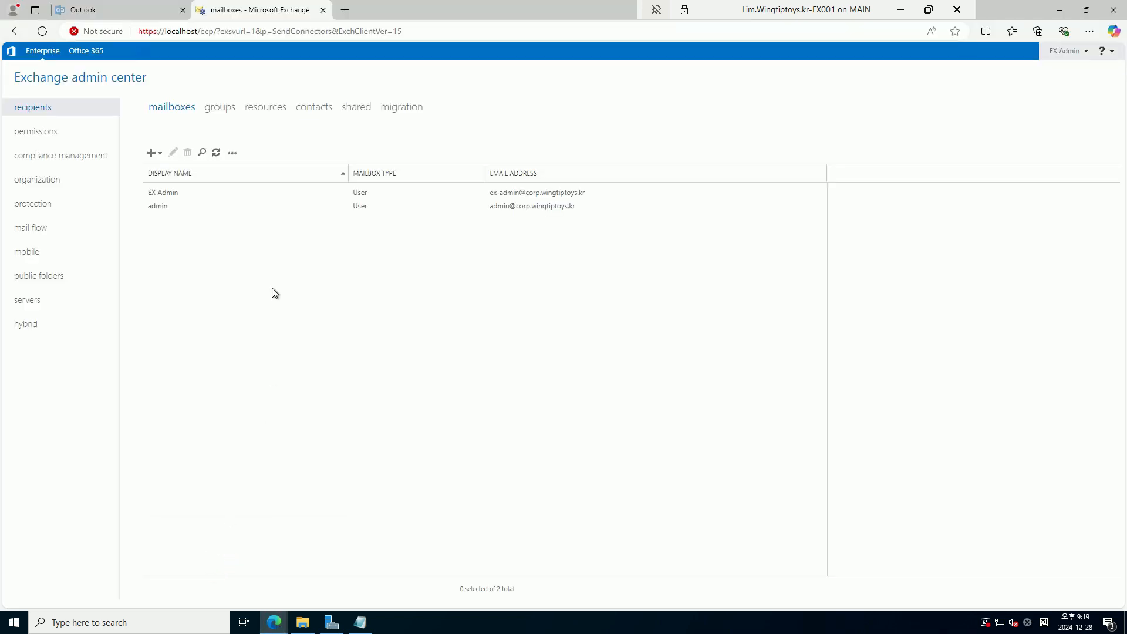
click(215, 195)
double_click(223, 206)
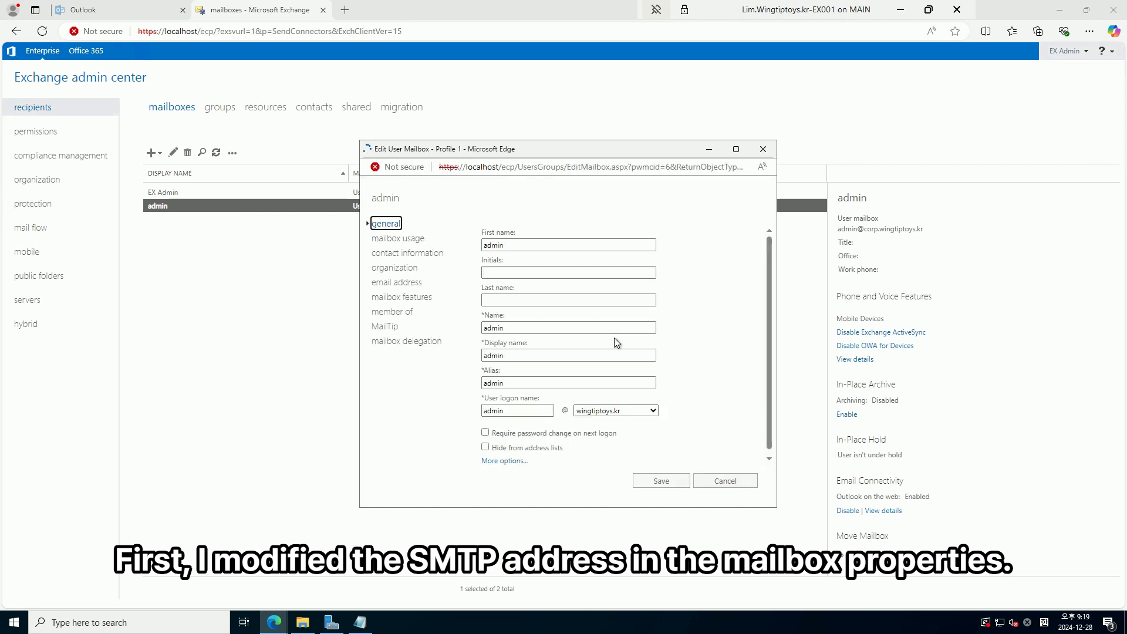
click(402, 283)
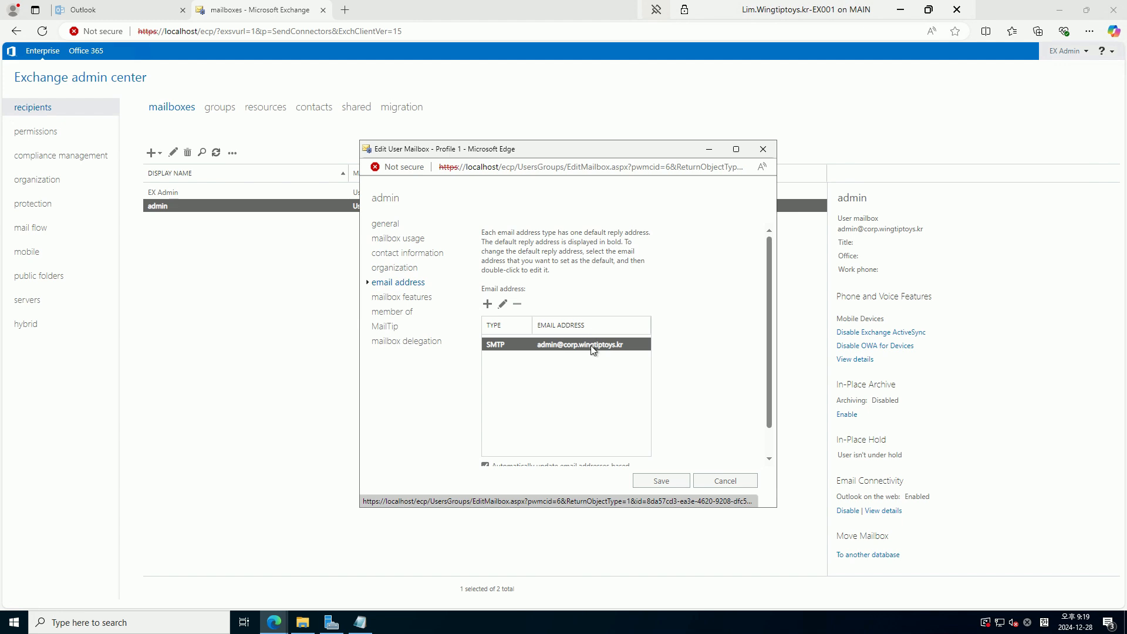
double_click(590, 343)
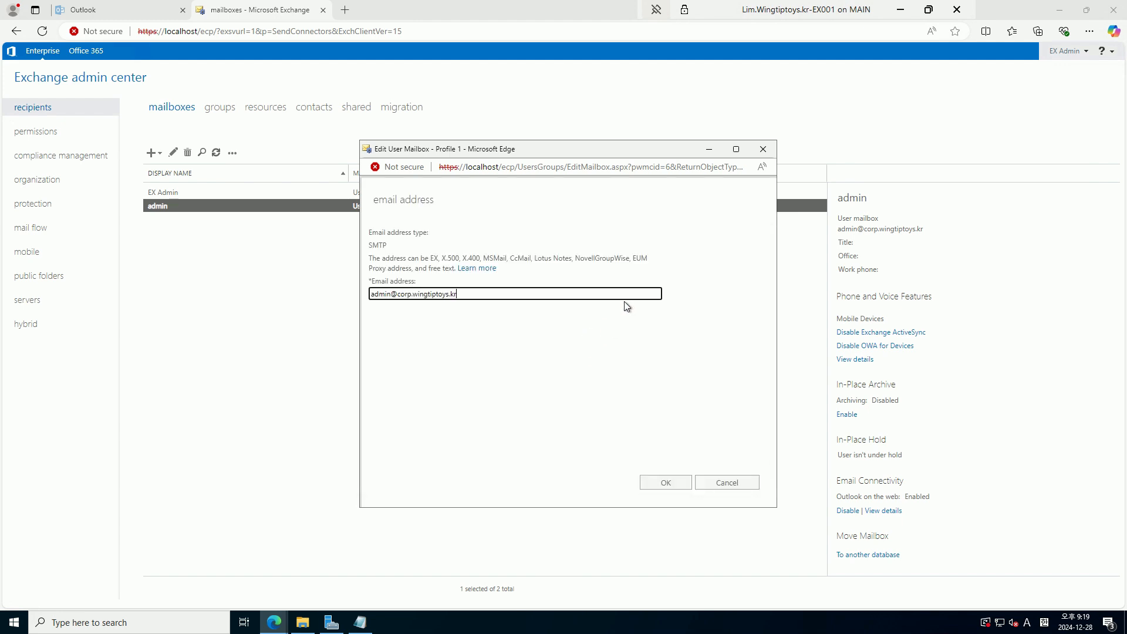
click(726, 484)
click(485, 434)
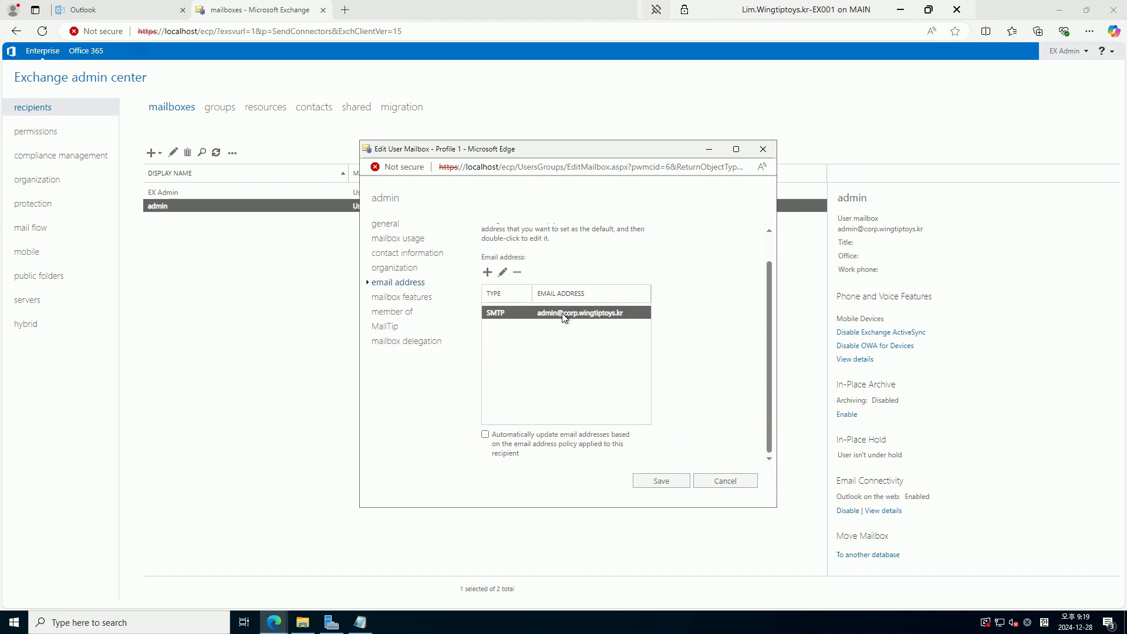
double_click(577, 317)
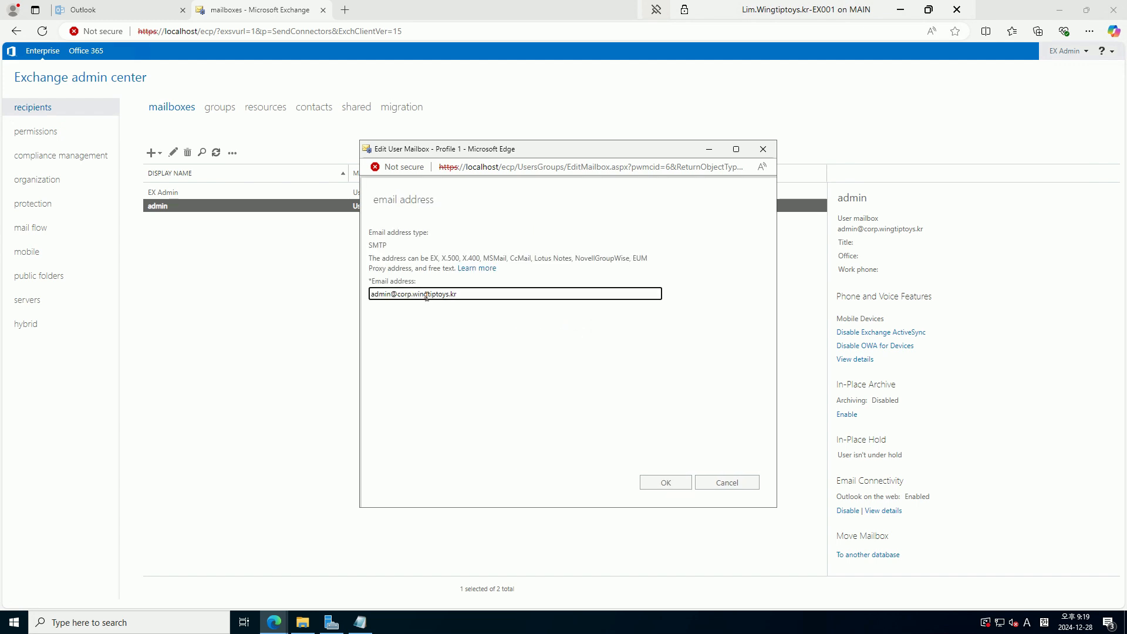
click(412, 294)
key(BackSpace)
key(BackSpace)
key(BackSpace)
key(BackSpace)
key(BackSpace)
click(669, 483)
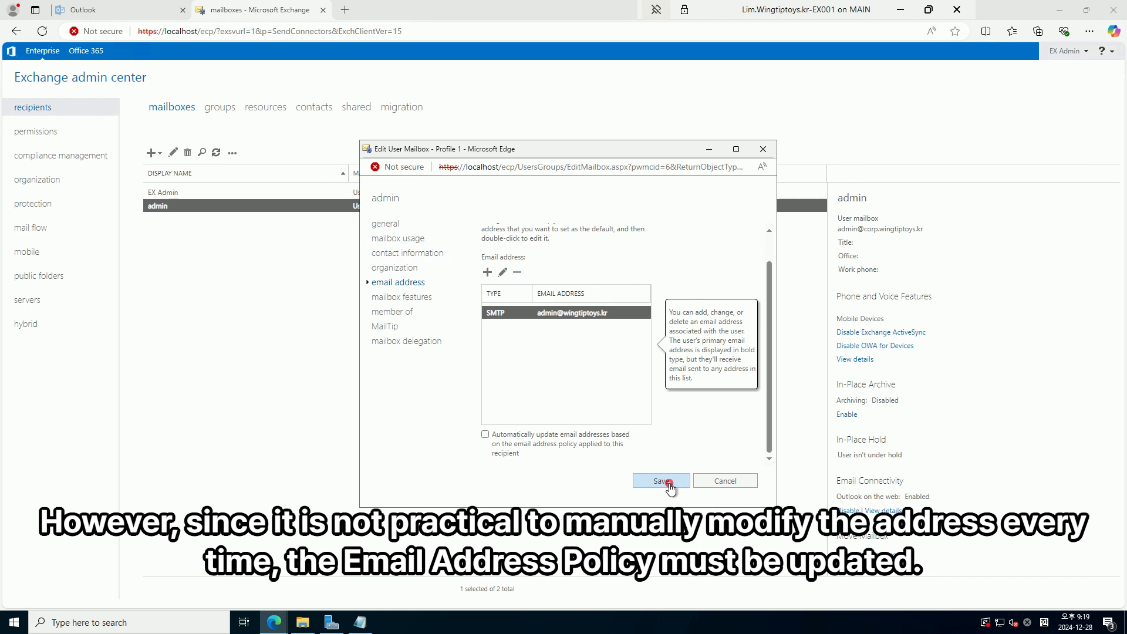
click(670, 484)
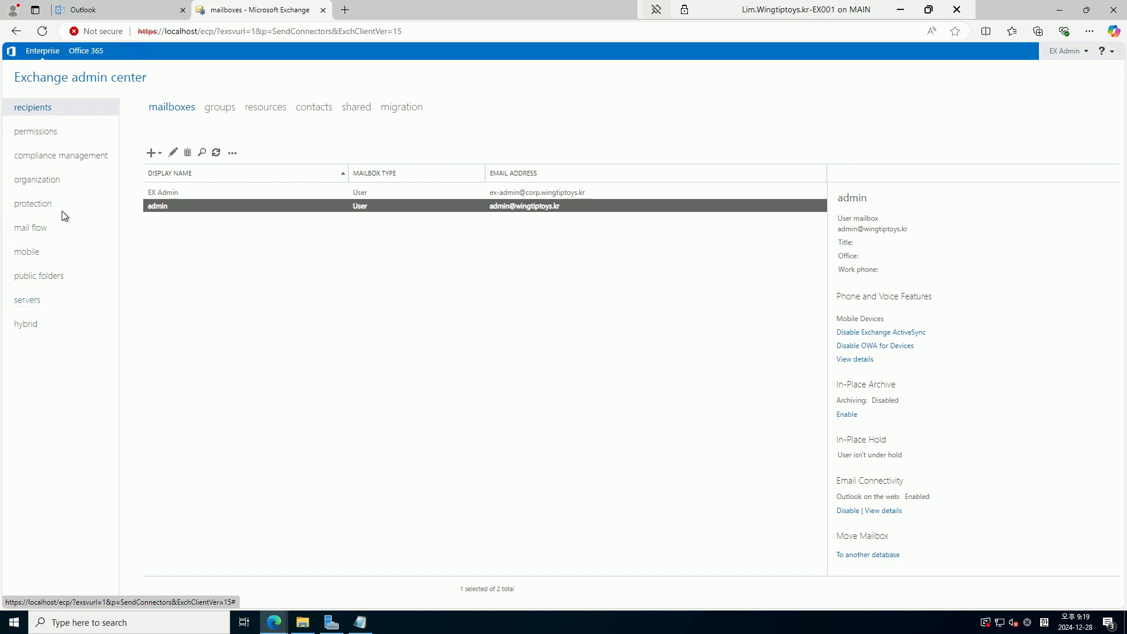
click(59, 228)
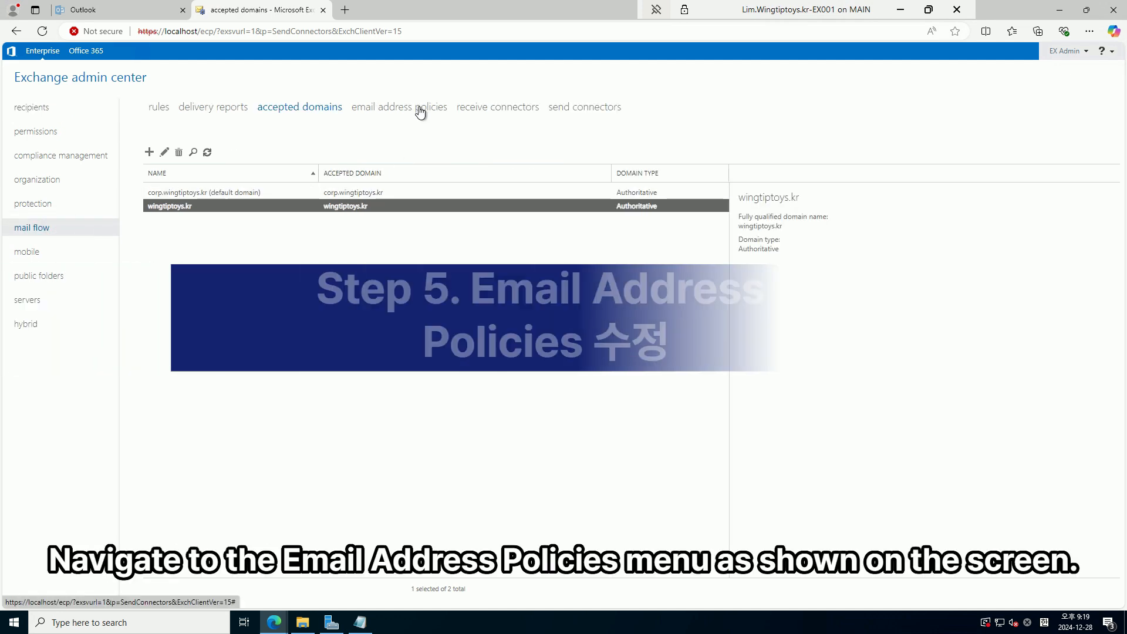
click(417, 112)
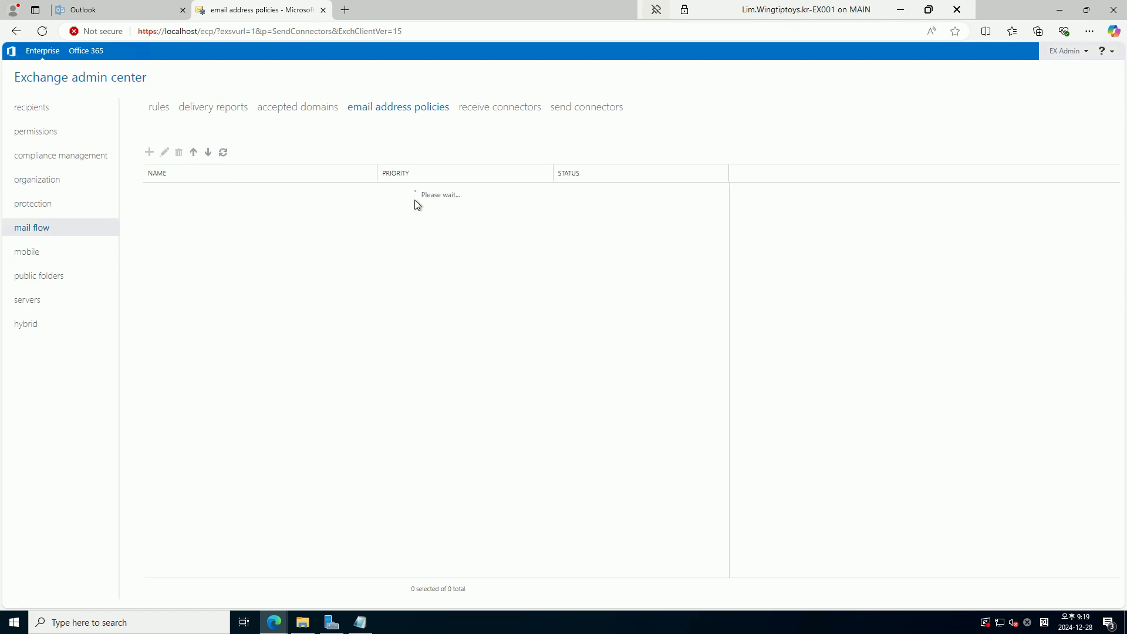
click(415, 196)
double_click(414, 196)
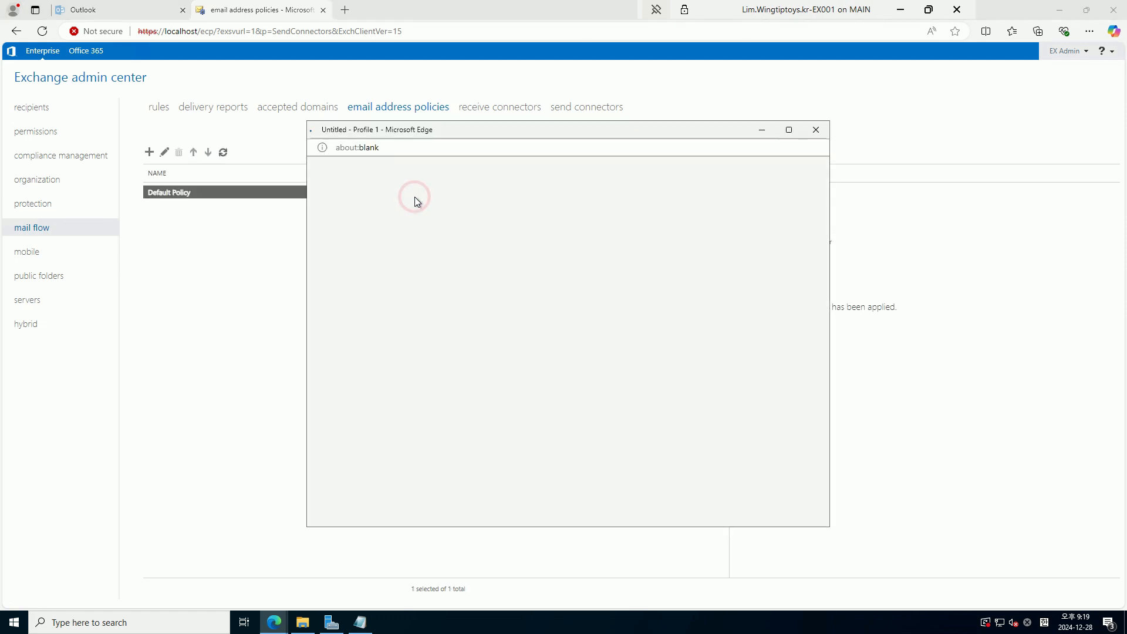
click(387, 219)
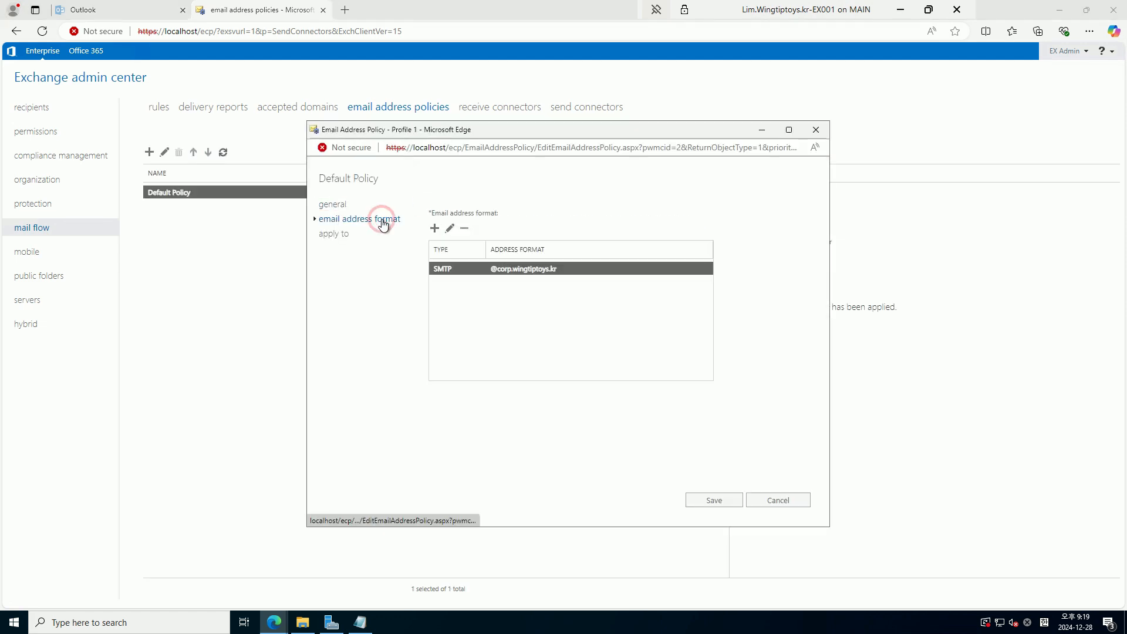
click(452, 229)
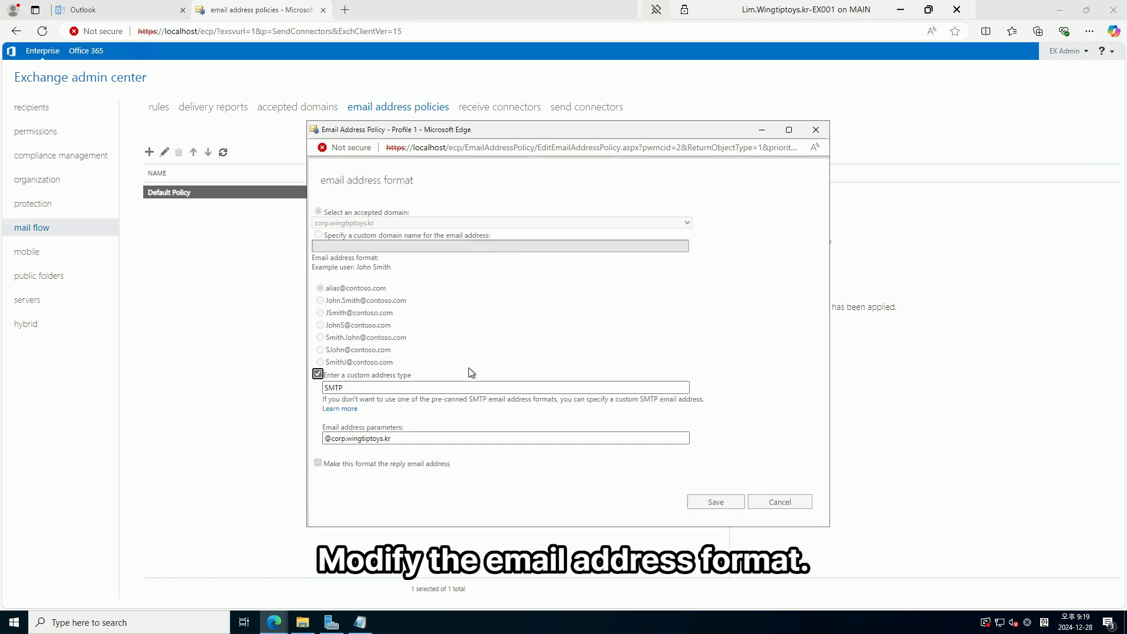
click(347, 439)
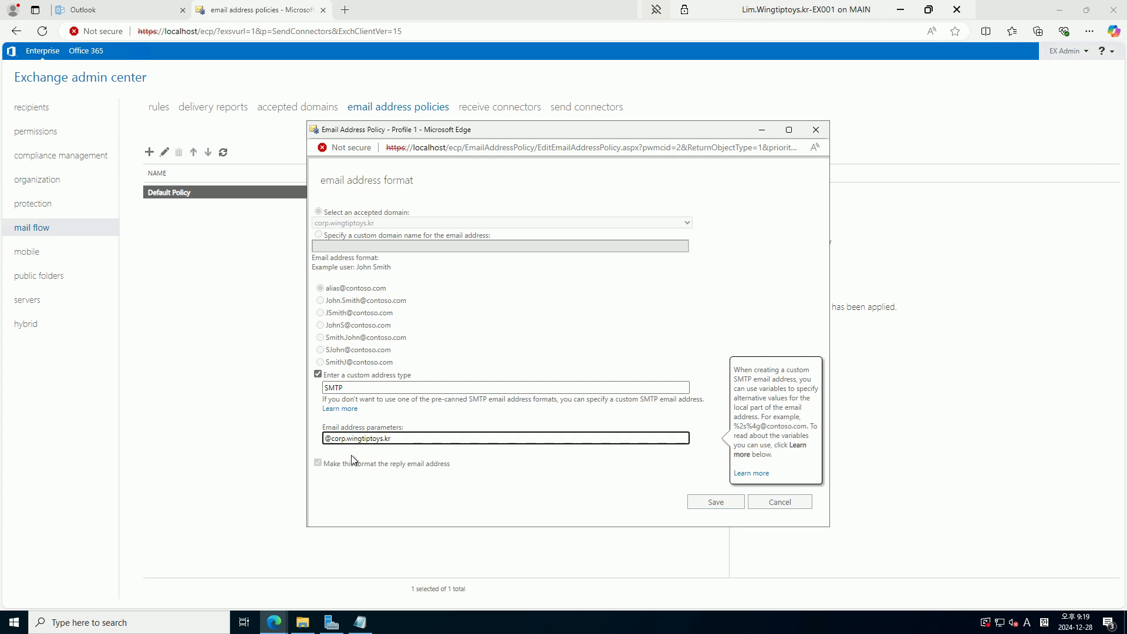
key(BackSpace)
key(BackSpace)
key(BackSpace)
key(BackSpace)
key(BackSpace)
click(716, 502)
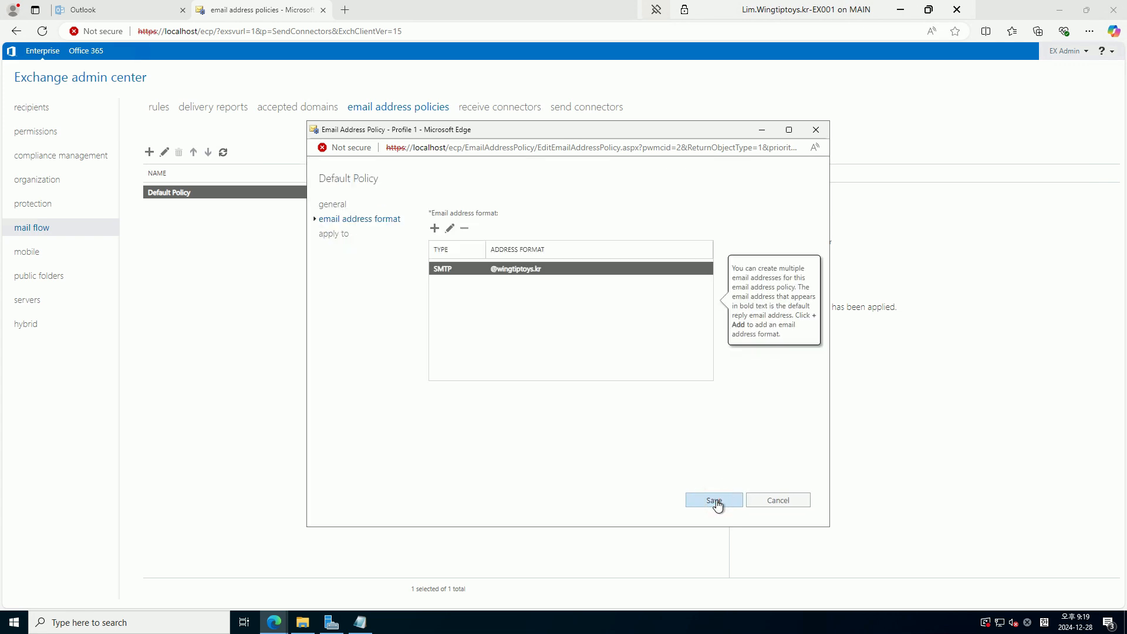
click(715, 500)
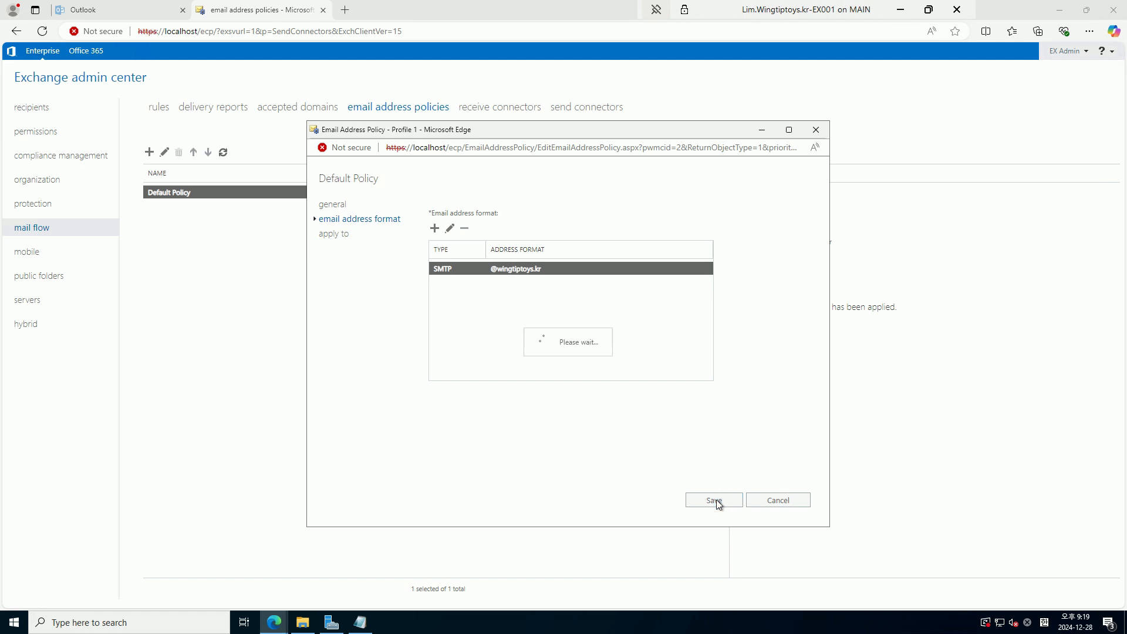
Apply the updated Default Policy to recipients and close the completion message
click(628, 398)
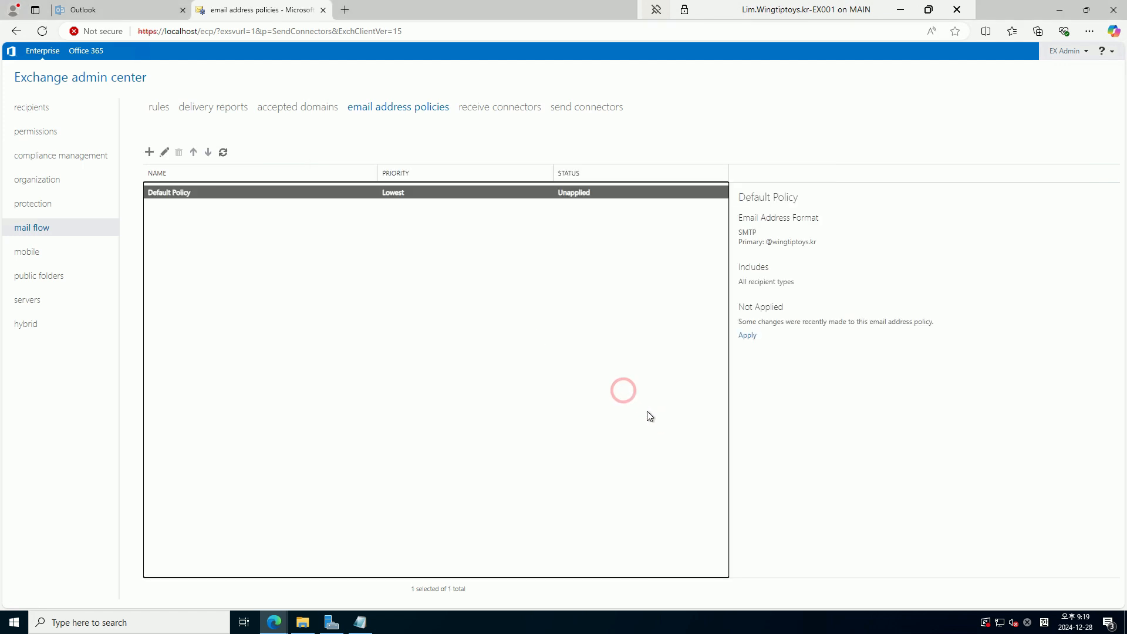
click(747, 337)
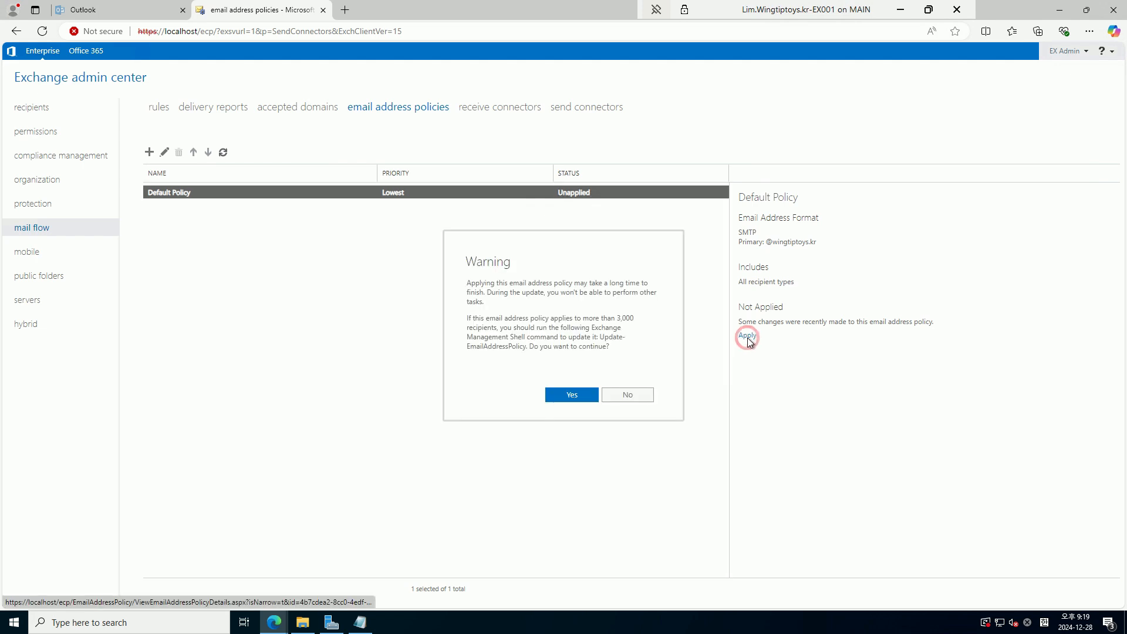
click(569, 396)
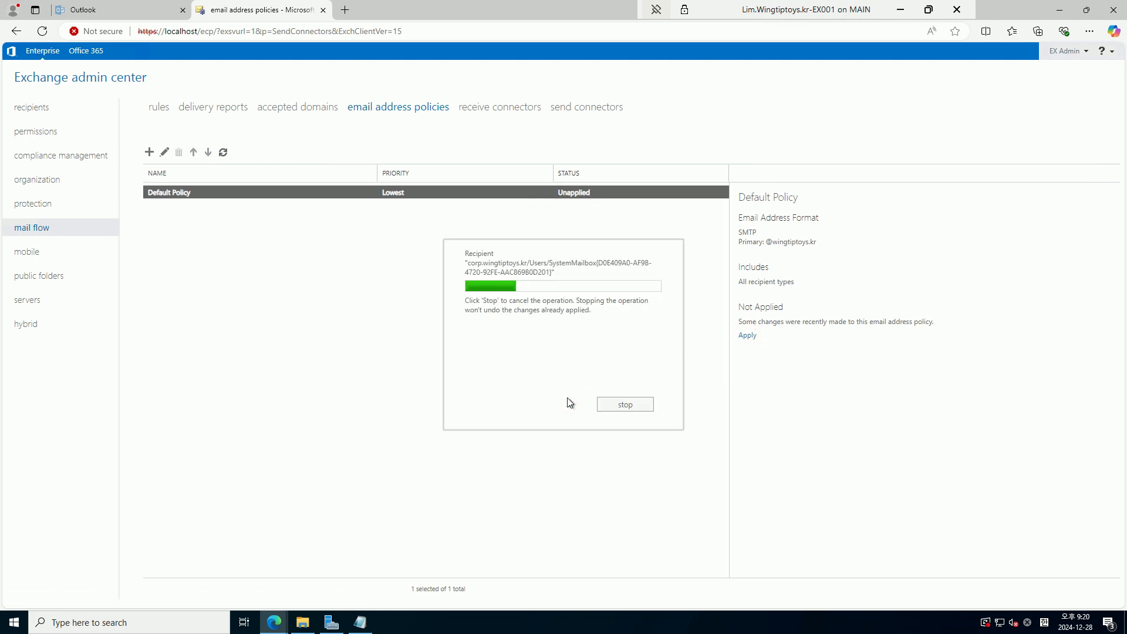
click(617, 357)
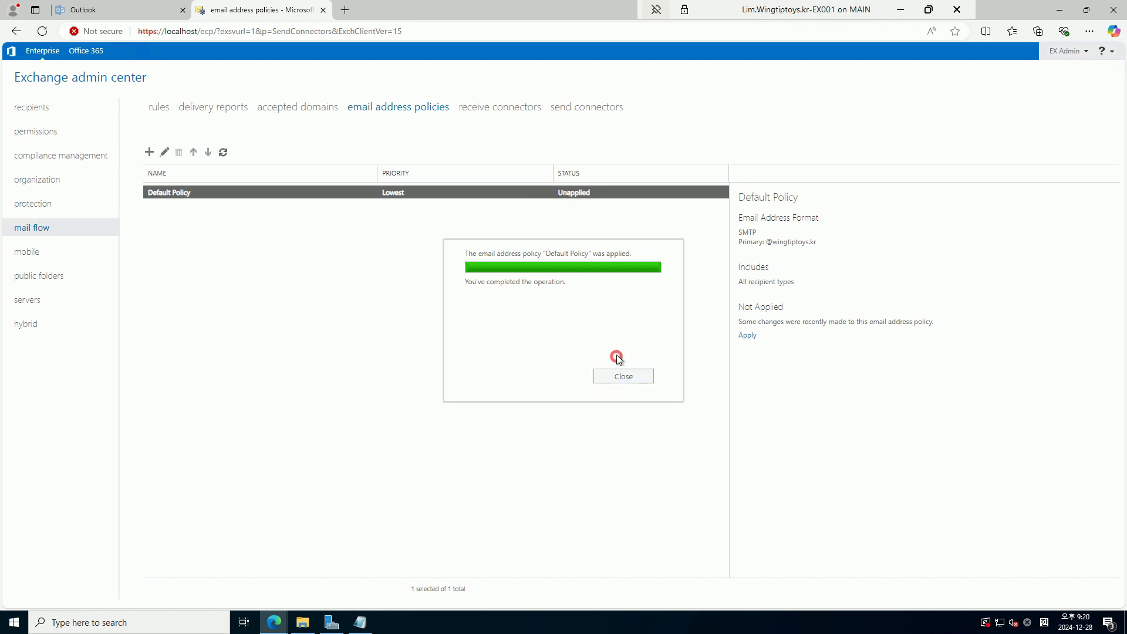
click(619, 375)
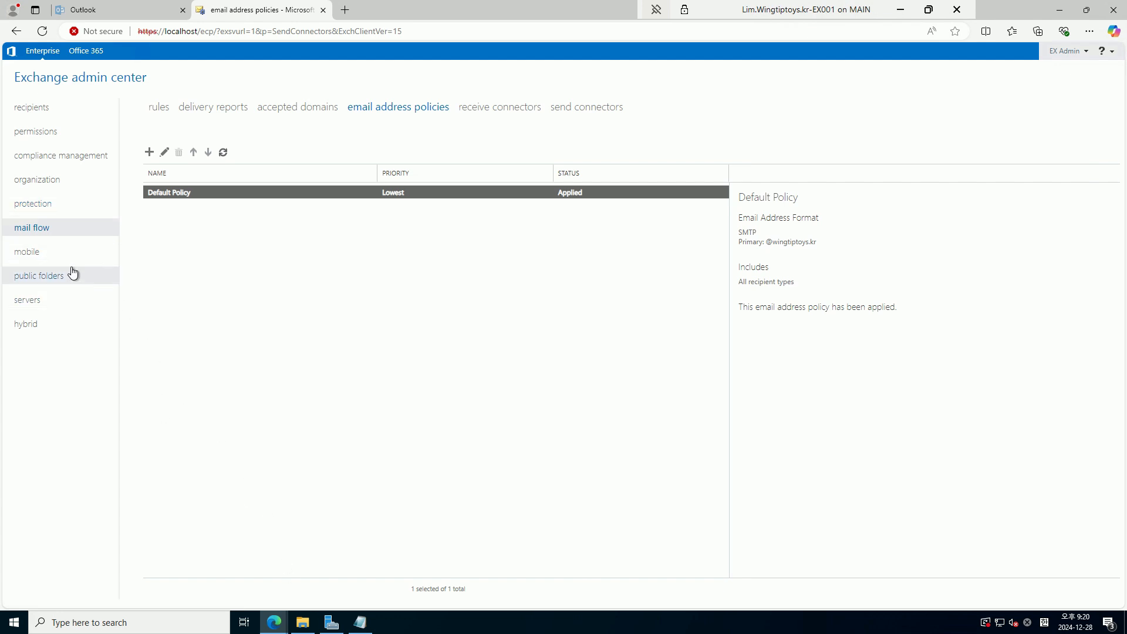
Submit email validation via the wingtiptoys.kr admin address for all three certificate domains
mouse_move(274, 623)
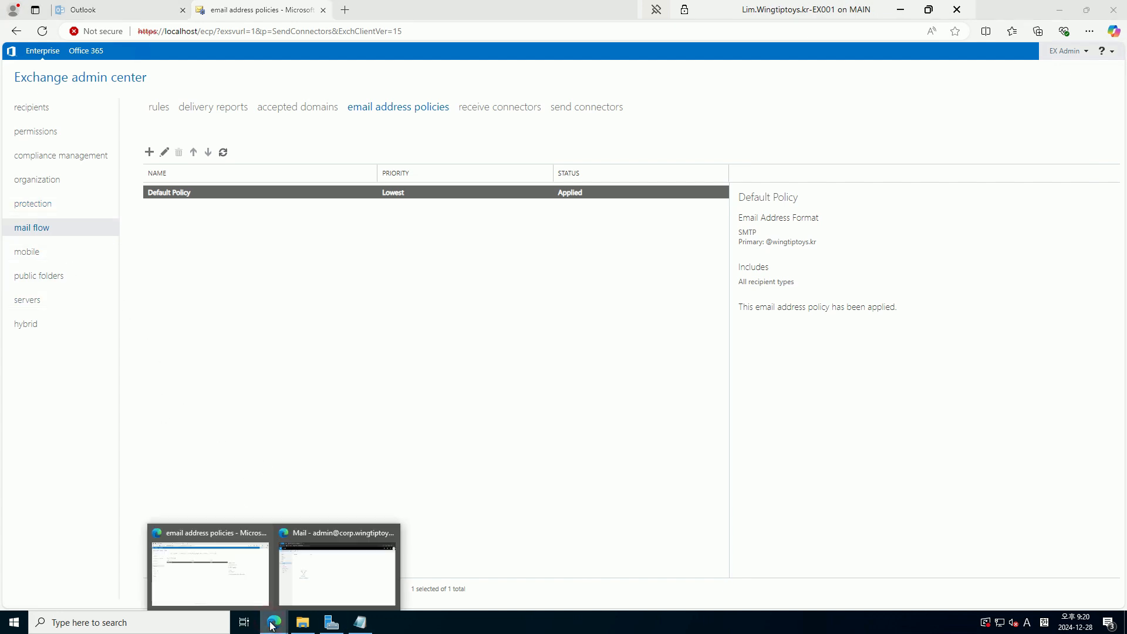
click(320, 578)
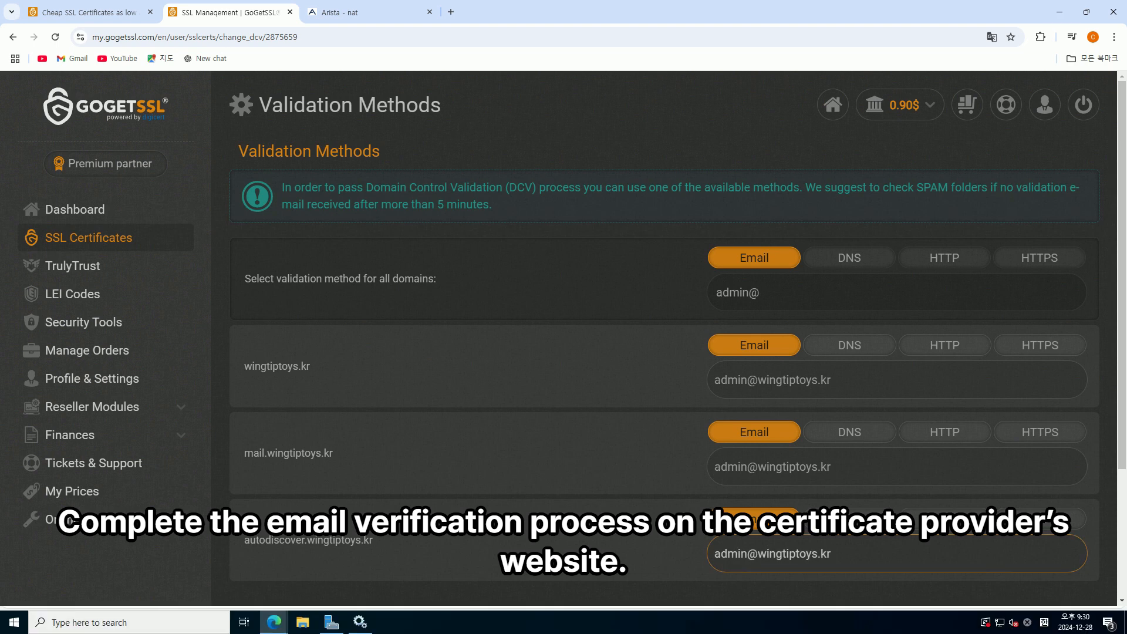
scroll(834, 305, down, 1)
scroll(834, 305, down, 2)
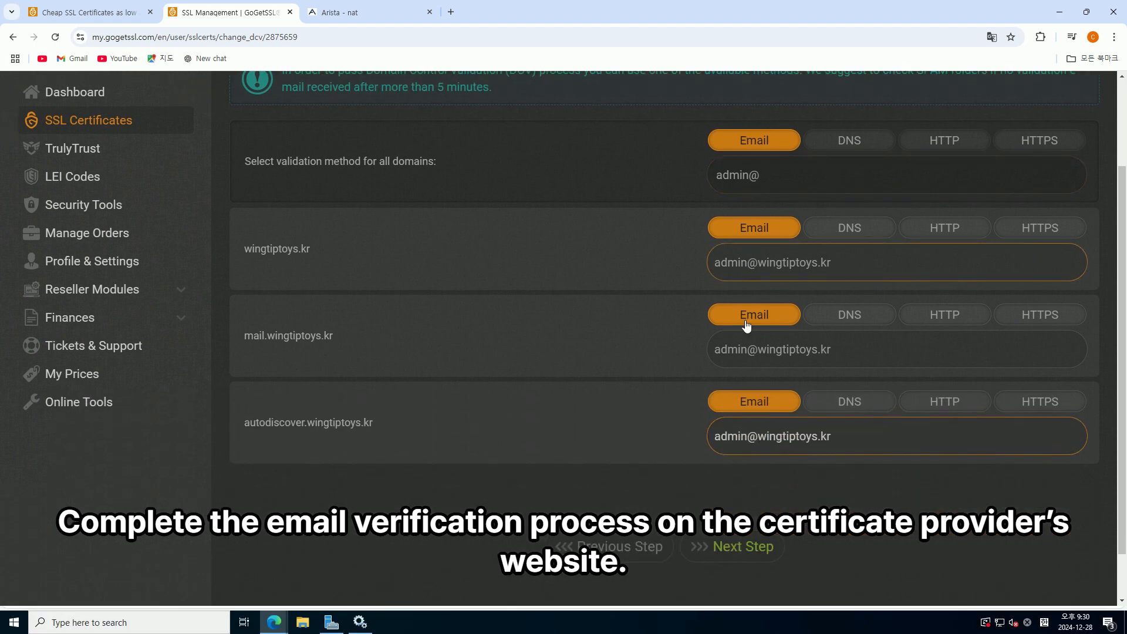
click(734, 554)
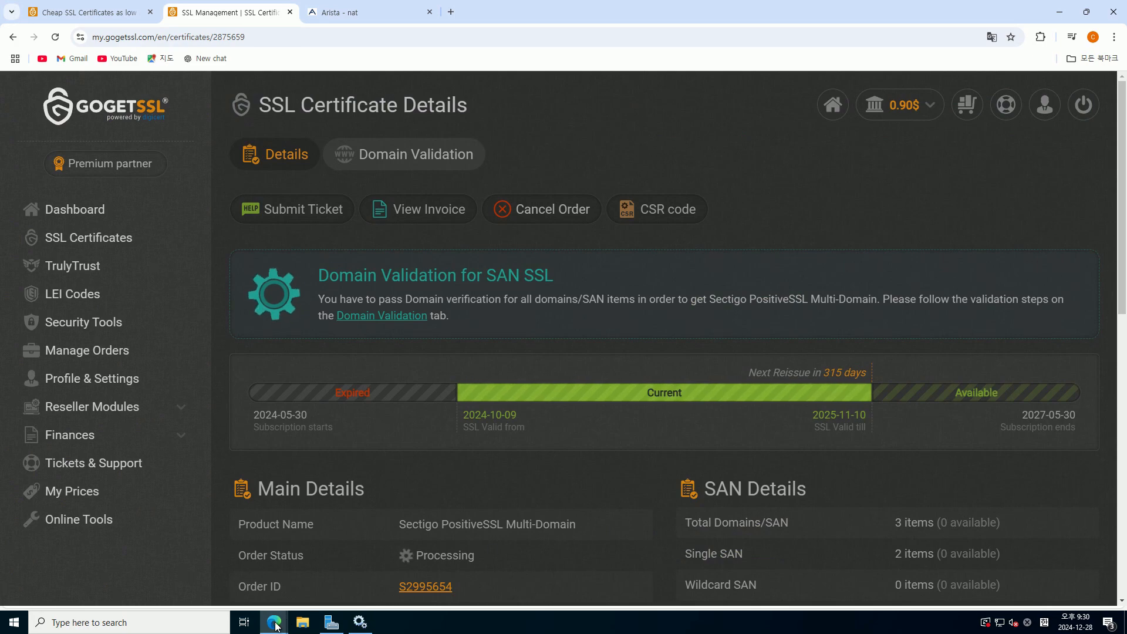
Close the GoGetSSL browser window and return to the admin Inbox in Outlook on the web
click(1114, 12)
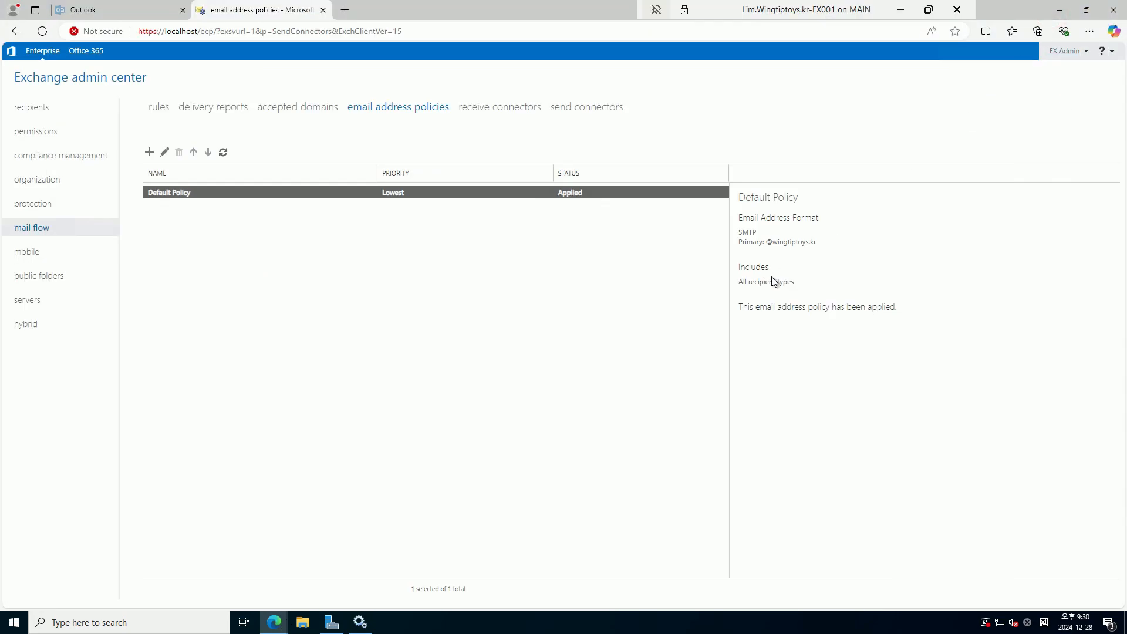
mouse_move(274, 630)
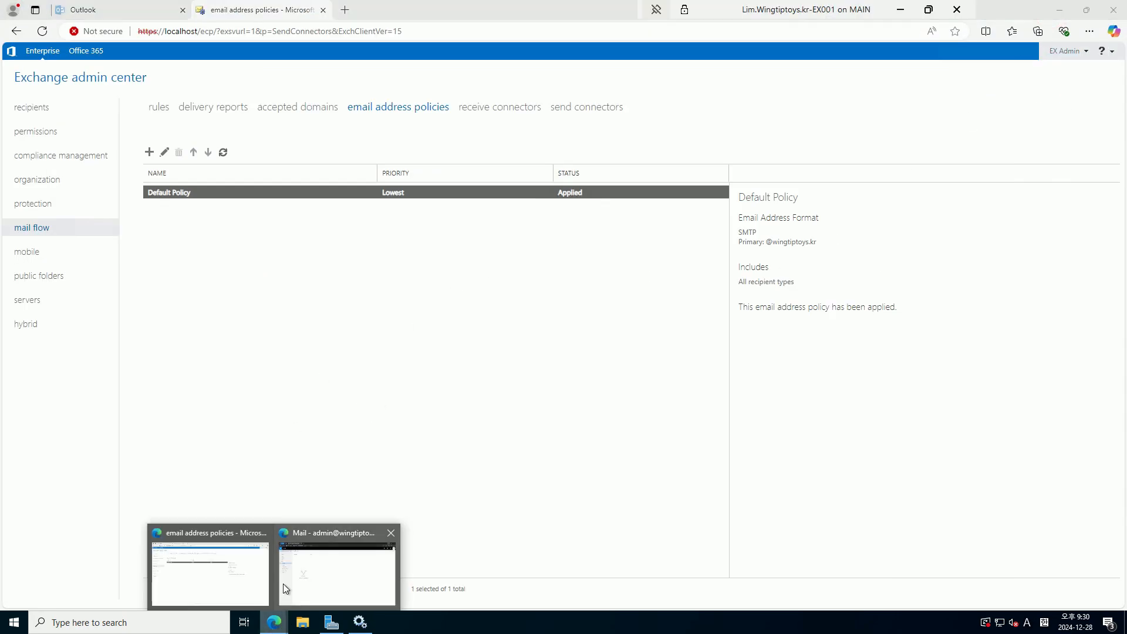
click(318, 575)
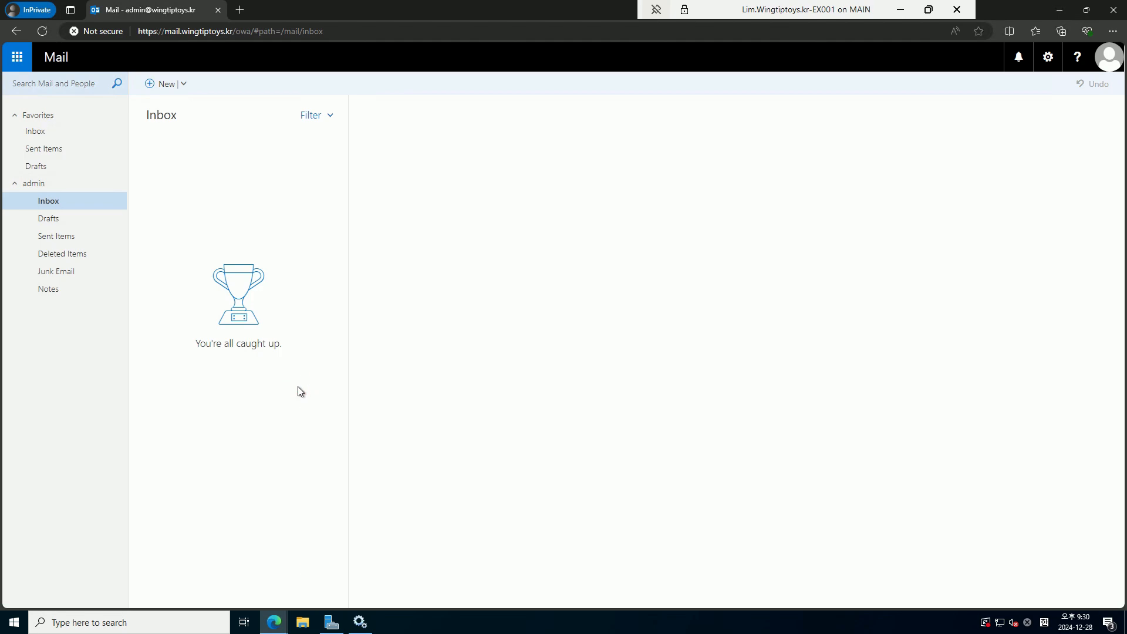
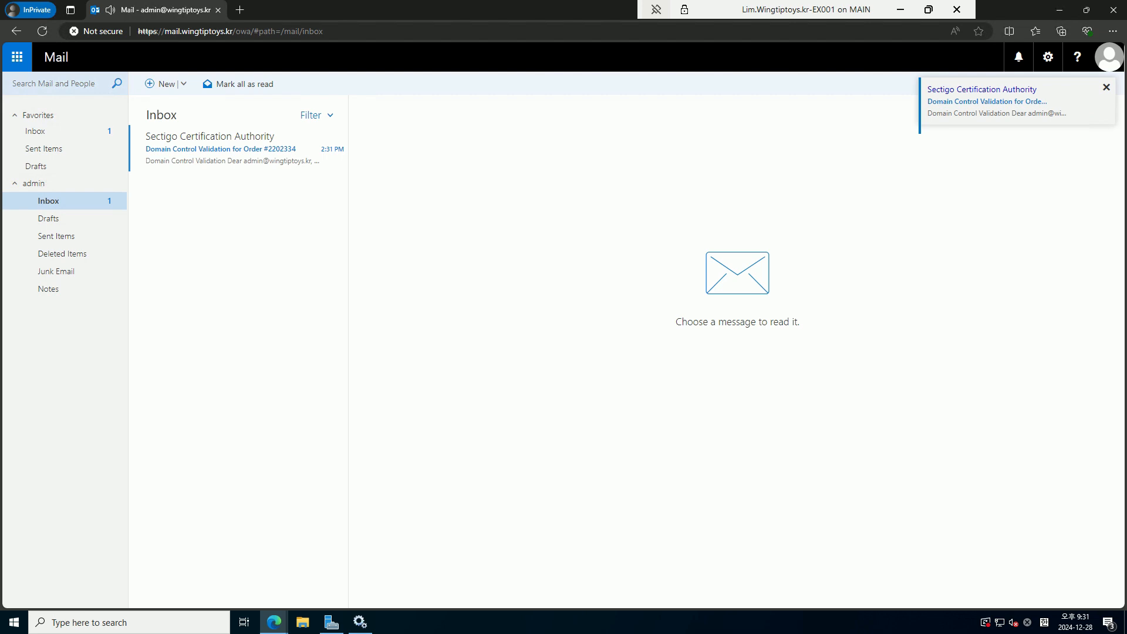
Browse the mailbox folders and open the Sectigo validation email in the Inbox
click(203, 151)
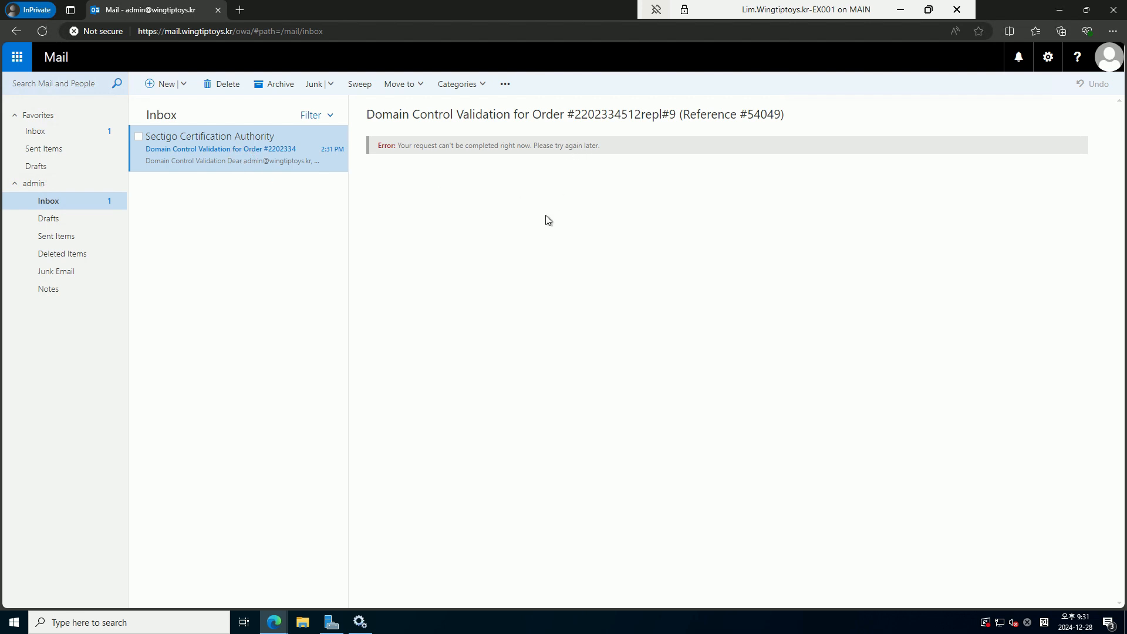
click(87, 219)
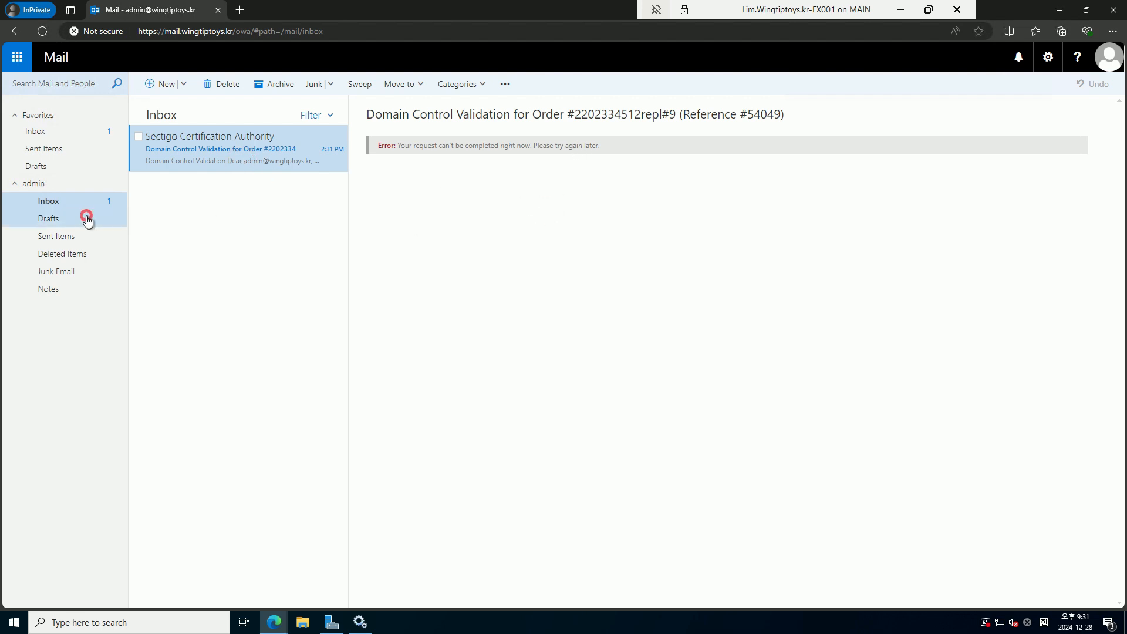
click(66, 201)
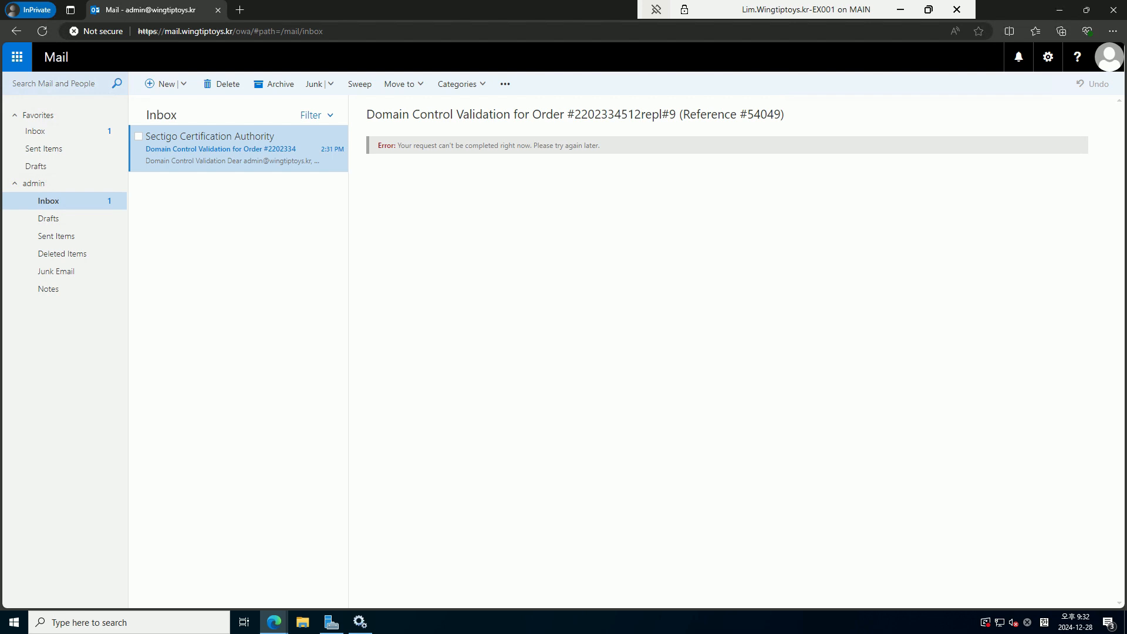
click(55, 235)
click(54, 217)
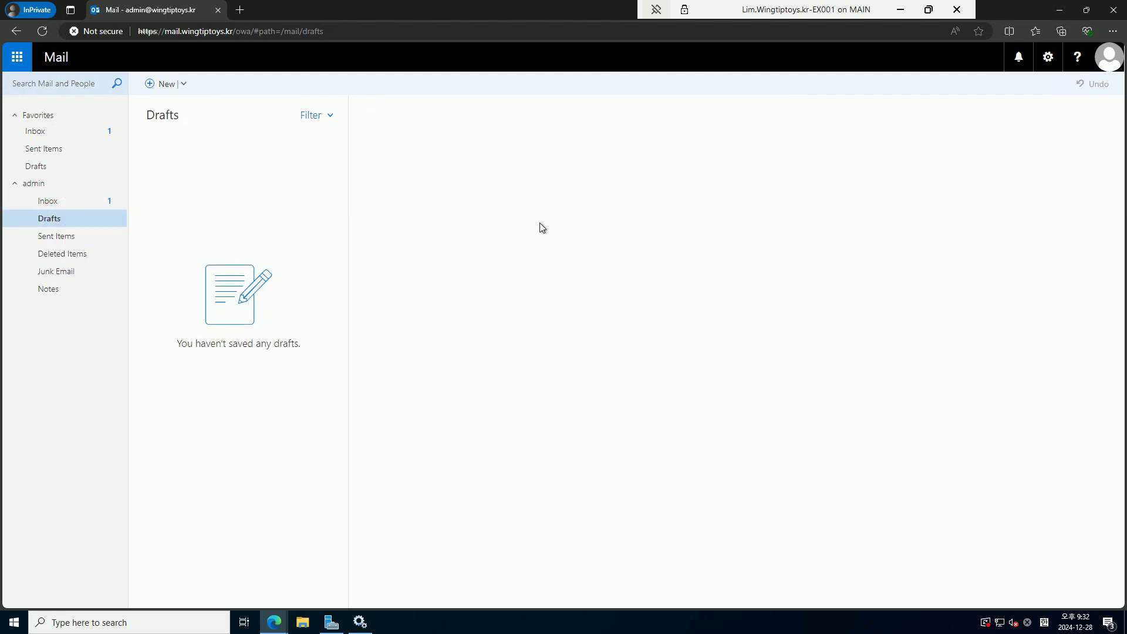
click(88, 205)
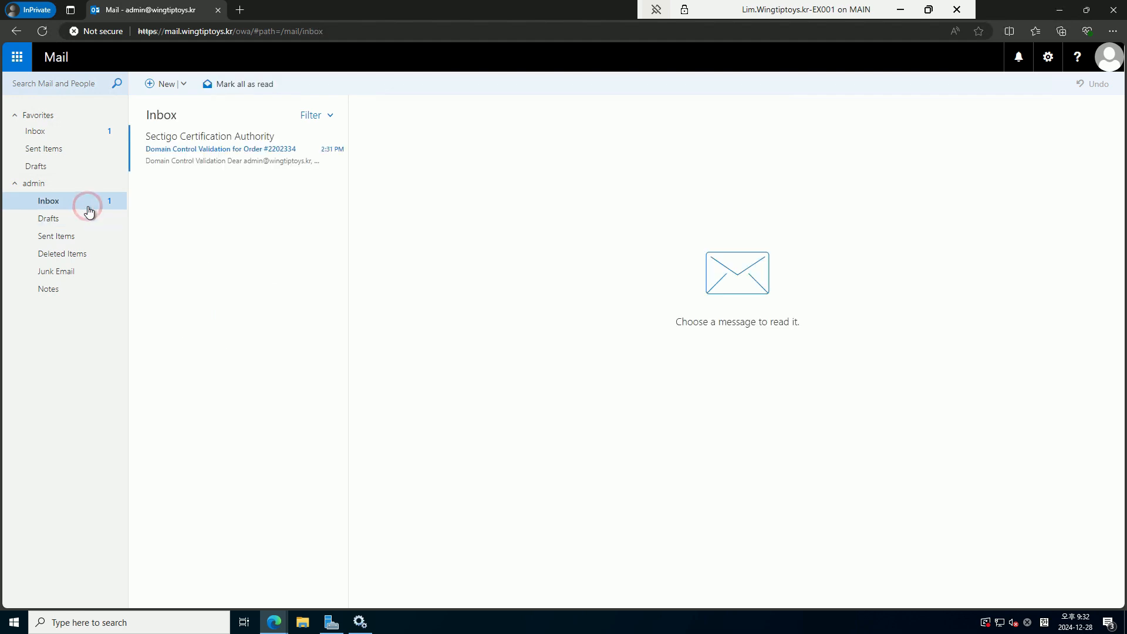
click(172, 159)
Open the Complete Domain Control Validation page from the Sectigo email
scroll(760, 313, down, 1)
scroll(770, 329, down, 2)
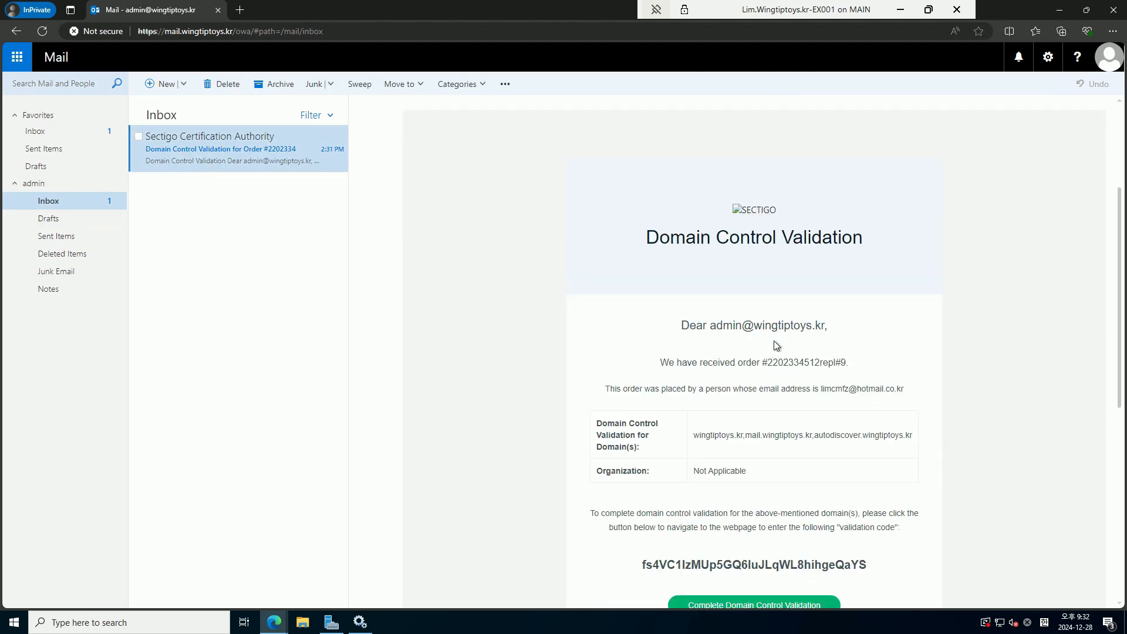
scroll(798, 397, down, 2)
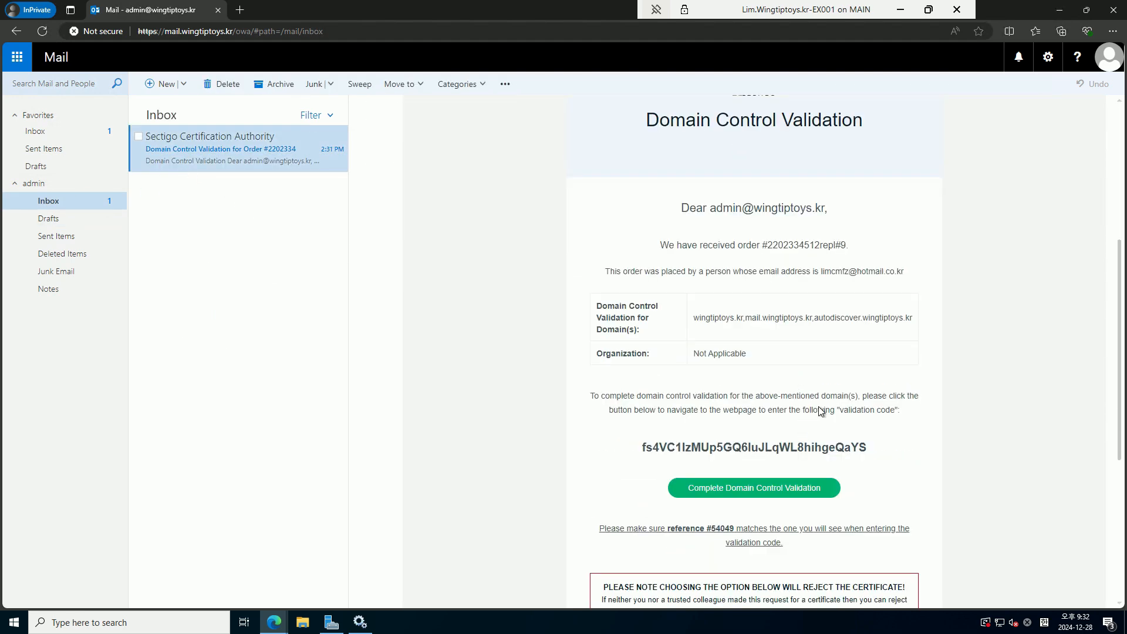
click(739, 495)
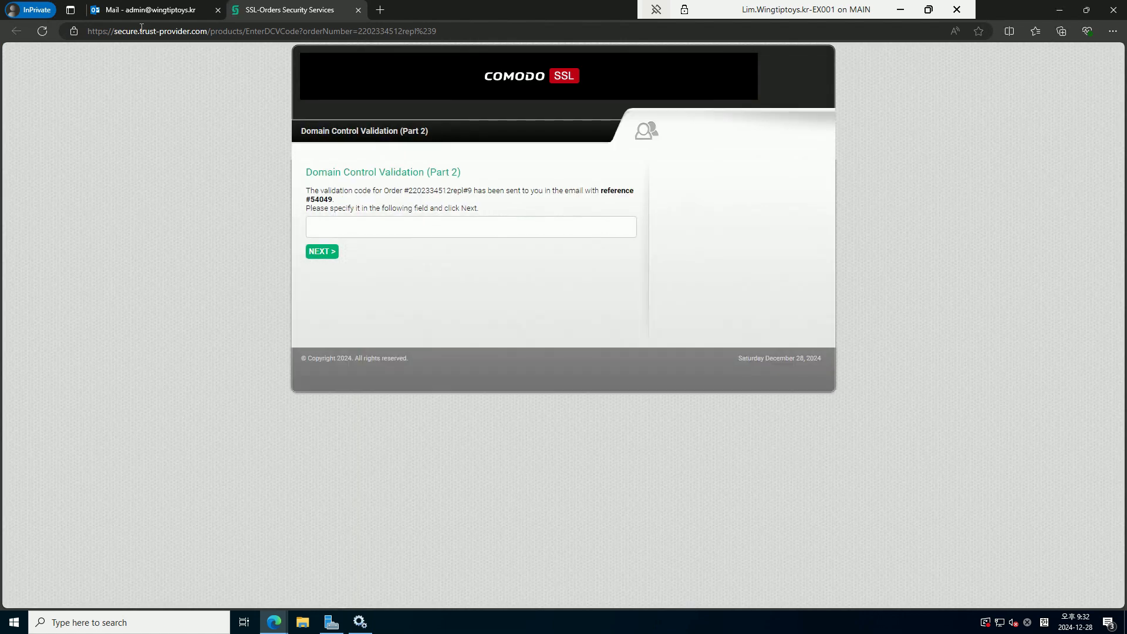
Copy the validation code from the email and submit it on the Comodo validation page
click(142, 12)
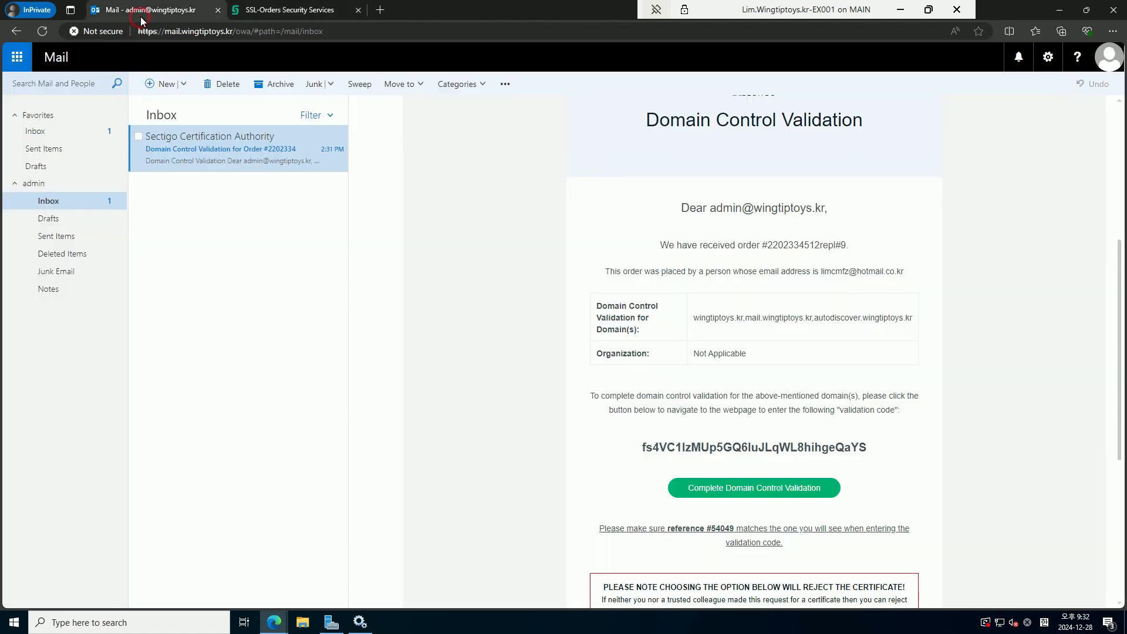
double_click(846, 446)
key(ctrl+c)
click(287, 10)
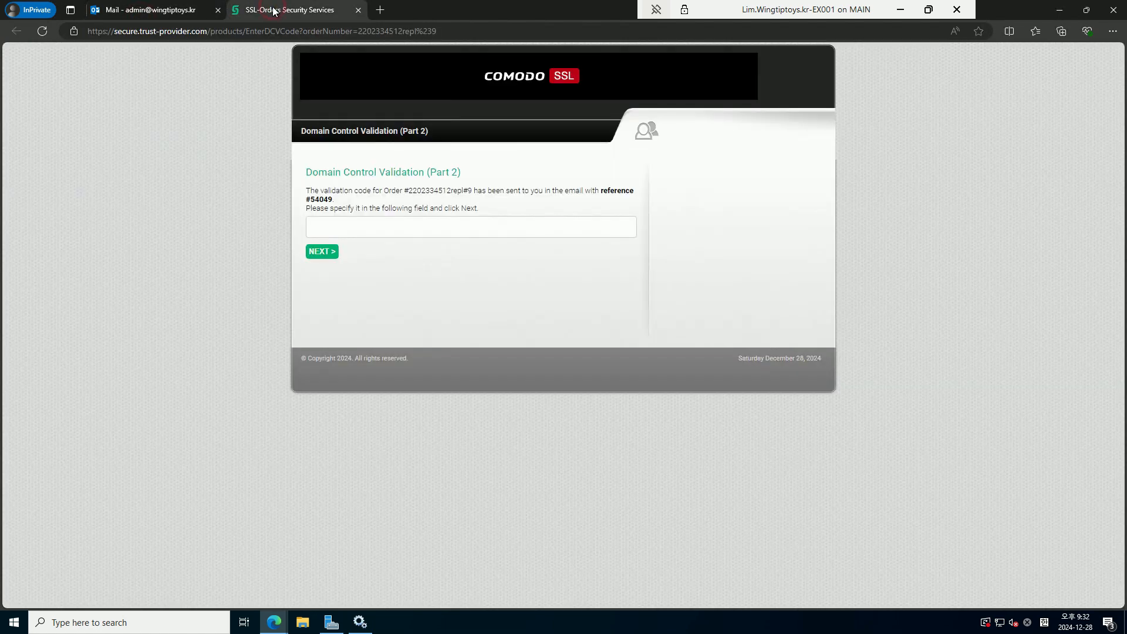
click(353, 229)
key(ctrl+v)
click(322, 252)
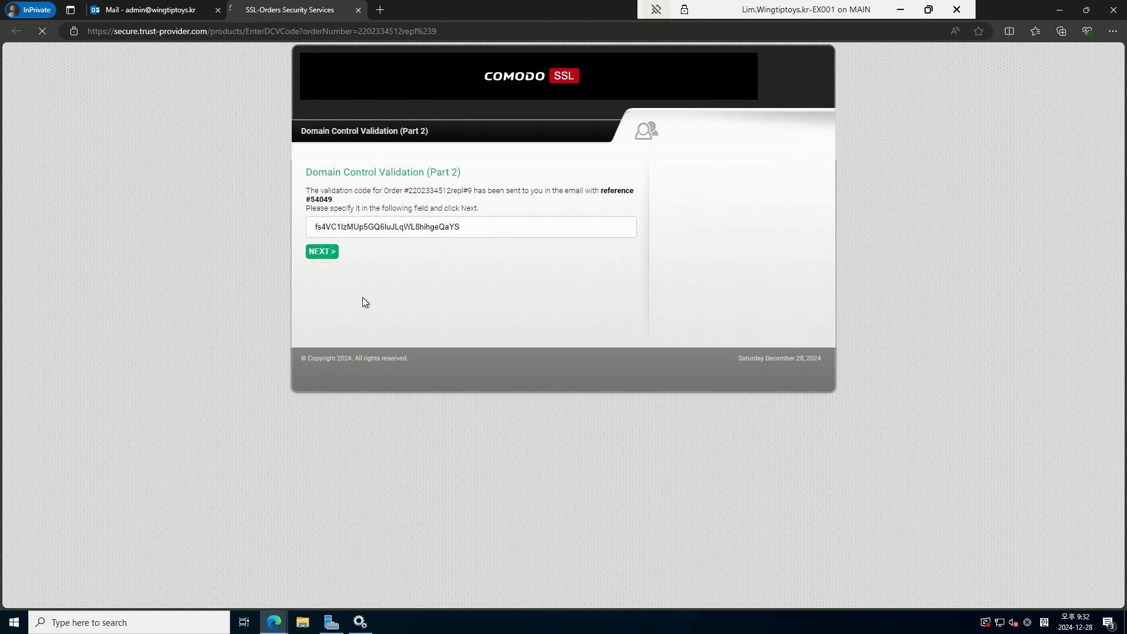
Close the confirmation page and delete the test messages from the Inbox
click(367, 209)
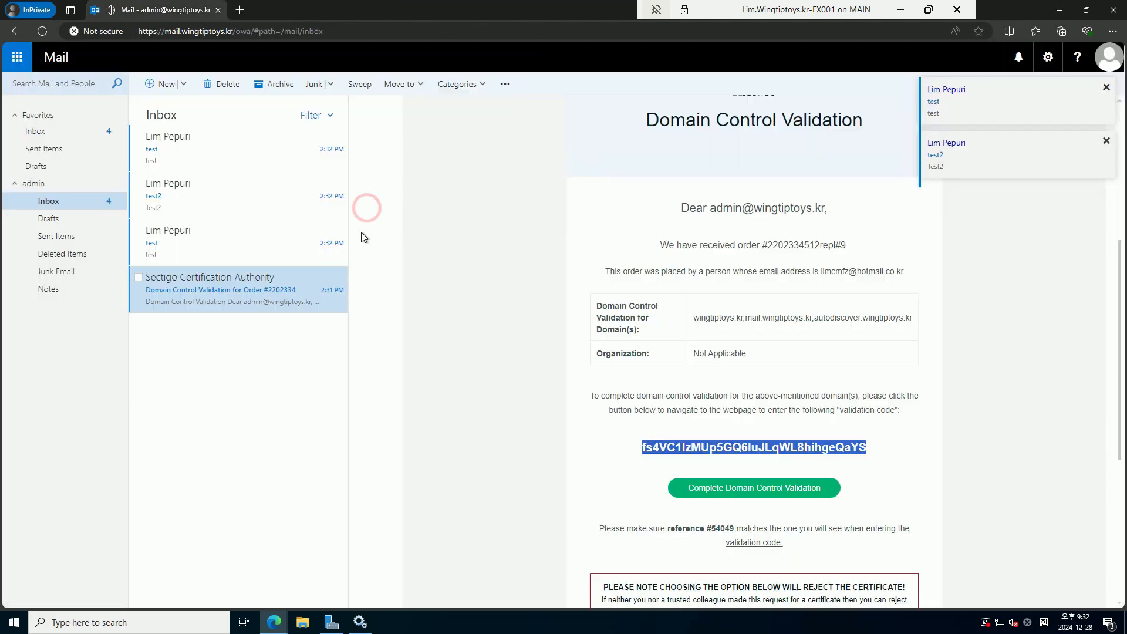
click(233, 230)
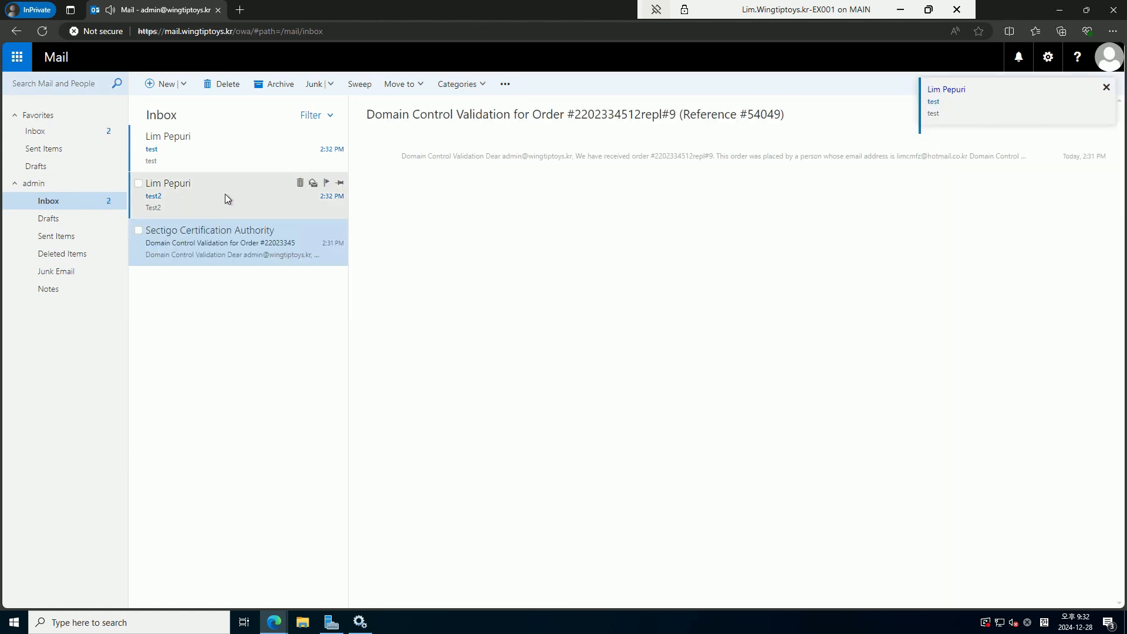
click(222, 182)
key(Delete)
click(217, 152)
key(Delete)
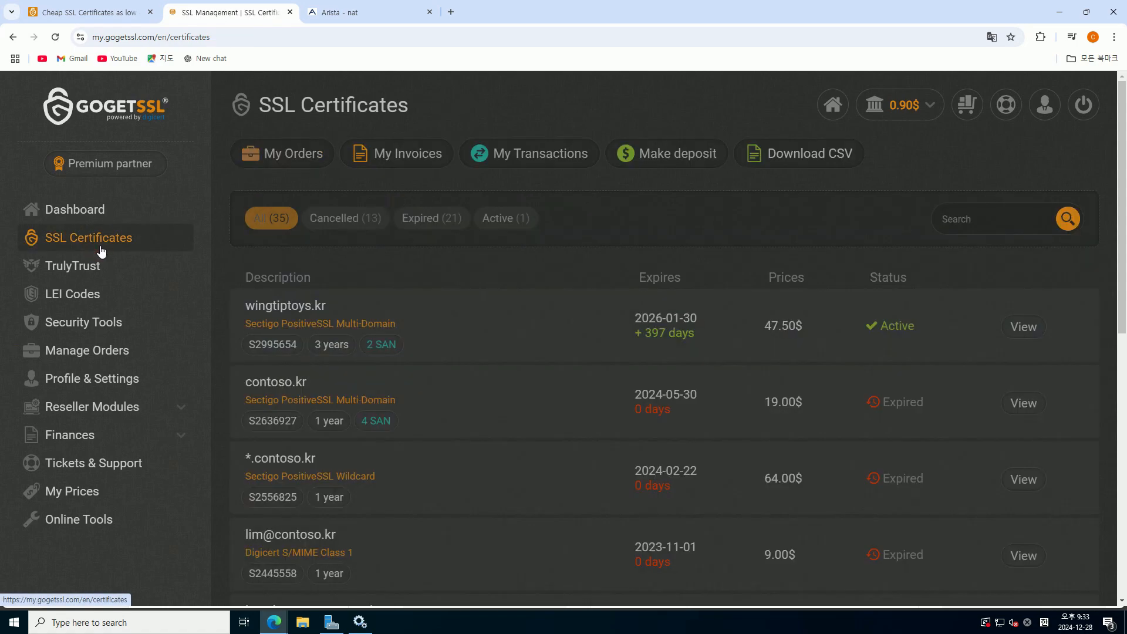
Download wingtiptoys_kr.crt from the wingtiptoys.kr certificate details in GoGetSSL
click(1023, 326)
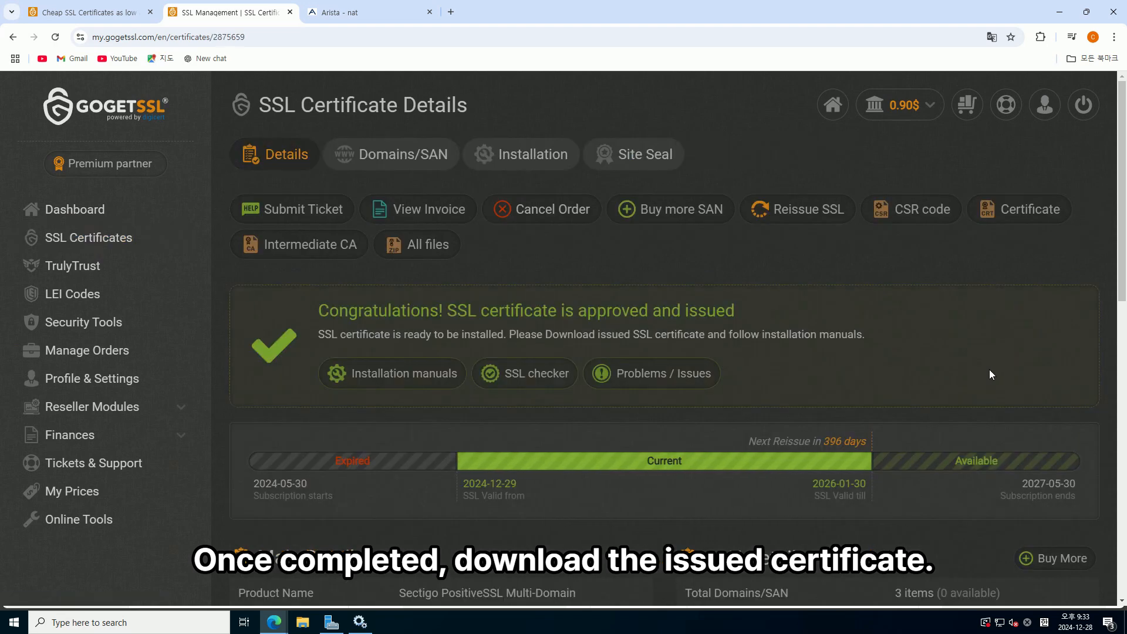
click(986, 218)
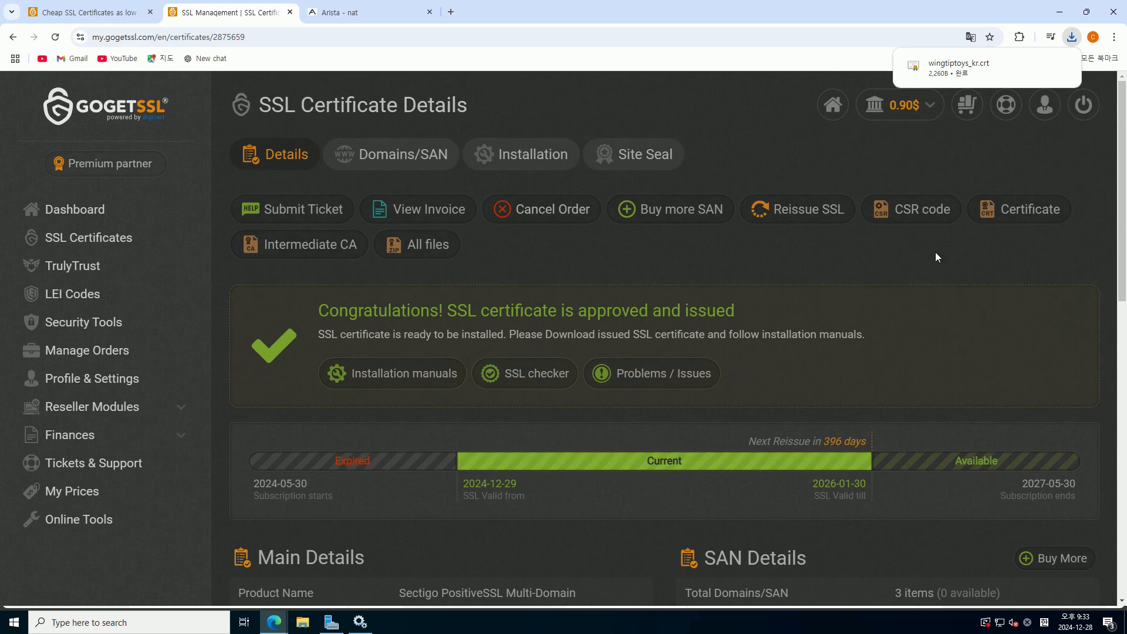
drag(811, 10, 1126, 76)
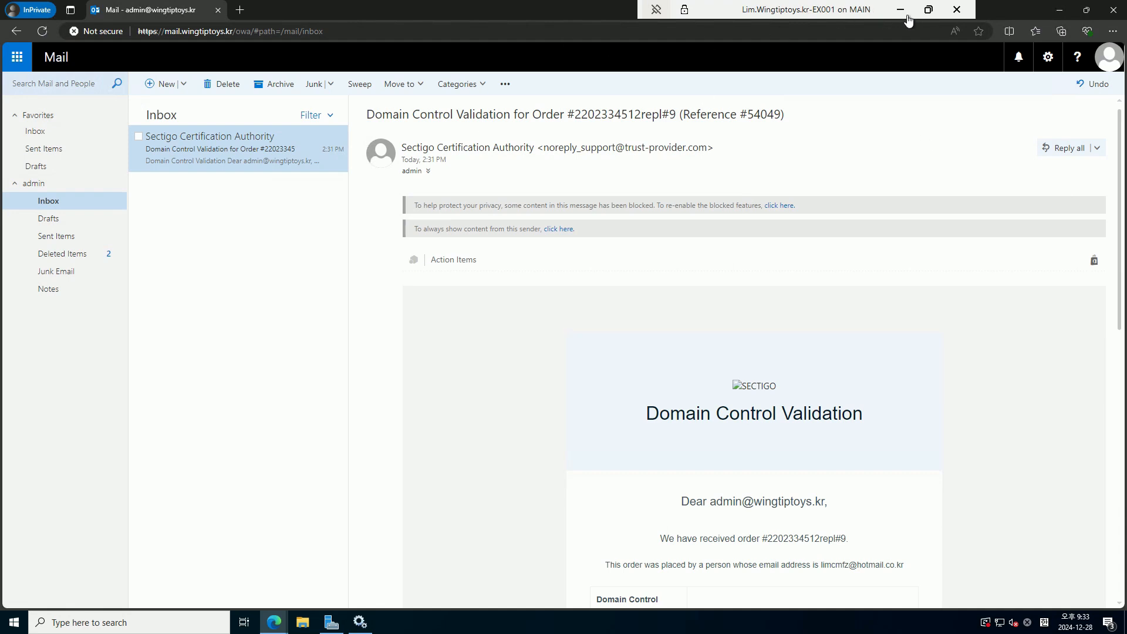
Paste the downloaded wingtiptoys_kr.crt into the DigiCertUtil folder on the local machine
click(1060, 10)
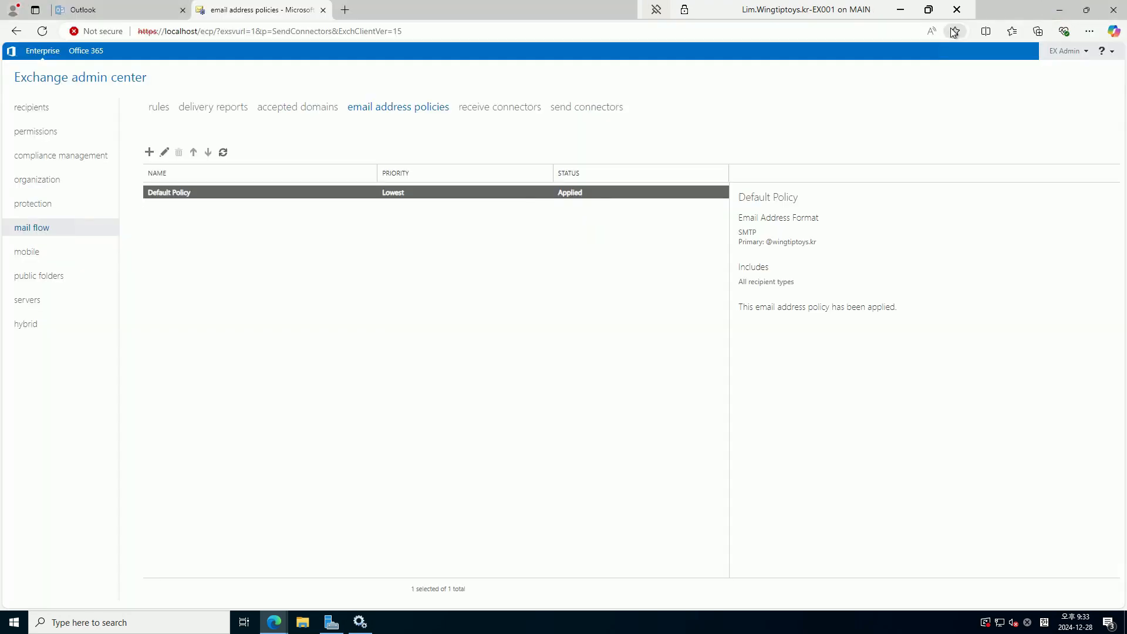
click(900, 9)
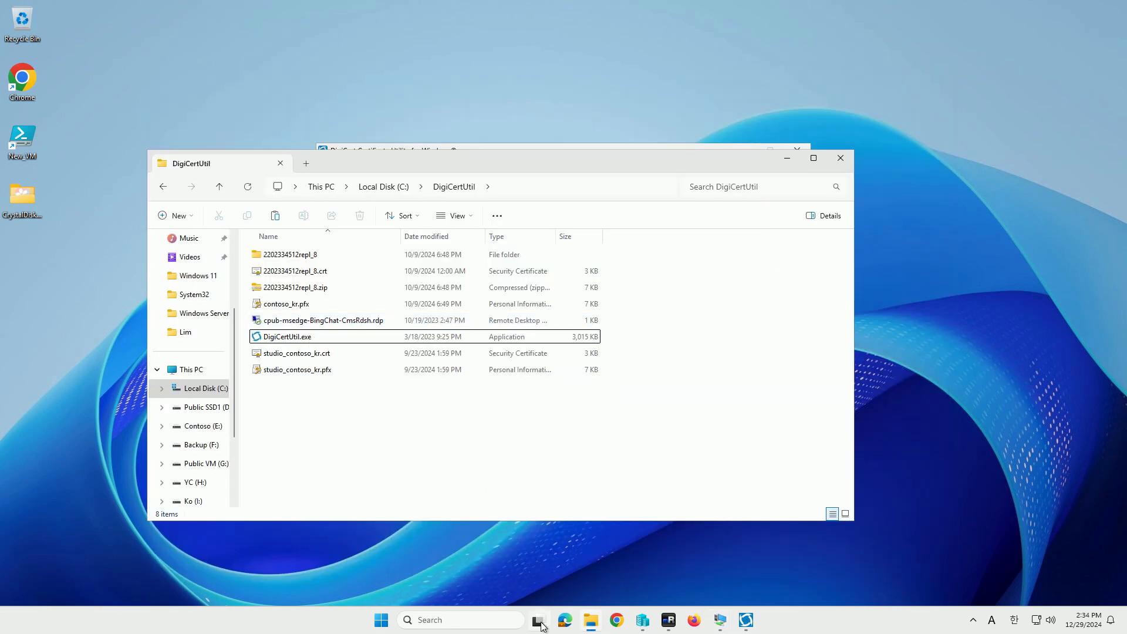
key(ctrl+v)
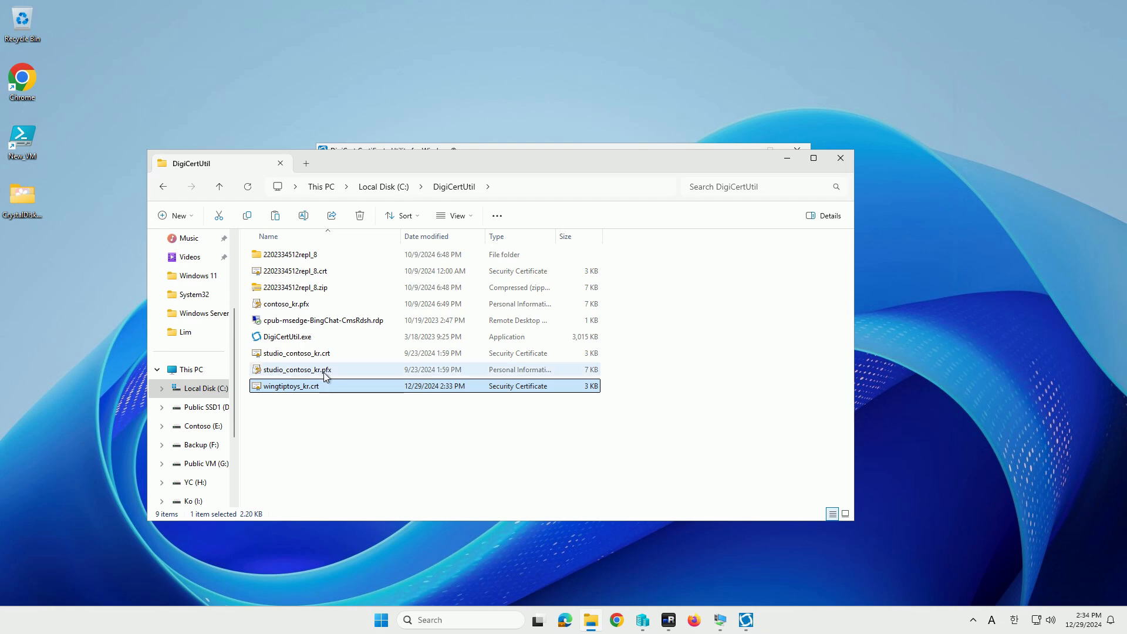
Run DigiCertUtil.exe, accept the licence, and install the wingtiptoys.kr certificate
double_click(306, 345)
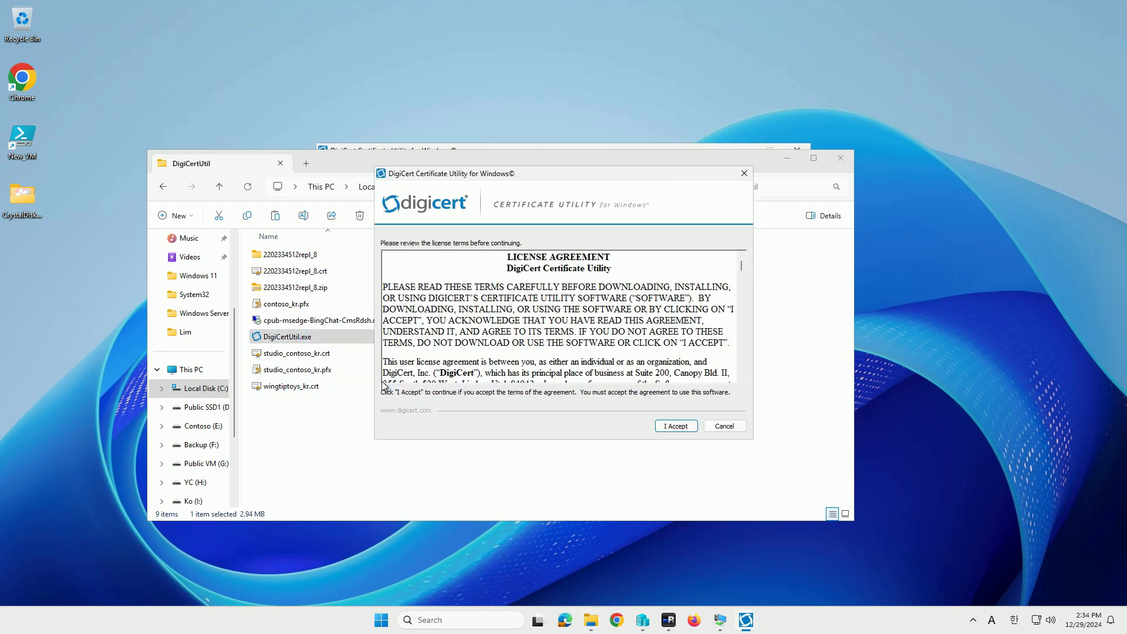
click(674, 427)
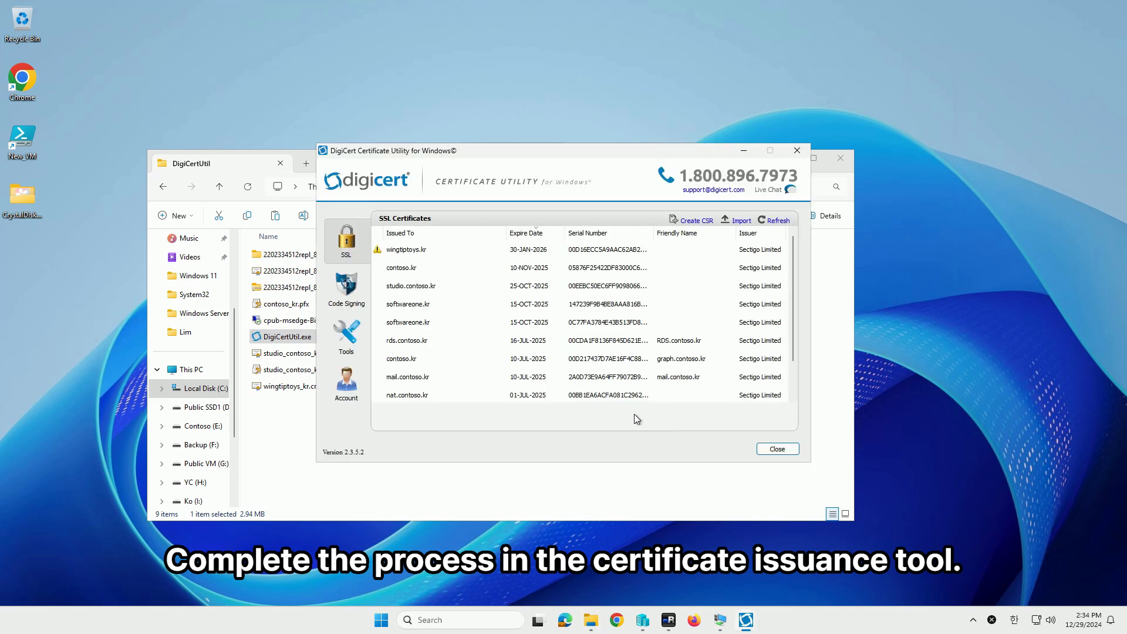
click(461, 258)
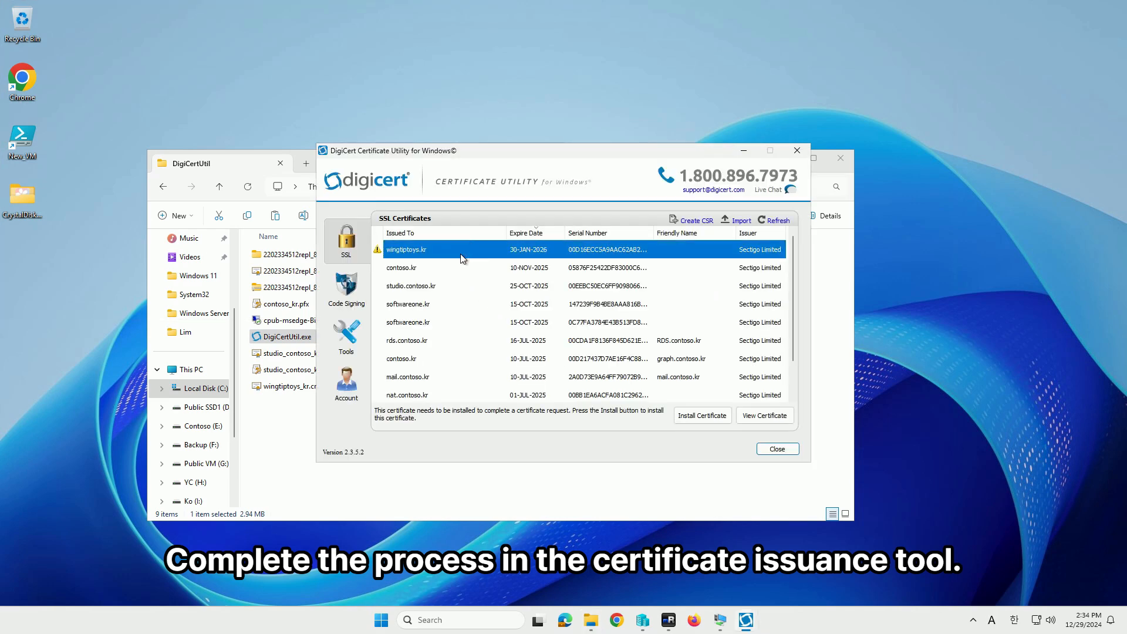
click(714, 421)
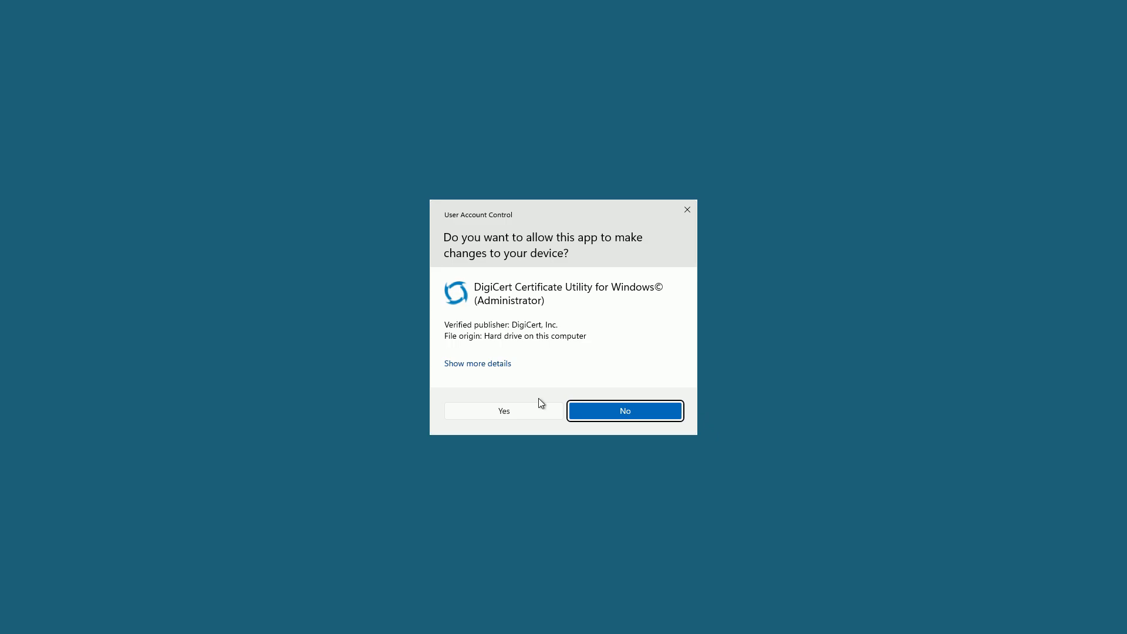
click(492, 410)
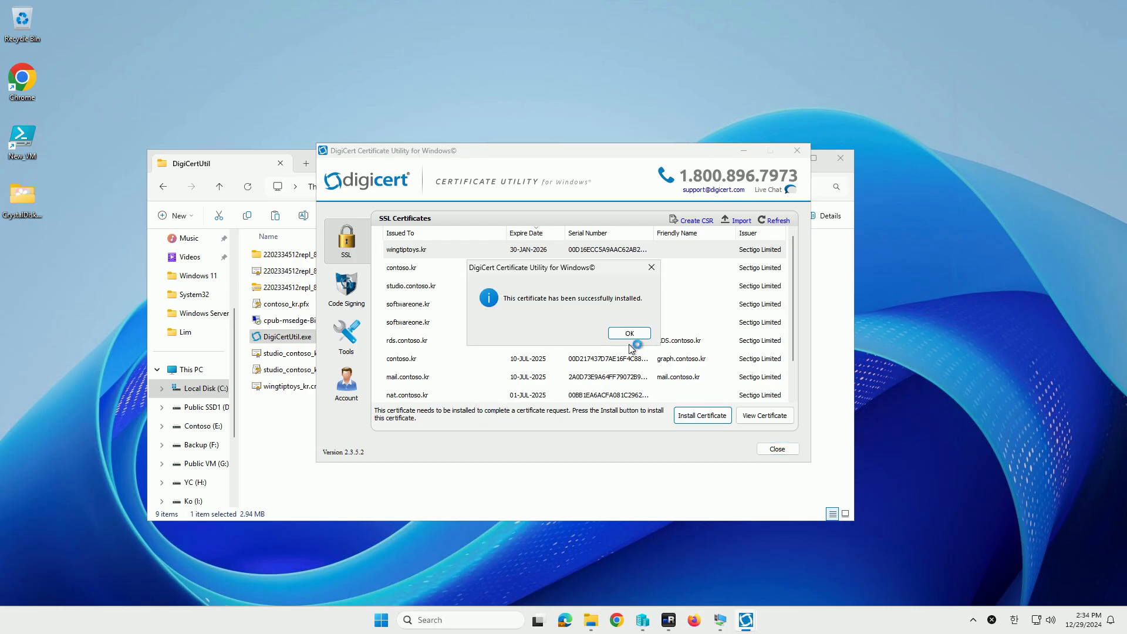
click(631, 341)
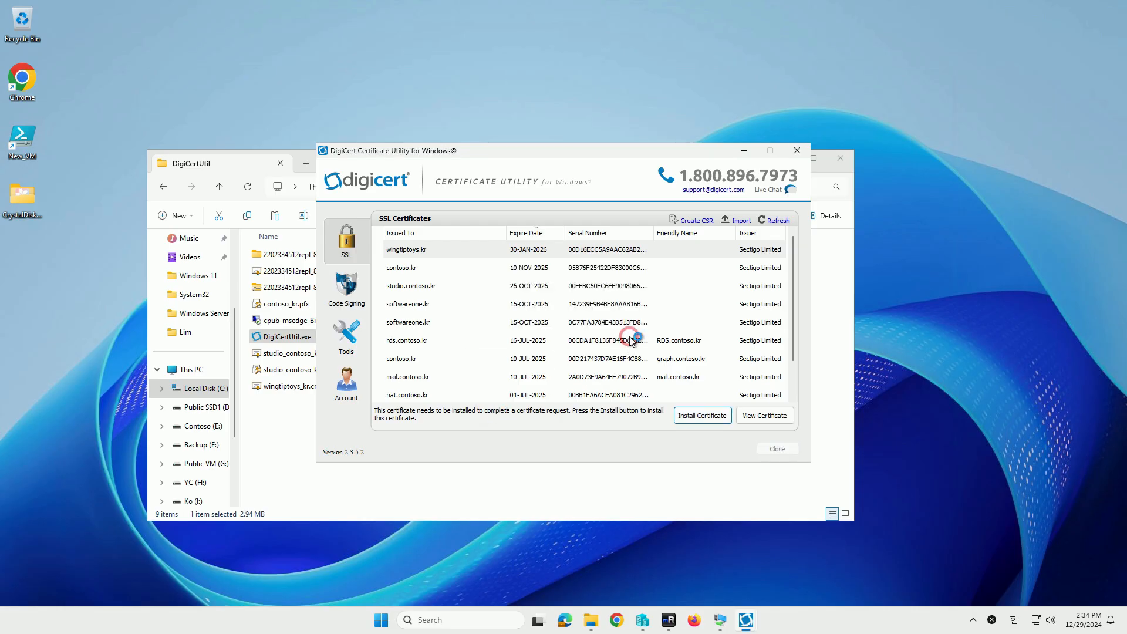
Export the wingtiptoys.kr certificate with its private key as a password-protected .pfx
click(614, 252)
click(654, 415)
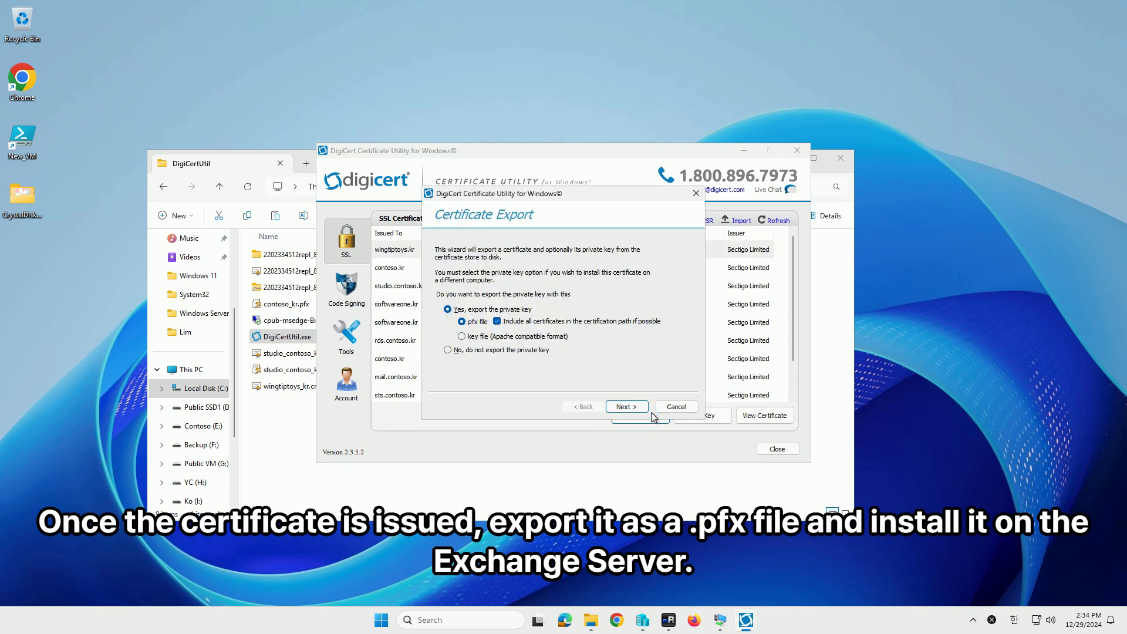
click(625, 407)
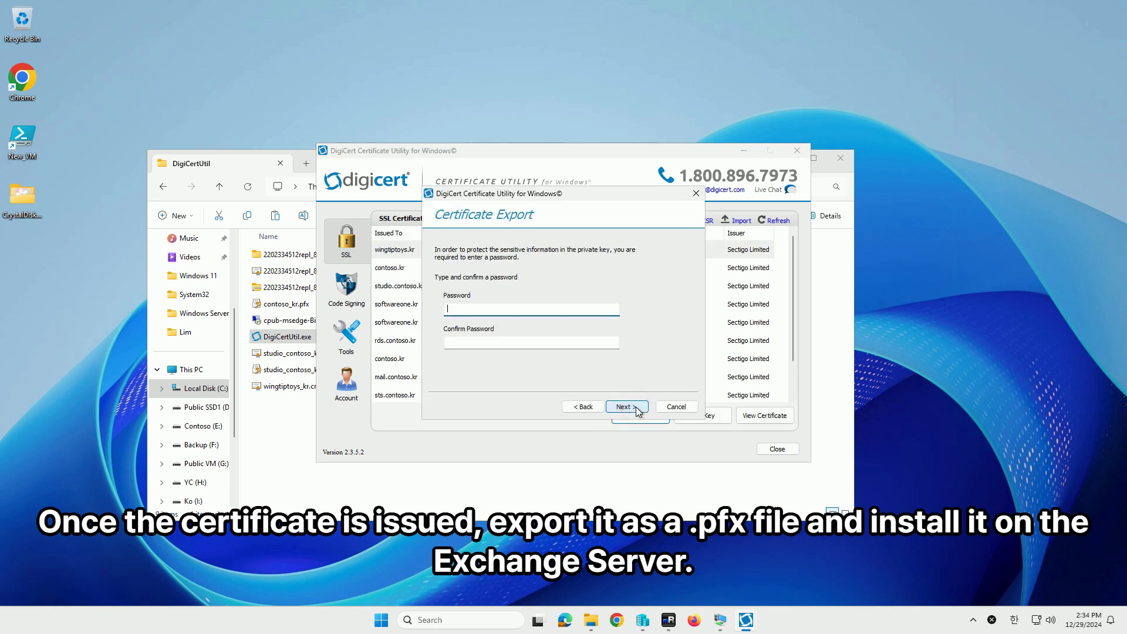
text(**********)
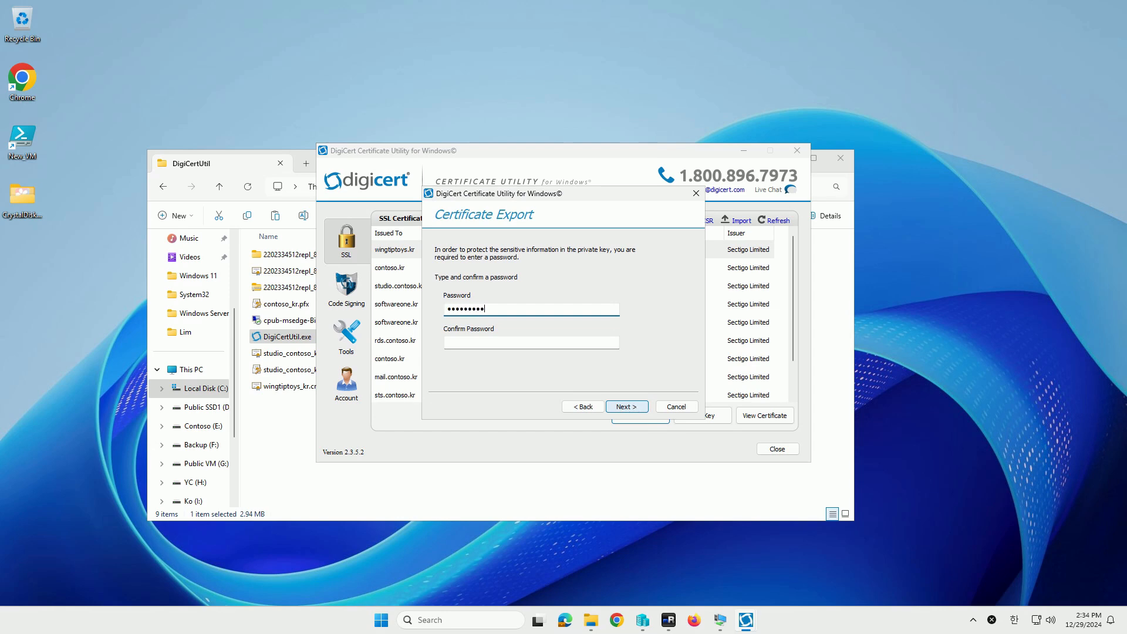
key(Tab)
text(**********)
click(633, 407)
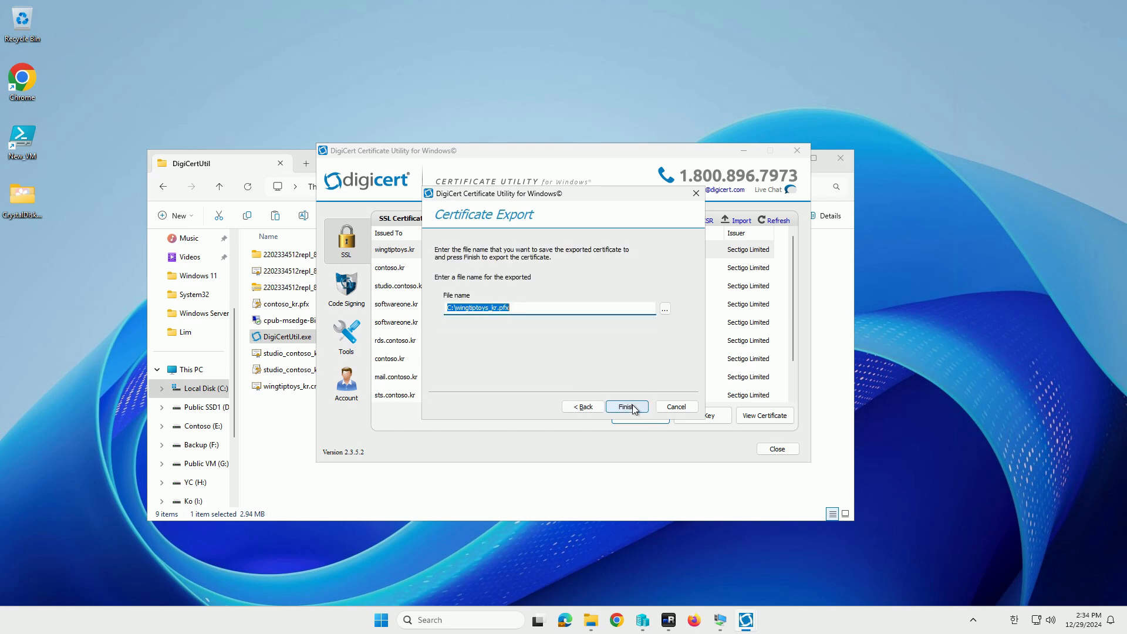
Save the export as C:\DigiCertUtil\mail_wingtiptoys_kr.pfx and locate the file
click(665, 307)
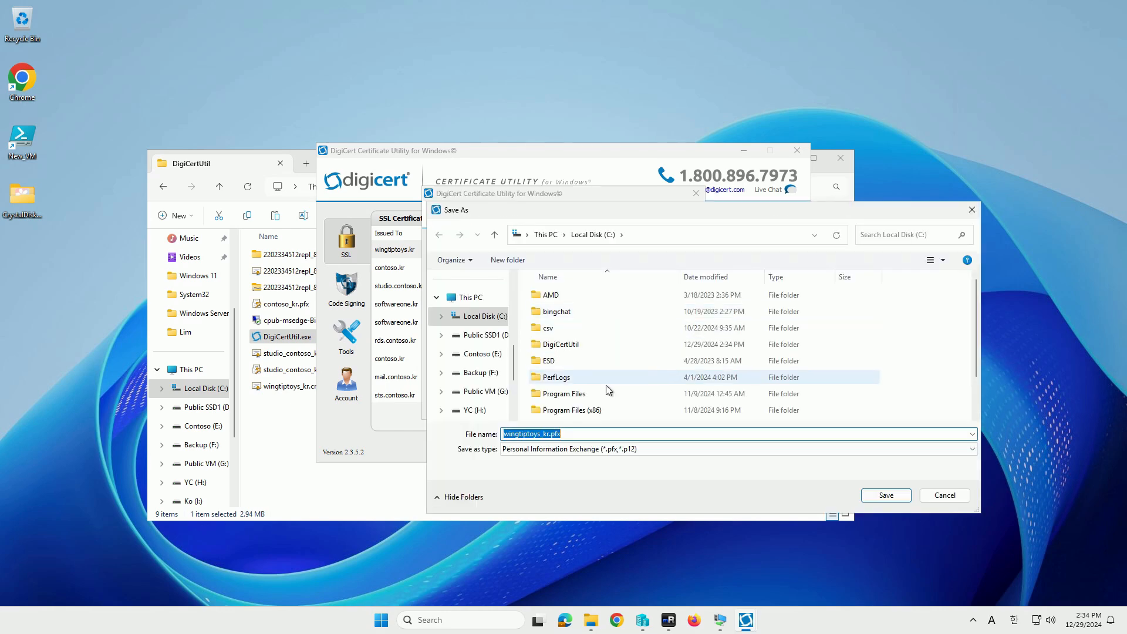
double_click(565, 345)
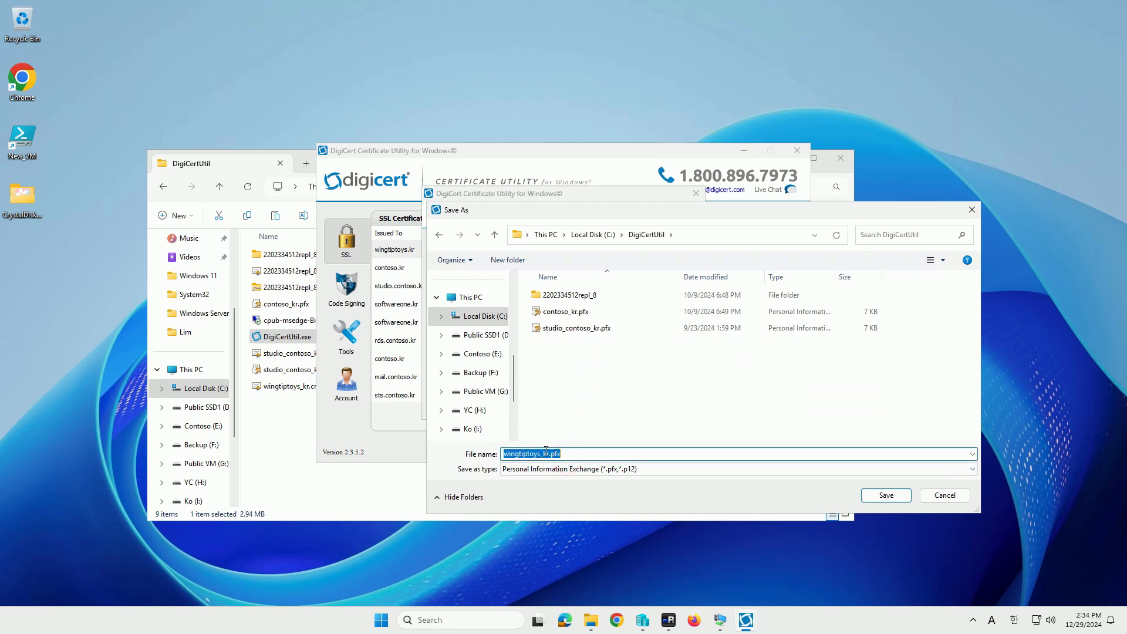
click(523, 453)
text(mail_)
key(Return)
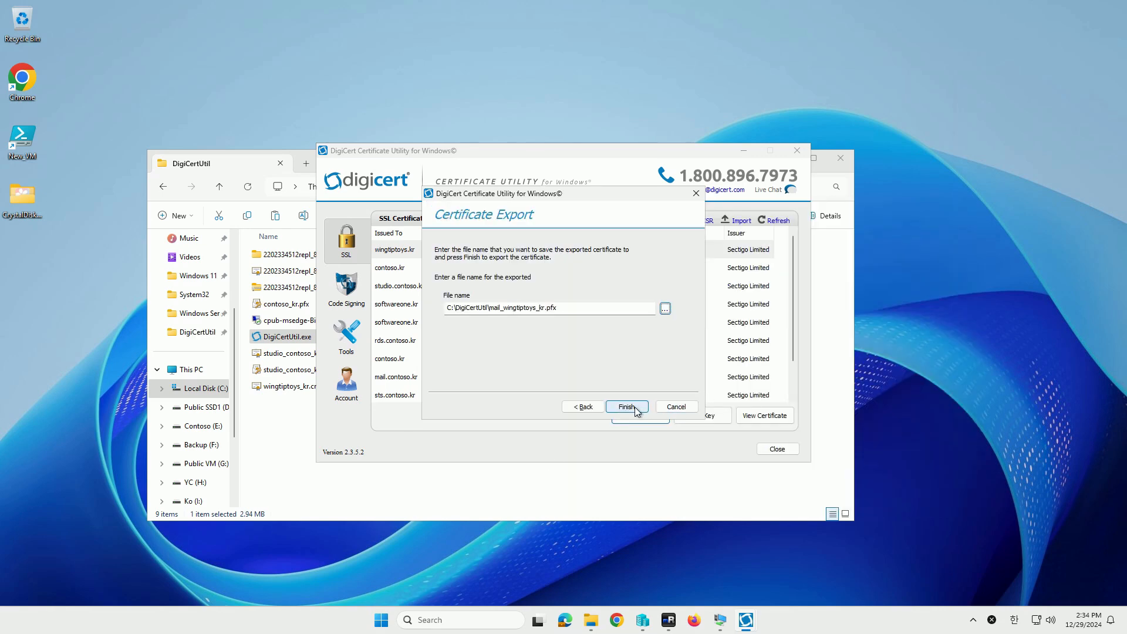
click(633, 408)
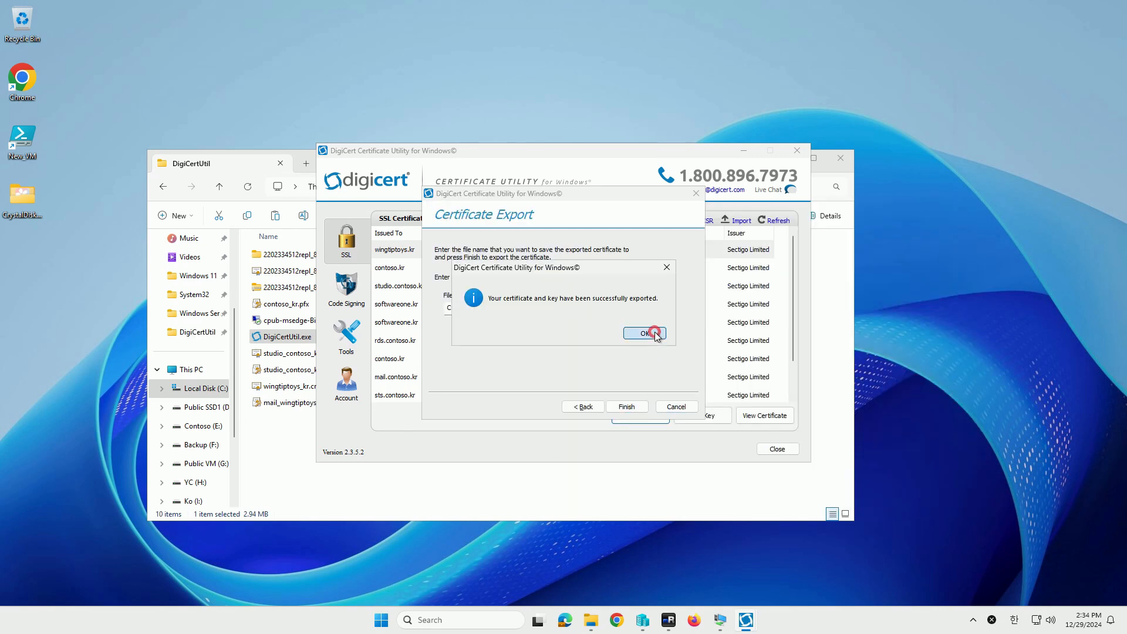
click(655, 335)
click(744, 151)
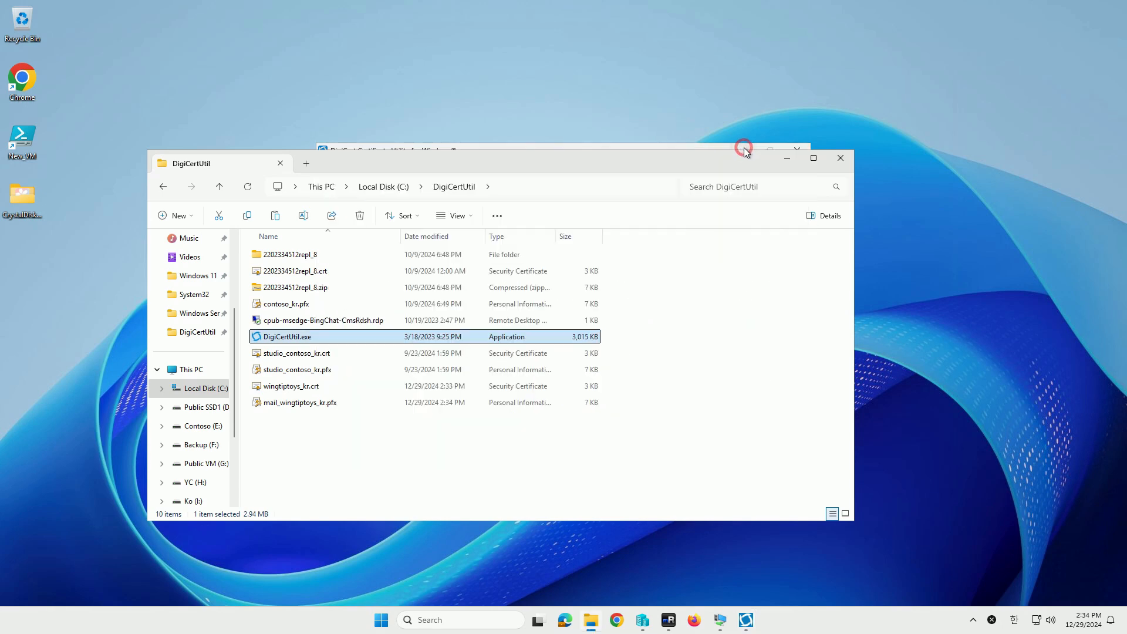
click(336, 406)
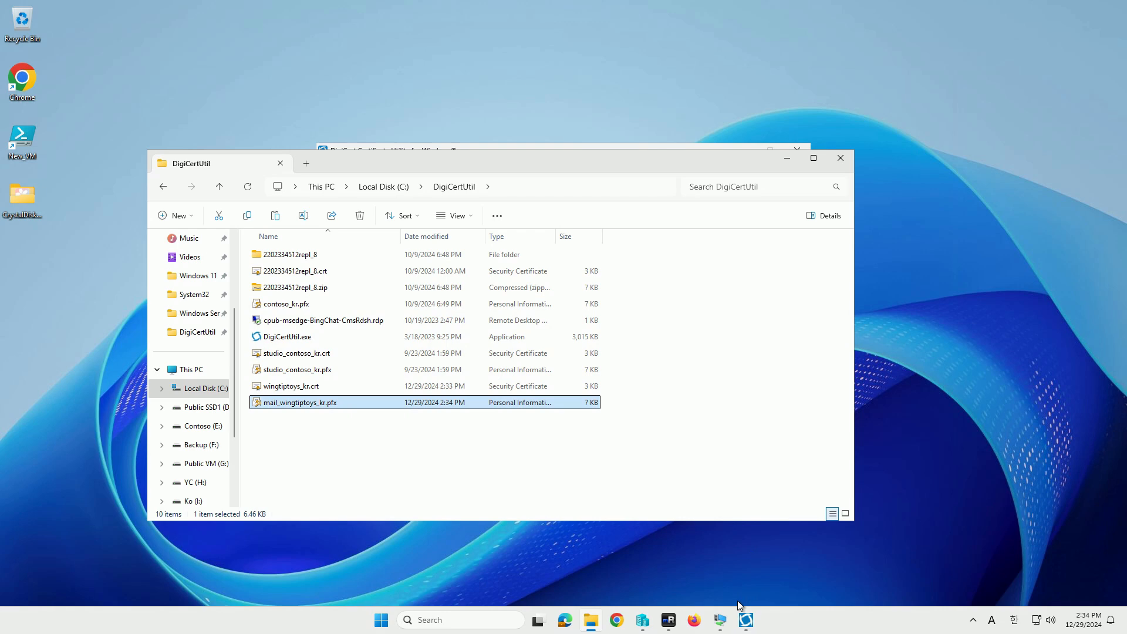
In the EX001 remote session, open mail_wingtiptoys_kr.pfx from the desktop
mouse_move(722, 620)
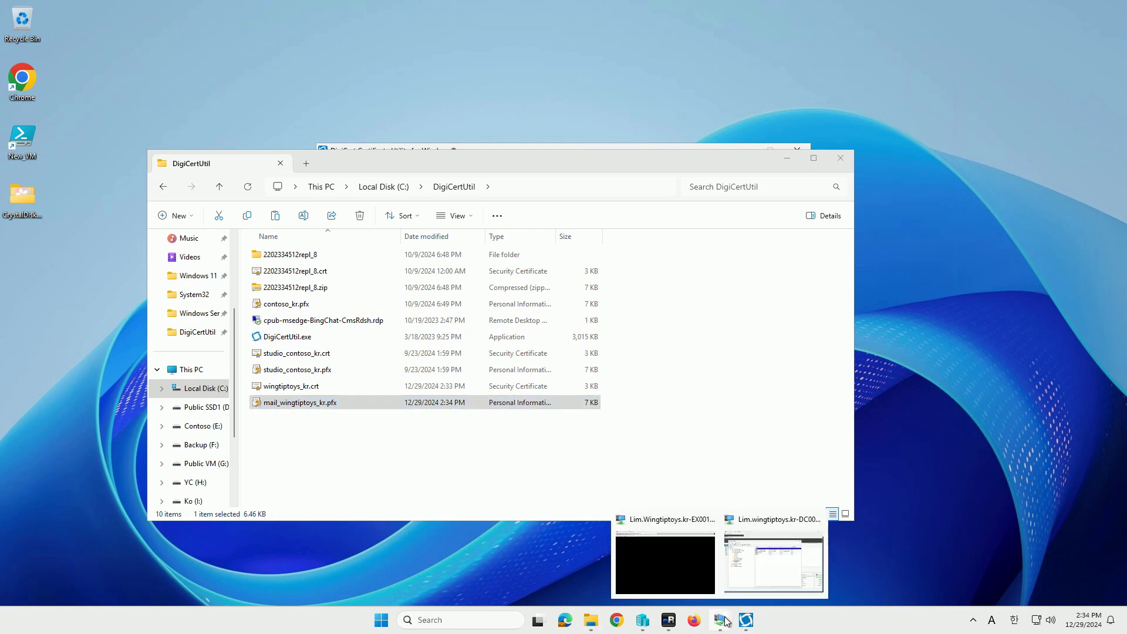
click(681, 574)
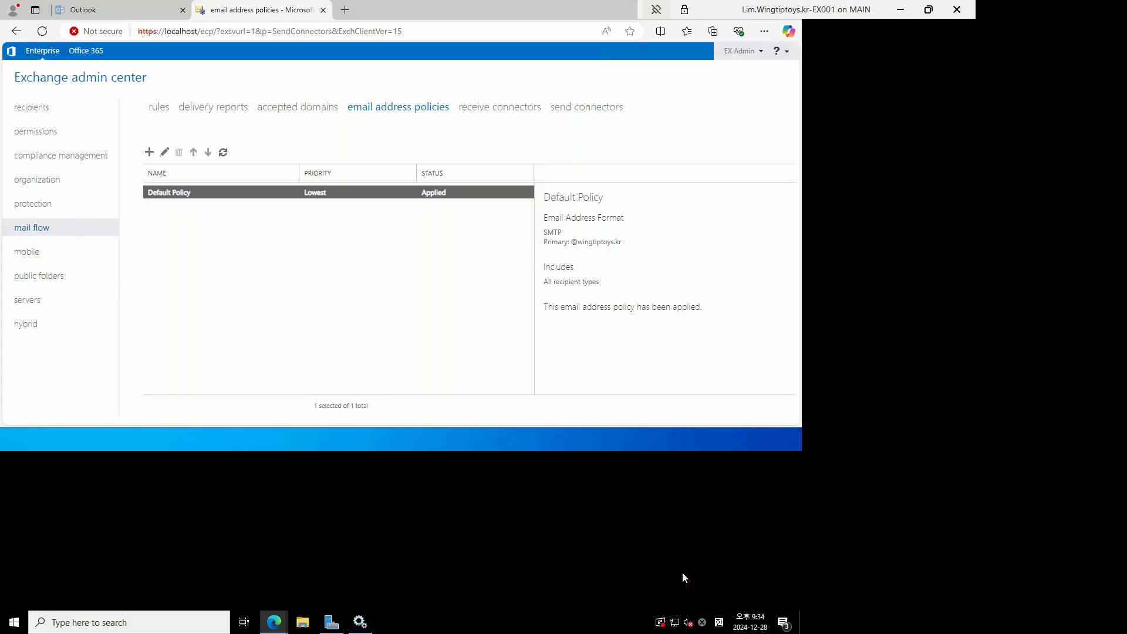
click(1061, 9)
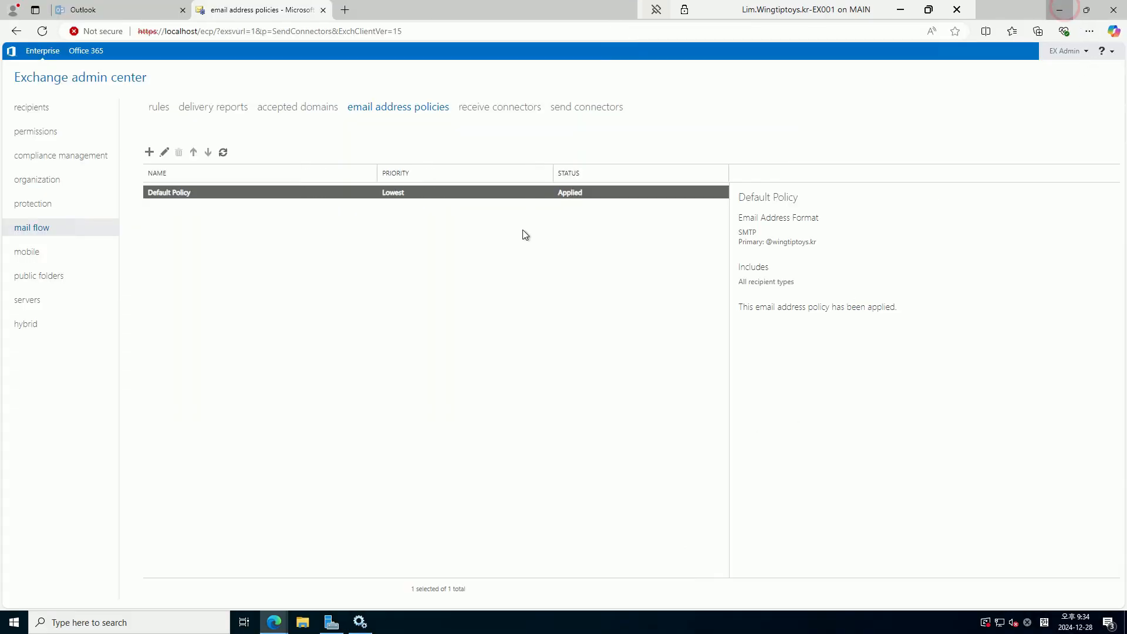
click(44, 152)
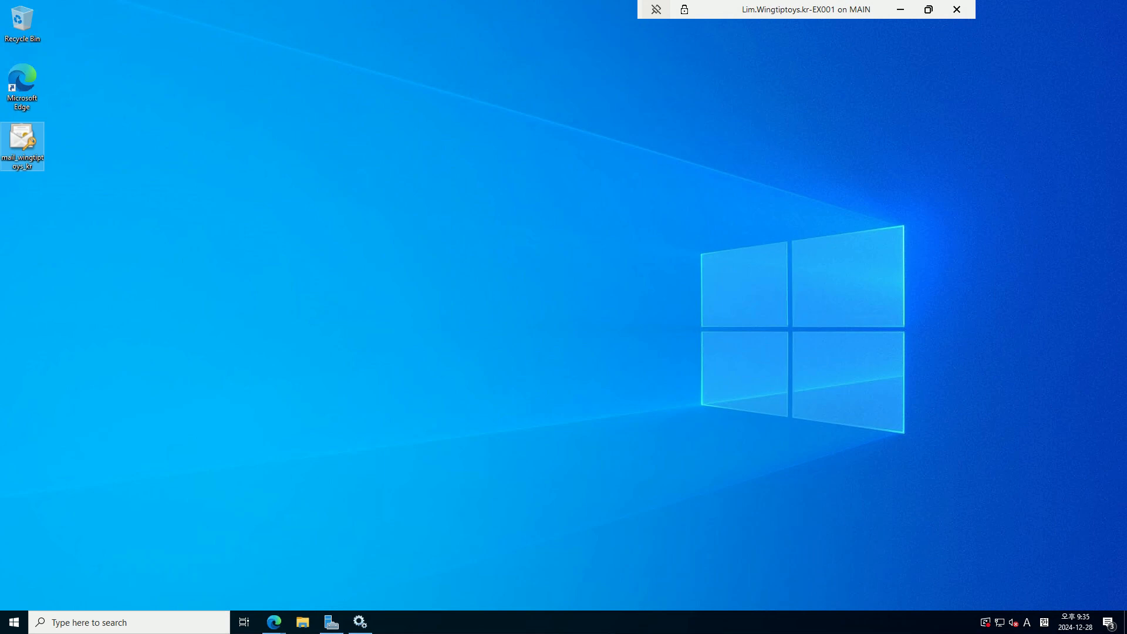
double_click(31, 137)
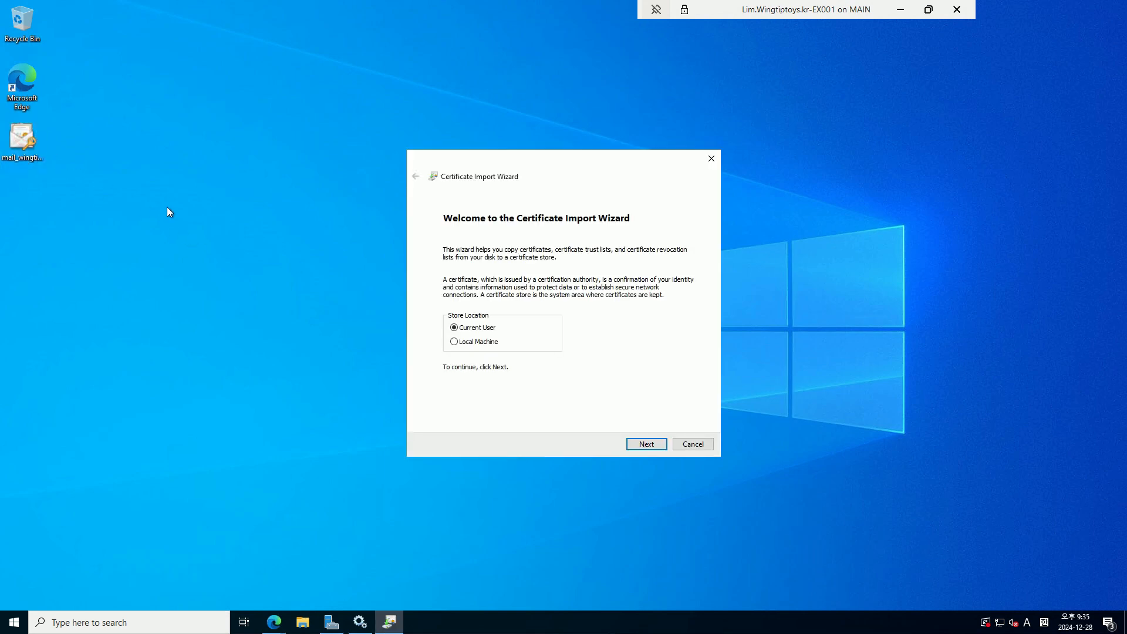
Import the certificate file into the Local Machine store, approving elevation
click(482, 343)
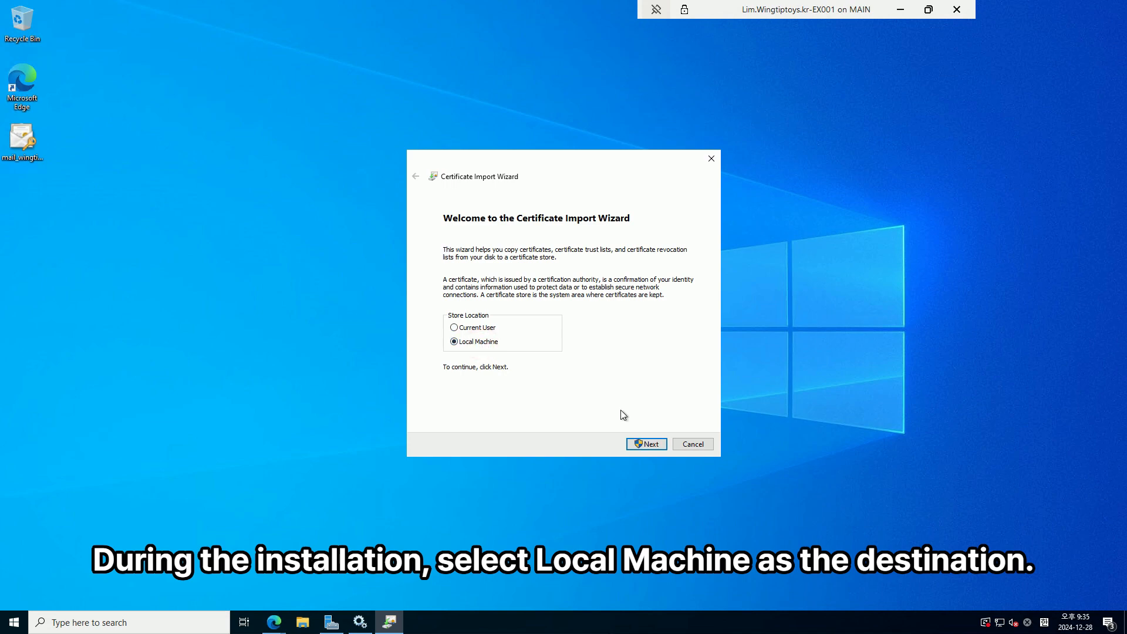
click(649, 445)
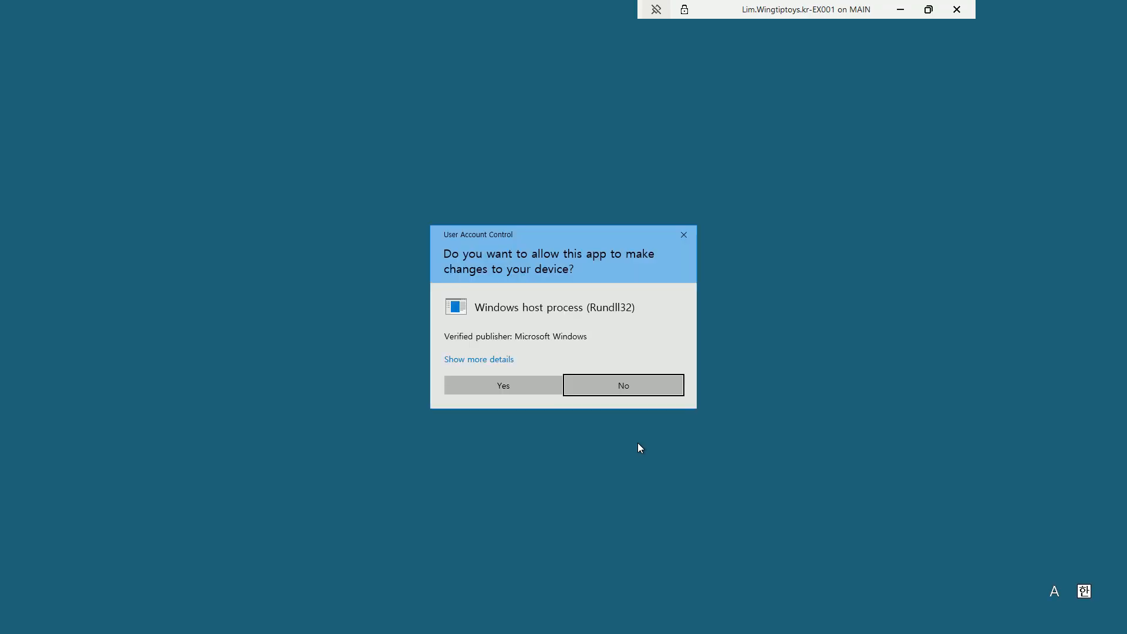
click(508, 384)
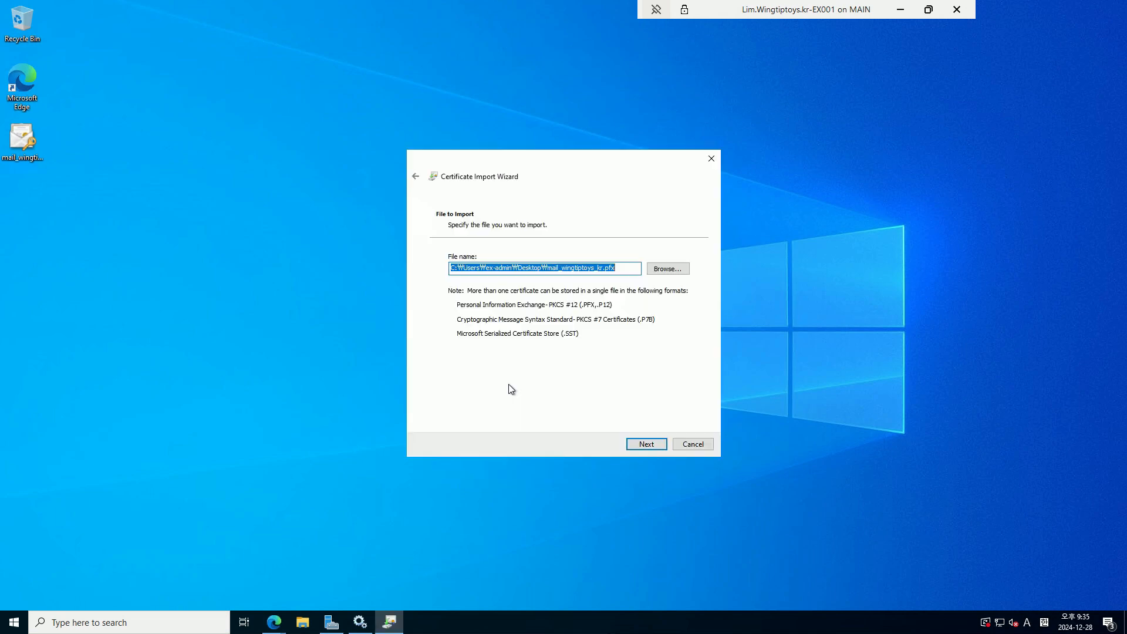
click(646, 442)
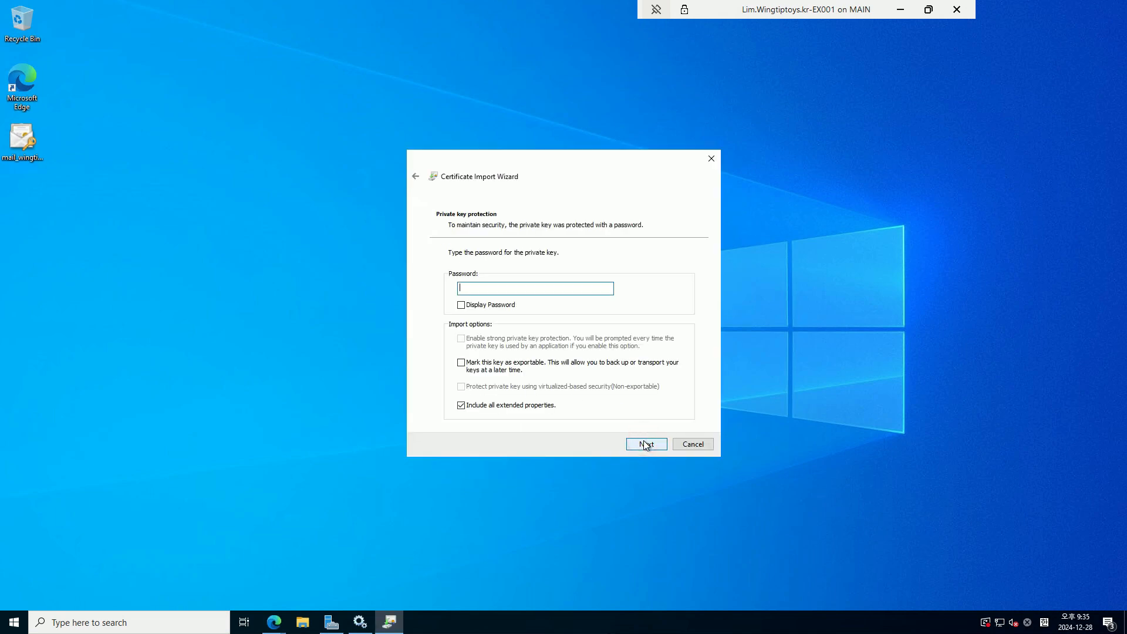
Mark the private key exportable, enter its password, and complete the import with automatic store selection
click(593, 364)
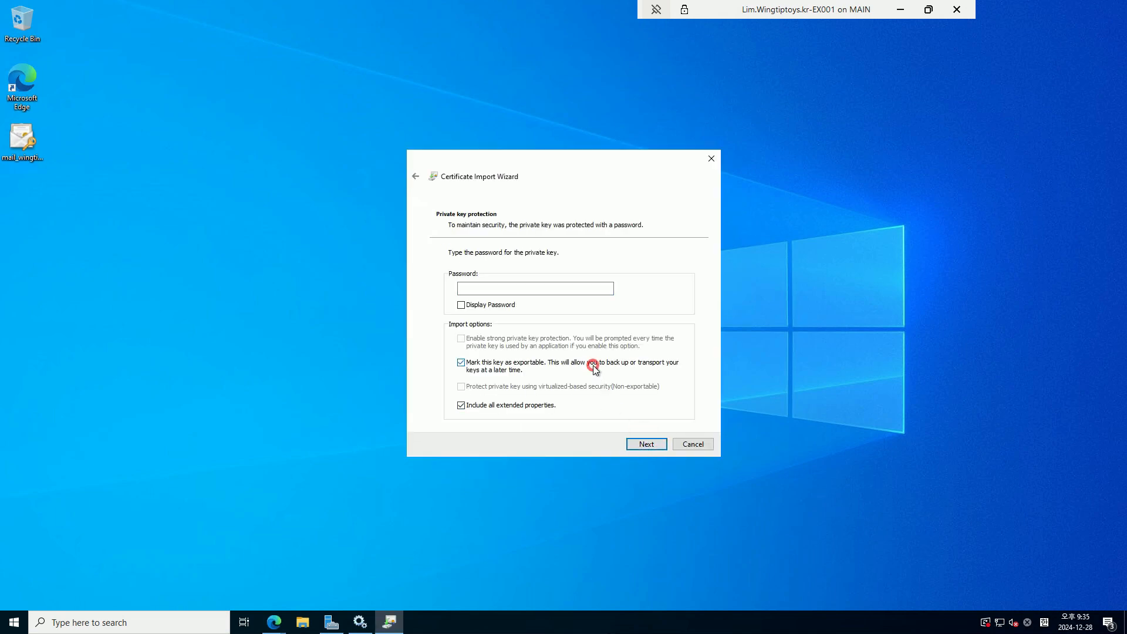
click(527, 290)
text(••••••••)
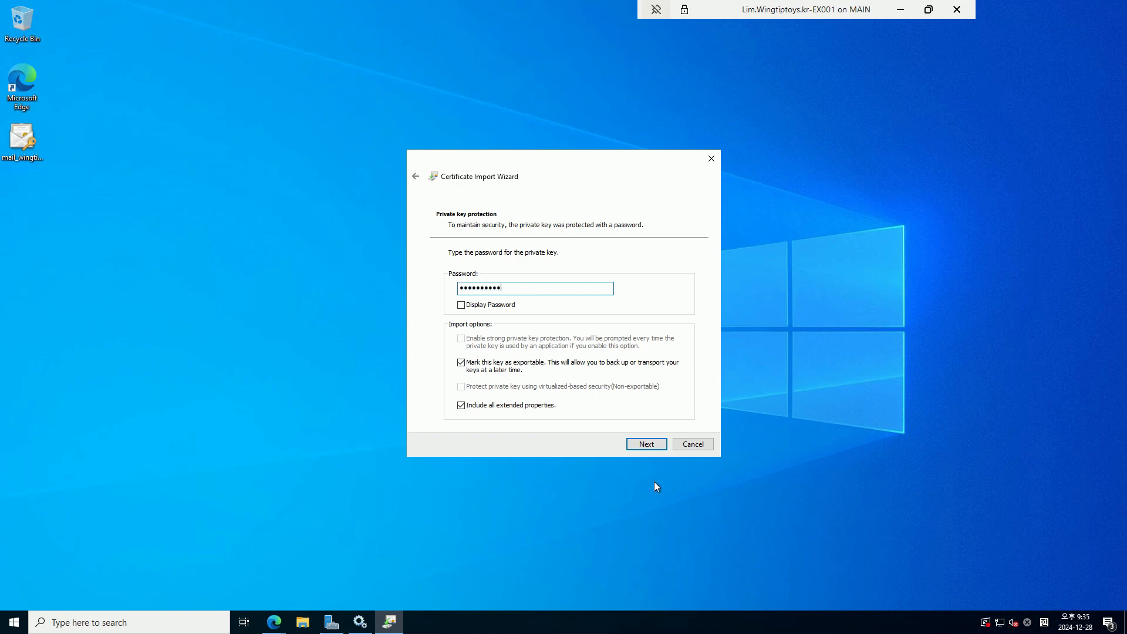
click(647, 445)
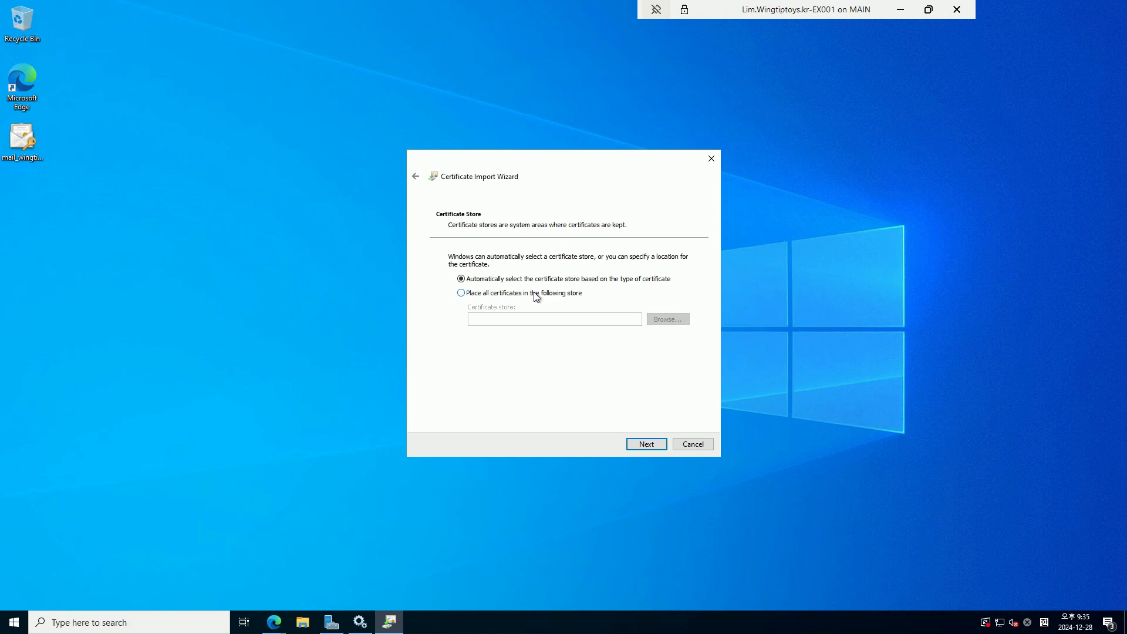
click(646, 444)
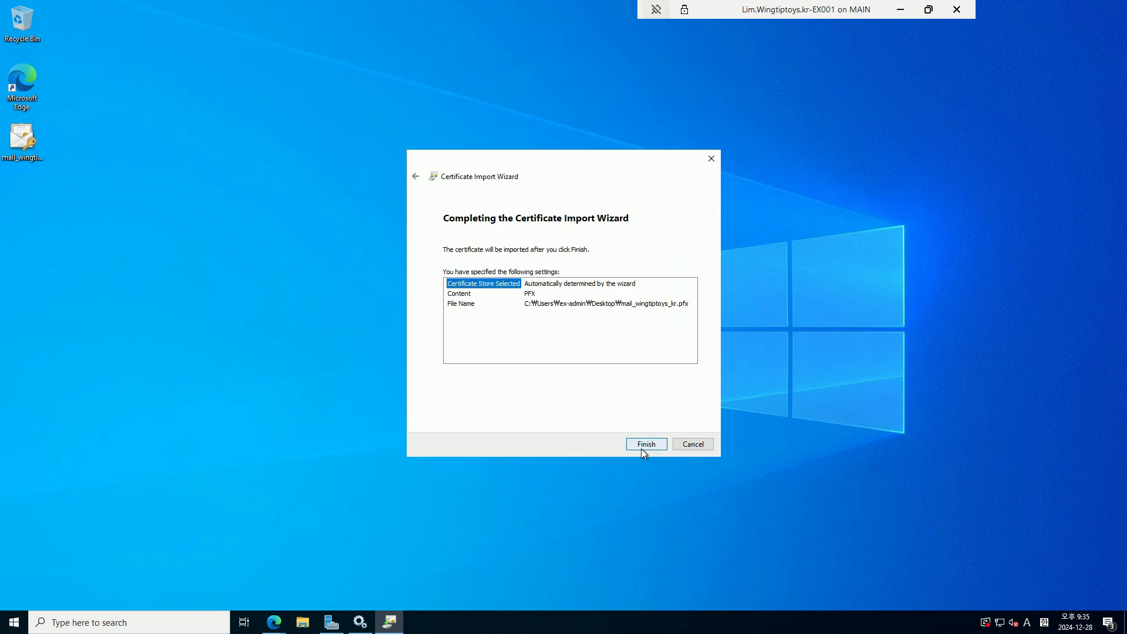
click(642, 448)
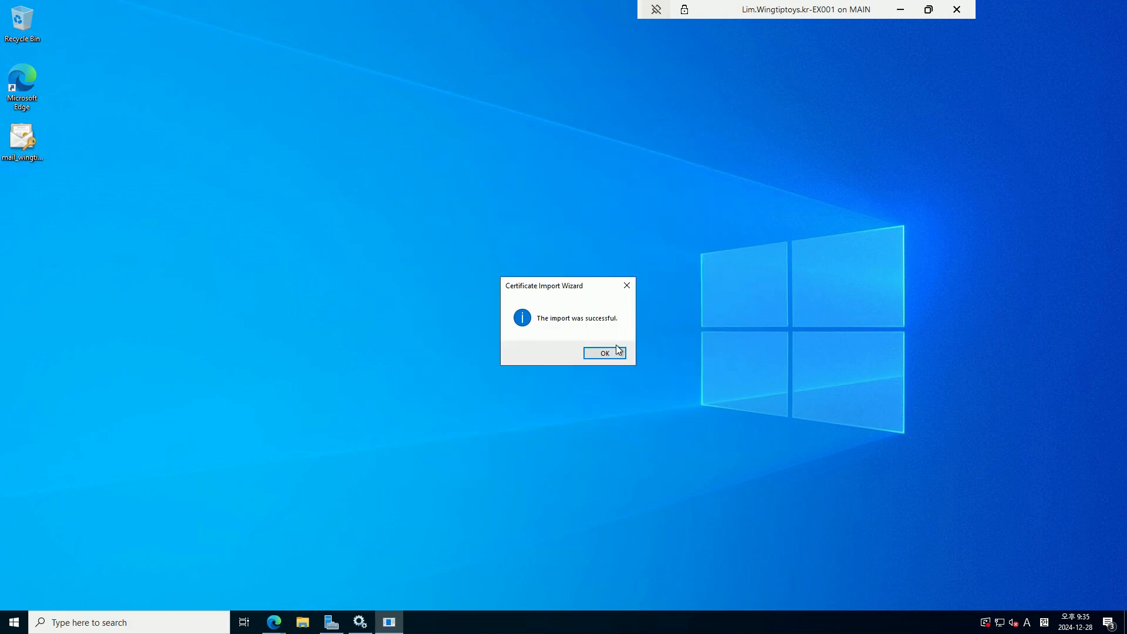
click(615, 353)
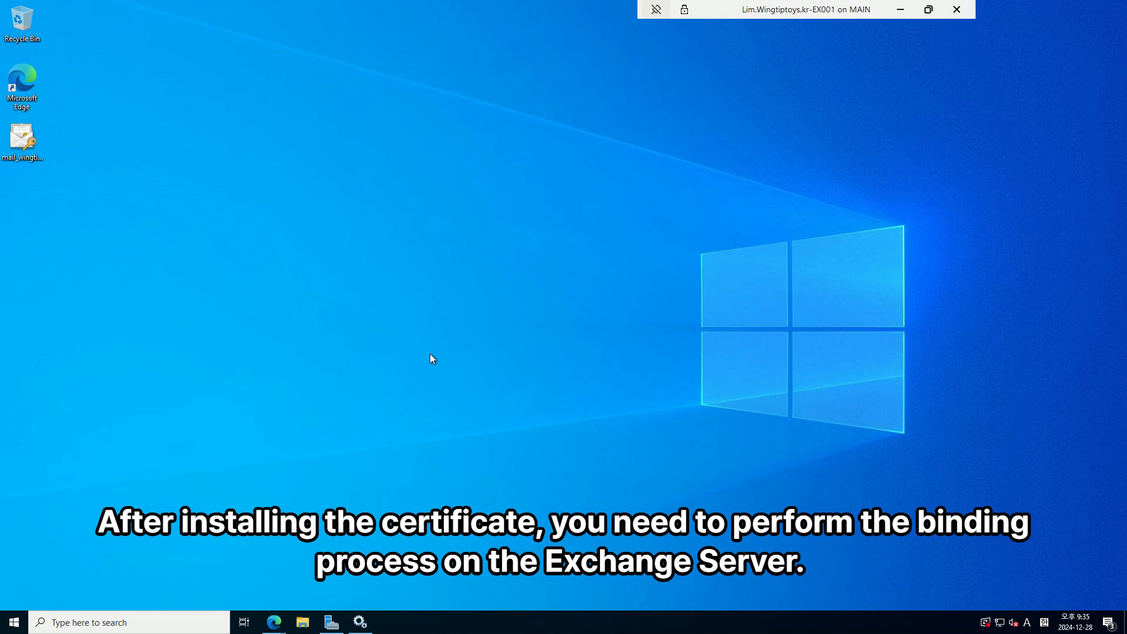
Run Exchange Management Shell from the Microsoft Exchange Server 2019 folder as administrator
right_click(8, 626)
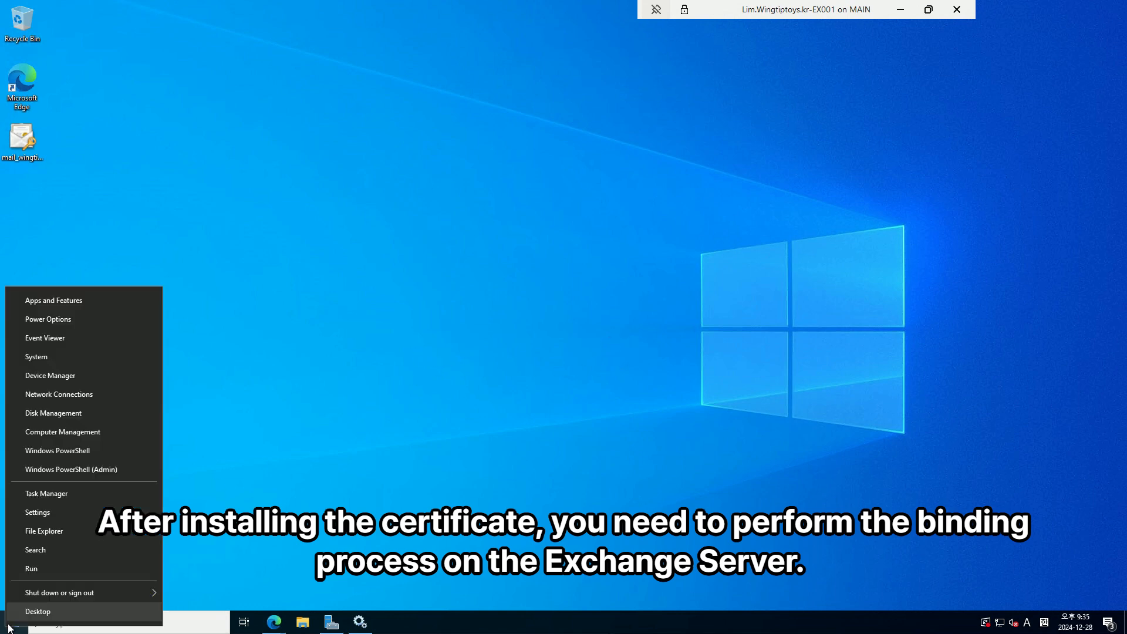
click(269, 569)
click(8, 623)
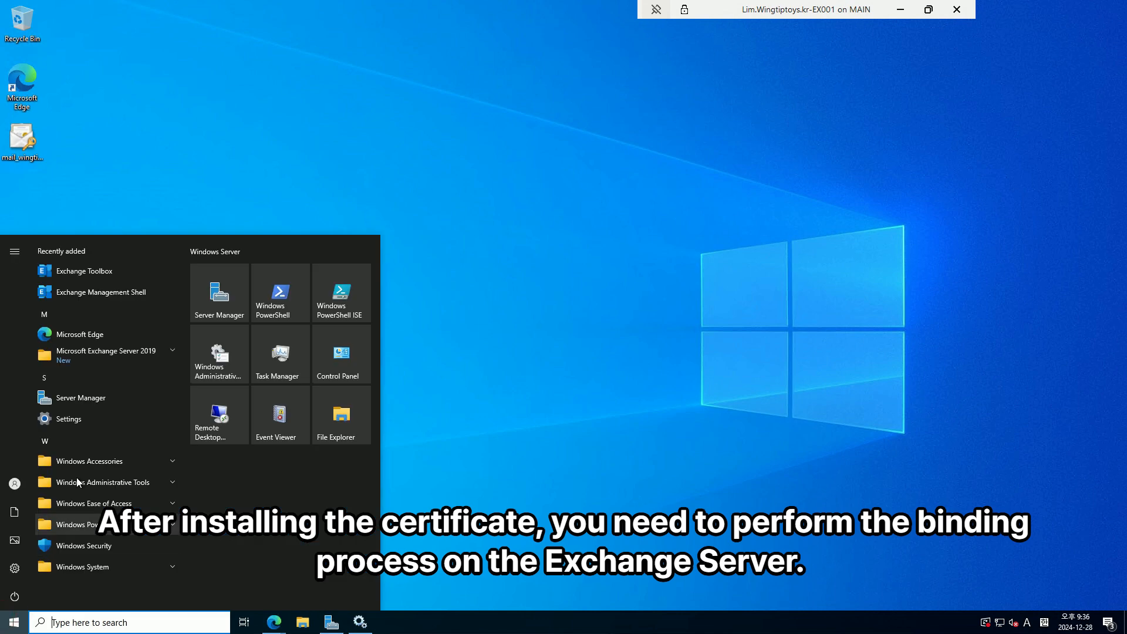
click(112, 358)
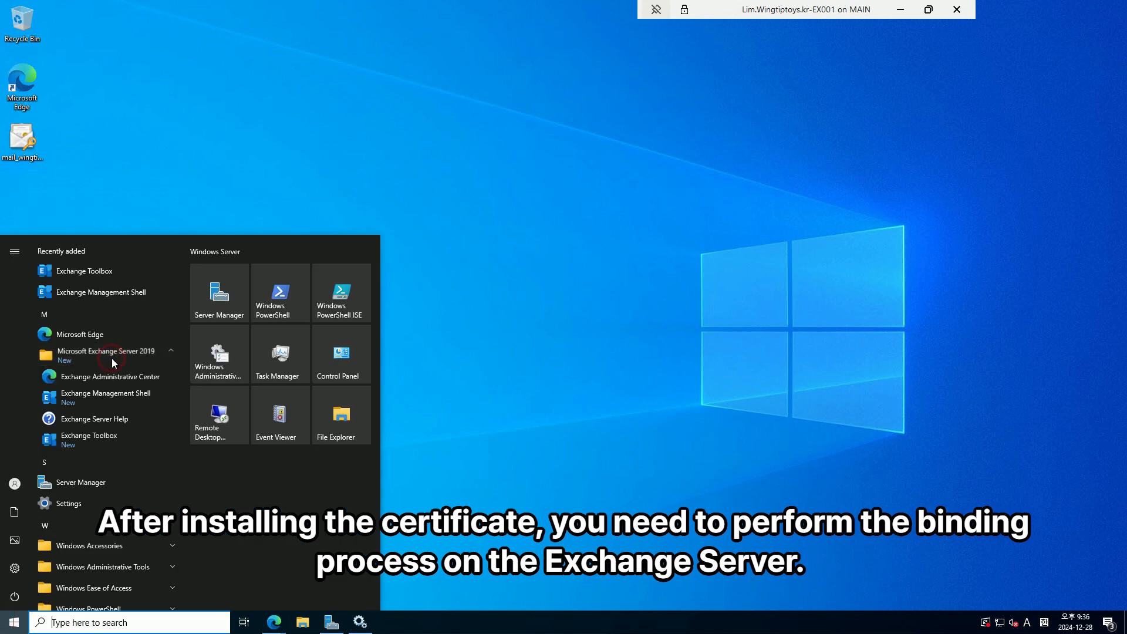
right_click(129, 397)
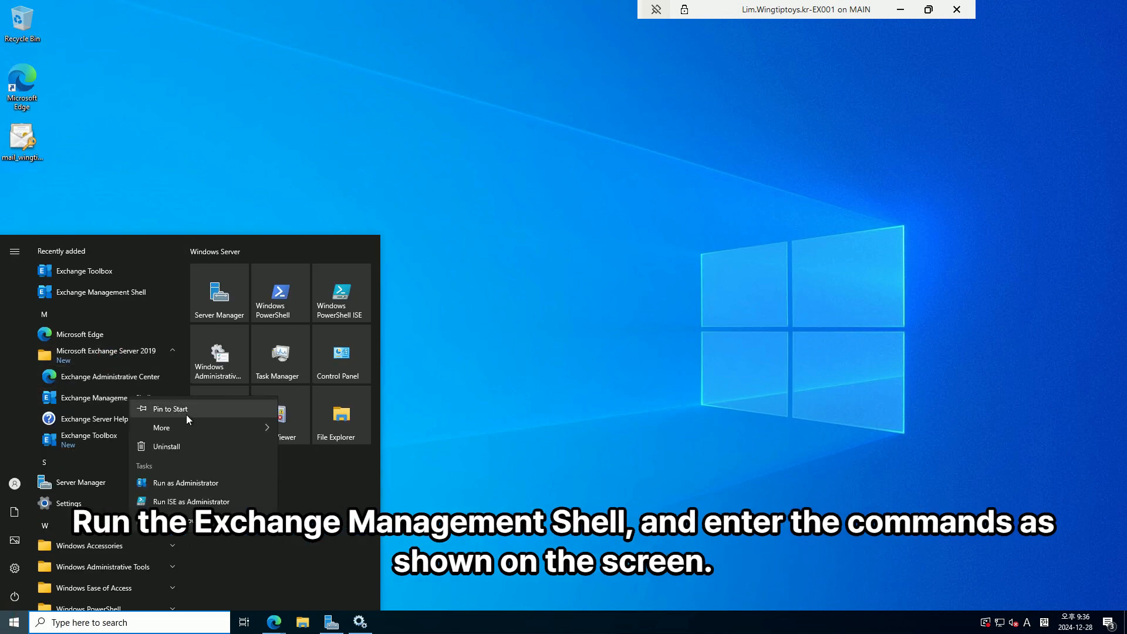
click(198, 482)
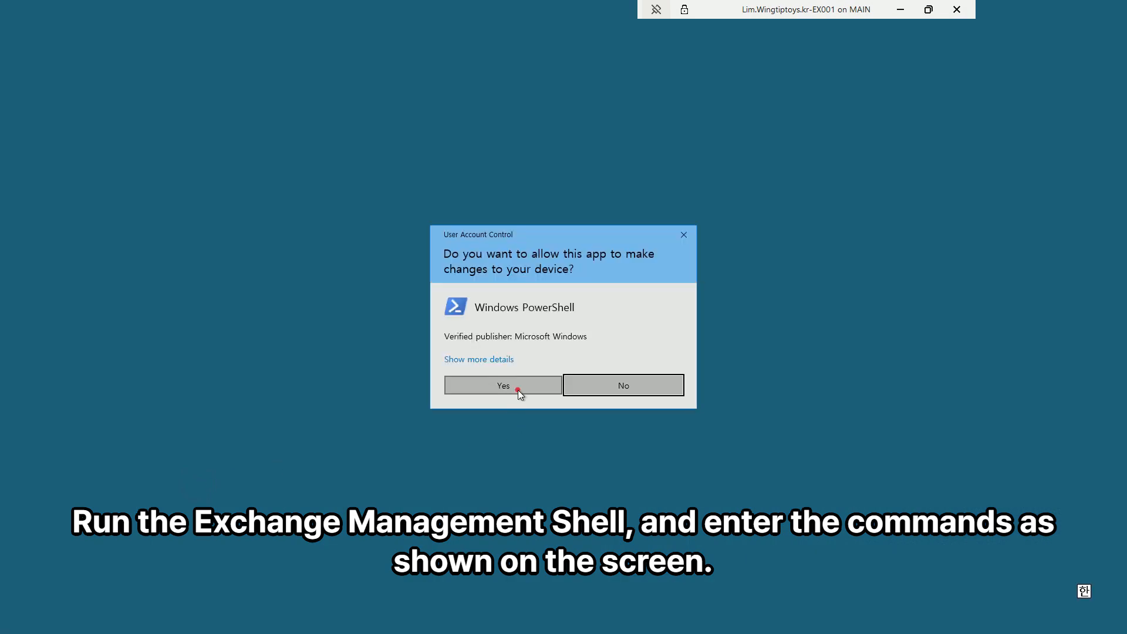
click(517, 389)
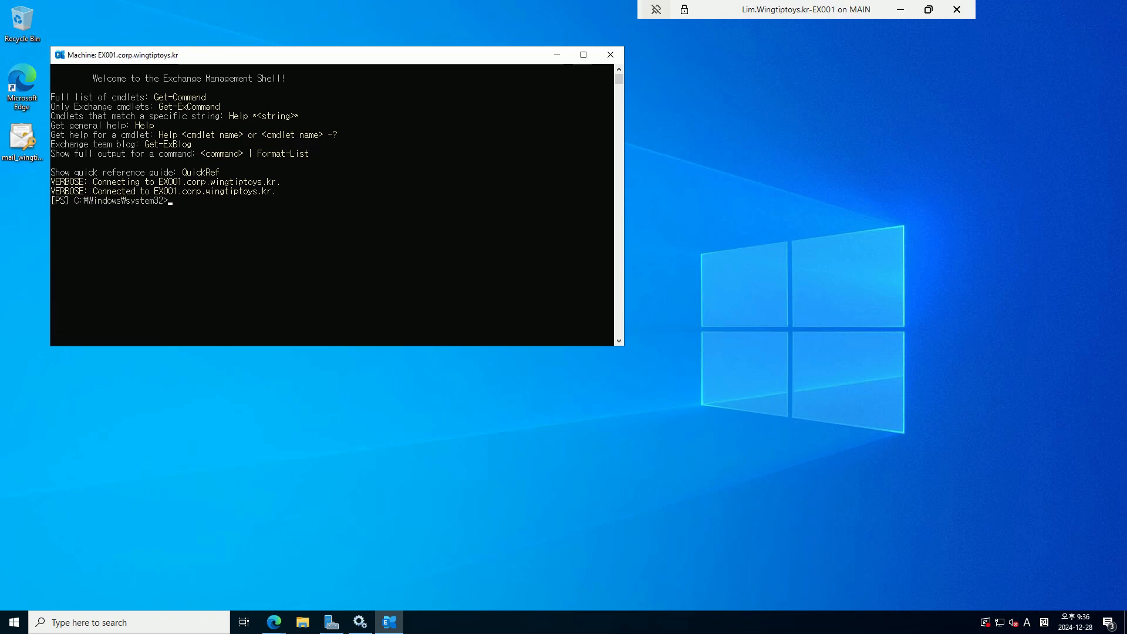
Build an Enable-ExchangeCertificate command using the wingtiptoys.kr certificate's thumbprint
click(378, 239)
text(get)
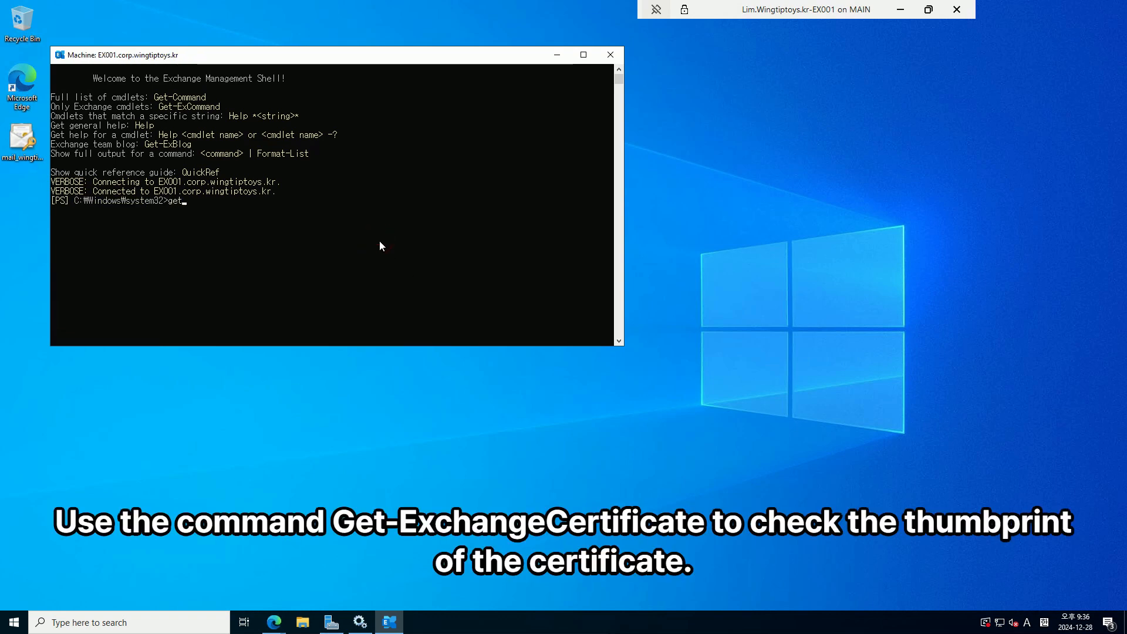
text(-exchangeser)
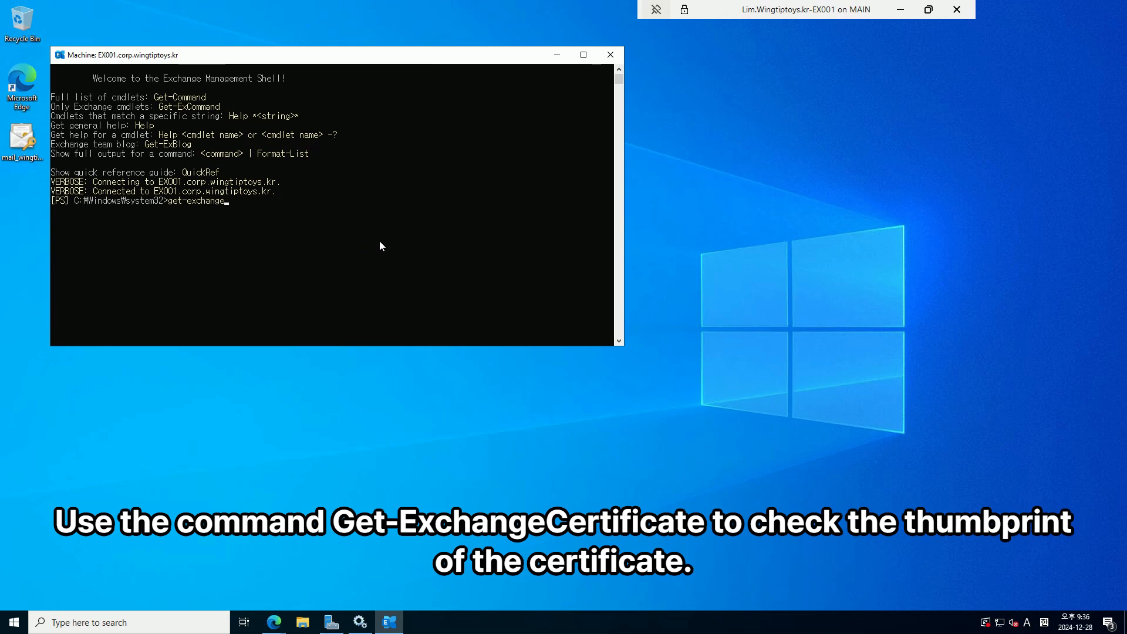
key(BackSpace)
key(BackSpace)
key(BackSpace)
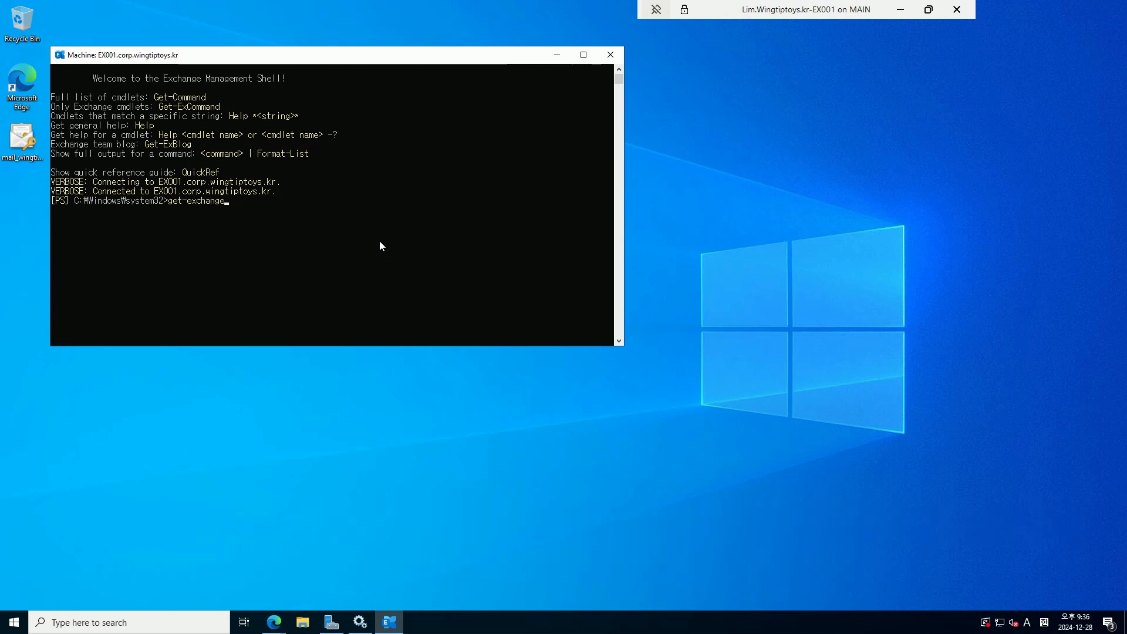
text(Cer)
key(Tab)
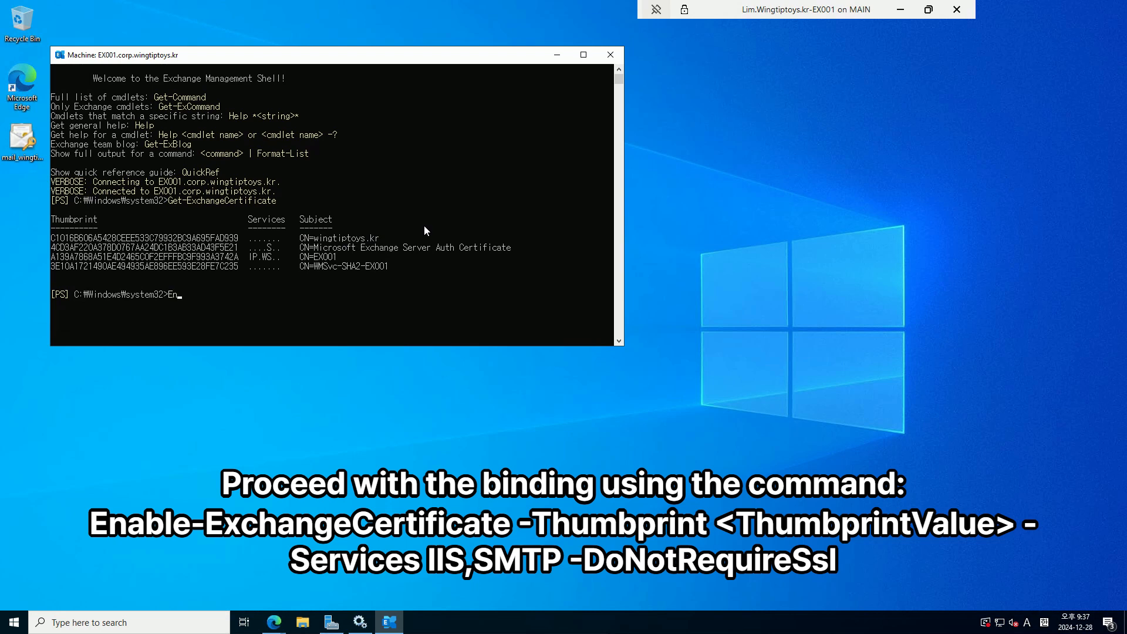
text(le-exchangecer)
key(Tab)
text(-thu)
key(Tab)
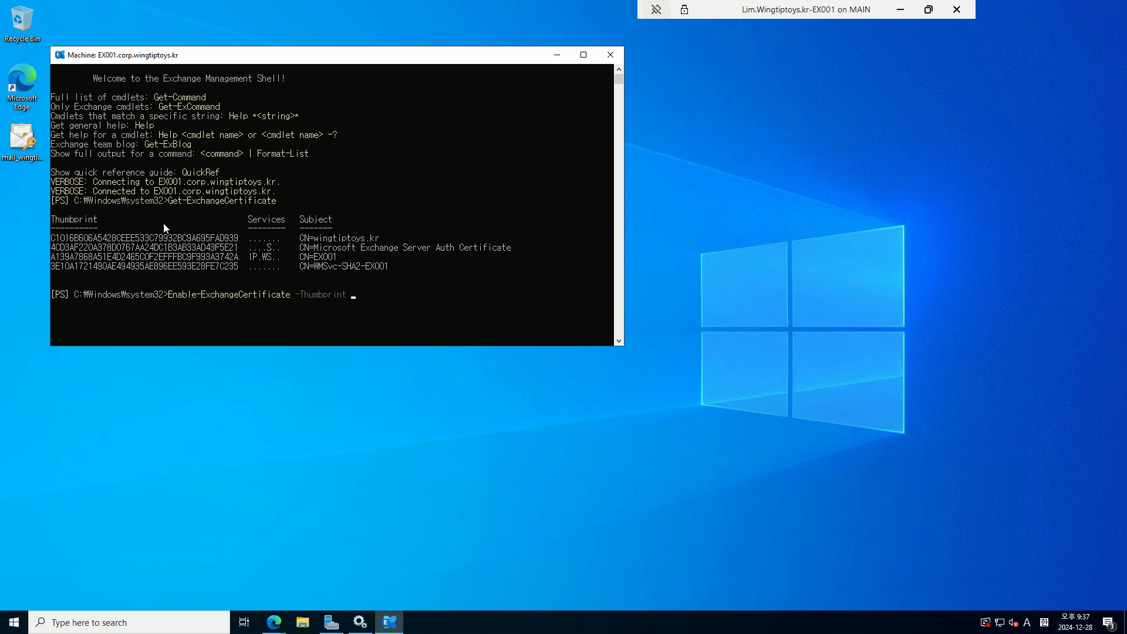
drag(51, 238, 238, 240)
right_click(600, 290)
right_click(466, 280)
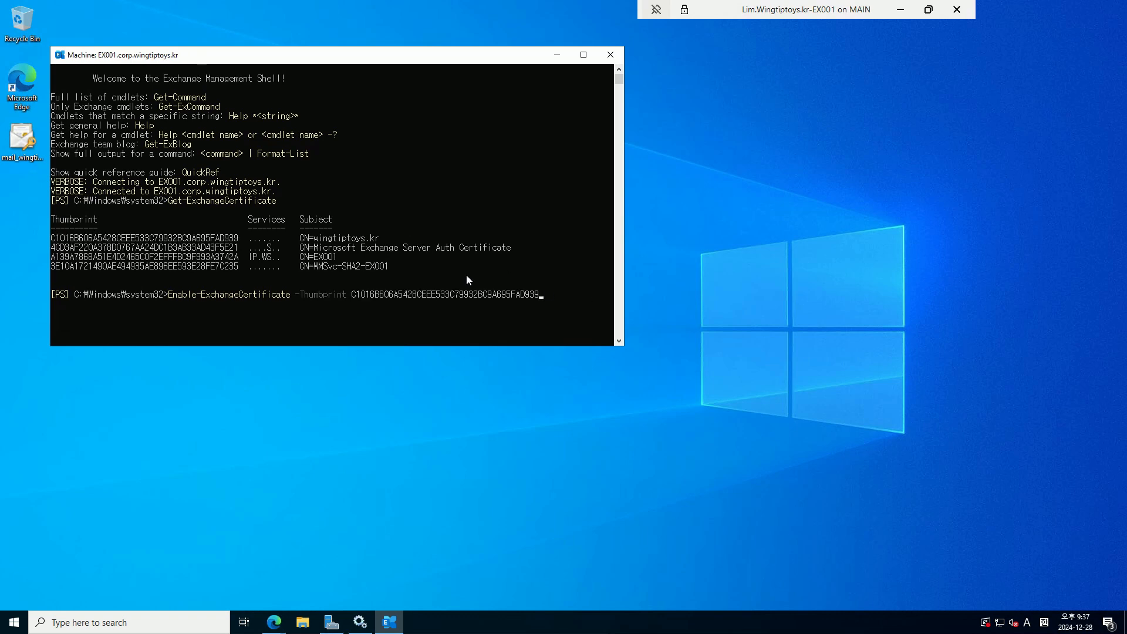
Add -Services IIS,SMTP -DoNotRequireSsl, run it, and answer A to replace the SMTP certificate
text(-Services IIS,SMTP )
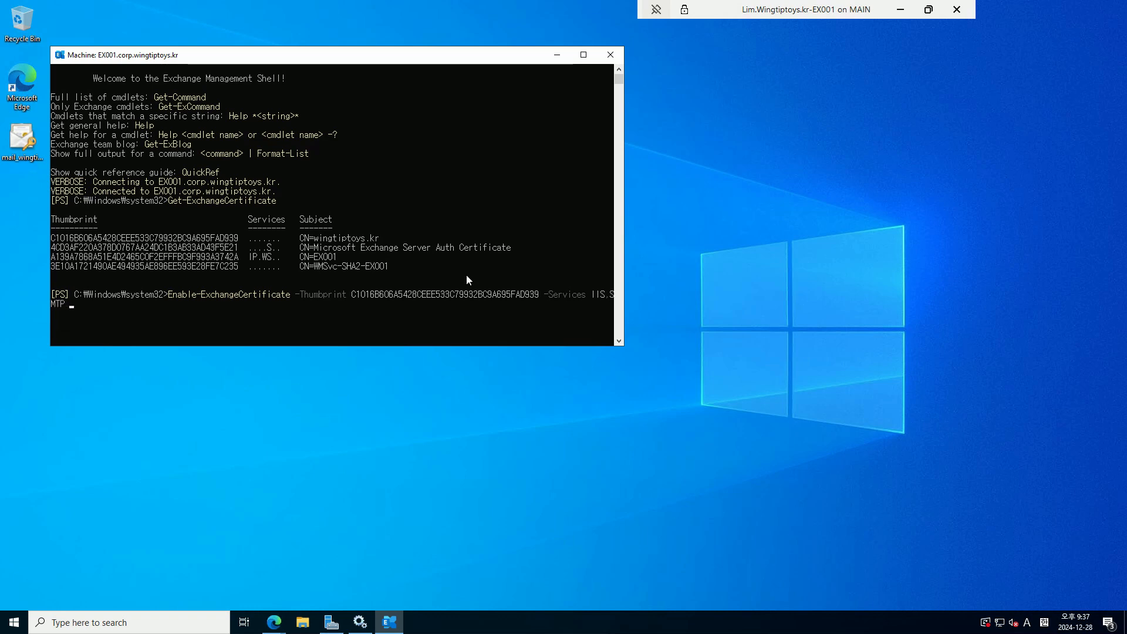
text(-don)
key(Tab)
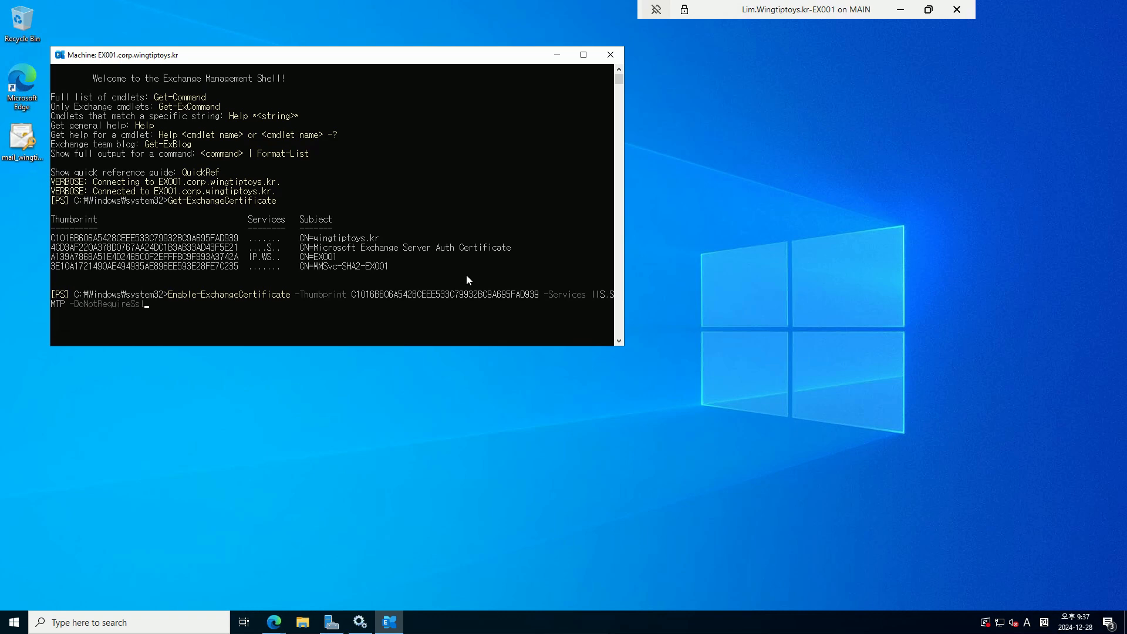
key(Return)
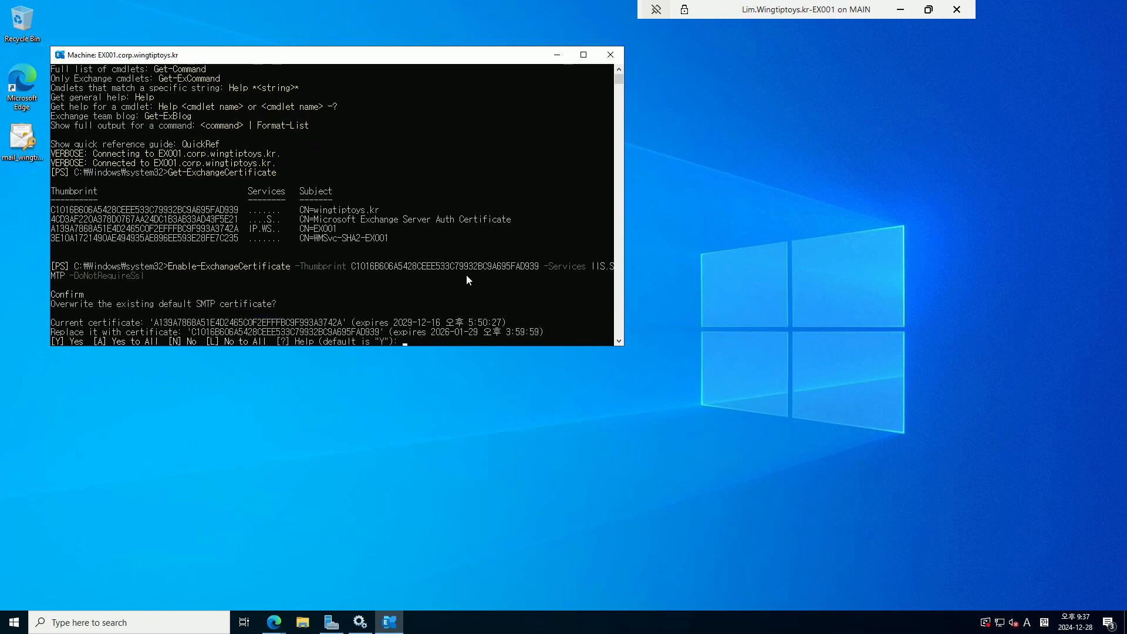
text(a)
key(Return)
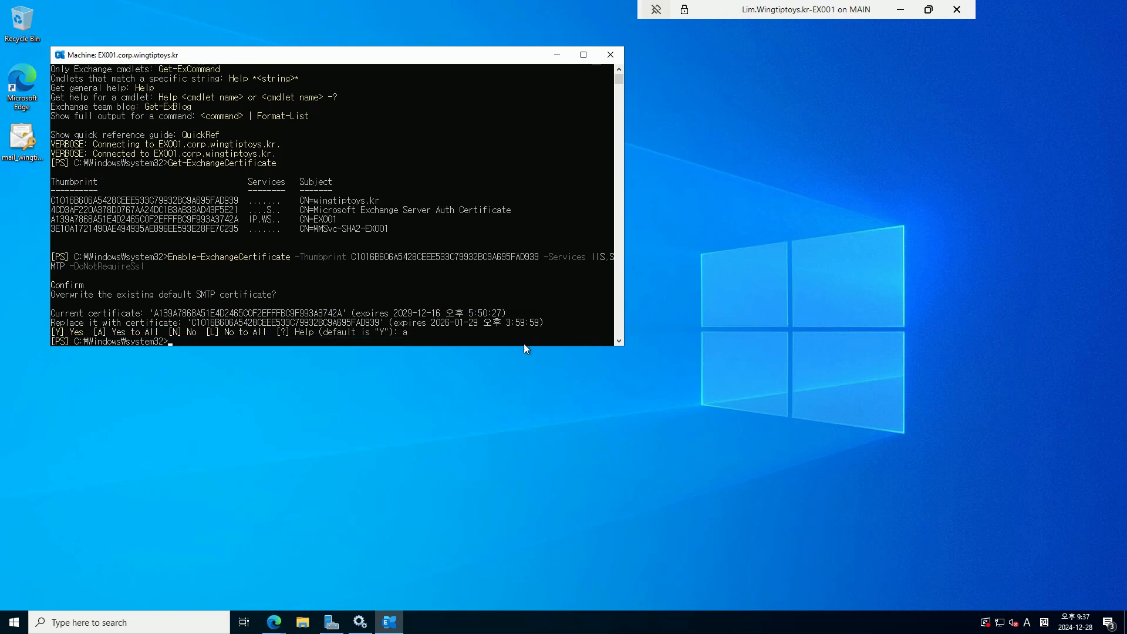
Run iisreset to restart IIS
click(185, 307)
text(iisreset)
key(Return)
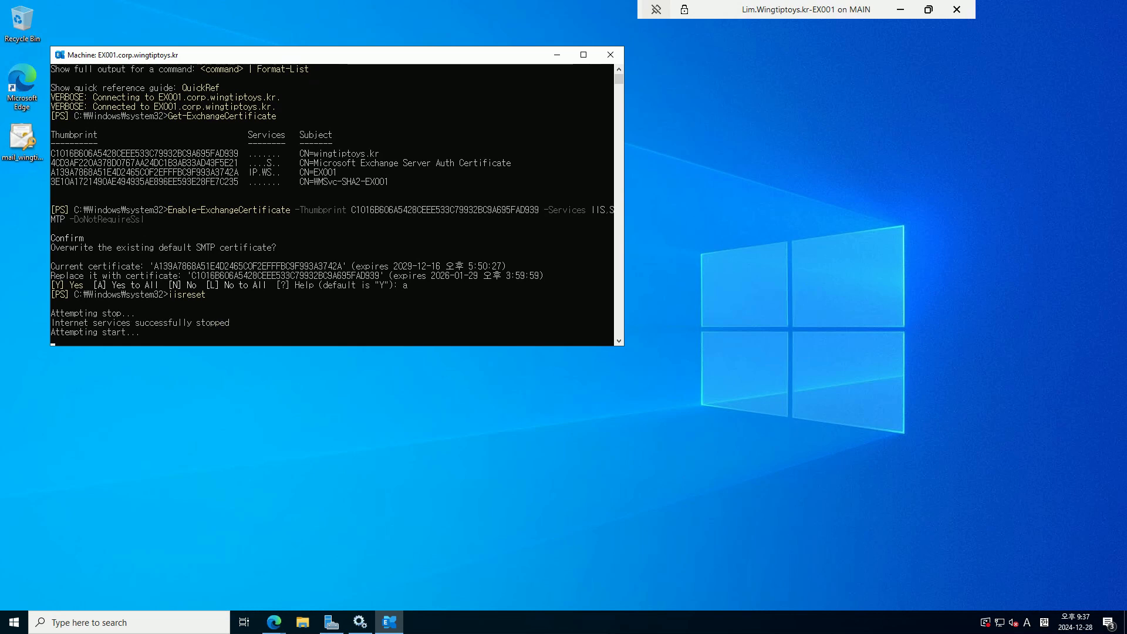
Load mail.wingtiptoys.kr in a new InPrivate browser window
click(276, 622)
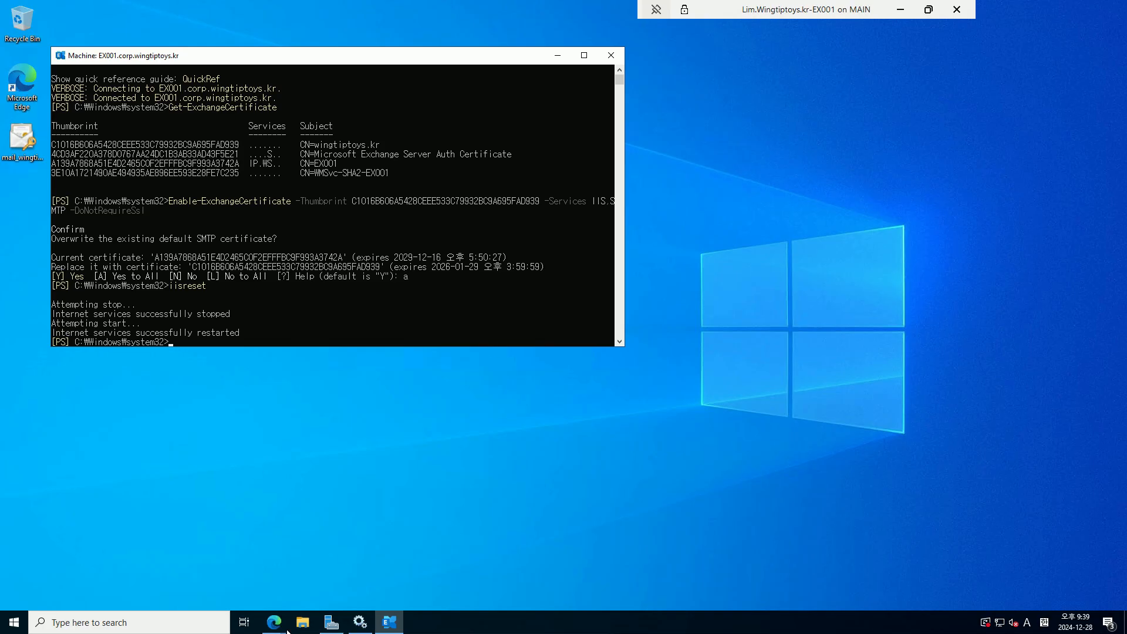
click(275, 623)
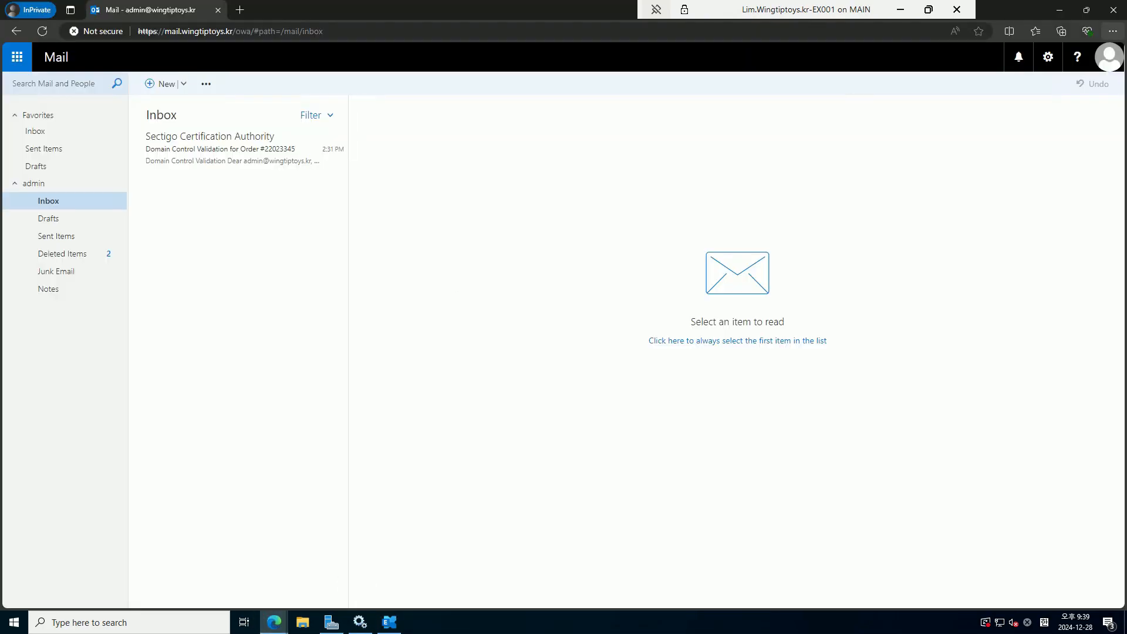
click(274, 623)
right_click(275, 623)
click(274, 535)
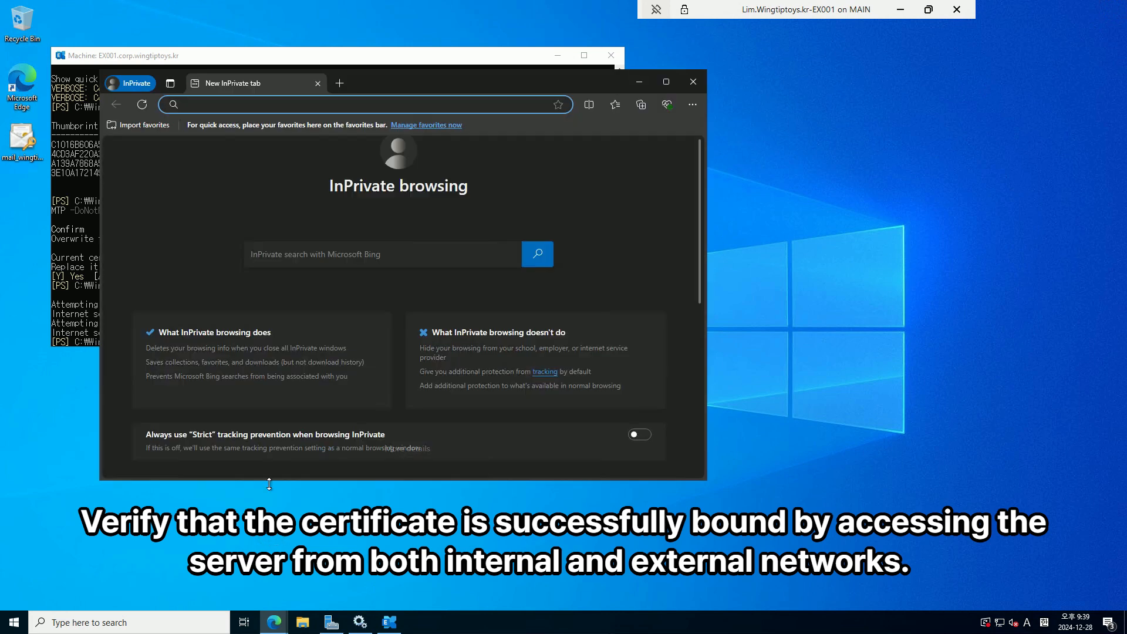
text(mail.)
text(wingtiptoys.)
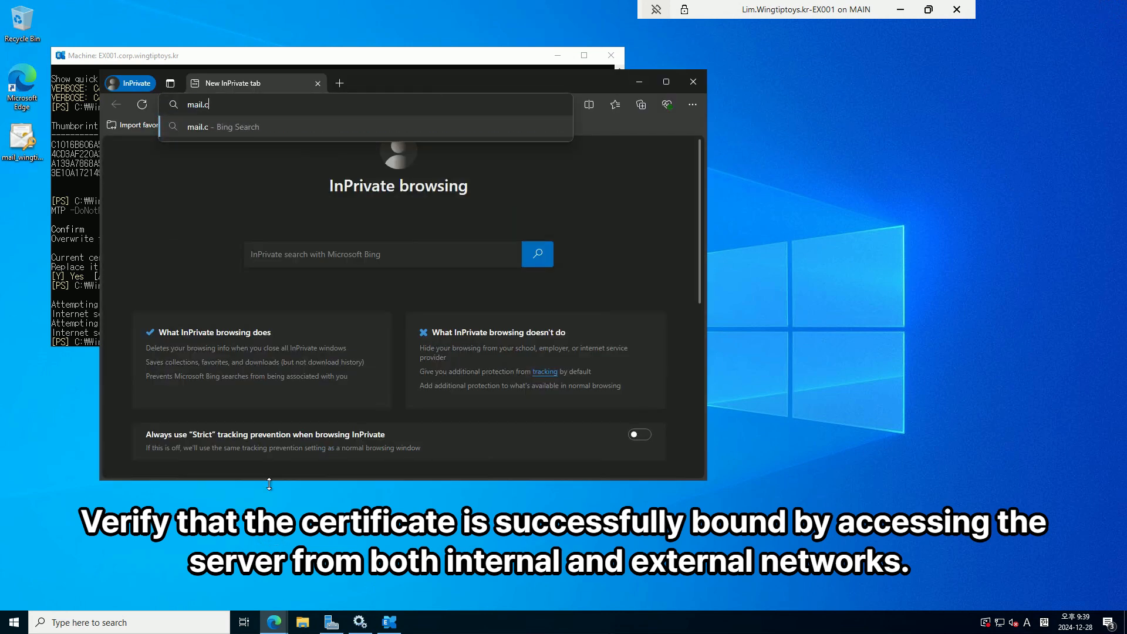
text(kr)
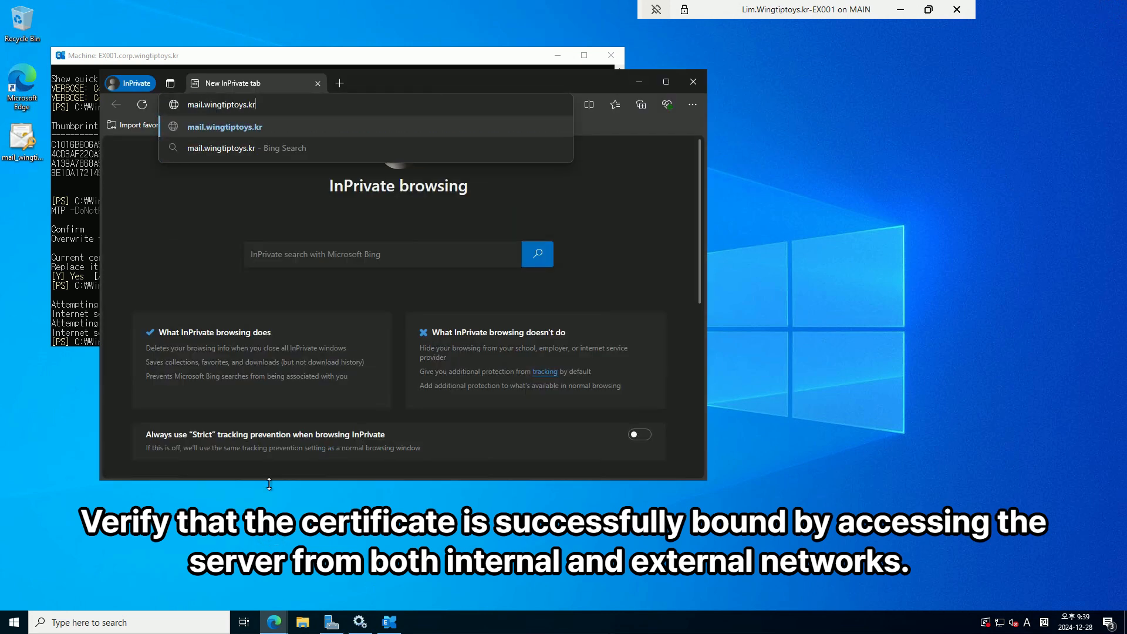
key(Return)
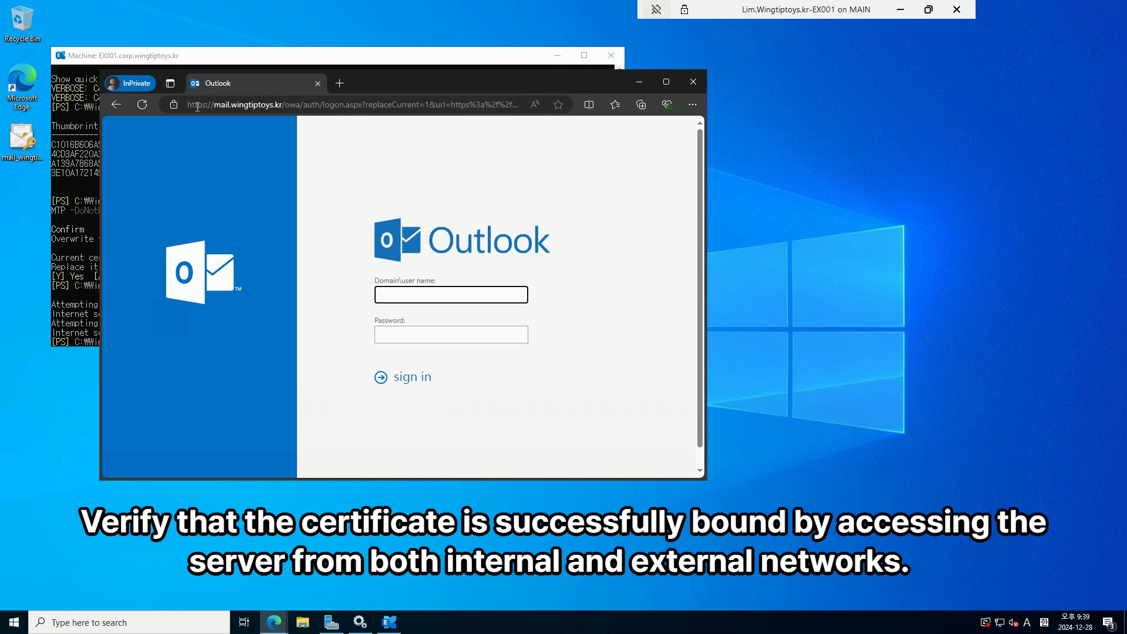
Confirm the site's certificate shows 'Connection is secure', then minimize the browser
click(174, 105)
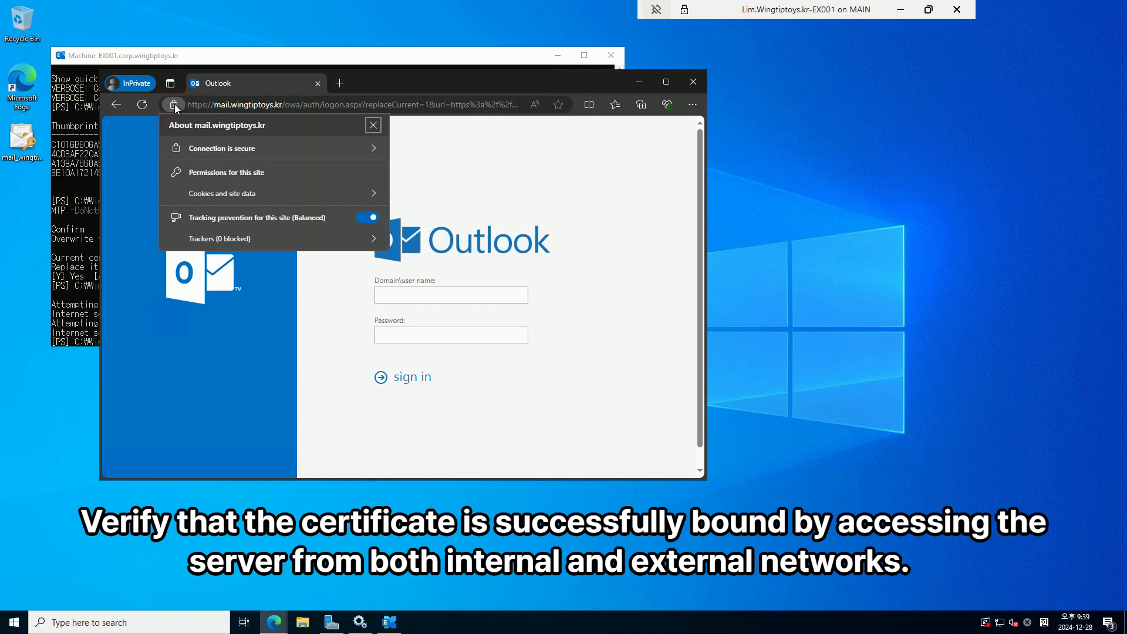
click(214, 151)
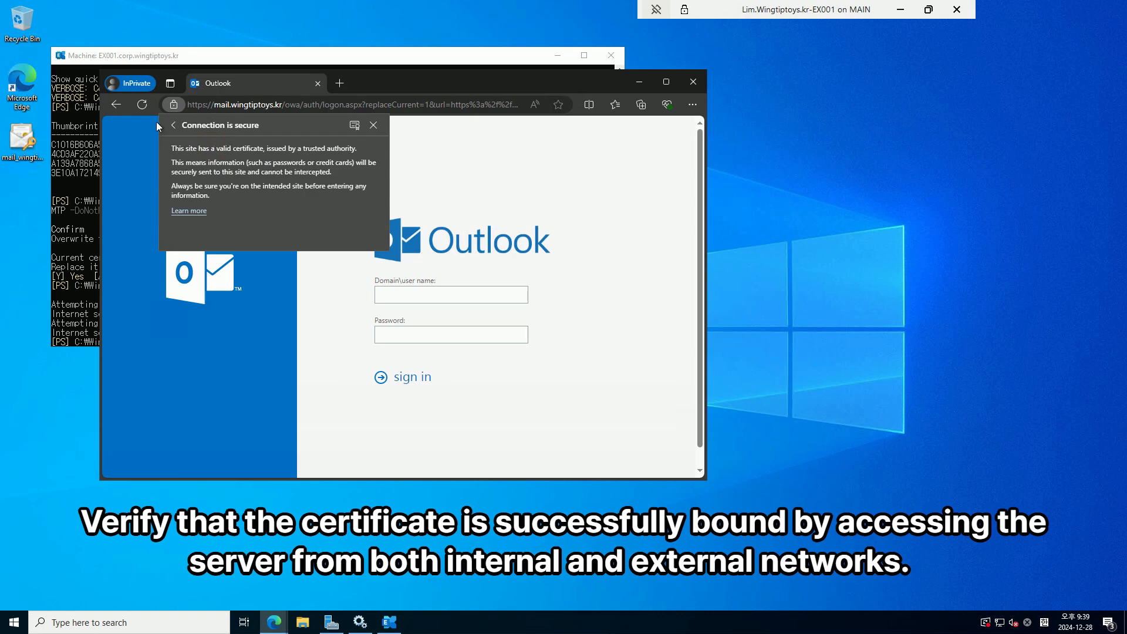
click(175, 124)
click(640, 82)
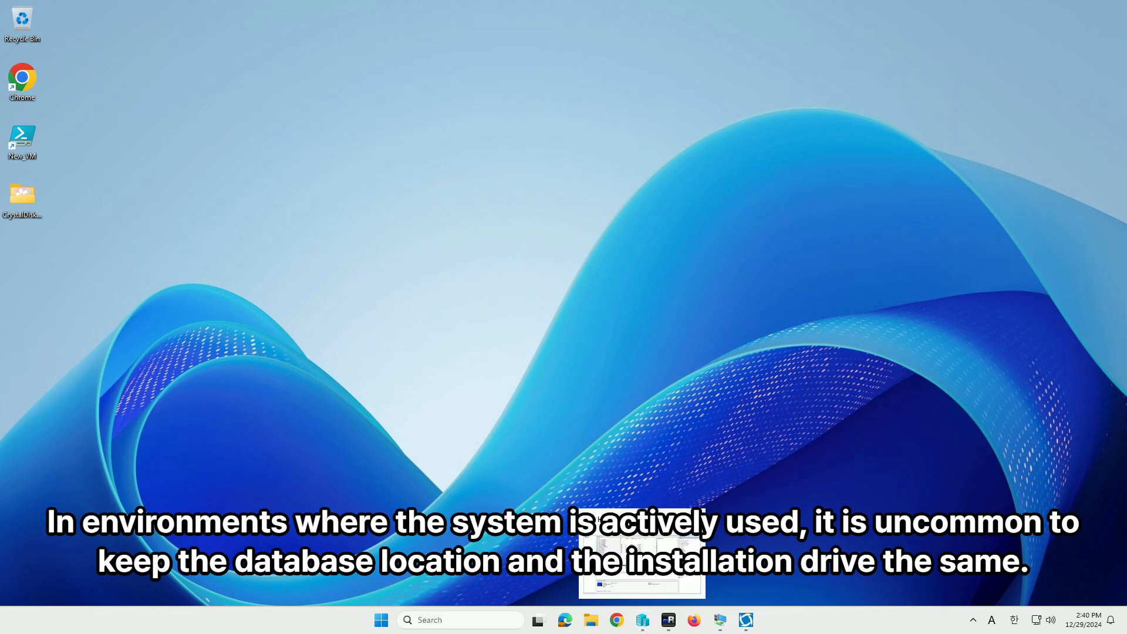
Add a new hard drive to the EX001 virtual machine's SCSI controller
click(642, 620)
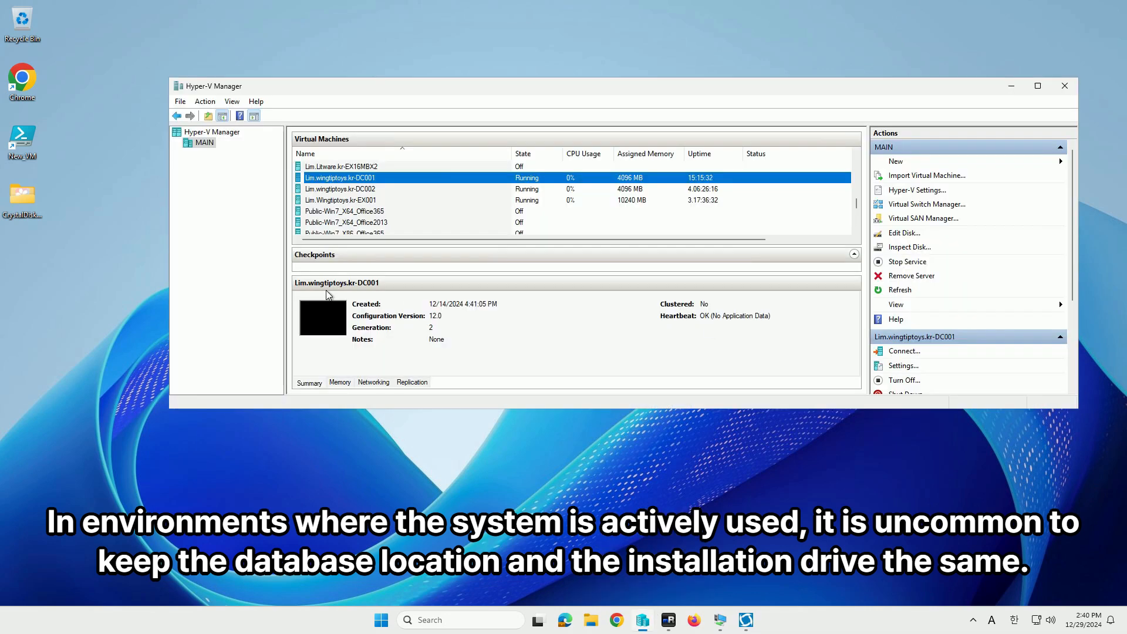
click(375, 200)
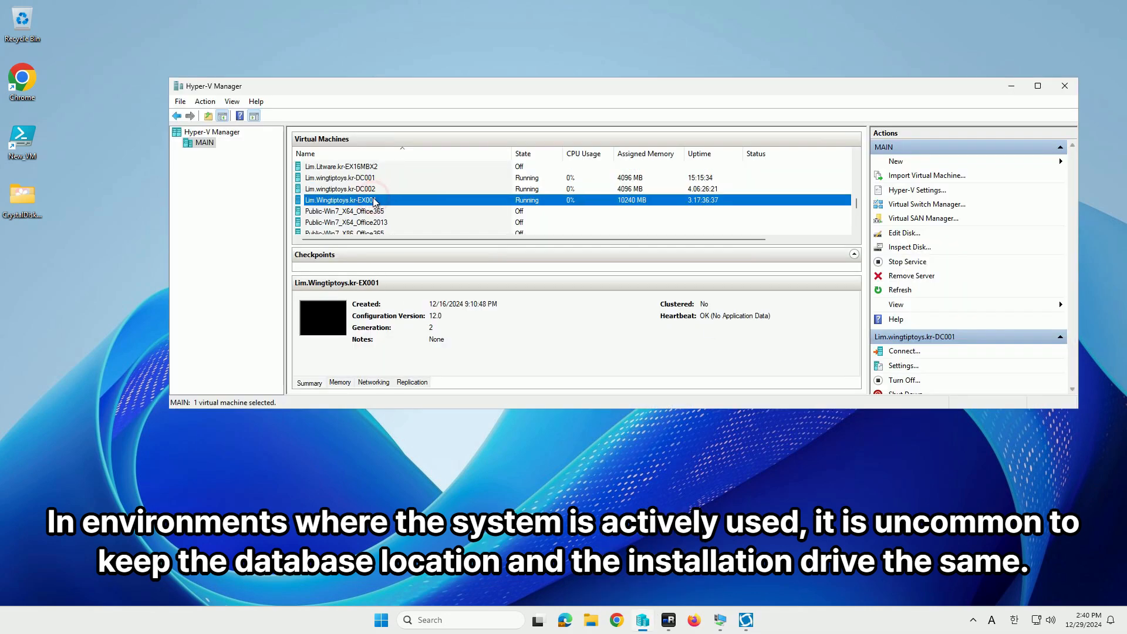
right_click(380, 203)
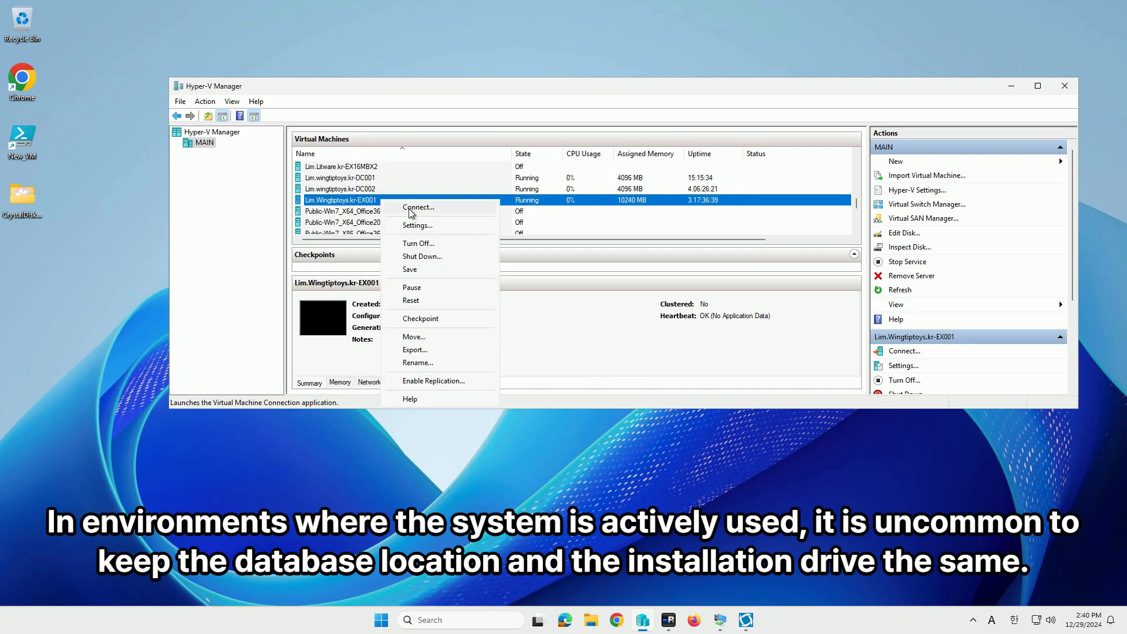
click(424, 224)
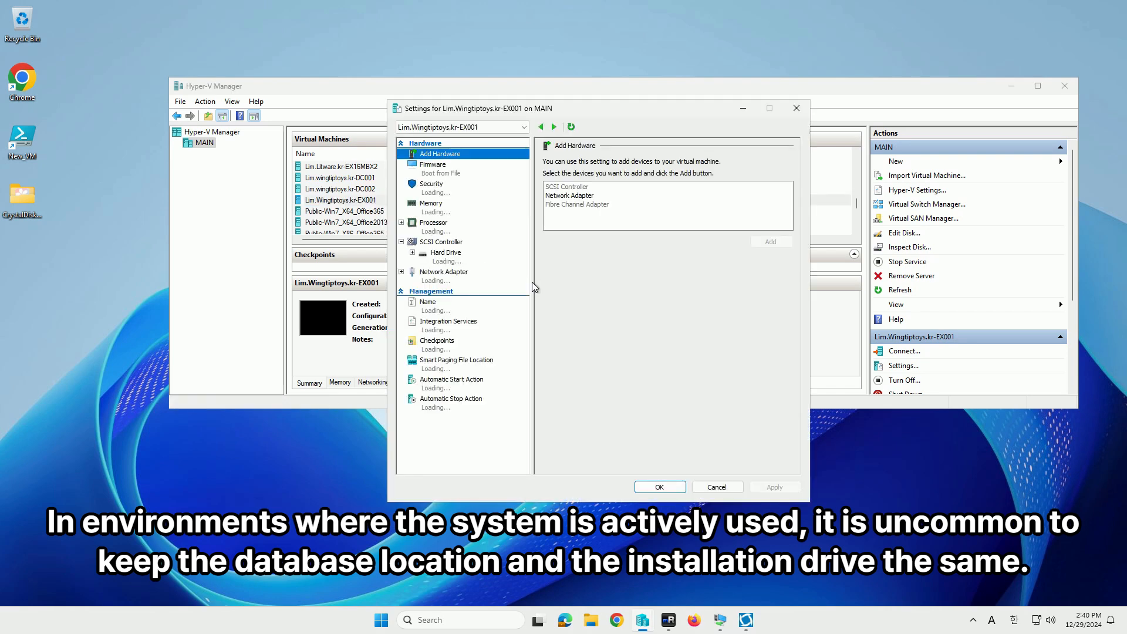
click(452, 242)
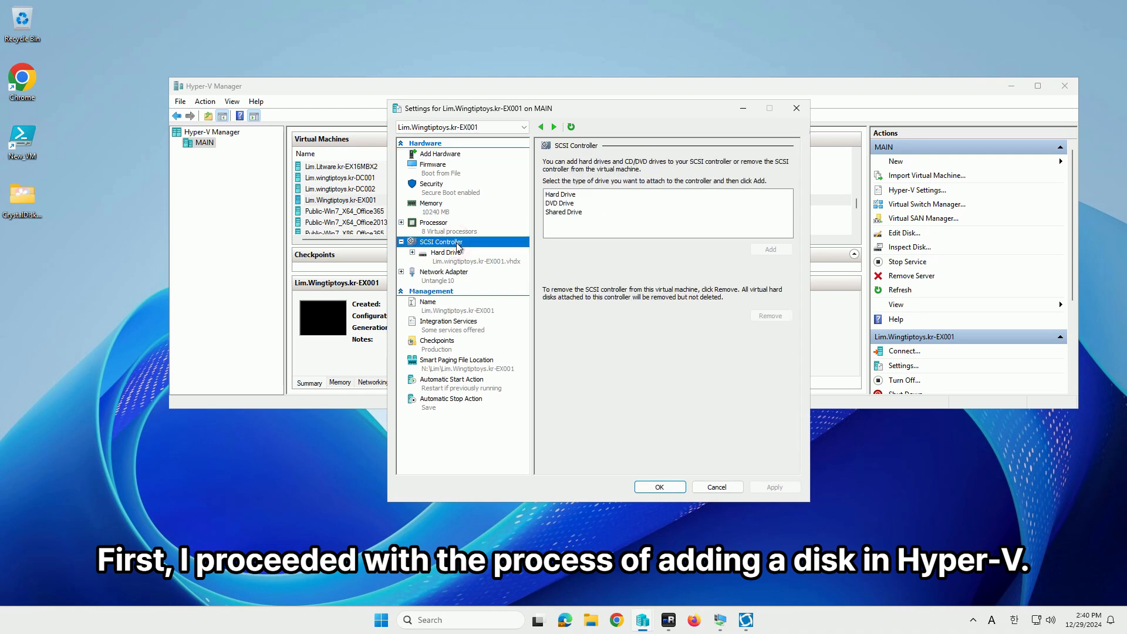
click(558, 203)
click(559, 194)
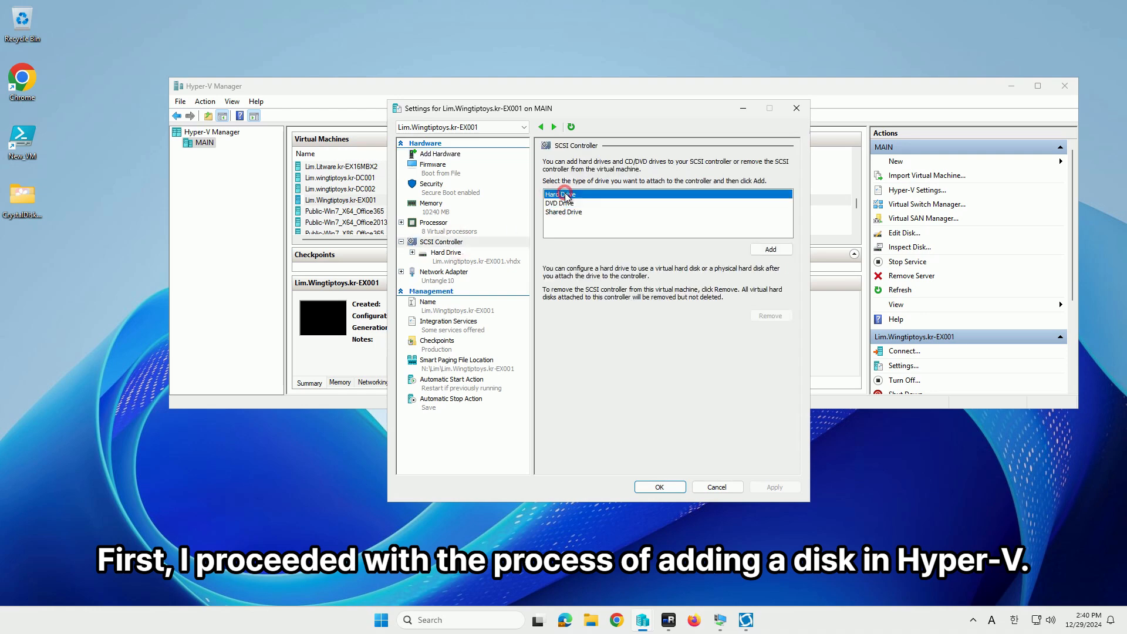
click(769, 250)
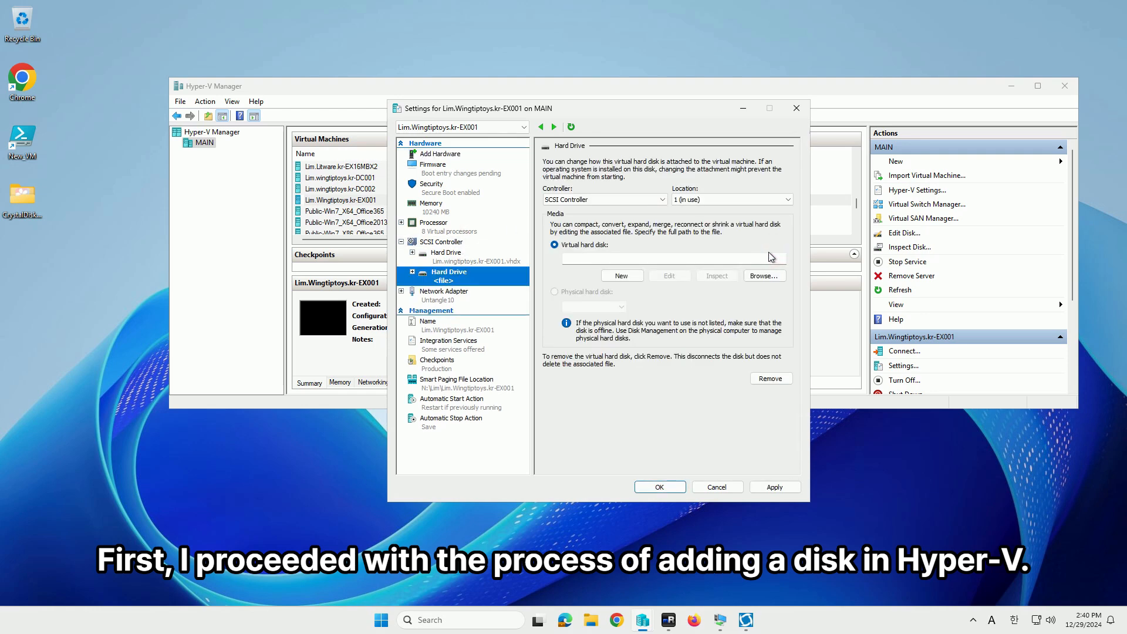
Create a new dynamically expanding virtual disk stored in N:\Lim\Lim.Wingtiptoys.kr-EX001
click(621, 276)
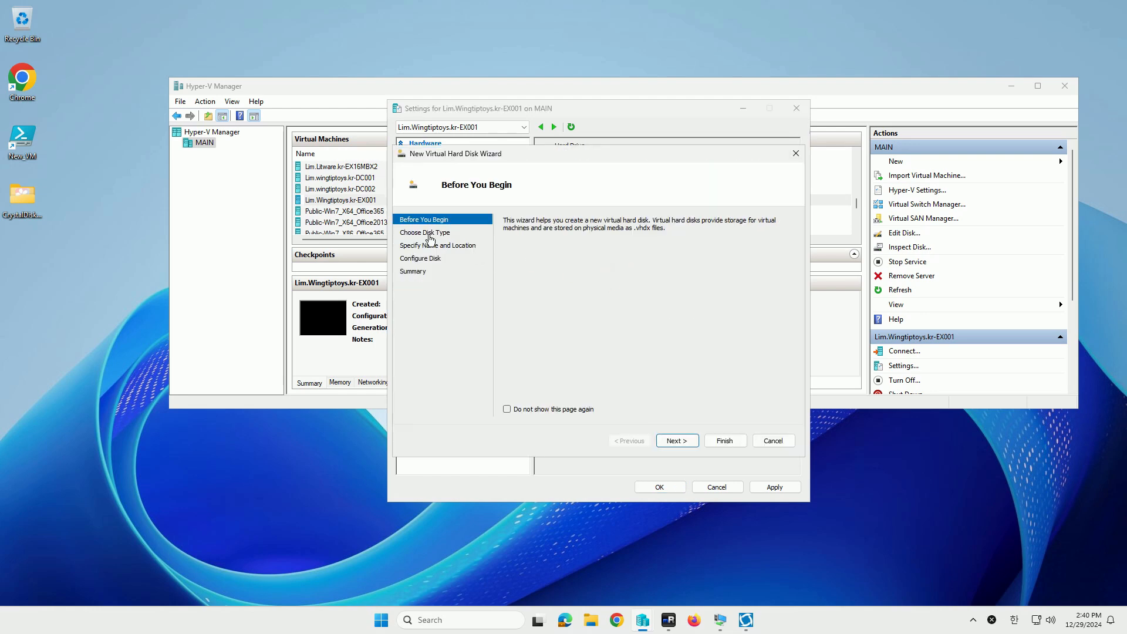
click(426, 234)
click(676, 441)
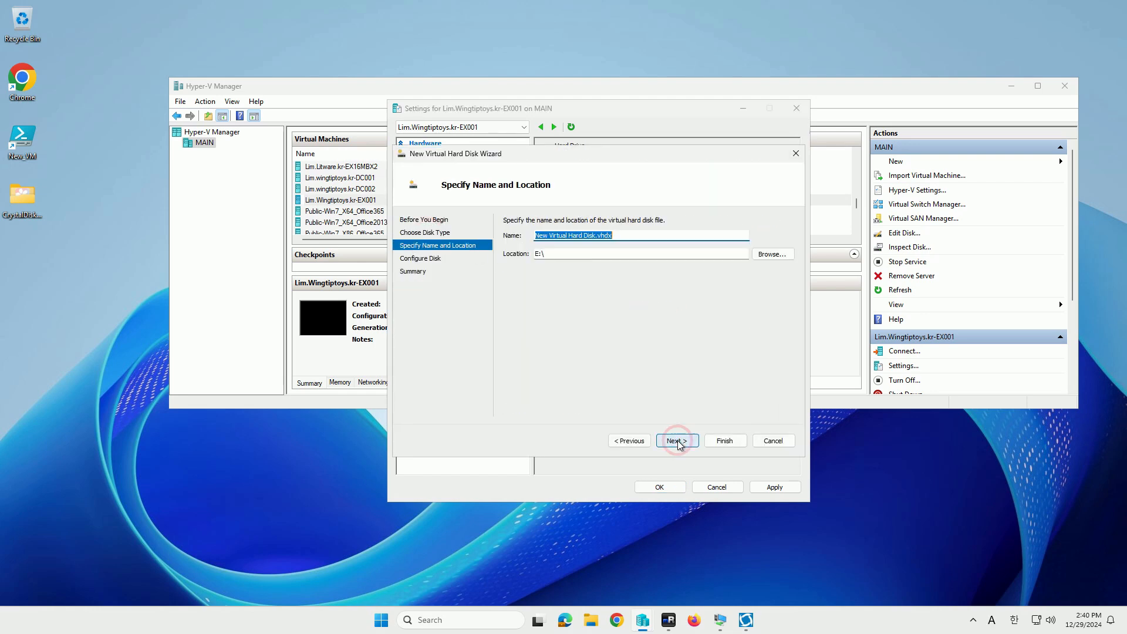
click(772, 254)
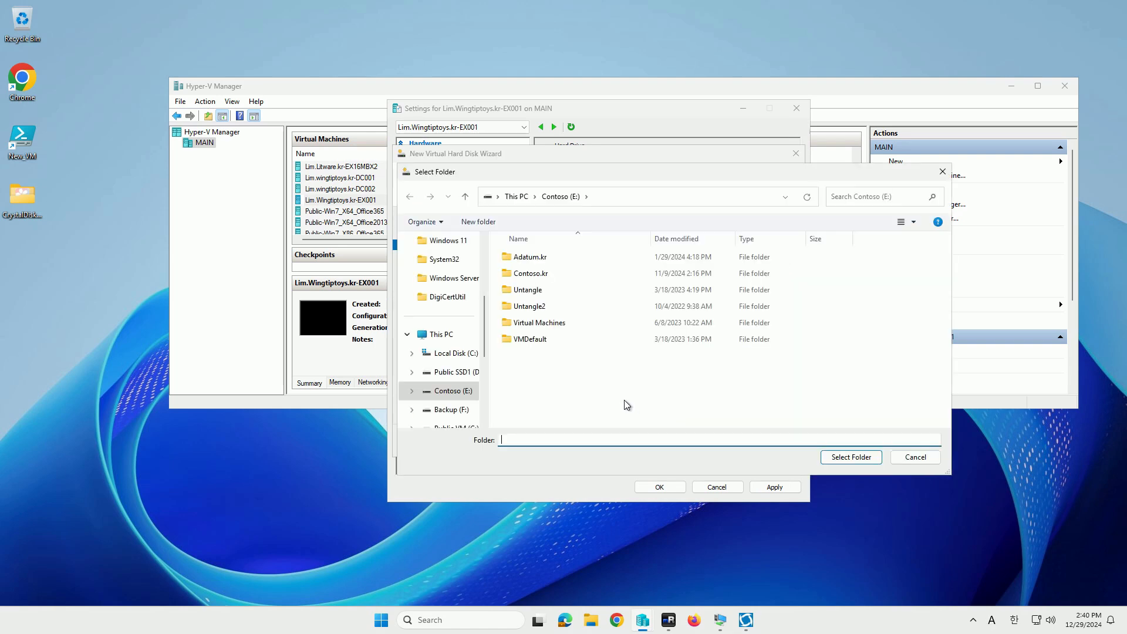
scroll(460, 395, down, 2)
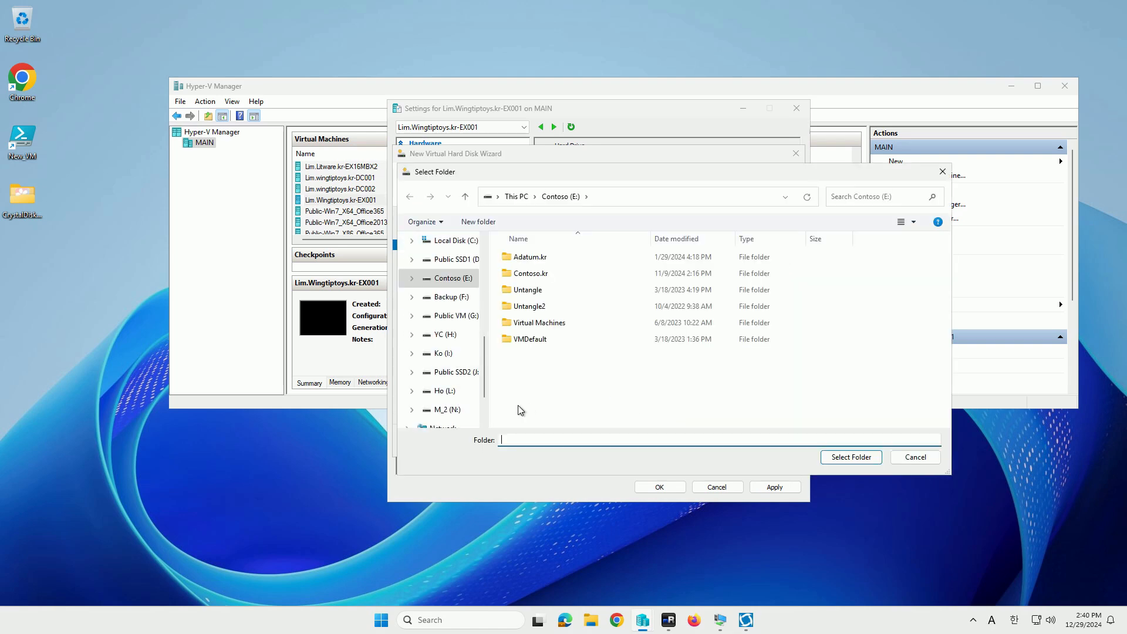
click(449, 410)
double_click(536, 322)
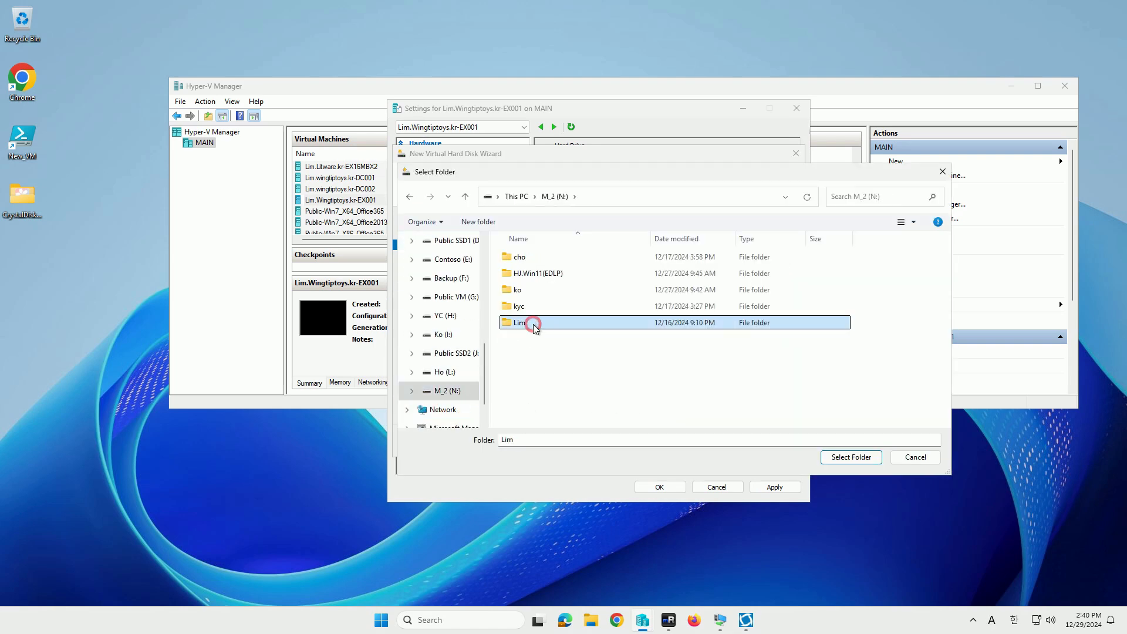
double_click(581, 291)
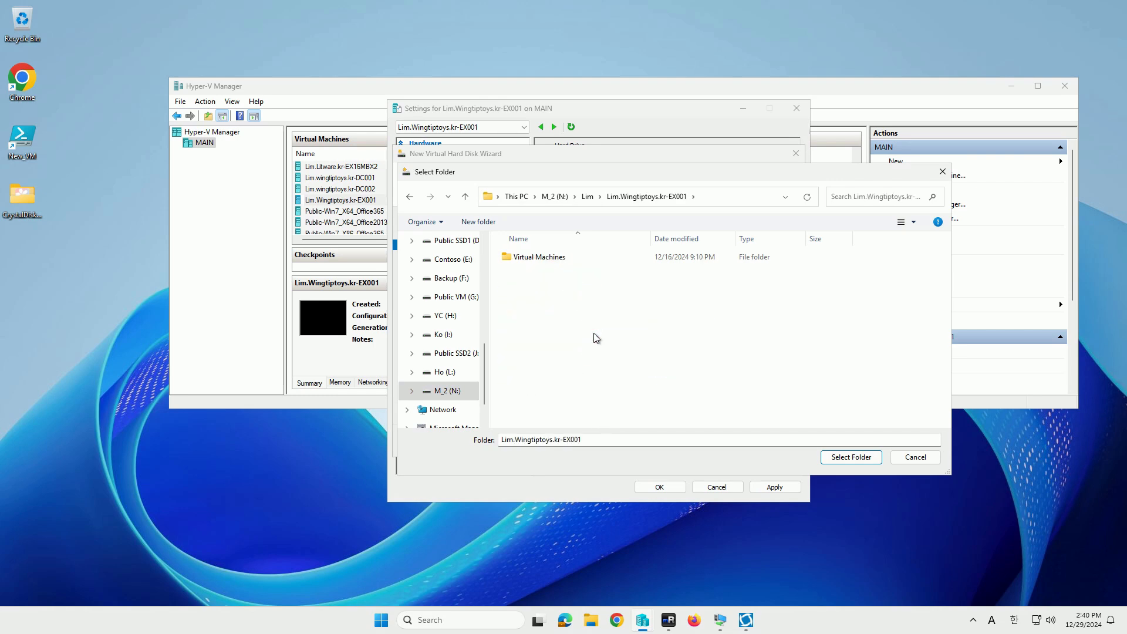
click(859, 458)
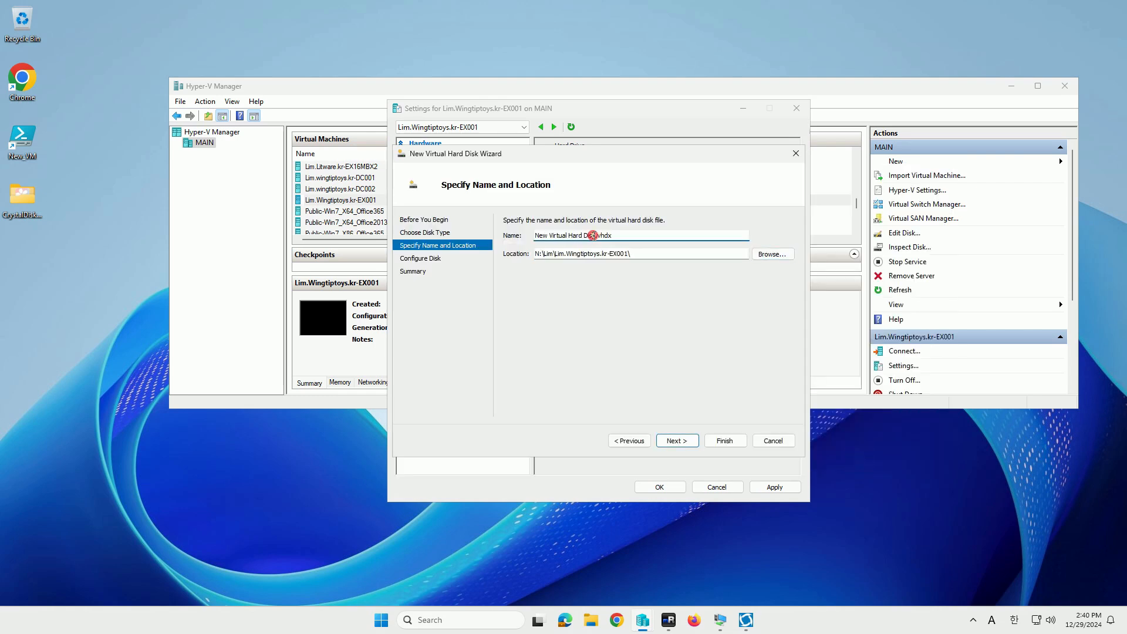
Name the disk D.vhdx, finish the wizard, apply the VM settings, and return to EX001
drag(599, 236, 460, 231)
key(BackSpace)
text(D)
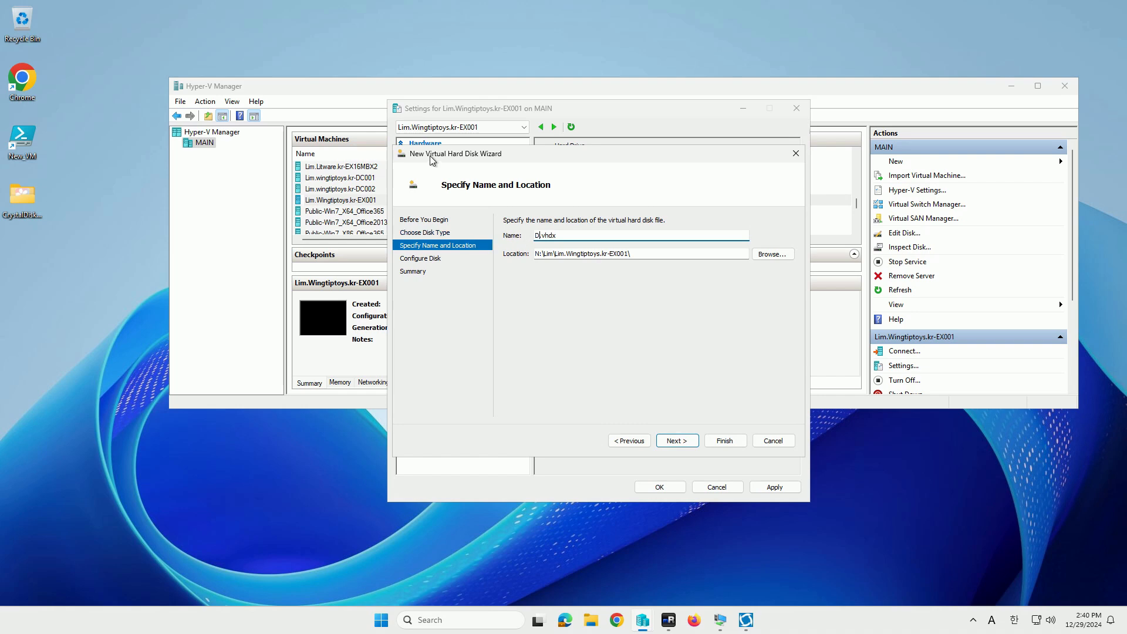
click(676, 440)
click(676, 440)
click(725, 441)
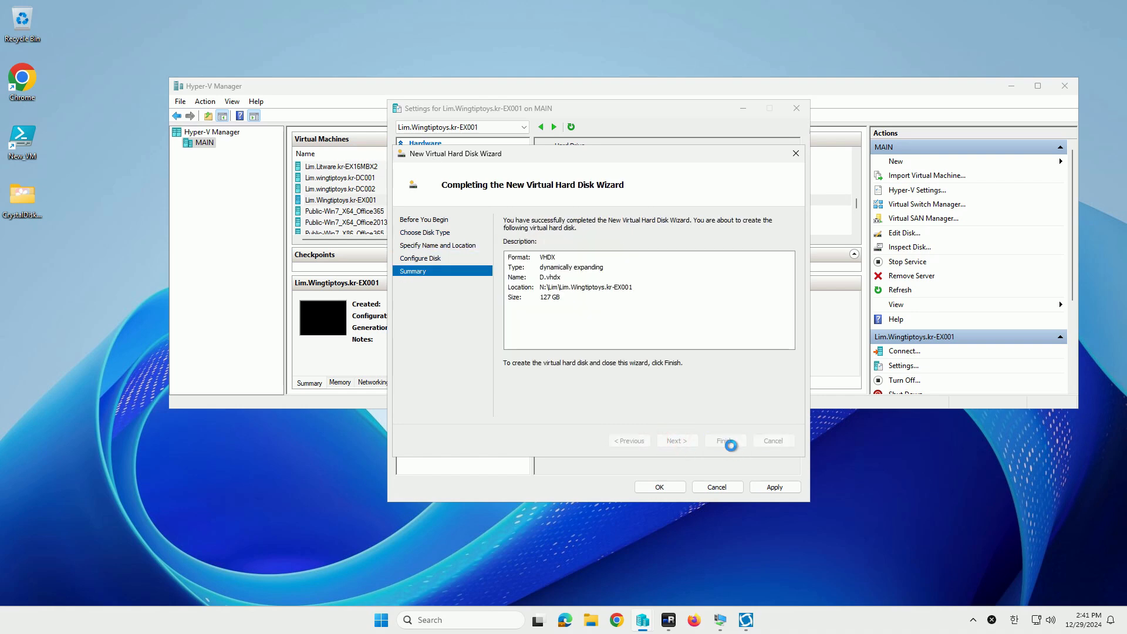
click(775, 487)
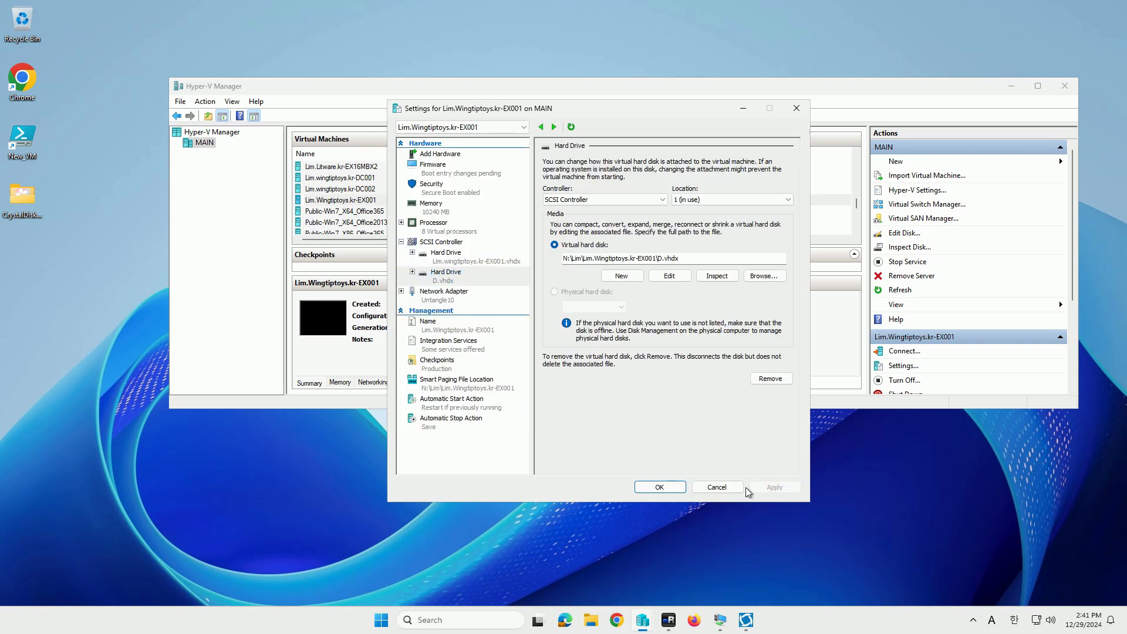
click(660, 487)
click(726, 627)
On EX001, bring the new 127 GB Disk 1 online and initialize it in Disk Management
click(687, 579)
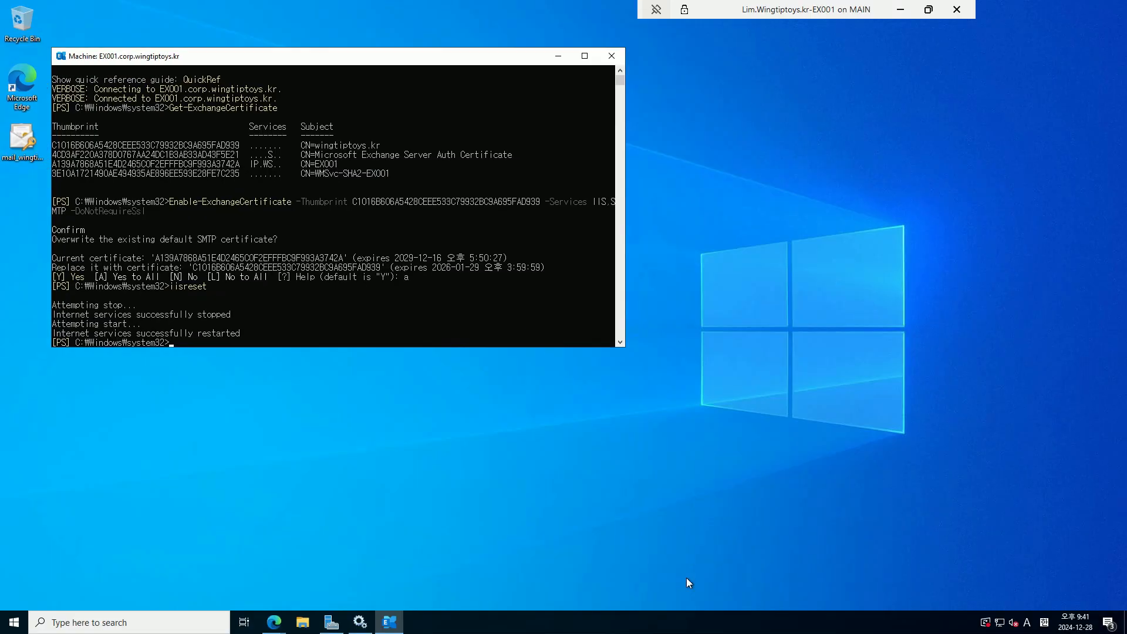
right_click(14, 622)
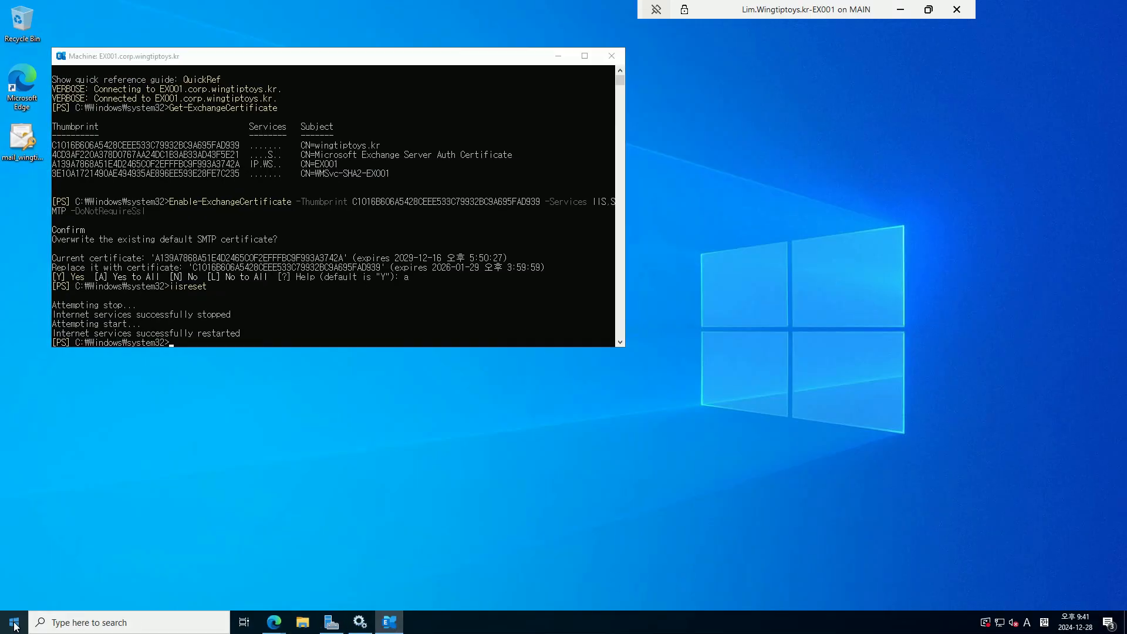
click(143, 407)
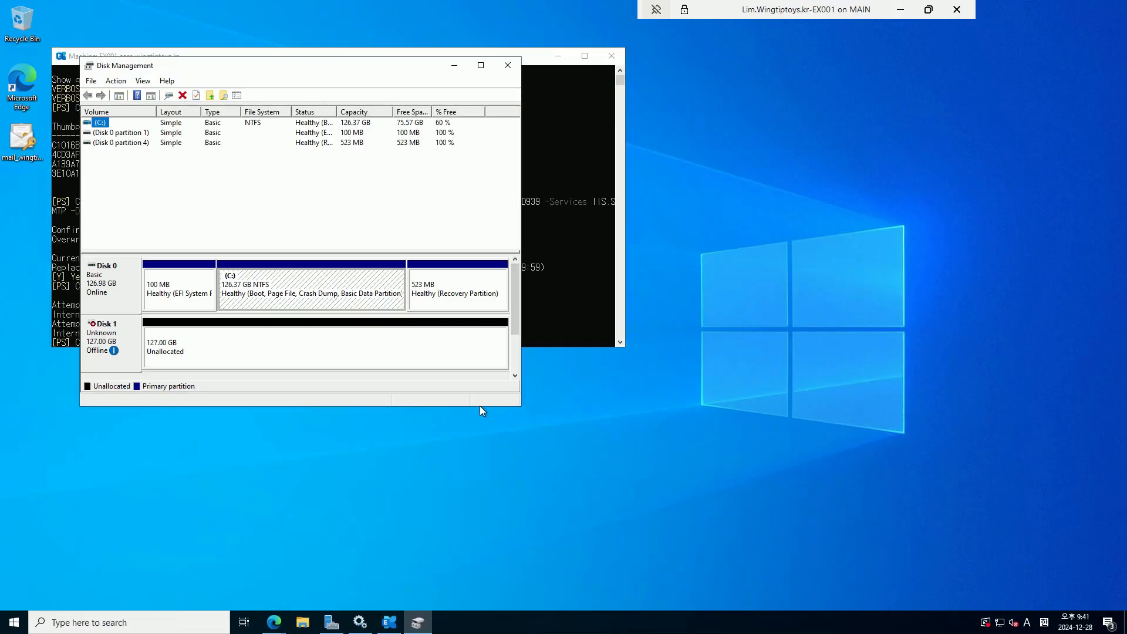
right_click(119, 335)
click(141, 341)
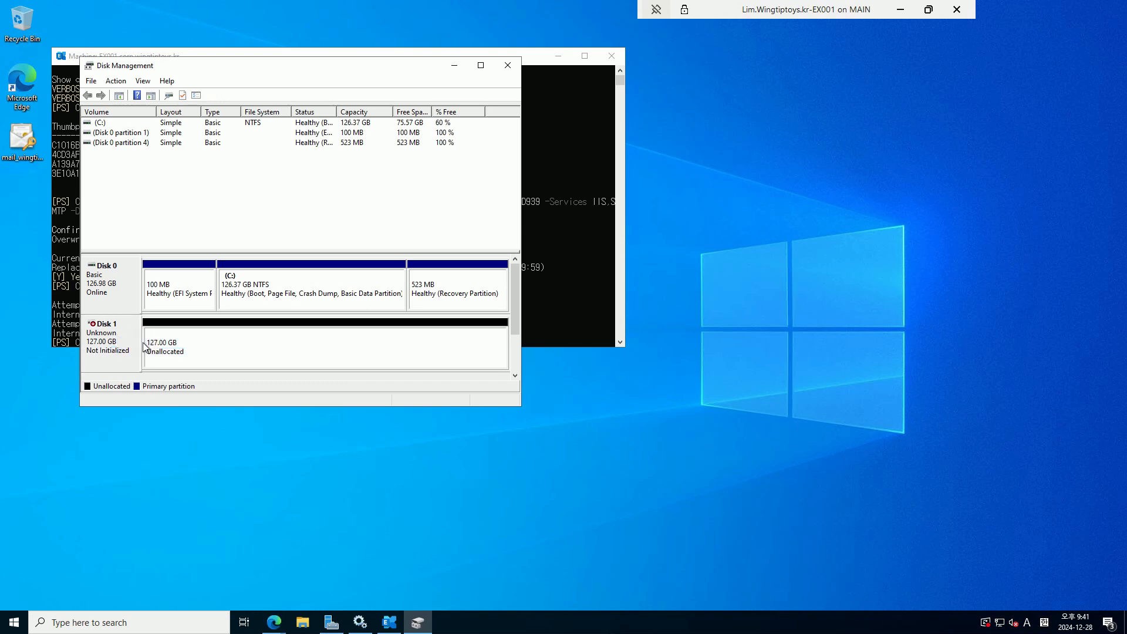
right_click(117, 324)
click(139, 329)
click(333, 308)
Create a full-size 130030 MB NTFS simple volume D: with a blank label, then view the drives
right_click(293, 334)
click(308, 344)
click(312, 333)
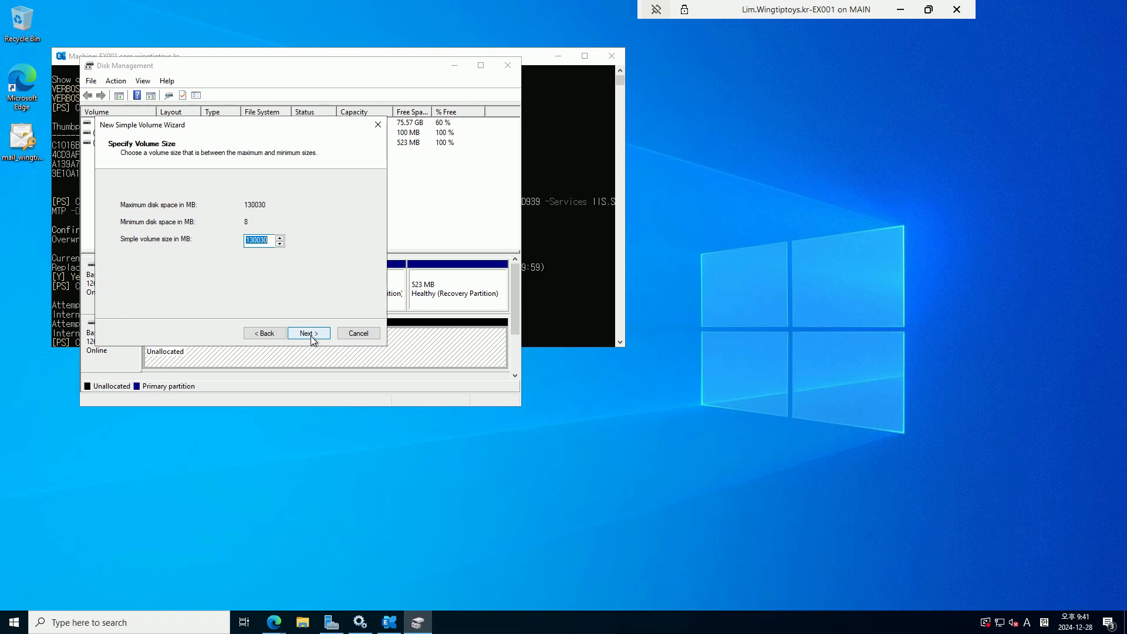
click(311, 334)
click(312, 334)
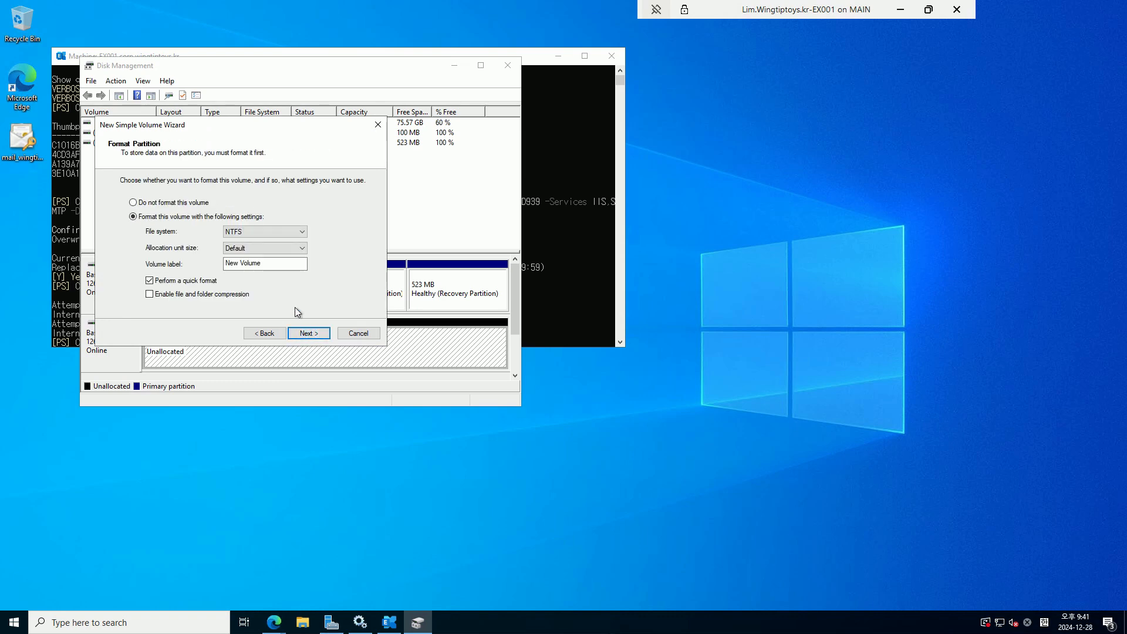
click(283, 265)
key(BackSpace)
key(BackSpace)
key(BackSpace)
key(BackSpace)
key(BackSpace)
key(BackSpace)
key(BackSpace)
key(BackSpace)
key(BackSpace)
key(Return)
click(308, 332)
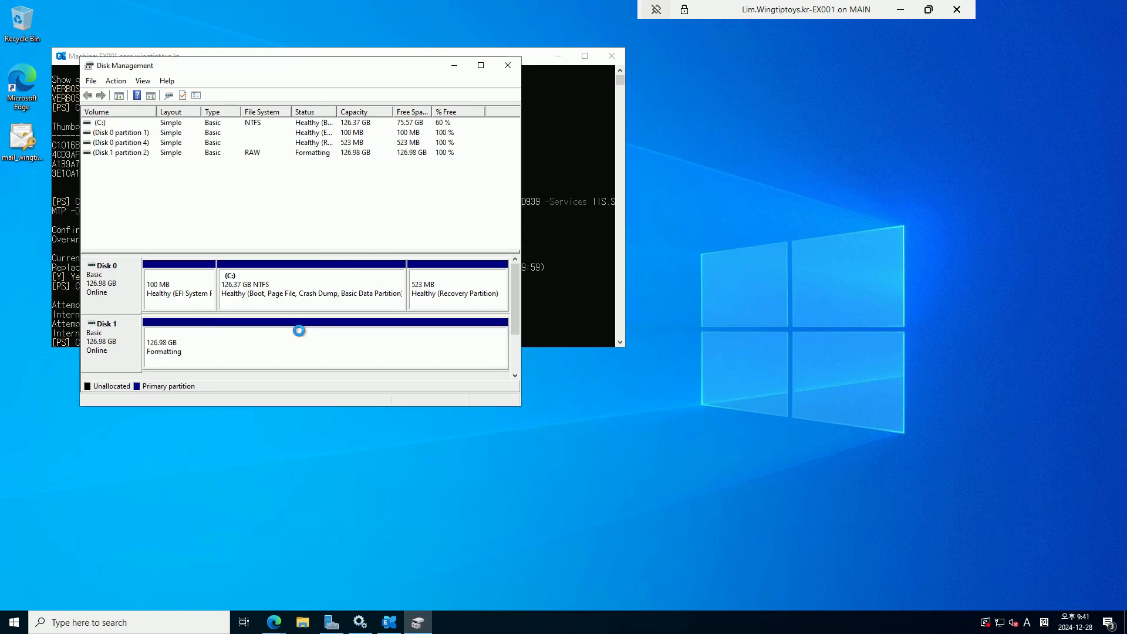
click(302, 622)
click(277, 285)
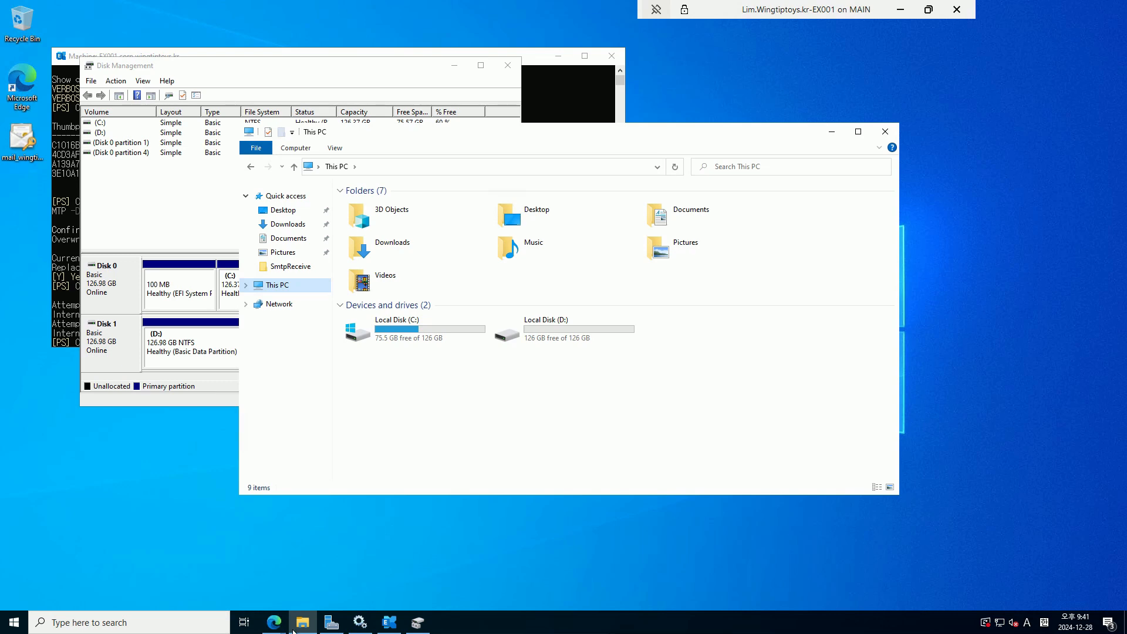
Browse to C:\Program Files\Microsoft\Exchange Server\V15\Mailbox, granting access to the folder
double_click(428, 327)
double_click(420, 253)
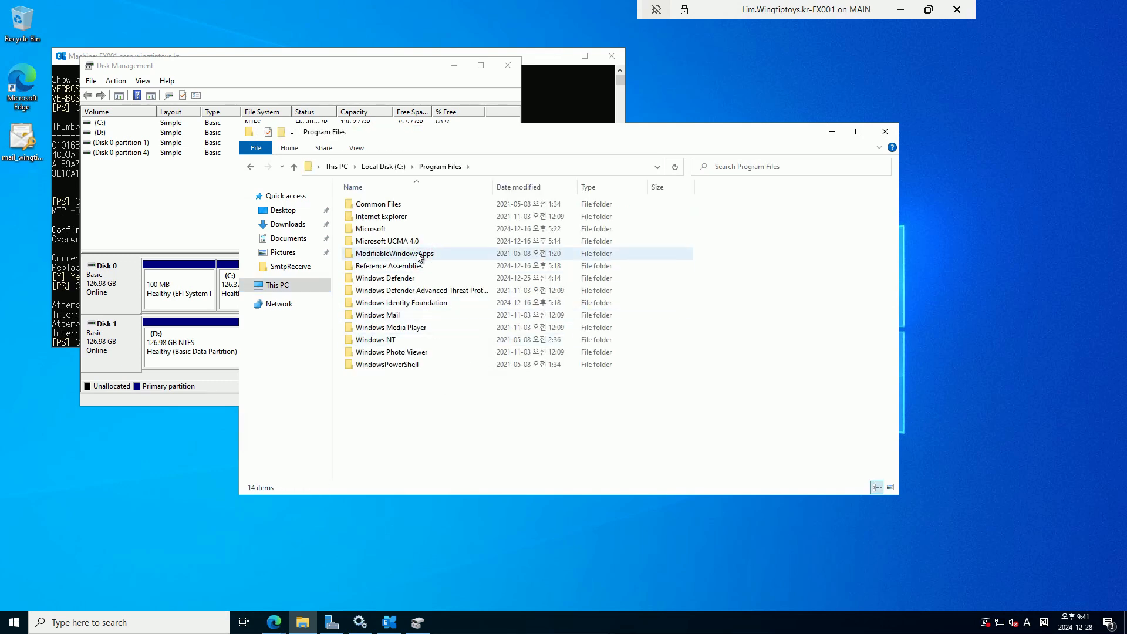
double_click(417, 229)
double_click(427, 204)
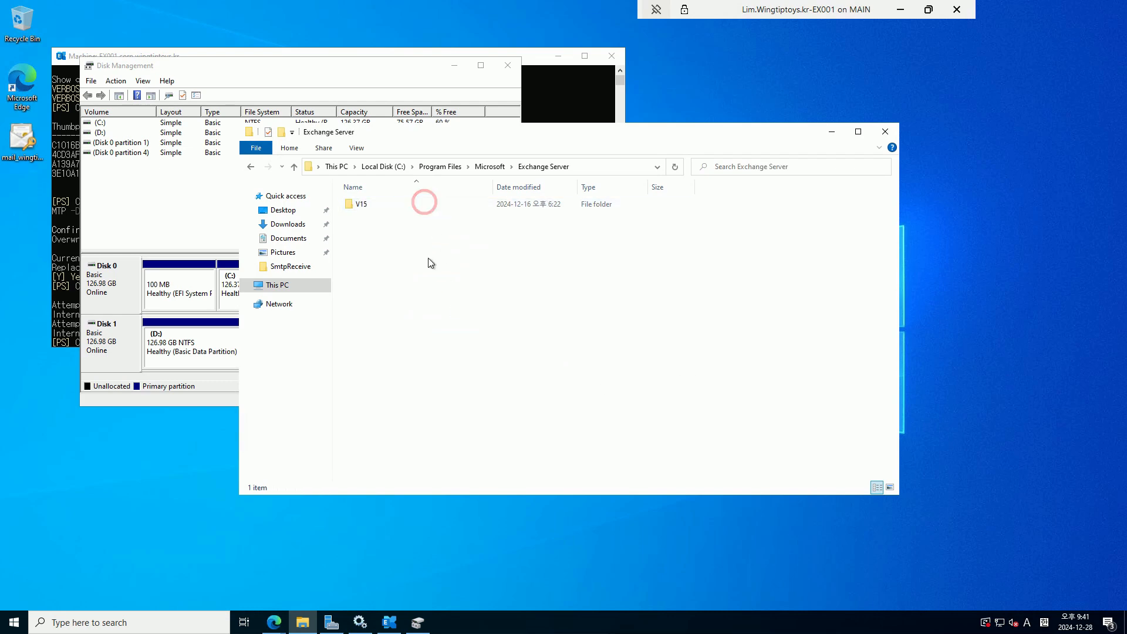
double_click(455, 205)
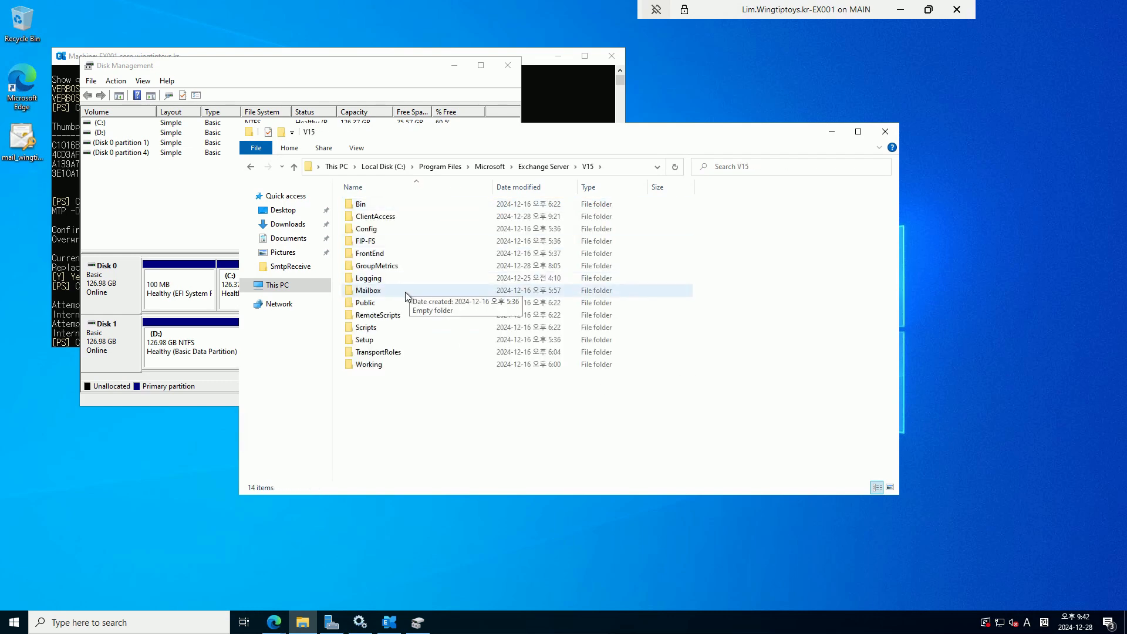
double_click(404, 290)
click(588, 323)
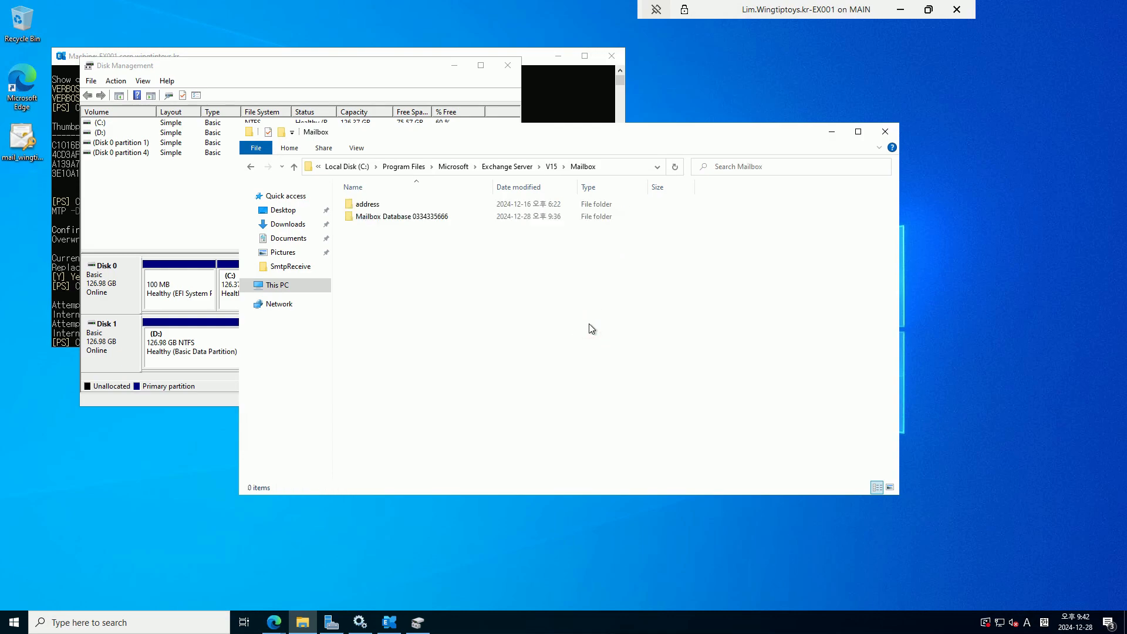
click(407, 216)
double_click(407, 217)
scroll(784, 308, down, 20)
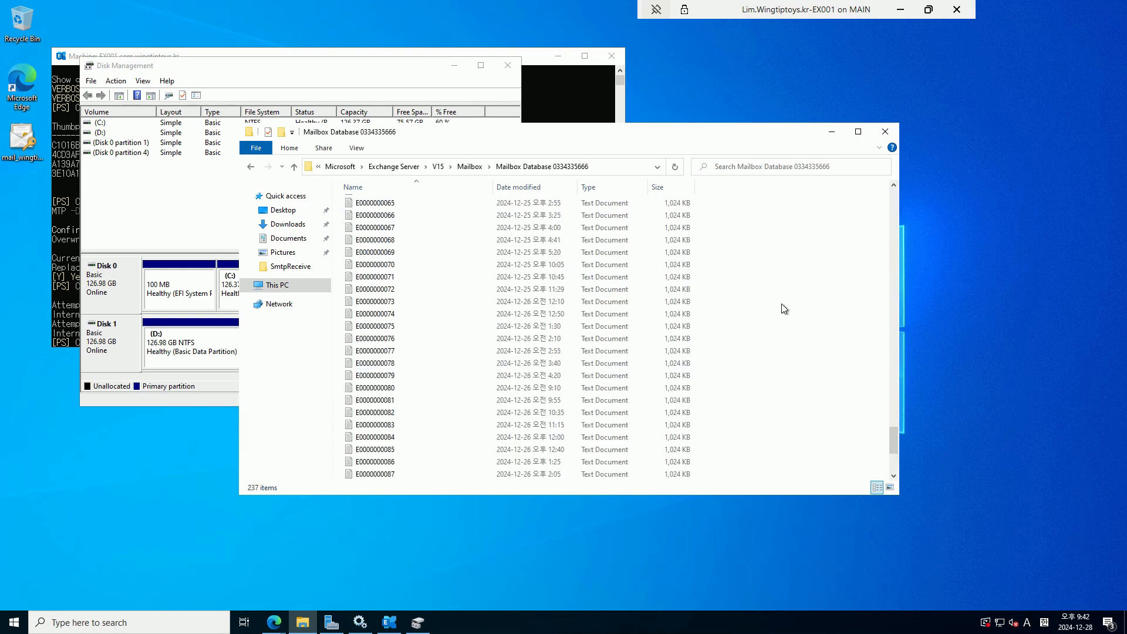
drag(892, 445, 893, 197)
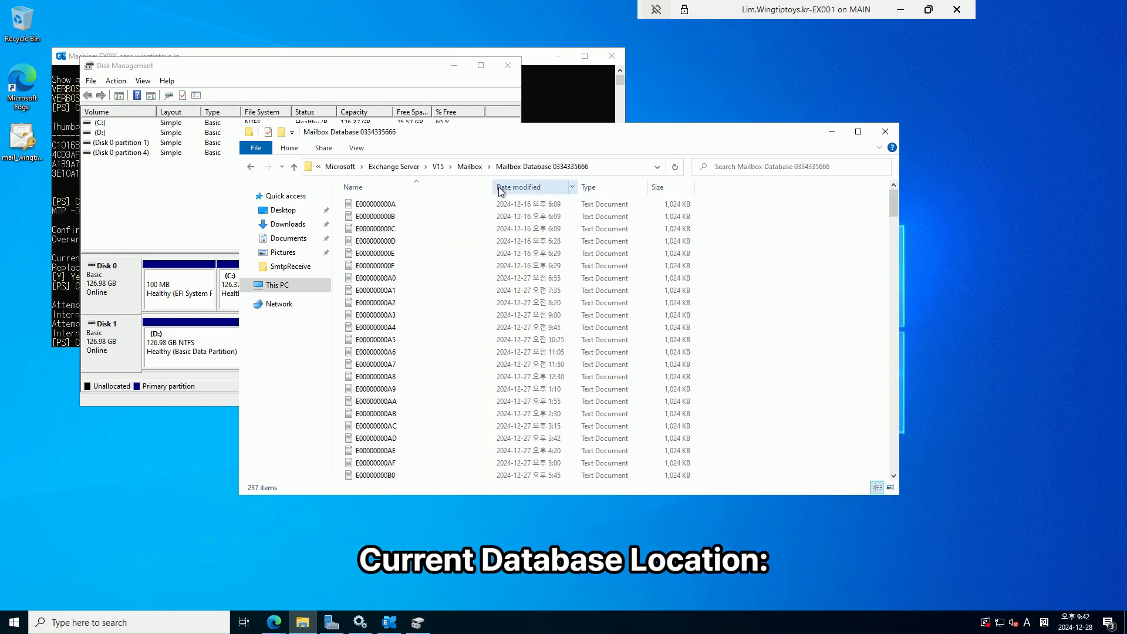
click(470, 168)
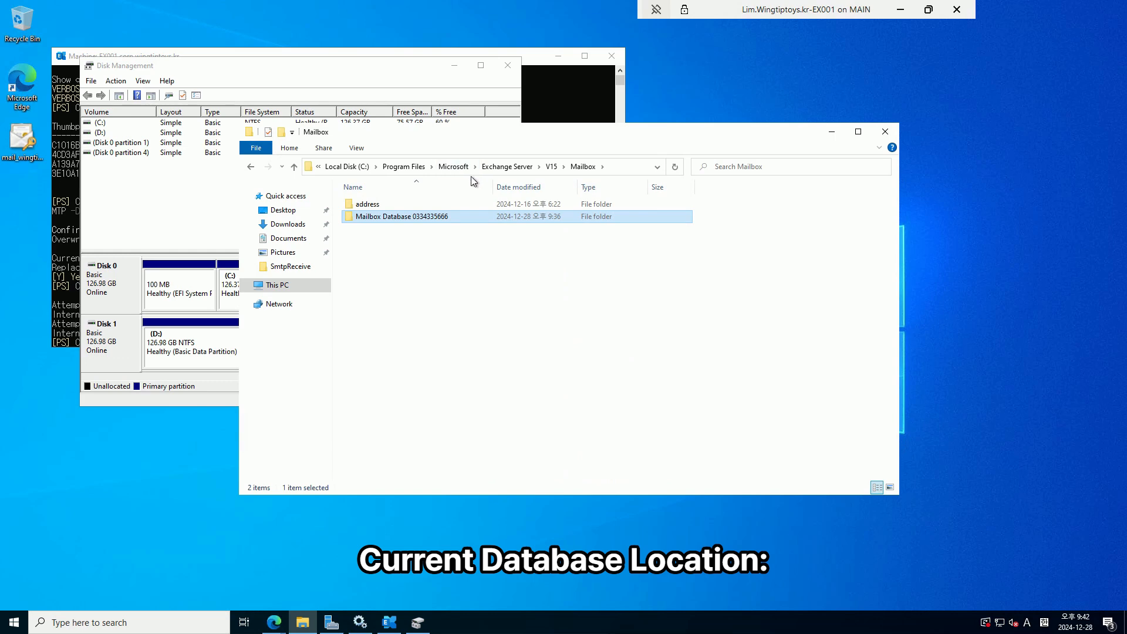
click(272, 631)
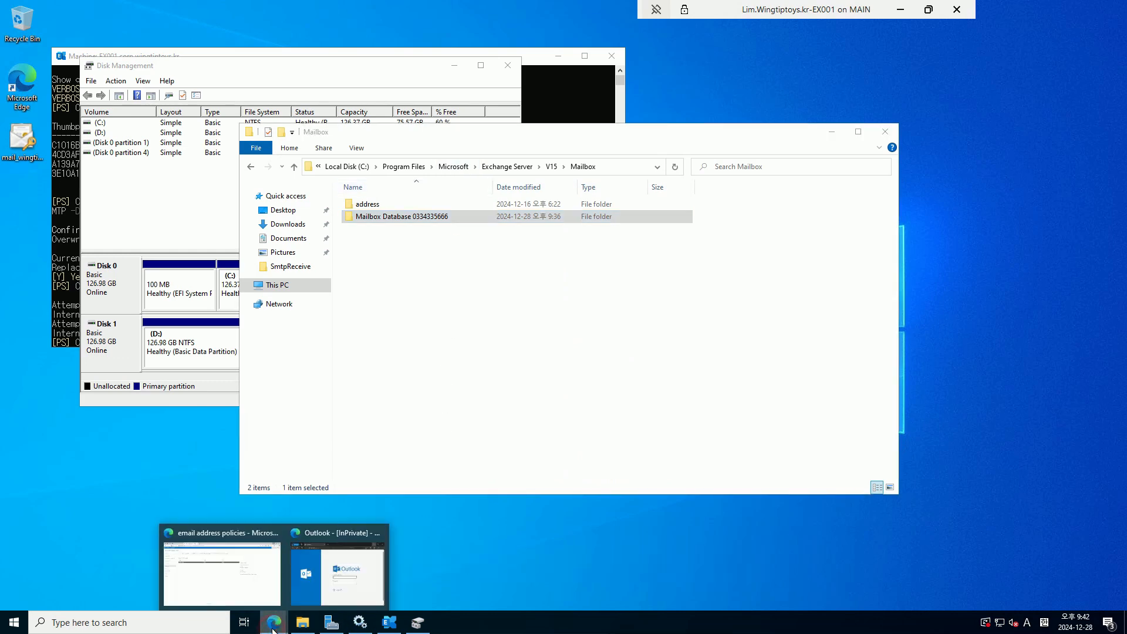
click(255, 591)
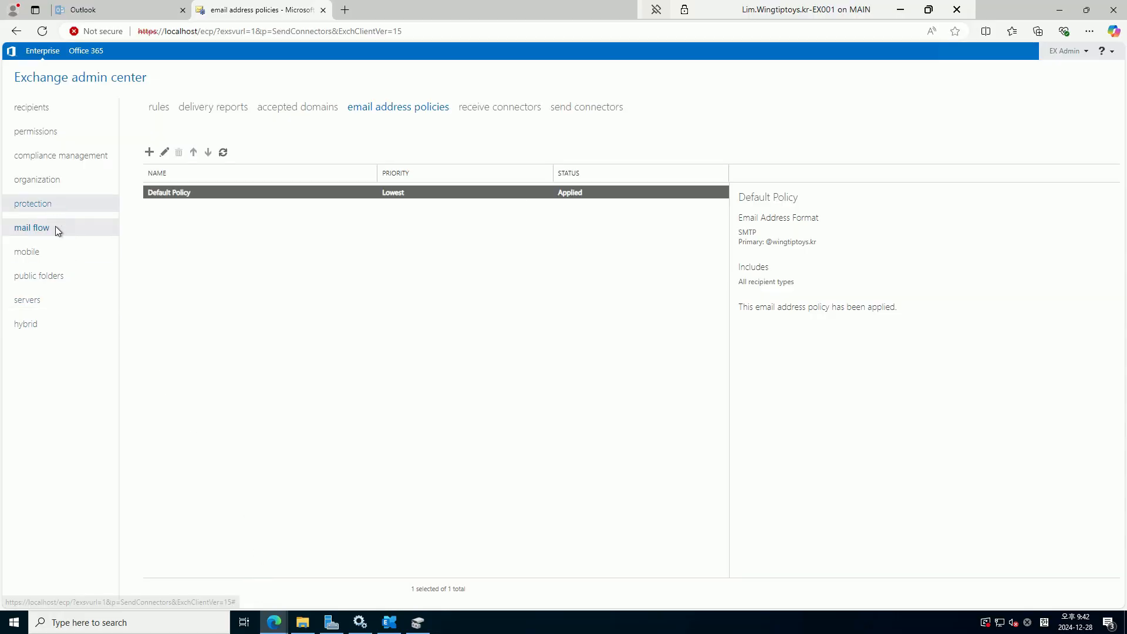
click(33, 301)
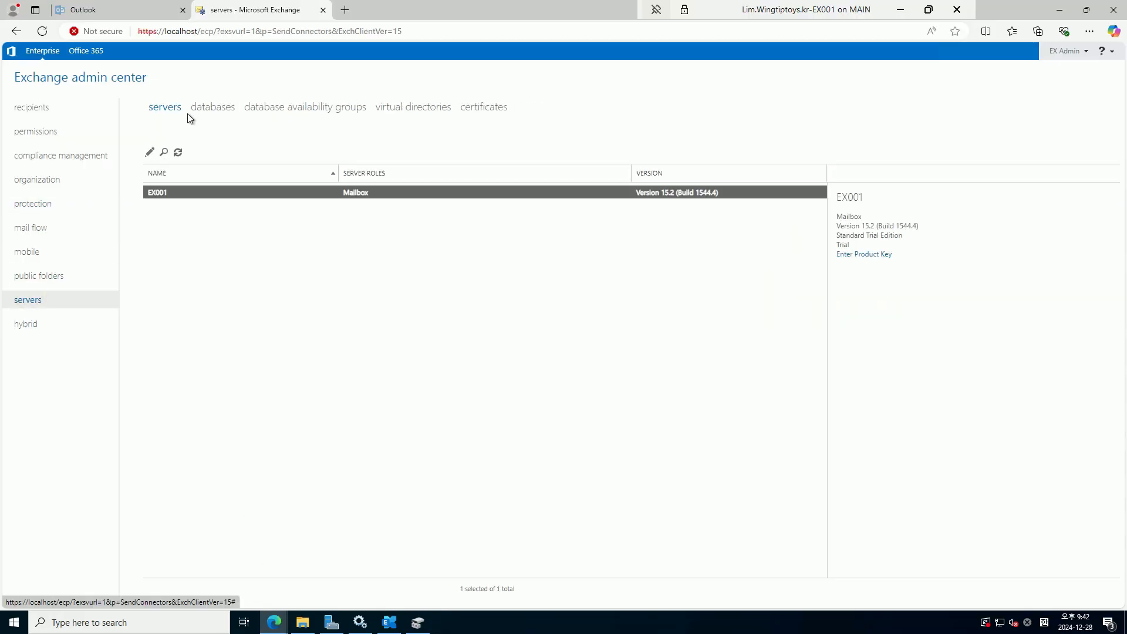
click(206, 113)
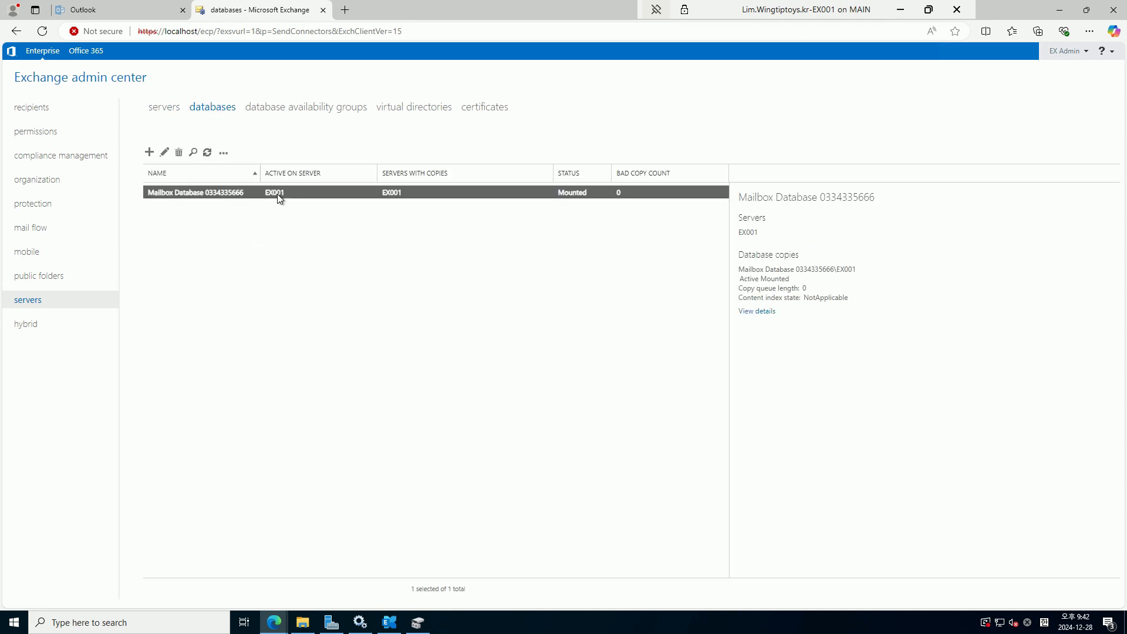
double_click(277, 193)
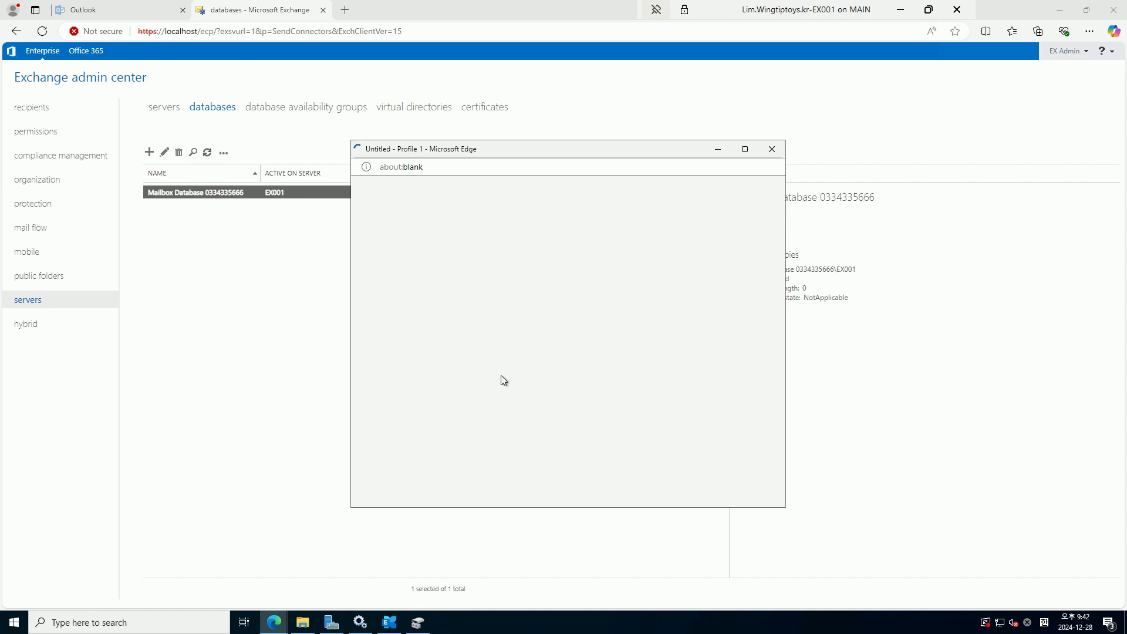
drag(558, 285, 743, 290)
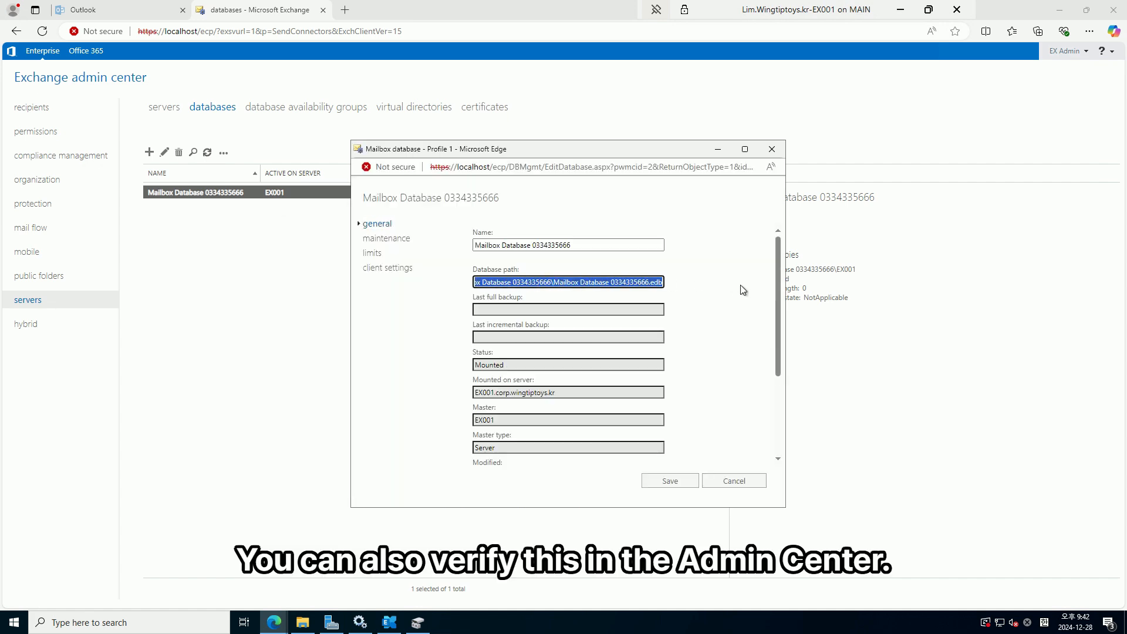
click(743, 479)
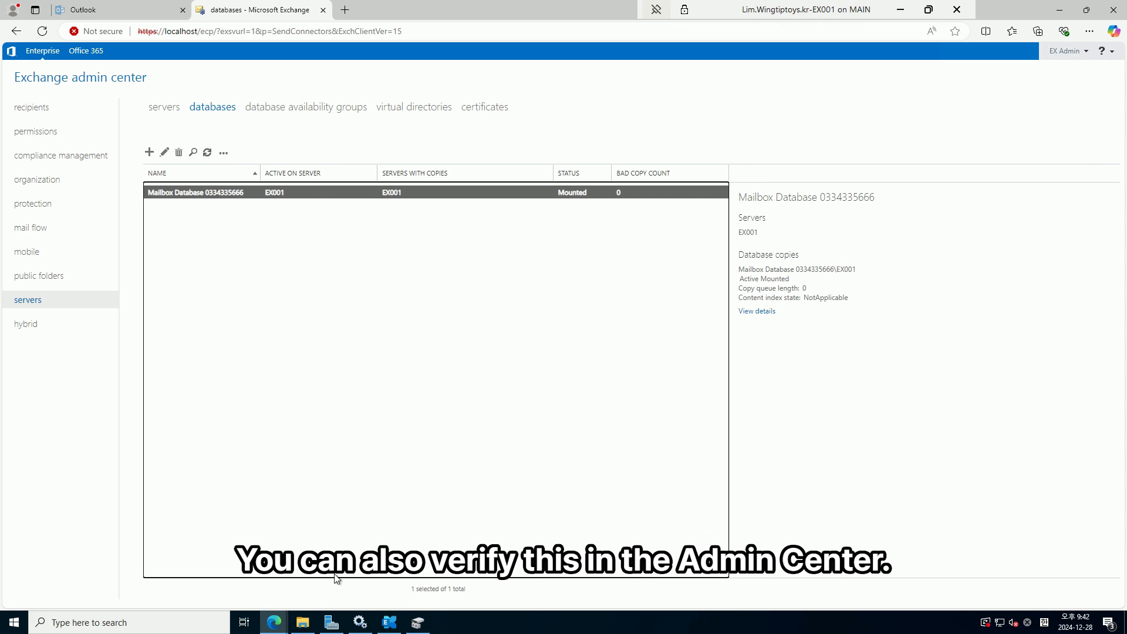
click(392, 627)
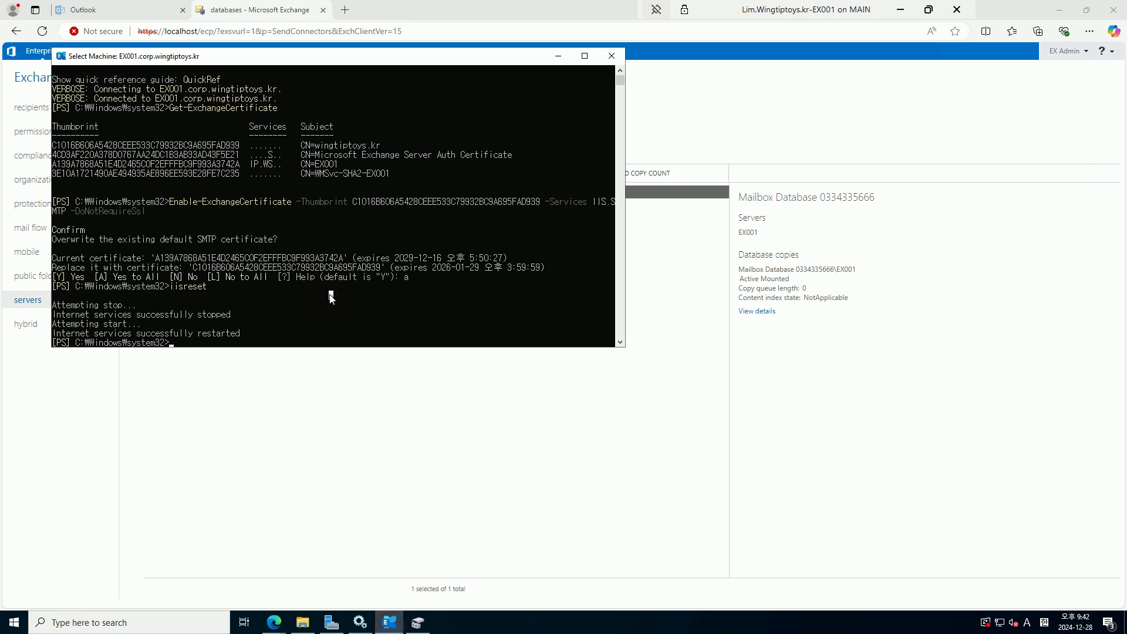
List the mailbox databases with Get-MailboxDatabase
text(get-mail)
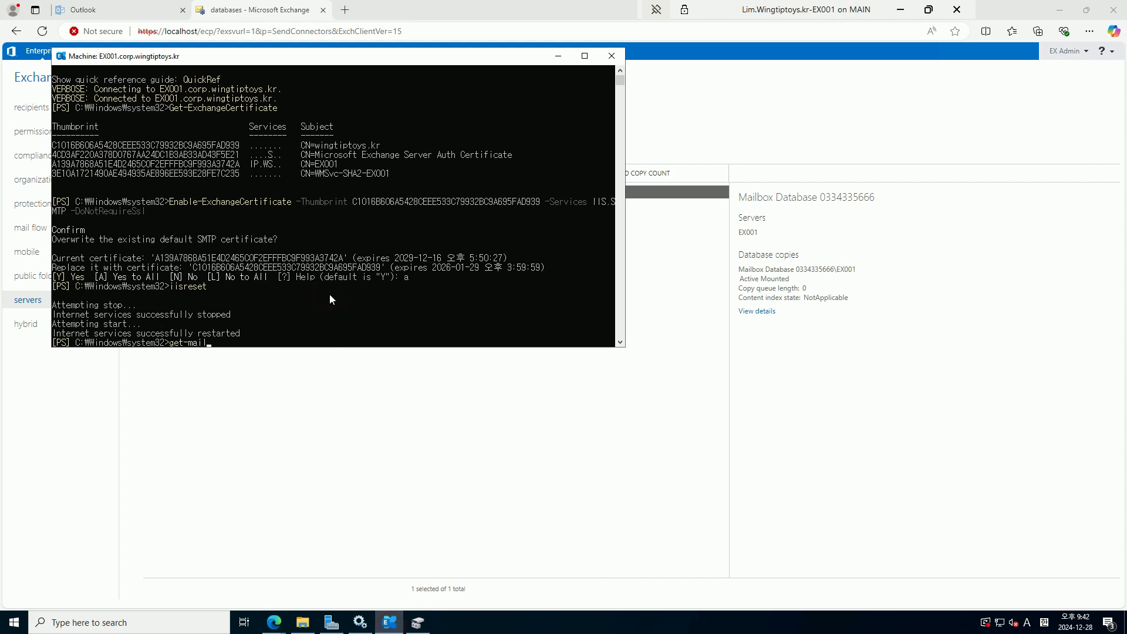
text(boxdatabase)
key(Tab)
key(Return)
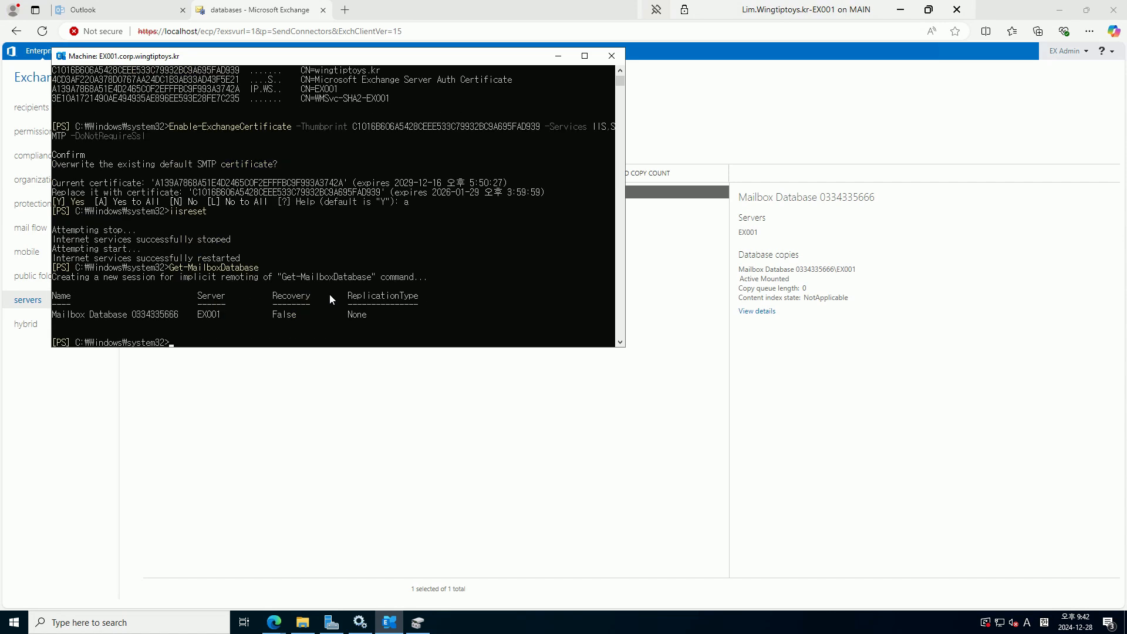
key(Up)
text(-Identity ")
drag(56, 317, 180, 316)
key(super+c)
right_click(180, 316)
right_click(372, 326)
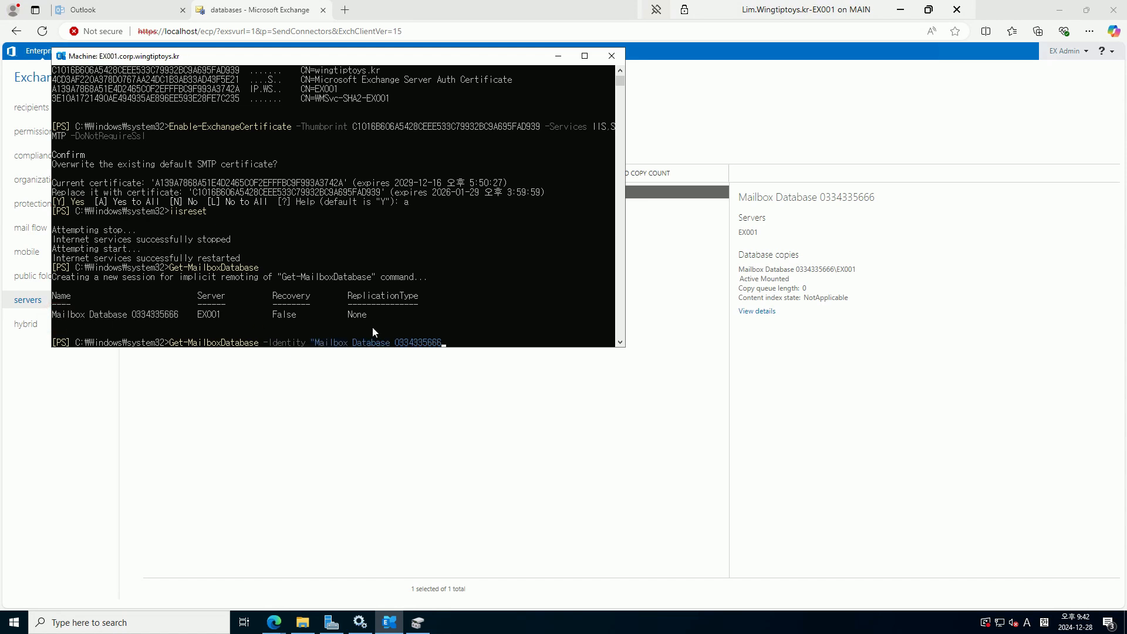
text(")
text( |)
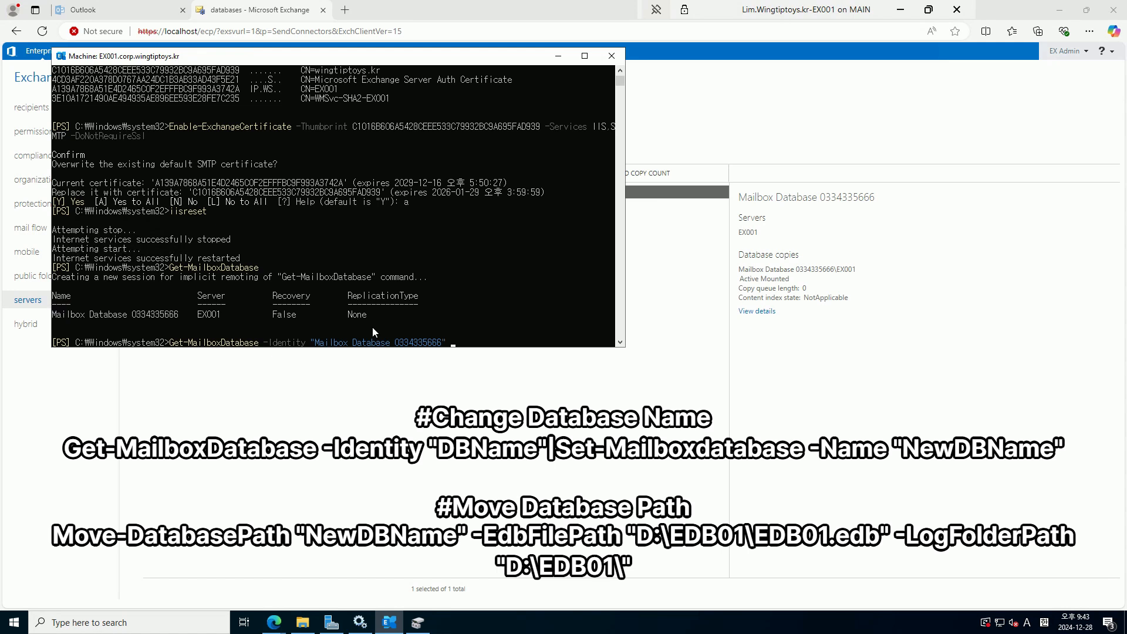
text(set-mailboxdatabase)
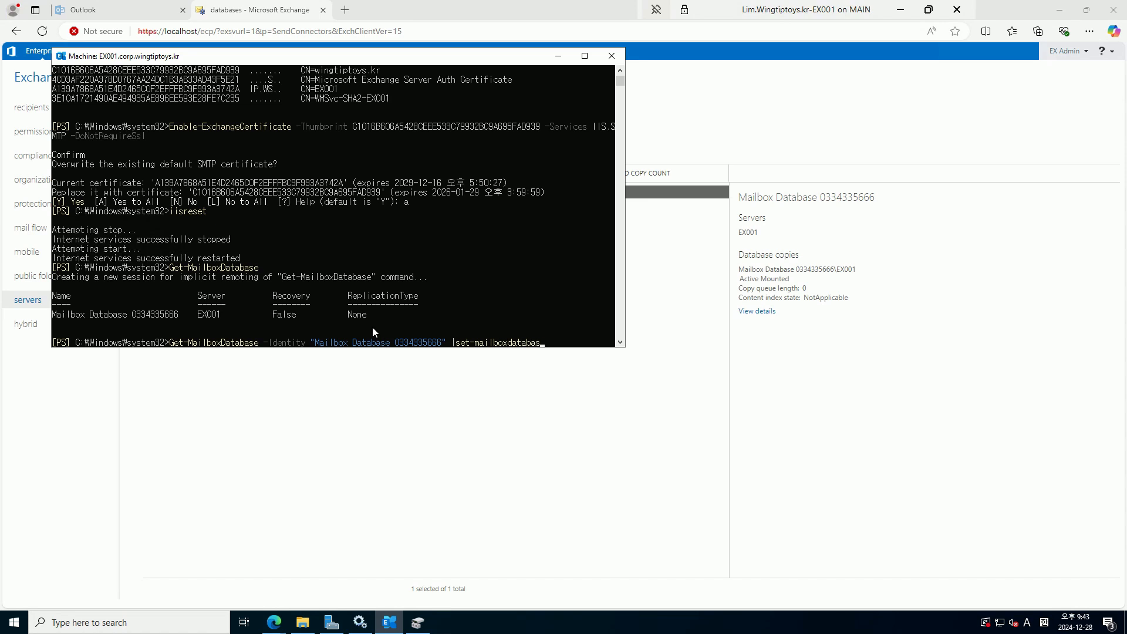
key(Tab)
text(-Name "EDB01")
key(Return)
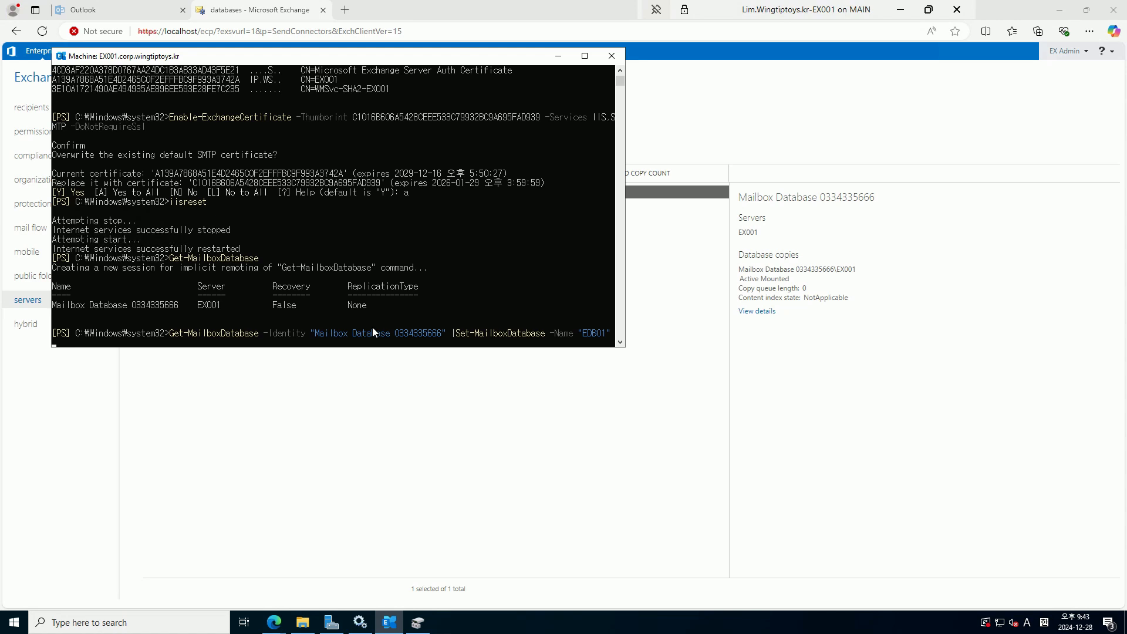
Run Move-DatabasePath "EDB01" with -EdbFilePath D:\EDB01\EDB01.edb and -LogFolderPath D:\EDB01\
text(Move-databa)
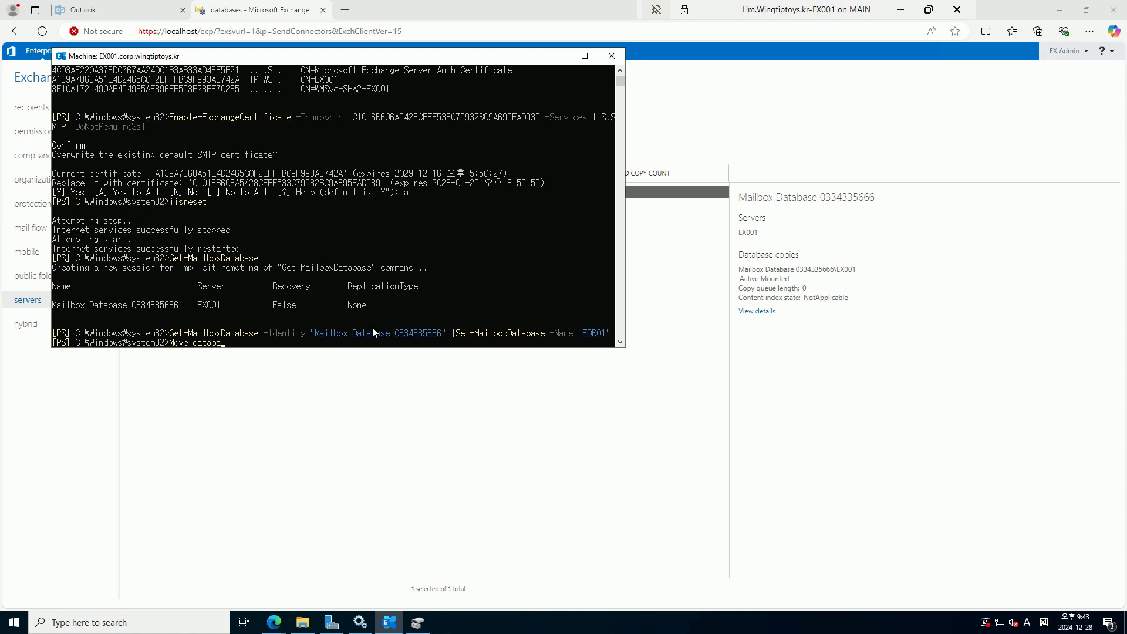
key(Tab)
text("EDB01" -edb)
key(Tab)
text("D:\EDB01\EDB01.edb)
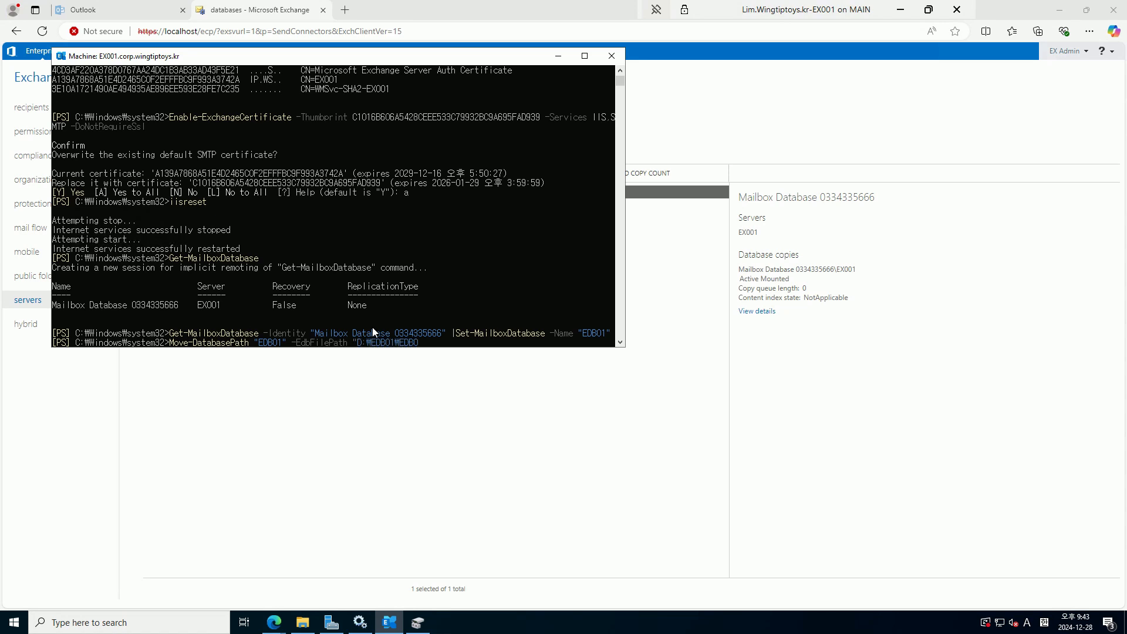
text(" -log)
key(Tab)
text("D:\EDB01\")
key(Return)
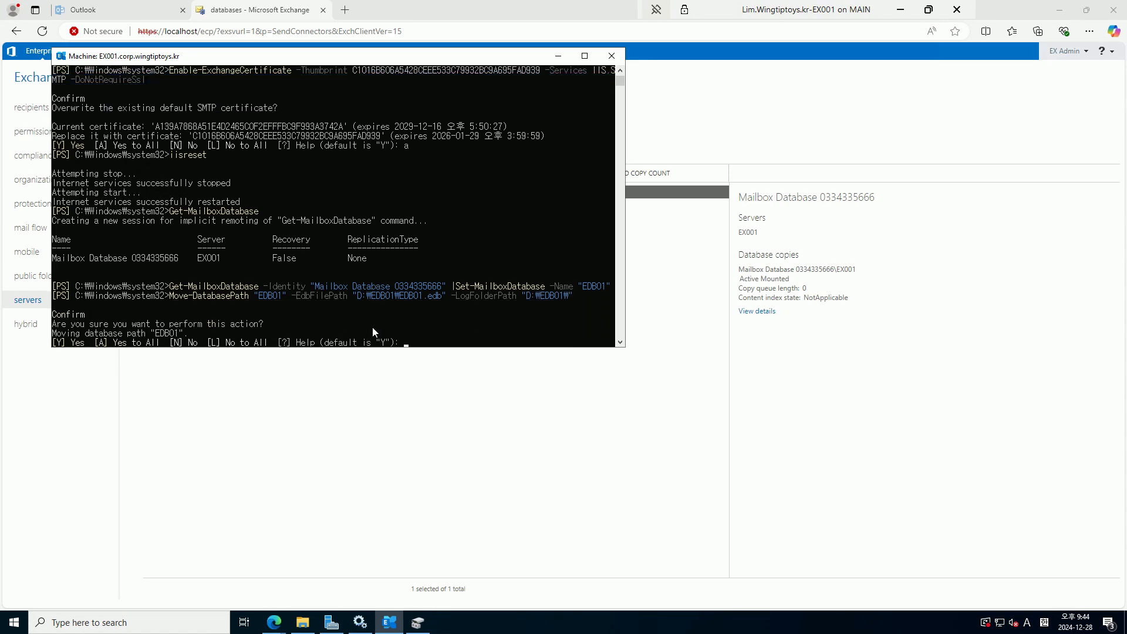
Answer A to both prompts, accepting the move and the temporary database dismount
text(a)
key(Return)
text(a)
key(Return)
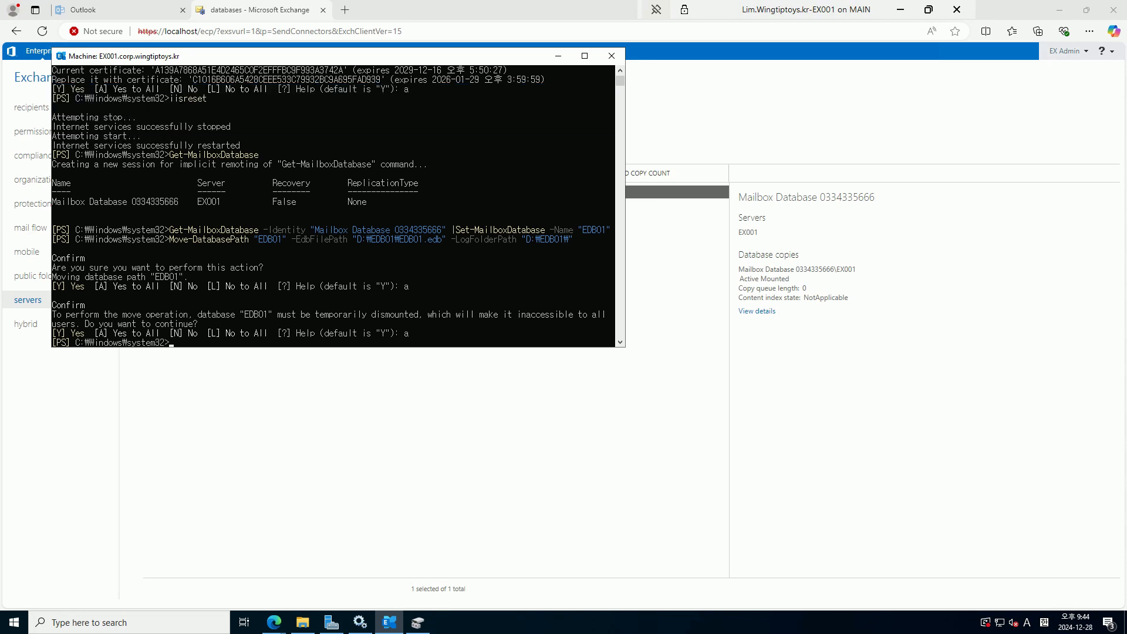
click(304, 623)
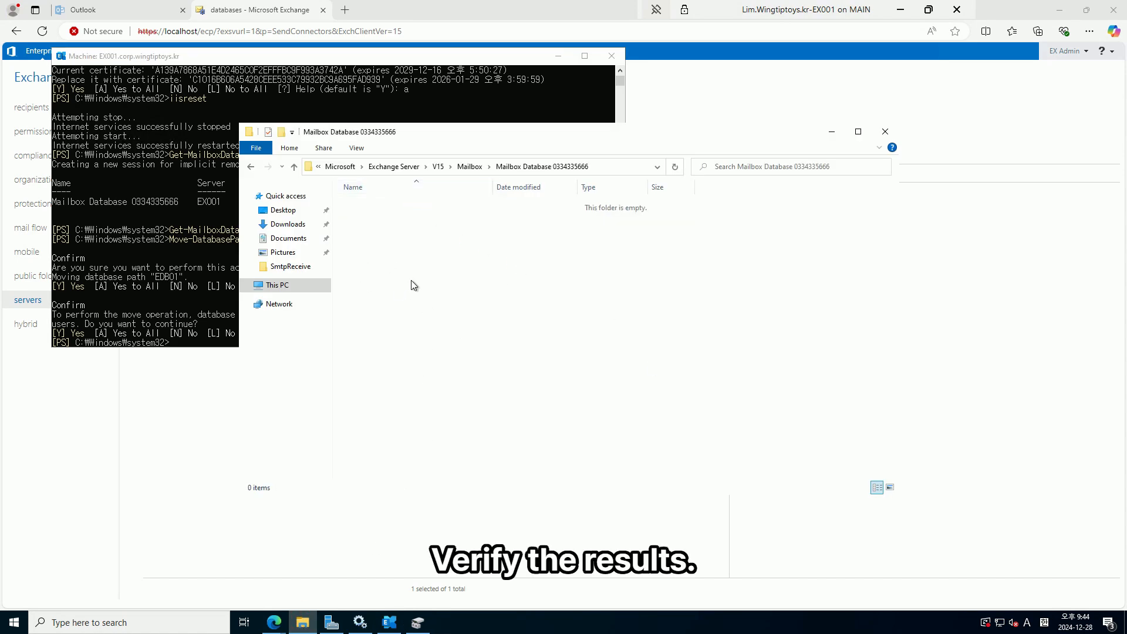
Check that D:\EDB01 now holds EDB01.edb and its logs, then close File Explorer
click(263, 285)
double_click(555, 333)
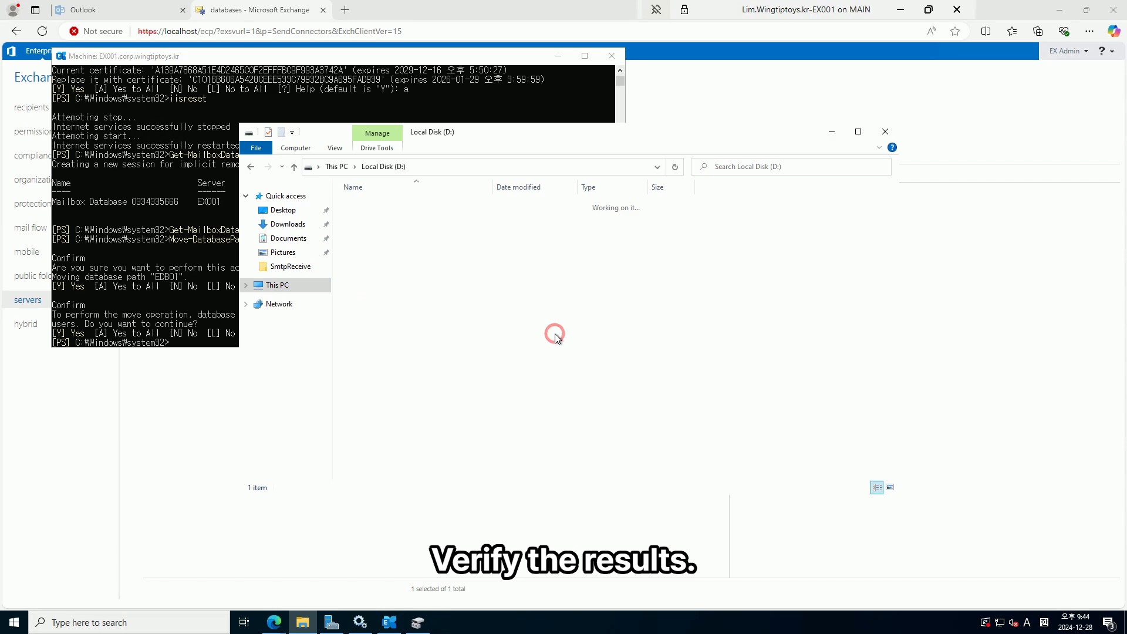
double_click(386, 205)
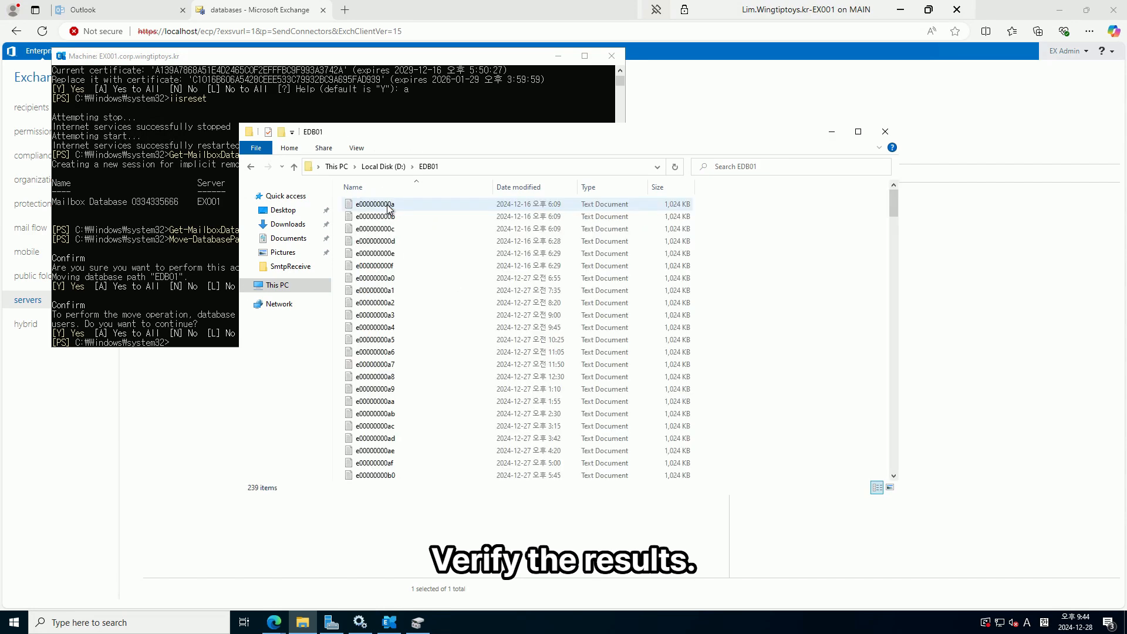
scroll(691, 321, down, 20)
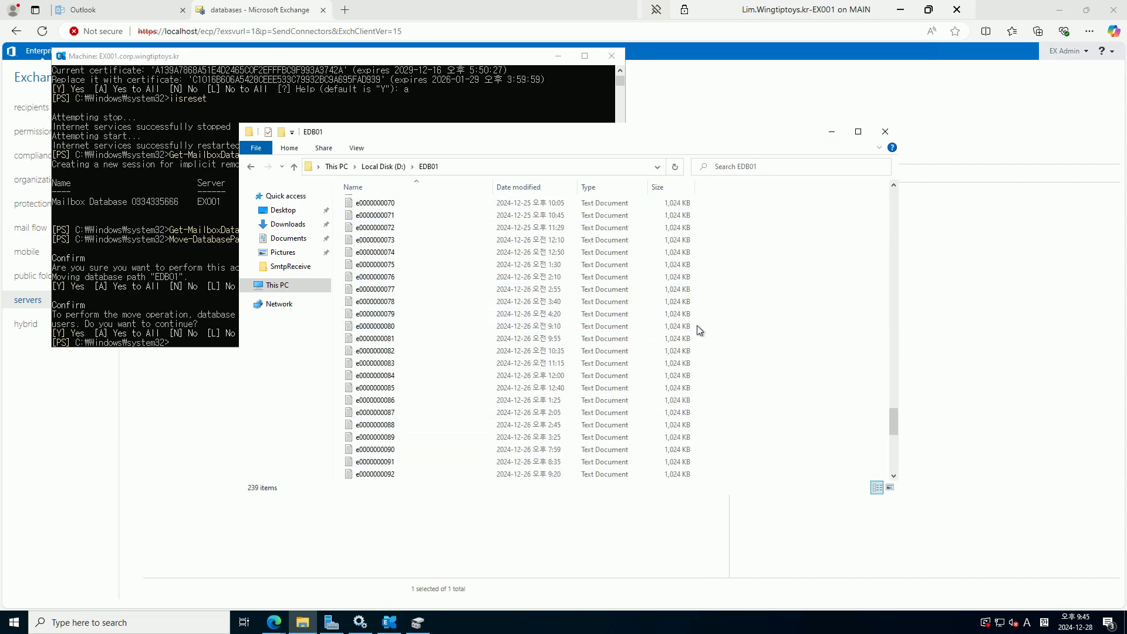
click(884, 131)
click(663, 379)
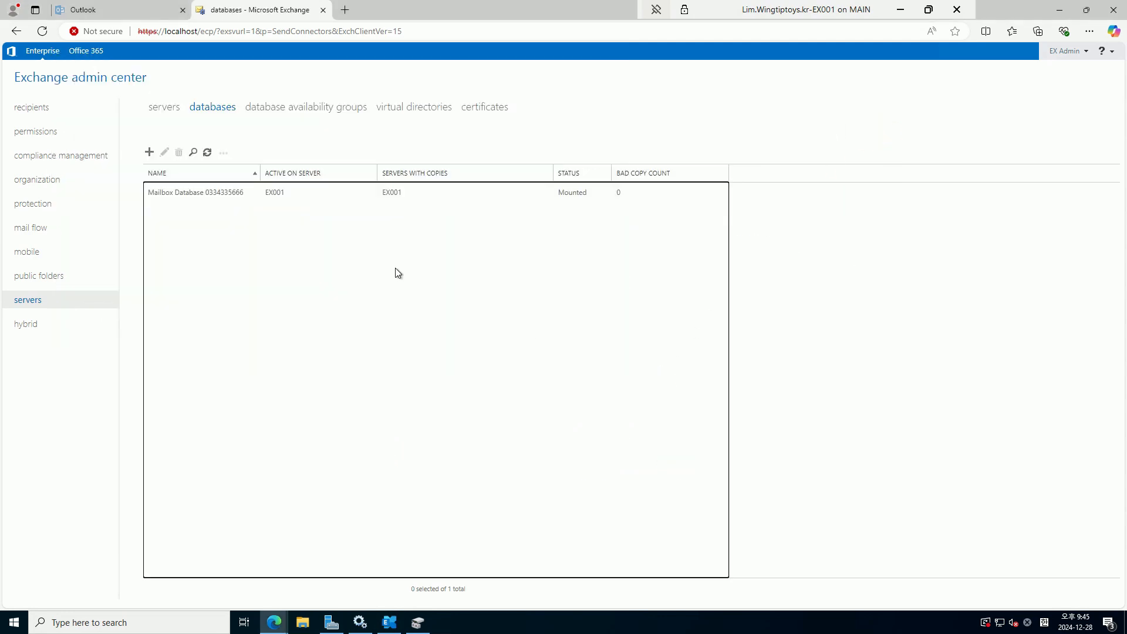
Refresh the list and enable circular logging in EDB01's maintenance settings, saving and acknowledging the warning
click(206, 153)
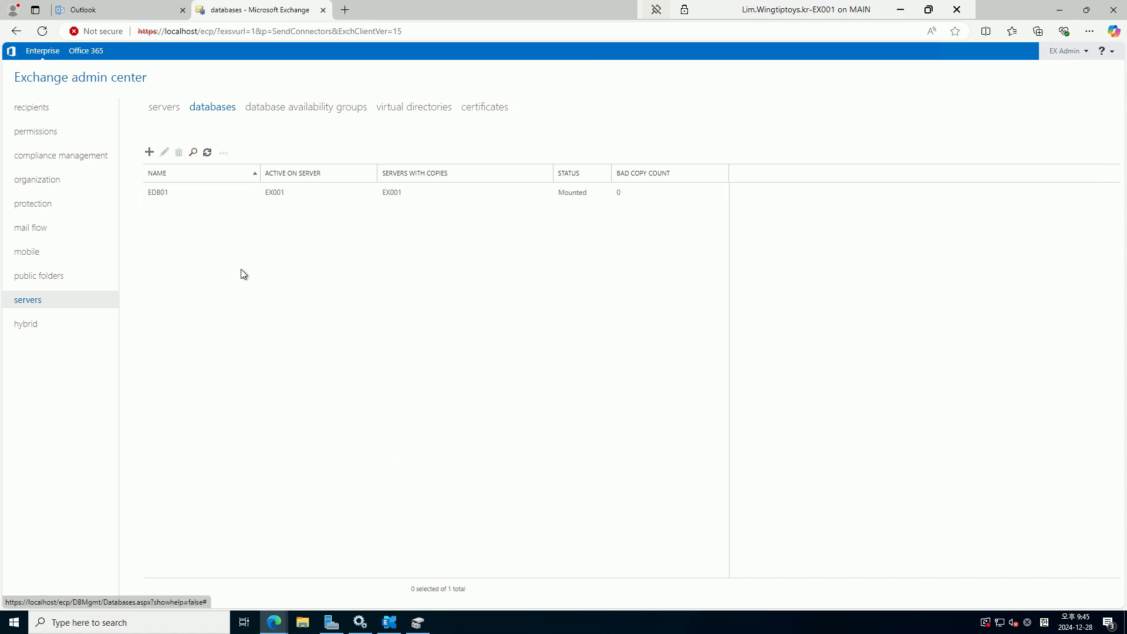
double_click(434, 192)
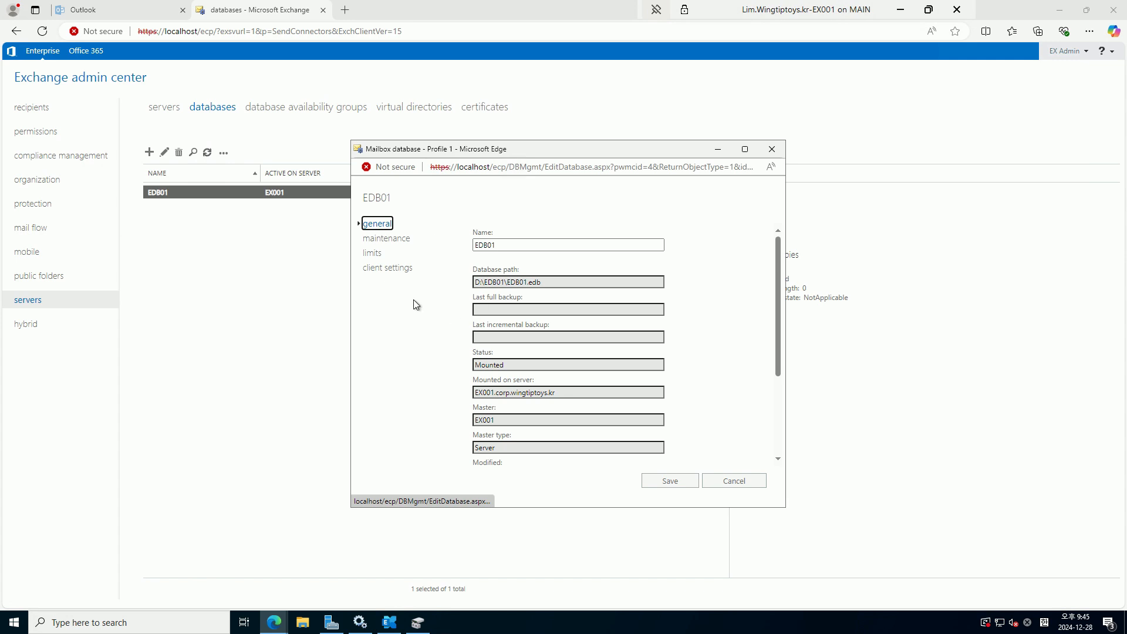
click(404, 238)
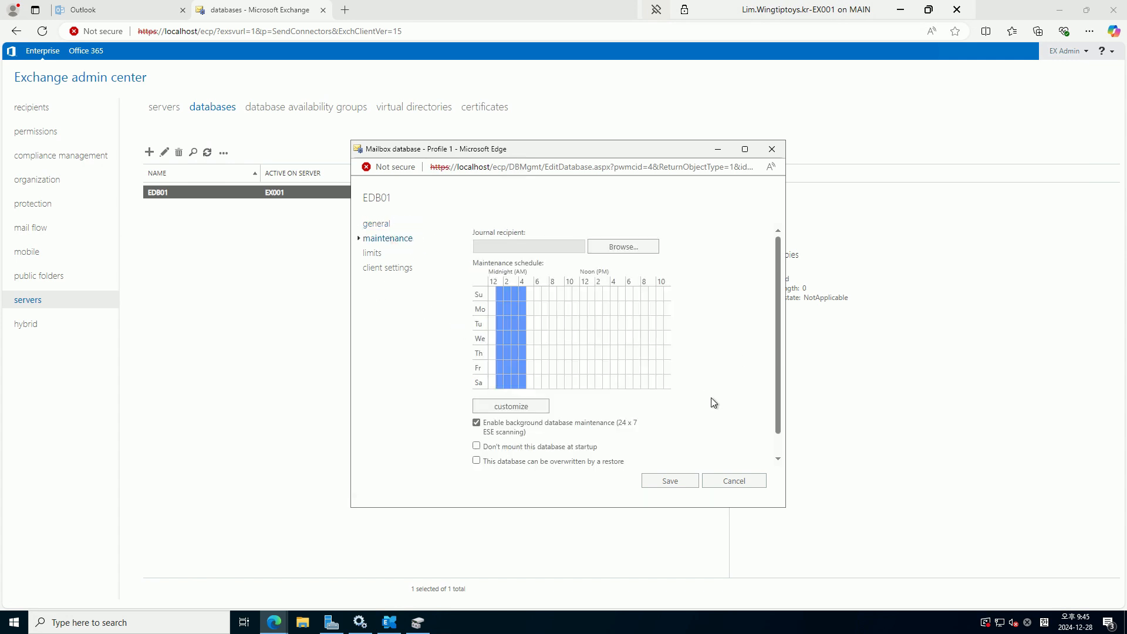
scroll(637, 400, down, 1)
click(536, 454)
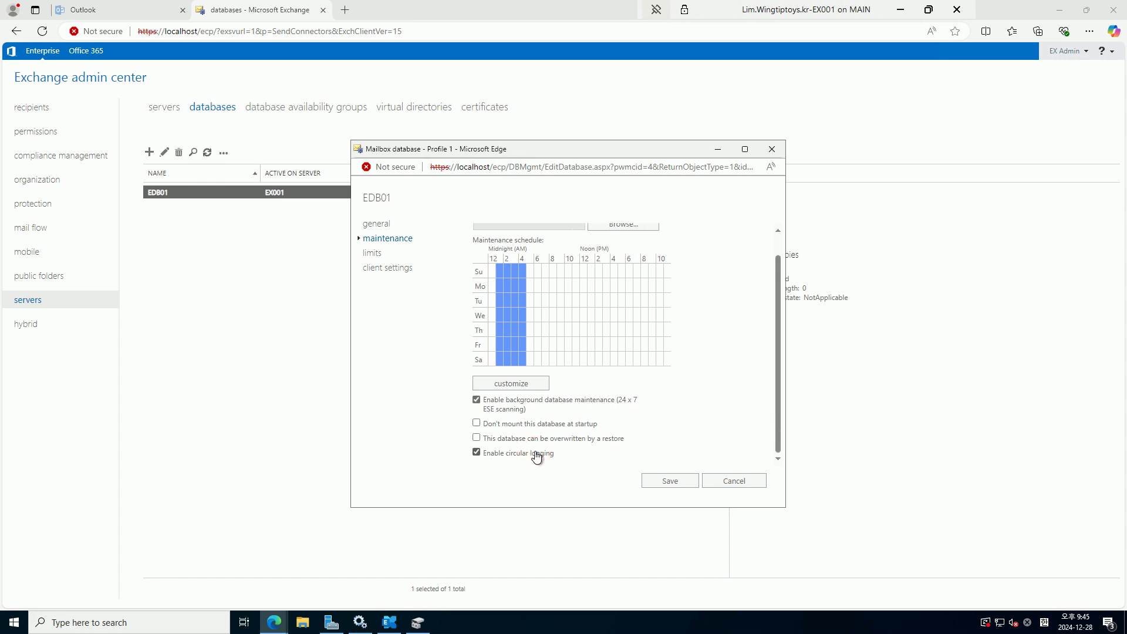
click(673, 480)
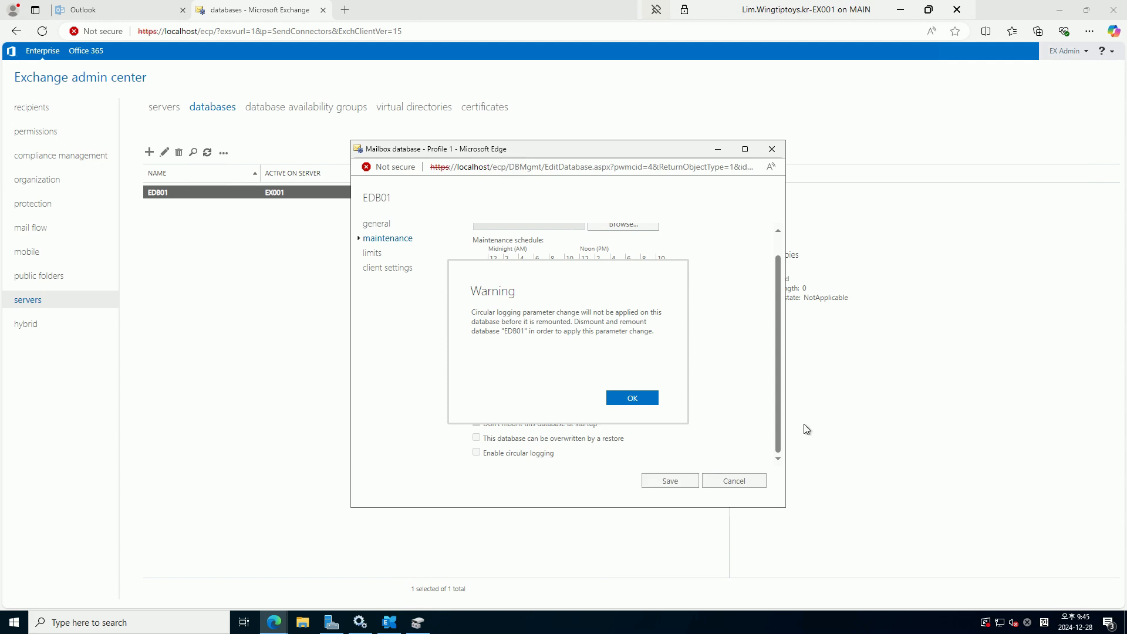
click(633, 398)
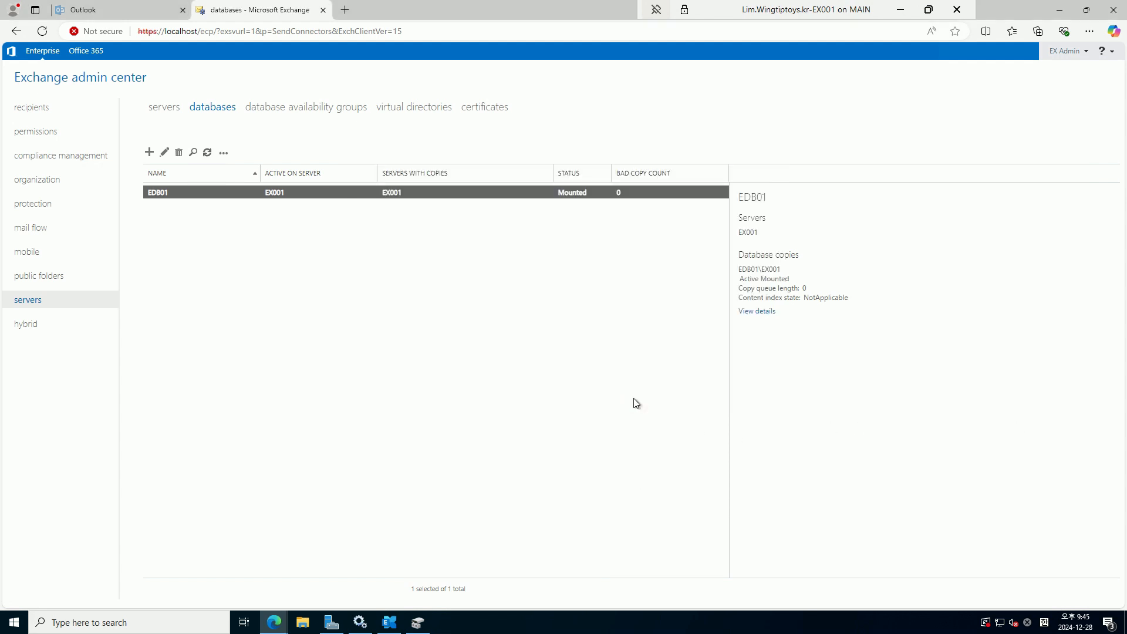
click(224, 191)
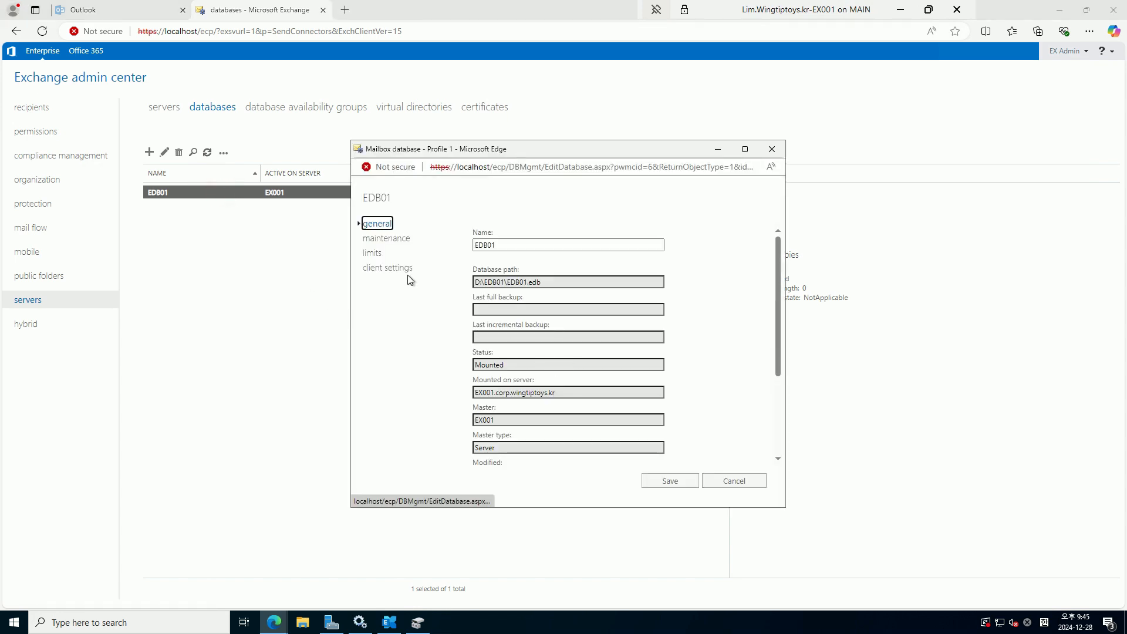
Confirm circular logging stayed enabled, then dismount EDB01 and mount it again
click(388, 237)
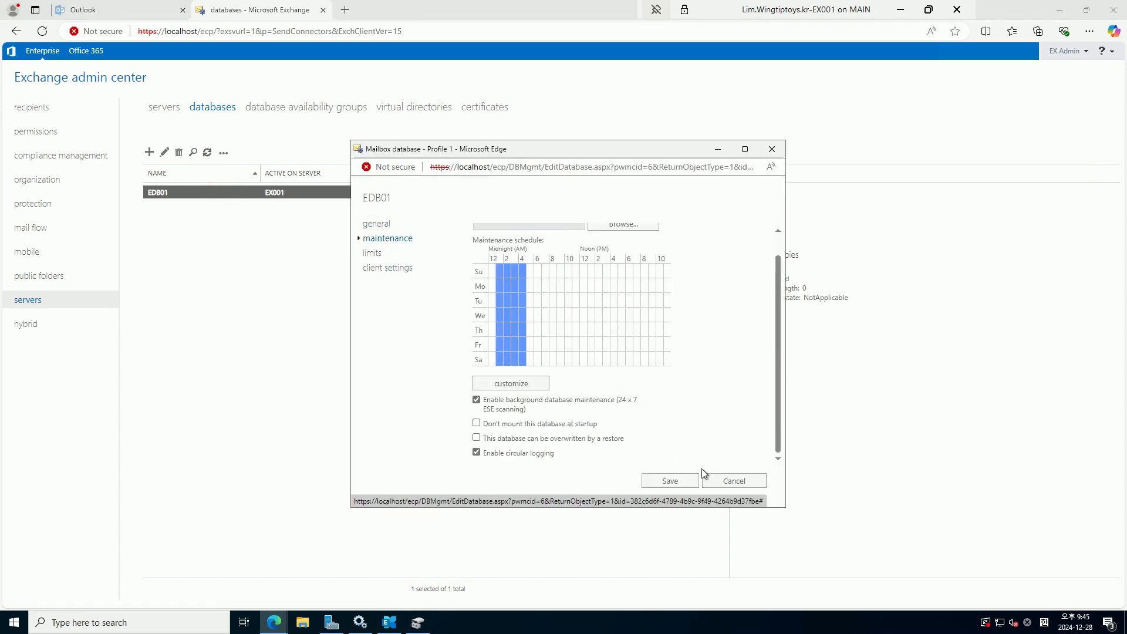
click(734, 480)
click(223, 153)
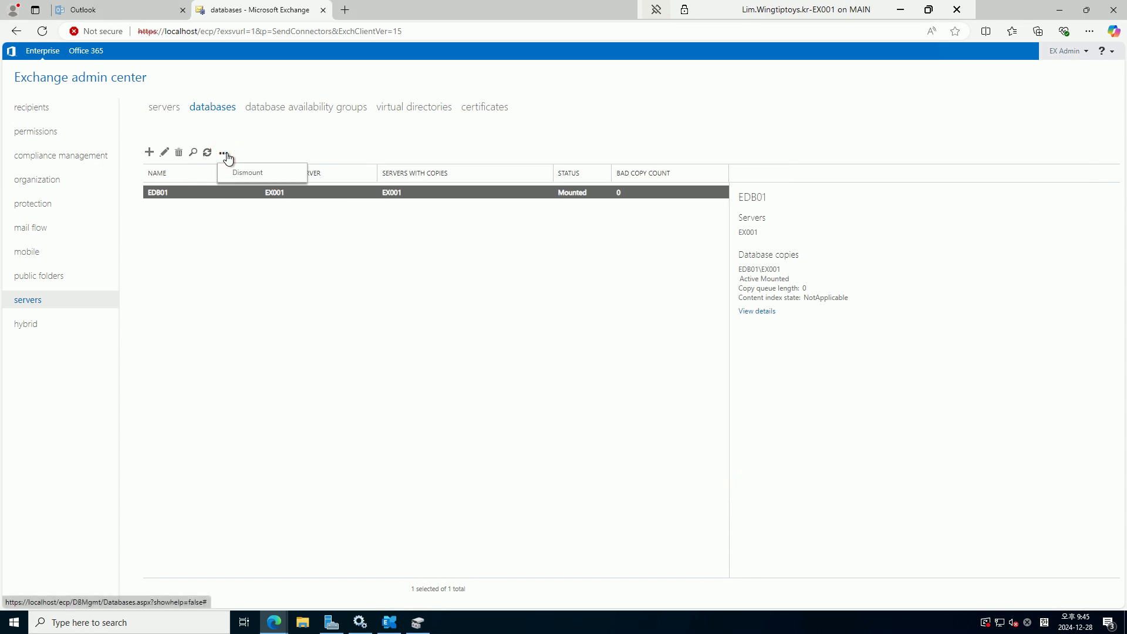
click(236, 172)
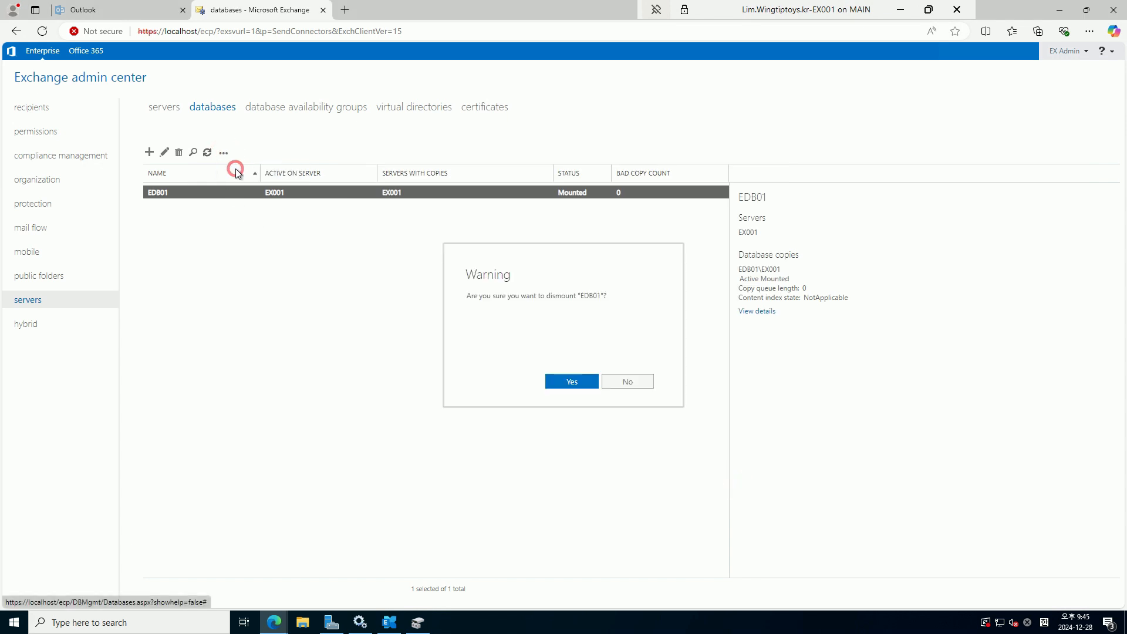
click(572, 383)
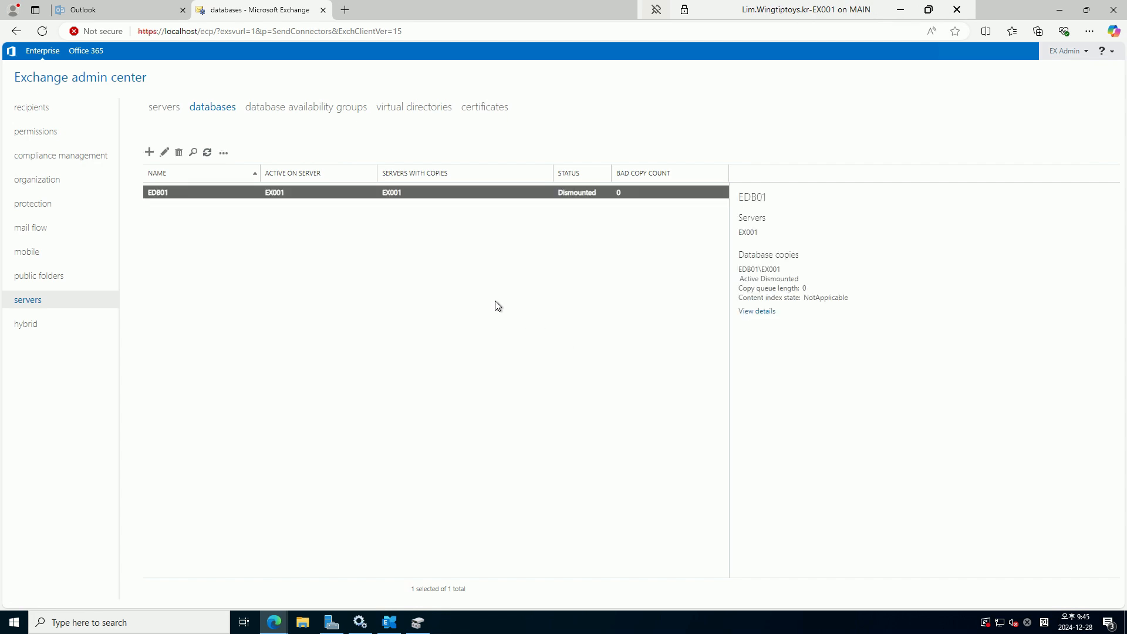
click(224, 153)
click(256, 178)
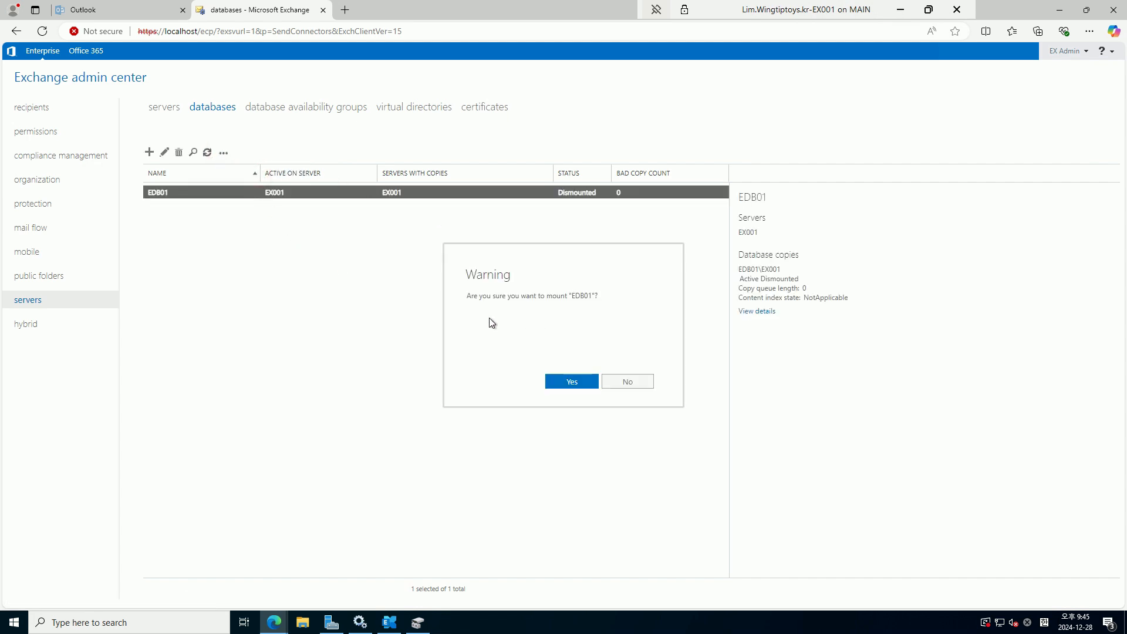
click(574, 381)
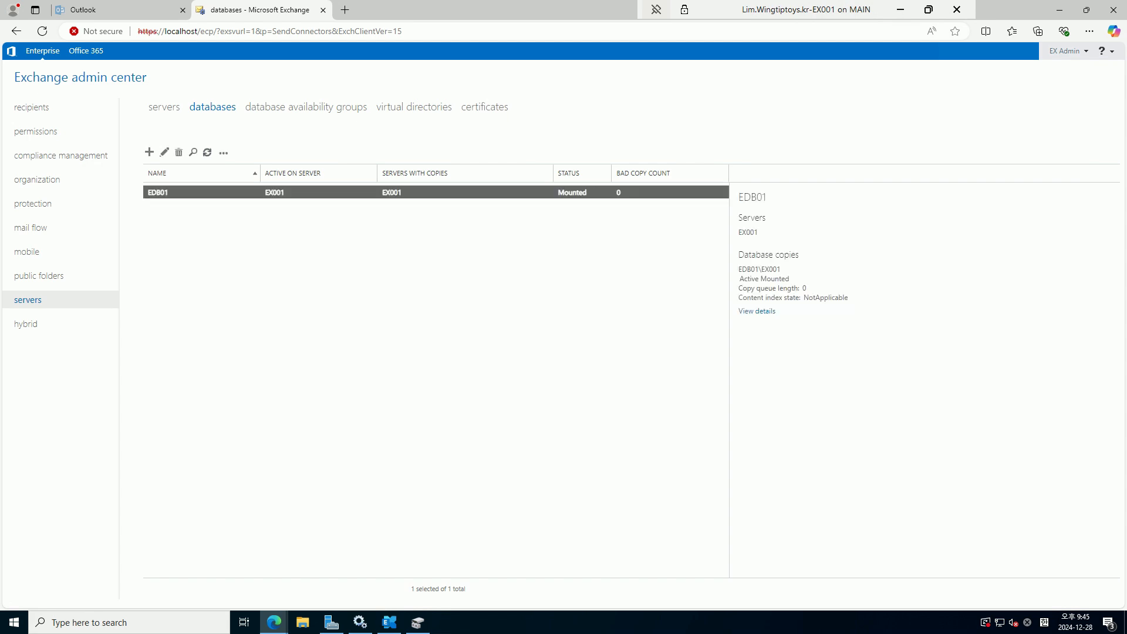
Paste the D:\ExchangeLogs transport logging script into a new Notepad and turn on Word Wrap
click(543, 427)
key(super+r)
text(notepad)
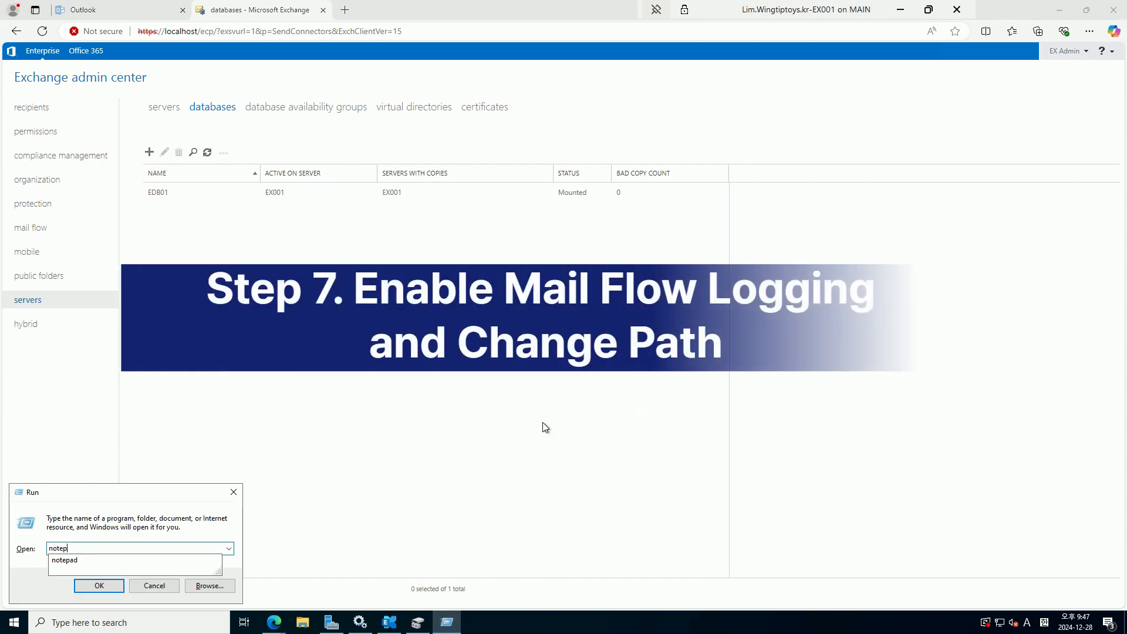
key(Return)
key(ctrl+v)
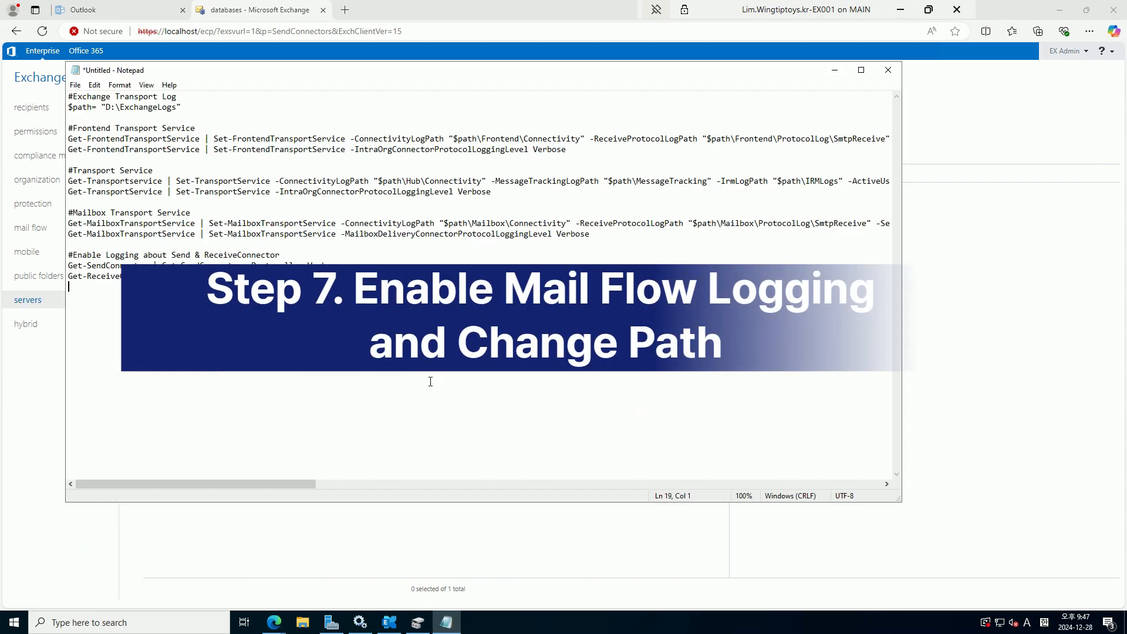
click(146, 86)
click(131, 98)
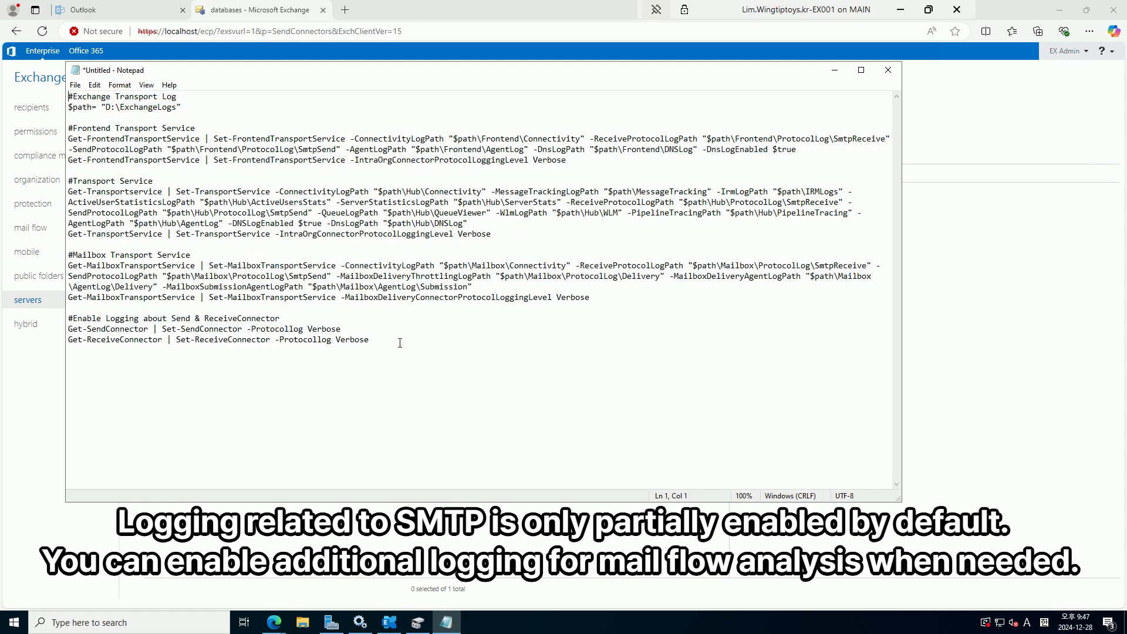
drag(397, 344, 68, 95)
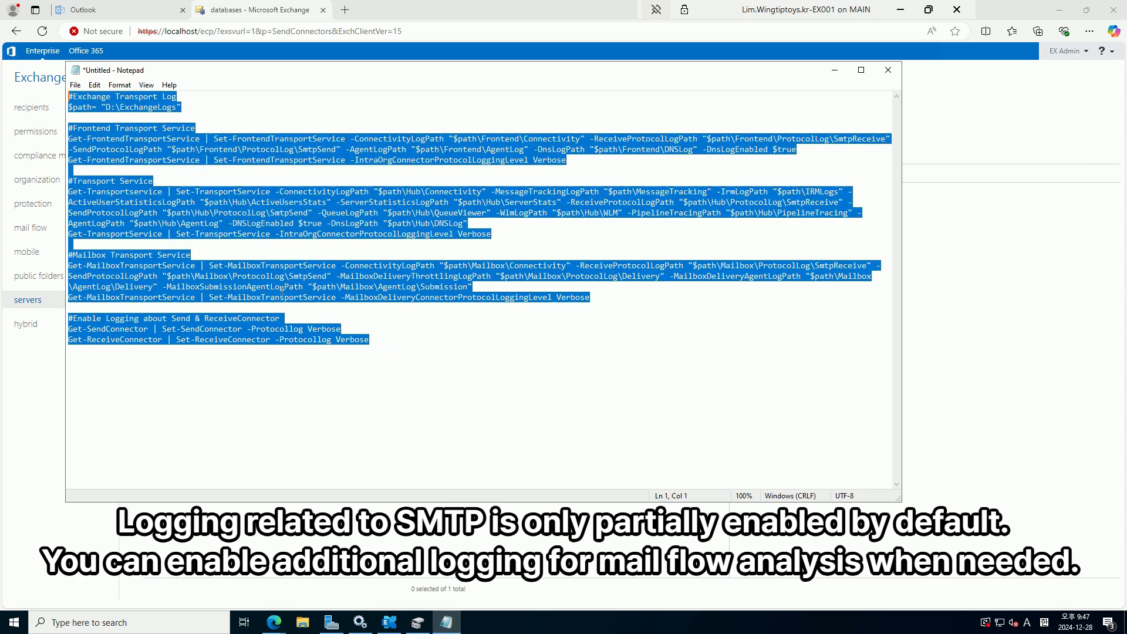
click(492, 371)
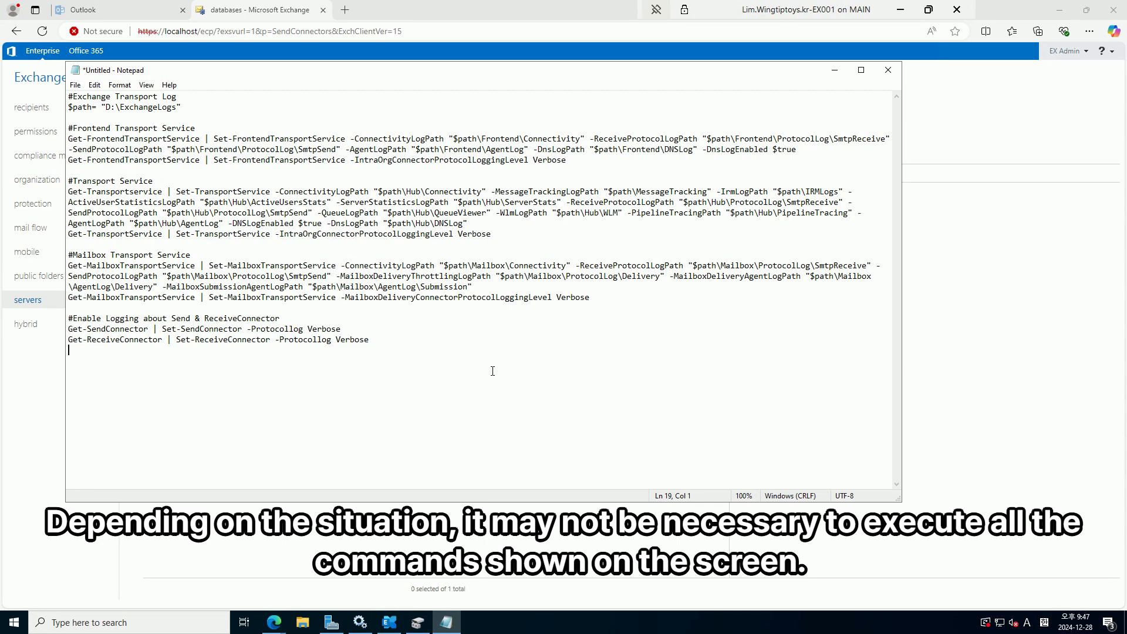
click(390, 623)
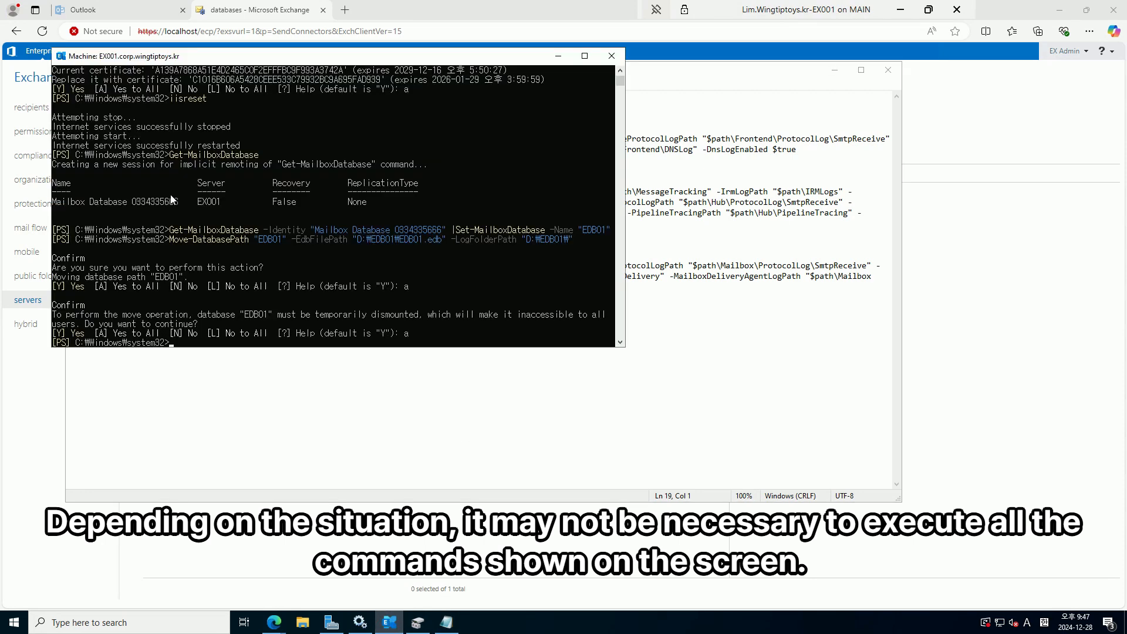
Paste the script into the shell so Frontend, Hub and Mailbox transport logs go to D:\ExchangeLogs
right_click(193, 196)
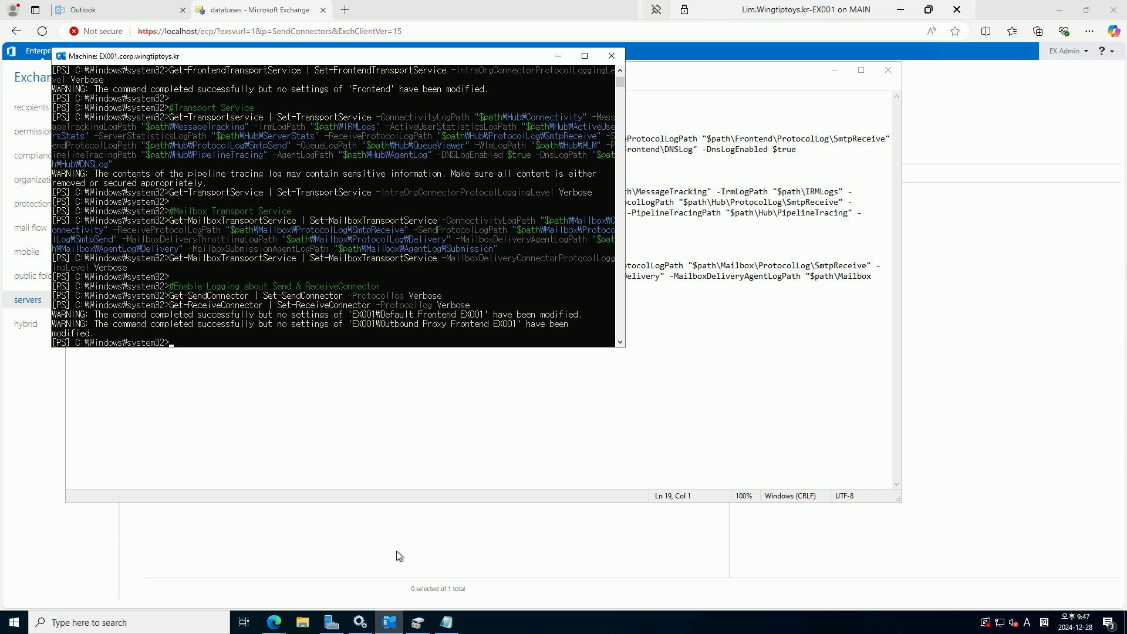
click(305, 624)
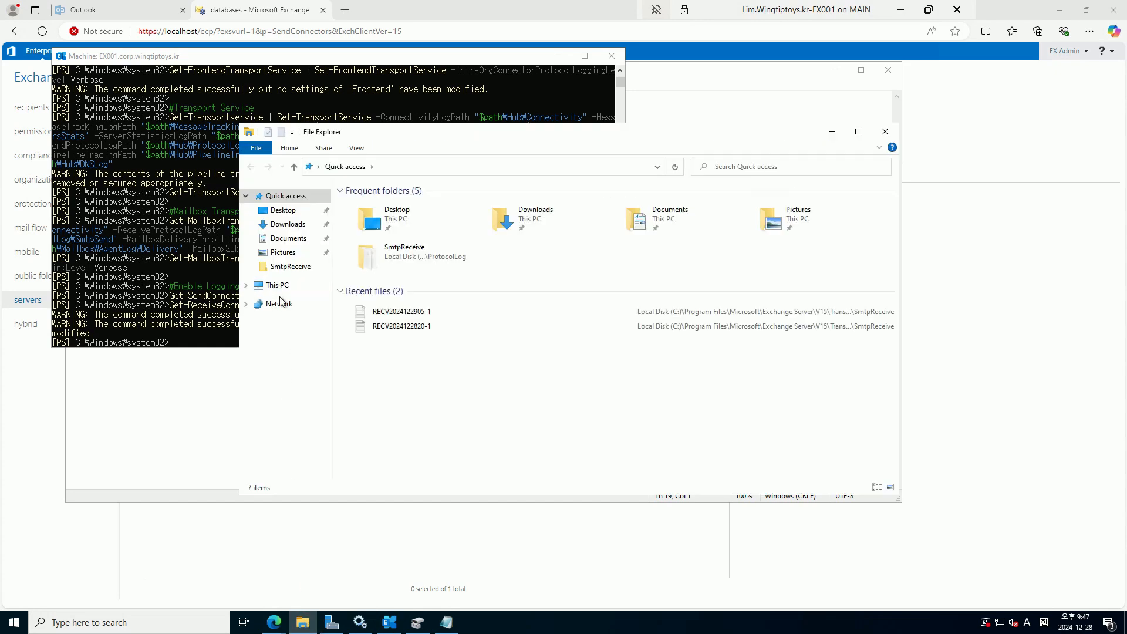
Verify D:\ExchangeLogs contains Frontend, Hub, Mailbox and MessageTracking folders, then return to the admin center
click(279, 285)
double_click(506, 326)
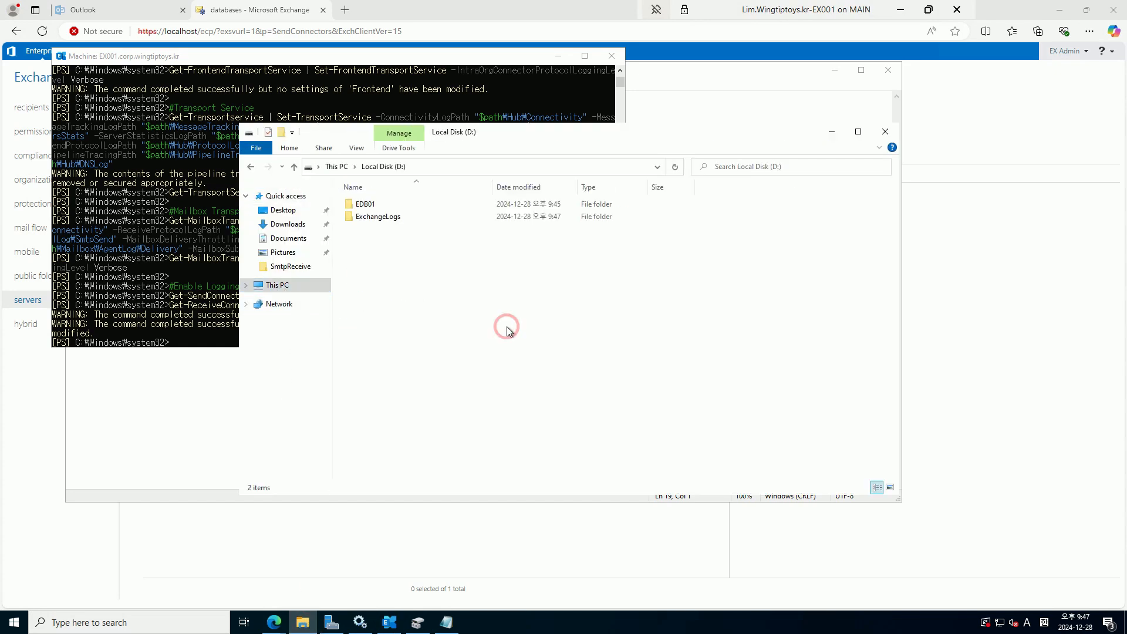
double_click(389, 217)
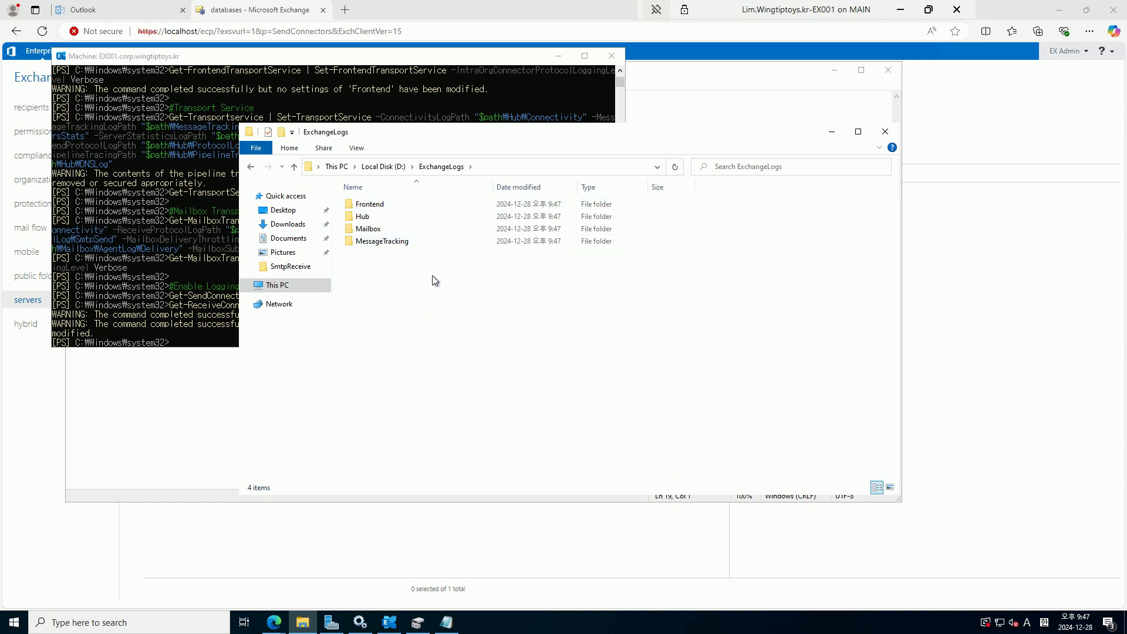
click(1025, 348)
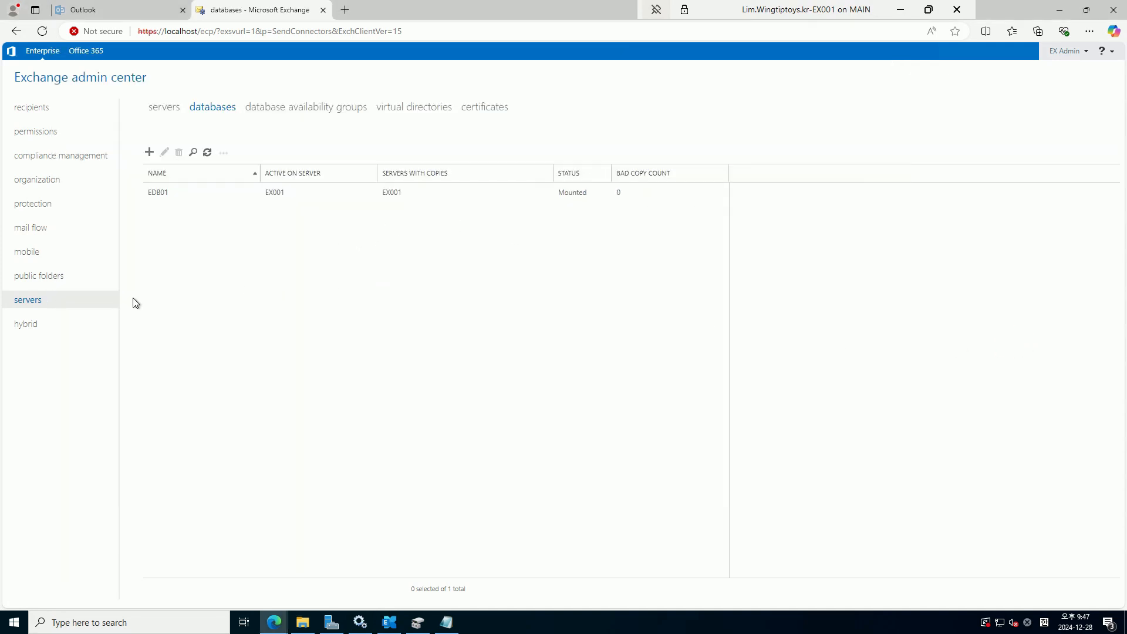
Under mail flow receive connectors, disable the Client Frontend EX001 connector
click(44, 228)
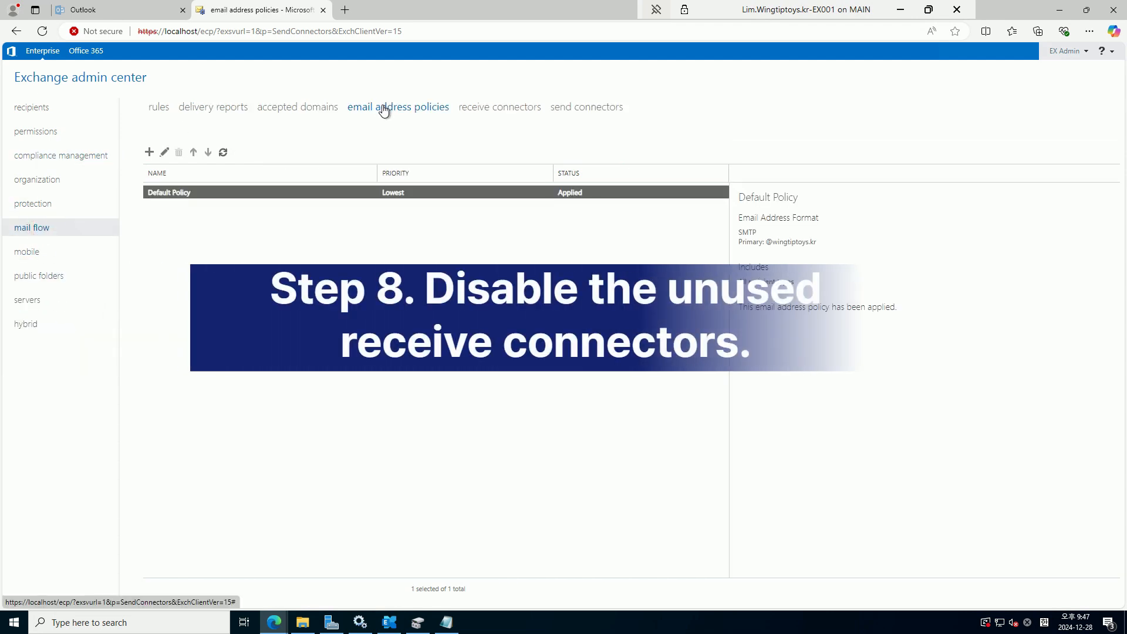
click(481, 108)
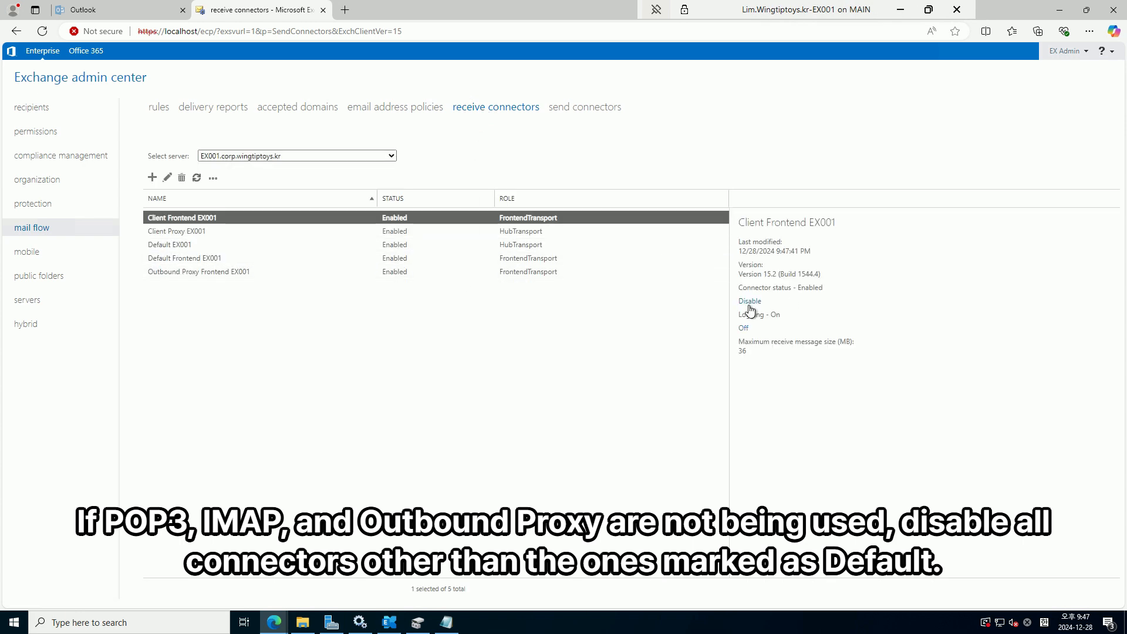
click(751, 301)
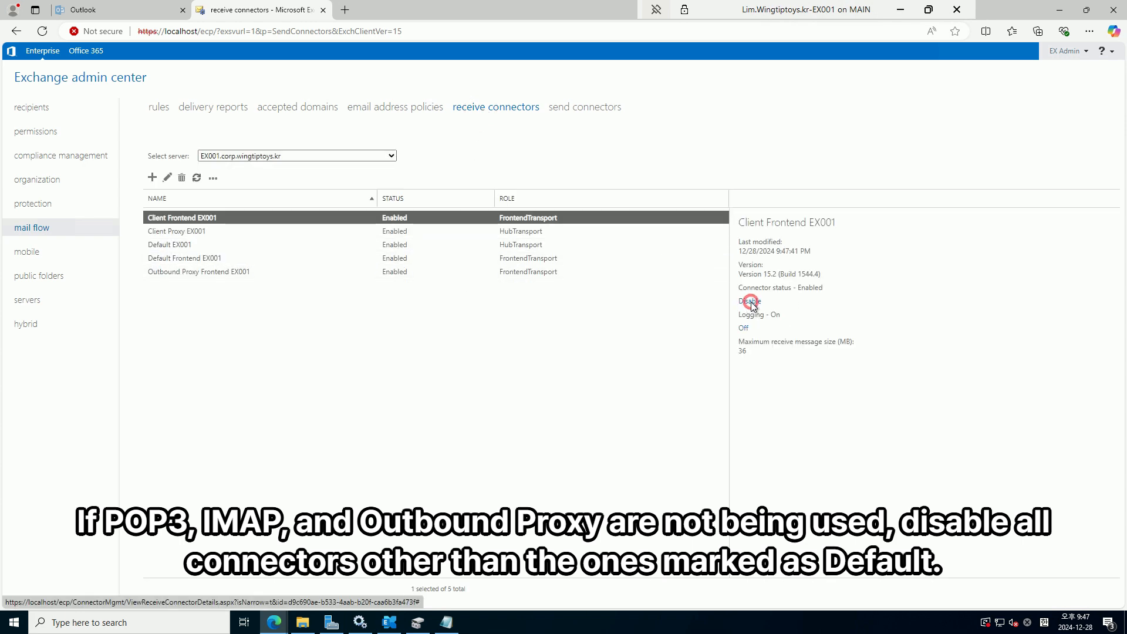
click(573, 381)
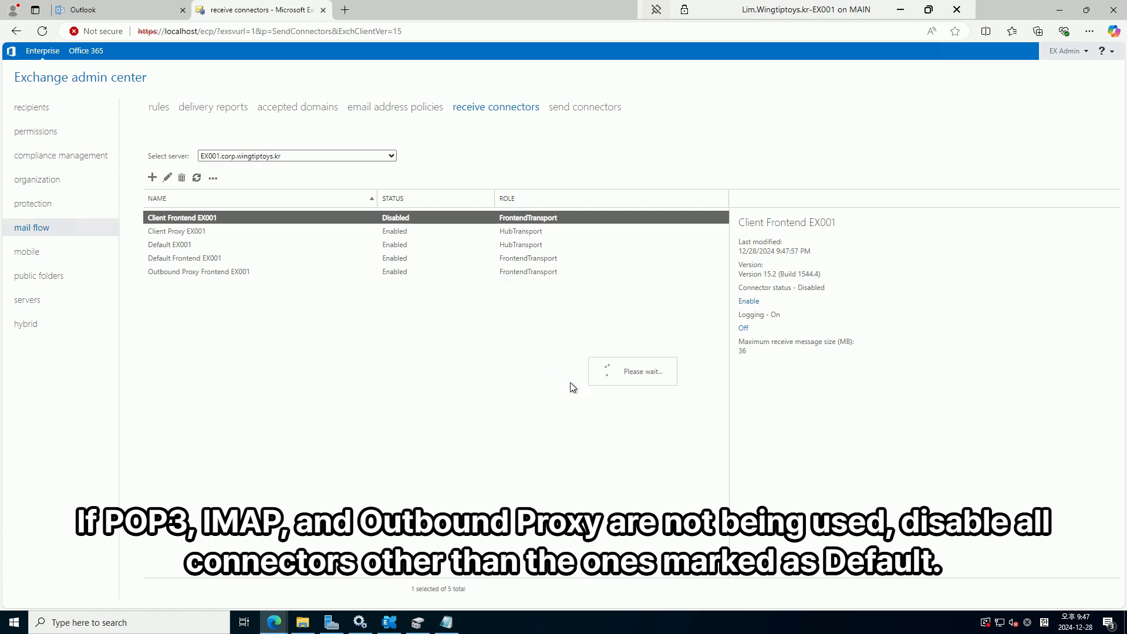
Disable the Client Proxy EX001 and Outbound Proxy Frontend EX001 connectors as well
click(497, 233)
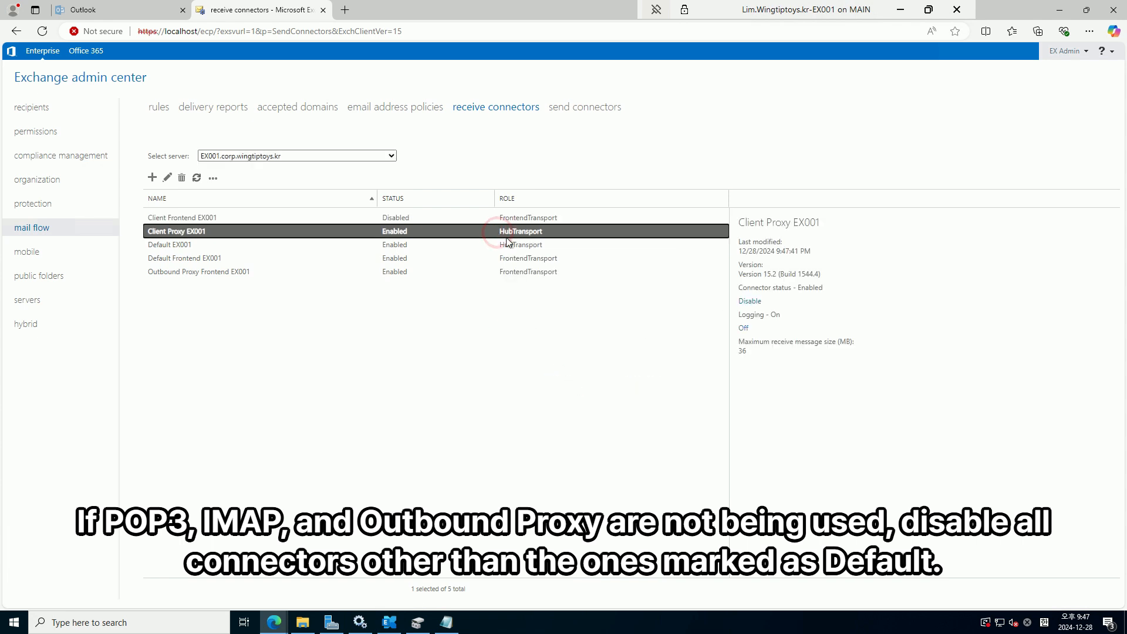
click(751, 301)
click(559, 380)
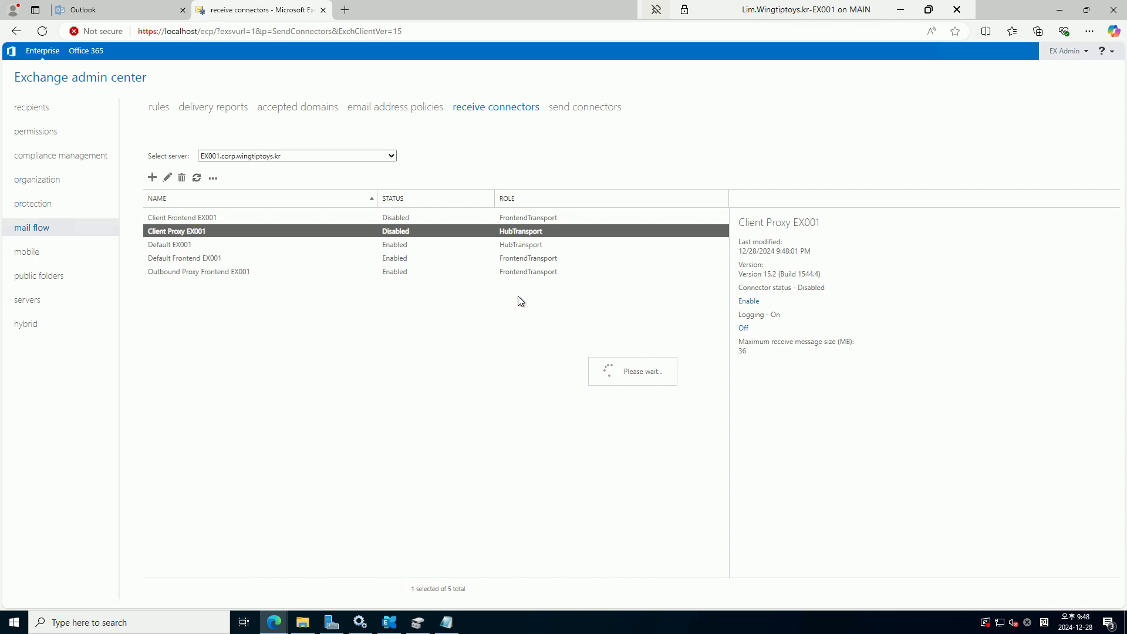
click(524, 274)
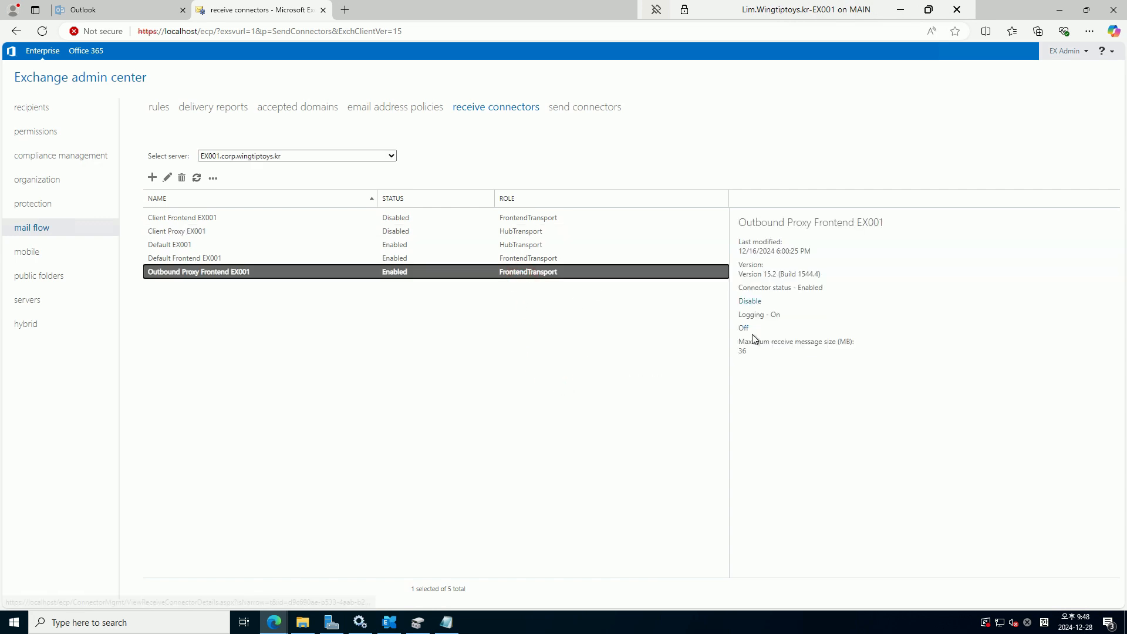
click(750, 301)
click(557, 381)
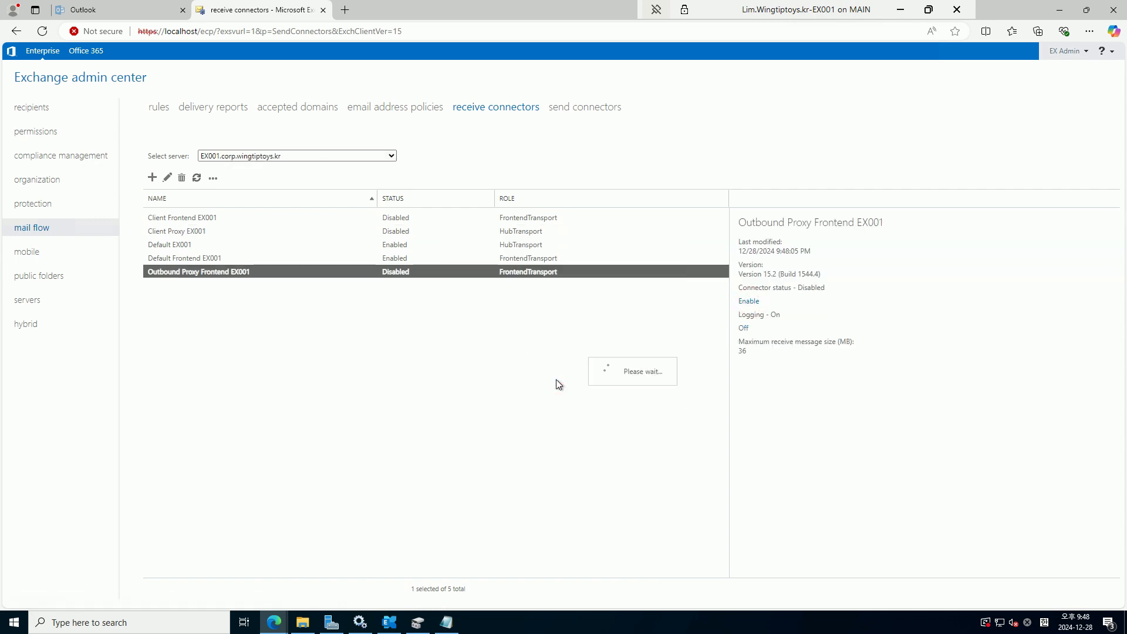
click(556, 379)
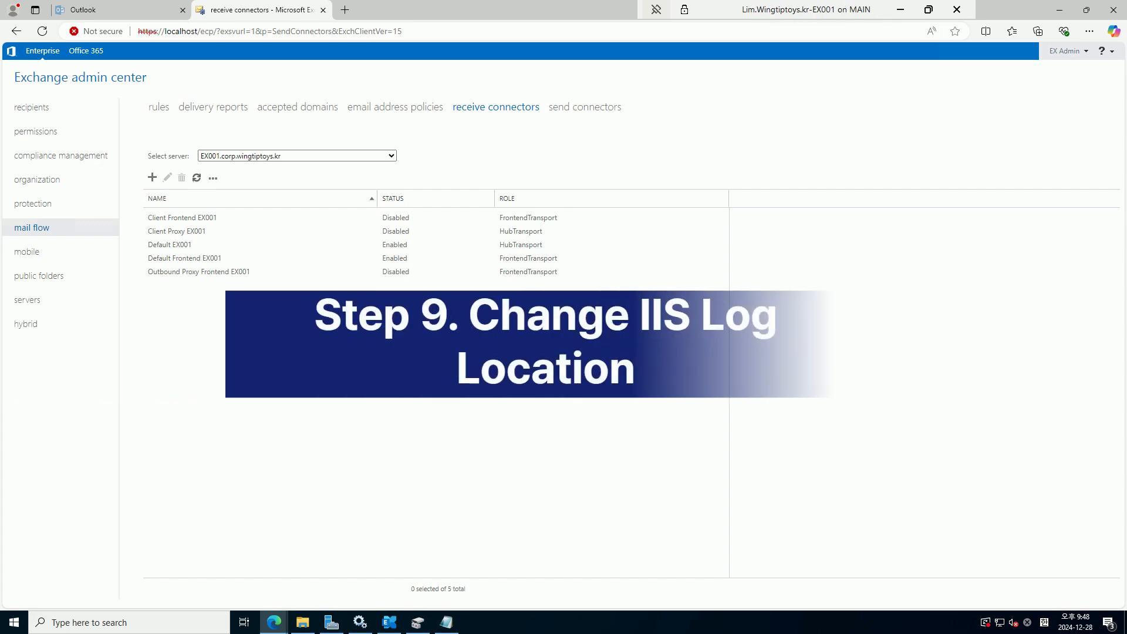
Launch IIS Manager from search and open the EX001 server's Logging settings
click(177, 622)
text(iis)
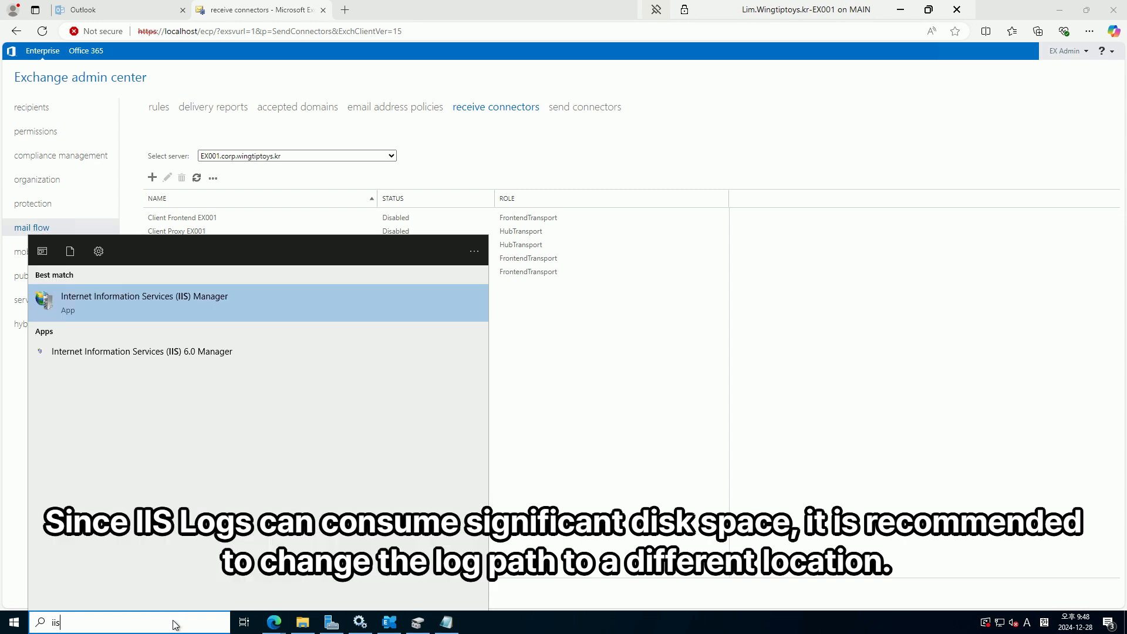
key(Return)
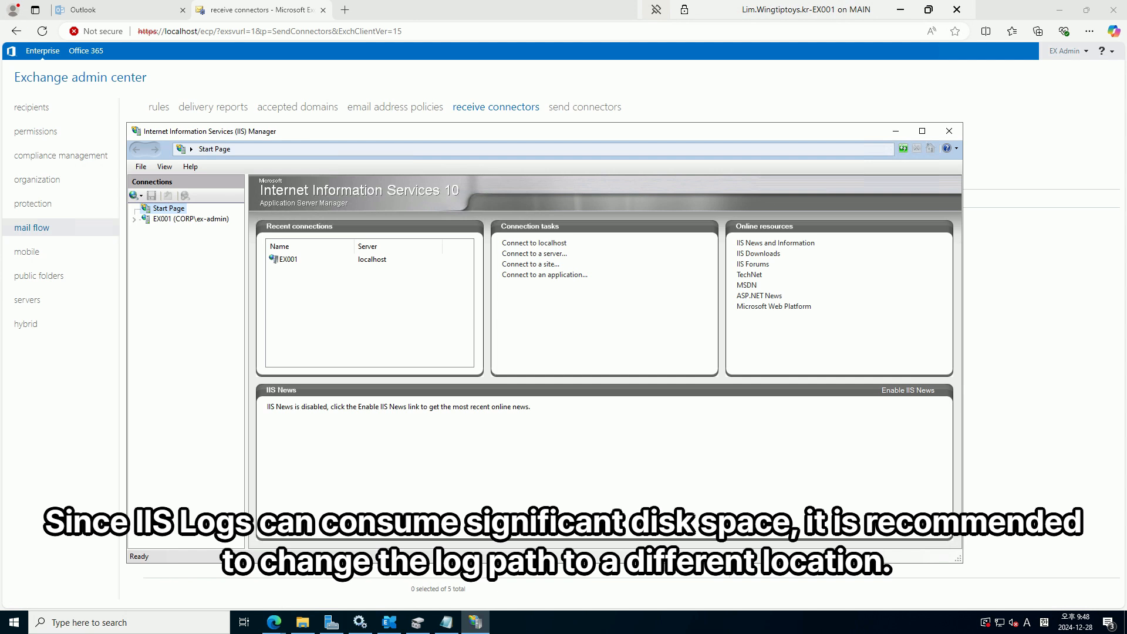
double_click(192, 219)
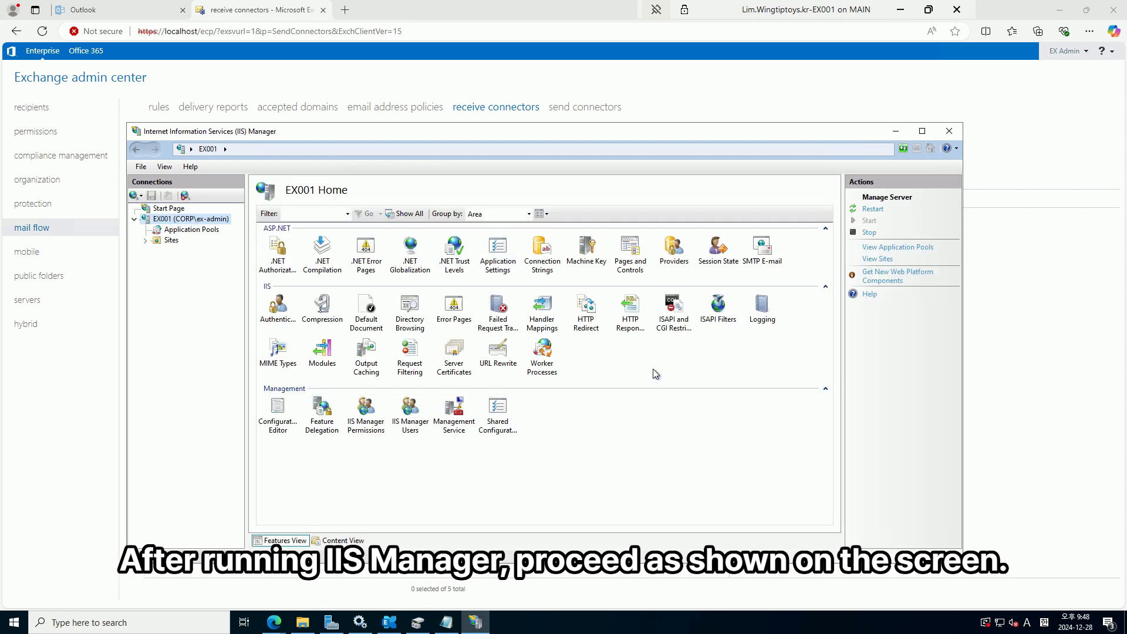
double_click(762, 310)
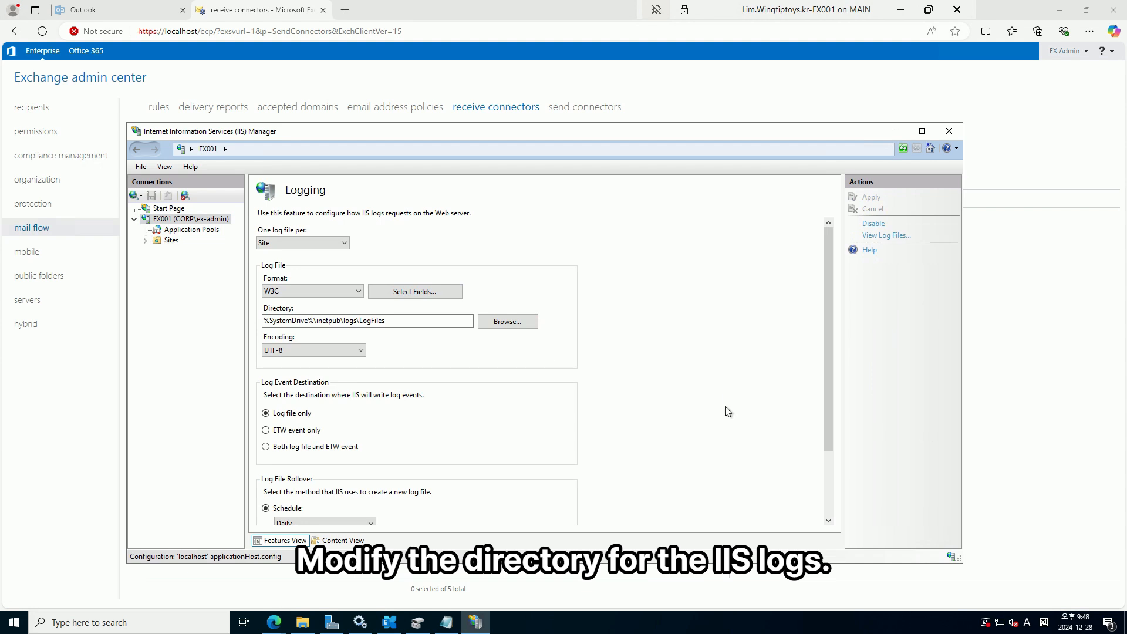
Set the log directory to a newly created D:\IISLOG folder and apply the change
click(420, 321)
click(525, 322)
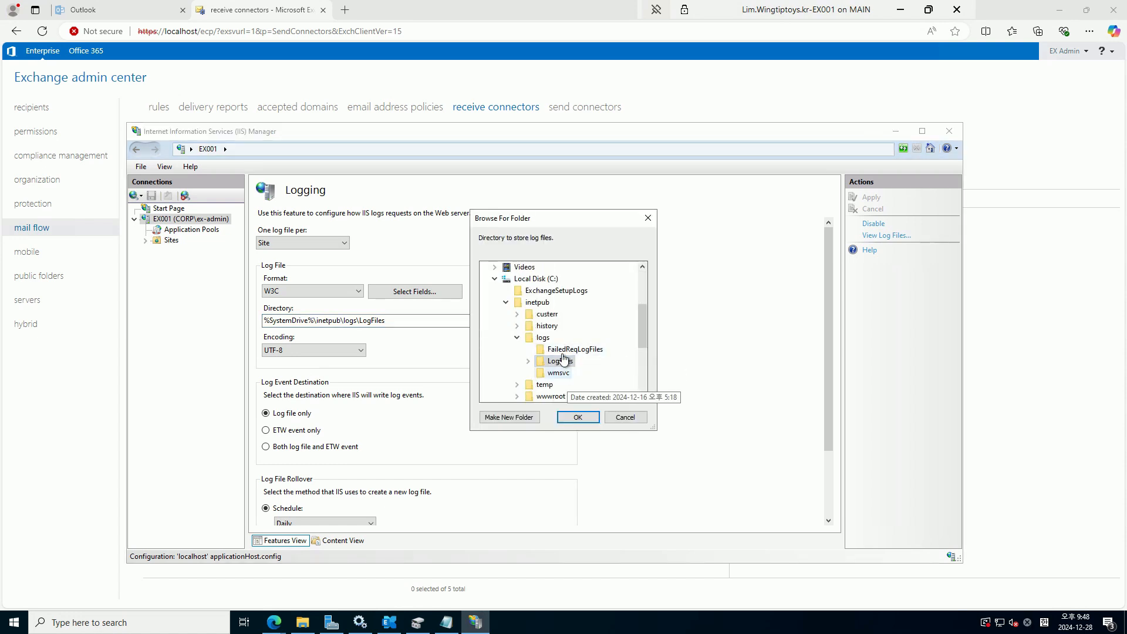
click(495, 280)
click(547, 352)
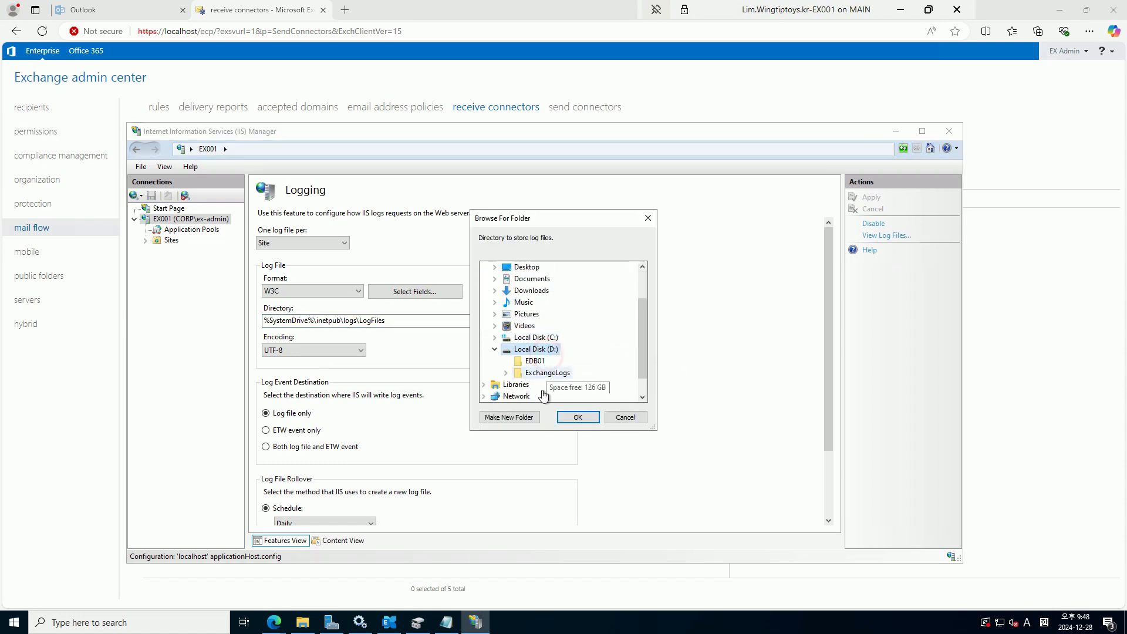
click(509, 418)
text(II)
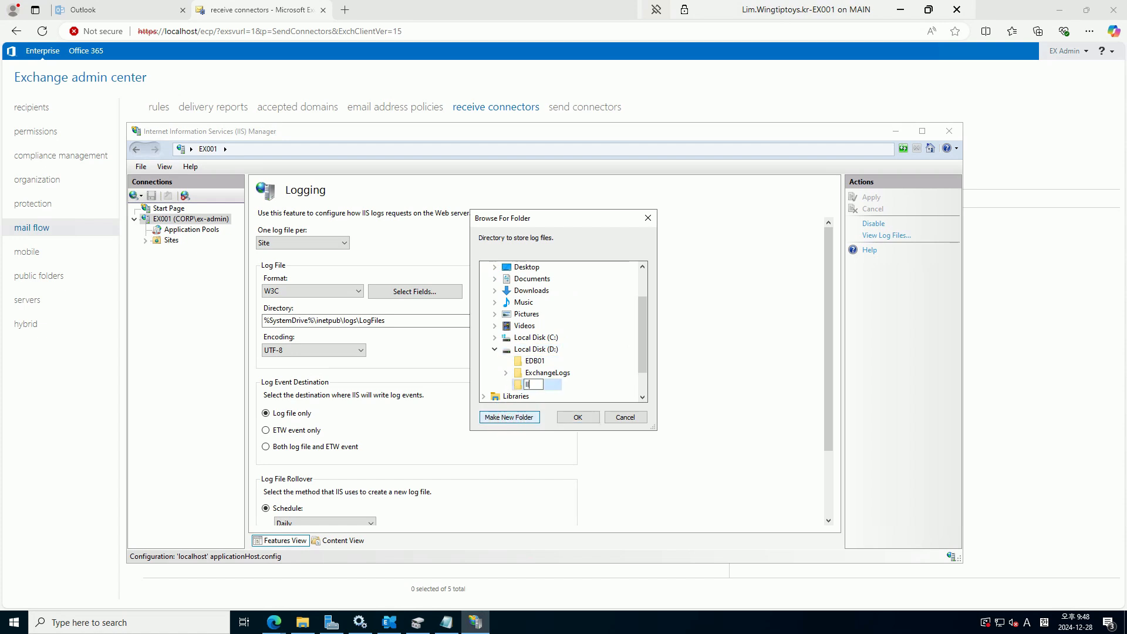
text(SLOG)
key(Return)
click(579, 417)
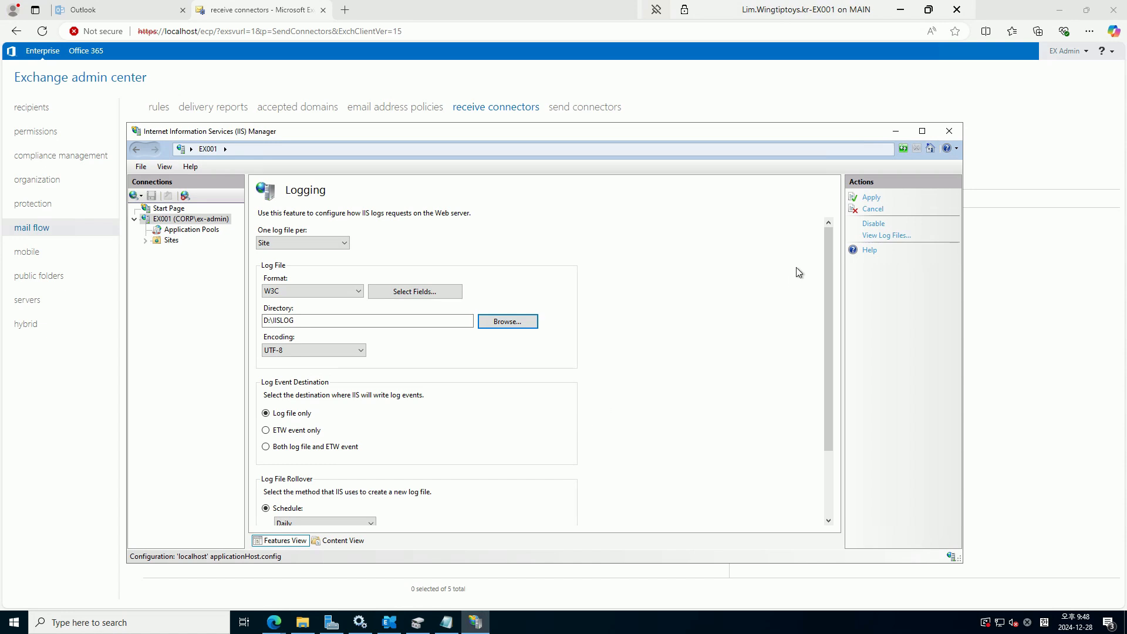
click(868, 198)
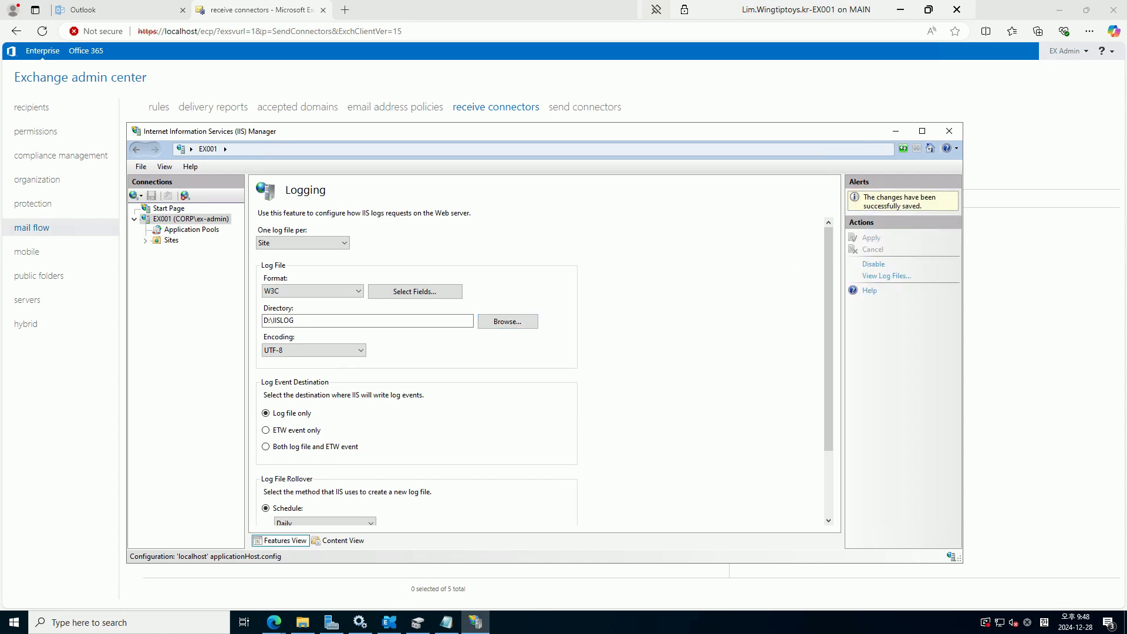
click(303, 622)
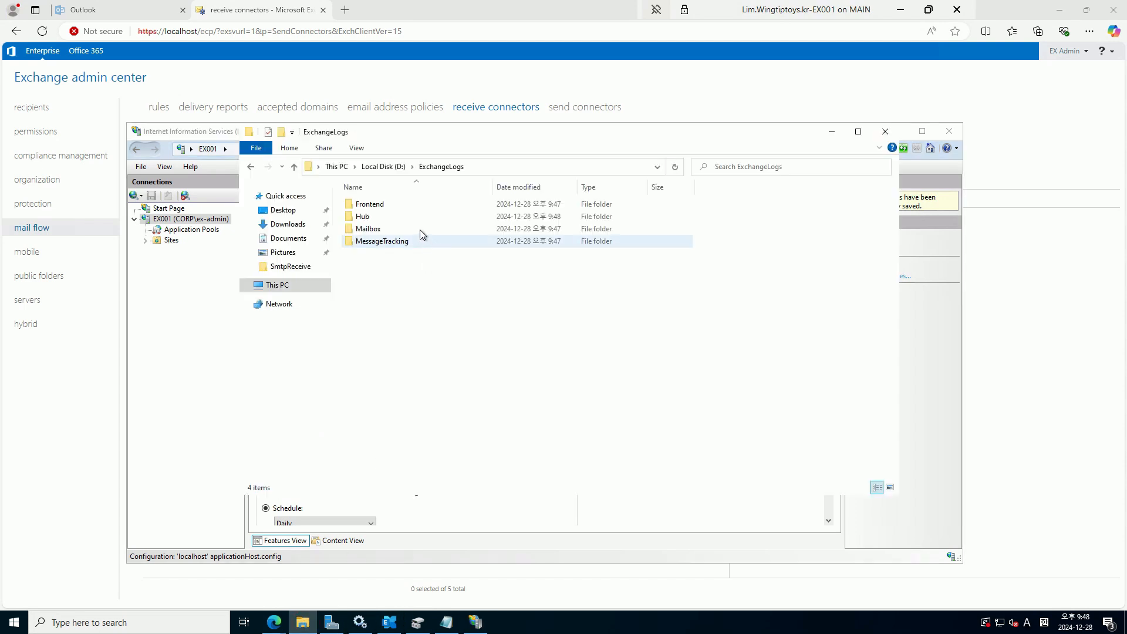
Confirm the u_ex241229 log file exists in D:\IISLOG\W3SVC2, then minimize Explorer
click(294, 286)
click(574, 328)
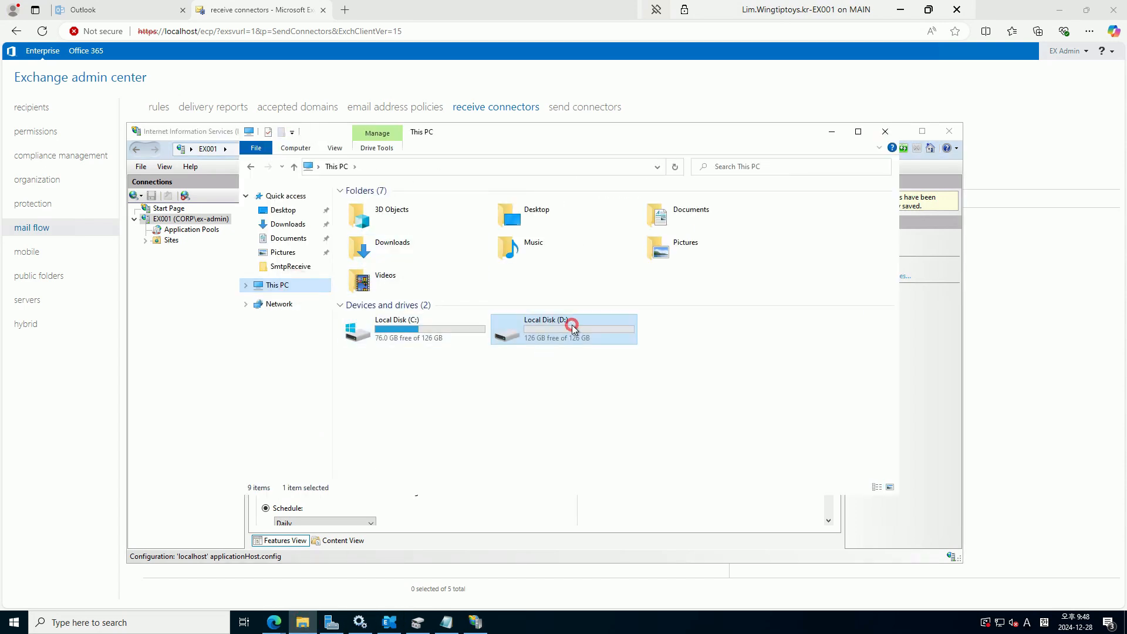
double_click(374, 231)
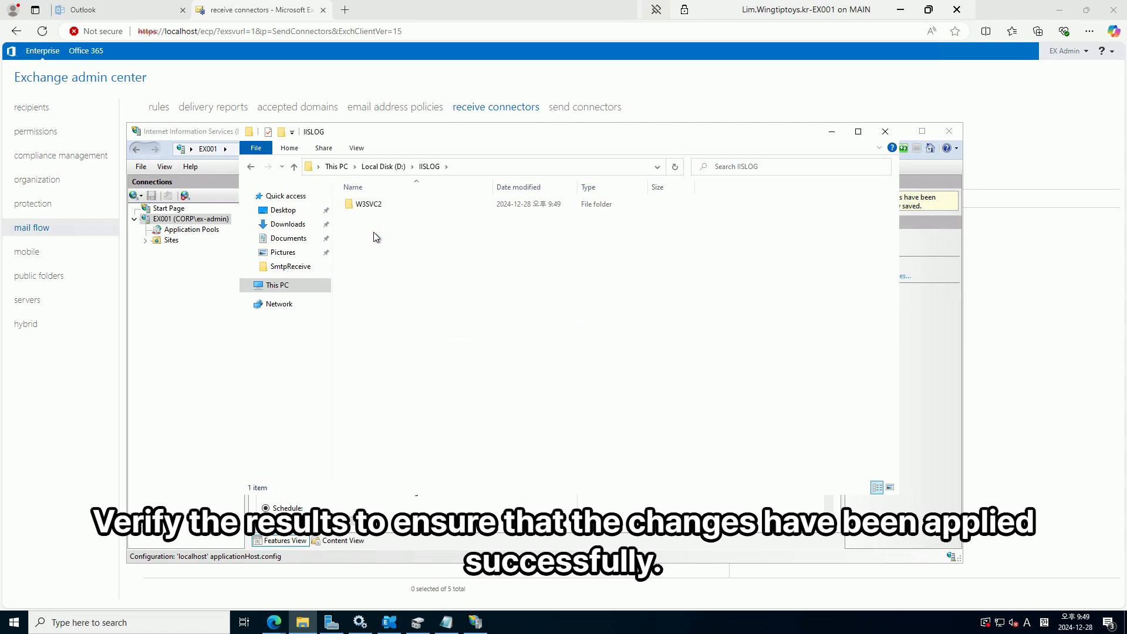
double_click(382, 206)
click(391, 225)
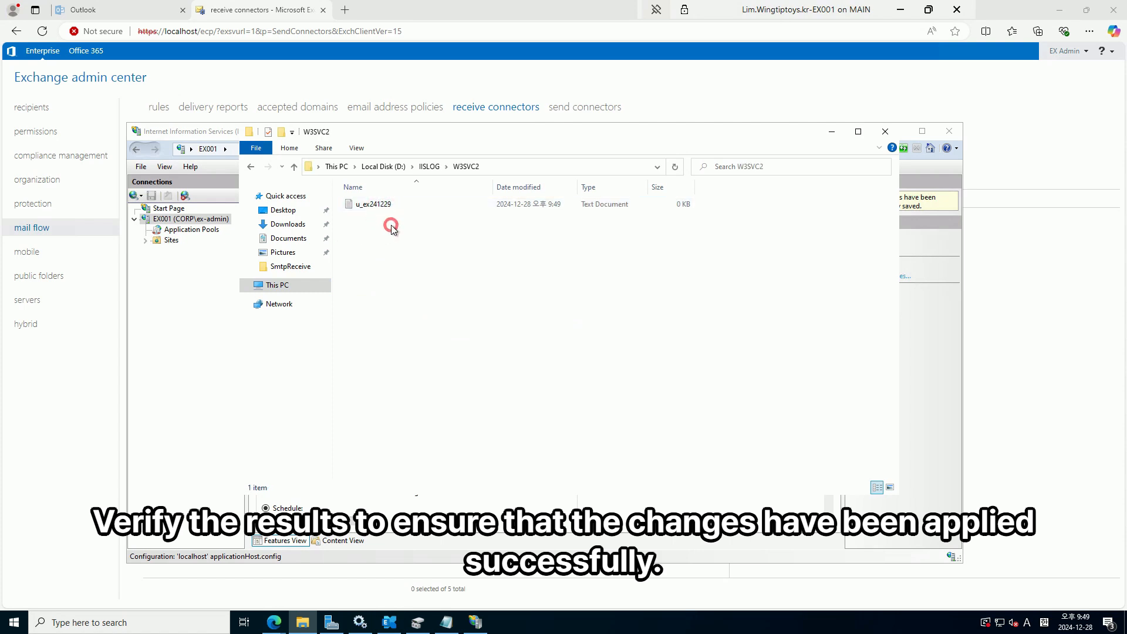
click(832, 132)
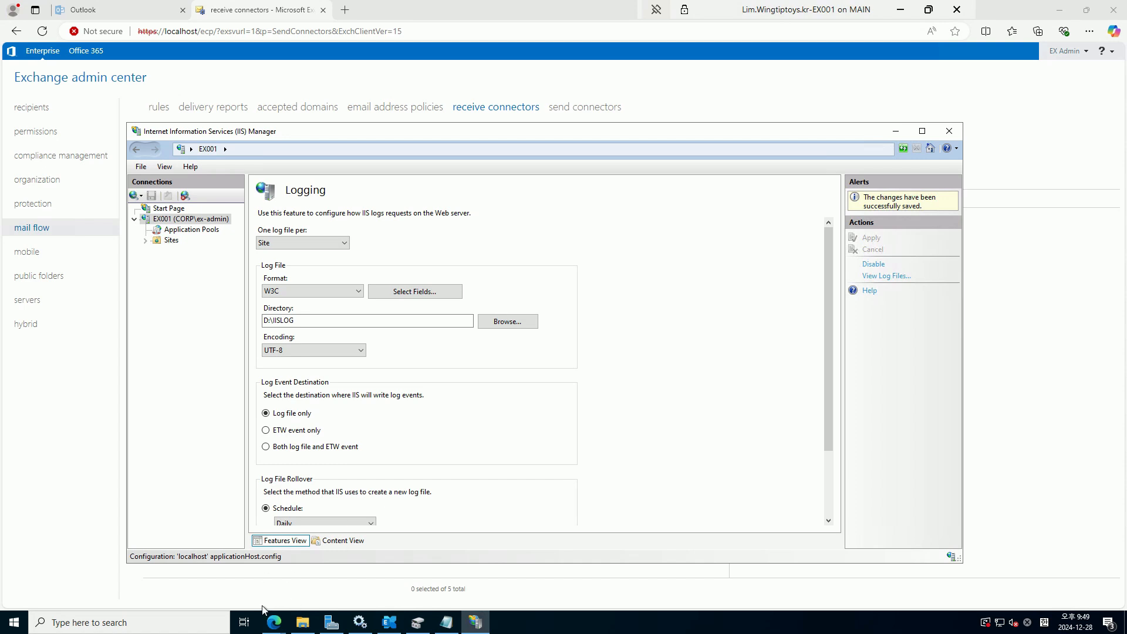
Load the Microsoft Learn HTTP-to-HTTPS redirection article in a maximized browser window
mouse_move(273, 622)
click(317, 581)
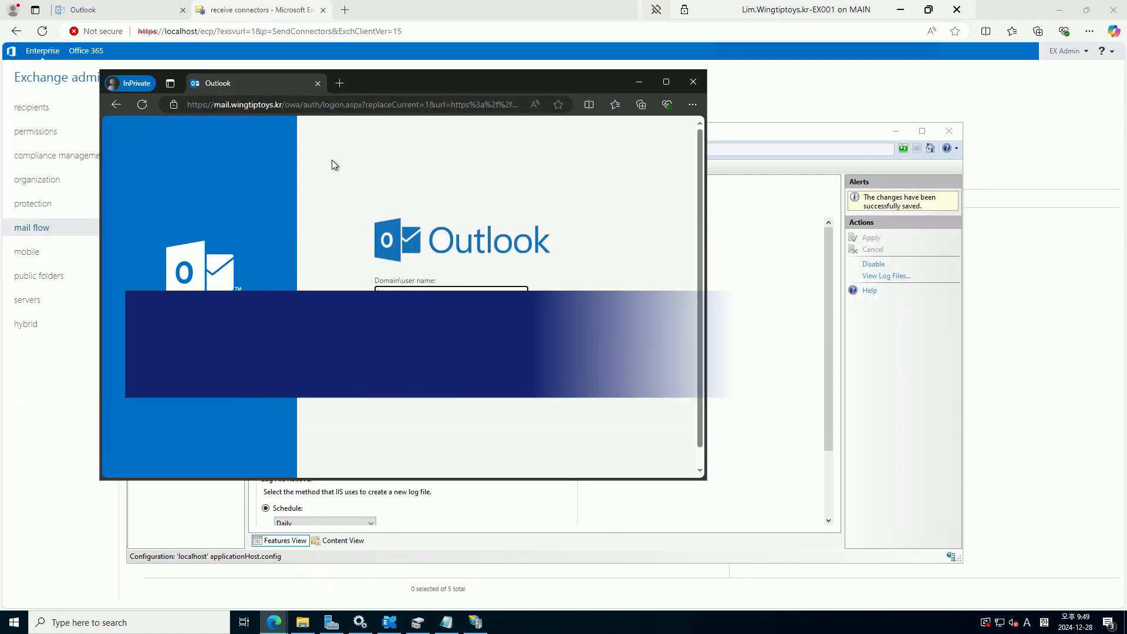
click(379, 105)
key(ctrl+v)
key(Return)
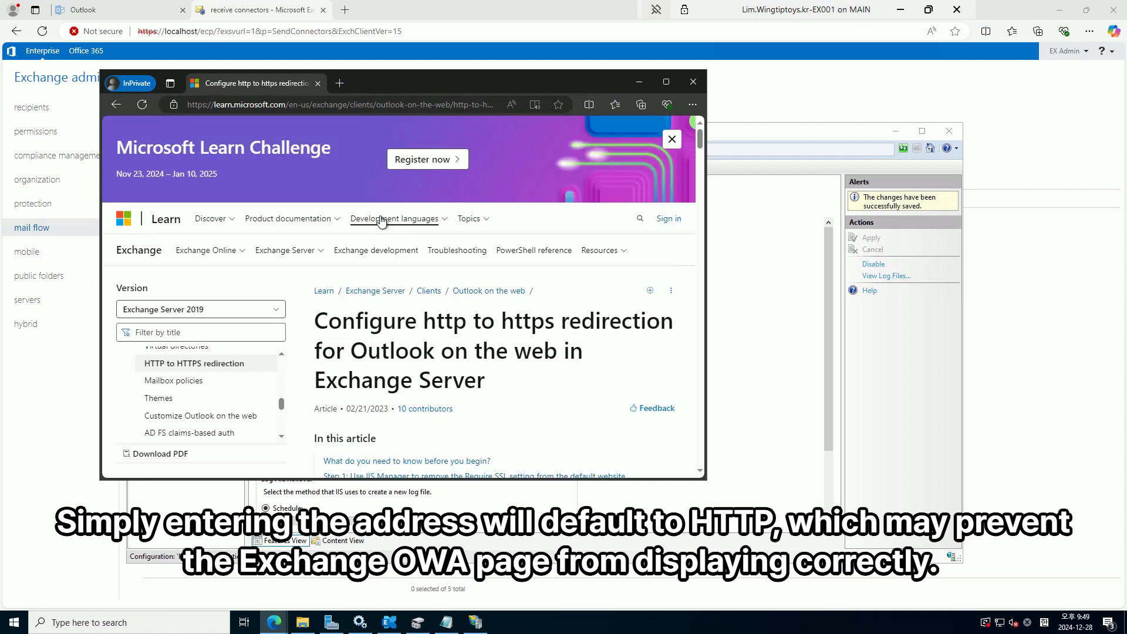
double_click(512, 80)
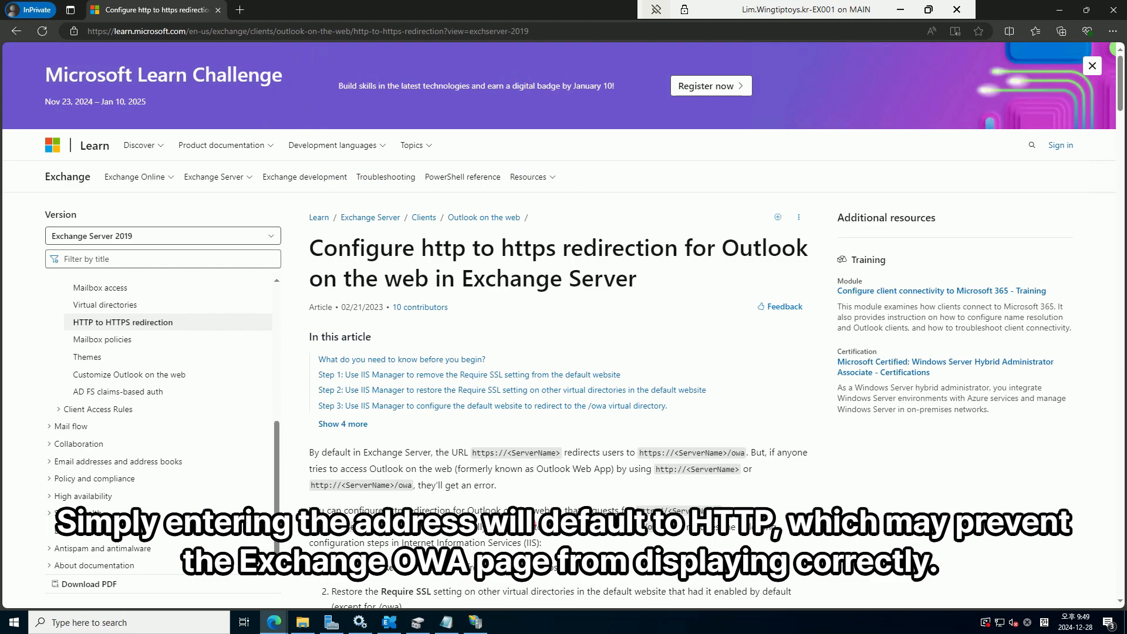
Read down to the Default Require SSL table, then minimize the browser
scroll(528, 352, down, 2)
scroll(558, 353, down, 14)
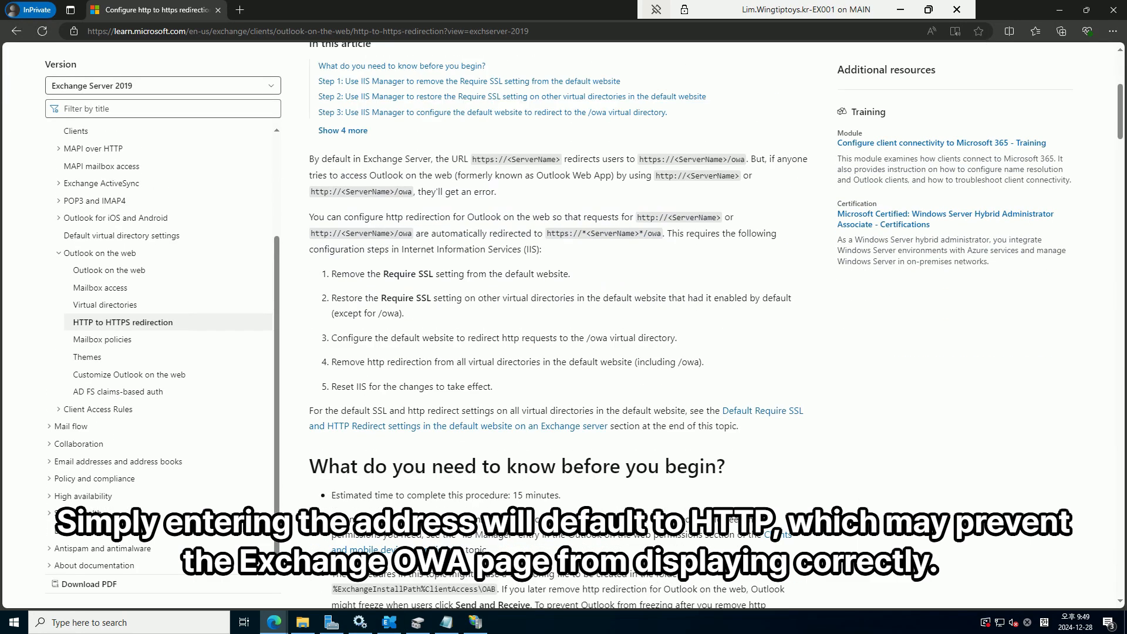
scroll(558, 323, down, 13)
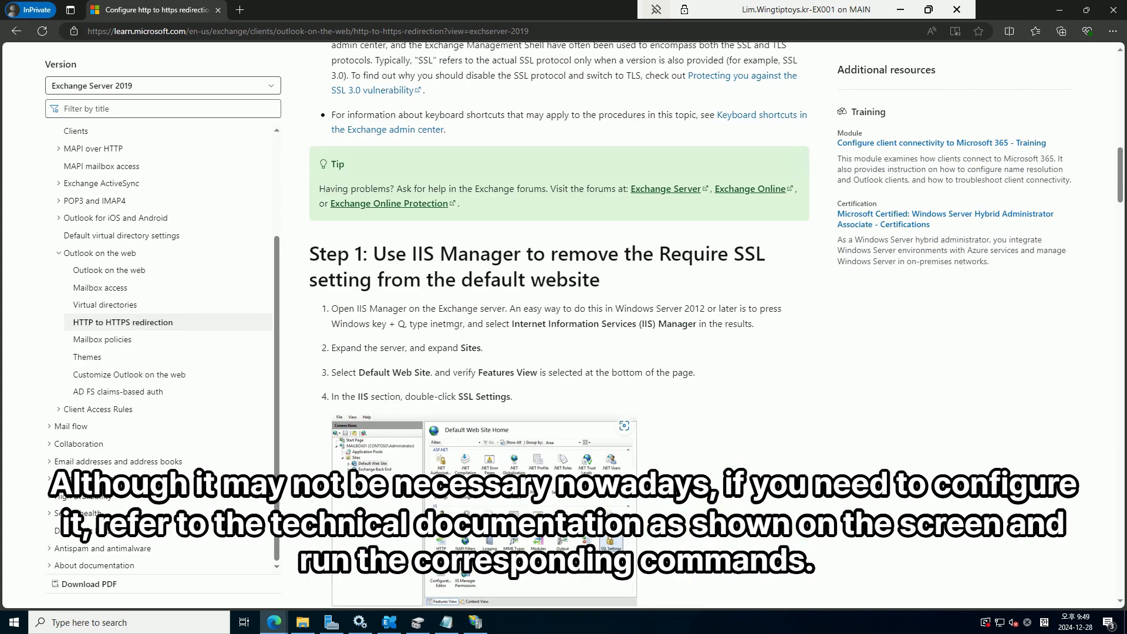
scroll(558, 322, down, 14)
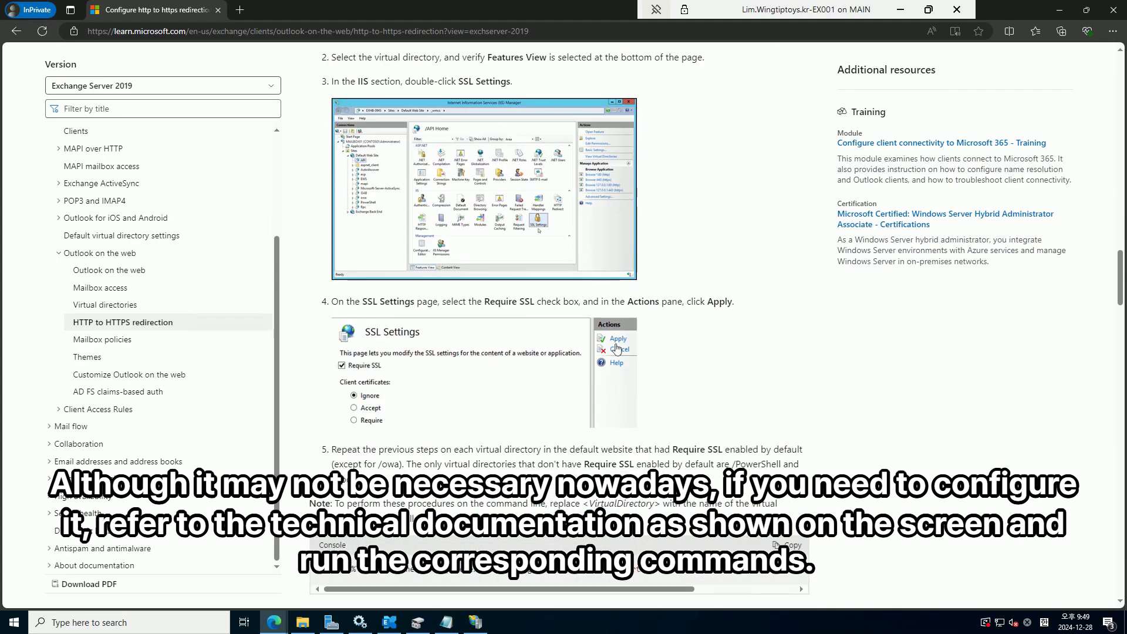
scroll(558, 323, down, 15)
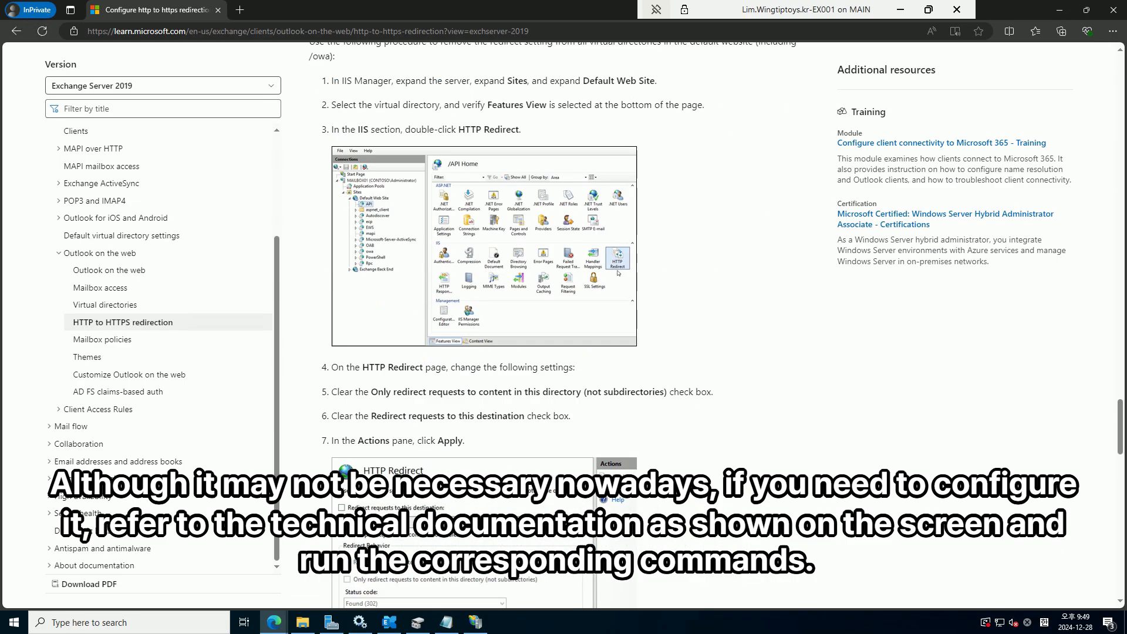
scroll(558, 323, down, 2)
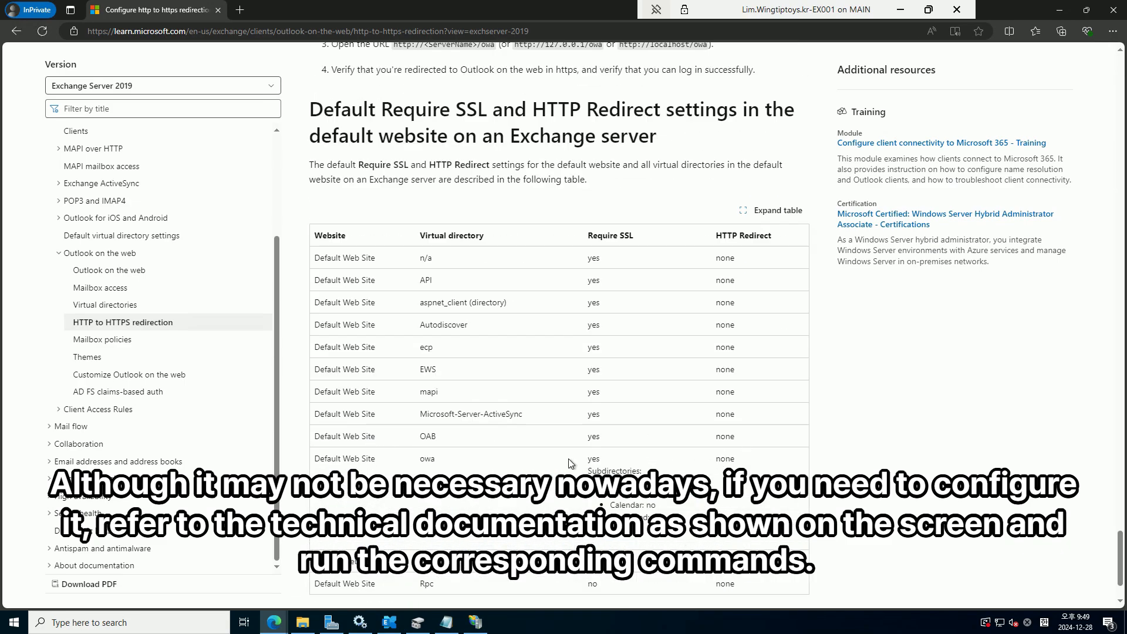
scroll(558, 323, down, 2)
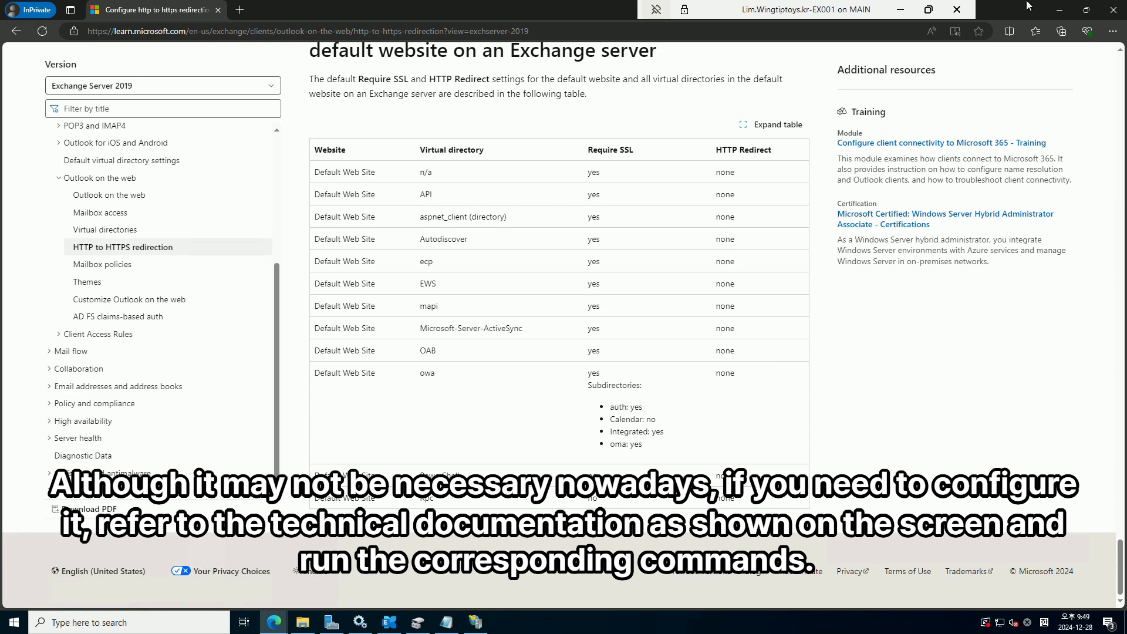
click(1060, 10)
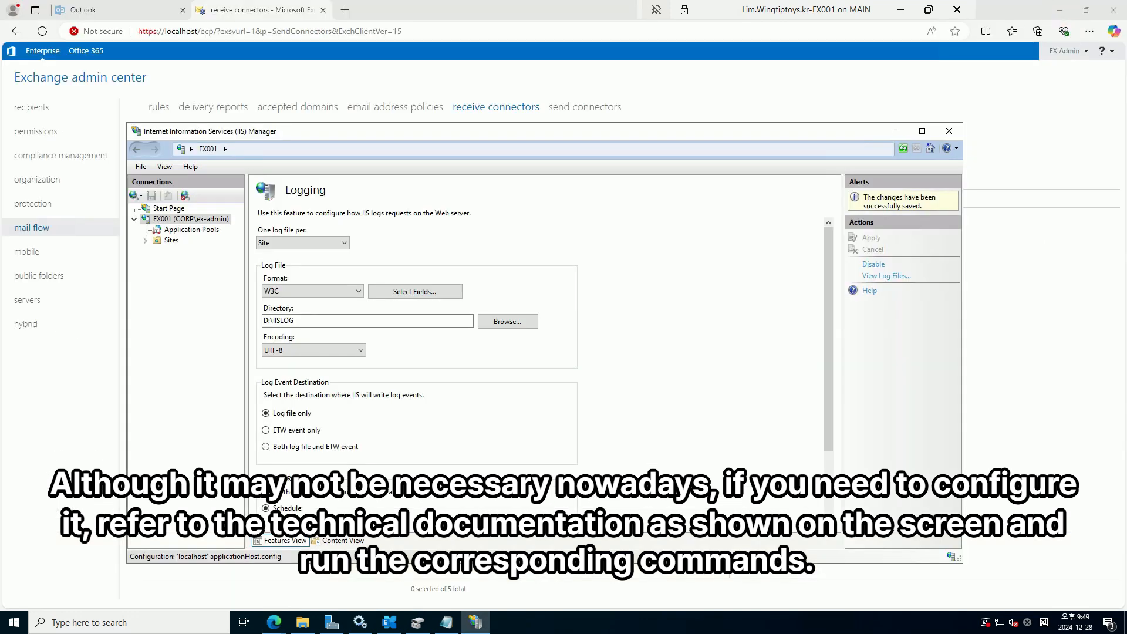
Open Windows PowerShell as administrator and switch it to the cmd prompt
right_click(23, 627)
click(147, 467)
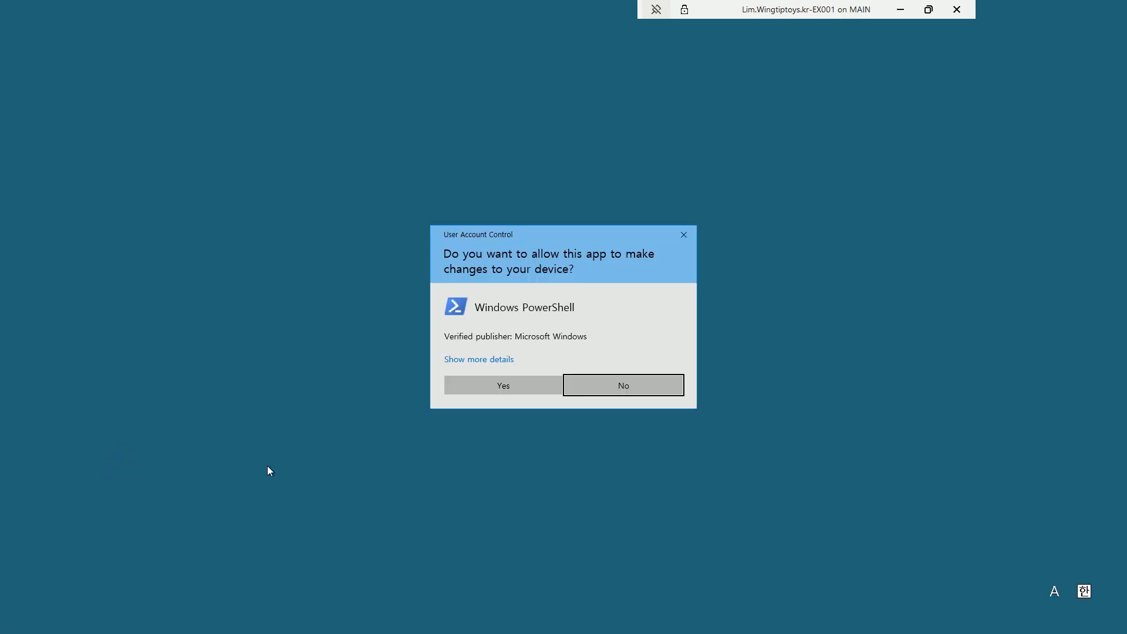
click(489, 384)
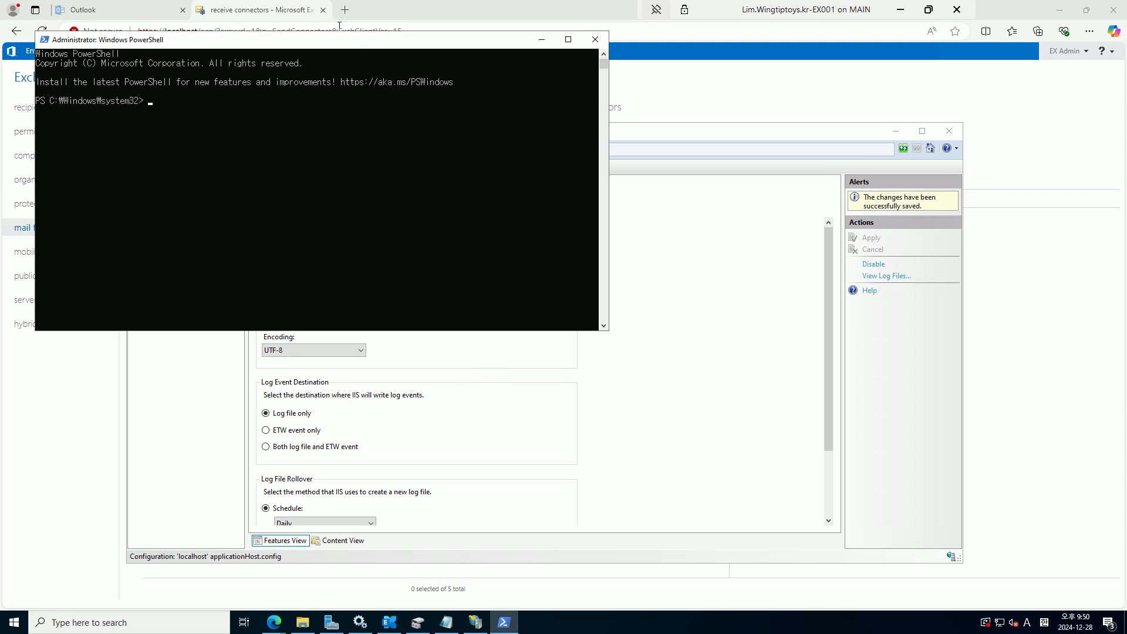
drag(334, 43, 503, 149)
text(cmd)
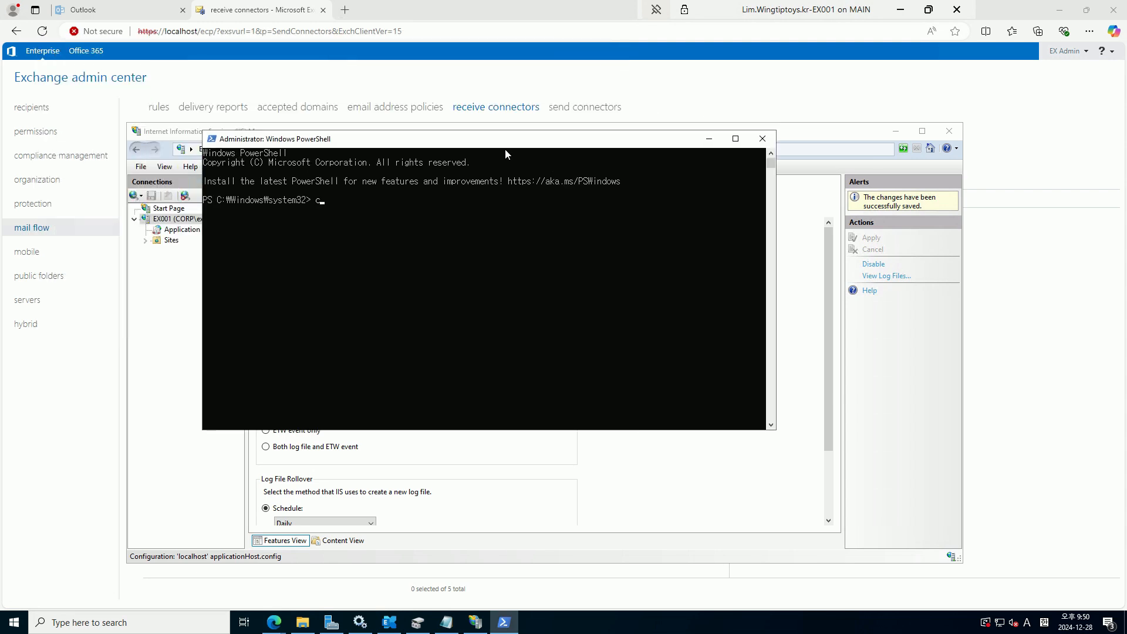
key(Return)
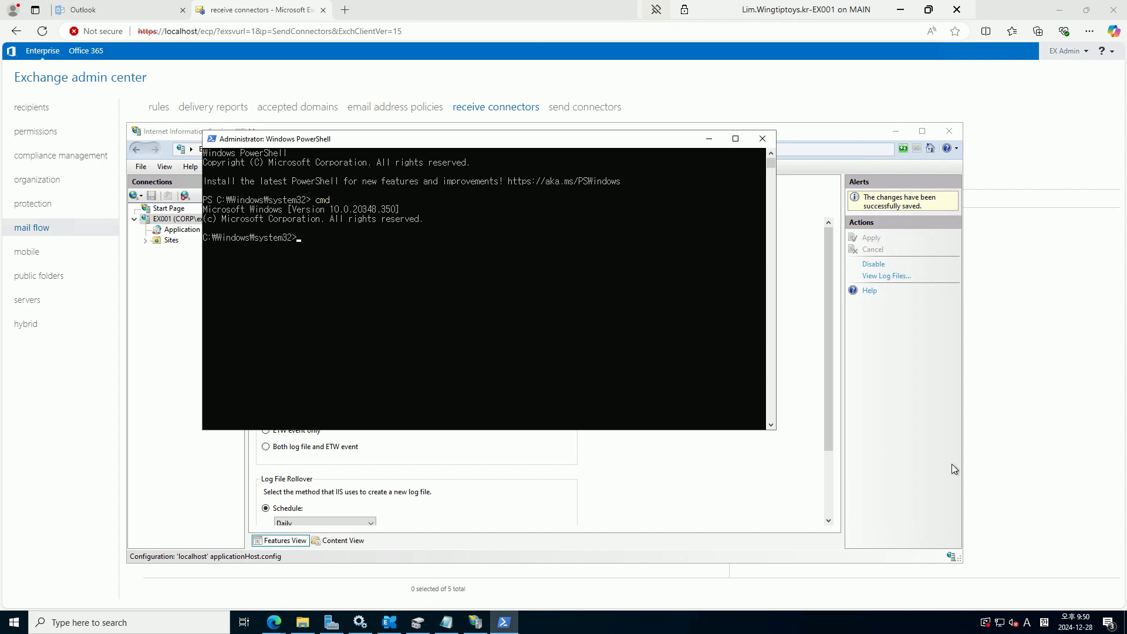
Run appcmd setting Default Web Site sslFlags None and Ssl,Ssl128 on the Exchange directories
text(%windir%\system32\inetsrv\appcmd.exe set config "Default Web Site" -section:access -sslFlags:None -commit:APPHOST)
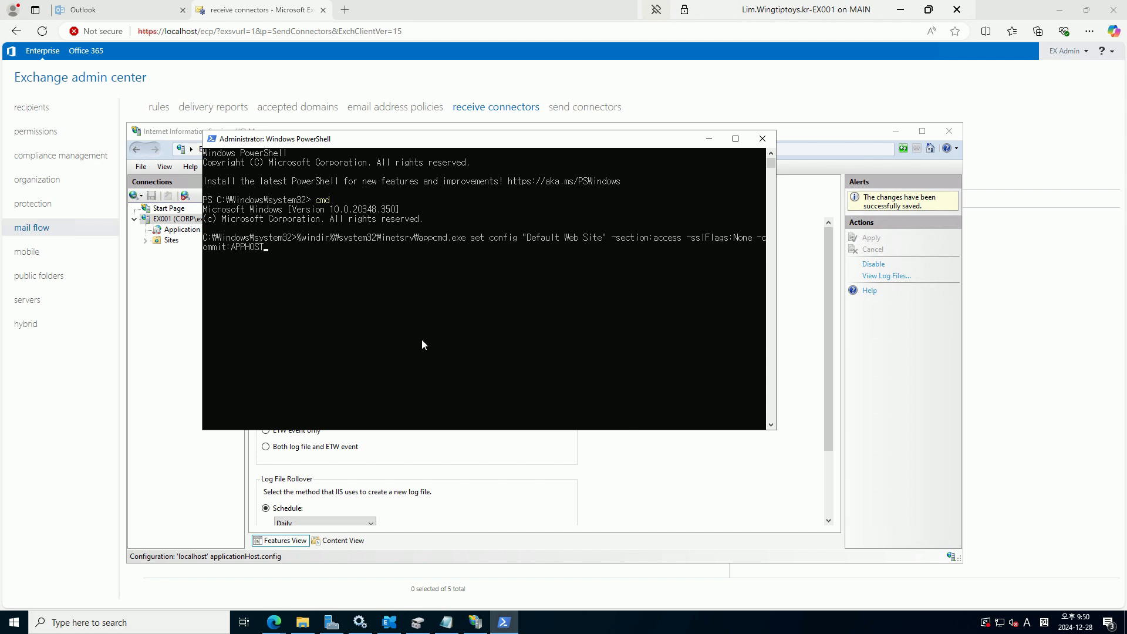
key(Return)
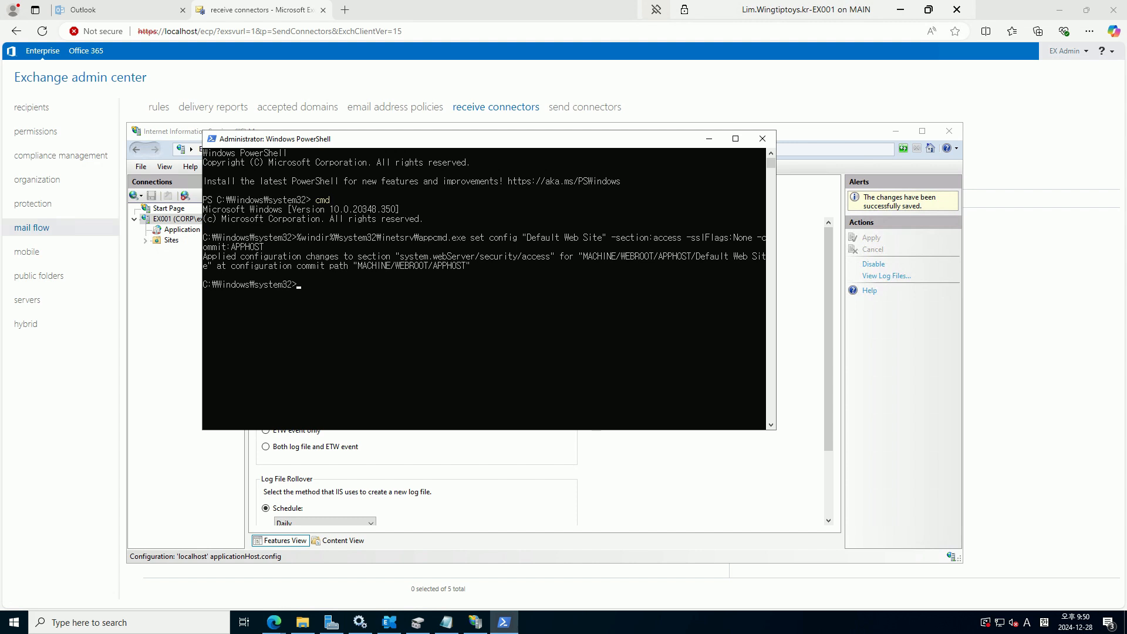
right_click(442, 319)
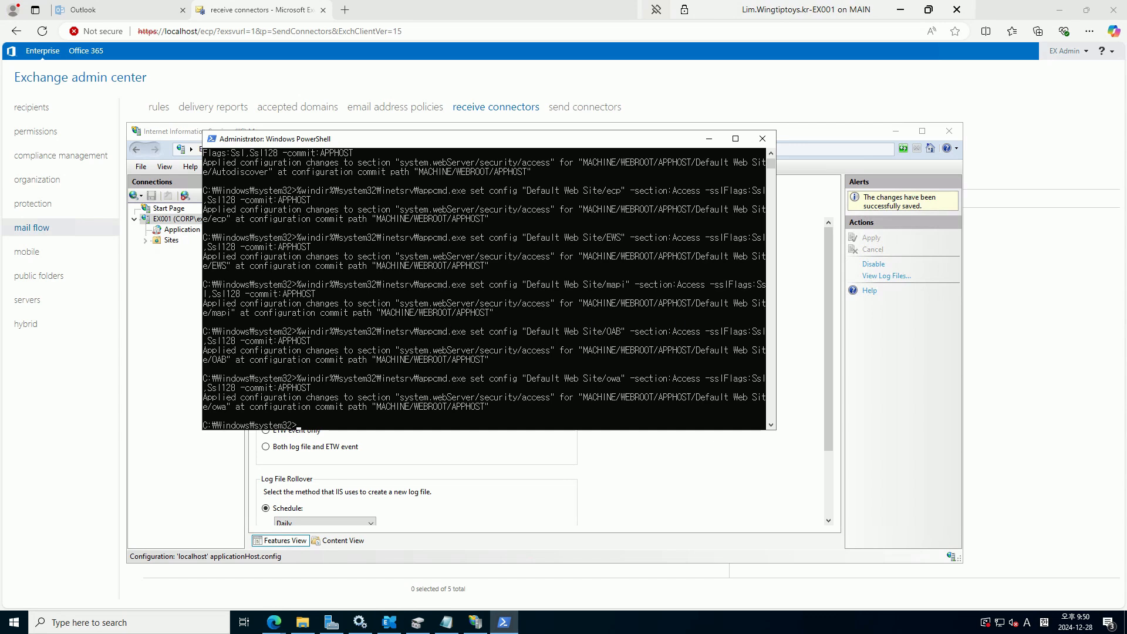
Replace the Notepad script with the appcmd sslFlags commands, Default Web Site line on top
click(446, 623)
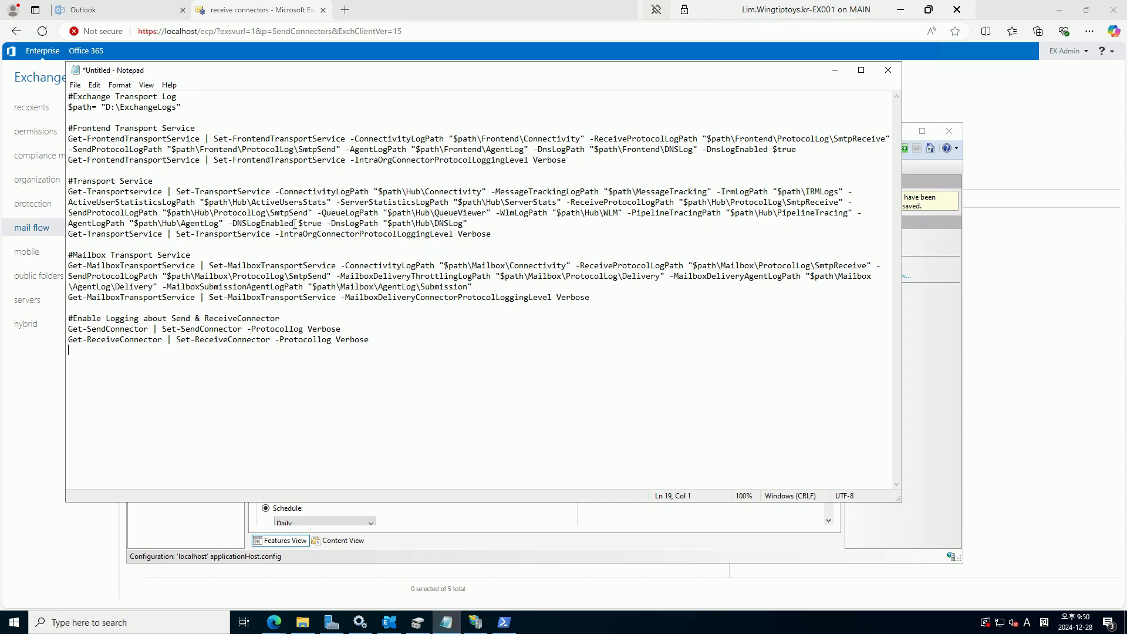
key(ctrl+a)
text(%windir%\system32\inetsrv\appcmd.exe set config "Default Web Site/api" -section:Access -sslFlags:Ssl,Ssl128 -commit:APPHOST %windir%\system32\inetsrv\appcmd.exe set config "Default Web Site/aspnet_client" -section:Access -sslFlags:Ssl,Ssl128 -commit:APPHOST %windir%\system32\inetsrv\appcmd.exe set config "Default Web Site/Autodiscover" -section:Access -sslFlags:Ssl,Ssl128 -commit:APPHOST %windir%\system32\inetsrv\appcmd.exe set config "Default Web Site/ecp" -section:Access -sslFlags:Ssl,Ssl128 -commit:APPHOST %windir%\system32\inetsrv\appcmd.exe set config "Default Web Site/EWS" -section:Access -sslFlags:Ssl,Ssl128 -commit:APPHOST %windir%\system32\inetsrv\appcmd.exe set config "Default Web Site/mapi" -section:Access -sslFlags:Ssl,Ssl128 -commit:APPHOST %windir%\system32\inetsrv\appcmd.exe set config "Default Web Site/OAB" -section:Access -sslFlags:Ssl,Ssl128 -commit:APPHOST %windir%\system32\inetsrv\appcmd.exe set config "Default Web Site/owa" -section:Access -sslFlags:Ssl,Ssl128 -commit:APPHOST)
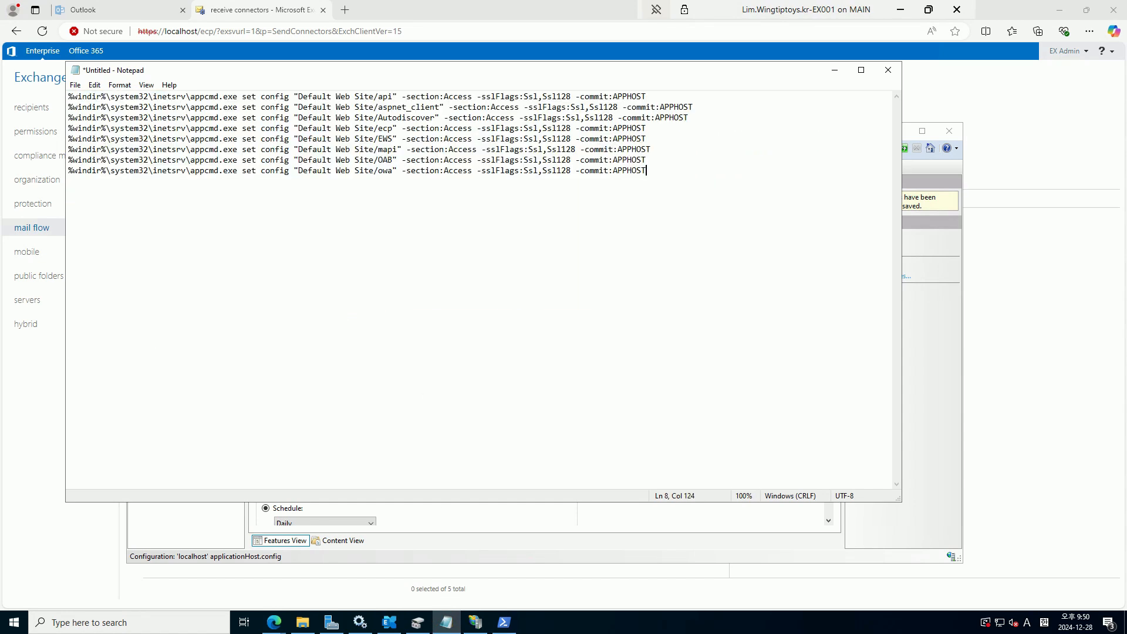
click(71, 96)
key(Home)
key(Return)
key(Return)
key(Return)
key(Up)
key(Up)
key(Up)
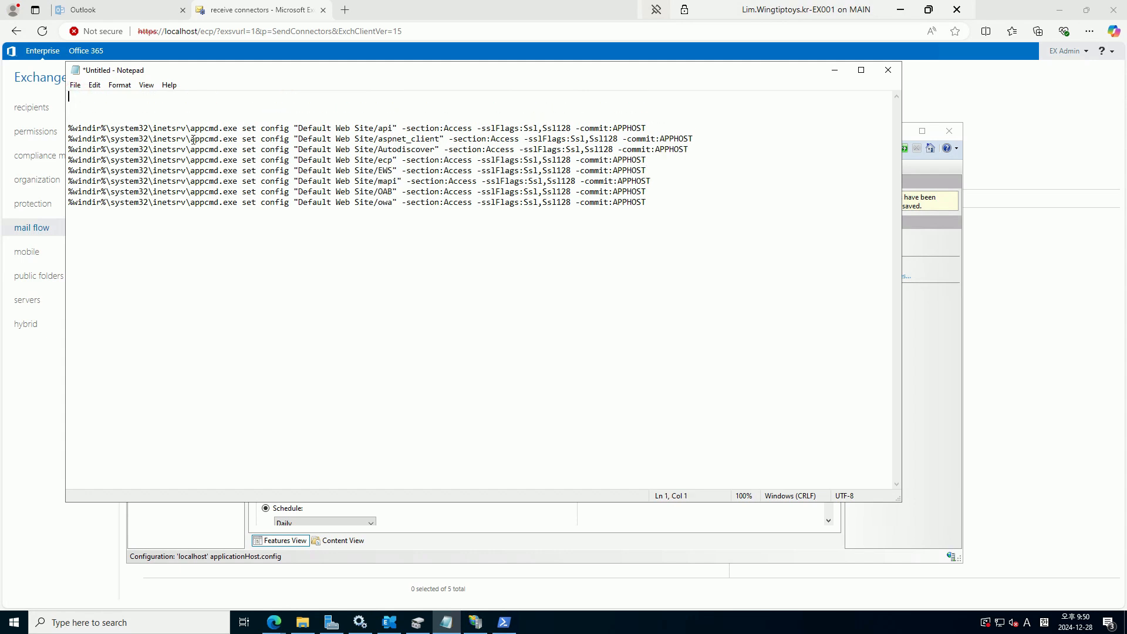
text(%windir%\system32\inetsrv\appcmd.exe set config "Default Web Site" -section:access -sslFlags:None -commit:APPHOST)
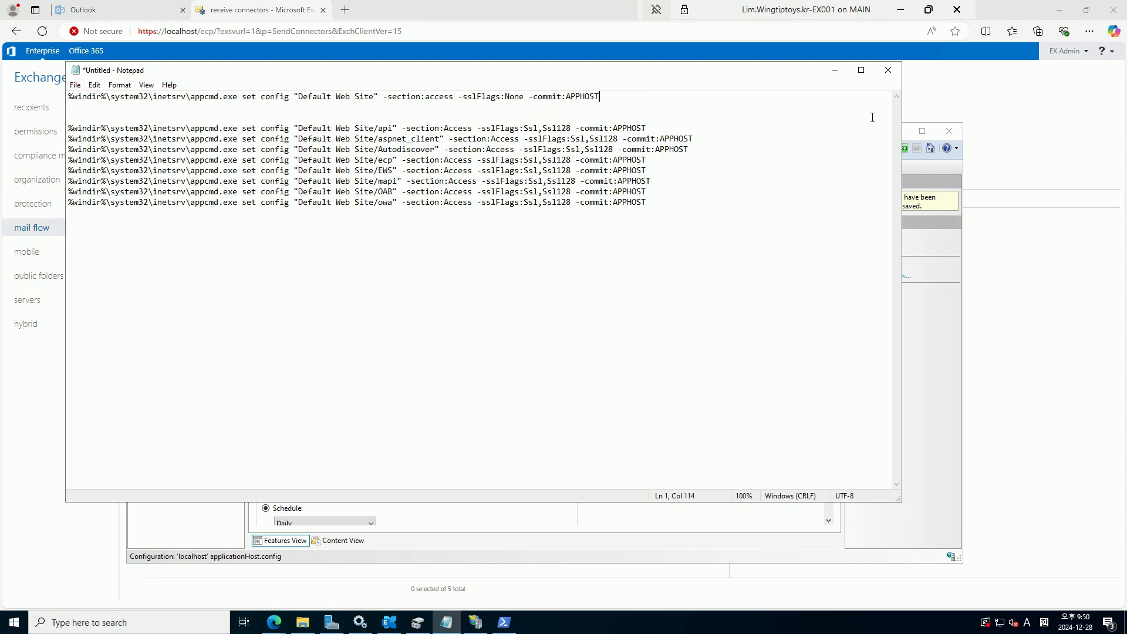
click(835, 70)
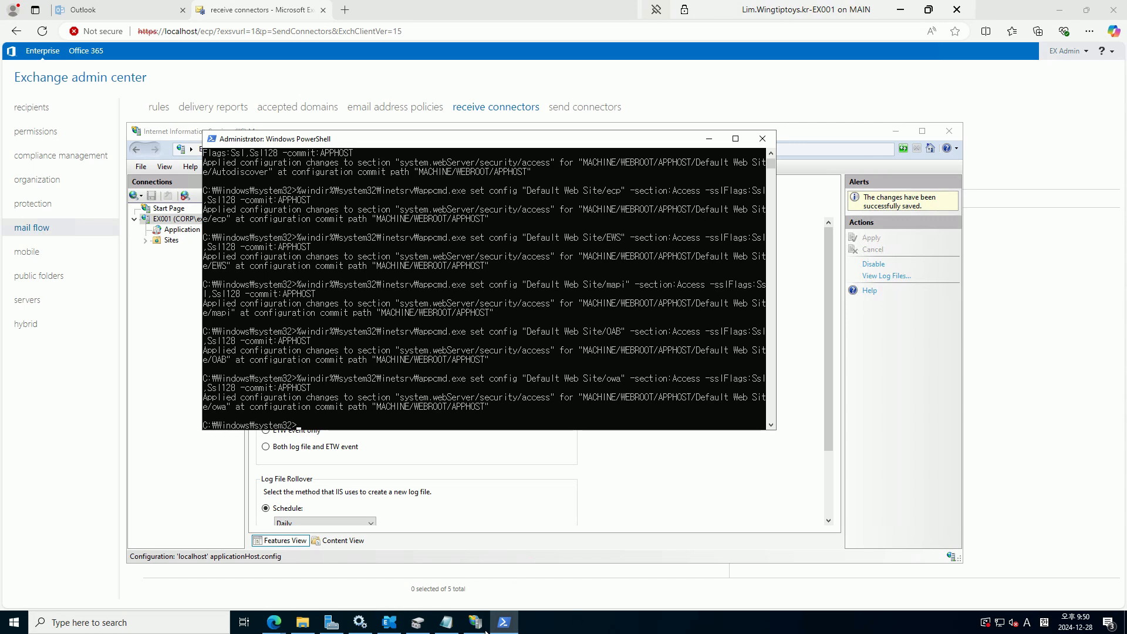
click(446, 623)
click(722, 219)
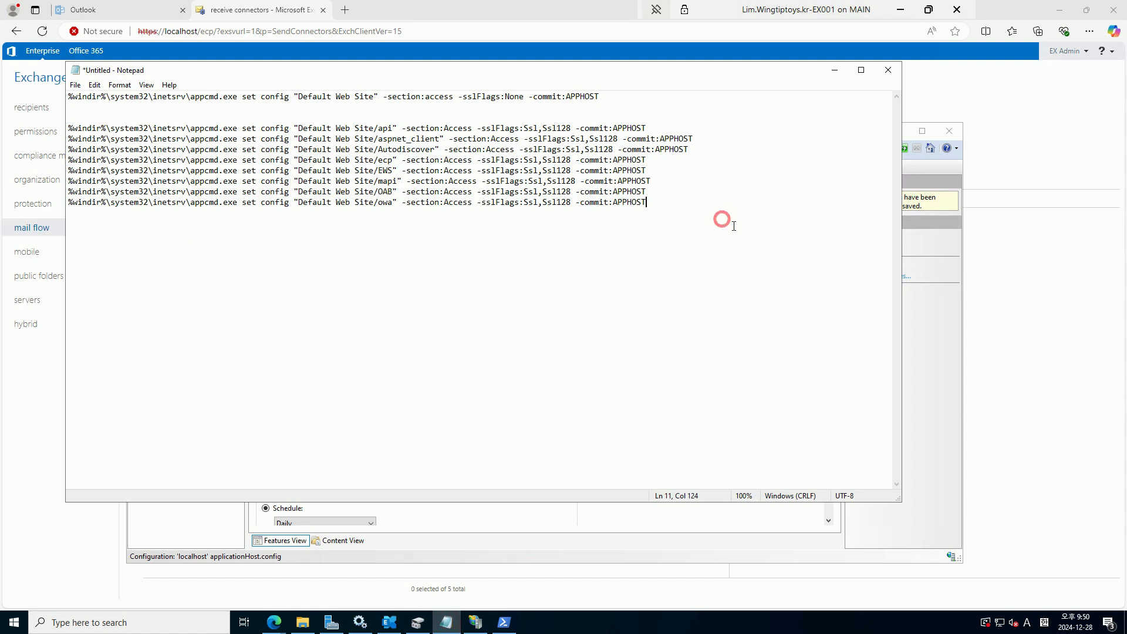
key(Return)
key(Return)
key(Return)
key(Return)
text(%windir%\system32\inetsrv\appcmd.exe set config "Default Web Site" -section:httpredirect -enabled:true -destination:"https://mail.wingtiptoys.kr/owa" -childOnly:true)
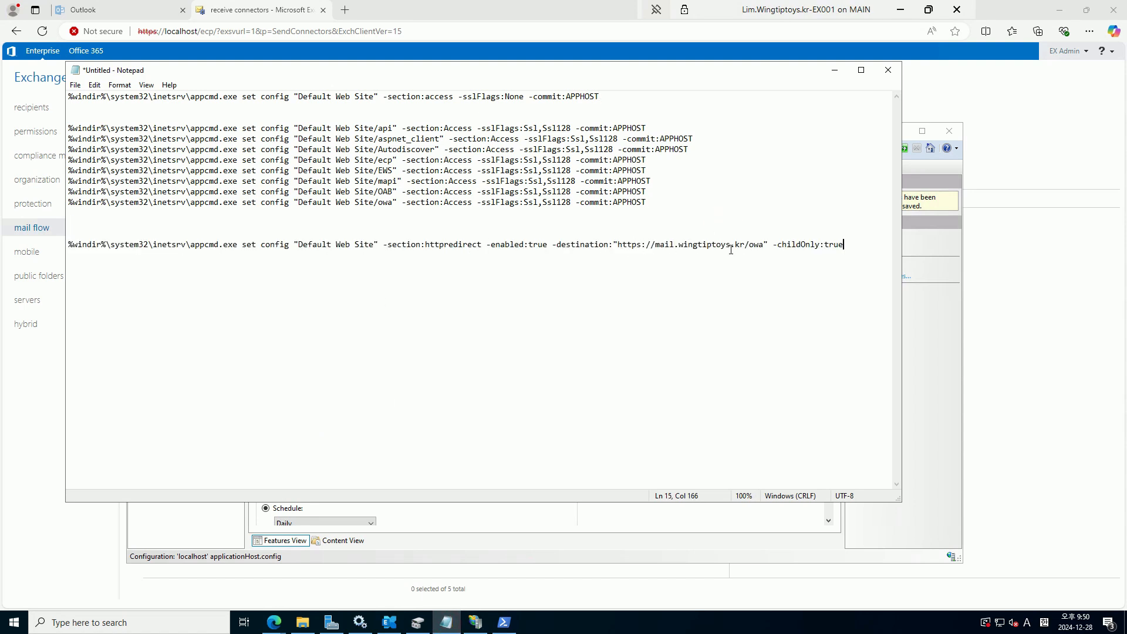
drag(868, 244, 53, 303)
key(super+c)
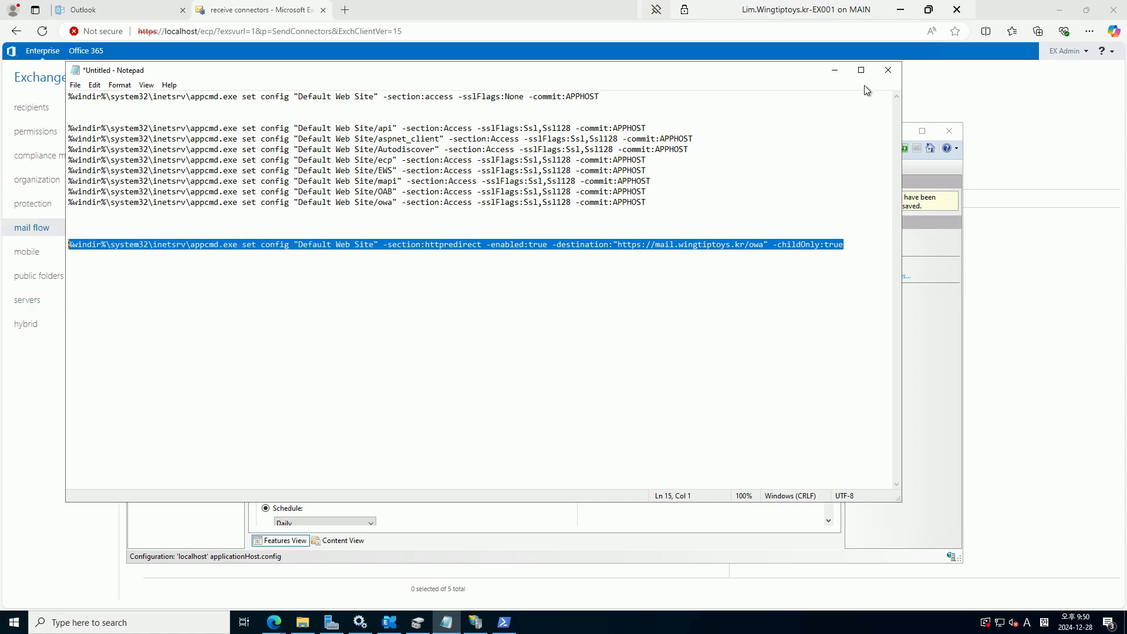
click(839, 71)
right_click(437, 301)
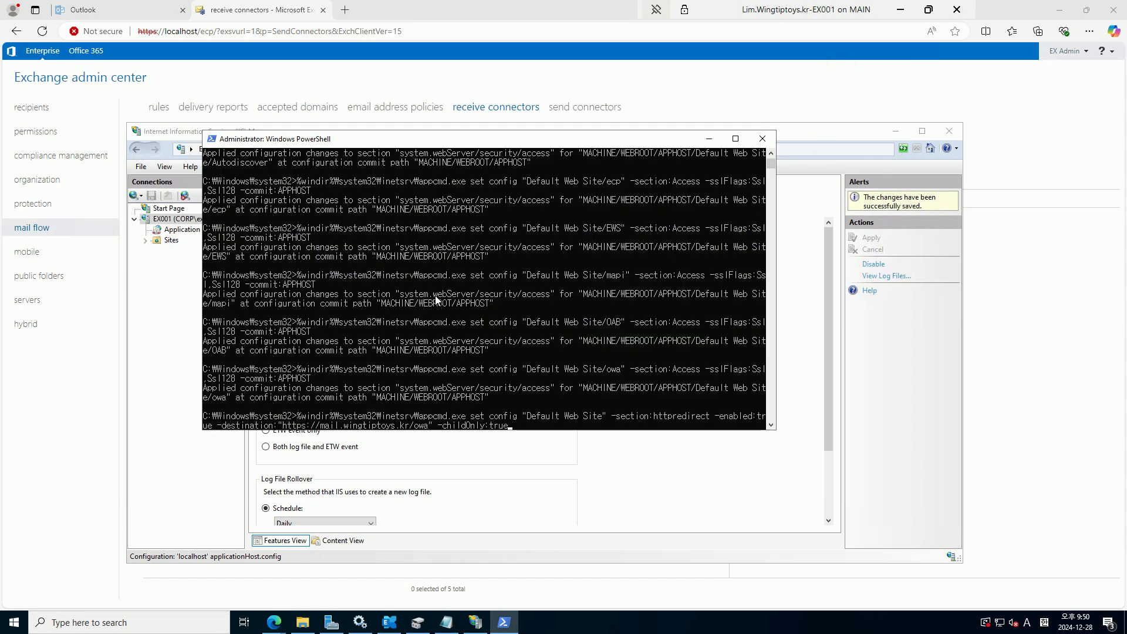
key(Return)
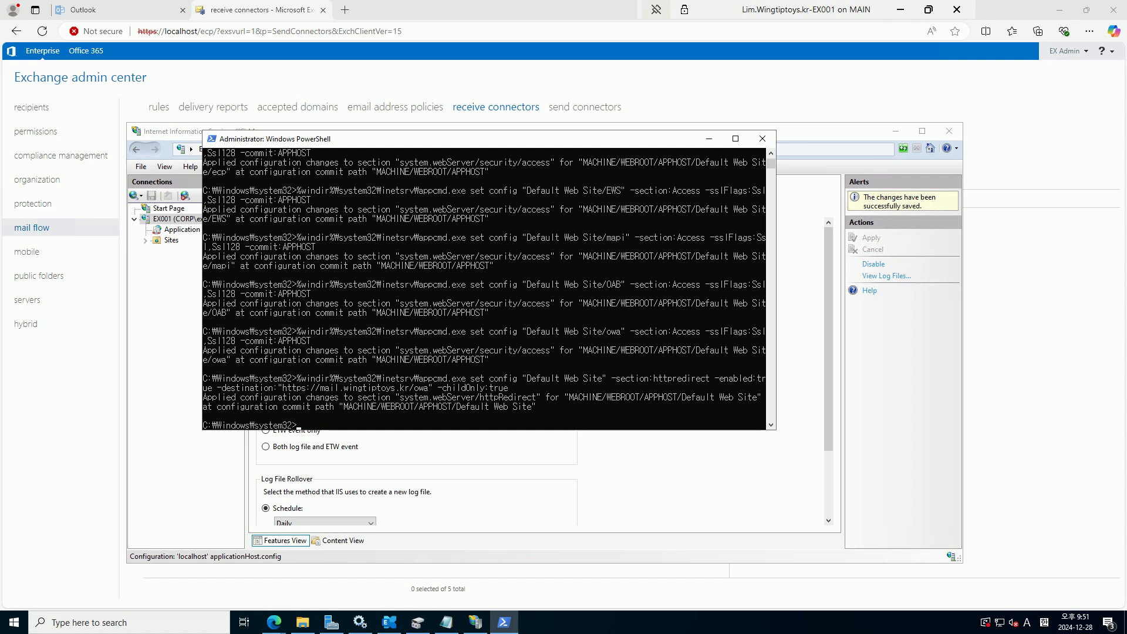
click(446, 623)
Disable HTTP redirect on API, aspnet_client, ecp, ews, mapi, owa, powershell and rpc
click(486, 375)
click(855, 247)
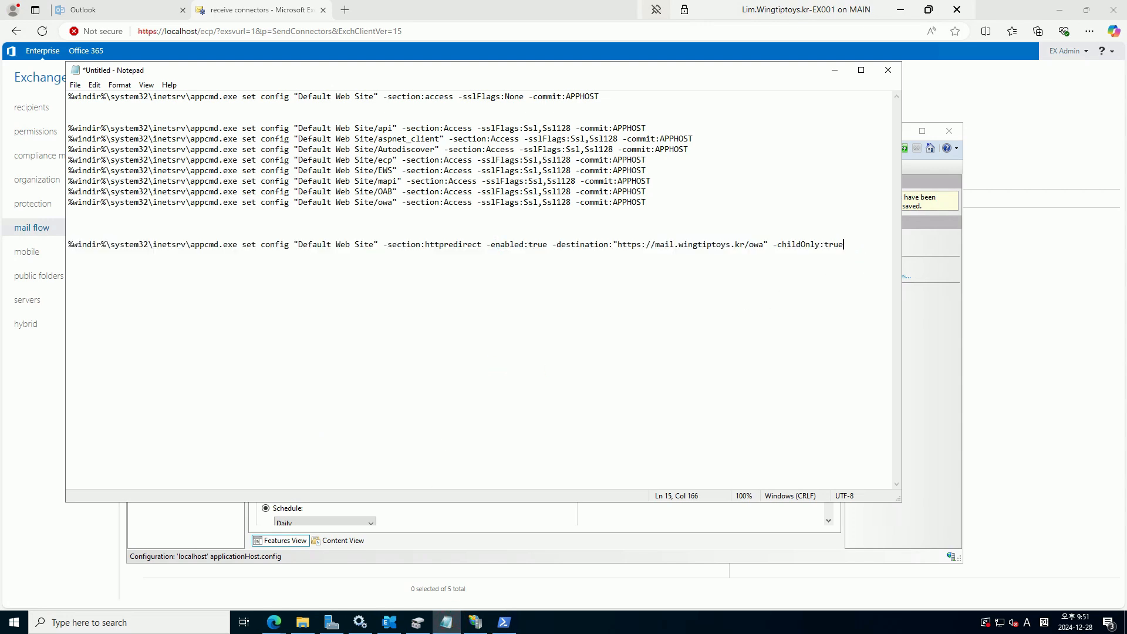
key(Return)
key(Return)
key(Return)
text(%windir%\system32\inetsrv\appcmd.exe set config "Default Web Site/API" -section:httpredirect -enabled:false -destination:"" -childOnly:false %windir%\system32\inetsrv\appcmd.exe set config "Default Web Site/aspnet_client" -section:httpredirect -enabled:false -destination:"" -childOnly:false %windir%\system32\inetsrv\appcmd.exe set config "Default Web Site/ecp" -section:httpredirect -enabled:false -destination:"" -childOnly:false %windir%\system32\inetsrv\appcmd.exe set config "Default Web Site/ews" -section:httpredirect -enabled:false -destination:"" -childOnly:false %windir%\system32\inetsrv\appcmd.exe set config "Default Web Site/mapi" -section:httpredirect -enabled:false -destination:"" -childOnly:false %windir%\system32\inetsrv\appcmd.exe set config "Default Web Site/owa" -section:httpredirect -enabled:false -destination:"" -childOnly:false %windir%\system32\inetsrv\appcmd.exe set config "Default Web Site/powershell" -section:httpredirect -enabled:false -destination:"" -childOnly:false %windir%\system32\inetsrv\appcmd.exe set config "Default Web Site/rpc" -section:httpredirect -enabled:false -destination:"" -childOnly:false)
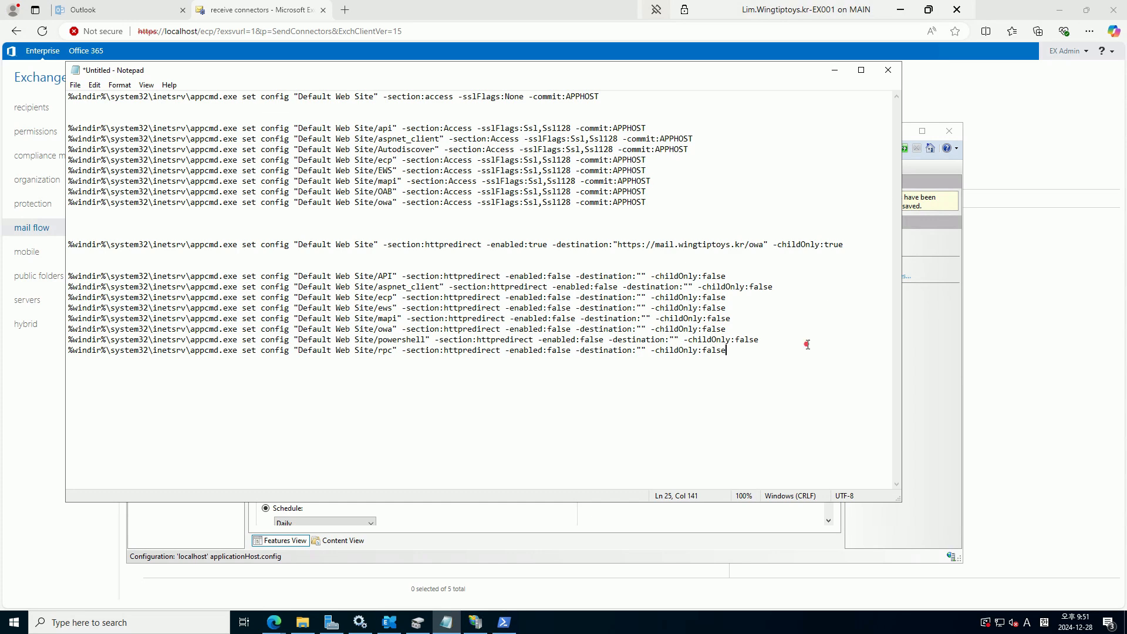
drag(806, 343, 304, 330)
drag(772, 401, 68, 275)
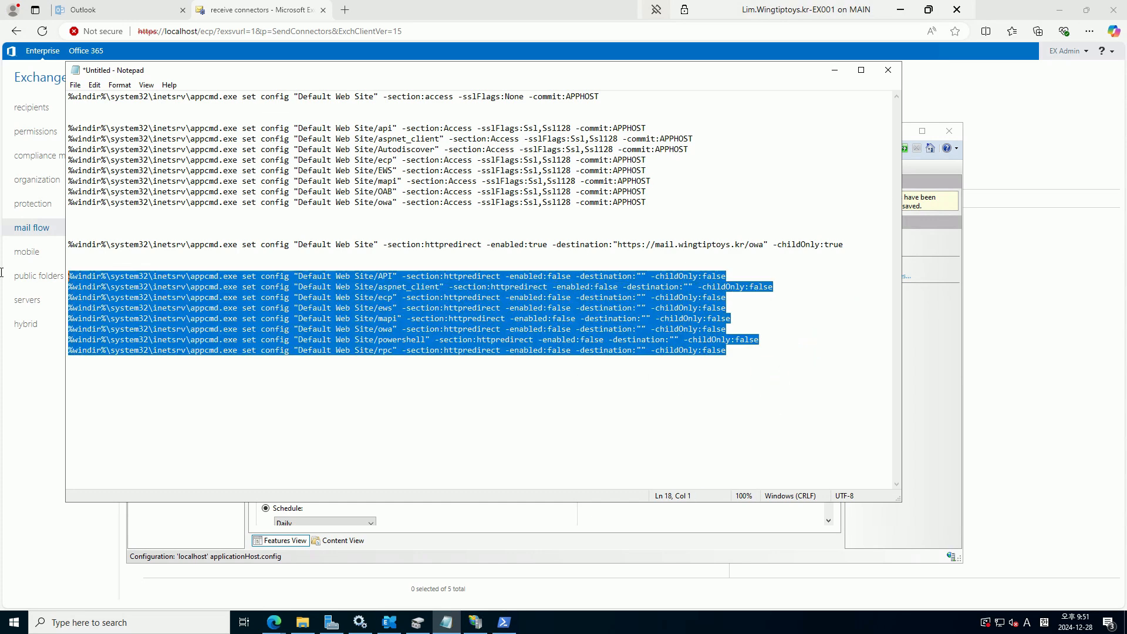
key(ctrl+c)
click(504, 623)
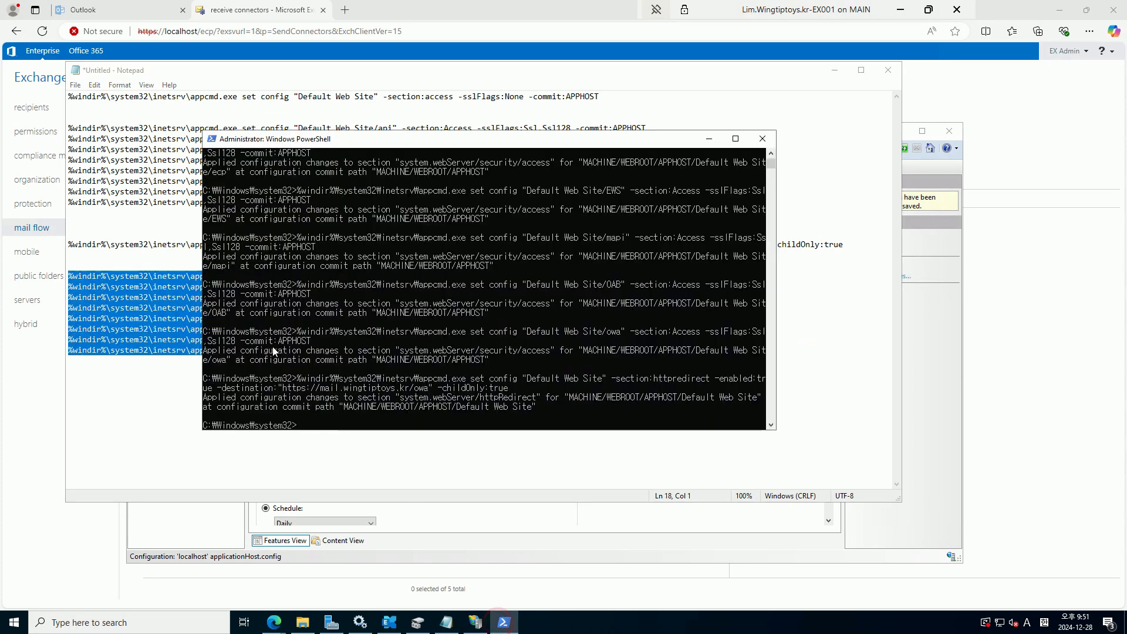
right_click(290, 302)
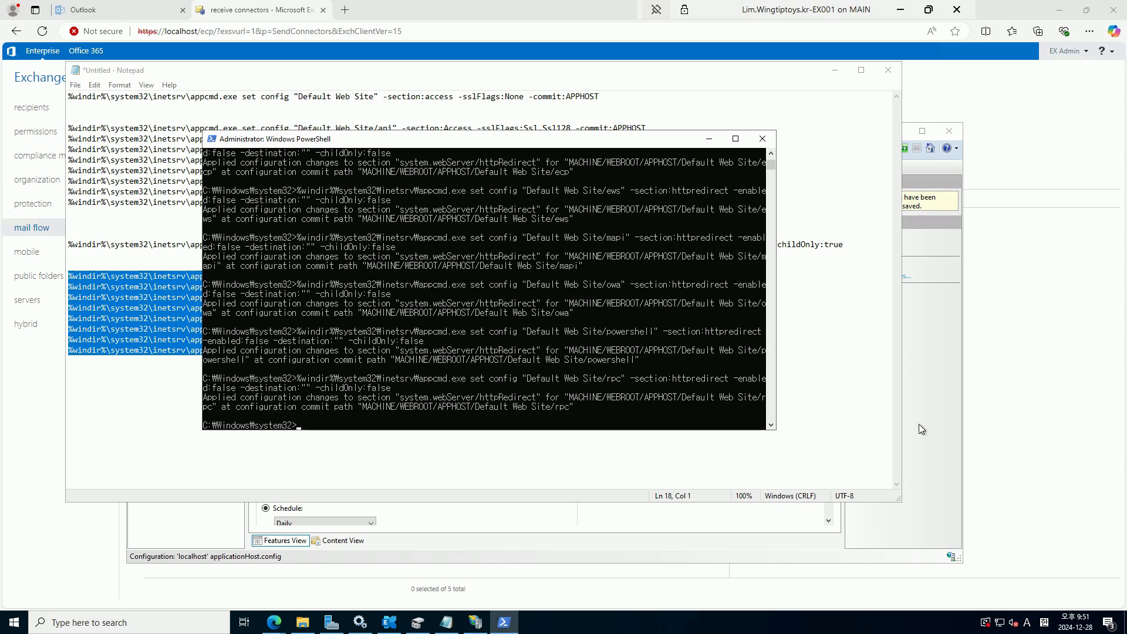
Run iisreset to restart IIS
click(582, 332)
text(iisreset)
key(Return)
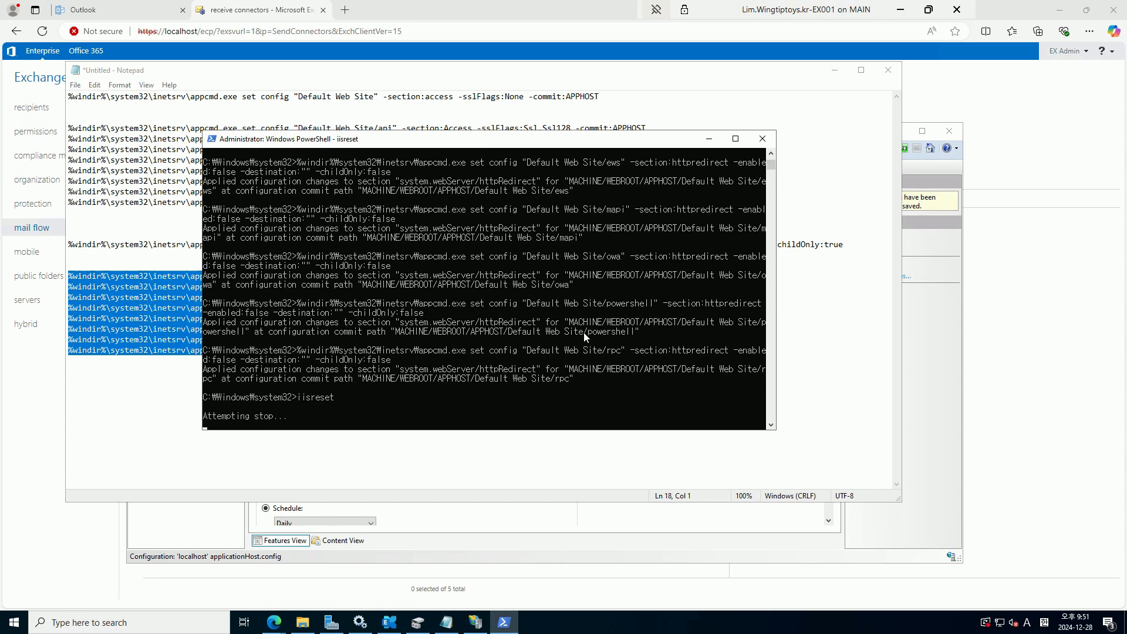
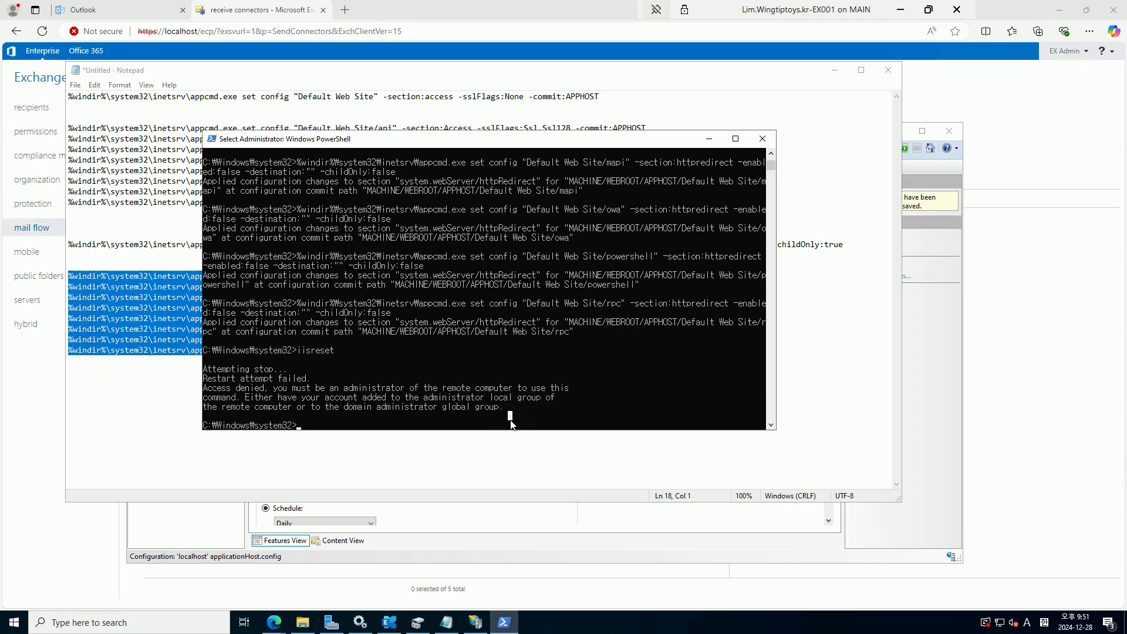
Rerun iisreset to restart IIS, then close the administrator PowerShell console
key(Up)
key(Return)
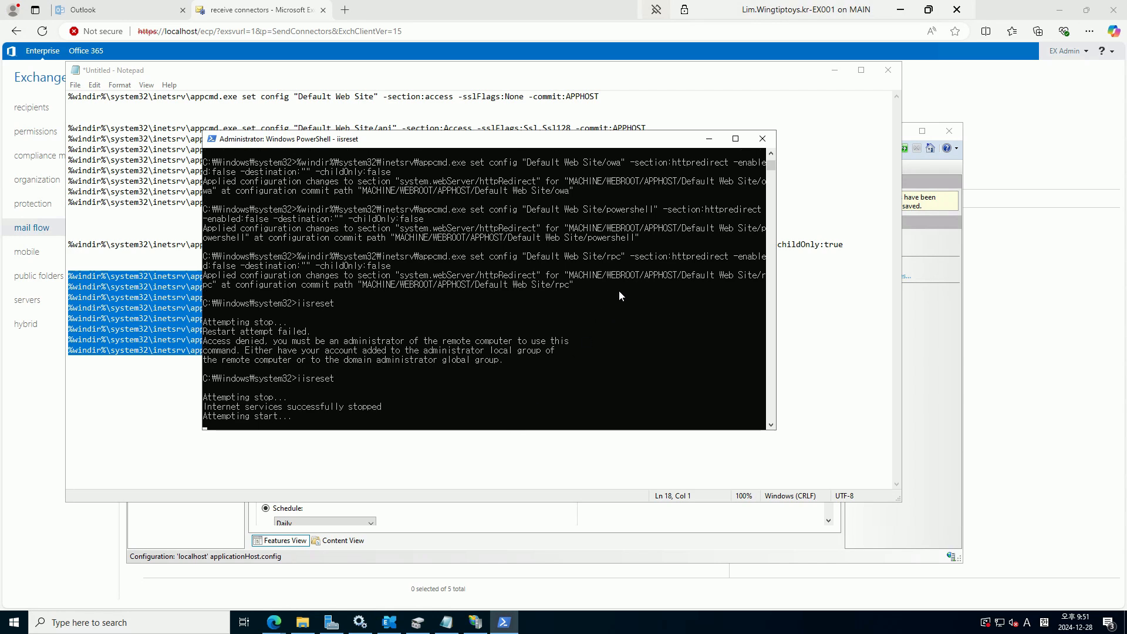
click(762, 139)
click(421, 444)
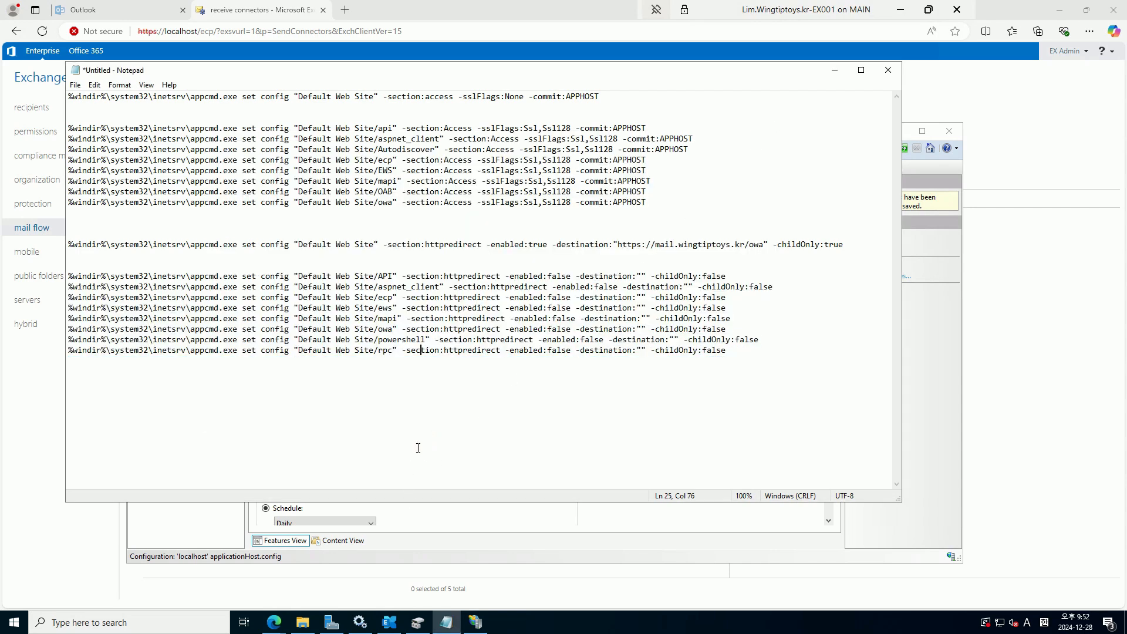
Load the queue-database relocation article in a private tab and scroll to its Command Prompt procedure
click(285, 624)
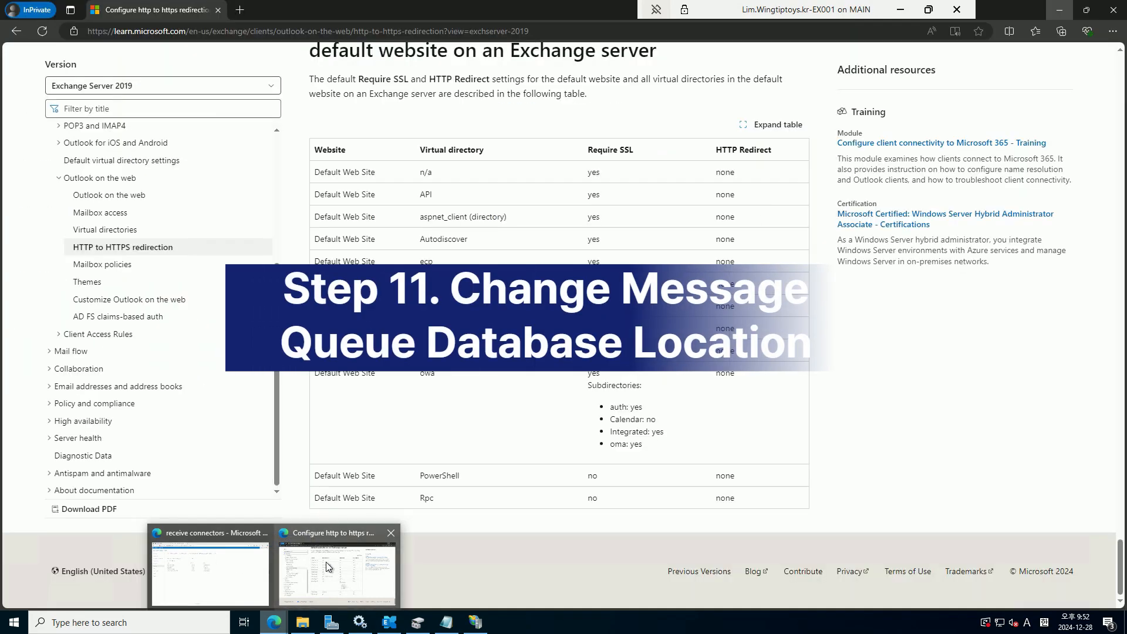
click(317, 562)
click(242, 12)
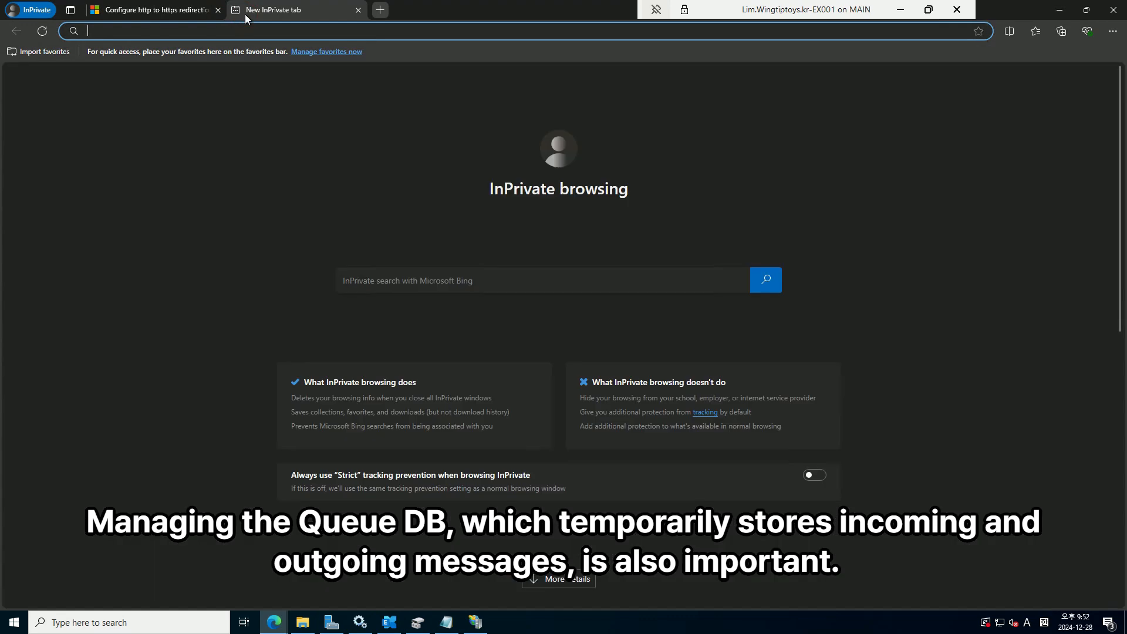
text(https://learn.microsoft.com/en-us/exchange/mail-flow/queues/relocate-queue-database?view=exchserver-2019)
key(Return)
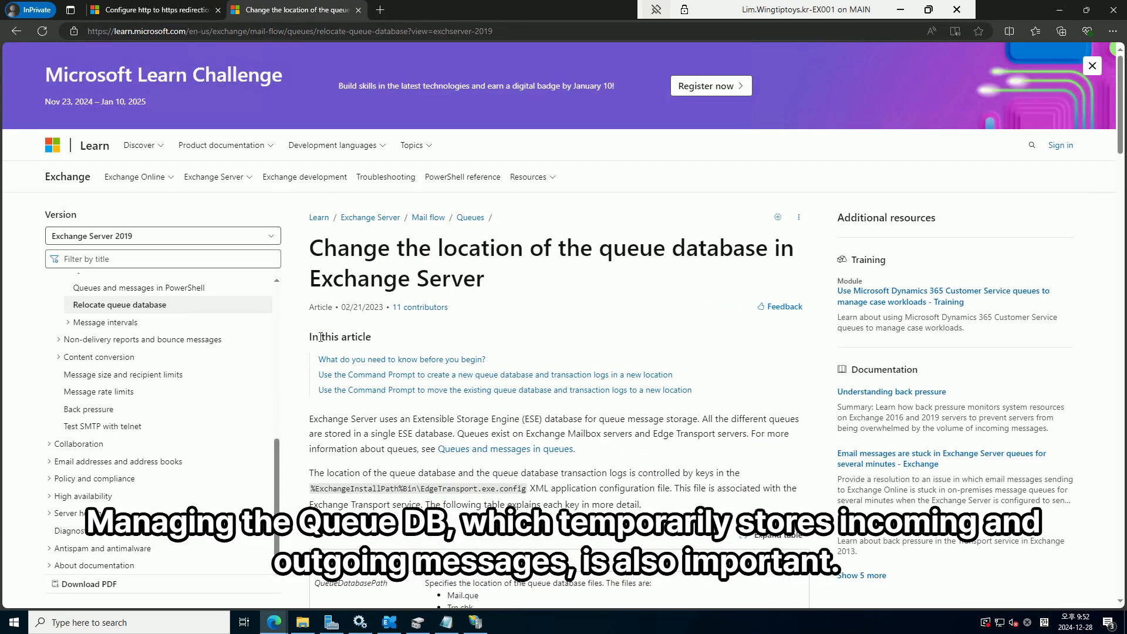
scroll(492, 449, down, 6)
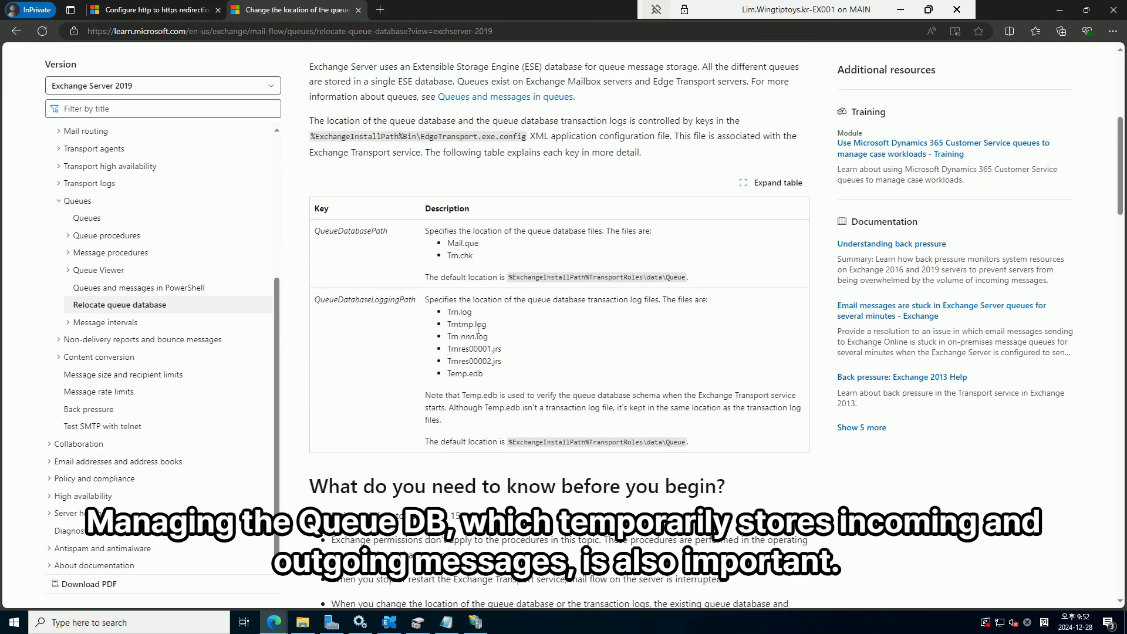
scroll(664, 448, down, 10)
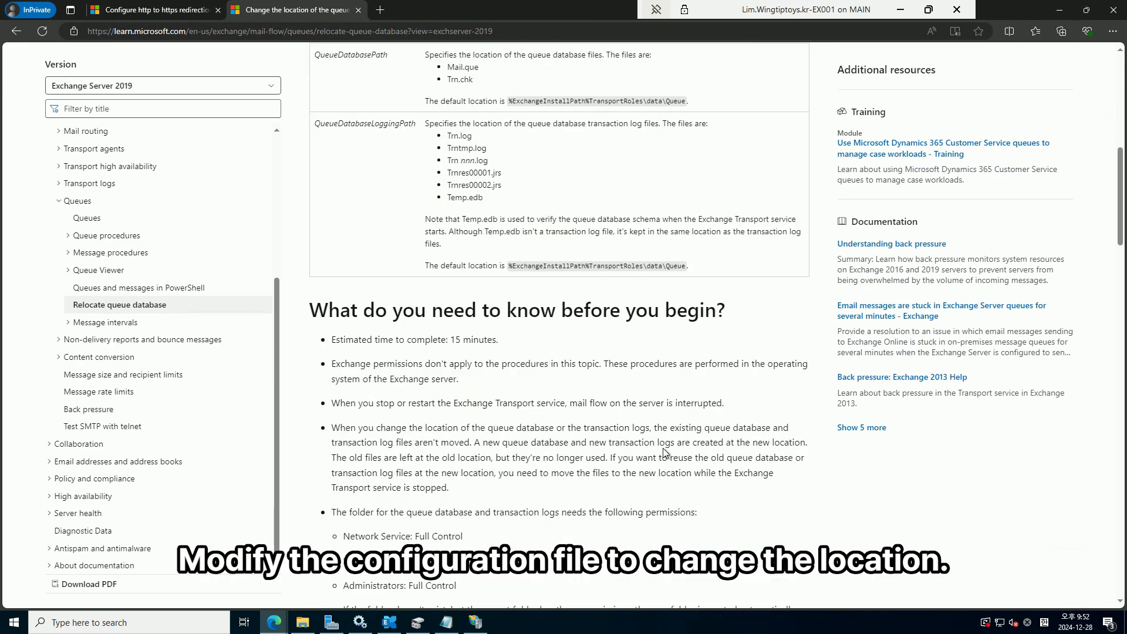
scroll(663, 448, down, 7)
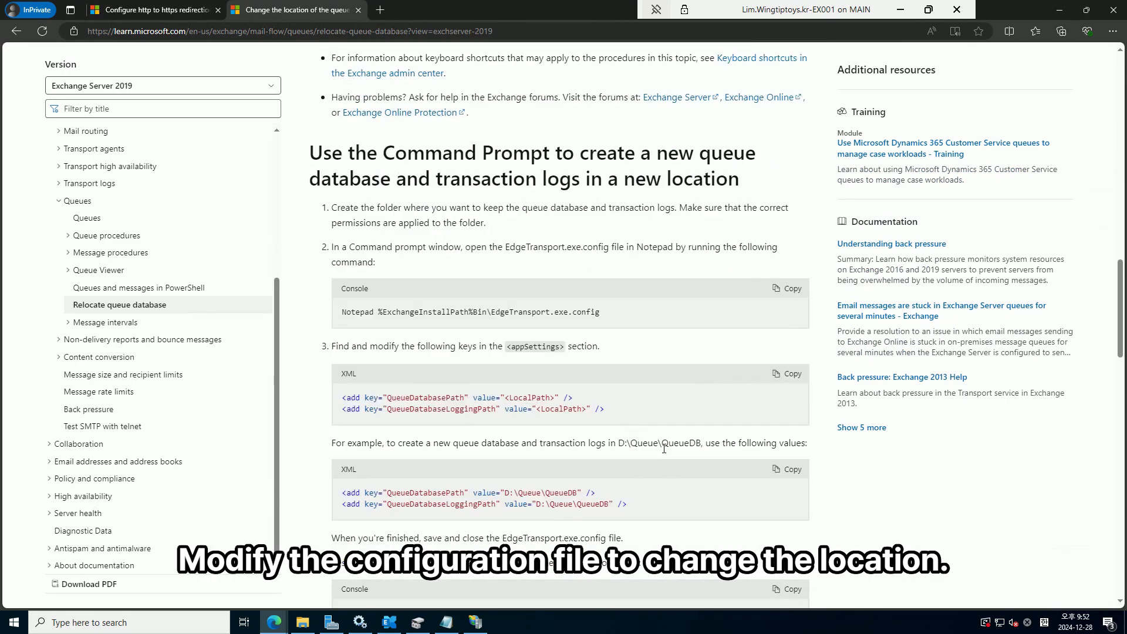
scroll(665, 452, down, 11)
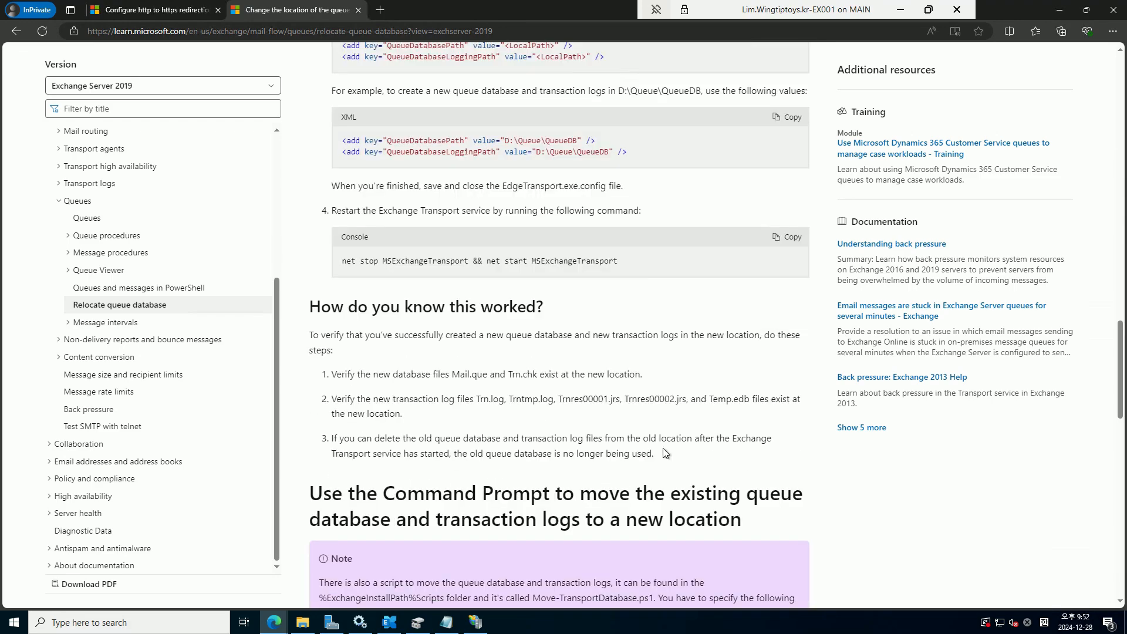
scroll(664, 449, down, 4)
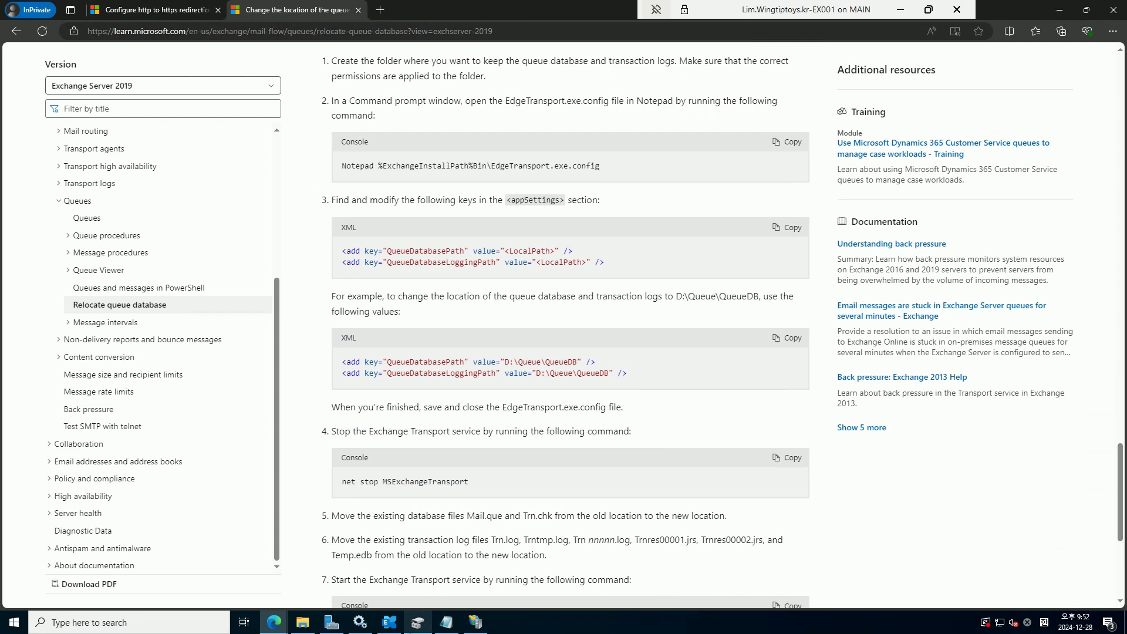
Create a new folder named Queue at the root of Local Disk (D:)
click(303, 623)
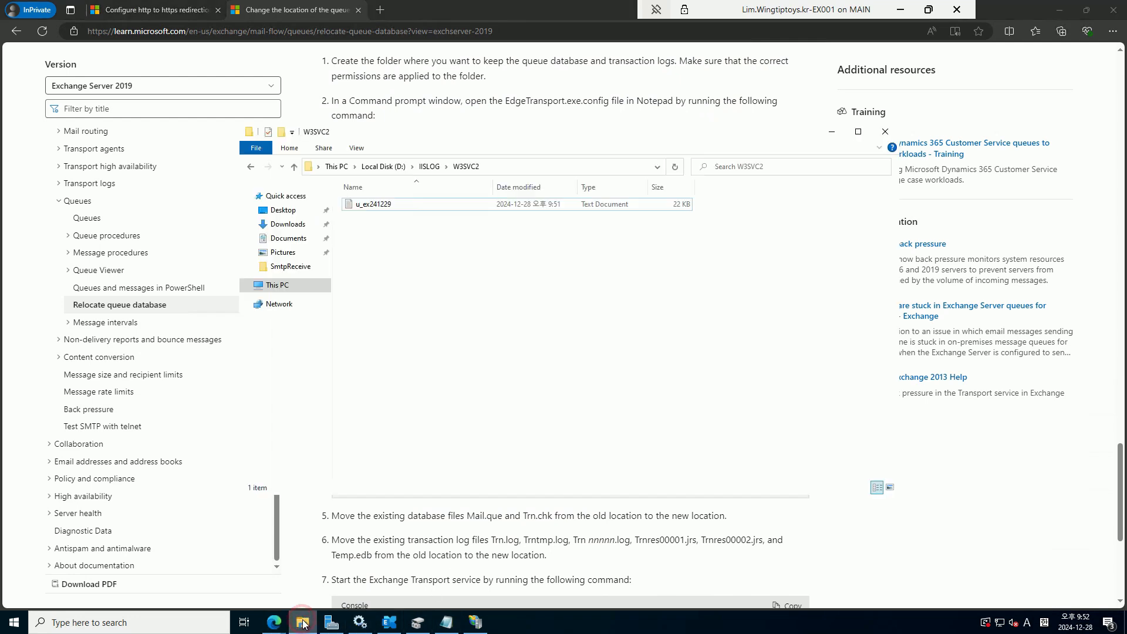
click(274, 285)
double_click(549, 323)
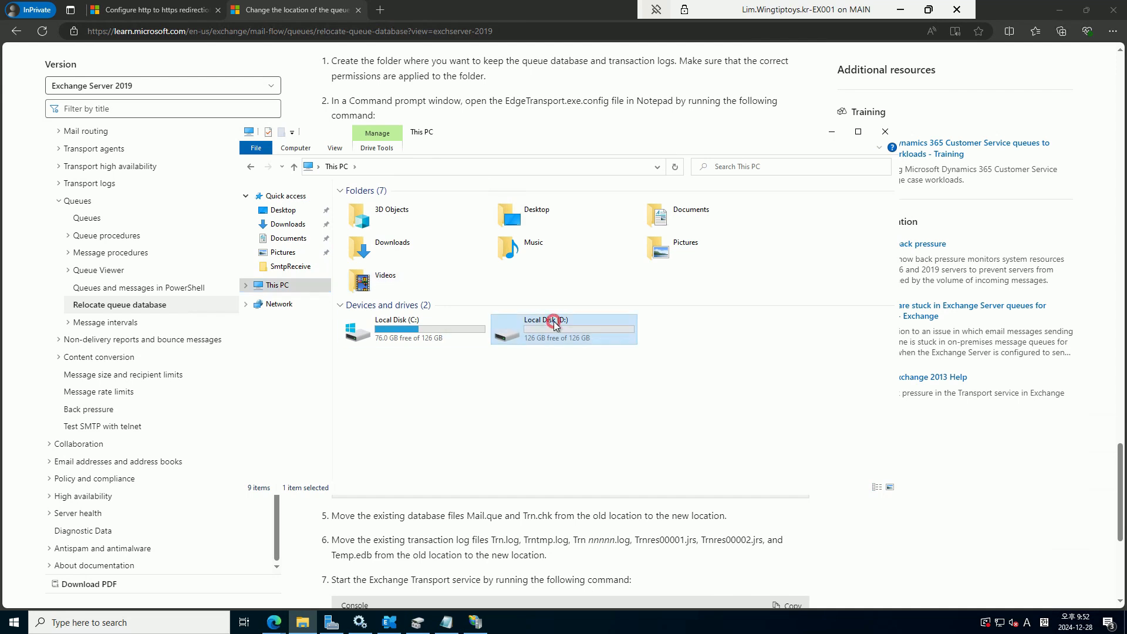
right_click(404, 281)
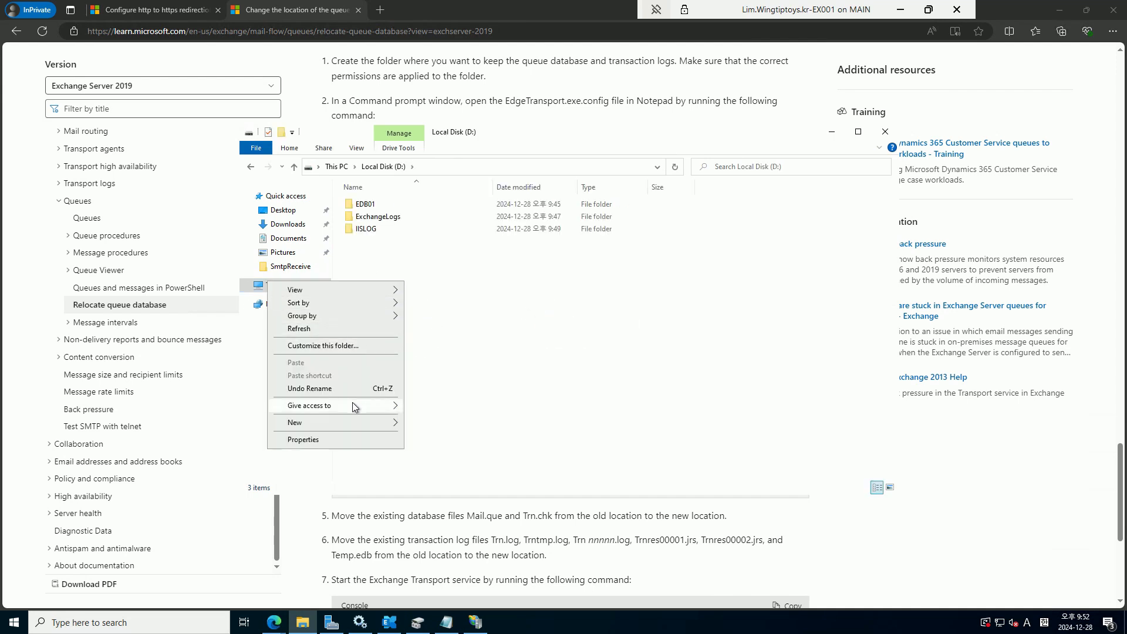
mouse_move(351, 423)
click(431, 423)
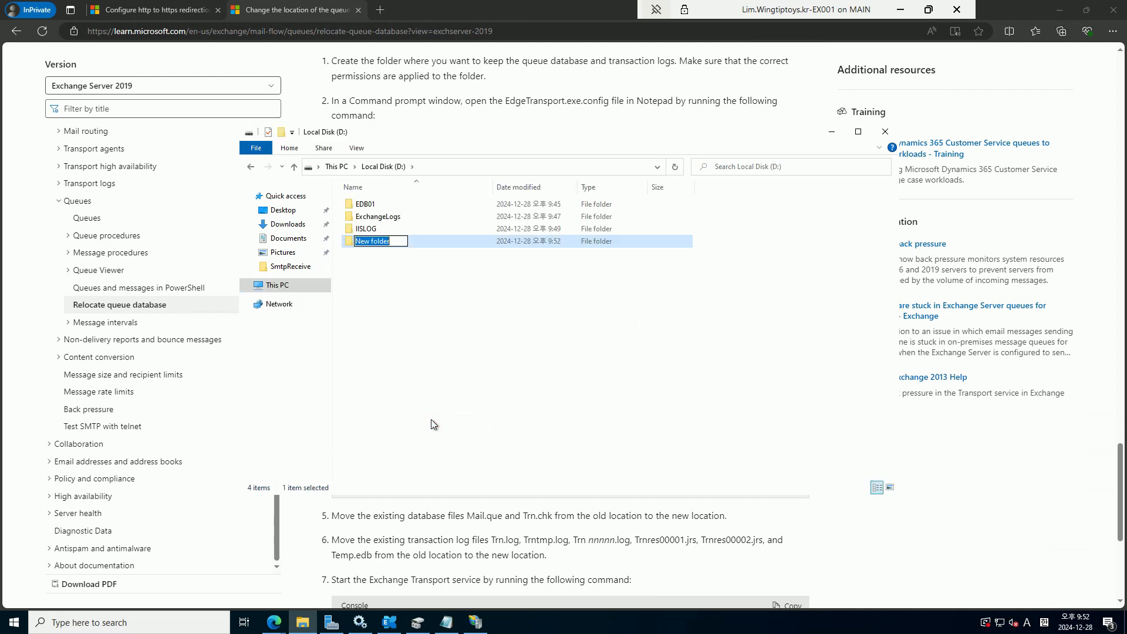
text(q)
key(BackSpace)
text(Queue)
key(Return)
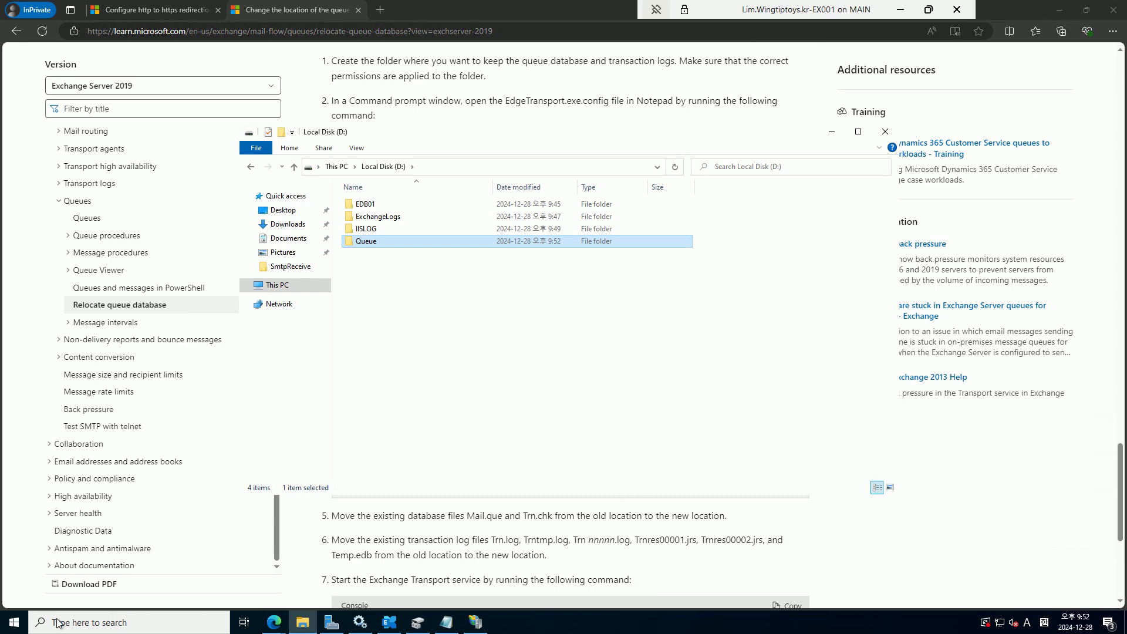
click(24, 625)
From an elevated PowerShell running cmd, open %ExchangeInstallPath%Bin\EdgeTransport.exe.config in Notepad
click(105, 468)
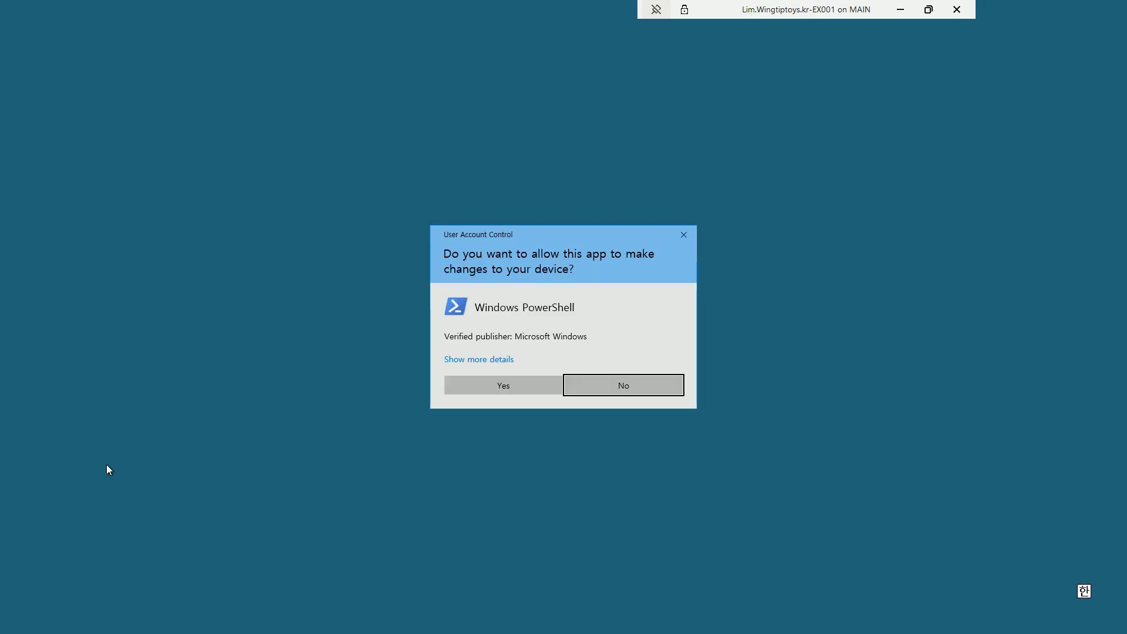
key(Left)
key(Return)
text(cm)
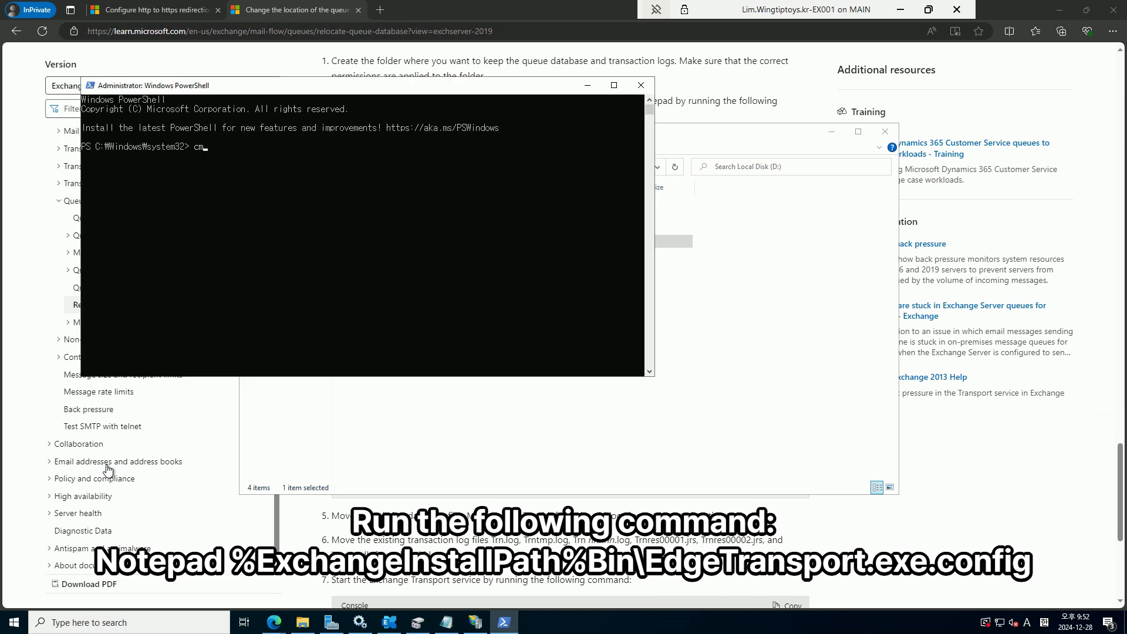
text(d)
key(Return)
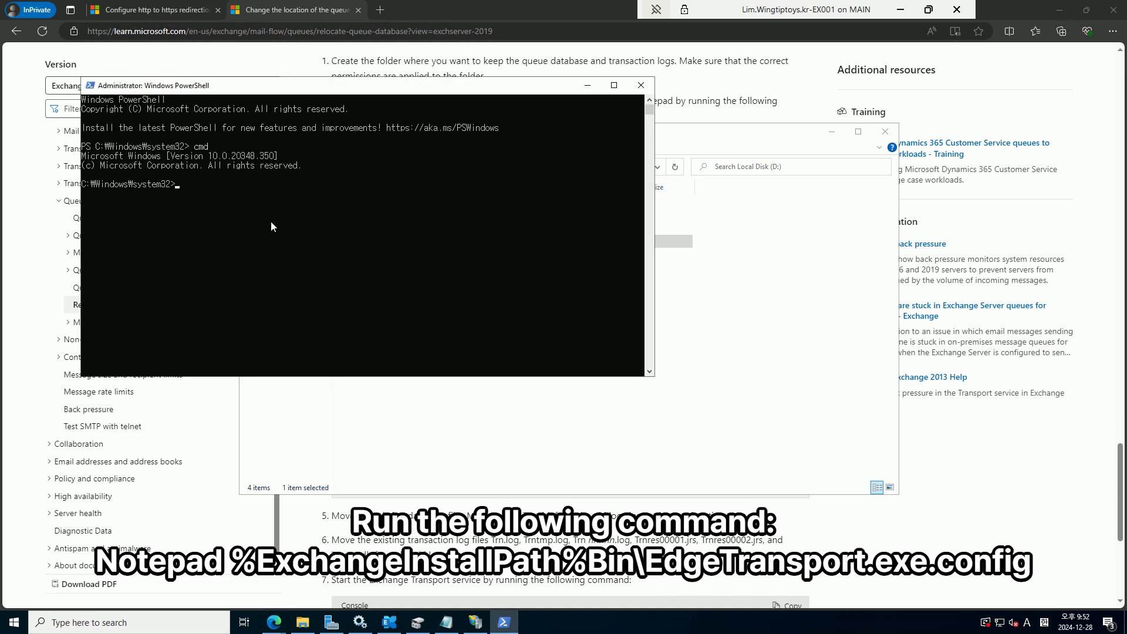
text(Notepad %ExchangeInstallPath%Bin\EdgeTransport.exe.config)
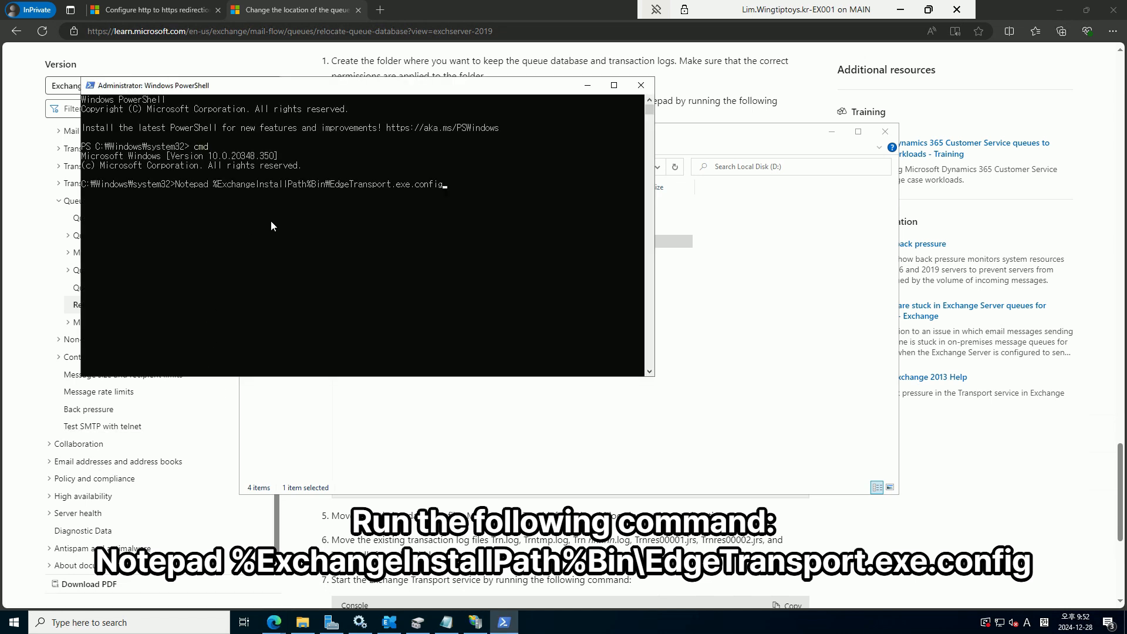
key(Return)
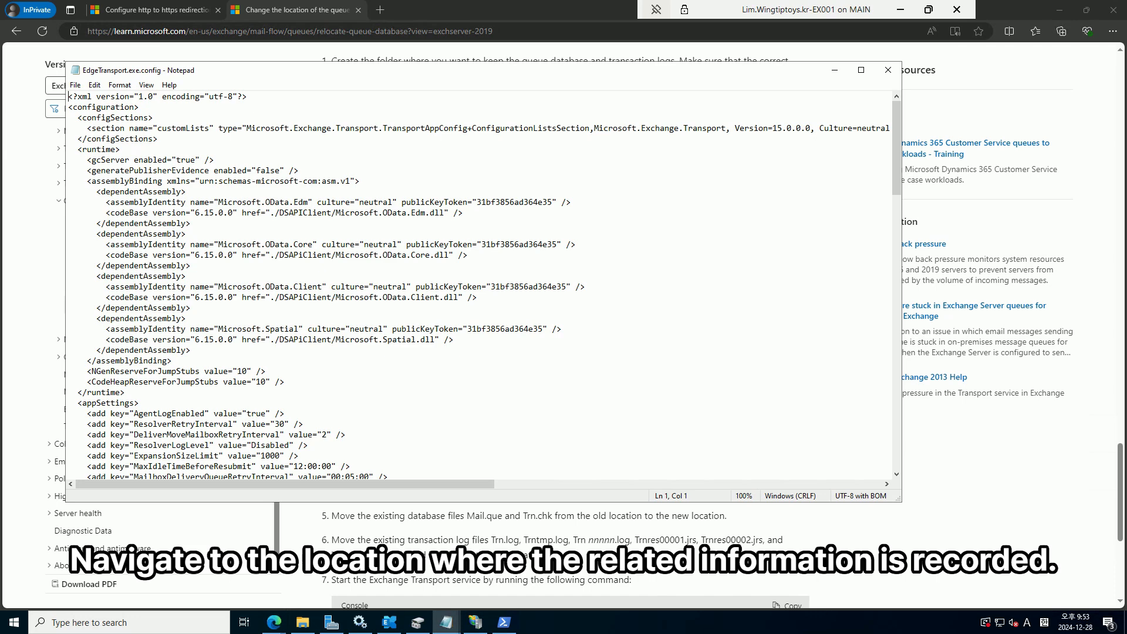
Find QueueDatabasePath in the config and change its value to D:\Queue
click(248, 139)
key(ctrl+f)
text(add key="QueueDatabasePath")
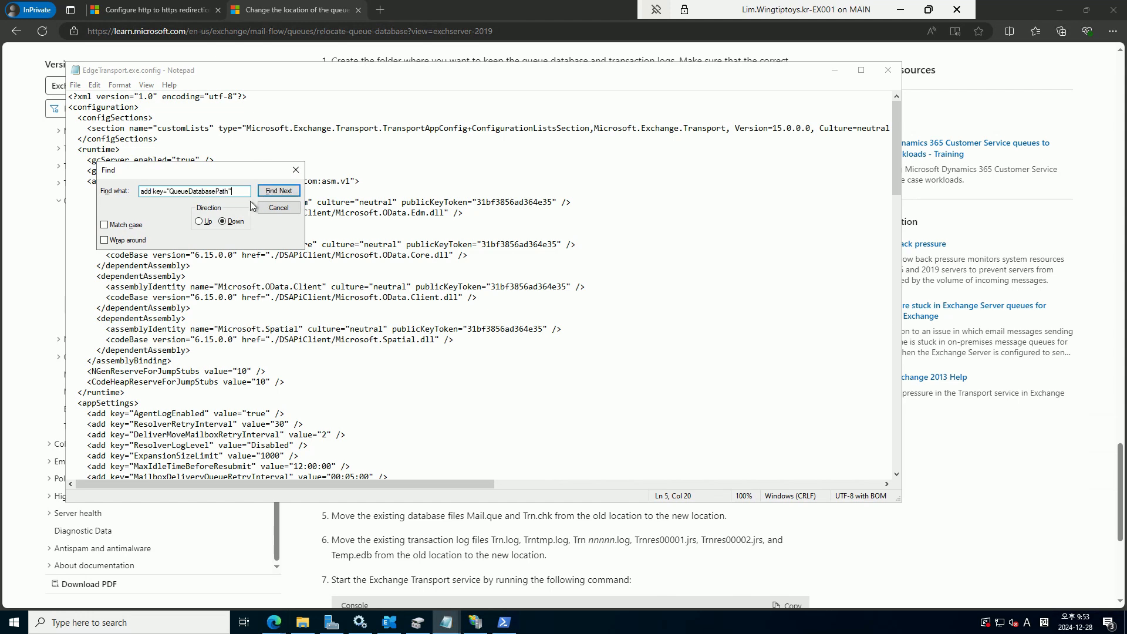
click(288, 191)
click(279, 208)
scroll(467, 360, down, 2)
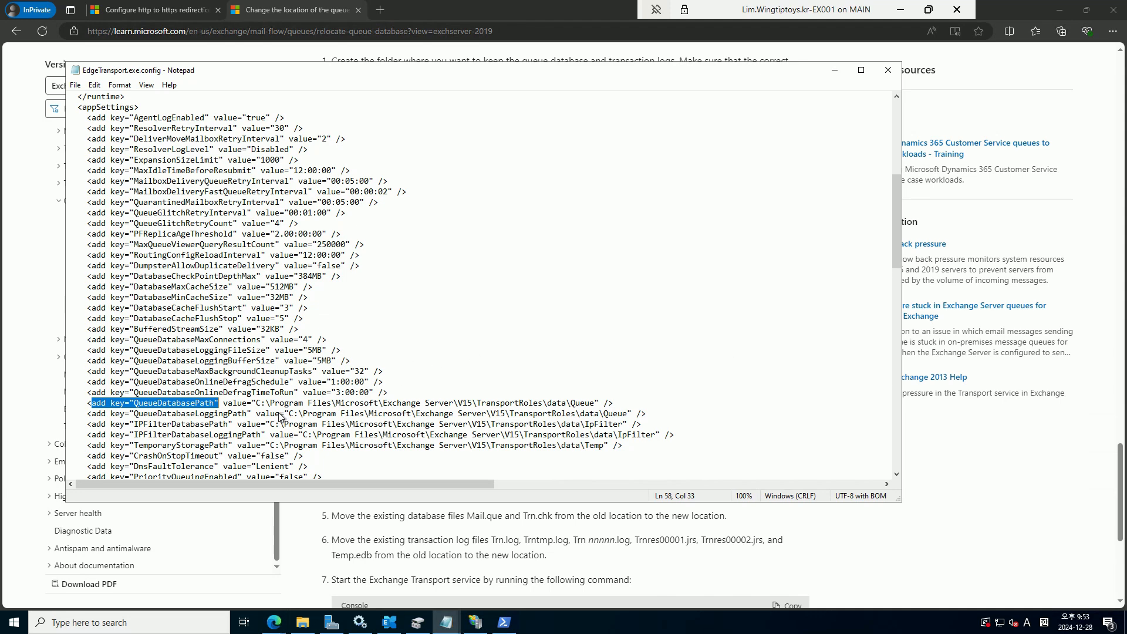
click(272, 408)
drag(262, 404, 596, 404)
key(Delete)
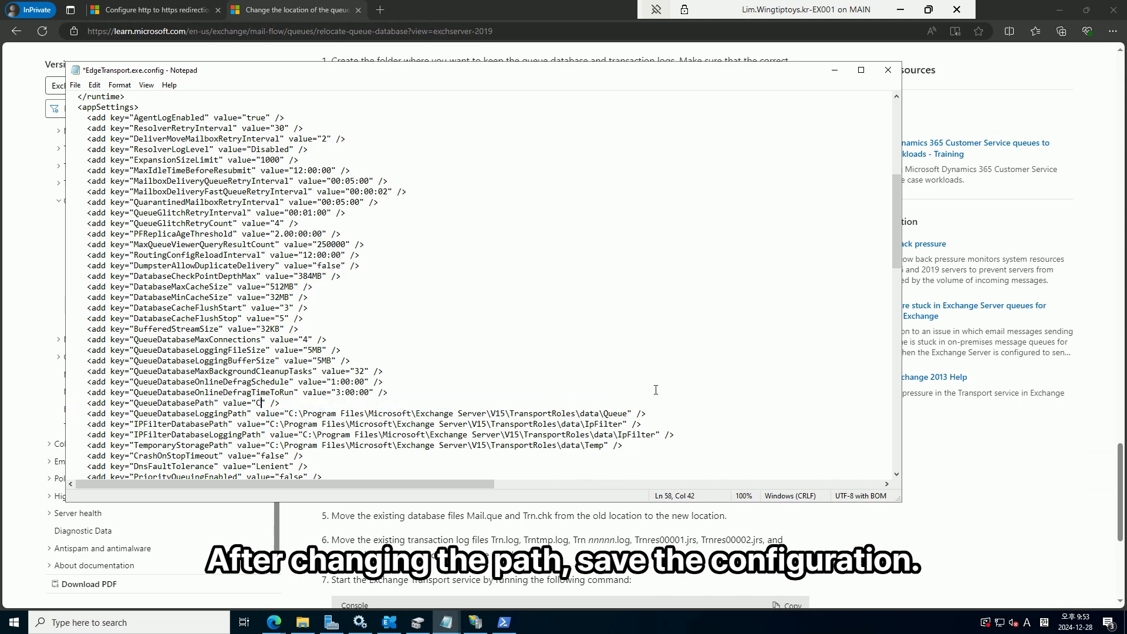
key(BackSpace)
text(D)
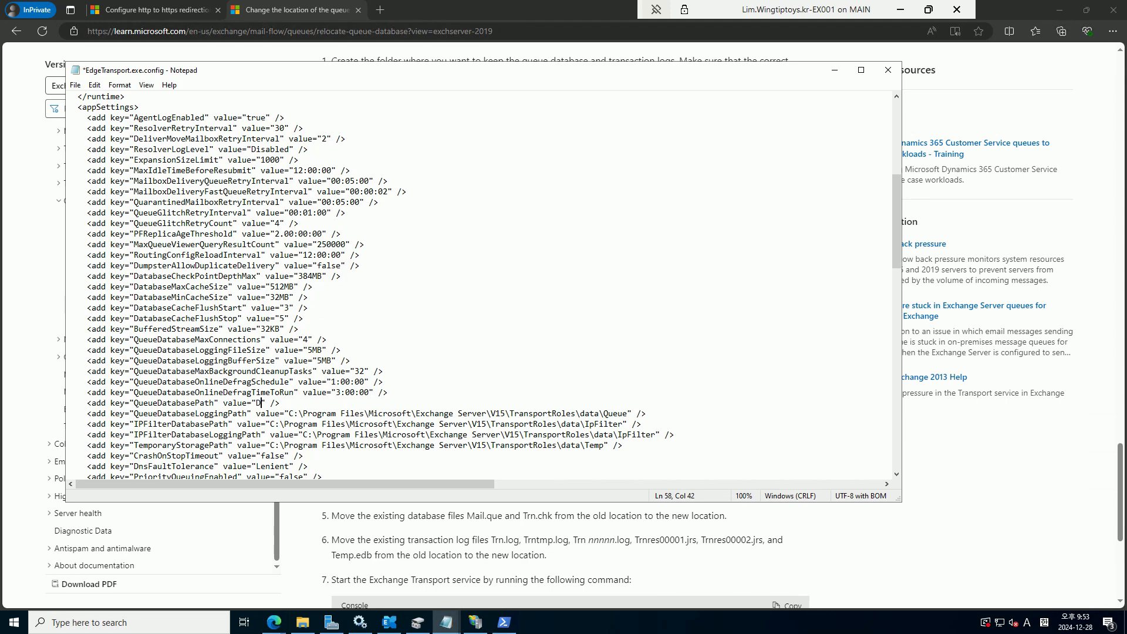
text(:\Queue)
Set QueueDatabaseLoggingPath to D:\Queue, then save and close the config file
mouse_move(287, 413)
mouse_down()
mouse_move(624, 421)
mouse_move(633, 412)
mouse_move(290, 411)
mouse_up()
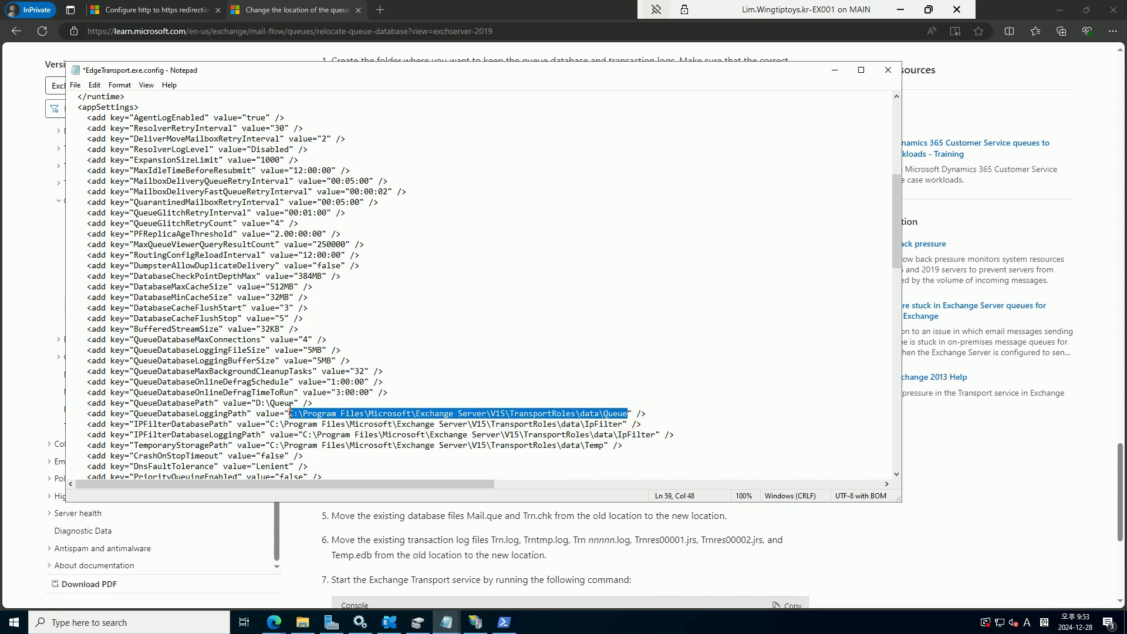
text(D:\Queu)
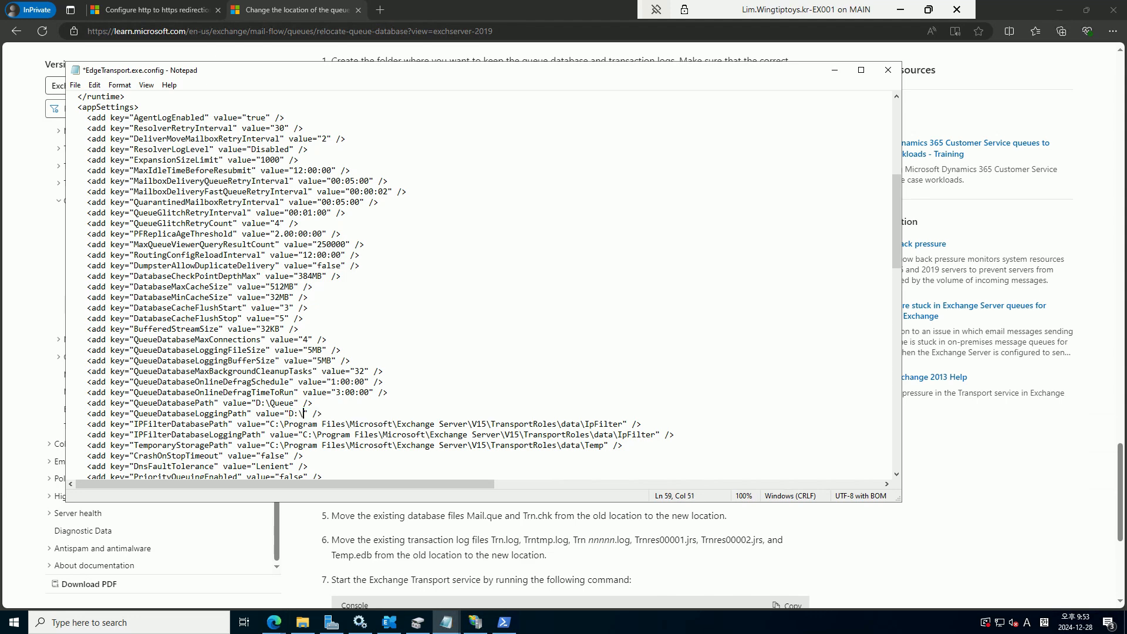
text(e)
click(75, 84)
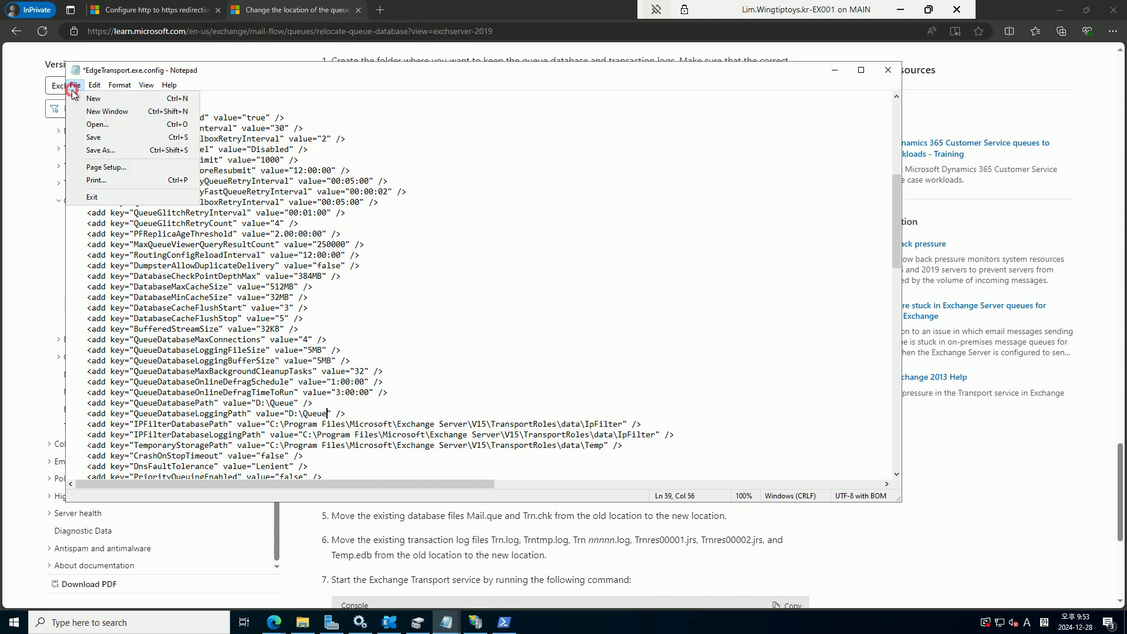
click(101, 140)
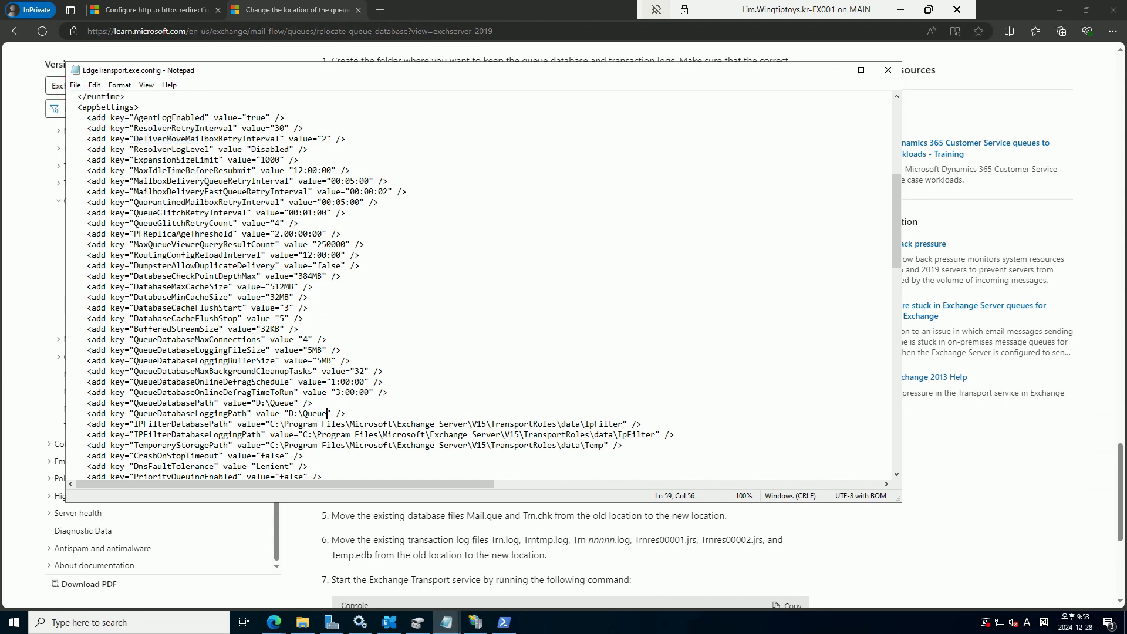
click(886, 72)
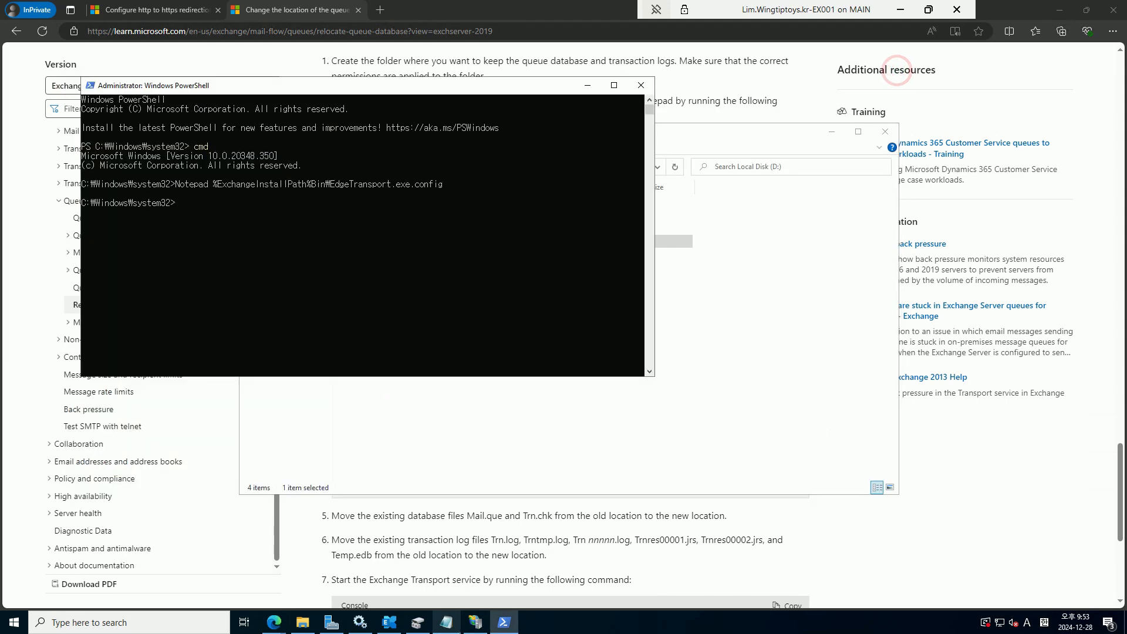
Close the old Services console and relaunch it with services.msc
click(359, 627)
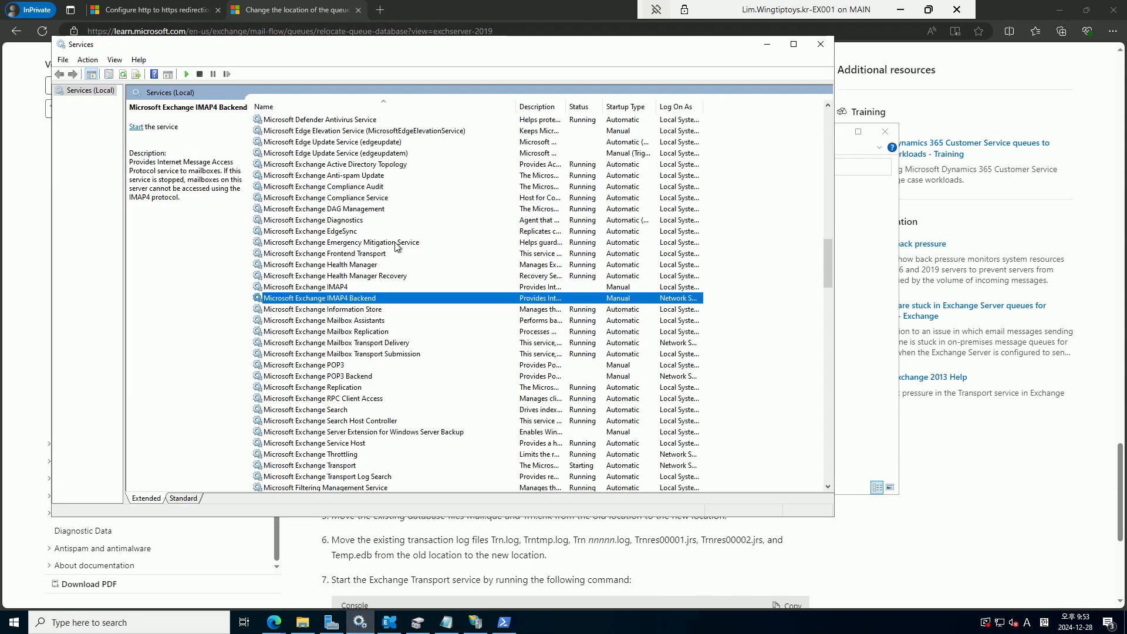
click(829, 44)
key(super+r)
text(se)
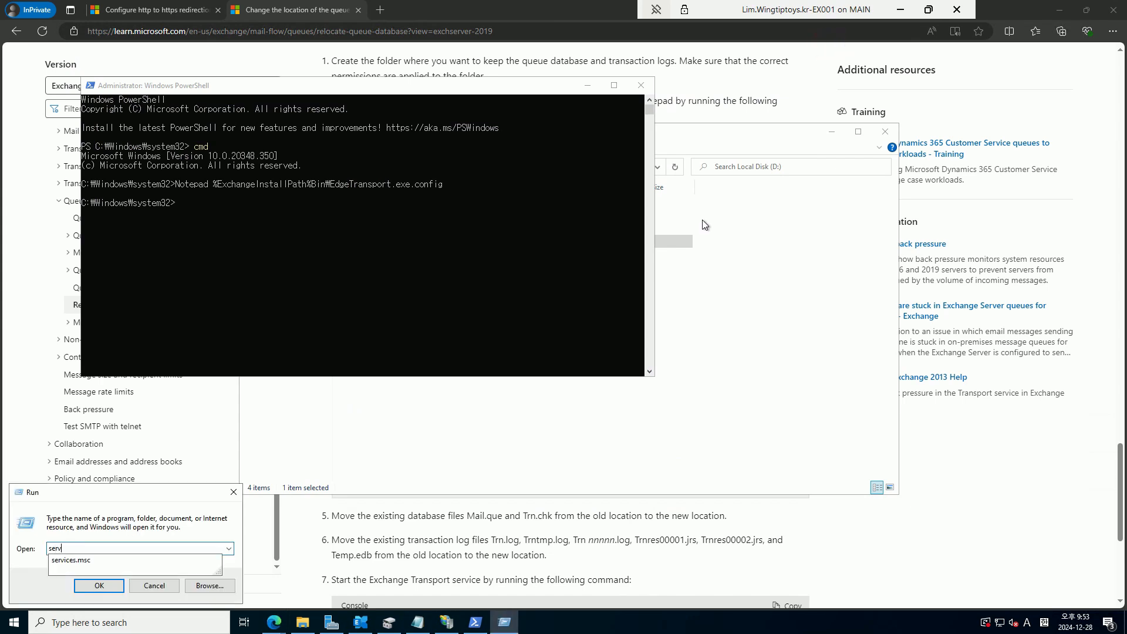
text(rvices.msc)
key(Return)
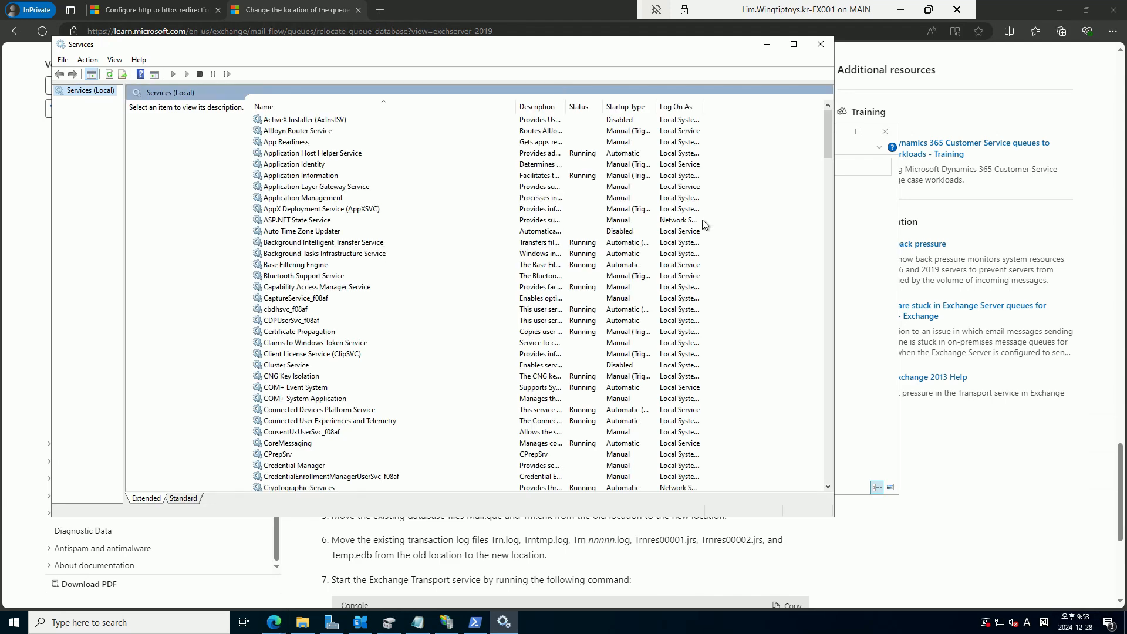
Restart the Microsoft Exchange Transport service, then close Services
click(583, 240)
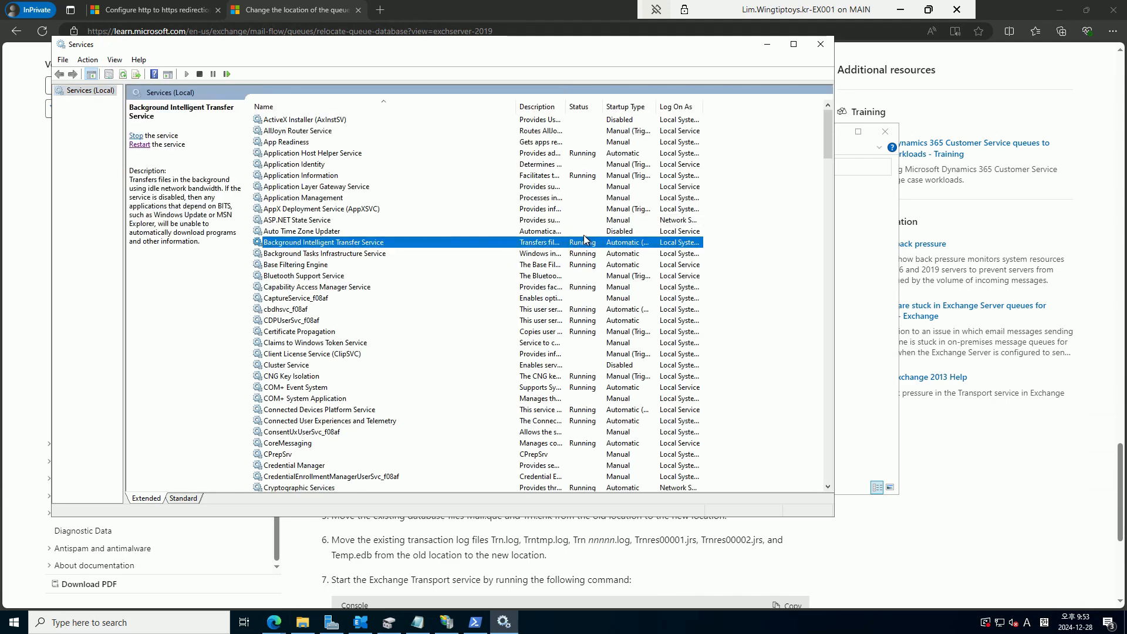
text(mi)
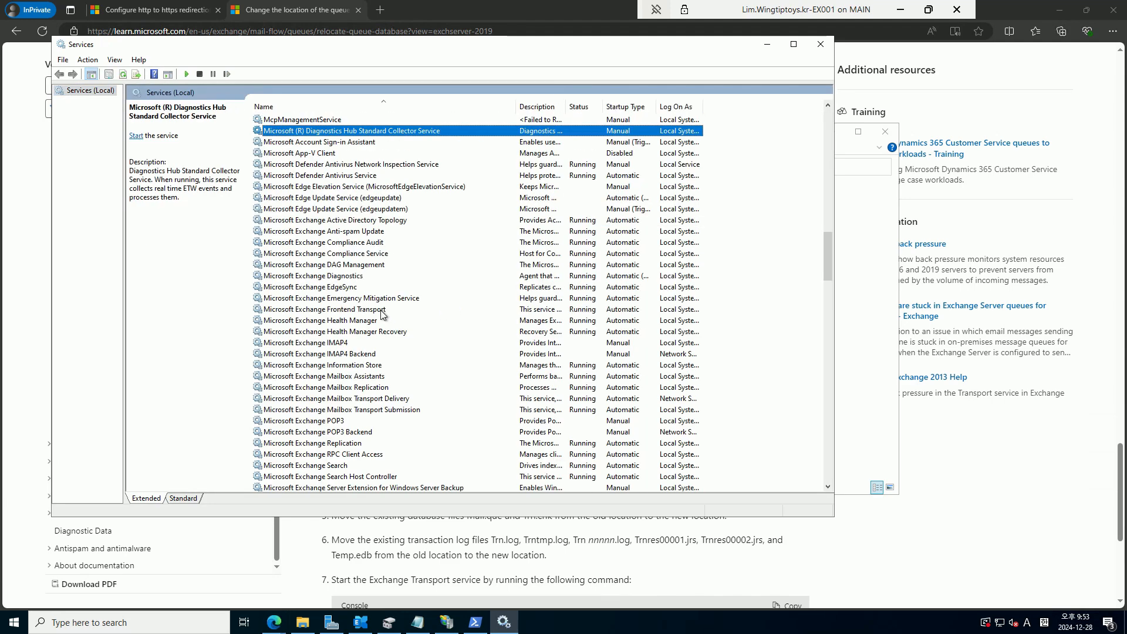
click(379, 399)
scroll(414, 397, down, 1)
scroll(413, 397, down, 2)
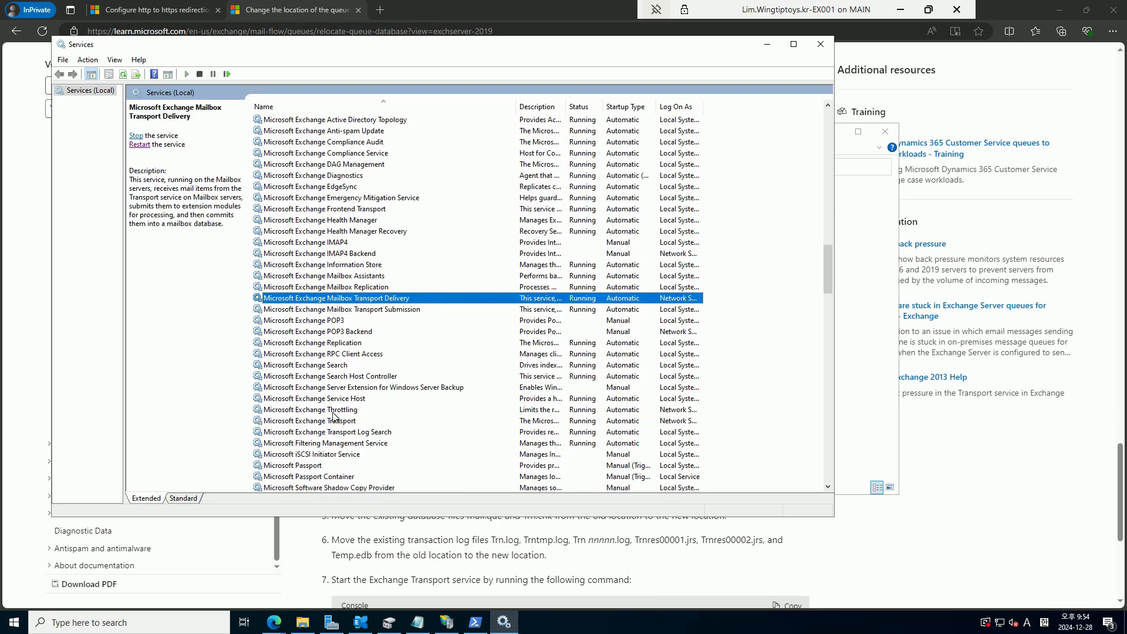
click(336, 421)
click(139, 145)
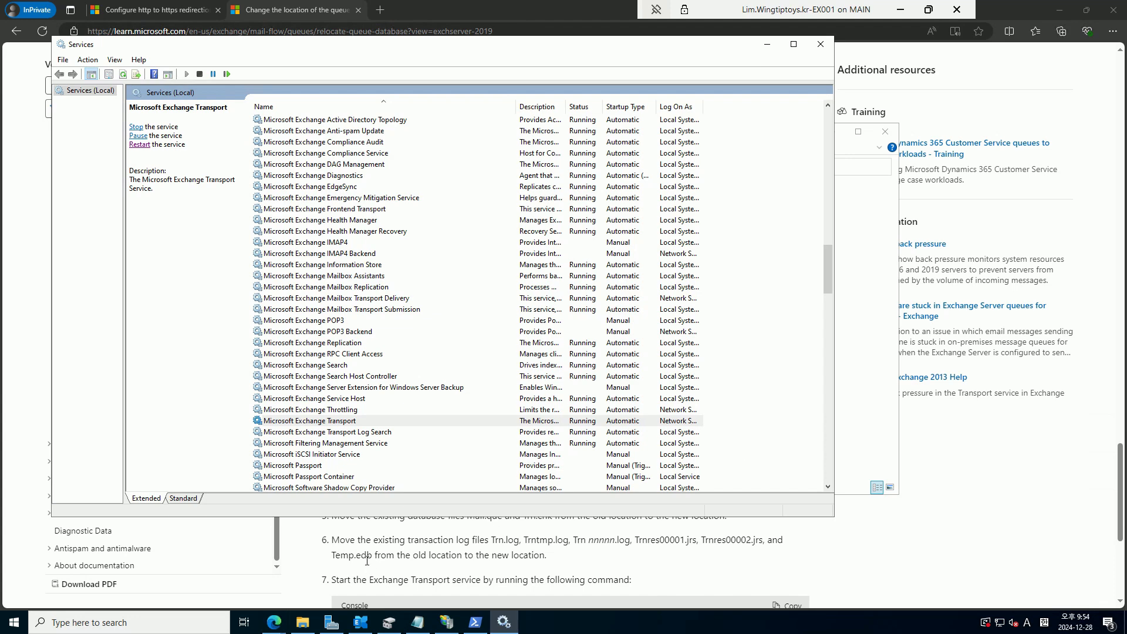
click(821, 44)
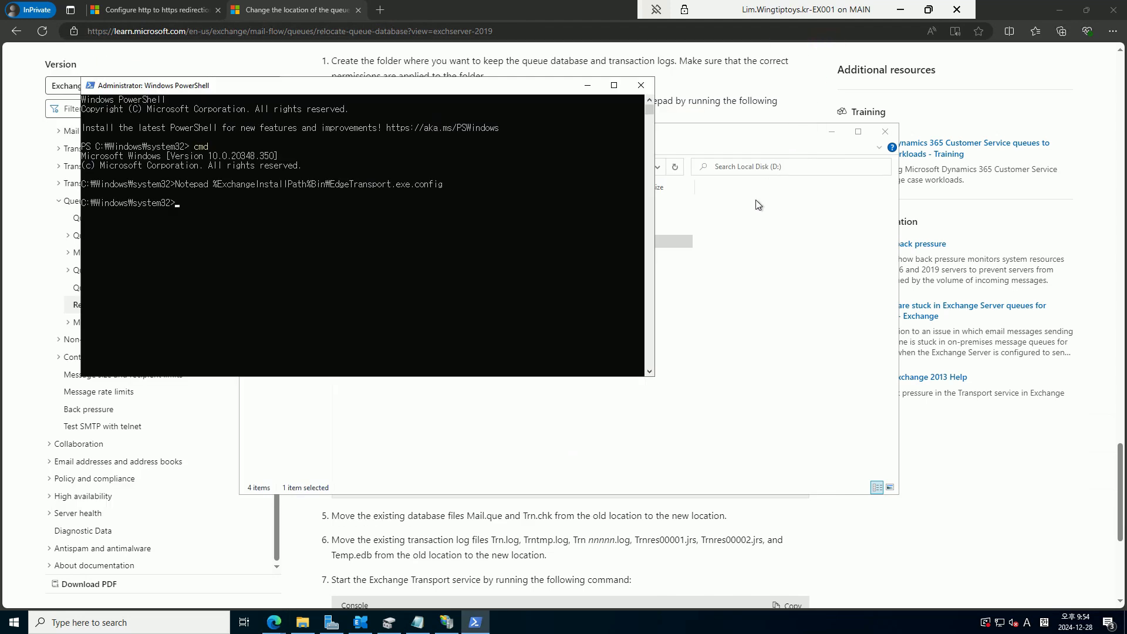
Open D:\Queue in a fresh File Explorer window to confirm mail.que and log files, then return to the admin center
click(786, 309)
click(886, 131)
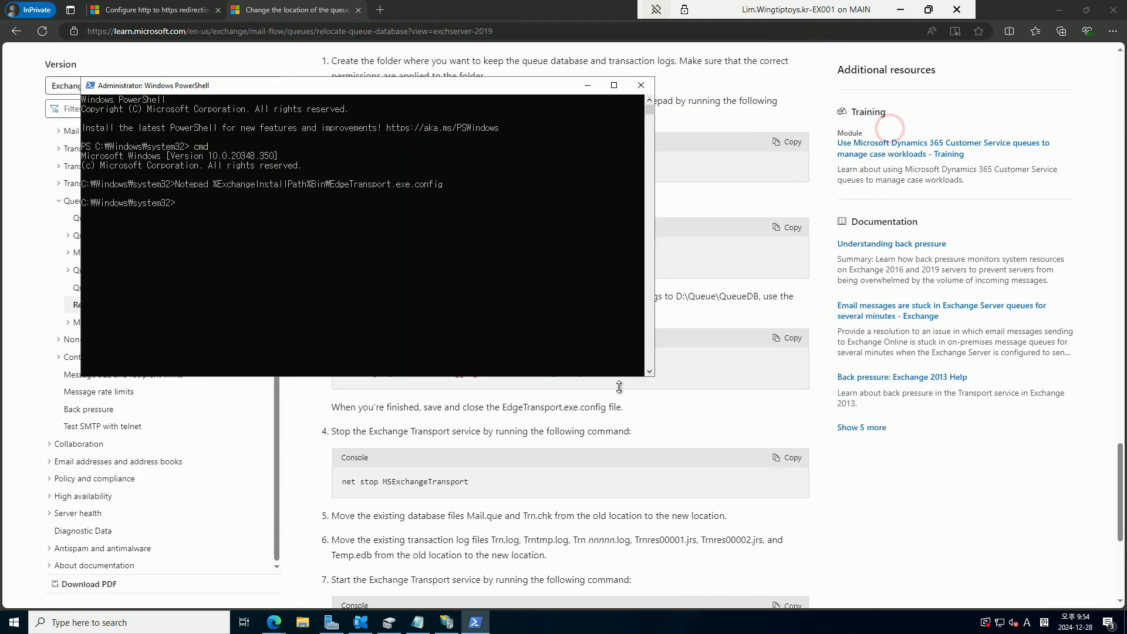
click(308, 620)
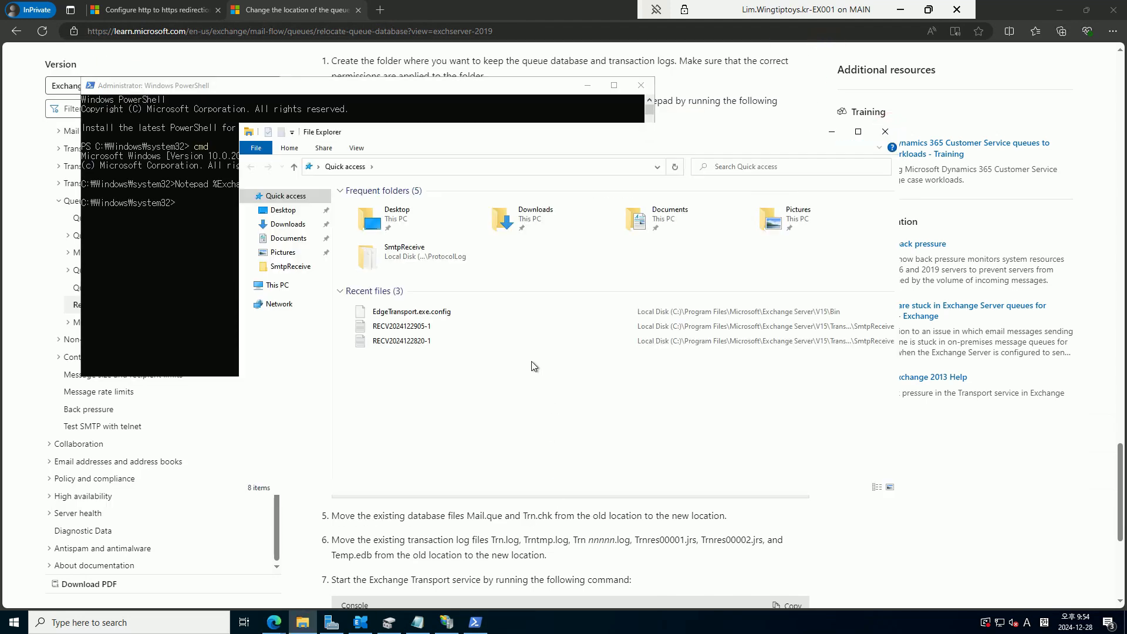
click(276, 285)
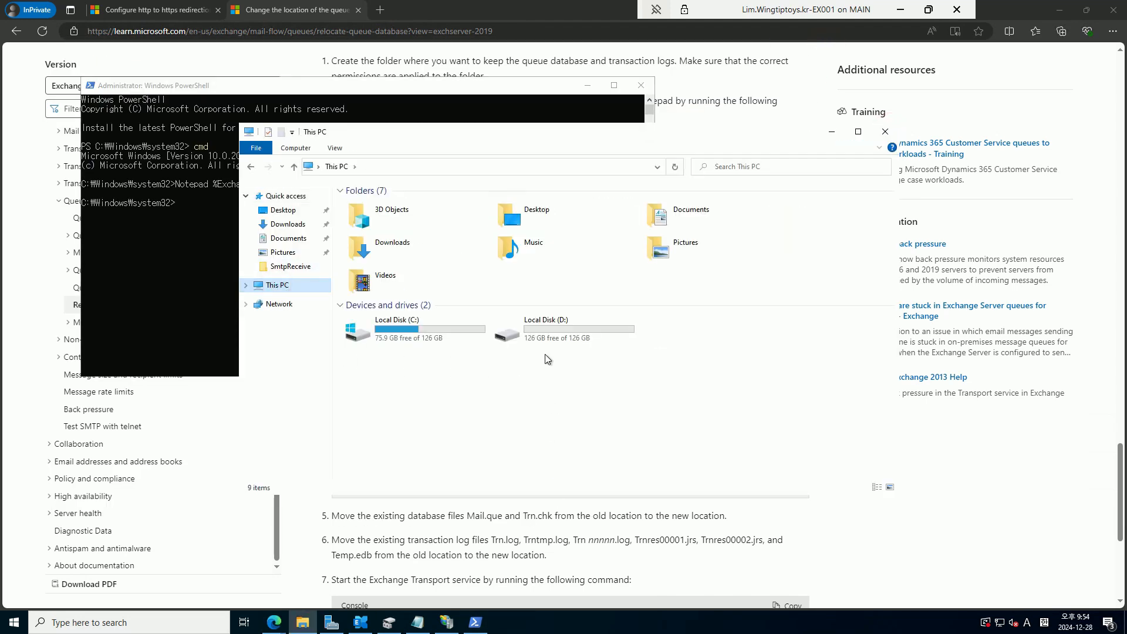
double_click(569, 332)
click(374, 242)
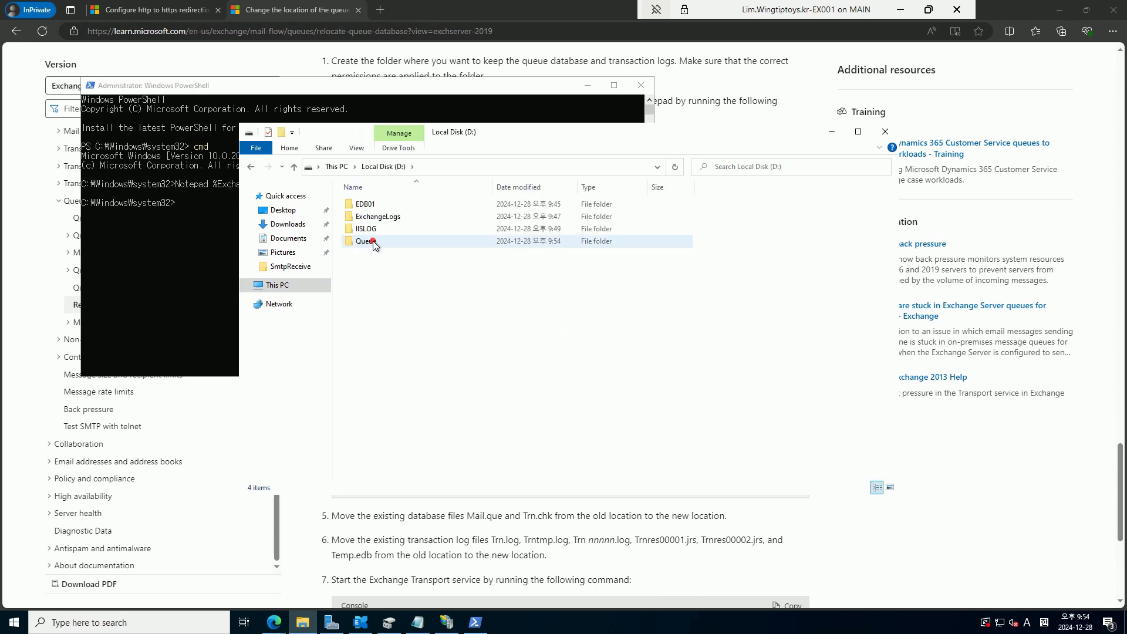
double_click(373, 242)
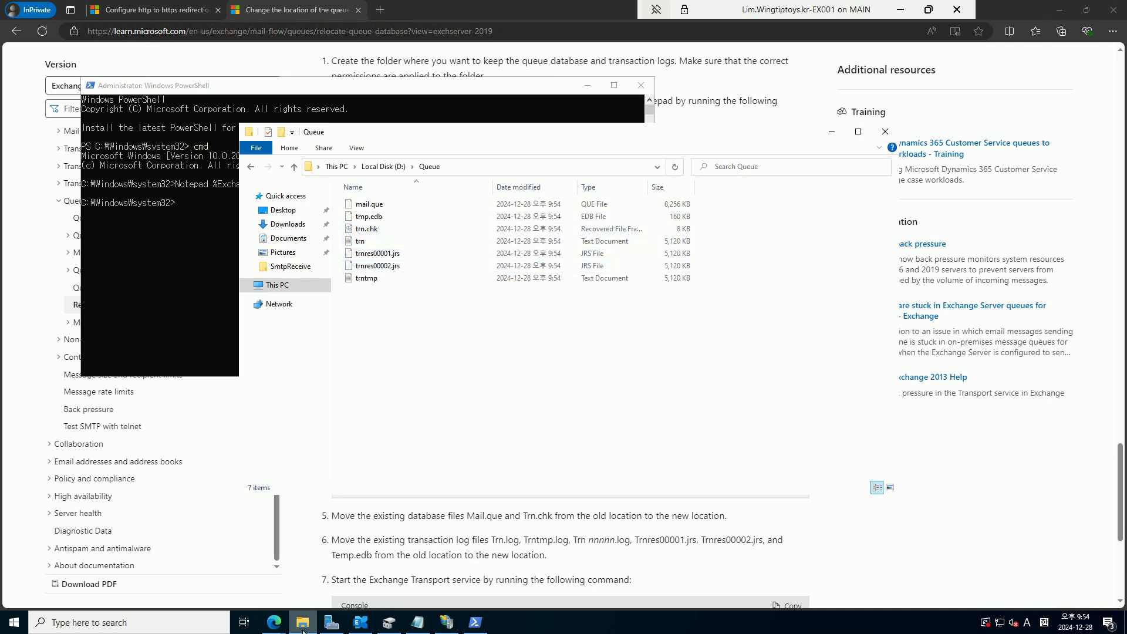
mouse_move(280, 627)
click(238, 579)
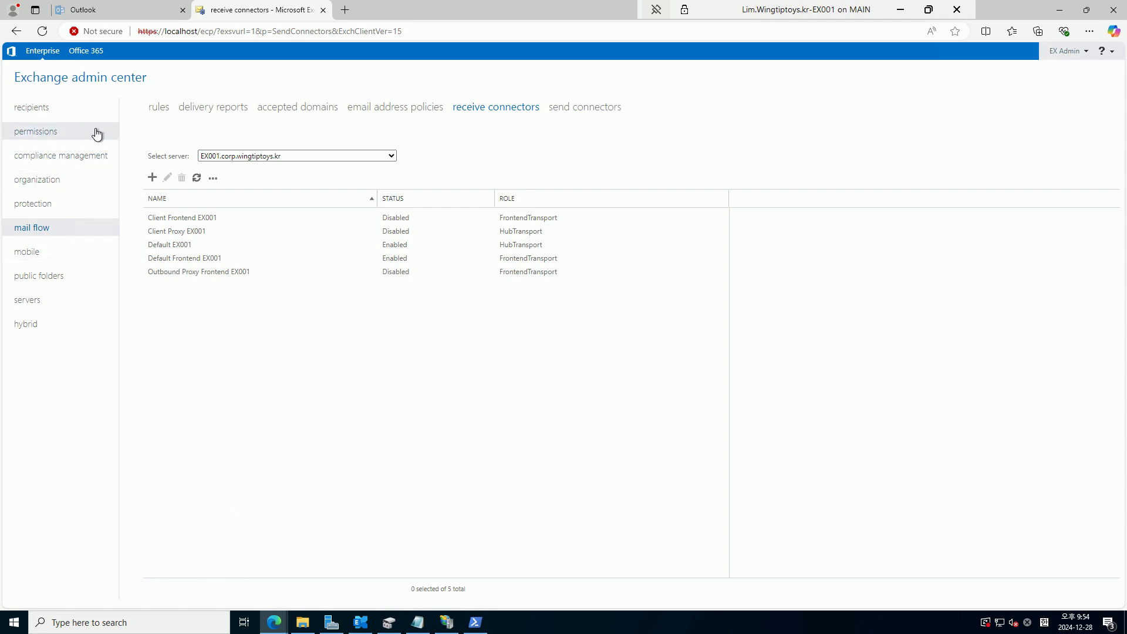
Try opening EDB01's properties from the databases list, backing out of the privacy error
click(54, 300)
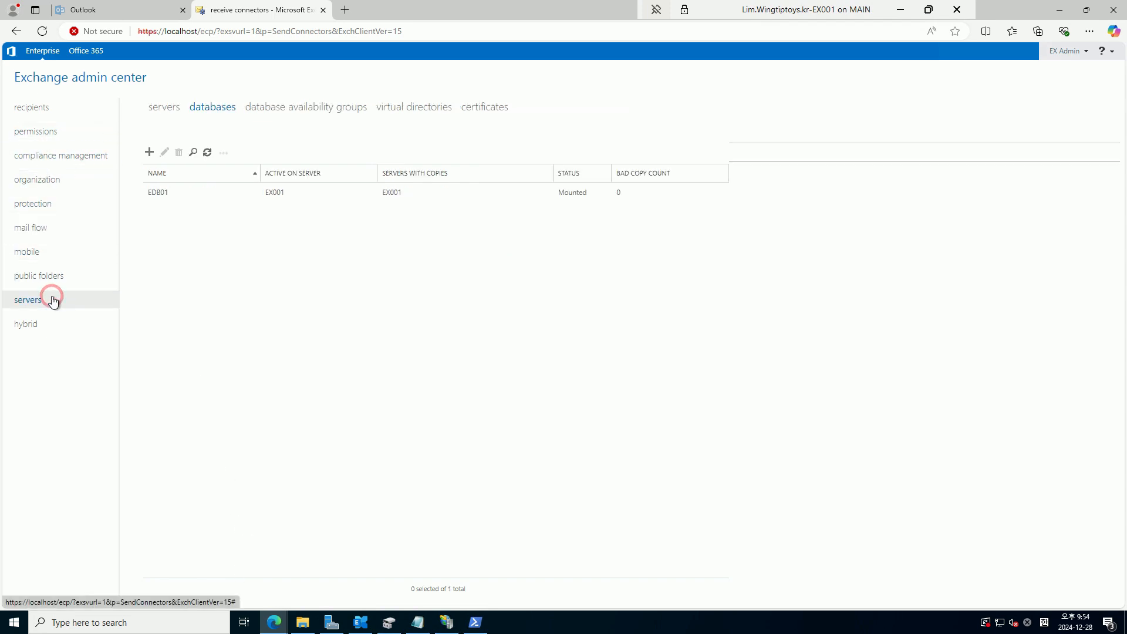
double_click(172, 194)
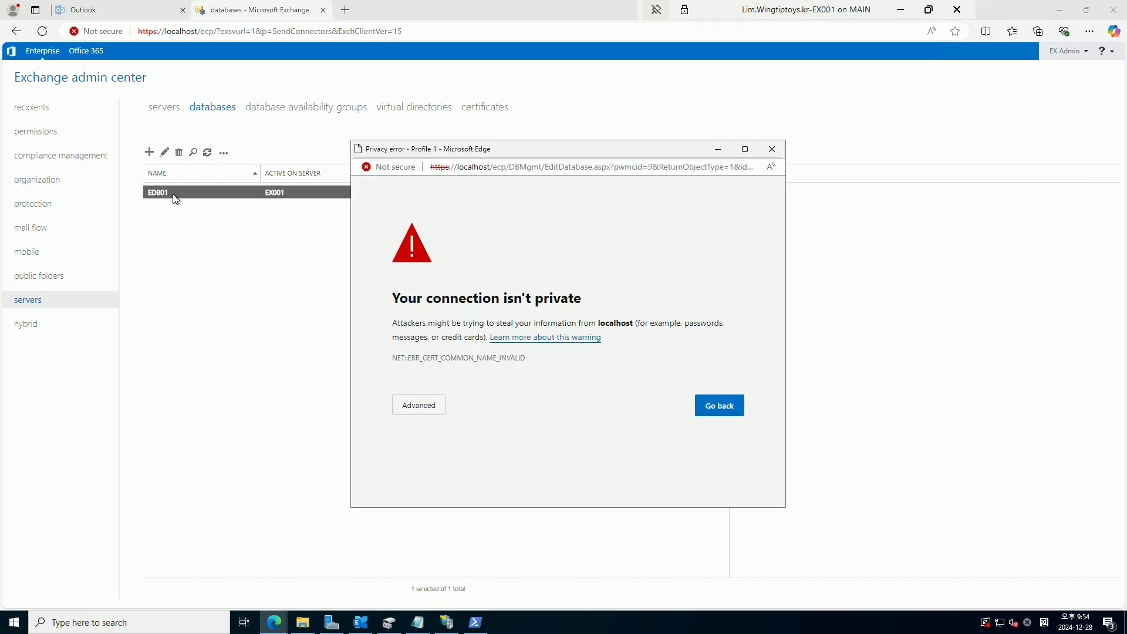
click(721, 409)
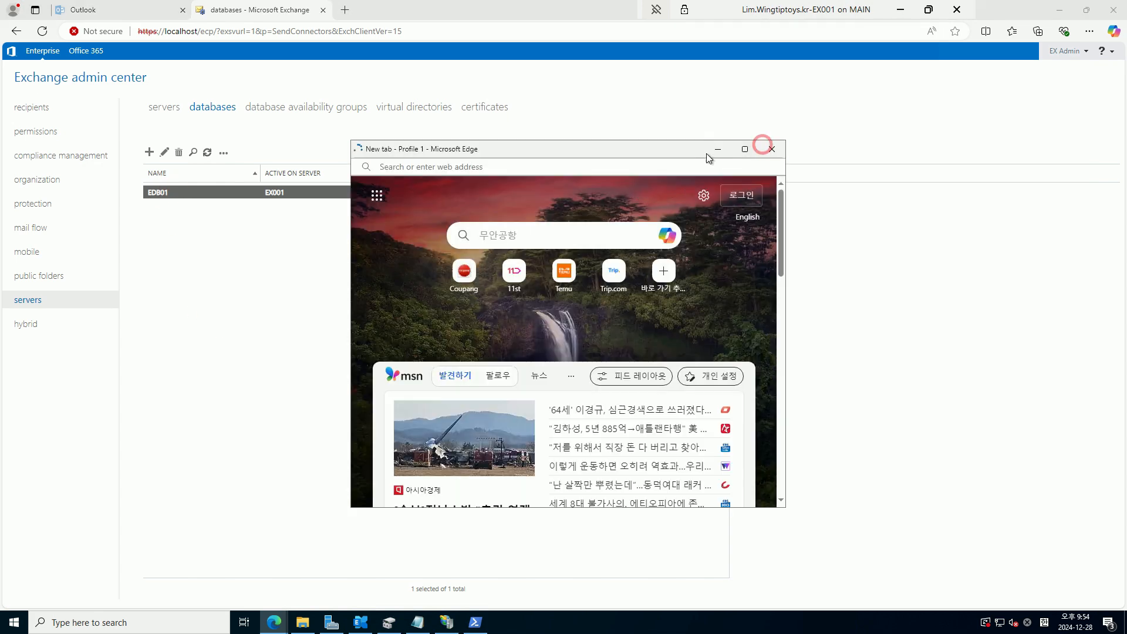
click(772, 149)
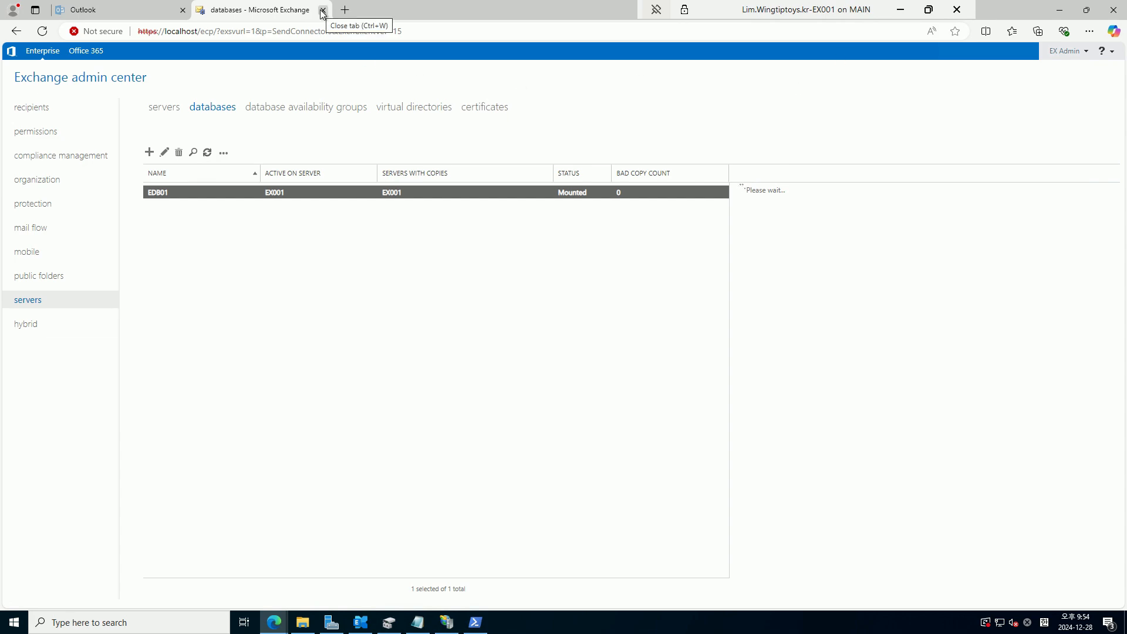
Close the localhost admin center window and start a new Microsoft Edge window
click(1114, 9)
click(275, 623)
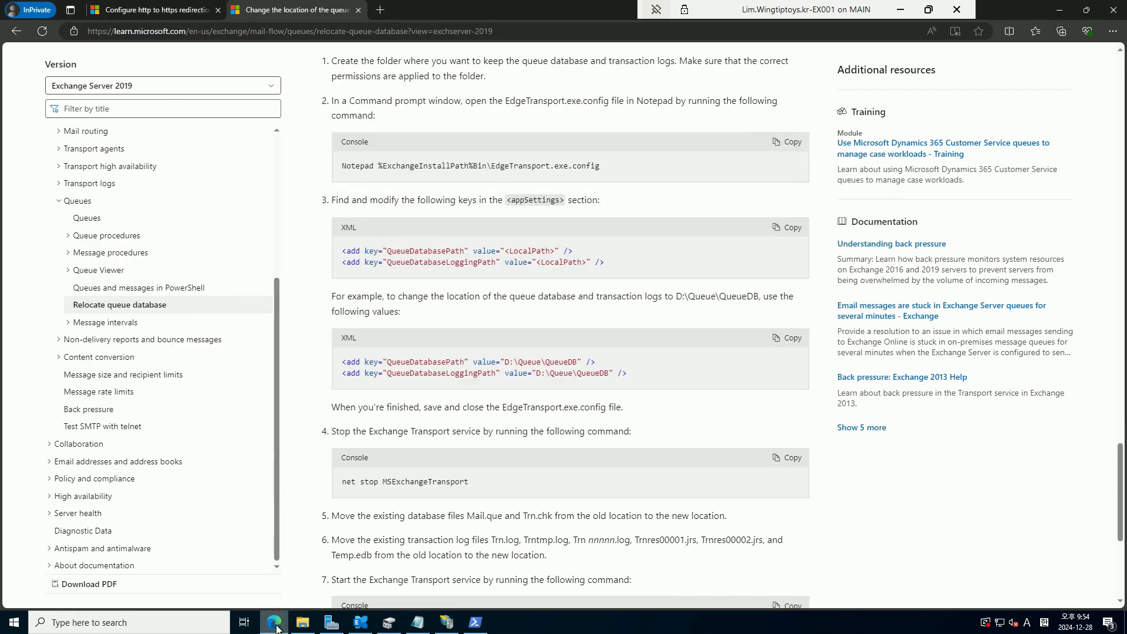
right_click(277, 627)
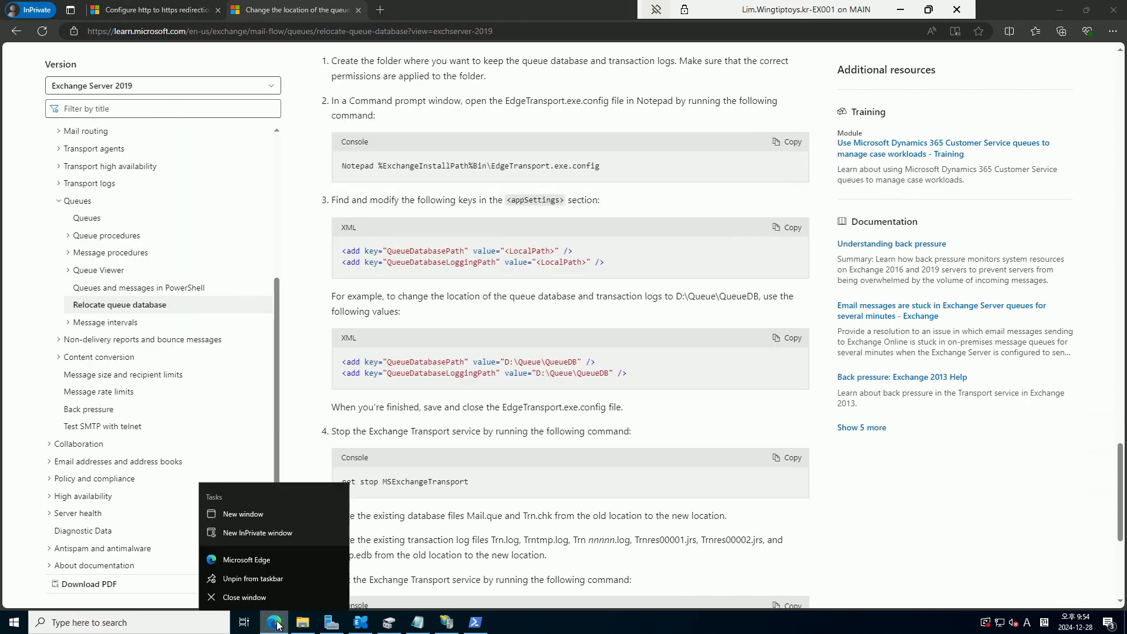
click(258, 561)
Sign in at mail.wingtiptoys.kr/ecp with the admin account username and password
text(mail.wingtiptoys.kr/ecp)
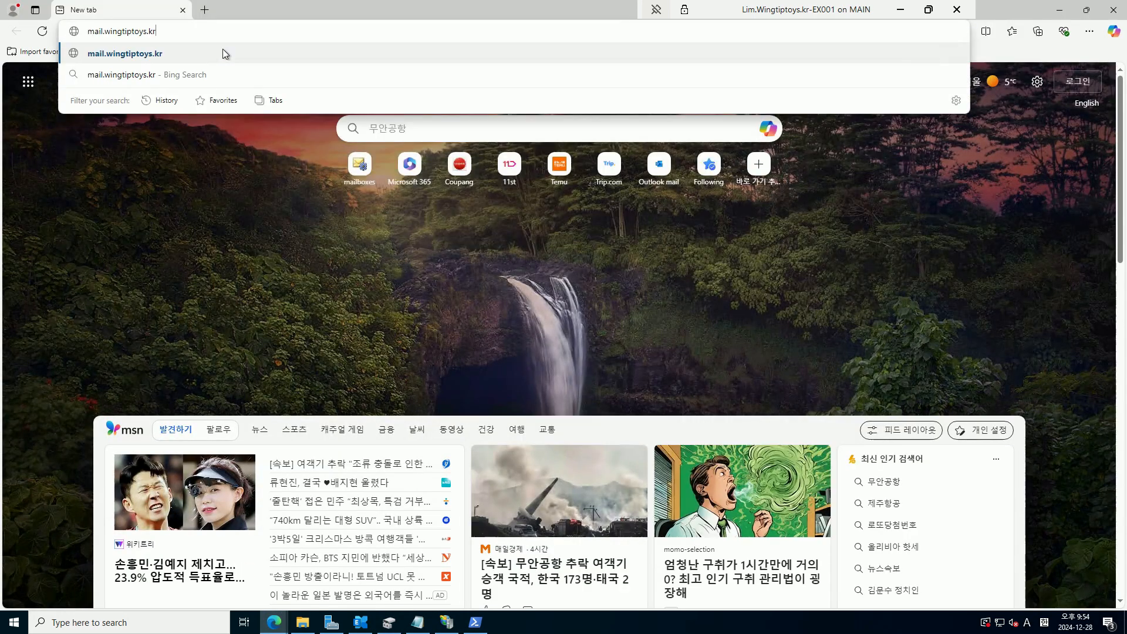
key(Return)
text(corp\ex-admin)
key(Tab)
text(••••••••••)
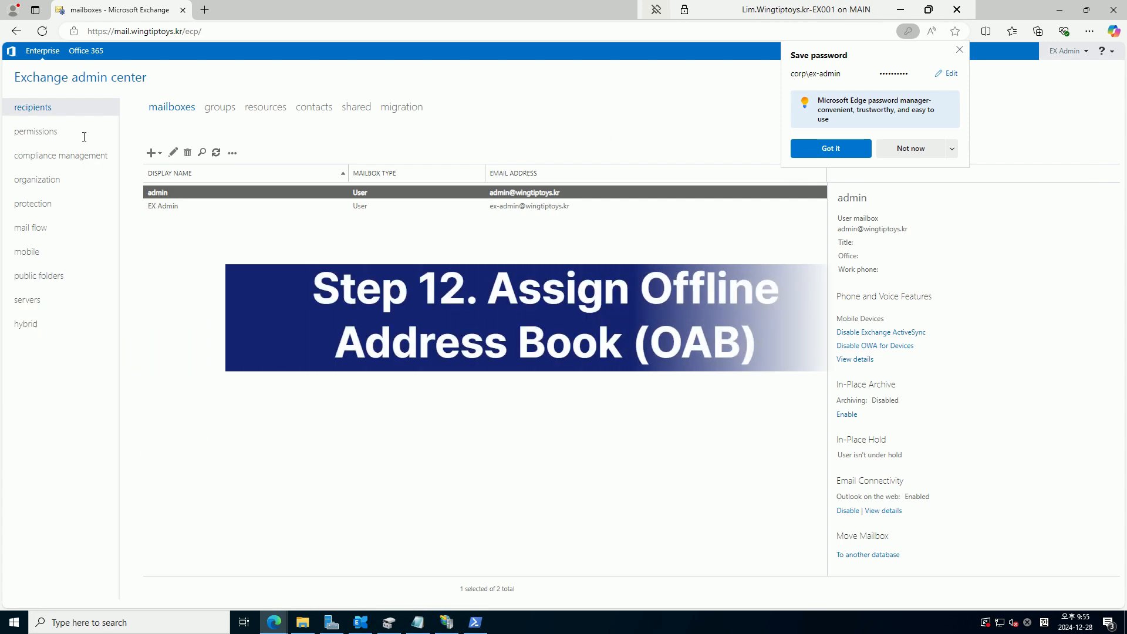
Move through permissions and recipients to the servers section's databases list
click(63, 132)
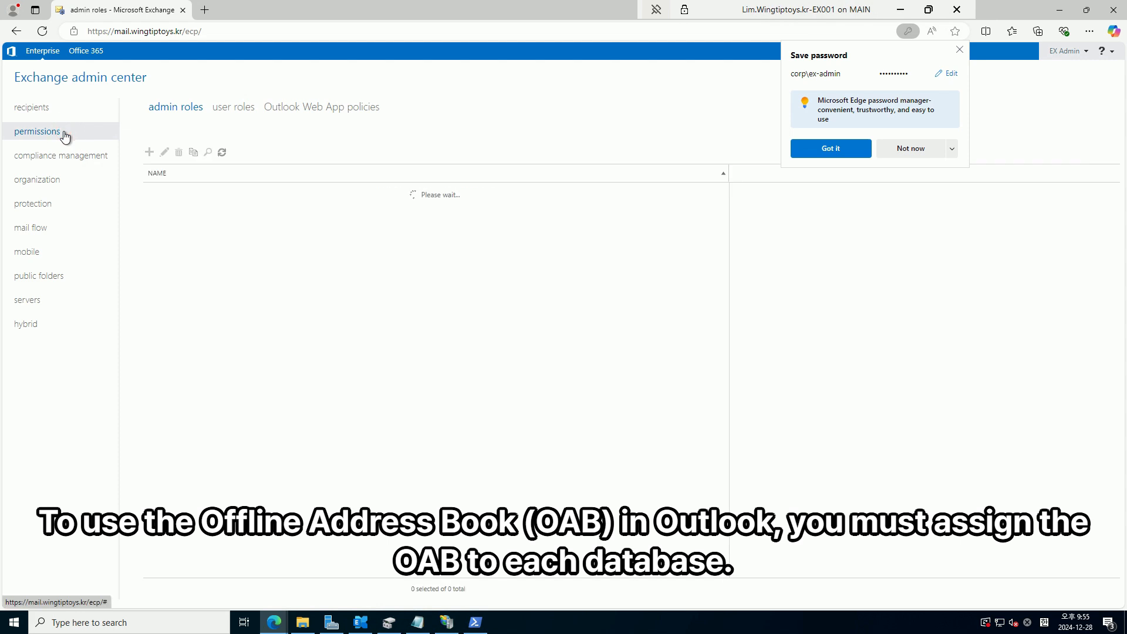
click(61, 109)
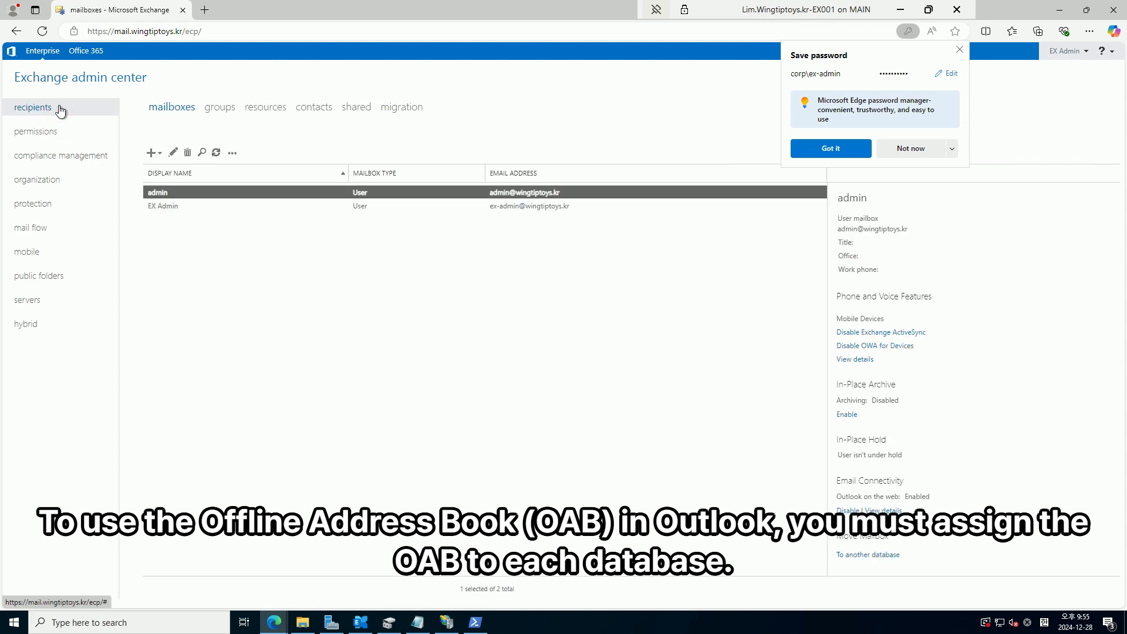
click(40, 301)
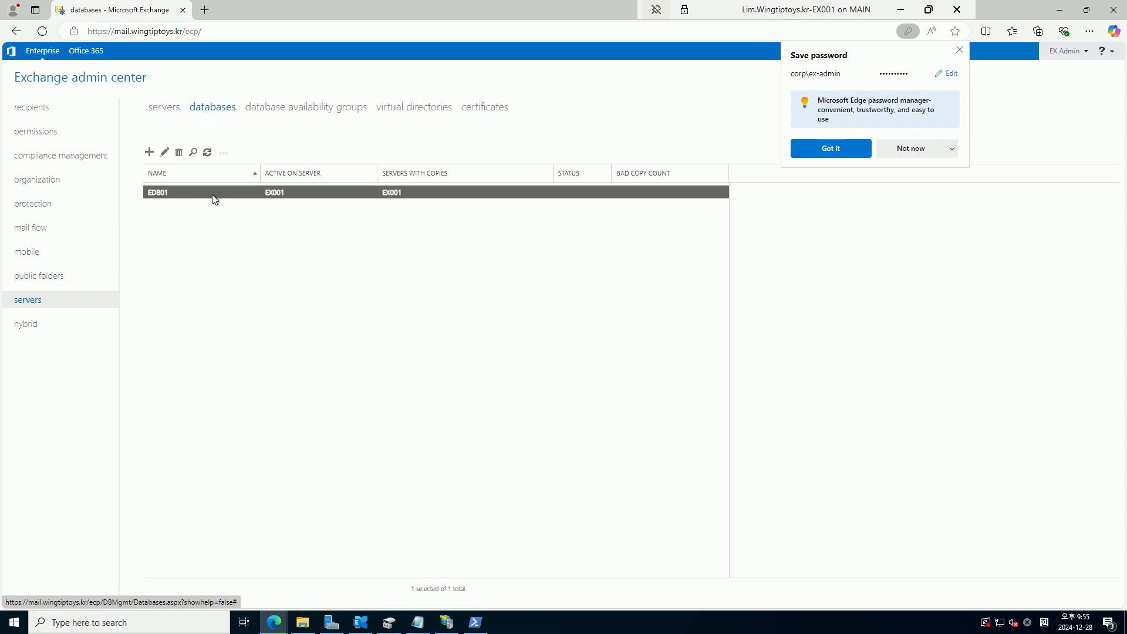
Choose Default Offline Address Book in EDB01's client settings and save the change
double_click(212, 195)
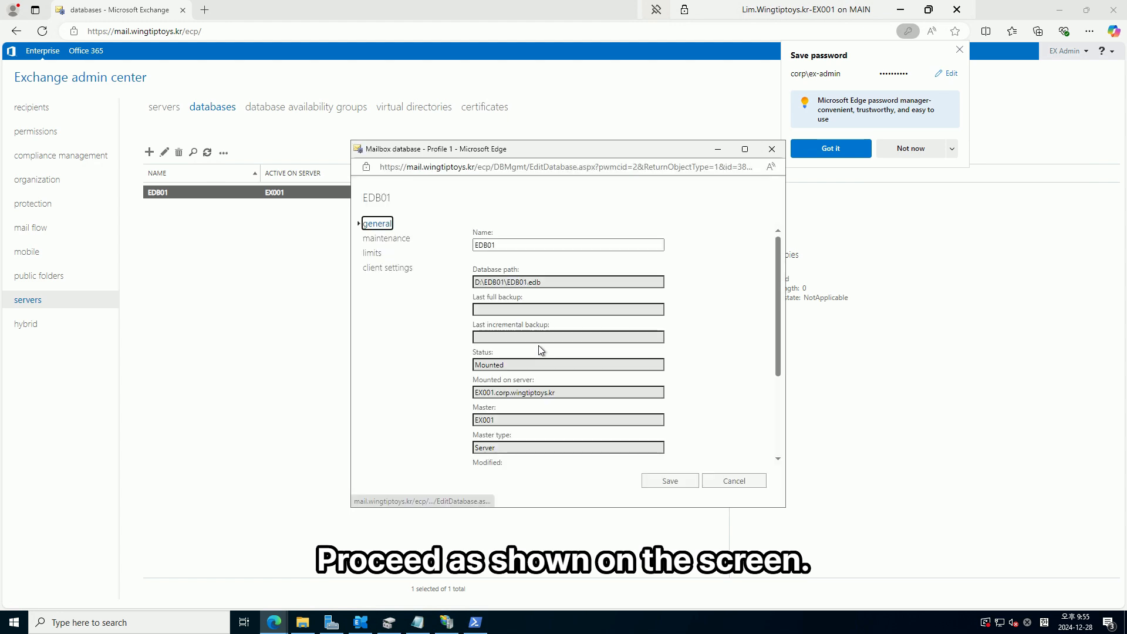
click(371, 268)
click(629, 246)
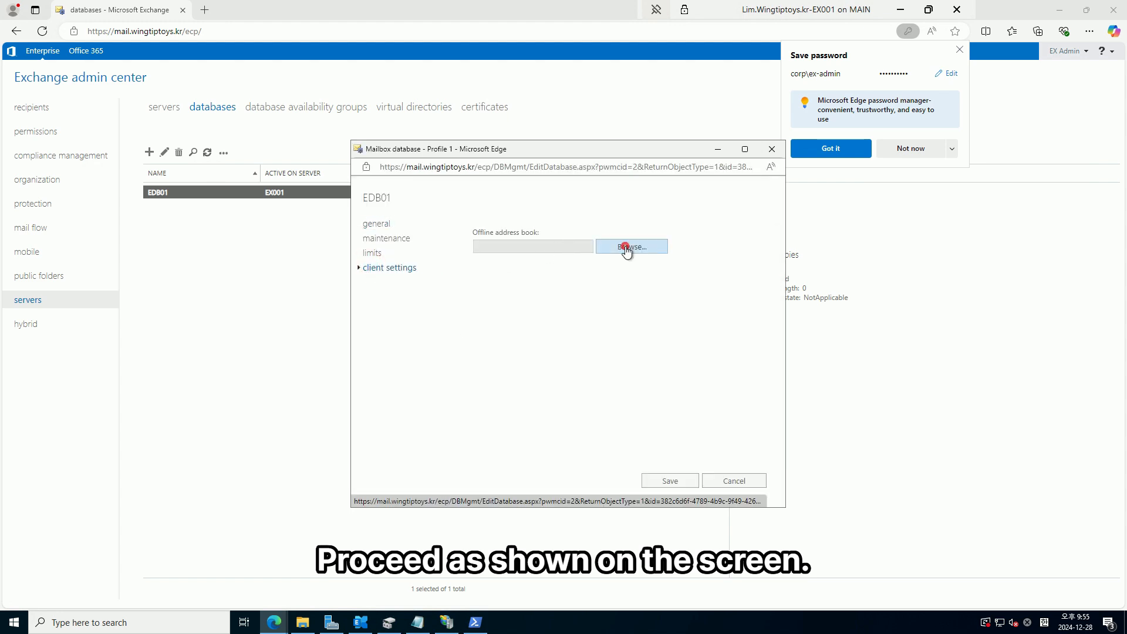
double_click(535, 265)
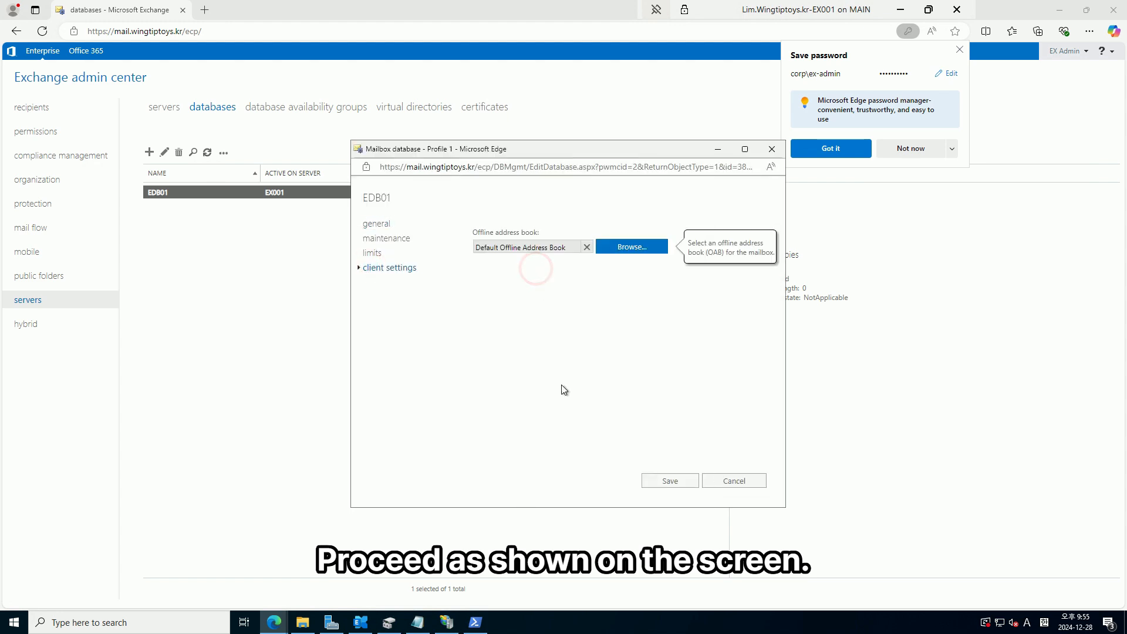
click(668, 480)
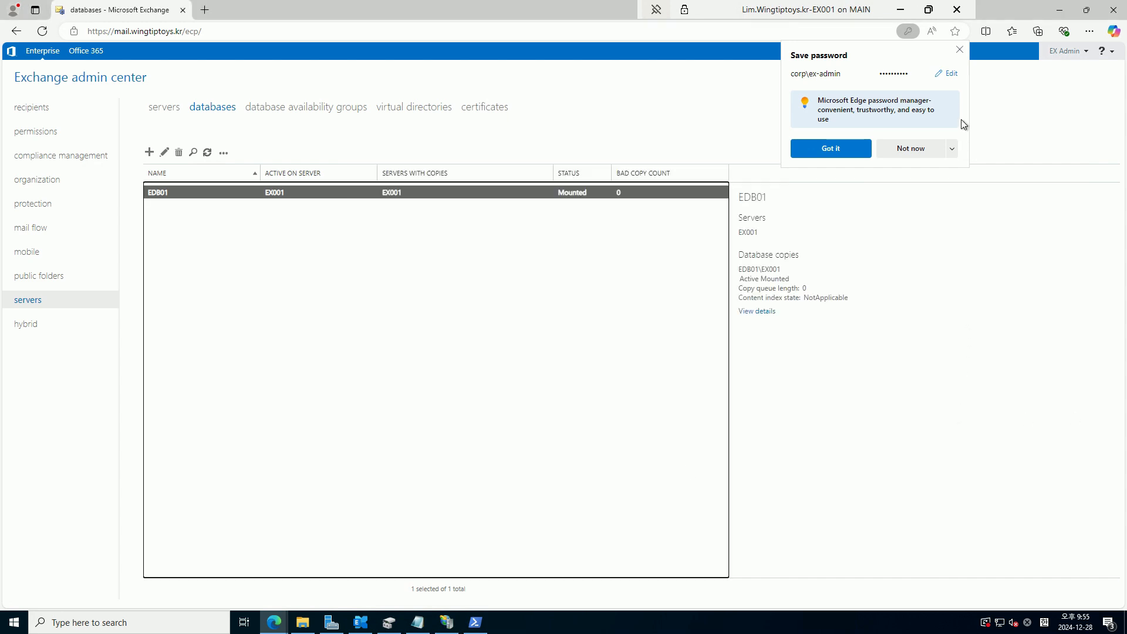
click(959, 50)
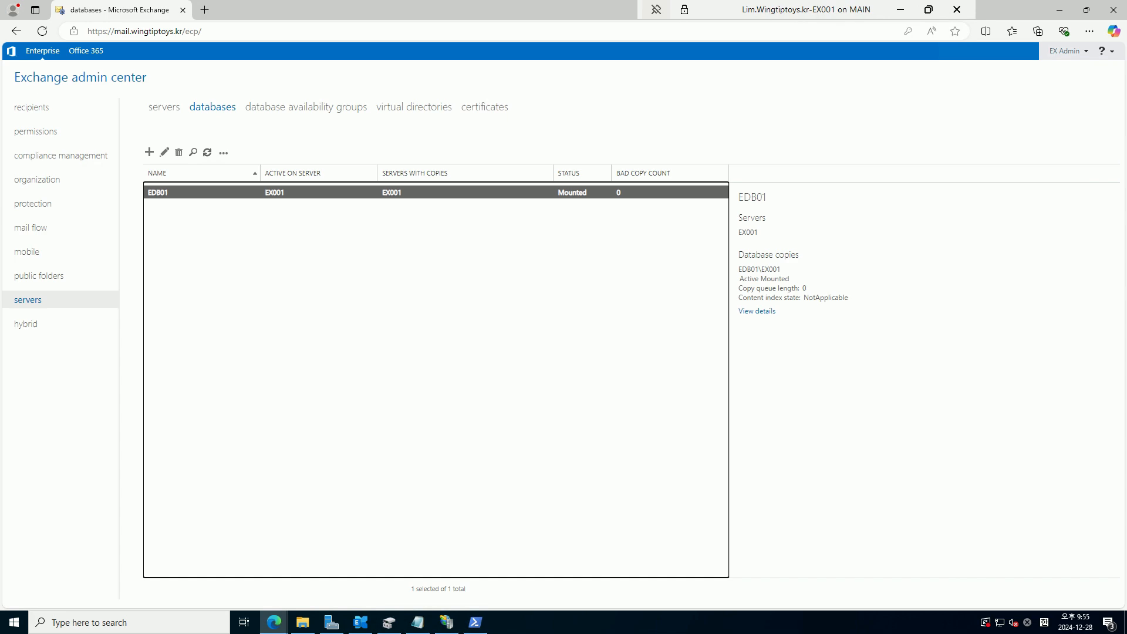
Exit the remote session's full screen and bring the client VM window to the front
click(904, 12)
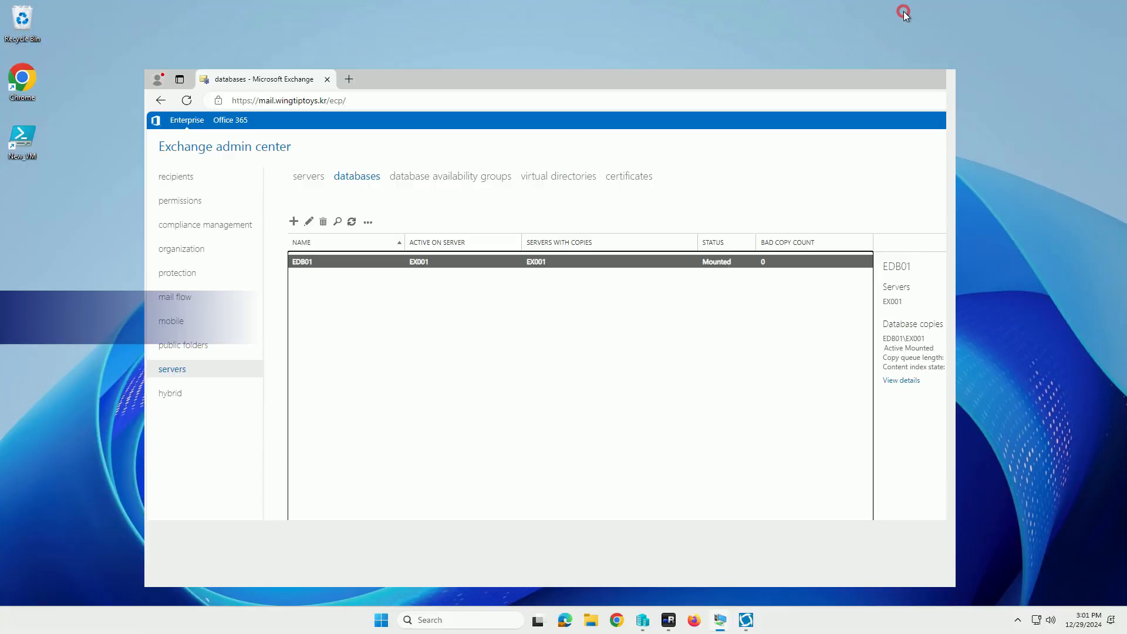
mouse_move(721, 623)
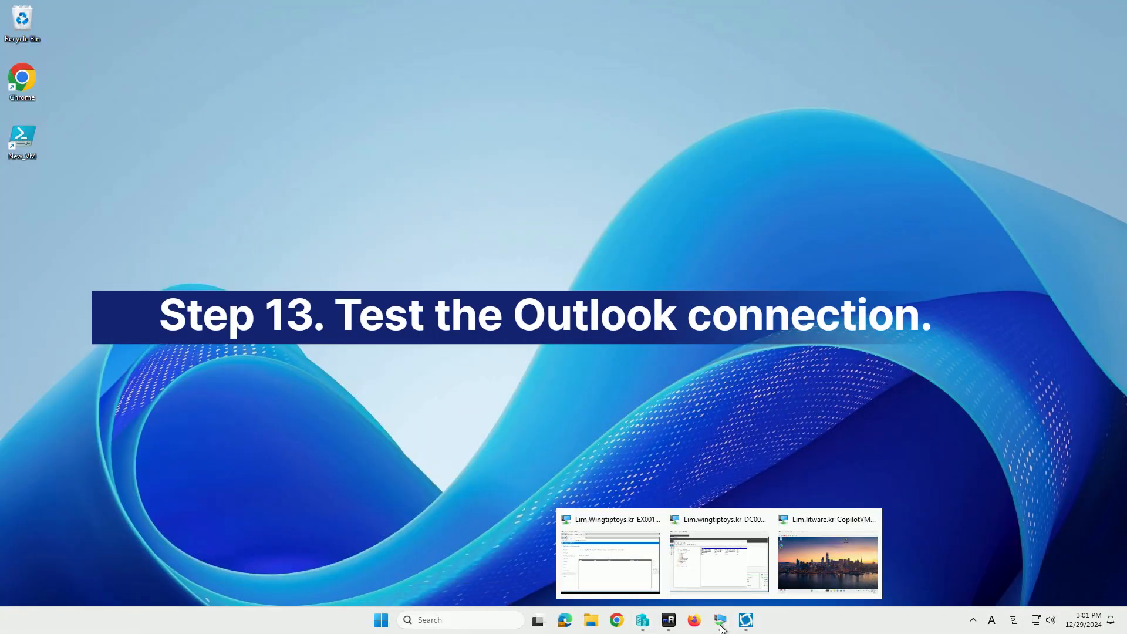
click(836, 588)
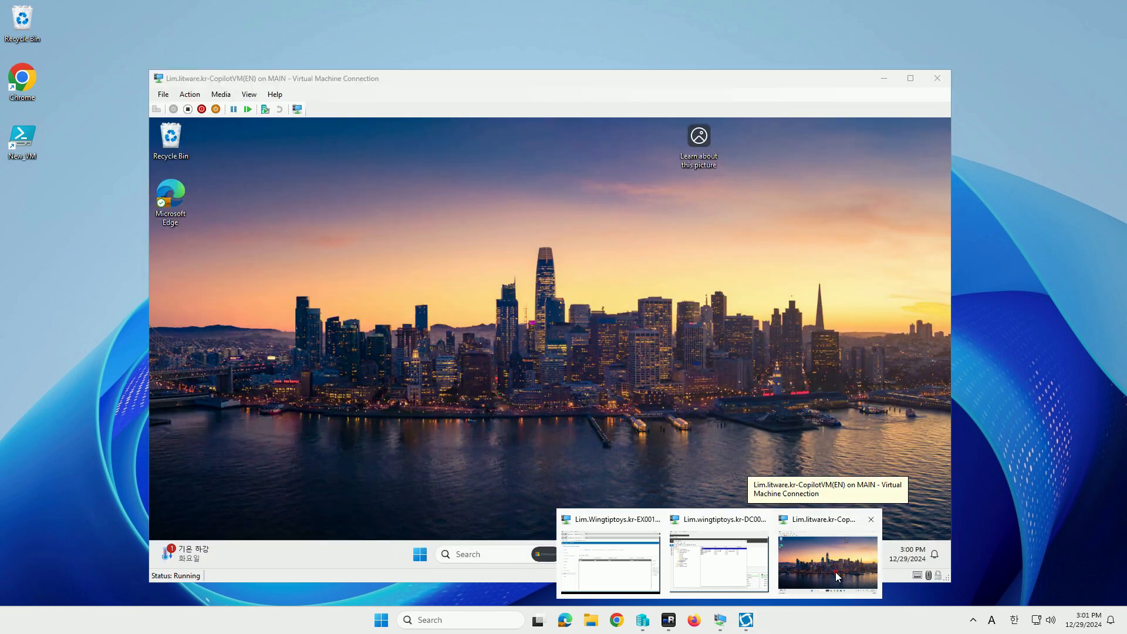
click(836, 573)
Launch Outlook with a new profile named temp and choose manual account setup
key(super+r)
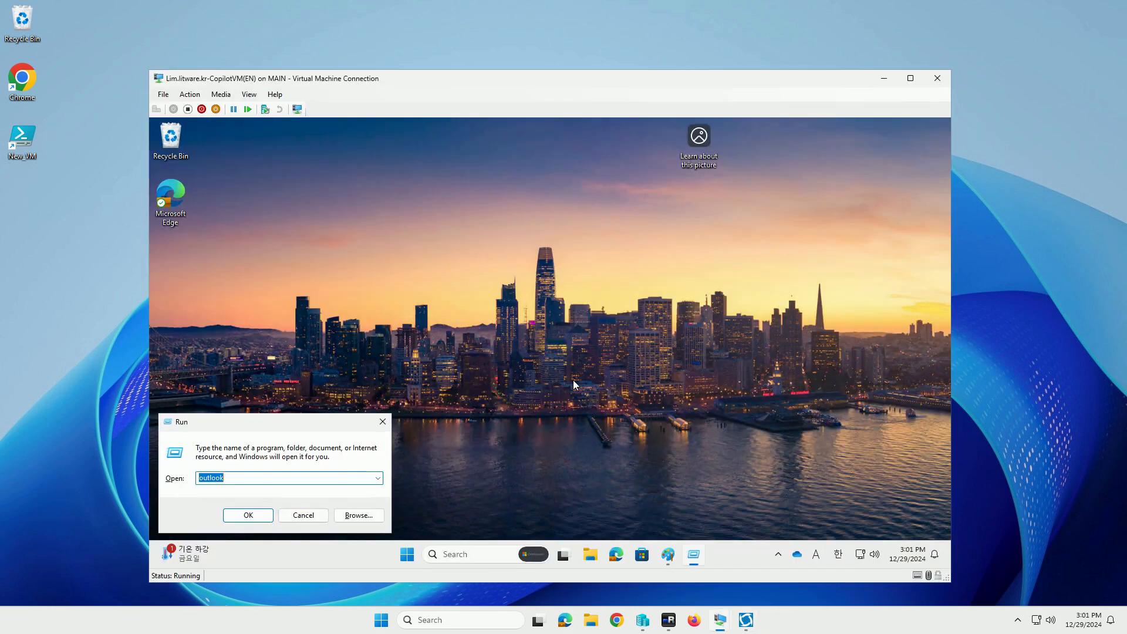
text(outlook)
key(Return)
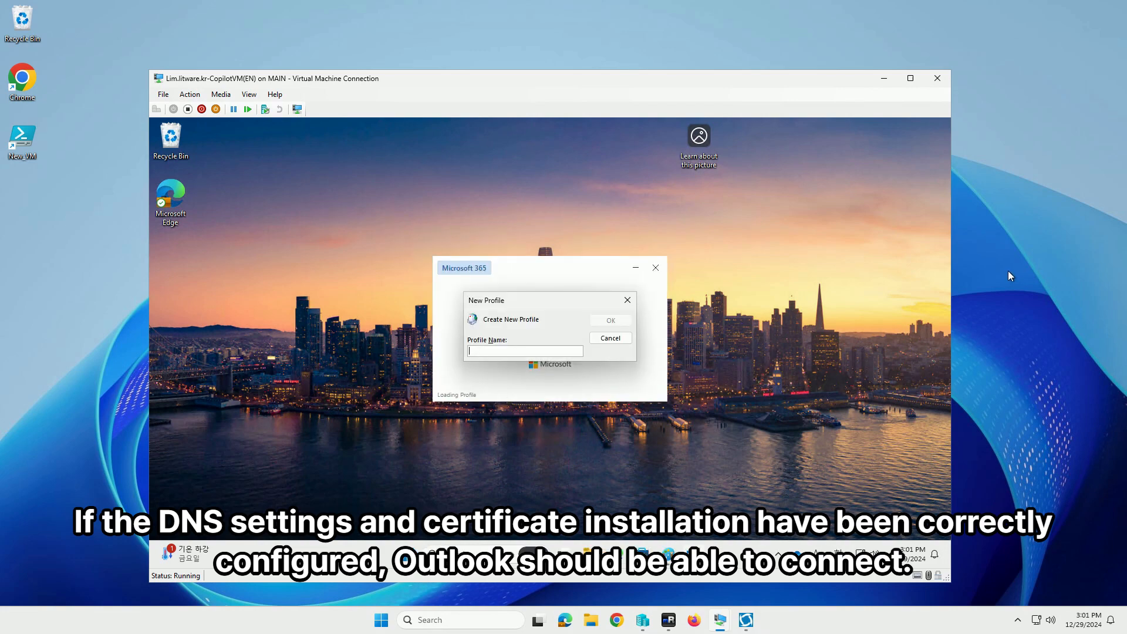
text(temp)
key(Return)
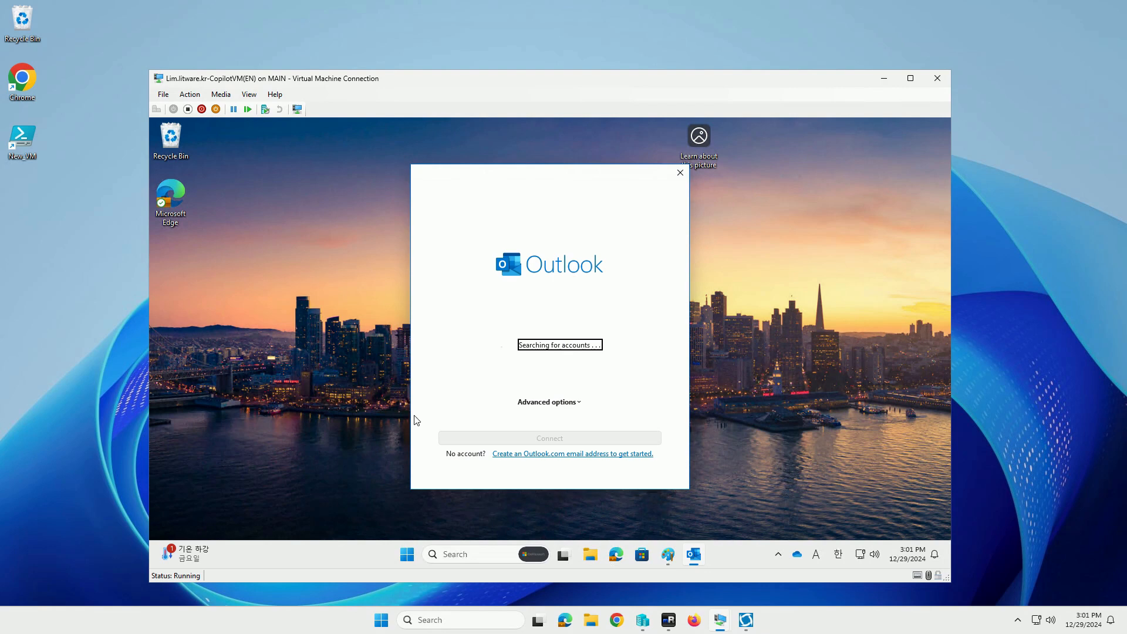
click(552, 402)
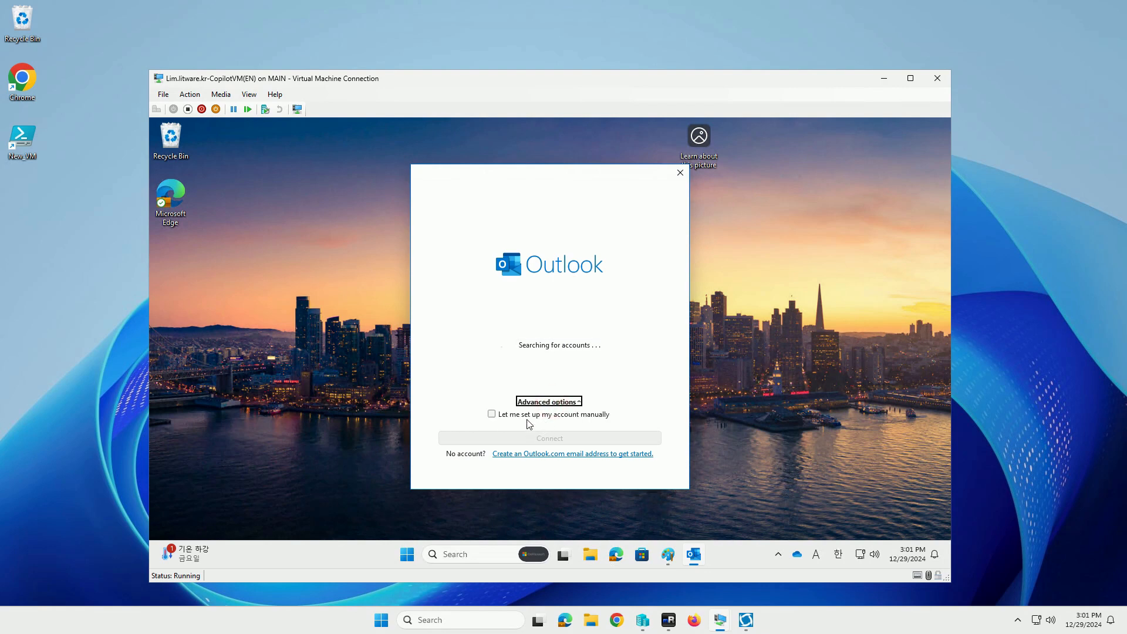
click(528, 415)
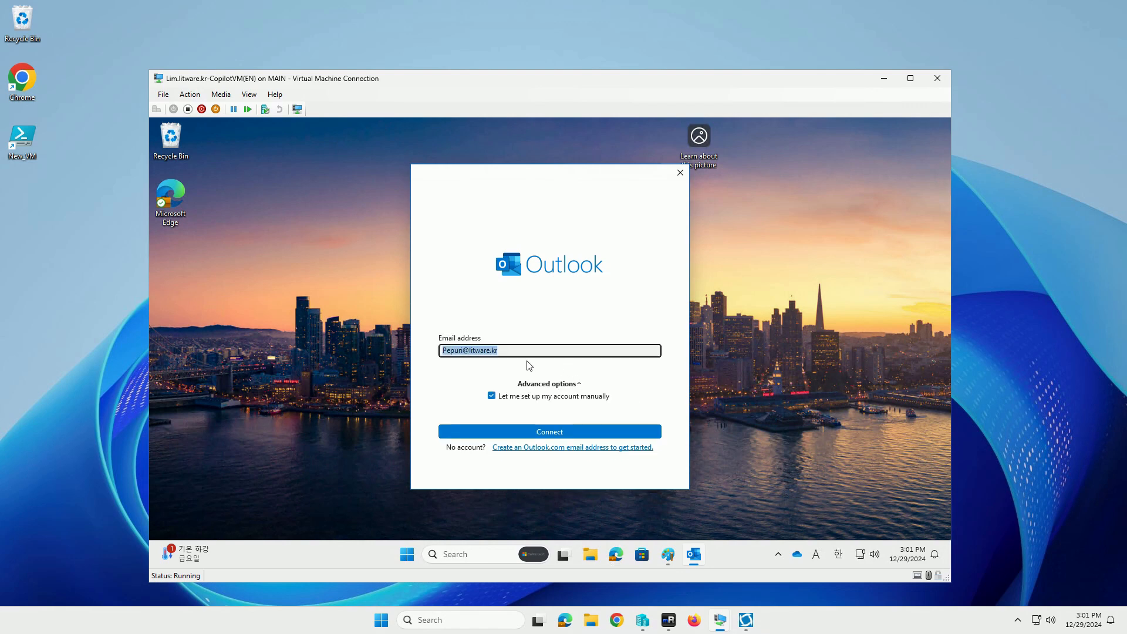
click(527, 353)
key(ctrl+a)
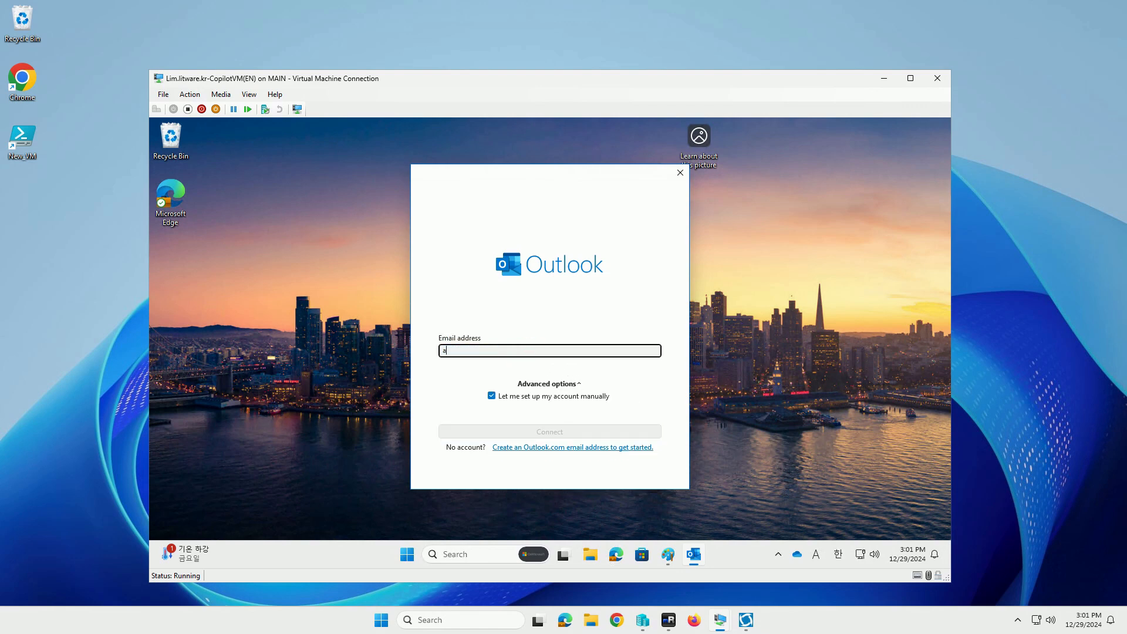
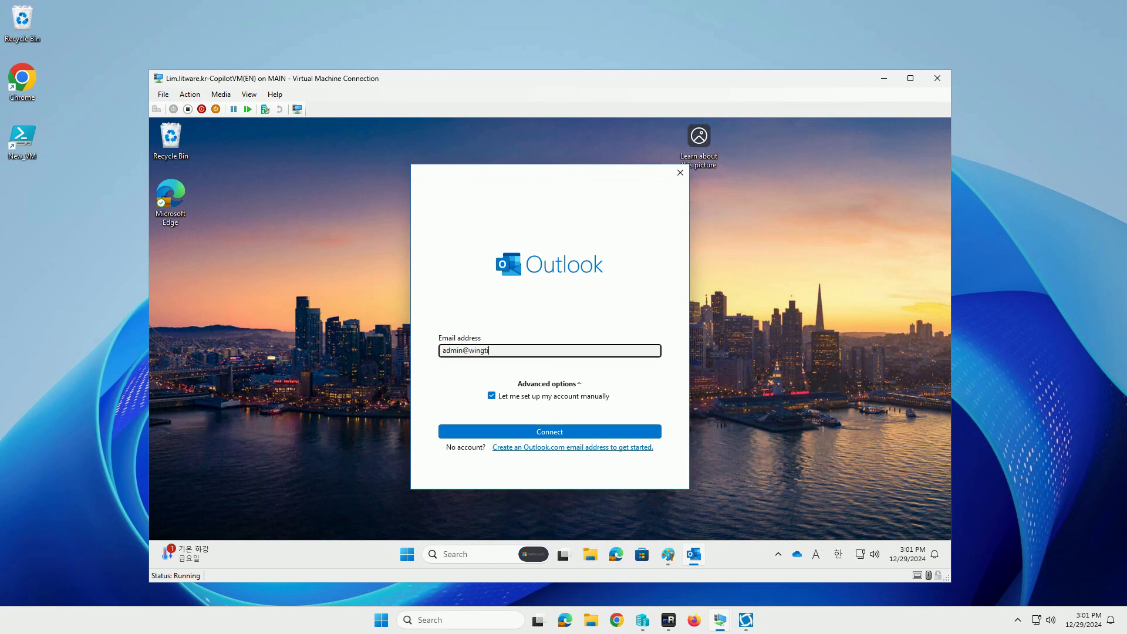
key(Return)
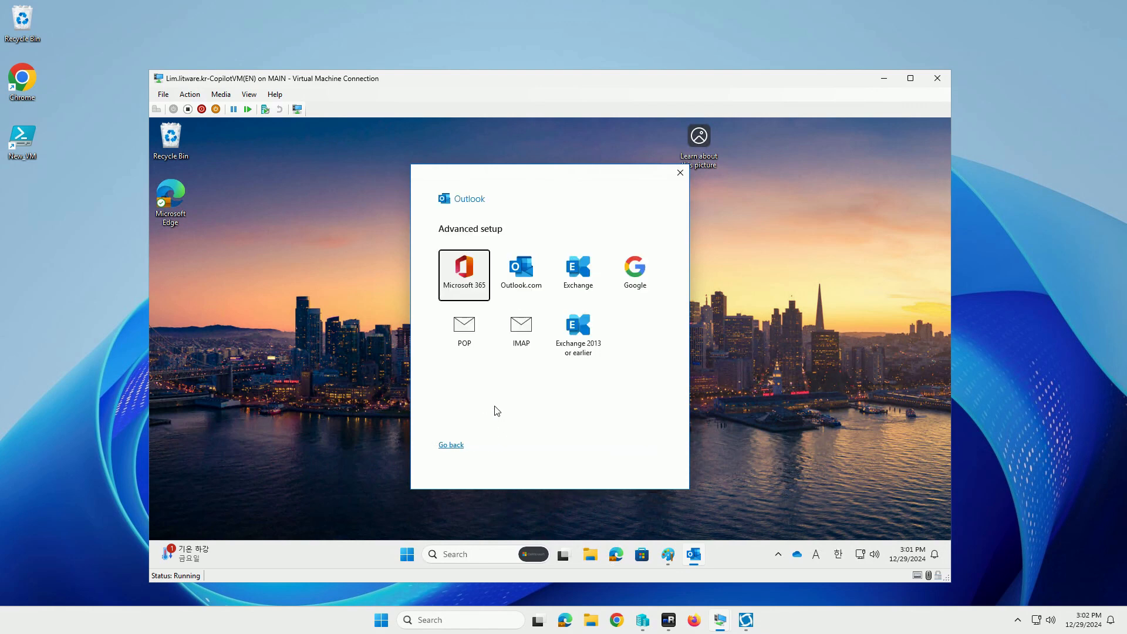
Choose Exchange as the account type and dismiss the Microsoft sign-in window
click(580, 272)
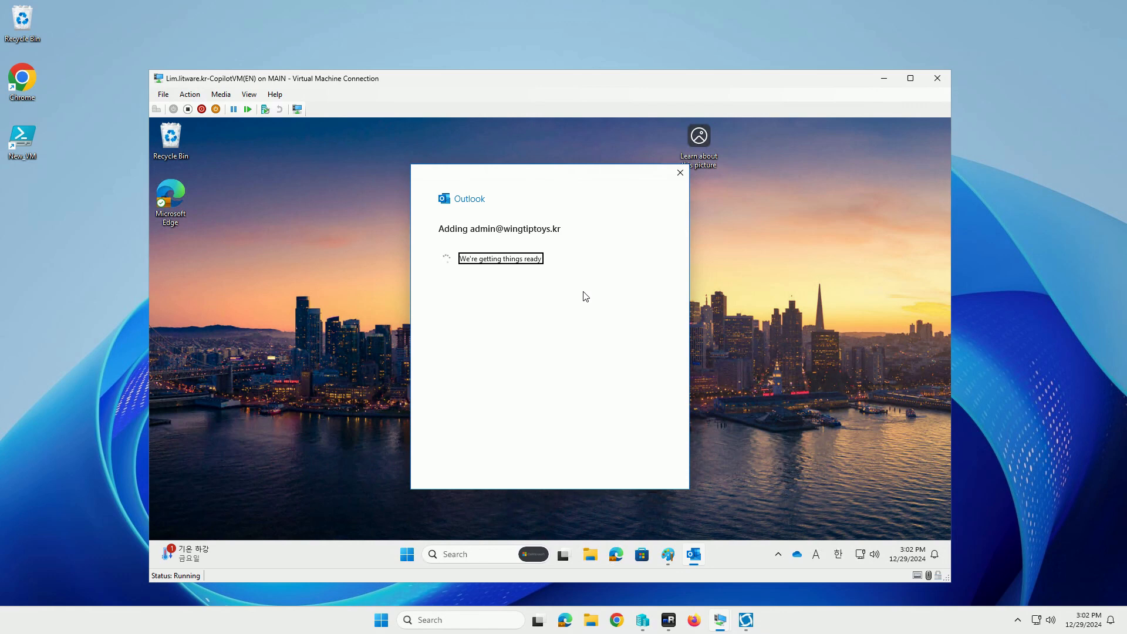
click(584, 309)
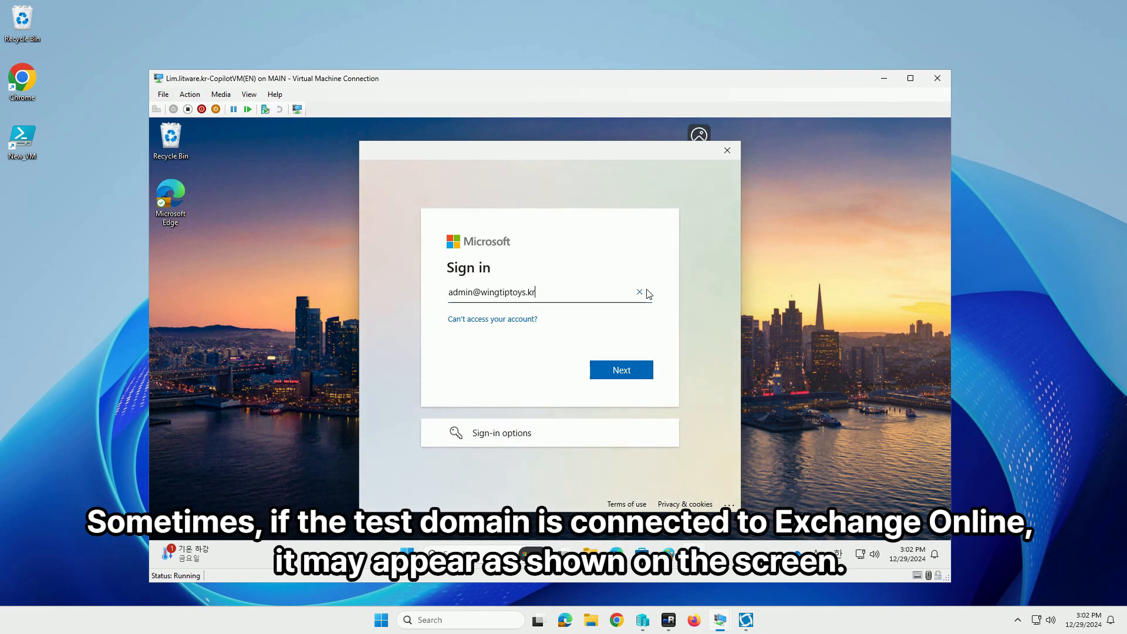
click(725, 155)
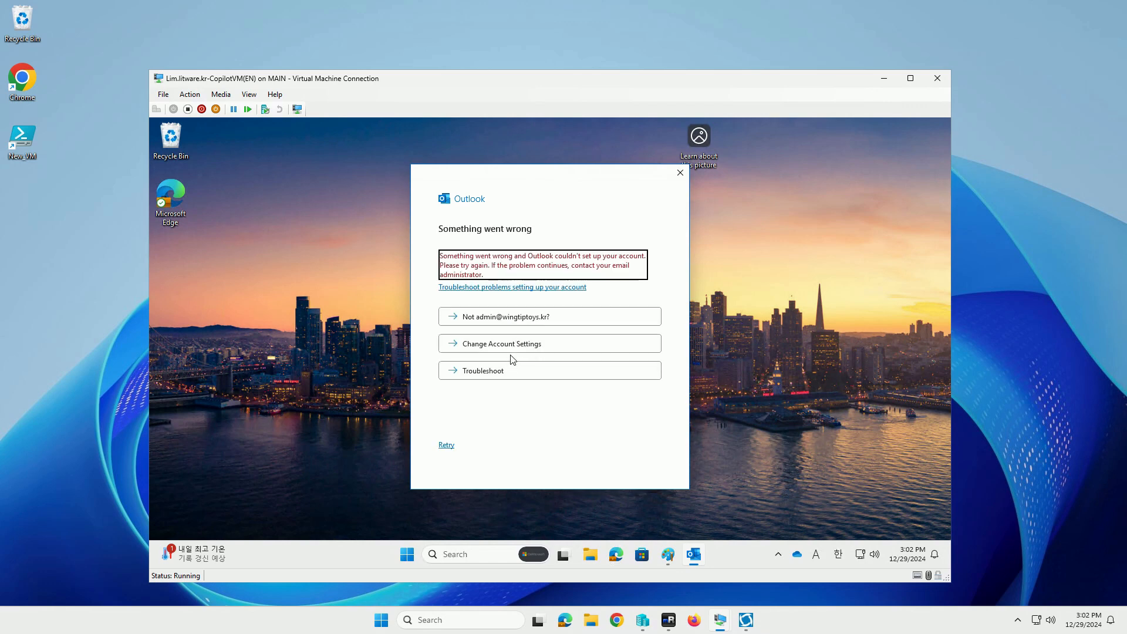
Switch the account type to Exchange 2013 or earlier and enter the account password
click(511, 343)
click(579, 334)
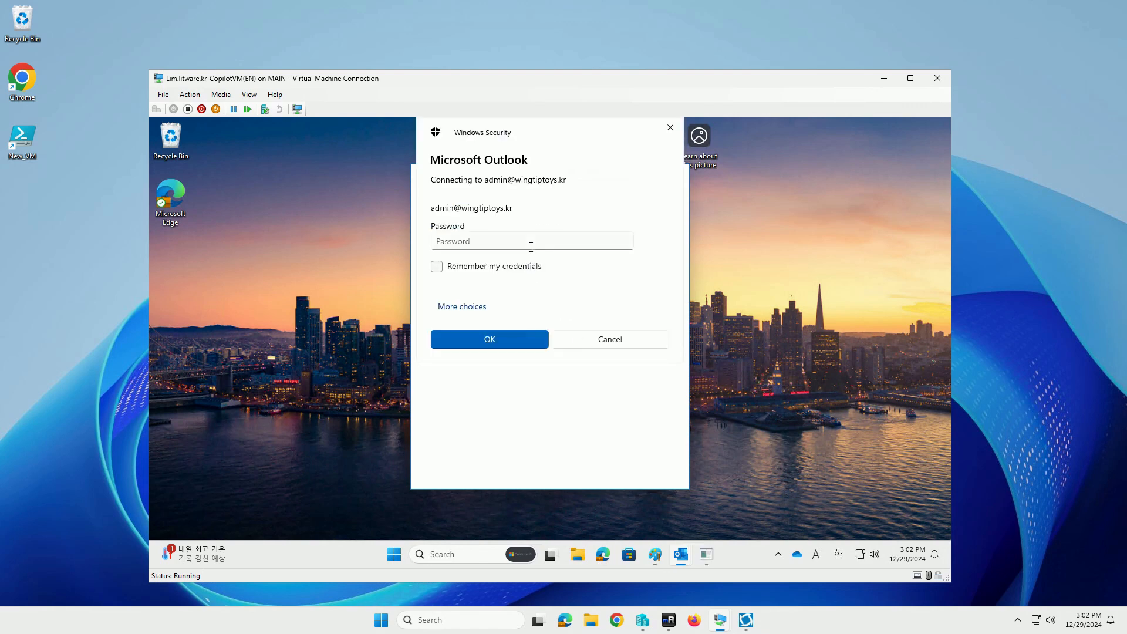
click(531, 241)
text(***)
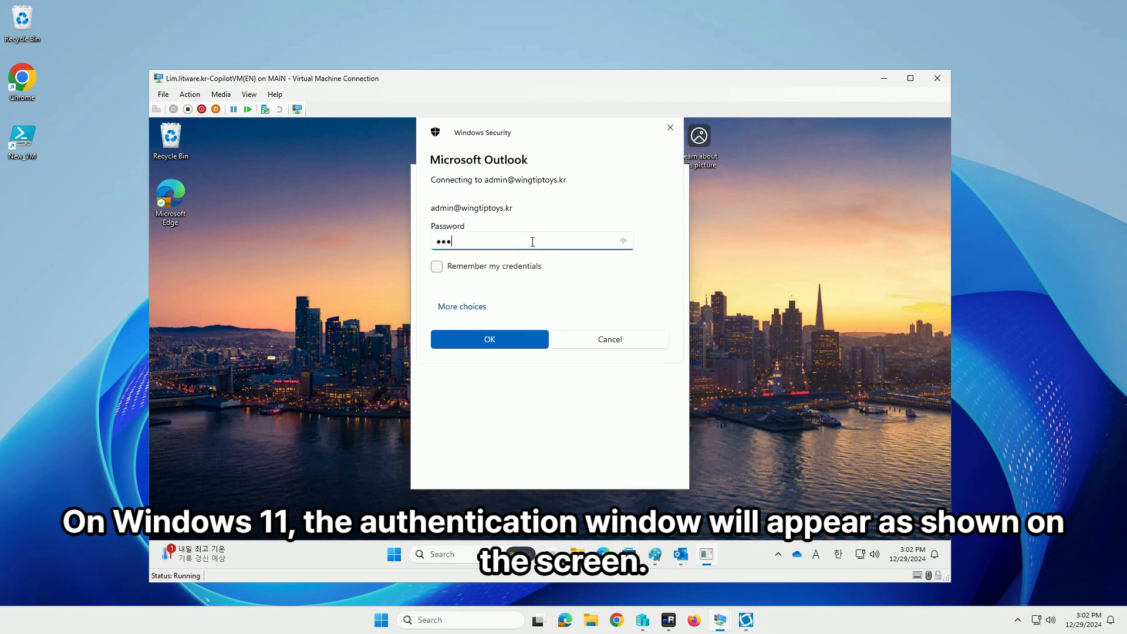
text(*******)
key(Return)
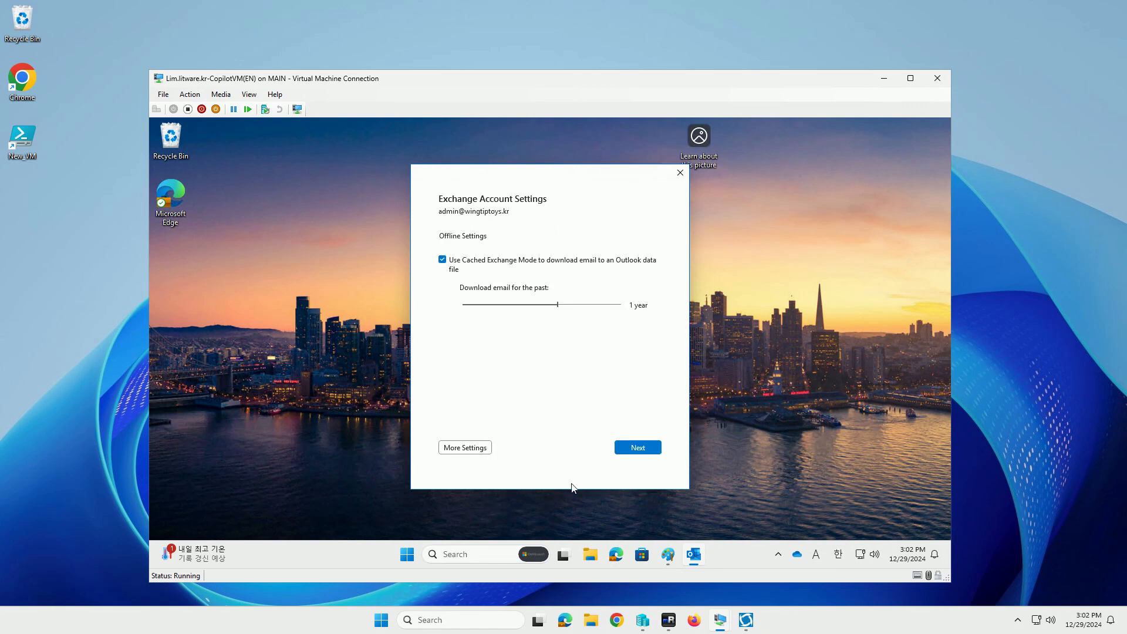
Accept the offline mail settings, skip Outlook Mobile setup, and finish adding the account
click(649, 447)
click(543, 441)
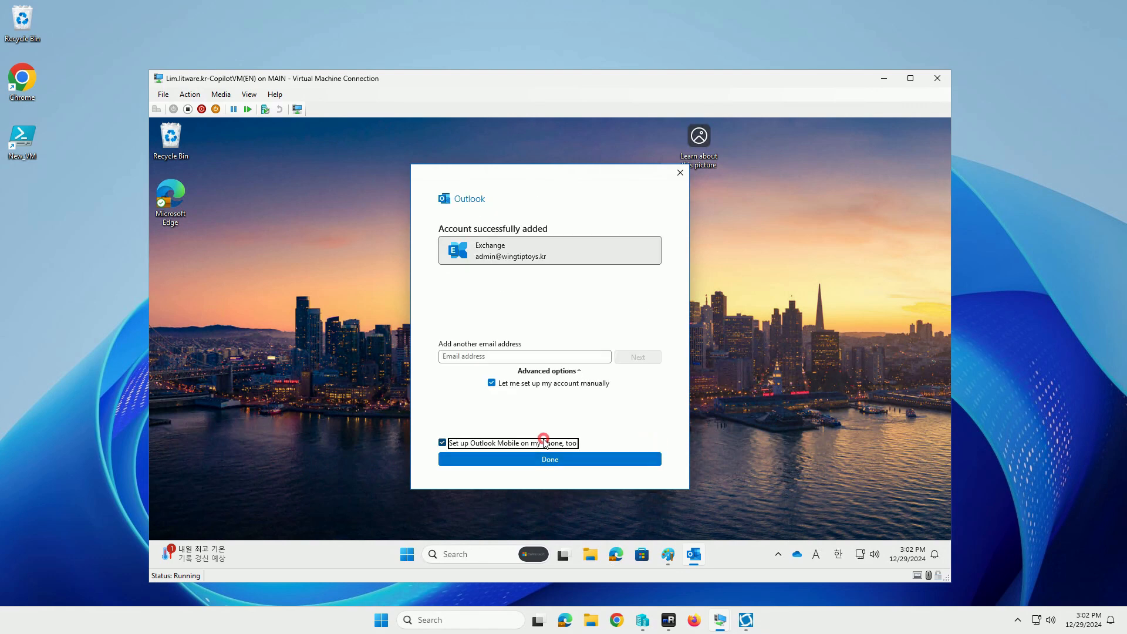
click(577, 462)
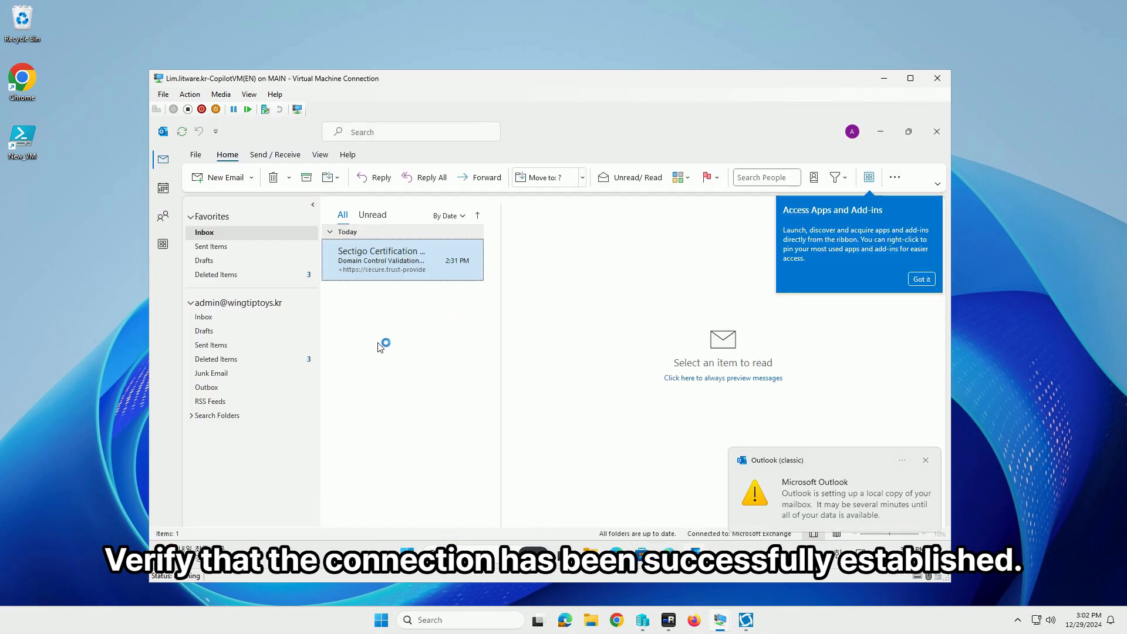
Dismiss the mailbox notification and open Outlook's Connection Status from its tray icon
click(925, 460)
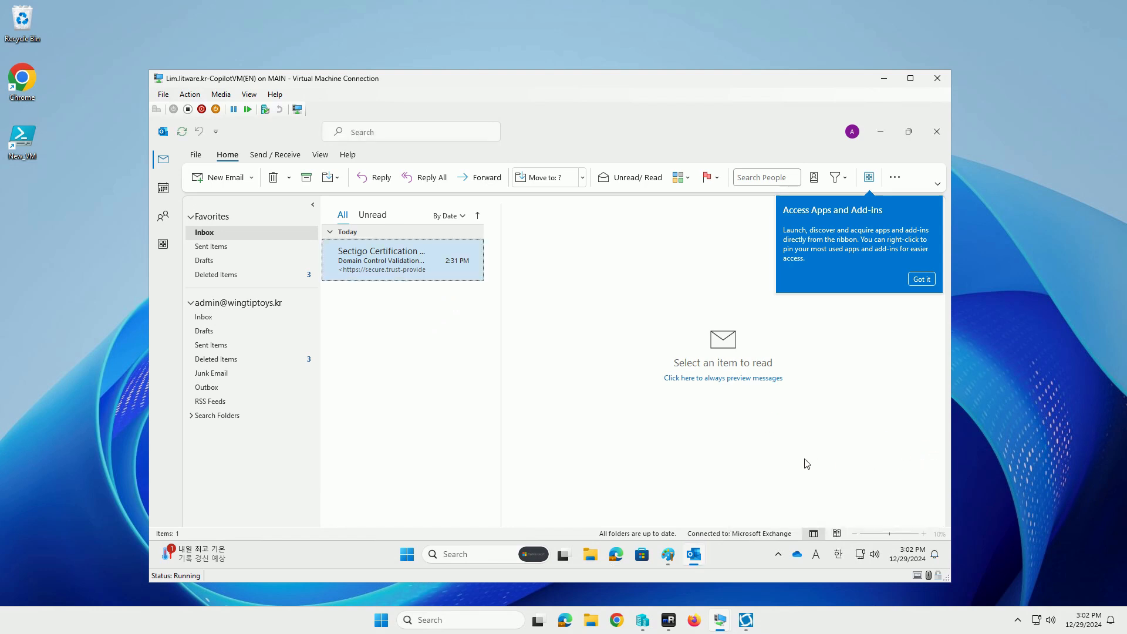
click(779, 556)
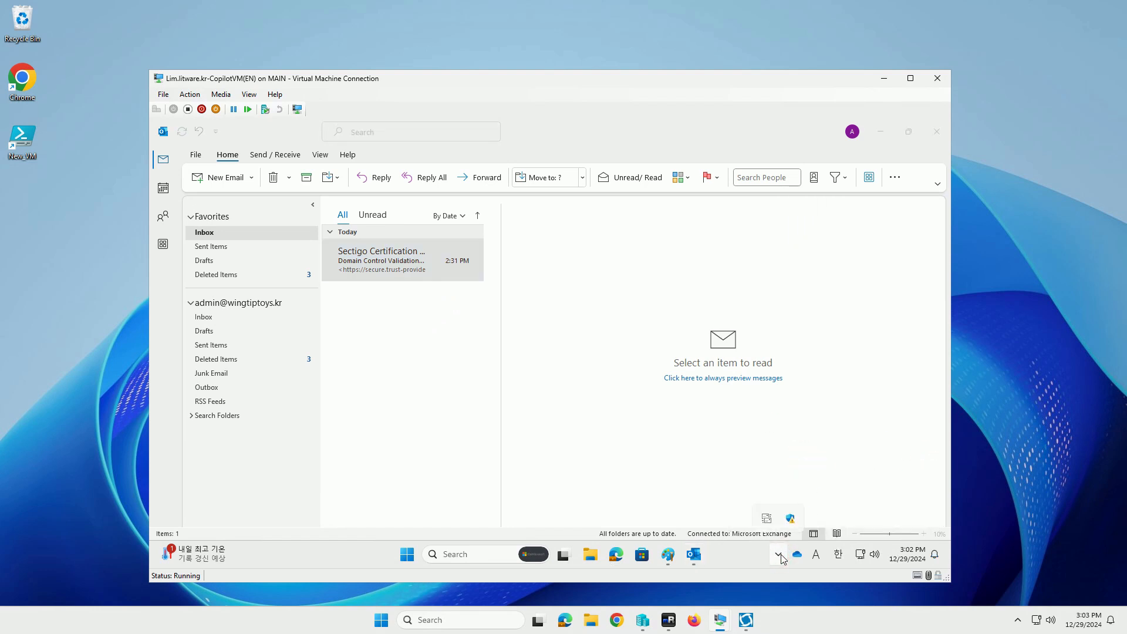
right_click(771, 522)
click(825, 445)
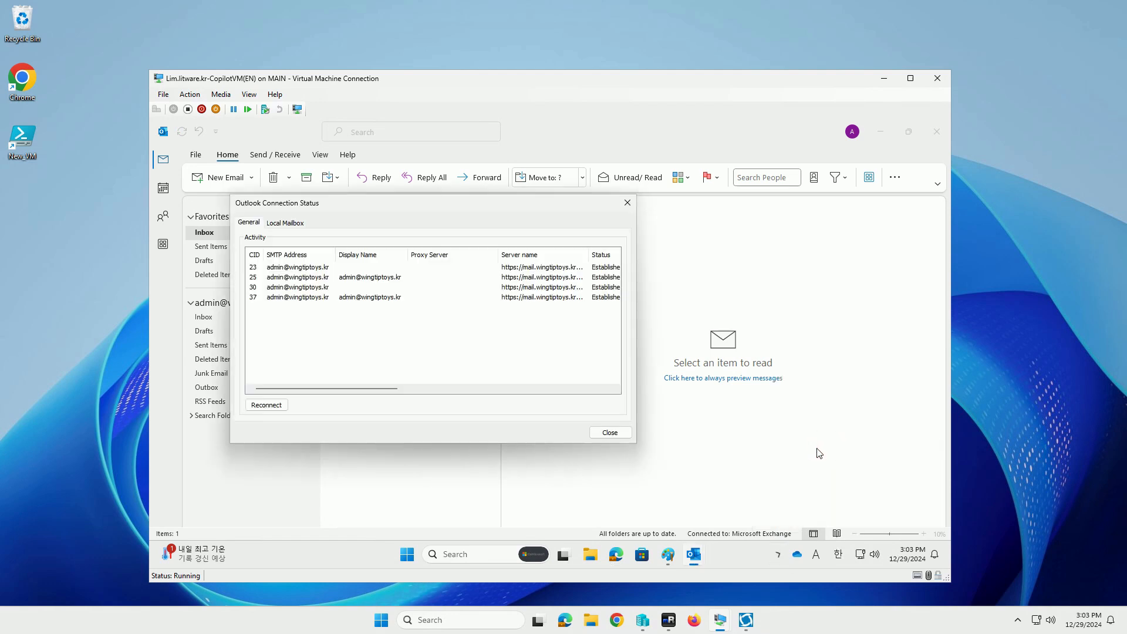
Widen the Server name column to inspect the established HTTP connections, then close the window
drag(376, 388, 419, 391)
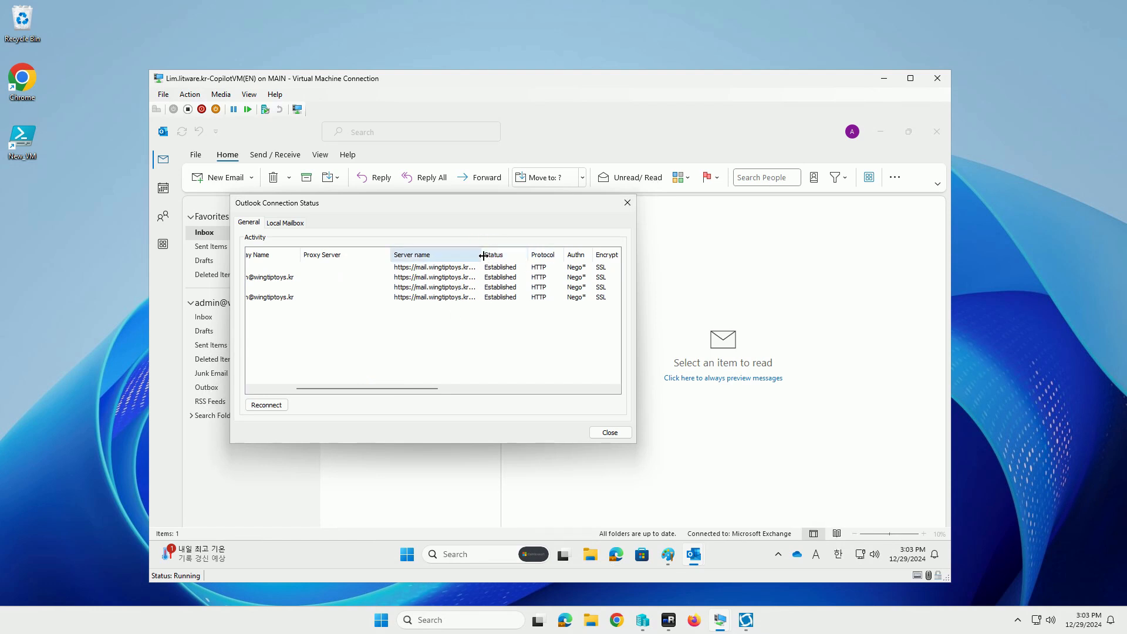
drag(482, 254, 519, 254)
drag(401, 388, 605, 391)
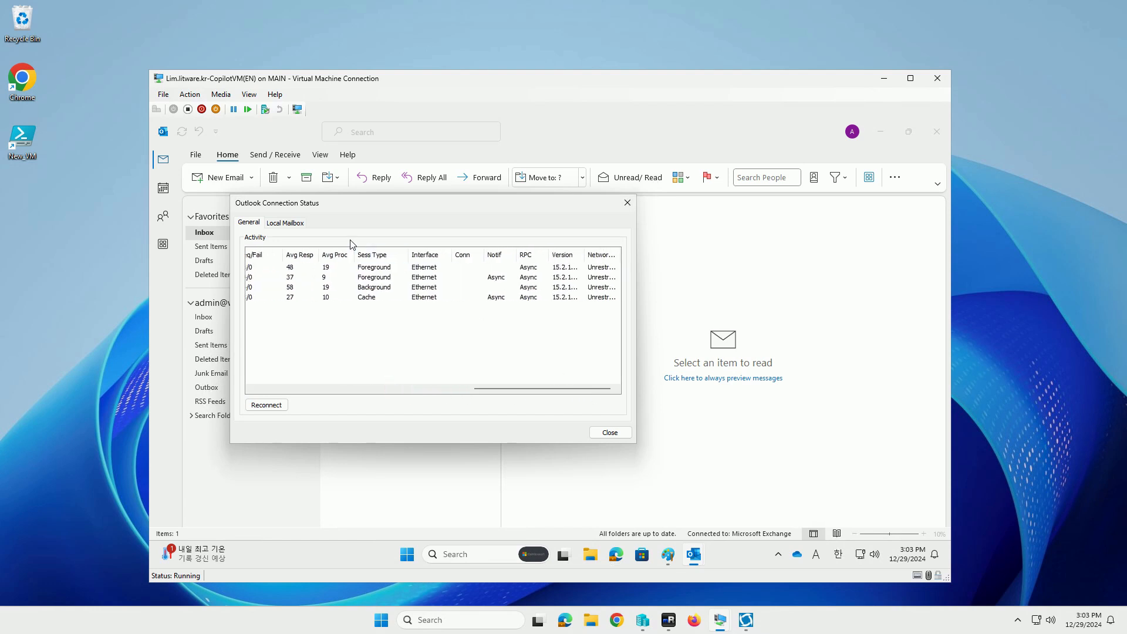
click(285, 223)
click(249, 222)
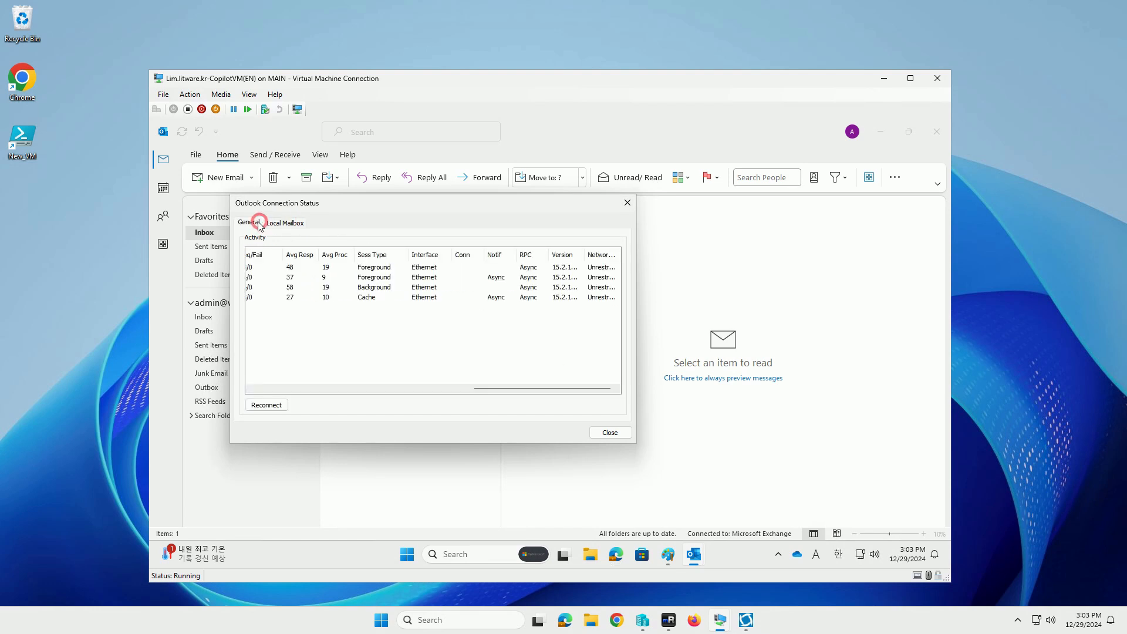
click(610, 432)
click(778, 554)
right_click(789, 518)
click(843, 462)
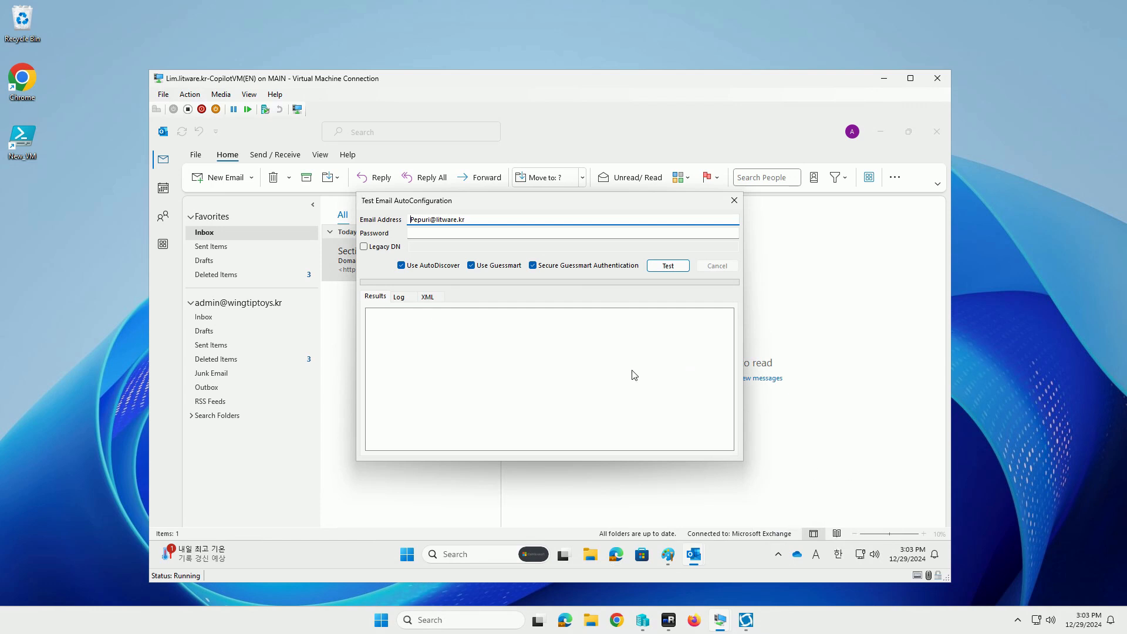
key(Tab)
text(••••••••••)
key(Return)
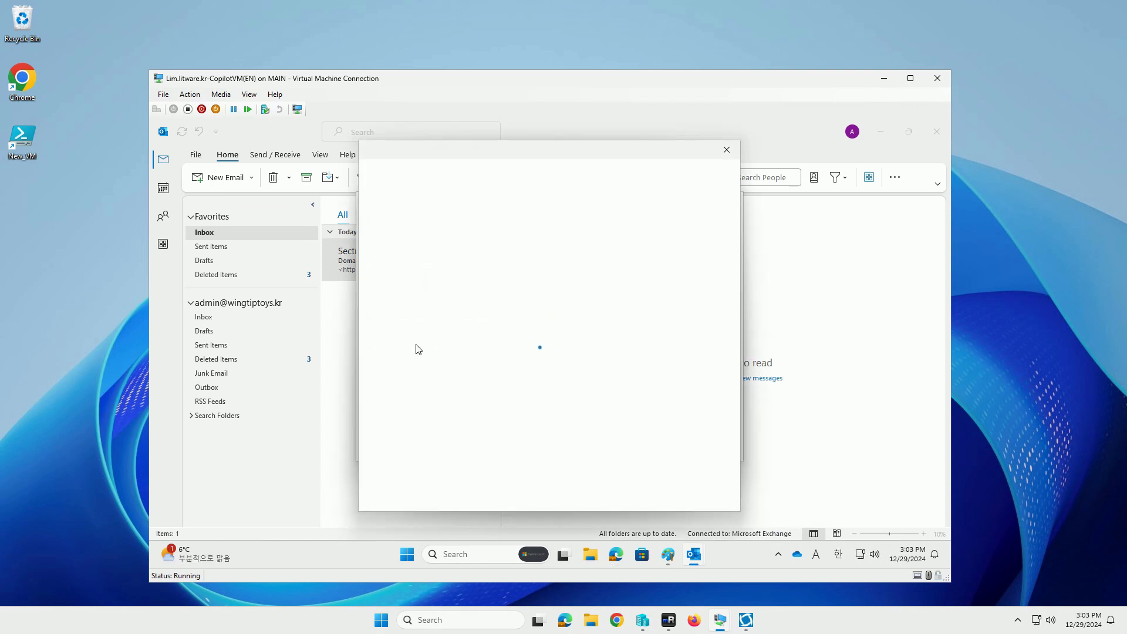
Dismiss the sign-in prompt and review the returned mail.wingtiptoys.kr OWA, MAPI and EWS URLs
click(727, 150)
click(779, 554)
click(787, 503)
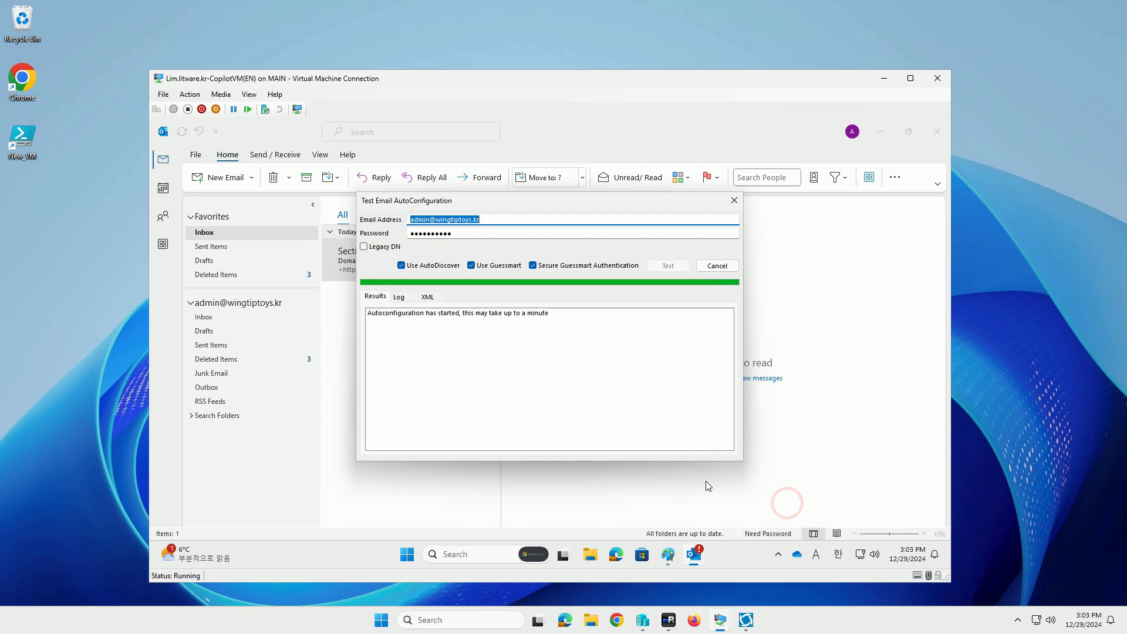
scroll(522, 412, down, 1)
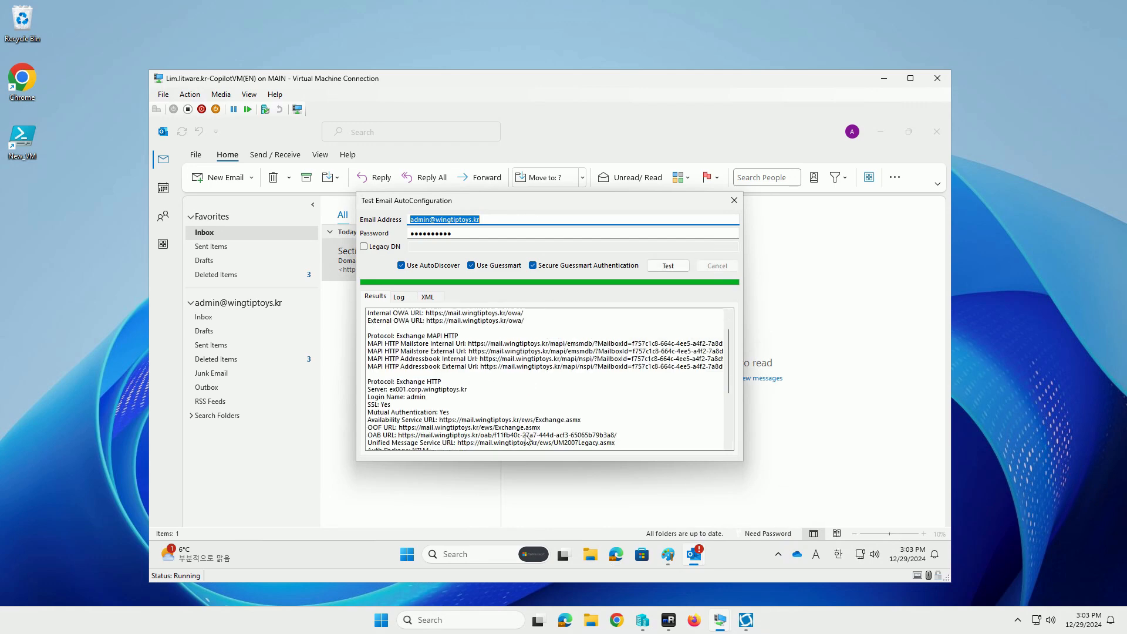
scroll(560, 430, down, 2)
scroll(560, 430, down, 1)
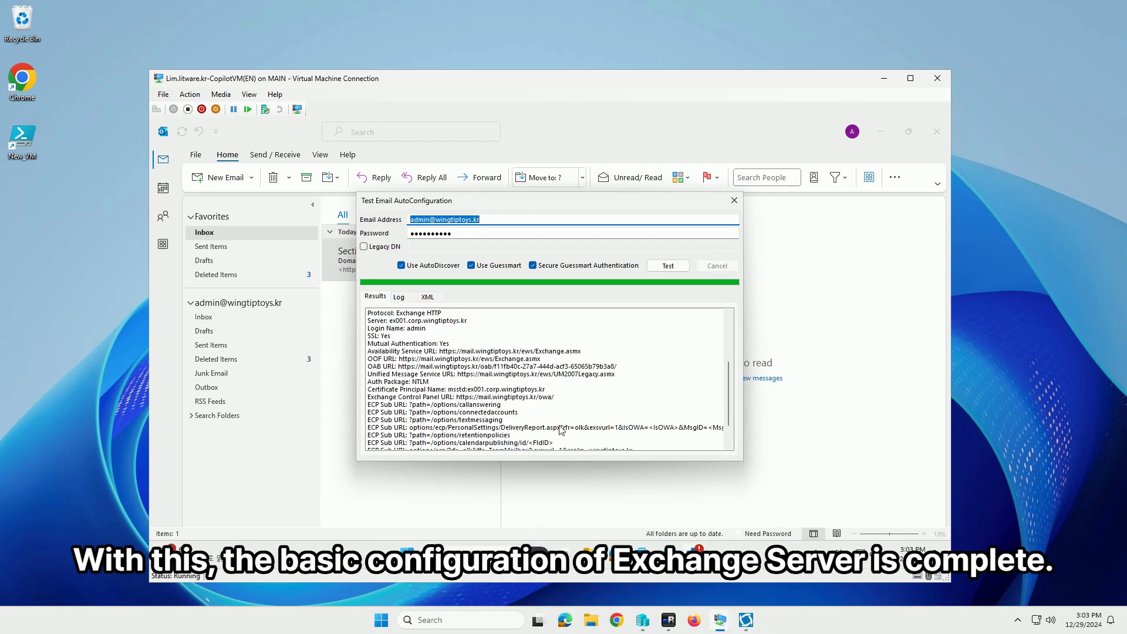
scroll(560, 430, down, 2)
scroll(560, 431, up, 5)
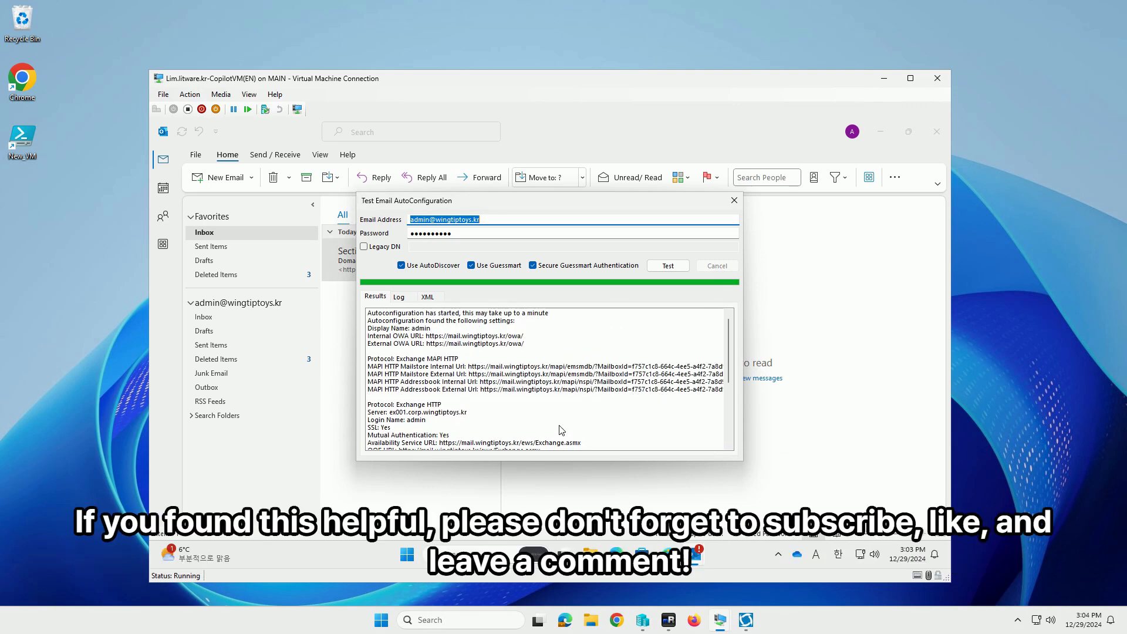
Check the XML and Log tabs, then close the AutoConfiguration test window
click(428, 298)
click(400, 297)
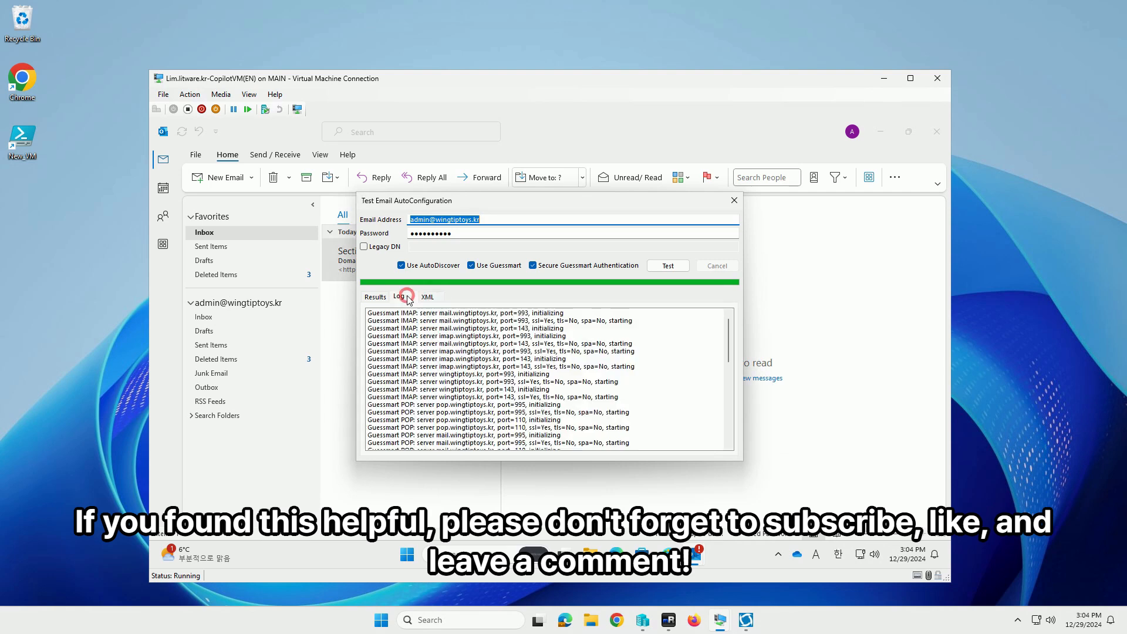
click(375, 298)
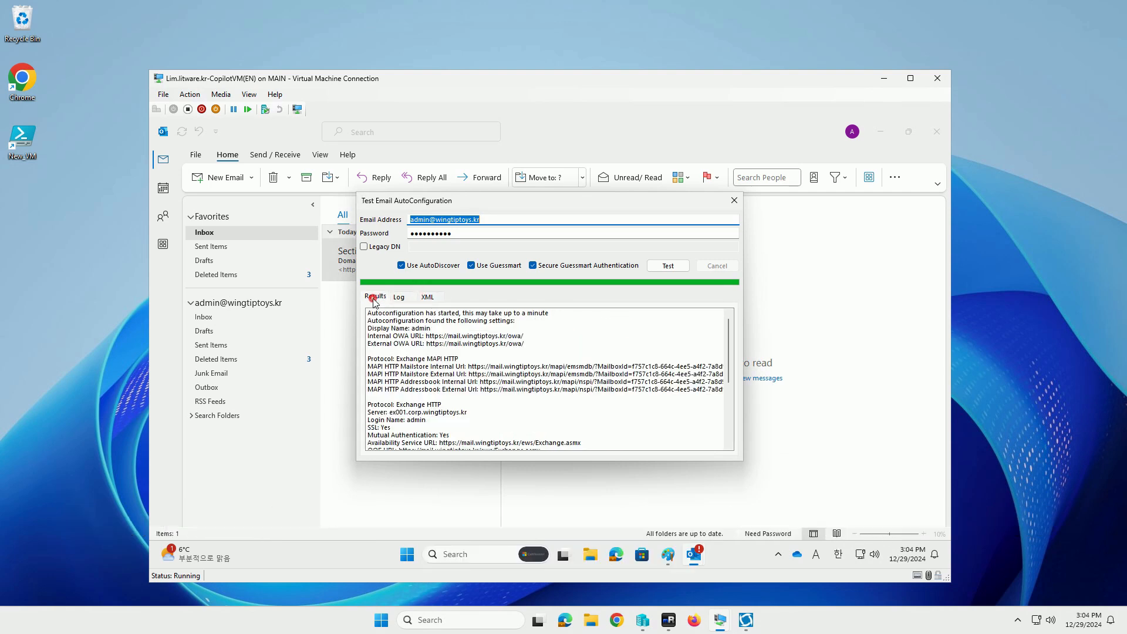
click(734, 200)
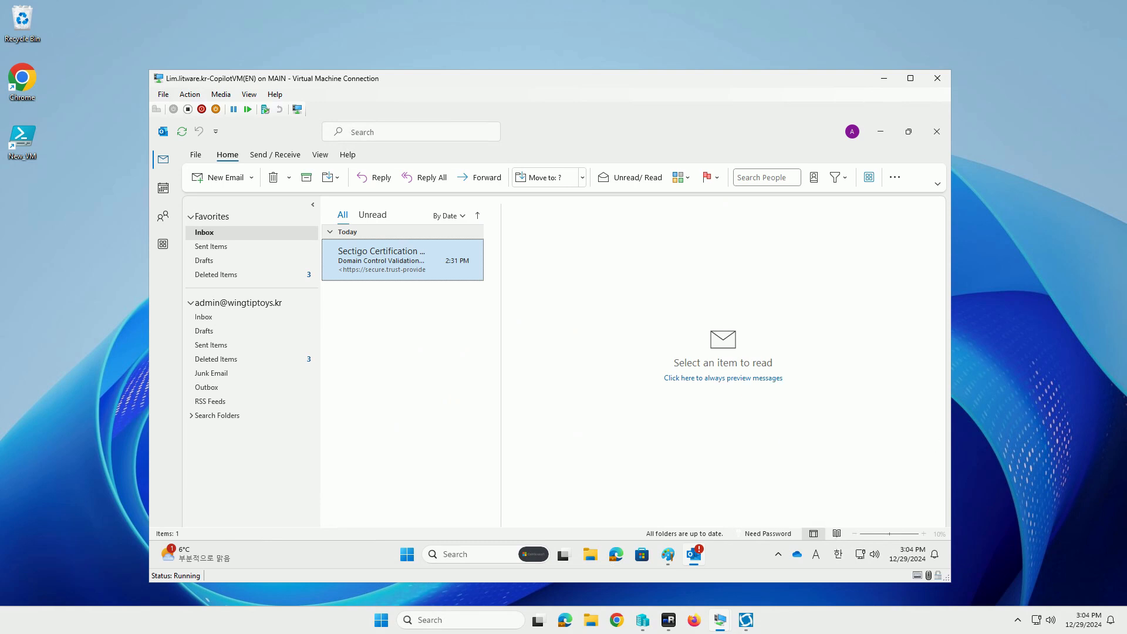